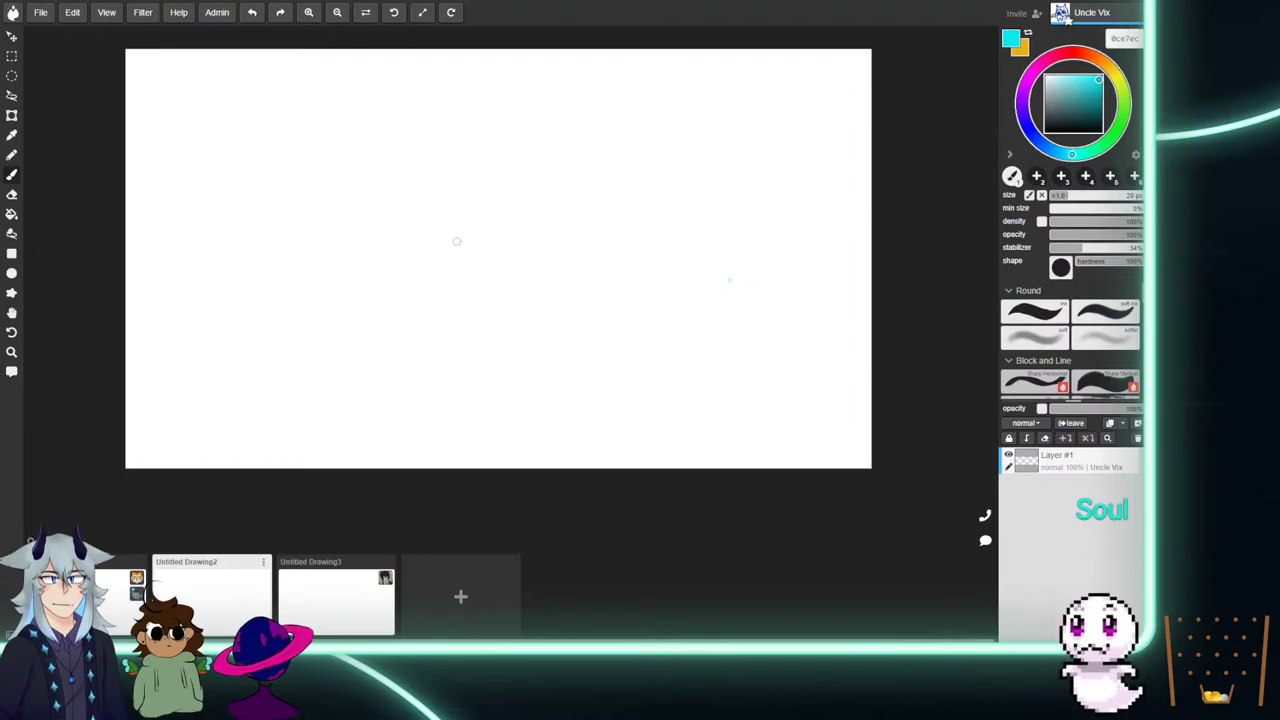
{"action": "scroll", "coordinate": [456, 241], "scroll_direction": "up", "scroll_amount": 1}
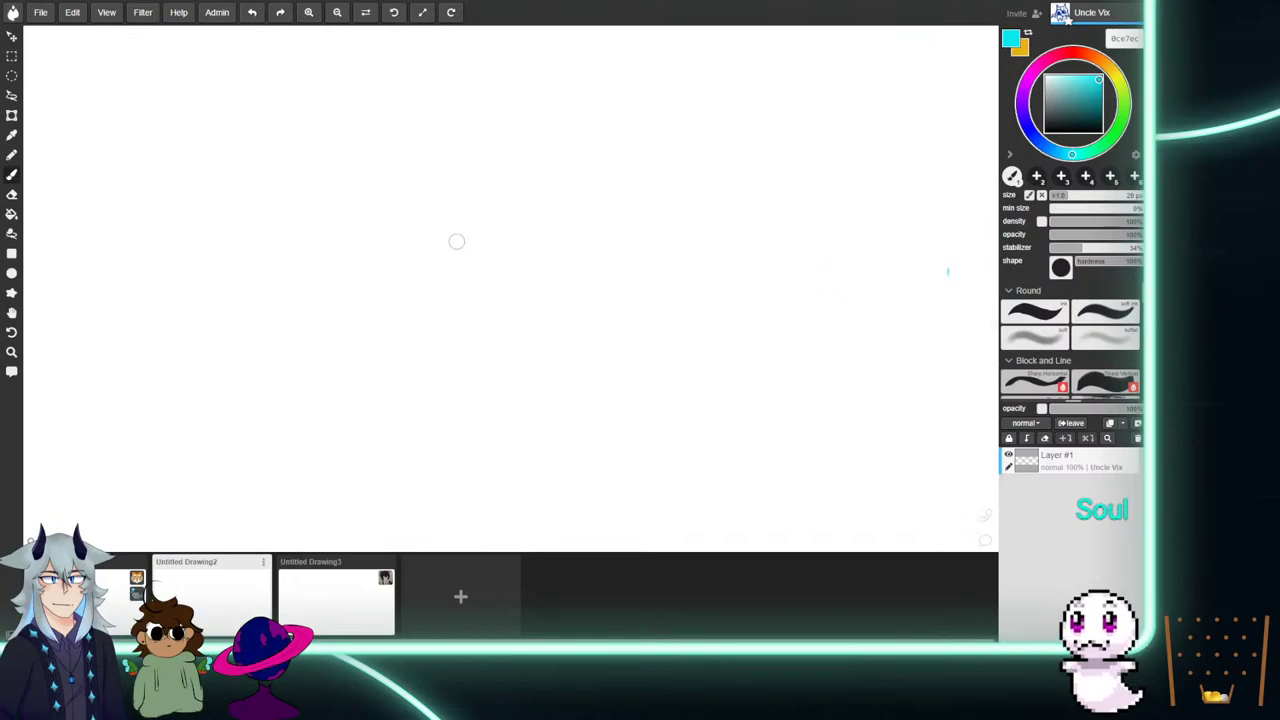
{"action": "scroll", "coordinate": [456, 241], "scroll_direction": "down", "scroll_amount": 1}
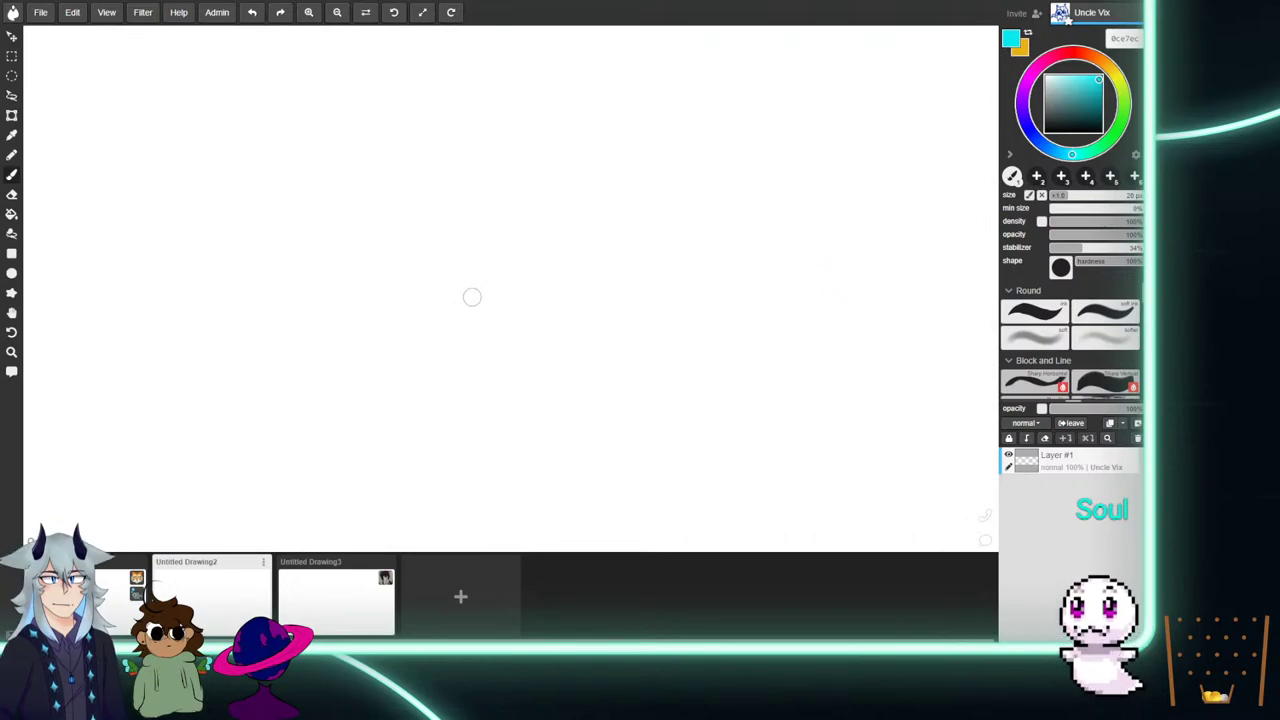
{"action": "mouse_move", "coordinate": [245, 112]}
{"action": "left_mouse_down"}
{"action": "mouse_move", "coordinate": [263, 170]}
{"action": "mouse_move", "coordinate": [268, 92]}
{"action": "mouse_move", "coordinate": [370, 218]}
{"action": "left_mouse_up"}
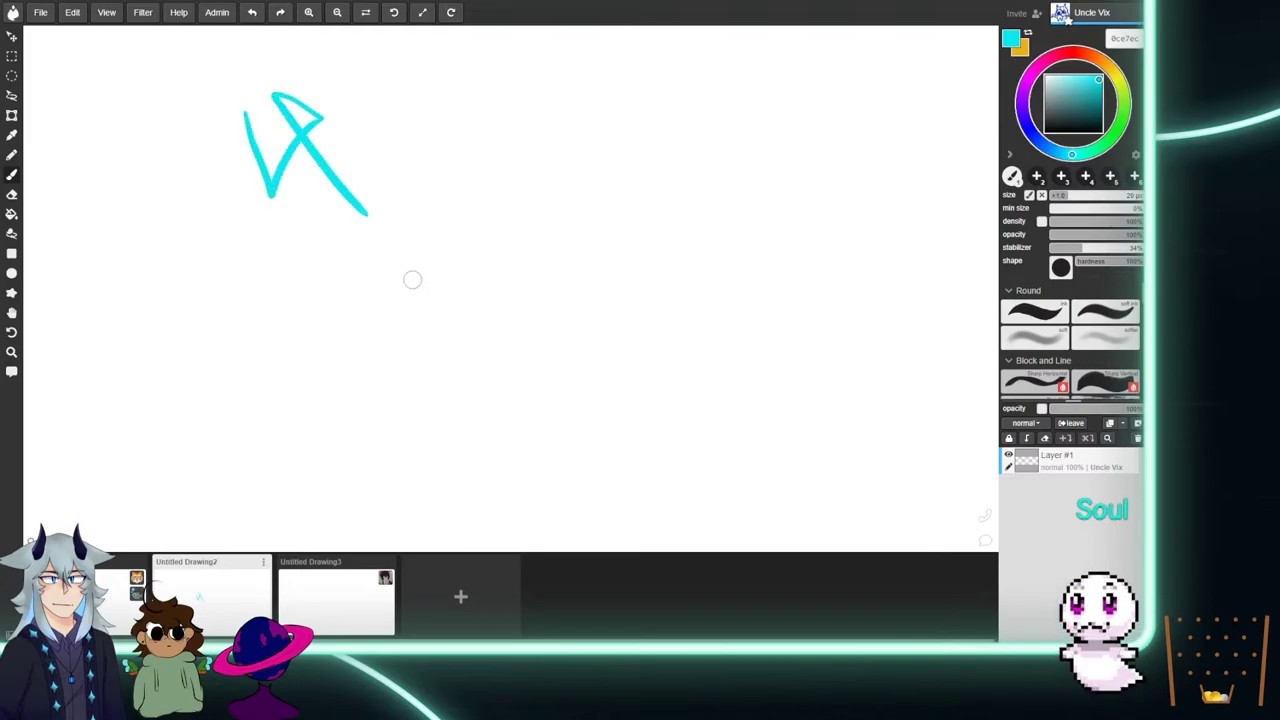
{"action": "mouse_move", "coordinate": [503, 340]}
{"action": "left_mouse_down"}
{"action": "mouse_move", "coordinate": [502, 320]}
{"action": "mouse_move", "coordinate": [600, 383]}
{"action": "mouse_move", "coordinate": [668, 340]}
{"action": "left_mouse_up"}
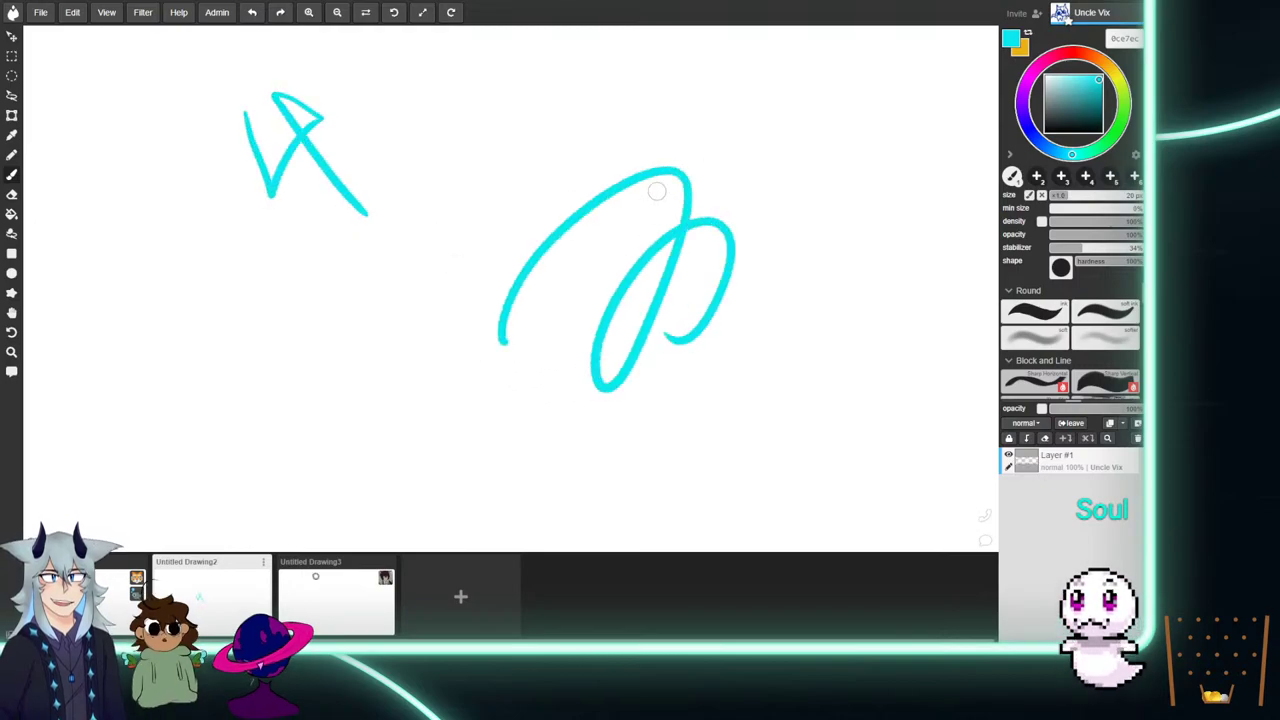
{"action": "mouse_move", "coordinate": [506, 108]}
{"action": "left_mouse_down"}
{"action": "mouse_move", "coordinate": [506, 162]}
{"action": "mouse_move", "coordinate": [530, 208]}
{"action": "mouse_move", "coordinate": [551, 165]}
{"action": "left_mouse_up"}
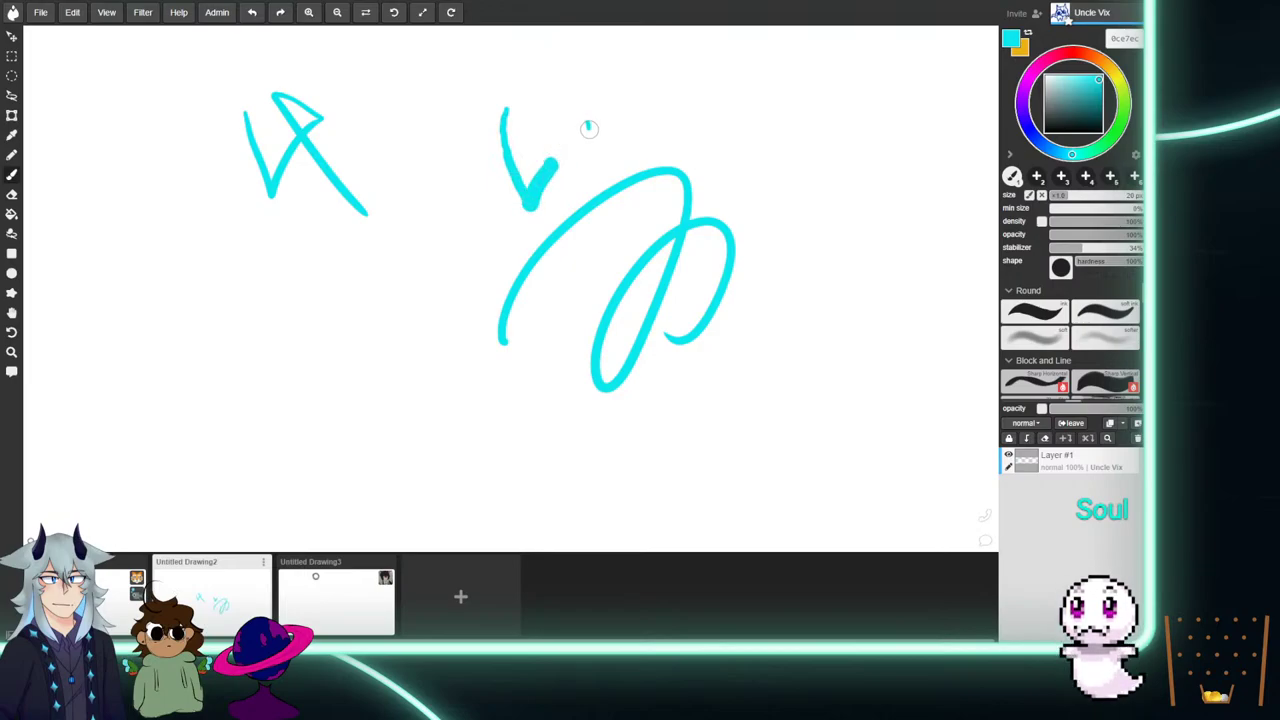
{"action": "left_click_drag", "start_coordinate": [588, 122], "coordinate": [591, 132]}
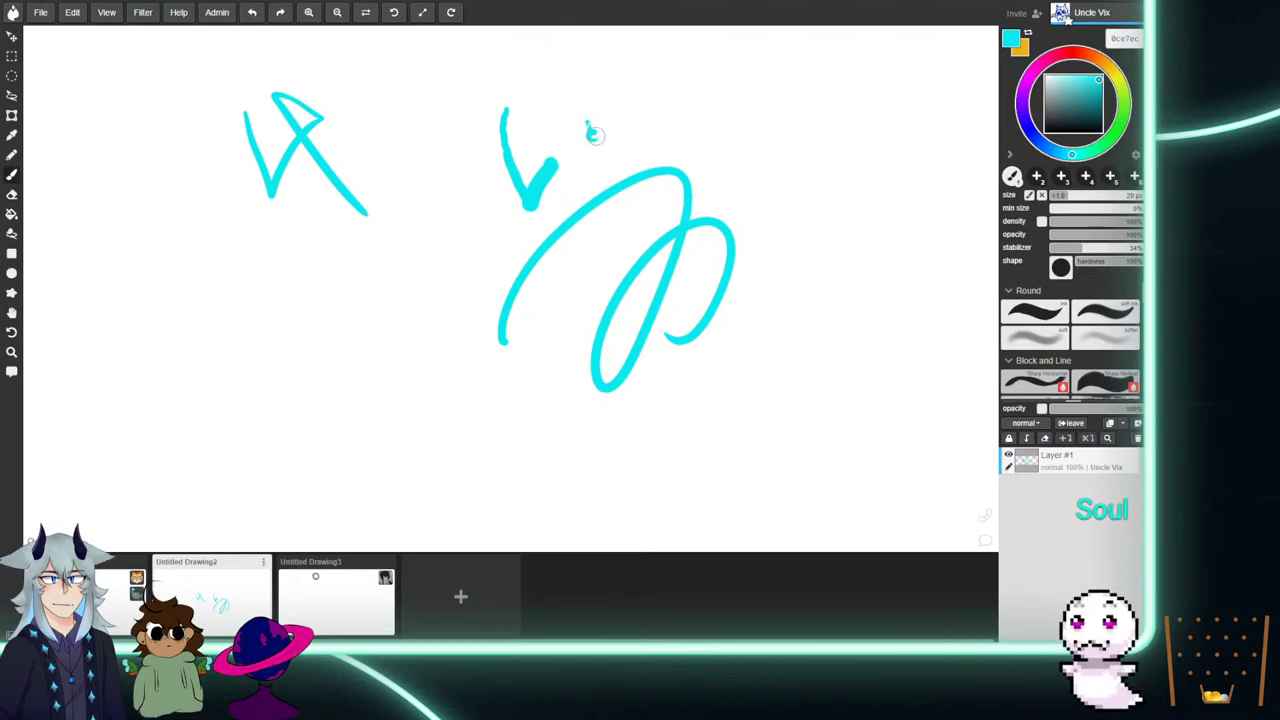
{"action": "mouse_move", "coordinate": [592, 130]}
{"action": "left_mouse_down"}
{"action": "mouse_move", "coordinate": [529, 228]}
{"action": "mouse_move", "coordinate": [500, 121]}
{"action": "mouse_move", "coordinate": [494, 349]}
{"action": "mouse_move", "coordinate": [509, 353]}
{"action": "mouse_move", "coordinate": [521, 298]}
{"action": "mouse_move", "coordinate": [594, 183]}
{"action": "mouse_move", "coordinate": [596, 235]}
{"action": "mouse_move", "coordinate": [639, 228]}
{"action": "mouse_move", "coordinate": [704, 159]}
{"action": "mouse_move", "coordinate": [683, 253]}
{"action": "mouse_move", "coordinate": [611, 371]}
{"action": "mouse_move", "coordinate": [609, 318]}
{"action": "mouse_move", "coordinate": [691, 249]}
{"action": "mouse_move", "coordinate": [705, 270]}
{"action": "mouse_move", "coordinate": [728, 242]}
{"action": "mouse_move", "coordinate": [713, 309]}
{"action": "mouse_move", "coordinate": [660, 341]}
{"action": "left_mouse_up"}
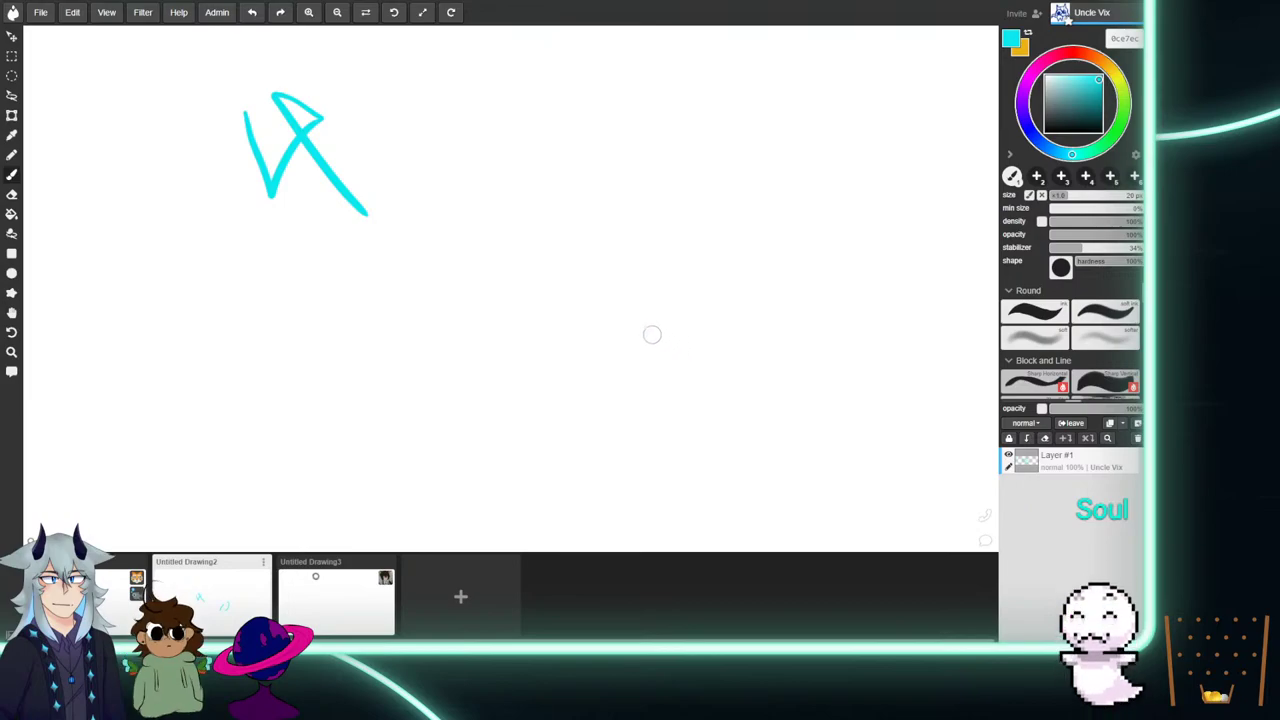
{"action": "mouse_move", "coordinate": [371, 217]}
{"action": "left_mouse_down"}
{"action": "mouse_move", "coordinate": [278, 112]}
{"action": "mouse_move", "coordinate": [308, 106]}
{"action": "mouse_move", "coordinate": [342, 174]}
{"action": "mouse_move", "coordinate": [336, 199]}
{"action": "mouse_move", "coordinate": [279, 190]}
{"action": "mouse_move", "coordinate": [275, 215]}
{"action": "mouse_move", "coordinate": [258, 200]}
{"action": "mouse_move", "coordinate": [260, 163]}
{"action": "left_mouse_up"}
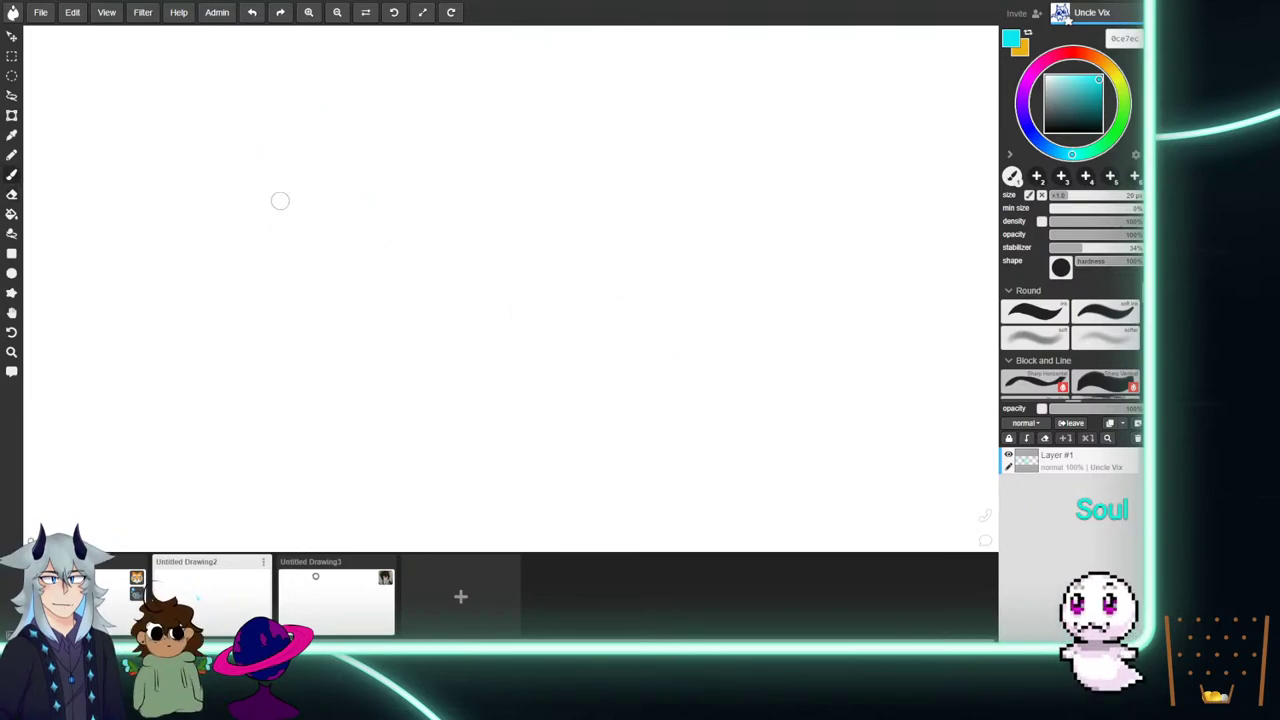
Set the drawing's "Take over layers" permission to All.
{"action": "left_click", "coordinate": [215, 12]}
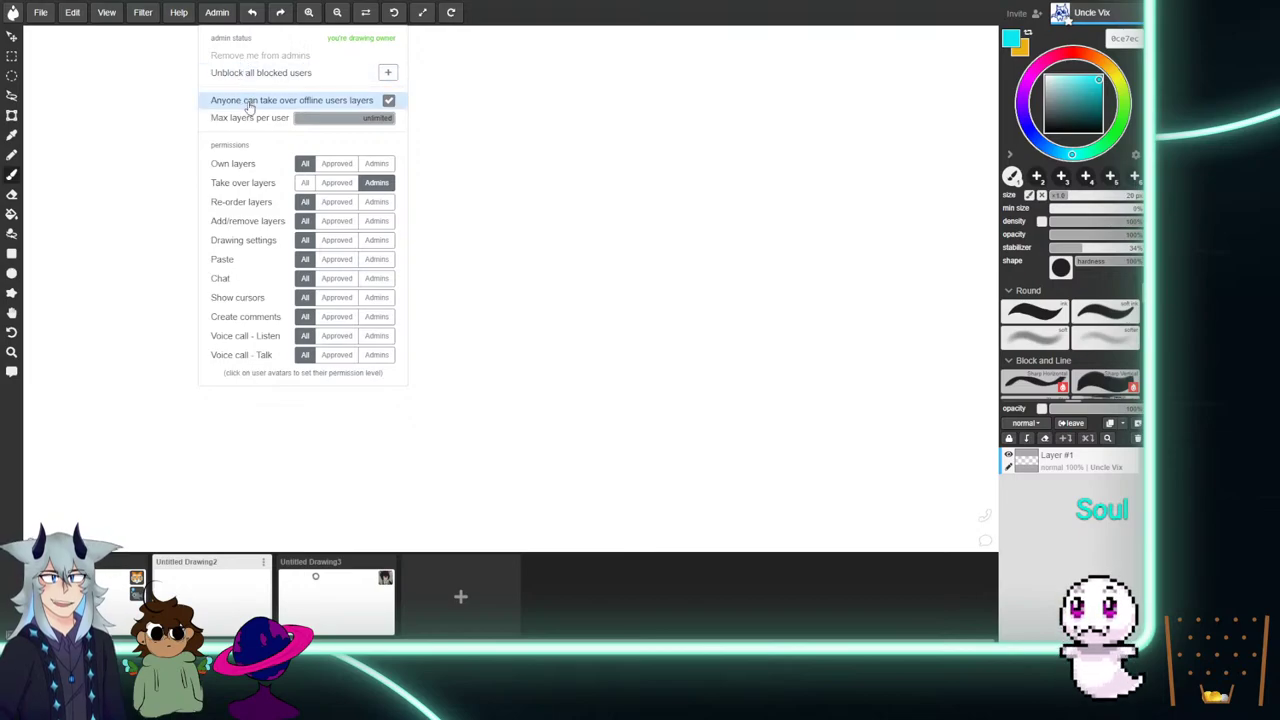
{"action": "left_click", "coordinate": [305, 182]}
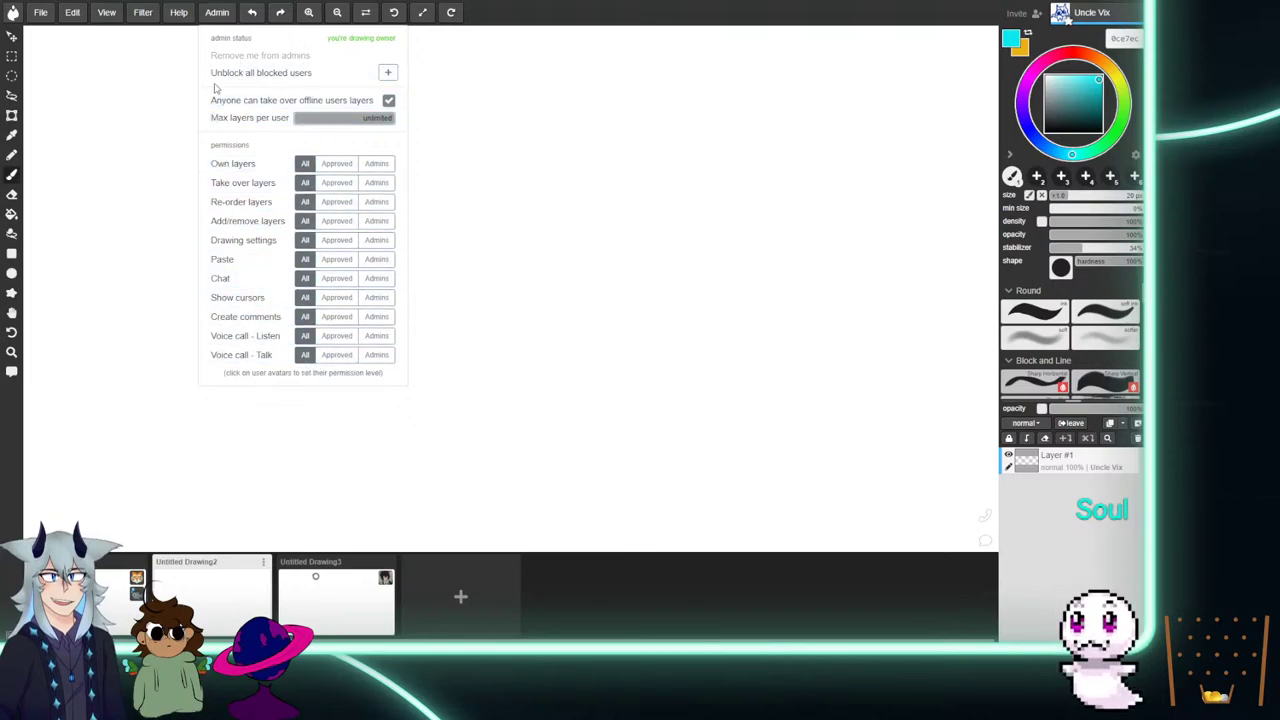
{"action": "left_click", "coordinate": [218, 13]}
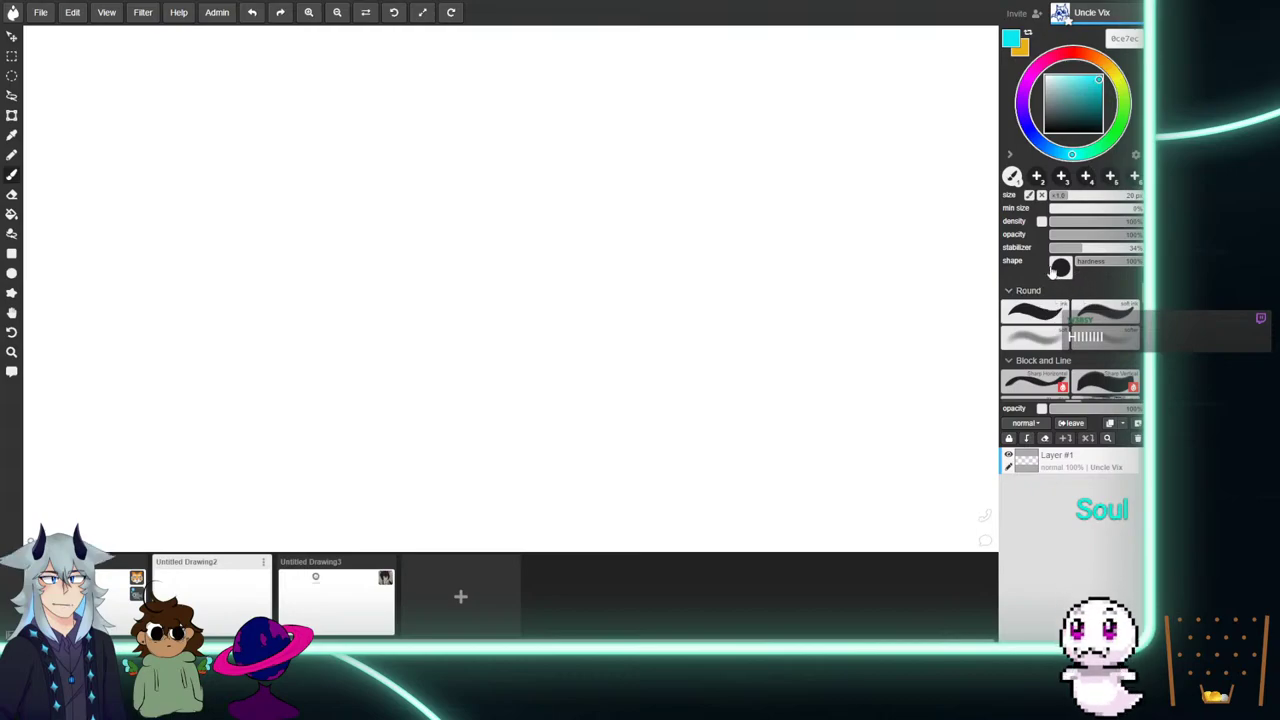
{"action": "left_click", "coordinate": [1060, 268]}
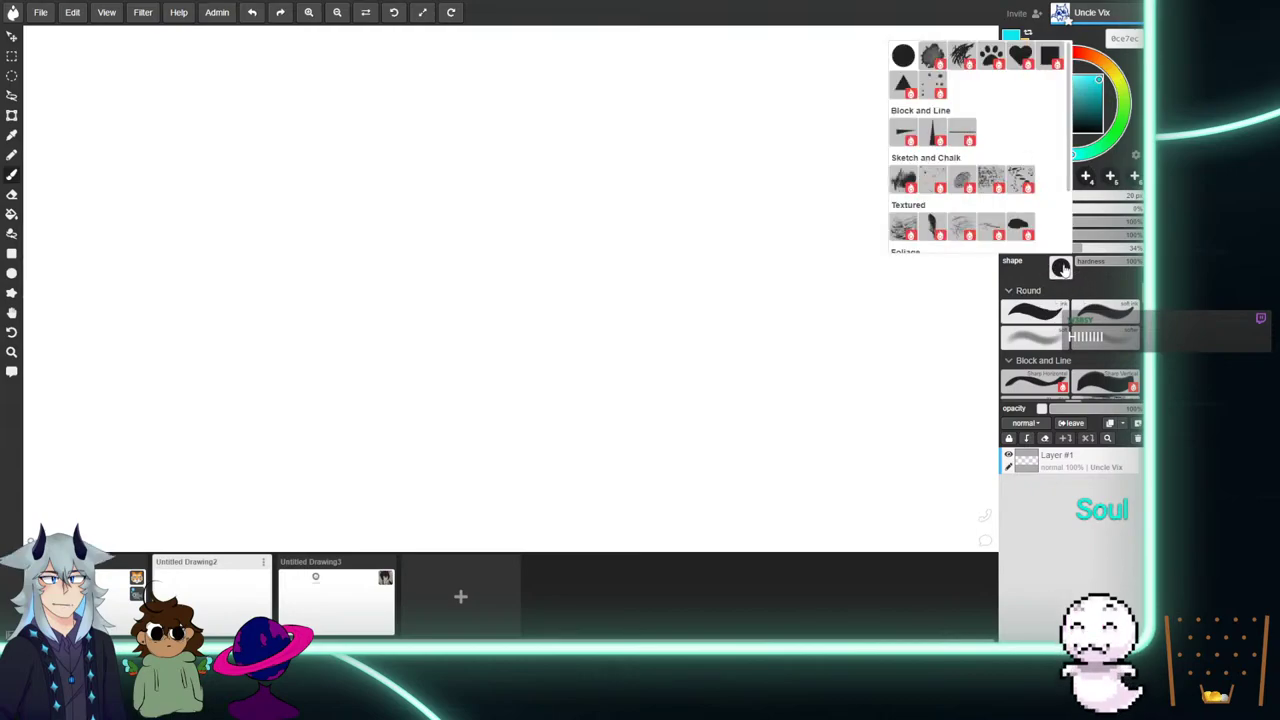
{"action": "left_click", "coordinate": [1061, 269]}
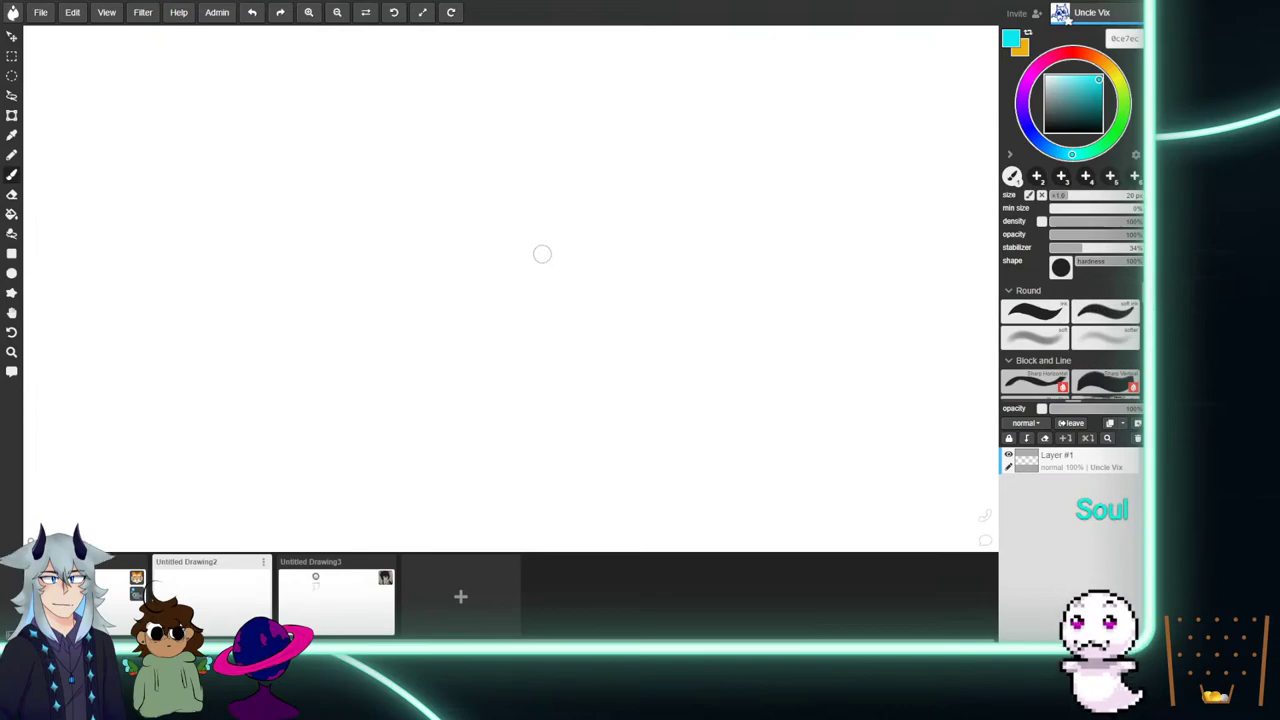
Sketch two tall oval eyes and a rounded face outline joining them in cyan on Layer #1.
{"action": "mouse_move", "coordinate": [436, 145]}
{"action": "left_mouse_down"}
{"action": "mouse_move", "coordinate": [446, 185]}
{"action": "mouse_move", "coordinate": [478, 214]}
{"action": "mouse_move", "coordinate": [477, 162]}
{"action": "mouse_move", "coordinate": [436, 141]}
{"action": "left_mouse_up"}
{"action": "mouse_move", "coordinate": [503, 118]}
{"action": "left_mouse_down"}
{"action": "mouse_move", "coordinate": [531, 193]}
{"action": "mouse_move", "coordinate": [554, 153]}
{"action": "mouse_move", "coordinate": [507, 119]}
{"action": "left_mouse_up"}
{"action": "mouse_move", "coordinate": [436, 183]}
{"action": "left_mouse_down"}
{"action": "mouse_move", "coordinate": [478, 273]}
{"action": "mouse_move", "coordinate": [544, 263]}
{"action": "mouse_move", "coordinate": [590, 205]}
{"action": "mouse_move", "coordinate": [540, 154]}
{"action": "left_mouse_up"}
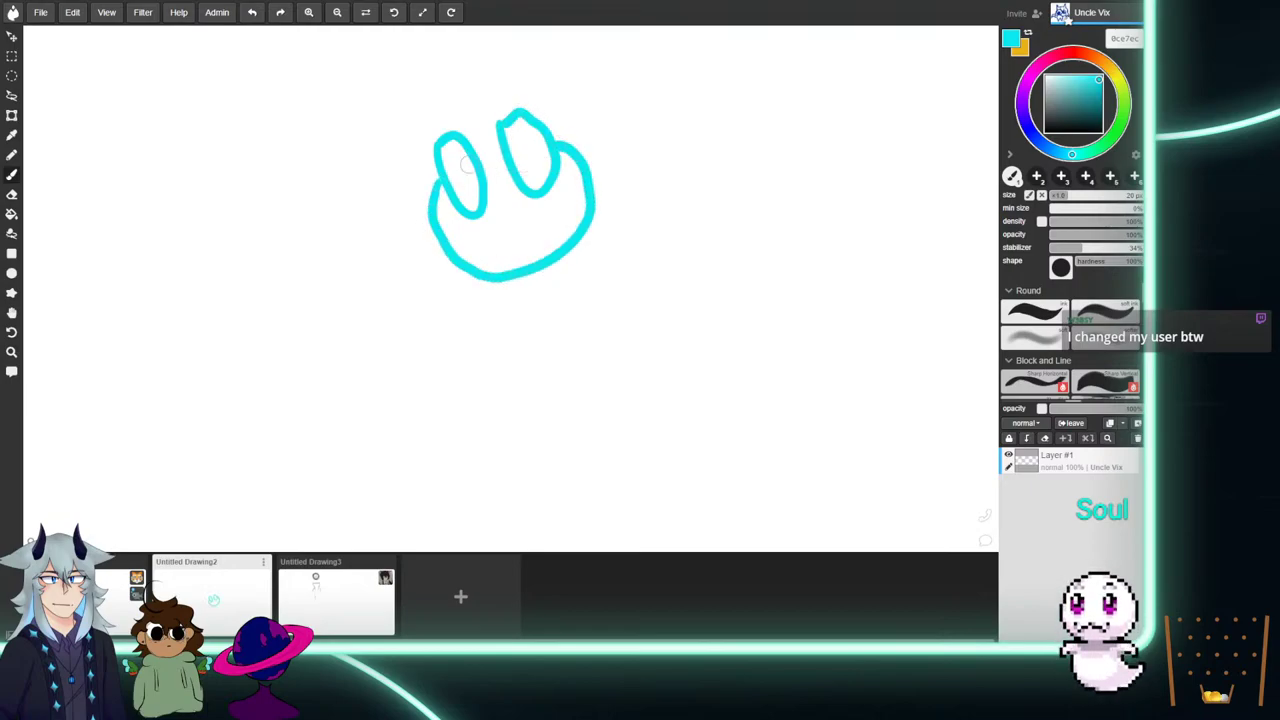
Sketch cyan hair with jagged ends around the face and add the first short neck lines below the head.
{"action": "mouse_move", "coordinate": [462, 276]}
{"action": "left_mouse_down"}
{"action": "mouse_move", "coordinate": [493, 327]}
{"action": "mouse_move", "coordinate": [439, 287]}
{"action": "mouse_move", "coordinate": [443, 335]}
{"action": "mouse_move", "coordinate": [431, 288]}
{"action": "mouse_move", "coordinate": [415, 309]}
{"action": "mouse_move", "coordinate": [397, 306]}
{"action": "mouse_move", "coordinate": [416, 289]}
{"action": "mouse_move", "coordinate": [387, 206]}
{"action": "mouse_move", "coordinate": [393, 177]}
{"action": "mouse_move", "coordinate": [404, 263]}
{"action": "mouse_move", "coordinate": [398, 150]}
{"action": "mouse_move", "coordinate": [396, 162]}
{"action": "mouse_move", "coordinate": [416, 116]}
{"action": "mouse_move", "coordinate": [471, 65]}
{"action": "mouse_move", "coordinate": [488, 67]}
{"action": "mouse_move", "coordinate": [468, 126]}
{"action": "mouse_move", "coordinate": [492, 109]}
{"action": "mouse_move", "coordinate": [485, 130]}
{"action": "mouse_move", "coordinate": [493, 61]}
{"action": "mouse_move", "coordinate": [540, 64]}
{"action": "mouse_move", "coordinate": [525, 53]}
{"action": "mouse_move", "coordinate": [577, 80]}
{"action": "left_mouse_up"}
{"action": "mouse_move", "coordinate": [476, 68]}
{"action": "left_mouse_down"}
{"action": "mouse_move", "coordinate": [514, 46]}
{"action": "mouse_move", "coordinate": [649, 132]}
{"action": "mouse_move", "coordinate": [614, 104]}
{"action": "mouse_move", "coordinate": [687, 176]}
{"action": "mouse_move", "coordinate": [636, 150]}
{"action": "mouse_move", "coordinate": [670, 165]}
{"action": "mouse_move", "coordinate": [646, 152]}
{"action": "mouse_move", "coordinate": [655, 208]}
{"action": "mouse_move", "coordinate": [634, 182]}
{"action": "mouse_move", "coordinate": [630, 250]}
{"action": "left_mouse_up"}
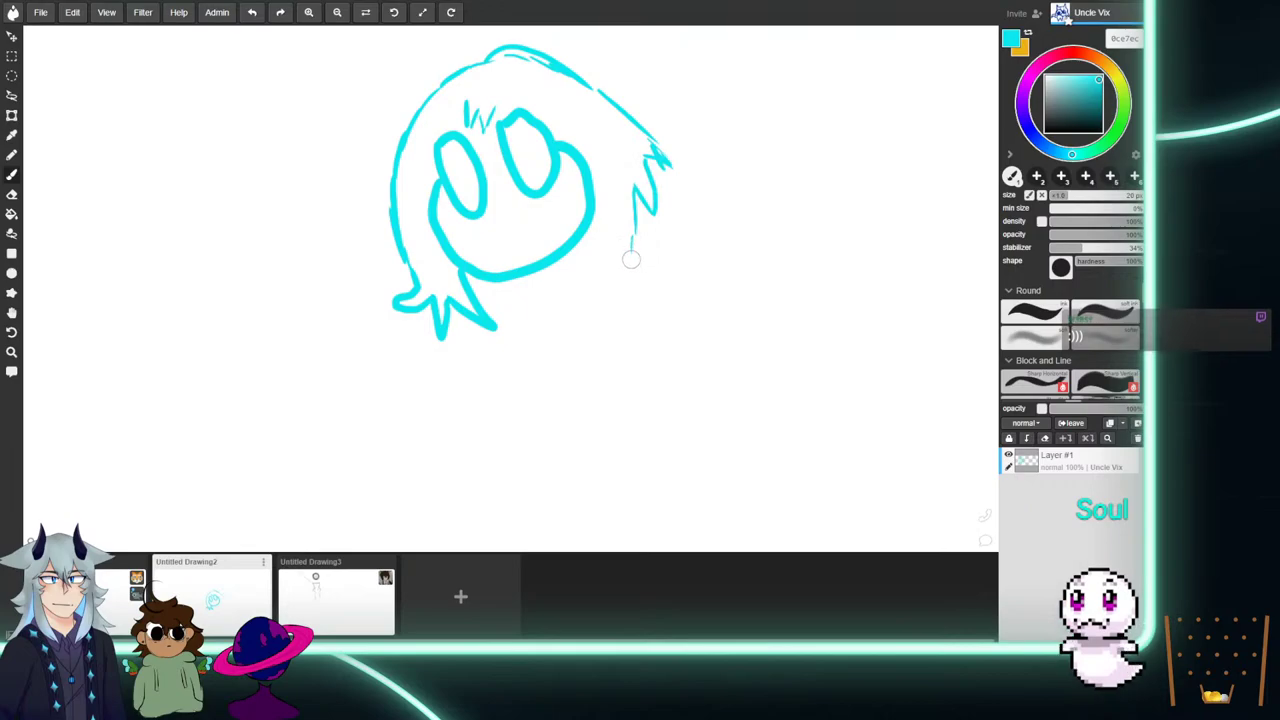
{"action": "left_click_drag", "start_coordinate": [622, 192], "coordinate": [600, 280]}
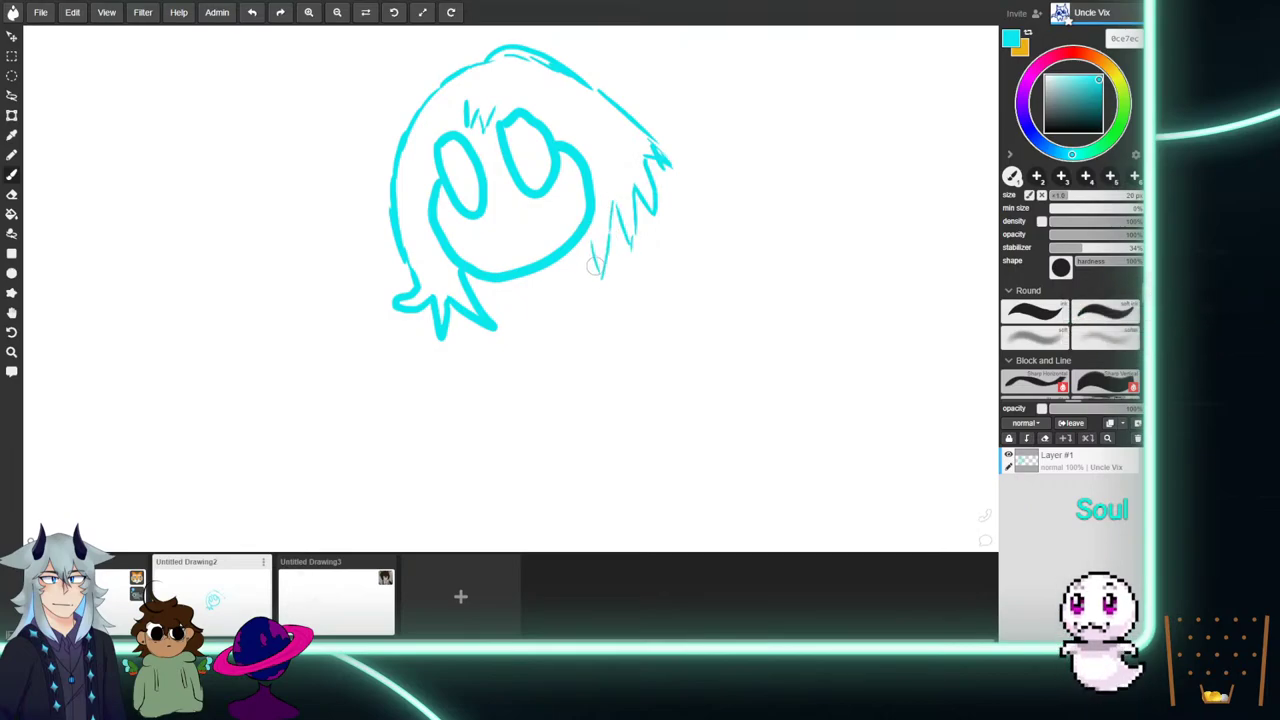
{"action": "left_click_drag", "start_coordinate": [484, 287], "coordinate": [497, 322]}
{"action": "left_click_drag", "start_coordinate": [577, 248], "coordinate": [598, 284]}
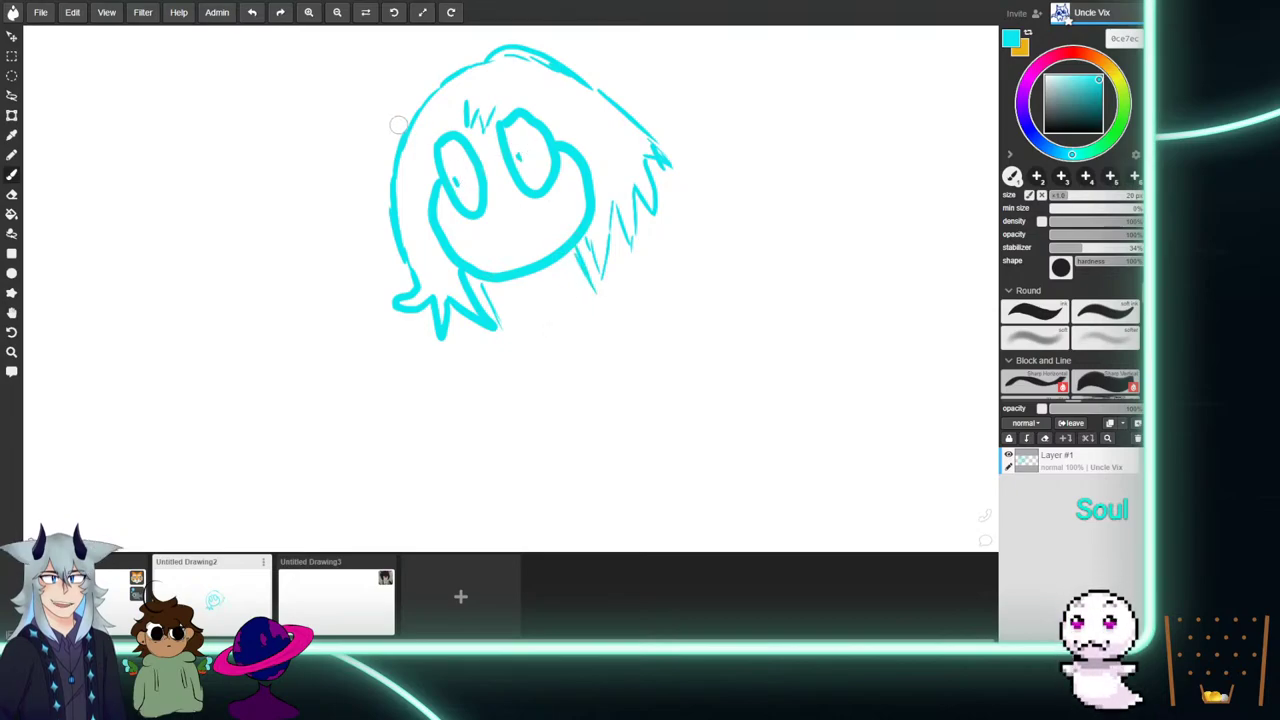
Draw two small pointed ears with inner details in cyan on top of the hair.
{"action": "mouse_move", "coordinate": [404, 141]}
{"action": "left_mouse_down"}
{"action": "mouse_move", "coordinate": [387, 80]}
{"action": "mouse_move", "coordinate": [420, 99]}
{"action": "mouse_move", "coordinate": [403, 87]}
{"action": "left_mouse_up"}
{"action": "left_click_drag", "start_coordinate": [413, 131], "coordinate": [403, 108]}
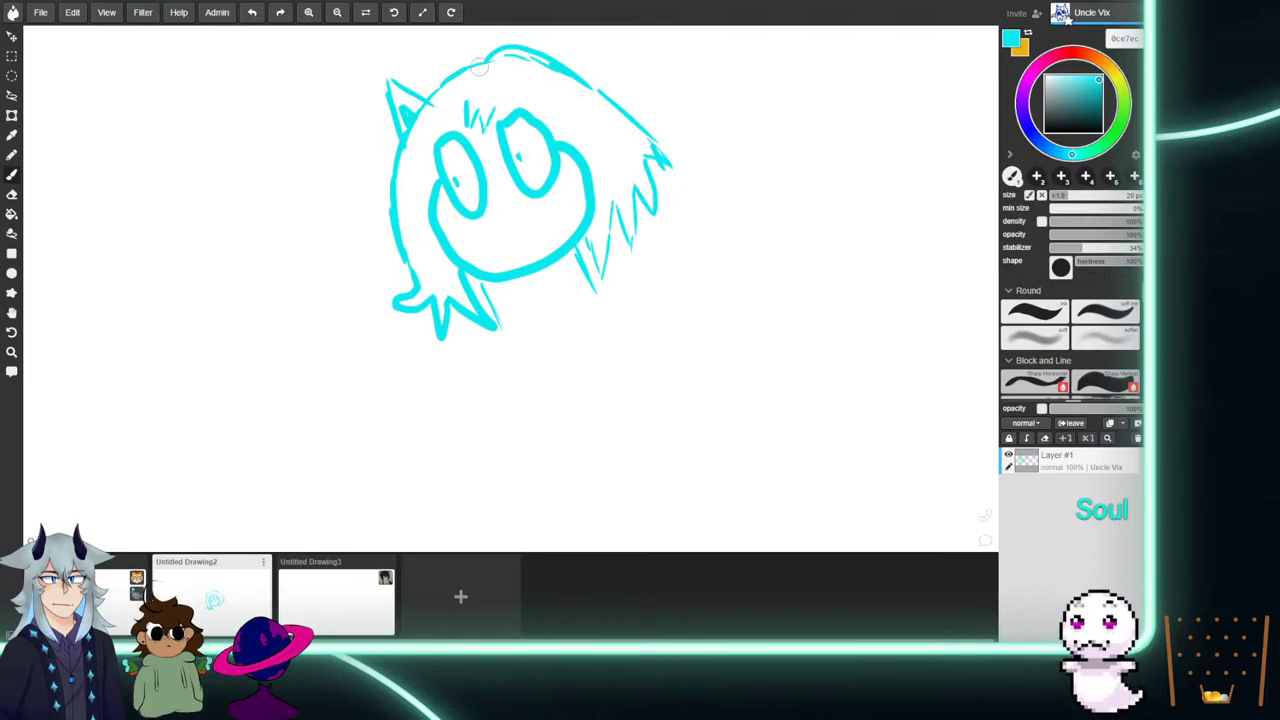
{"action": "mouse_move", "coordinate": [492, 80]}
{"action": "left_mouse_down"}
{"action": "mouse_move", "coordinate": [498, 39]}
{"action": "mouse_move", "coordinate": [512, 66]}
{"action": "left_mouse_up"}
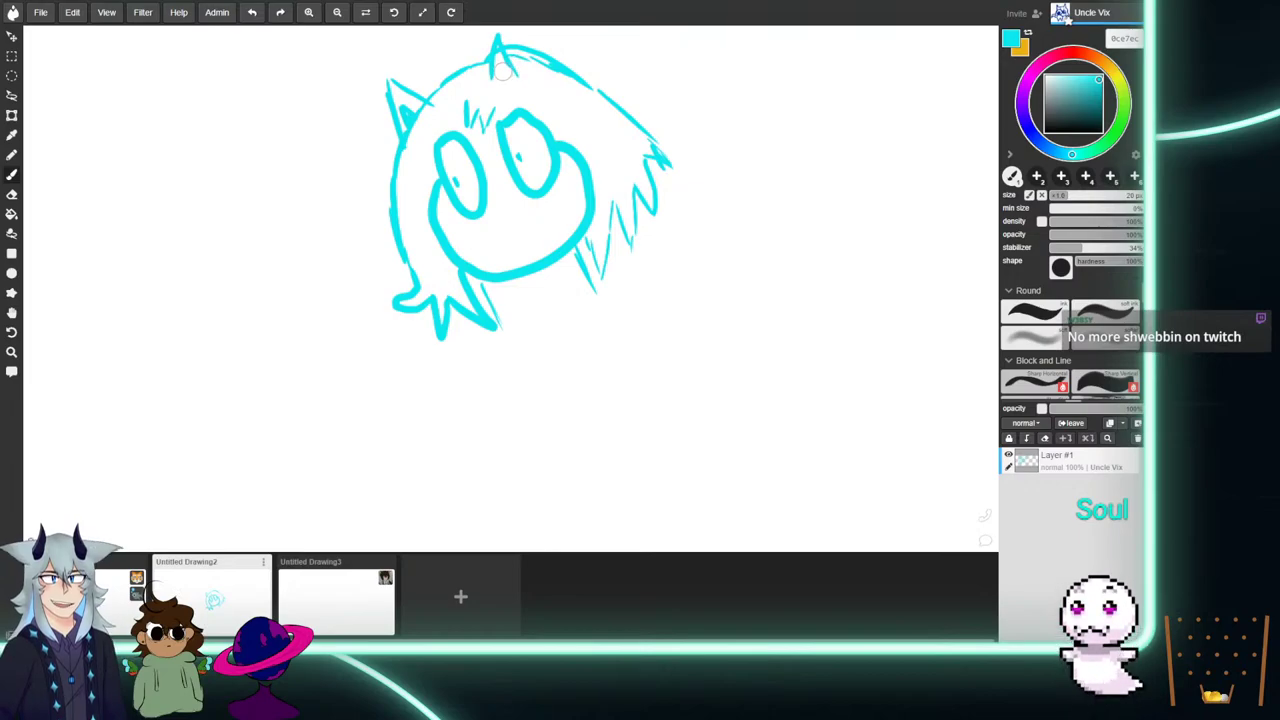
{"action": "left_click_drag", "start_coordinate": [499, 82], "coordinate": [509, 81]}
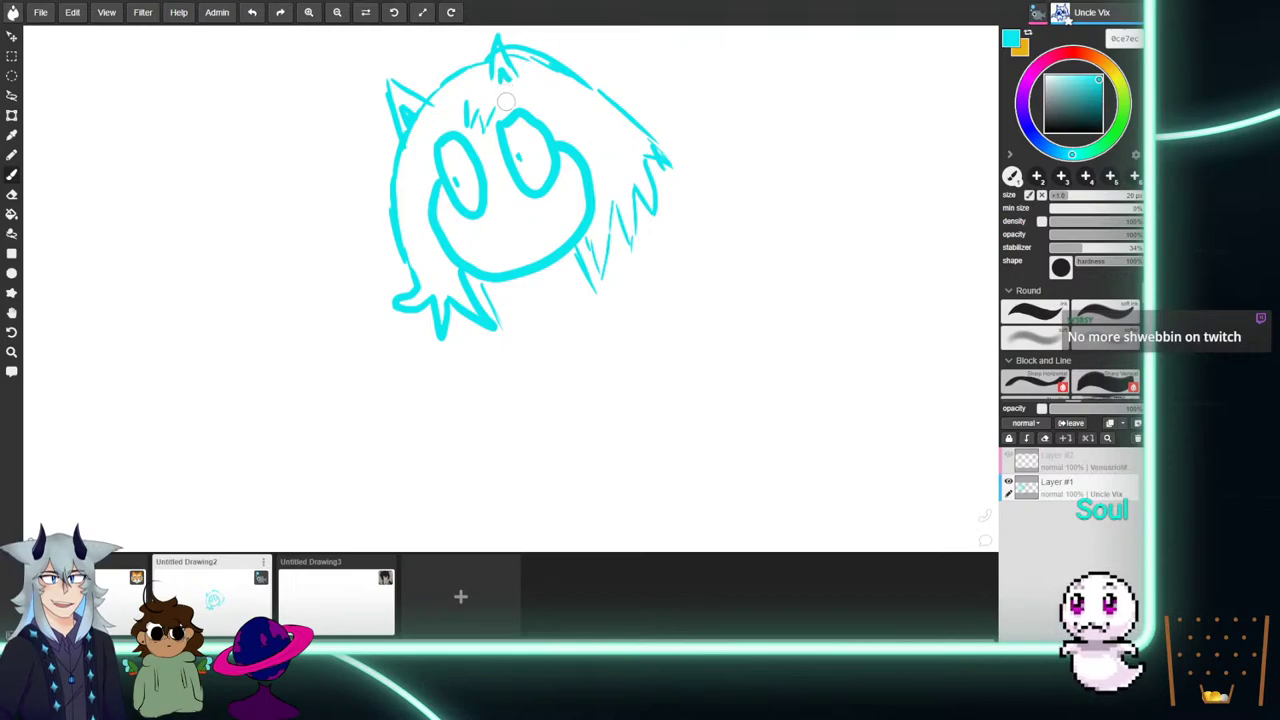
Paint two solid black pointed horns on top of the head between the ears.
{"action": "left_click_drag", "start_coordinate": [1064, 122], "coordinate": [1046, 129]}
{"action": "mouse_move", "coordinate": [446, 103]}
{"action": "left_mouse_down"}
{"action": "mouse_move", "coordinate": [420, 80]}
{"action": "mouse_move", "coordinate": [414, 46]}
{"action": "mouse_move", "coordinate": [452, 112]}
{"action": "mouse_move", "coordinate": [424, 72]}
{"action": "mouse_move", "coordinate": [433, 114]}
{"action": "mouse_move", "coordinate": [417, 52]}
{"action": "left_mouse_up"}
{"action": "left_click", "coordinate": [491, 94]}
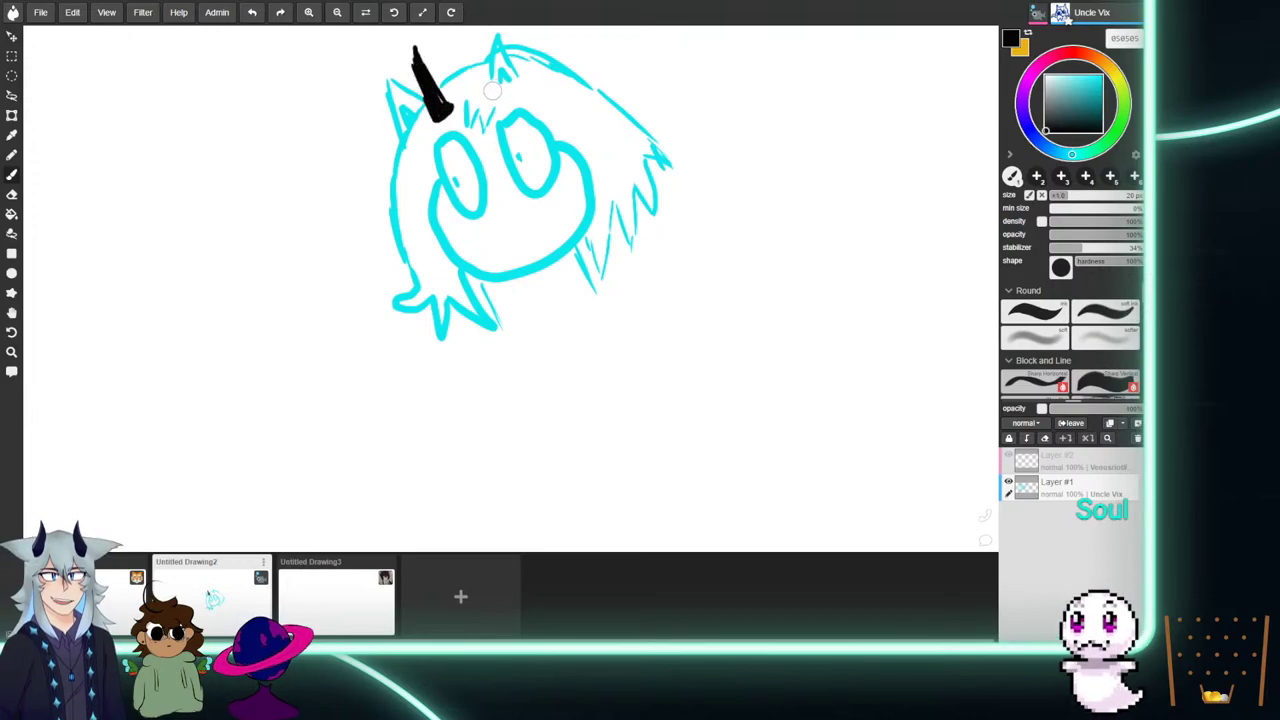
{"action": "mouse_move", "coordinate": [491, 94]}
{"action": "left_mouse_down"}
{"action": "mouse_move", "coordinate": [460, 38]}
{"action": "mouse_move", "coordinate": [486, 90]}
{"action": "left_mouse_up"}
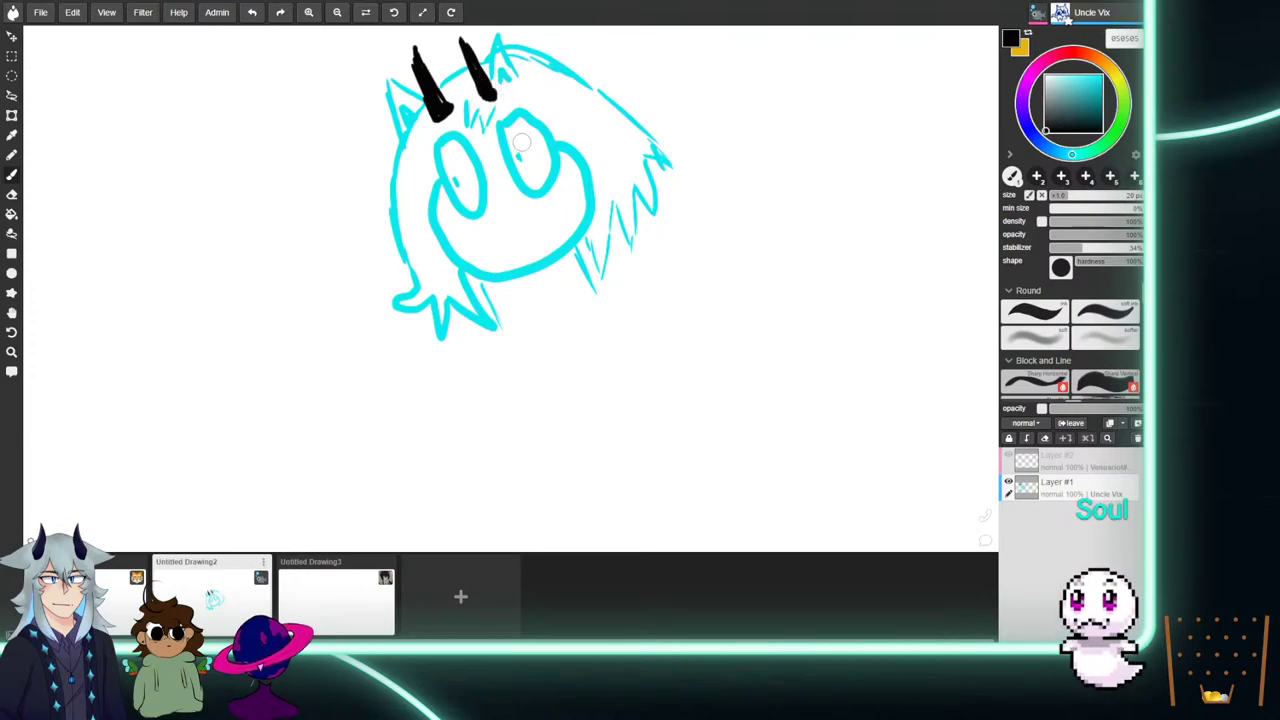
{"action": "left_click_drag", "start_coordinate": [506, 216], "coordinate": [508, 218]}
{"action": "left_click", "coordinate": [520, 248]}
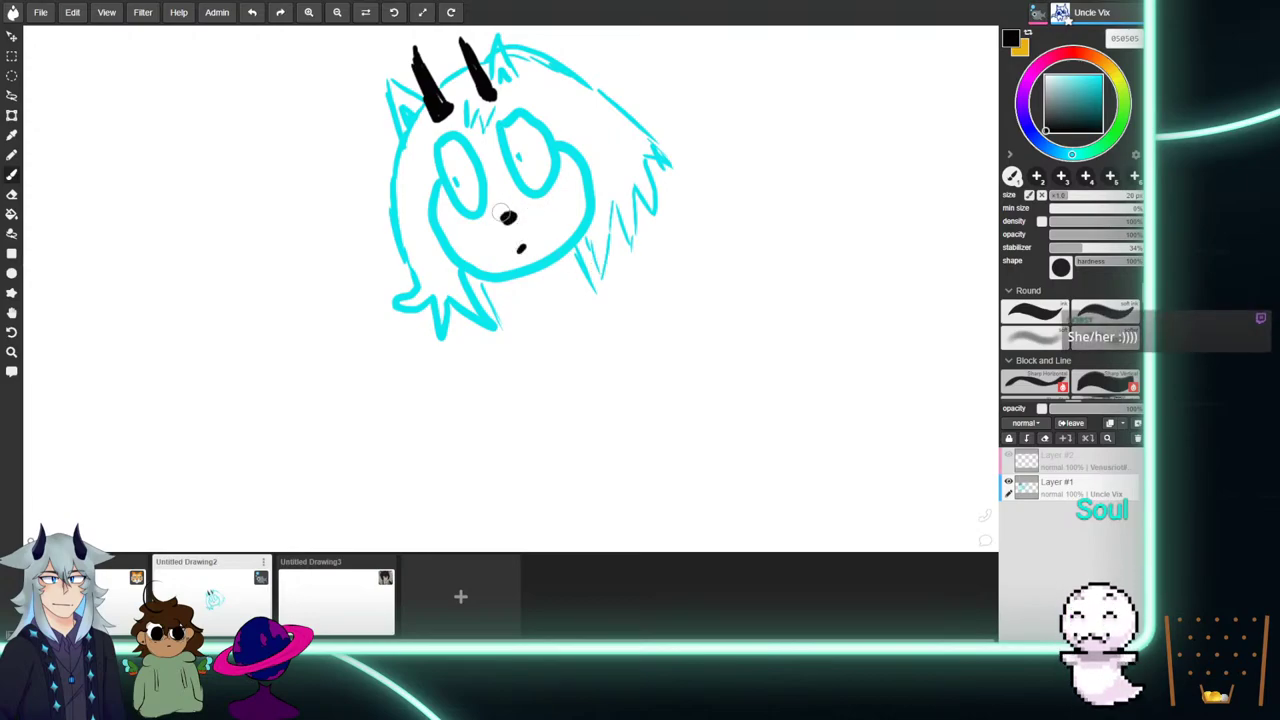
{"action": "left_click_drag", "start_coordinate": [500, 195], "coordinate": [507, 217]}
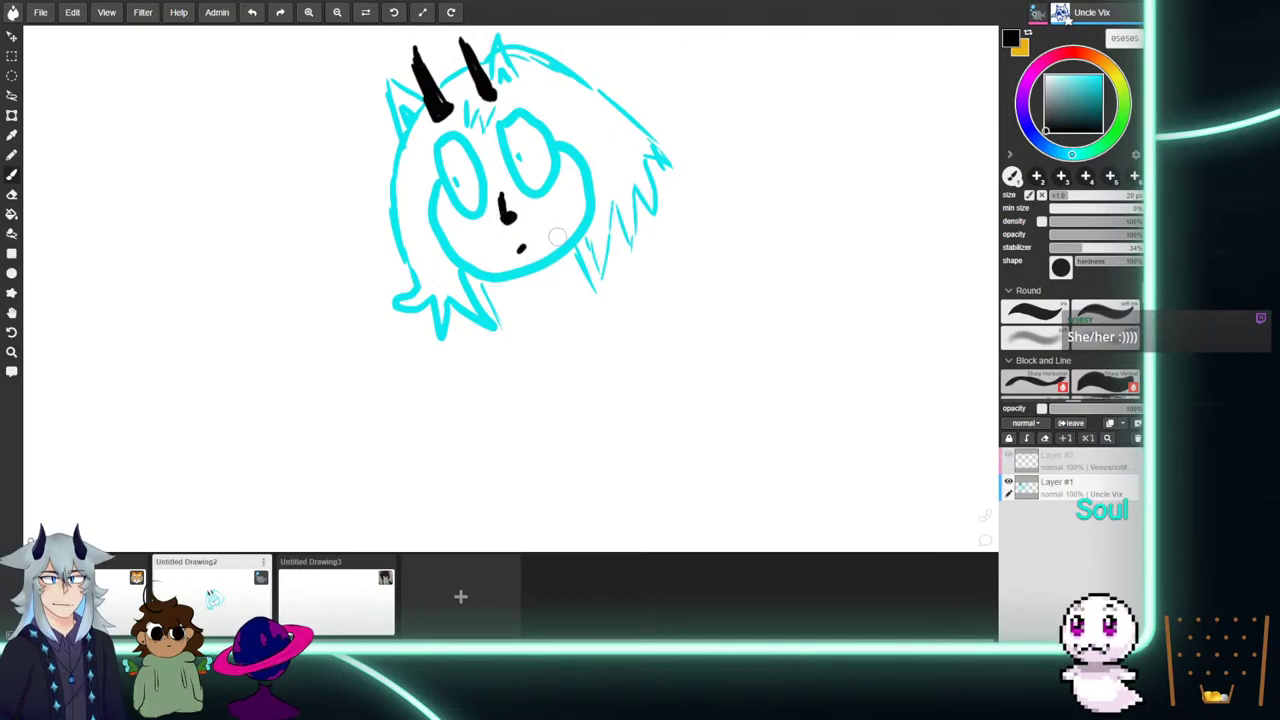
{"action": "key", "text": "ctrl+z"}
{"action": "key", "text": "ctrl+z"}
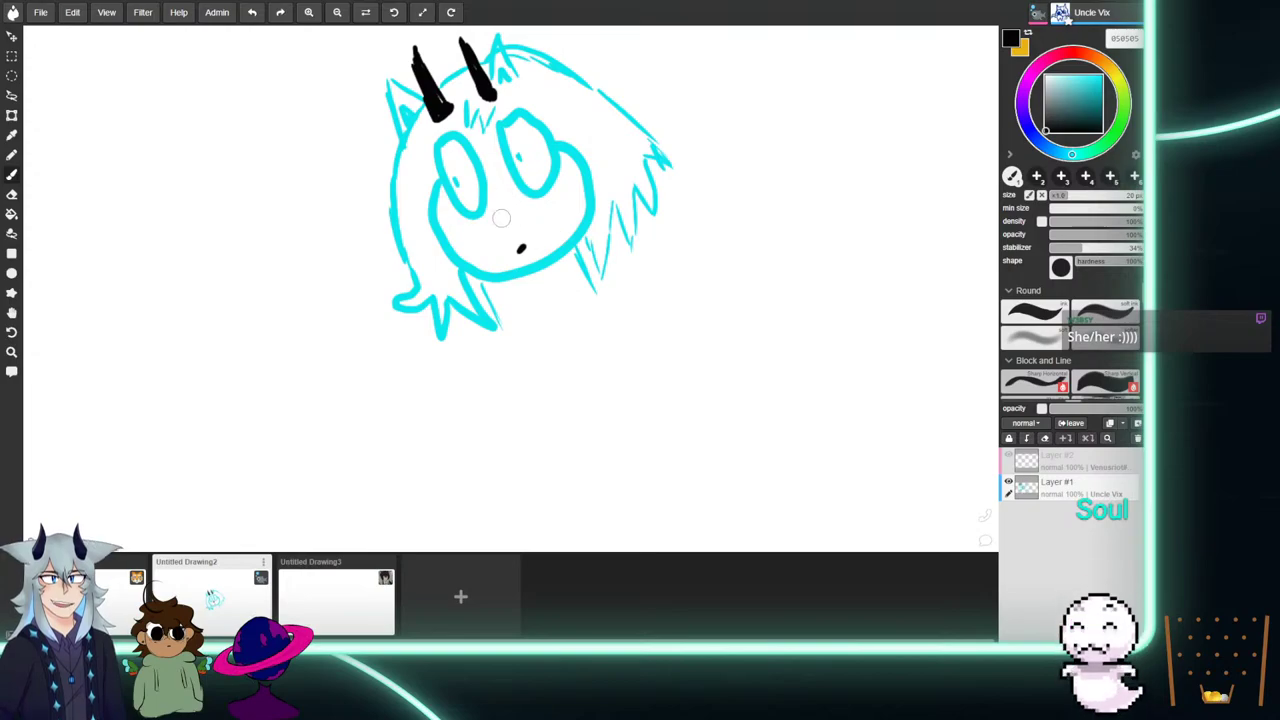
{"action": "key", "text": "ctrl+z"}
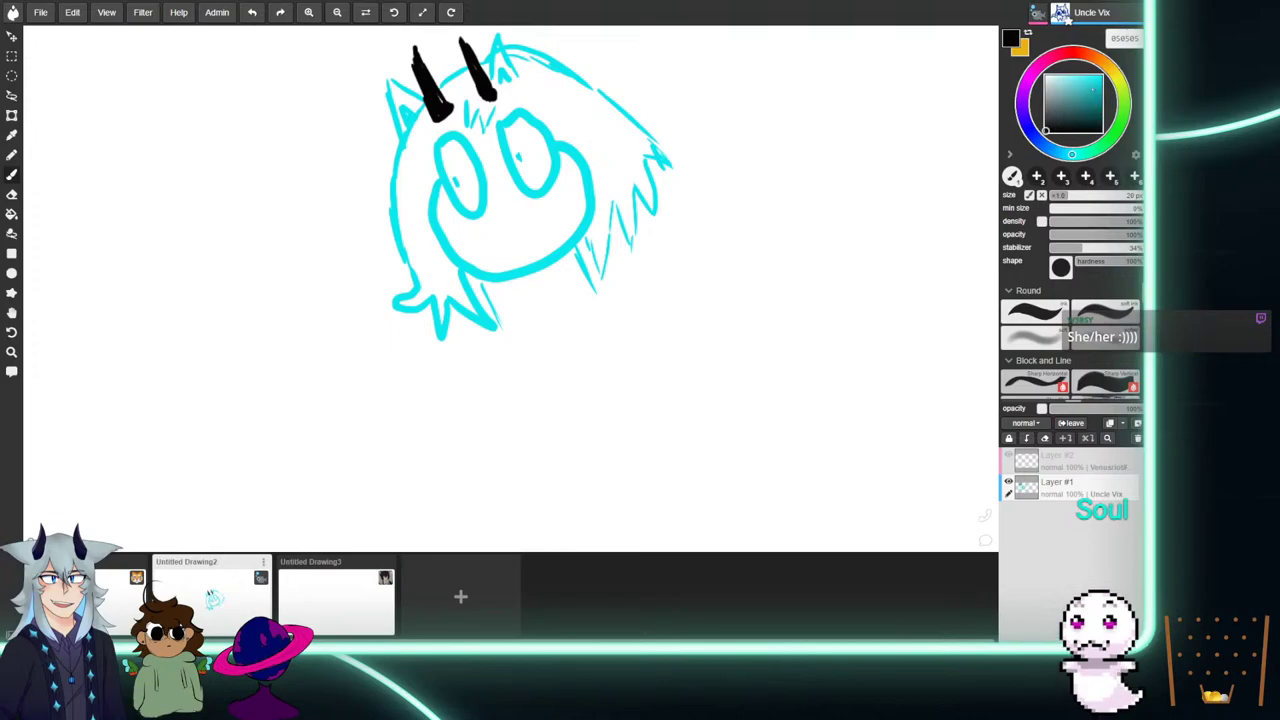
Switch the brush to bright cyan 03f9ff and extend the neck lines into a curved torso closed at its lower end.
{"action": "left_click", "coordinate": [1101, 75]}
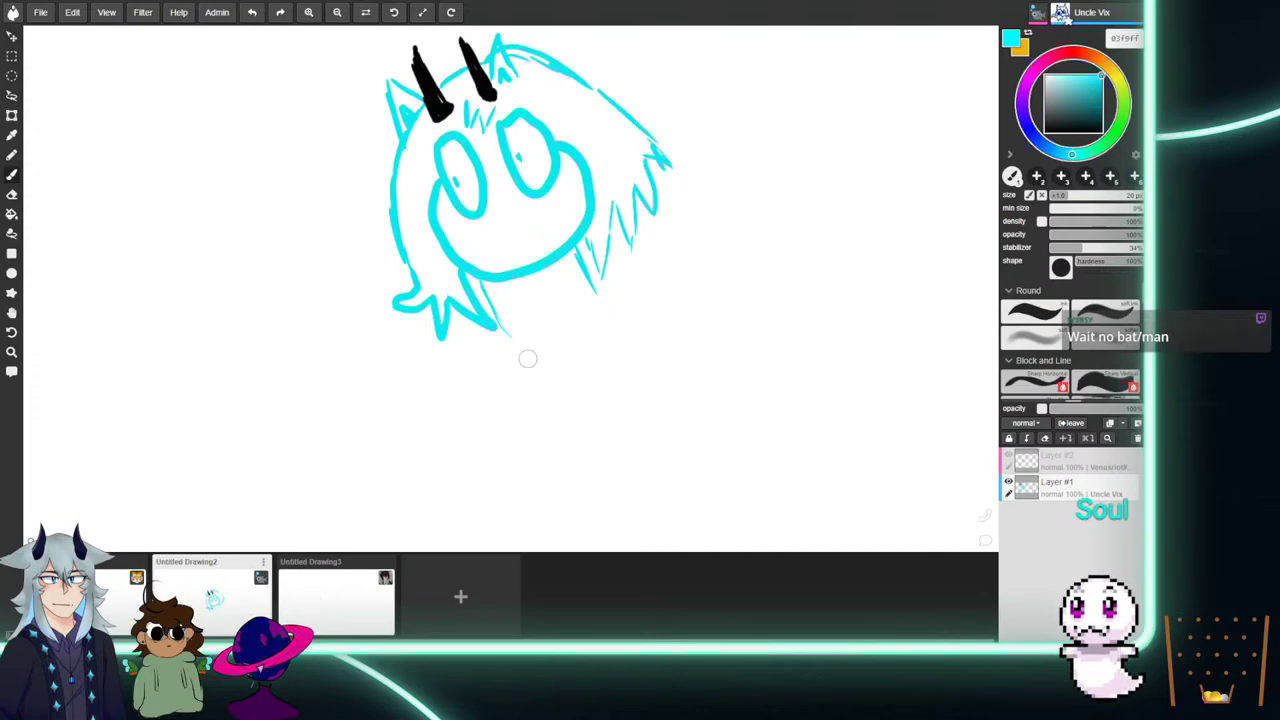
{"action": "left_click_drag", "start_coordinate": [506, 334], "coordinate": [532, 357]}
{"action": "left_click_drag", "start_coordinate": [594, 287], "coordinate": [615, 311]}
{"action": "left_click_drag", "start_coordinate": [533, 358], "coordinate": [597, 398]}
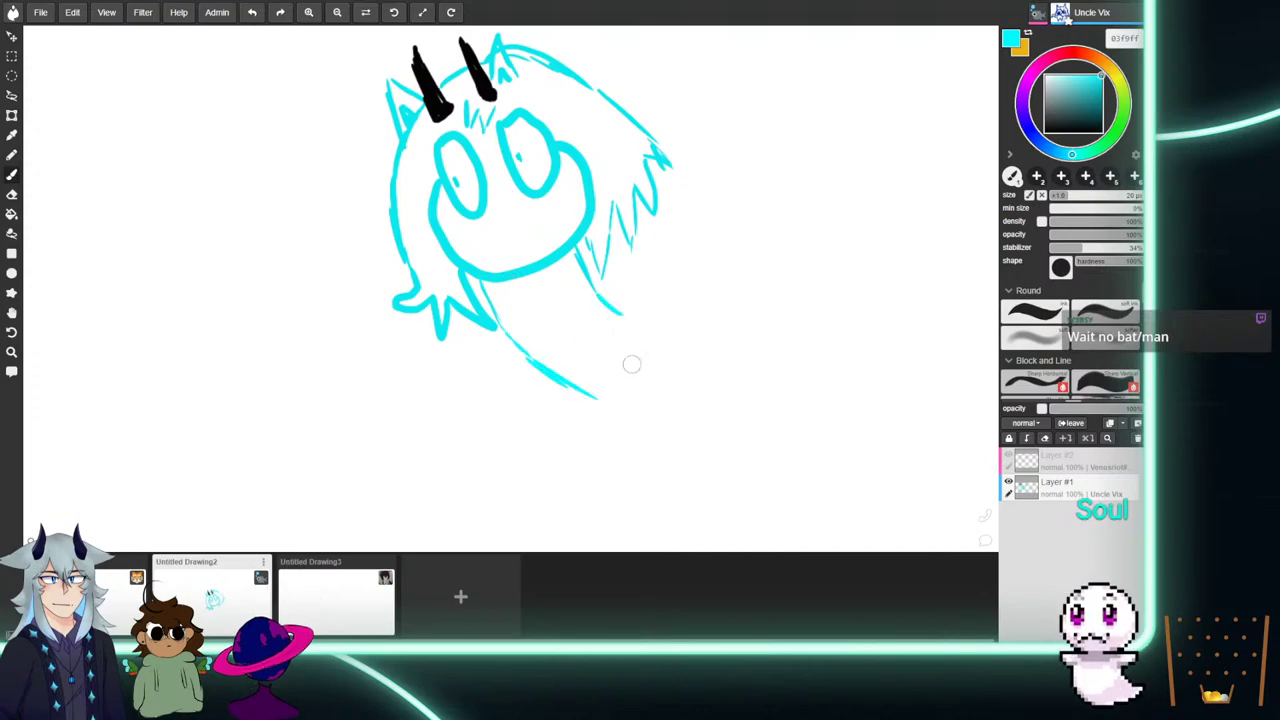
{"action": "mouse_move", "coordinate": [640, 324]}
{"action": "left_mouse_down"}
{"action": "mouse_move", "coordinate": [589, 282]}
{"action": "mouse_move", "coordinate": [655, 335]}
{"action": "left_mouse_up"}
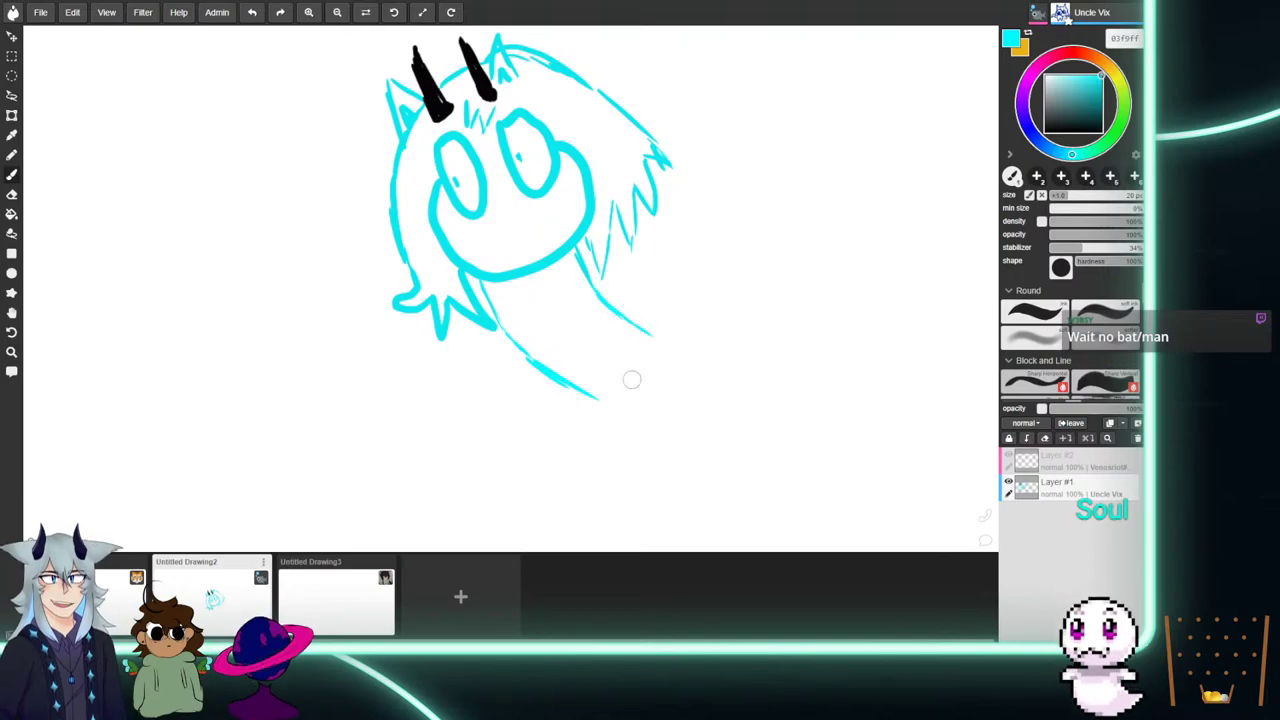
{"action": "left_click_drag", "start_coordinate": [600, 398], "coordinate": [643, 401]}
{"action": "mouse_move", "coordinate": [647, 333]}
{"action": "left_mouse_down"}
{"action": "mouse_move", "coordinate": [682, 367]}
{"action": "mouse_move", "coordinate": [636, 398]}
{"action": "mouse_move", "coordinate": [695, 381]}
{"action": "left_mouse_up"}
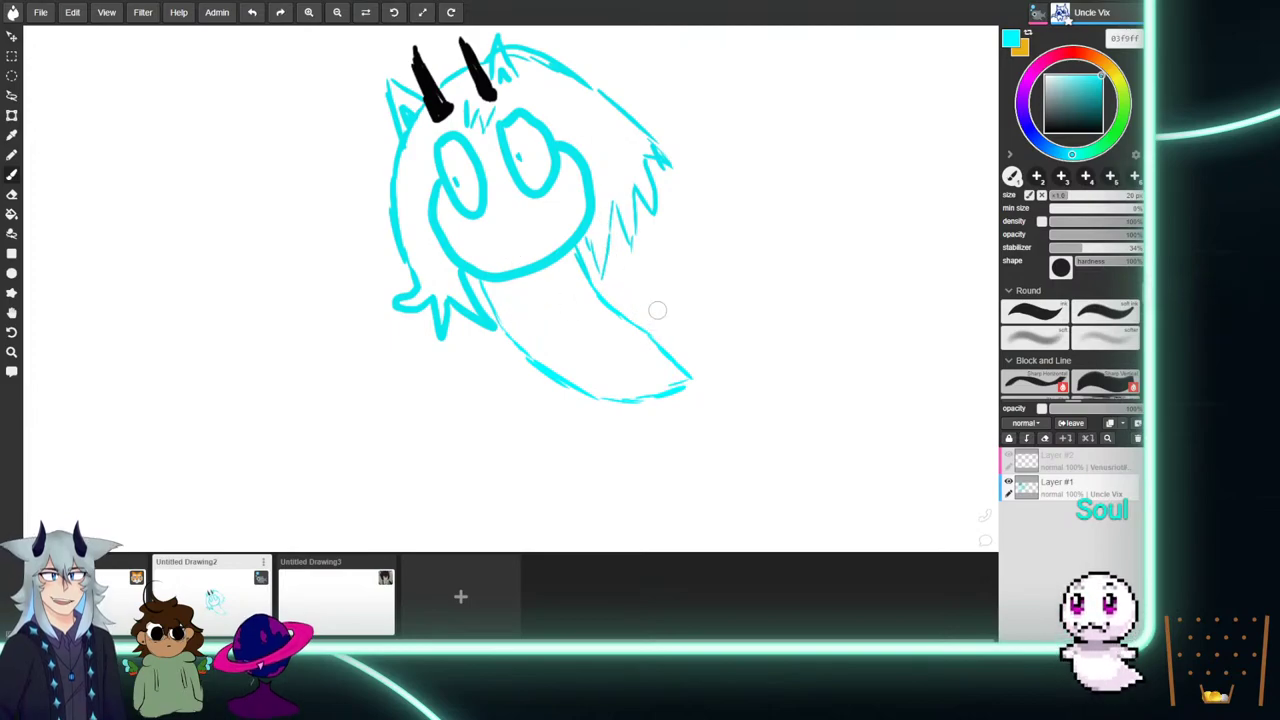
Draw two roughly parallel cyan lines rising rightward from the torso's lower end, finished with a vertical line at their far end.
{"action": "left_click_drag", "start_coordinate": [652, 336], "coordinate": [748, 258]}
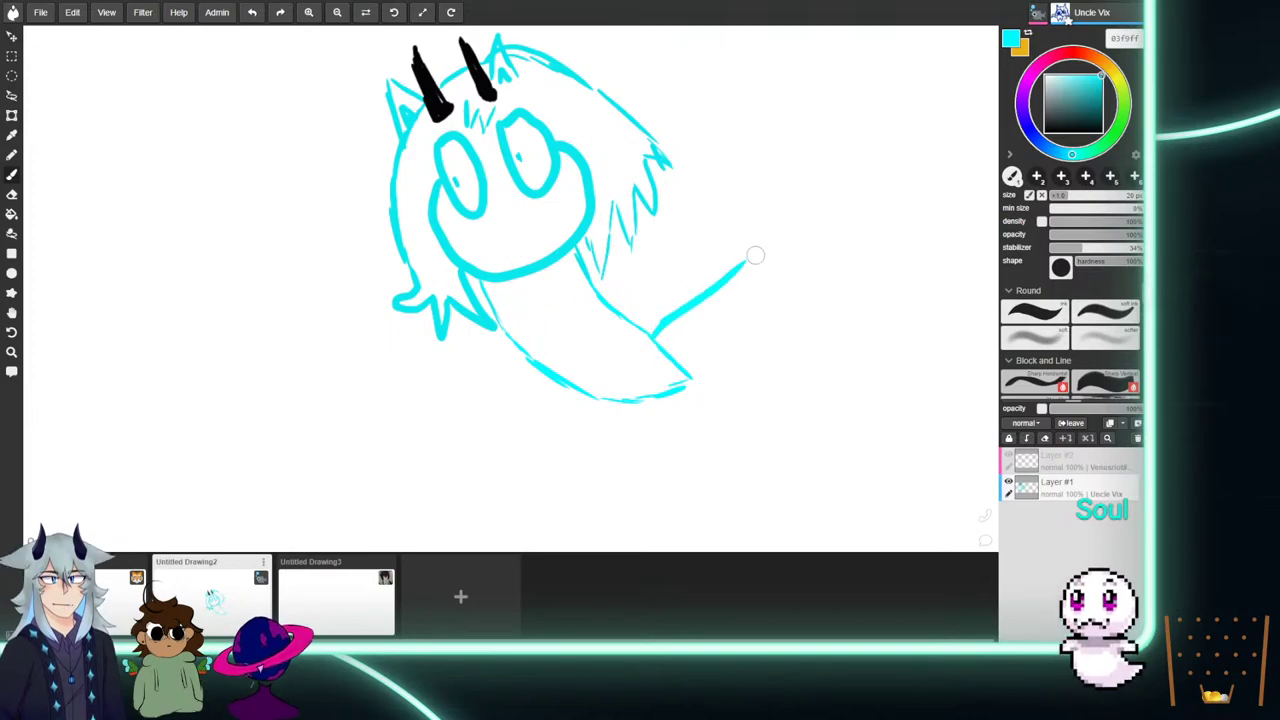
{"action": "mouse_move", "coordinate": [697, 381]}
{"action": "left_mouse_down"}
{"action": "mouse_move", "coordinate": [808, 323]}
{"action": "mouse_move", "coordinate": [777, 352]}
{"action": "mouse_move", "coordinate": [850, 281]}
{"action": "left_mouse_up"}
{"action": "mouse_move", "coordinate": [650, 326]}
{"action": "left_mouse_down"}
{"action": "mouse_move", "coordinate": [884, 169]}
{"action": "mouse_move", "coordinate": [855, 351]}
{"action": "left_mouse_up"}
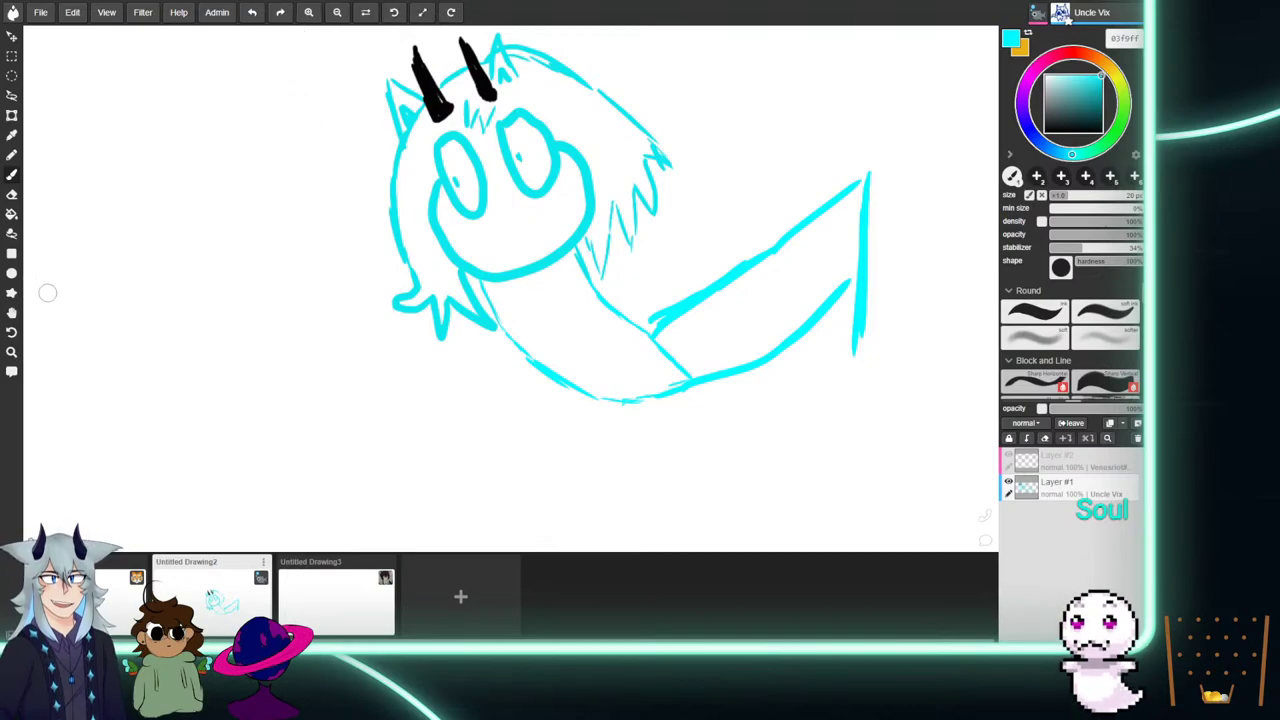
Extend the vertical line at the arm's far end downward and draw two crossing curved guidelines above it for a second head.
{"action": "key", "text": "ctrl+minus"}
{"action": "key", "text": "ctrl+minus"}
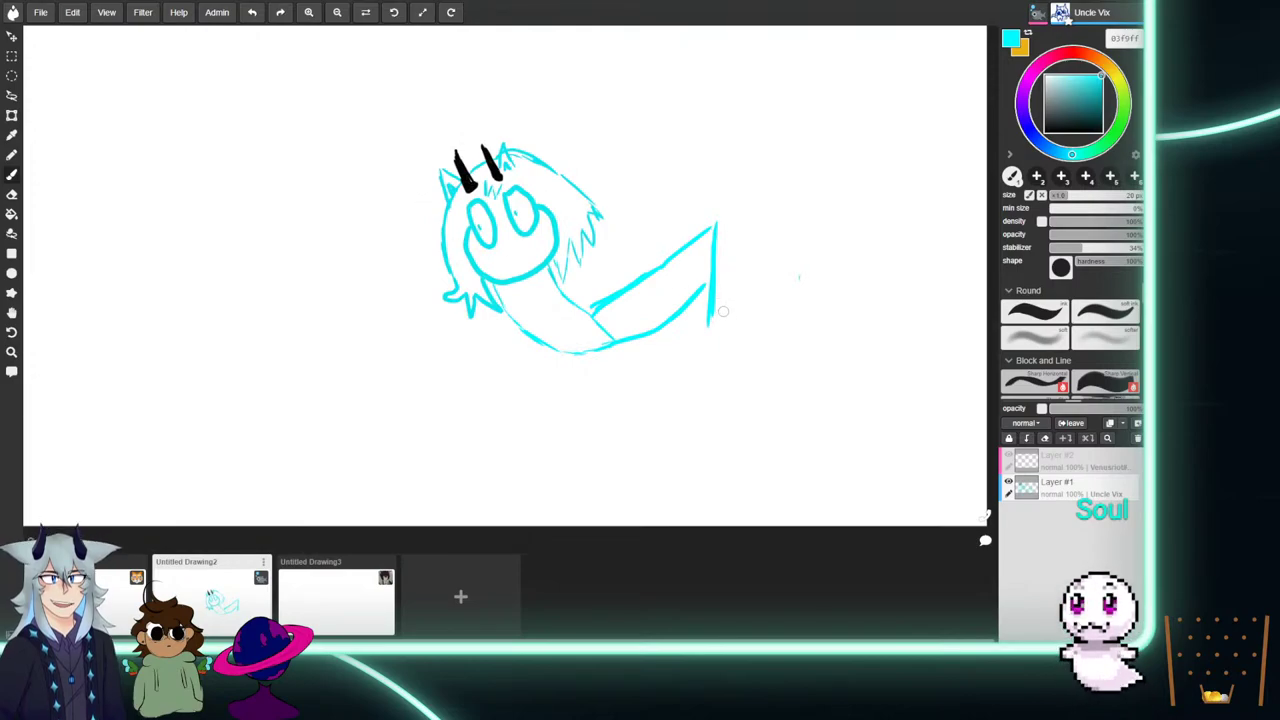
{"action": "left_click_drag", "start_coordinate": [711, 320], "coordinate": [708, 376]}
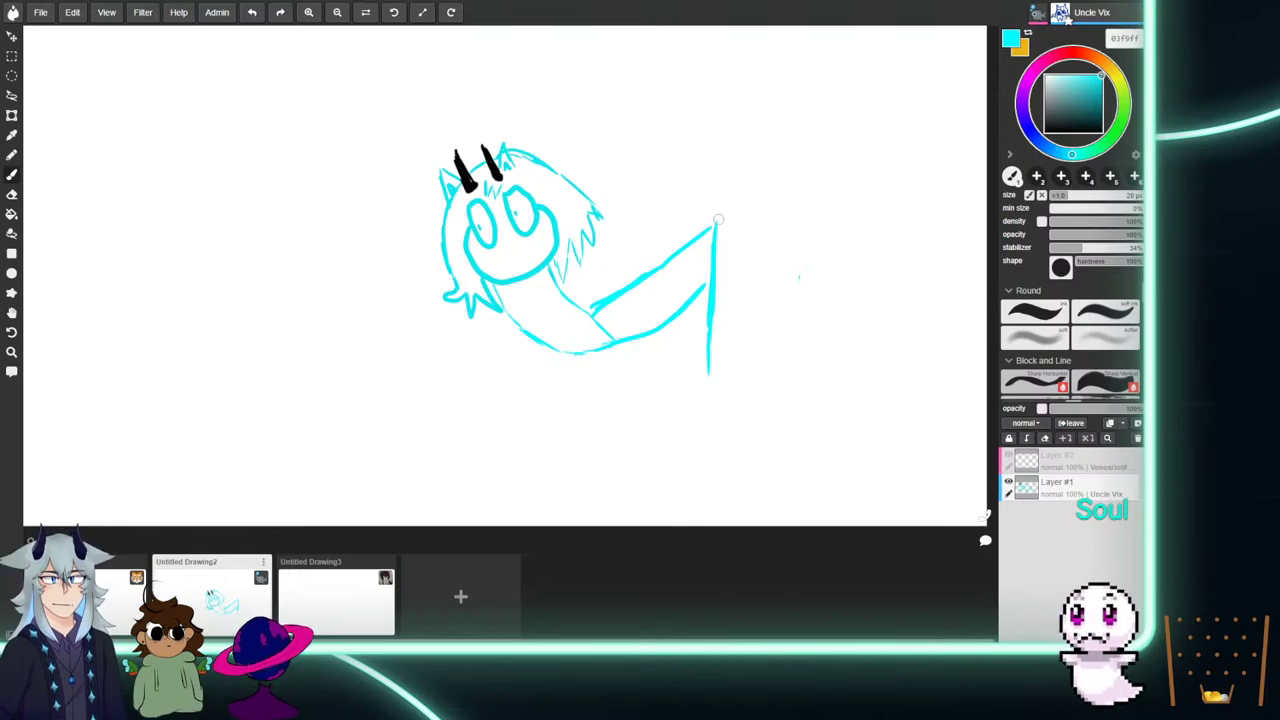
{"action": "mouse_move", "coordinate": [756, 110]}
{"action": "left_mouse_down"}
{"action": "mouse_move", "coordinate": [750, 144]}
{"action": "mouse_move", "coordinate": [770, 185]}
{"action": "left_mouse_up"}
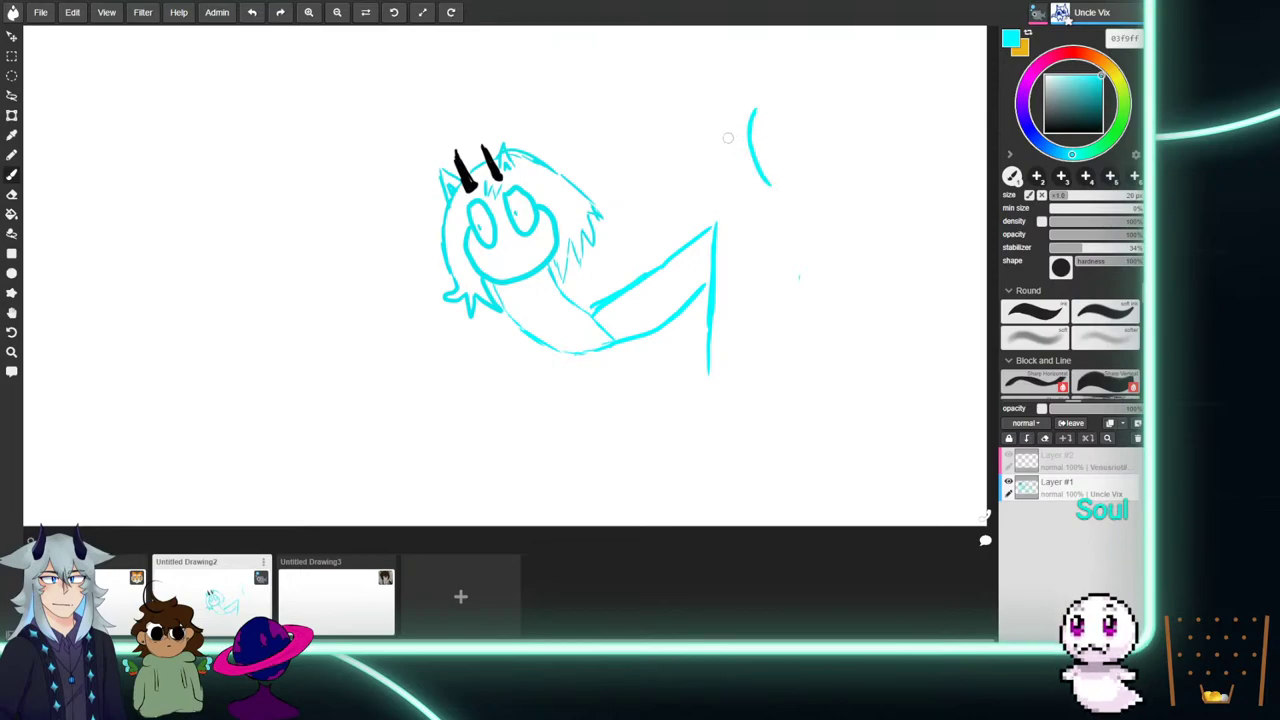
{"action": "left_click_drag", "start_coordinate": [736, 137], "coordinate": [792, 156]}
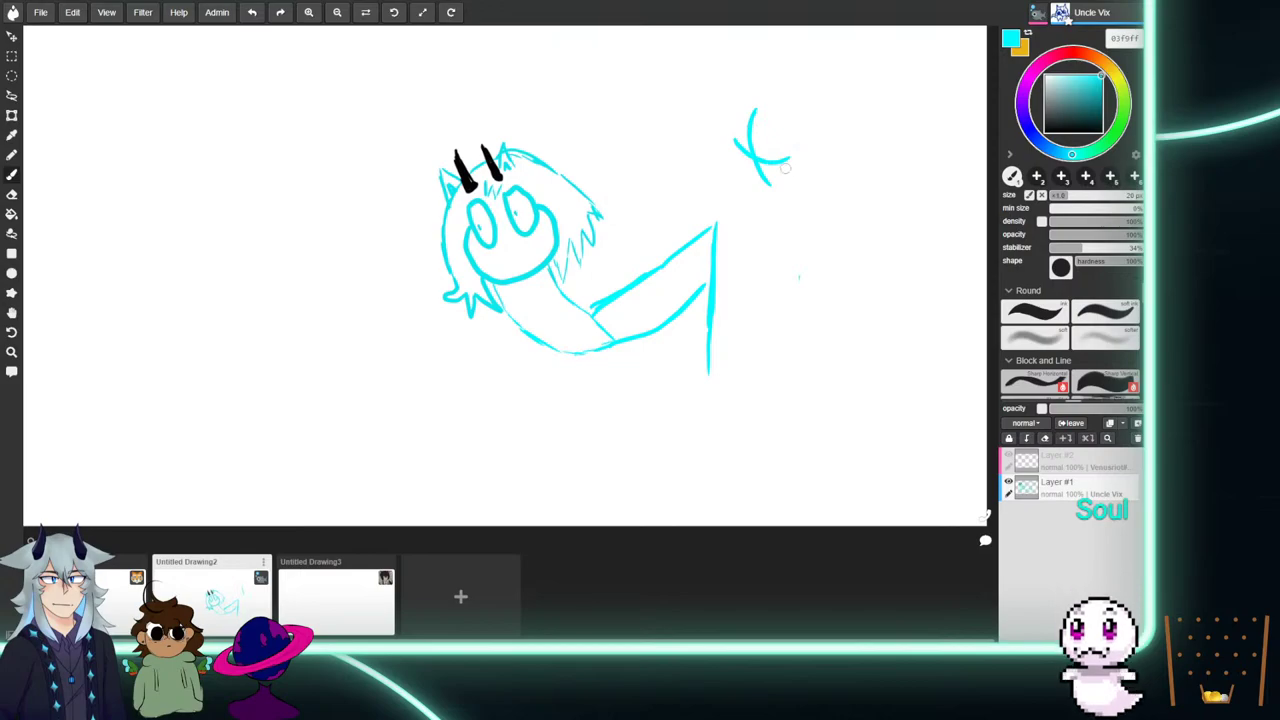
Draw the second figure's shoulders and far side in cyan, adding two long vertical lines down the front of the torso.
{"action": "mouse_move", "coordinate": [716, 228]}
{"action": "left_mouse_down"}
{"action": "mouse_move", "coordinate": [748, 194]}
{"action": "mouse_move", "coordinate": [831, 204]}
{"action": "mouse_move", "coordinate": [850, 241]}
{"action": "mouse_move", "coordinate": [850, 355]}
{"action": "left_mouse_up"}
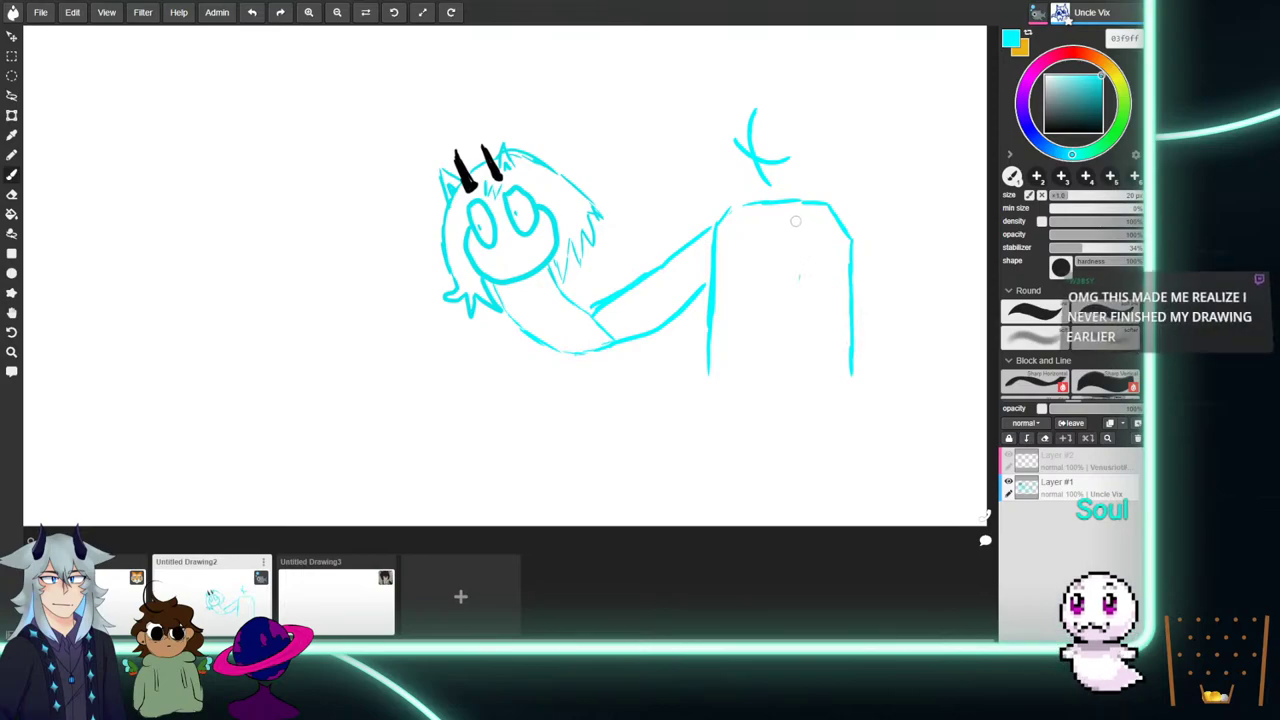
{"action": "mouse_move", "coordinate": [789, 212]}
{"action": "left_mouse_down"}
{"action": "mouse_move", "coordinate": [778, 228]}
{"action": "mouse_move", "coordinate": [784, 356]}
{"action": "left_mouse_up"}
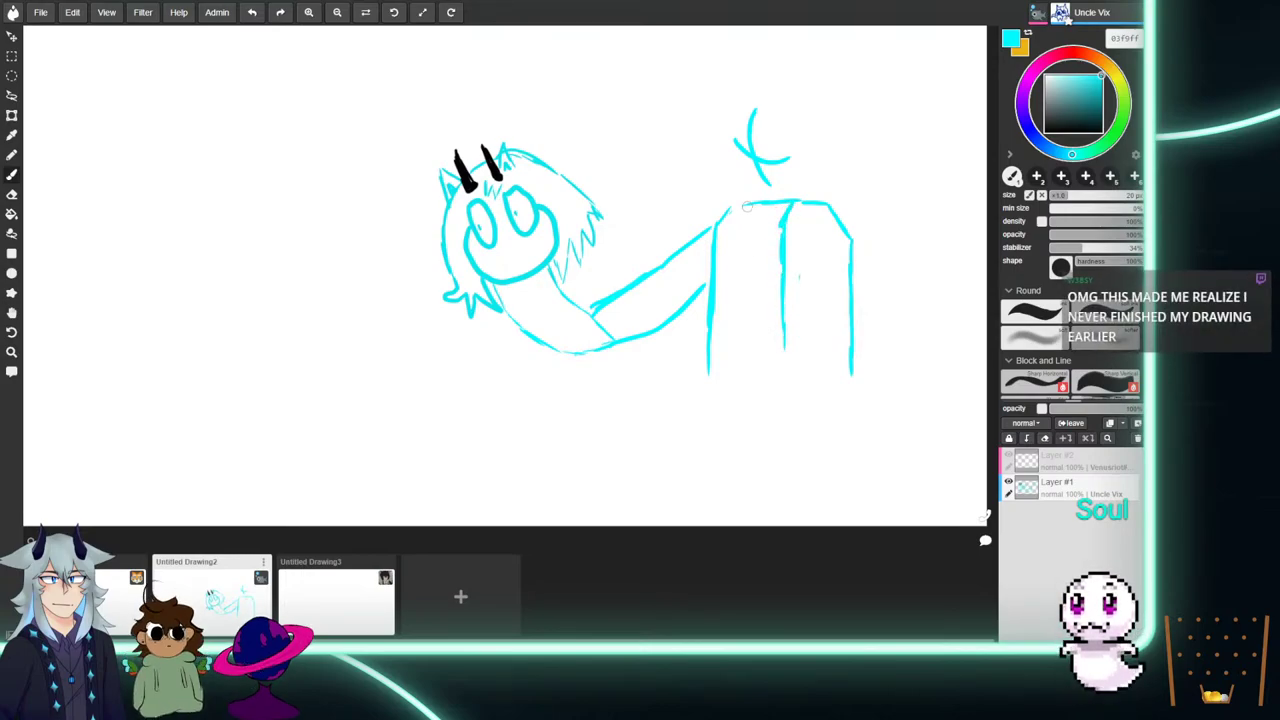
{"action": "mouse_move", "coordinate": [741, 207]}
{"action": "left_mouse_down"}
{"action": "mouse_move", "coordinate": [741, 361]}
{"action": "mouse_move", "coordinate": [785, 368]}
{"action": "left_mouse_up"}
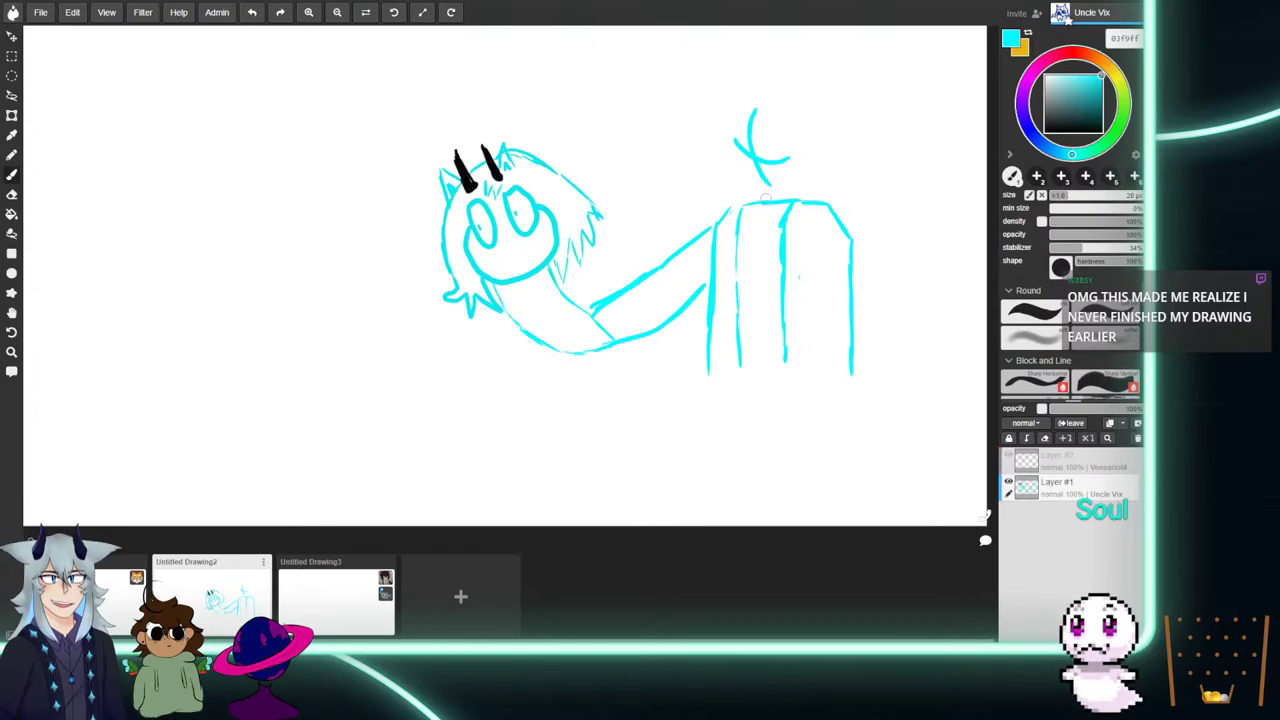
Draw the second figure's neck and an oval head outline around the guidelines, adding a small eye on the face.
{"action": "mouse_move", "coordinate": [788, 199]}
{"action": "left_mouse_down"}
{"action": "mouse_move", "coordinate": [749, 182]}
{"action": "mouse_move", "coordinate": [778, 188]}
{"action": "mouse_move", "coordinate": [801, 168]}
{"action": "mouse_move", "coordinate": [786, 116]}
{"action": "left_mouse_up"}
{"action": "mouse_move", "coordinate": [752, 186]}
{"action": "left_mouse_down"}
{"action": "mouse_move", "coordinate": [737, 150]}
{"action": "mouse_move", "coordinate": [752, 108]}
{"action": "mouse_move", "coordinate": [772, 103]}
{"action": "mouse_move", "coordinate": [794, 132]}
{"action": "left_mouse_up"}
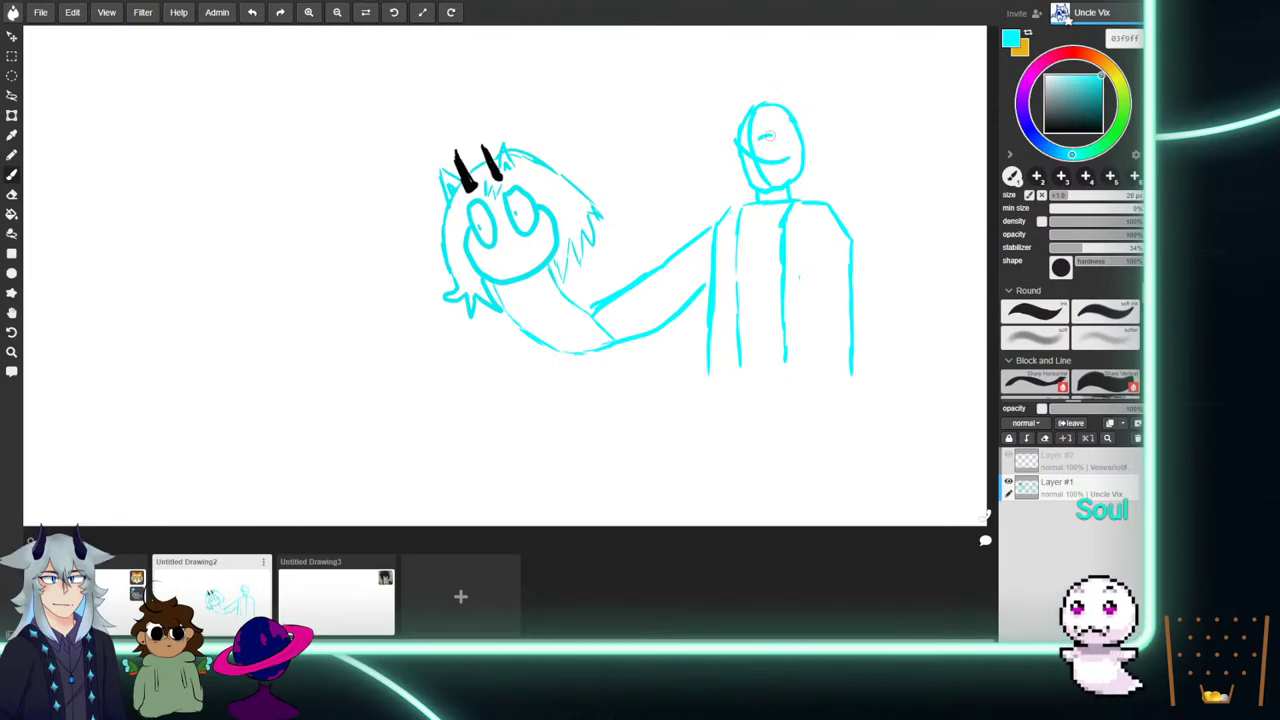
{"action": "left_click_drag", "start_coordinate": [763, 146], "coordinate": [780, 137]}
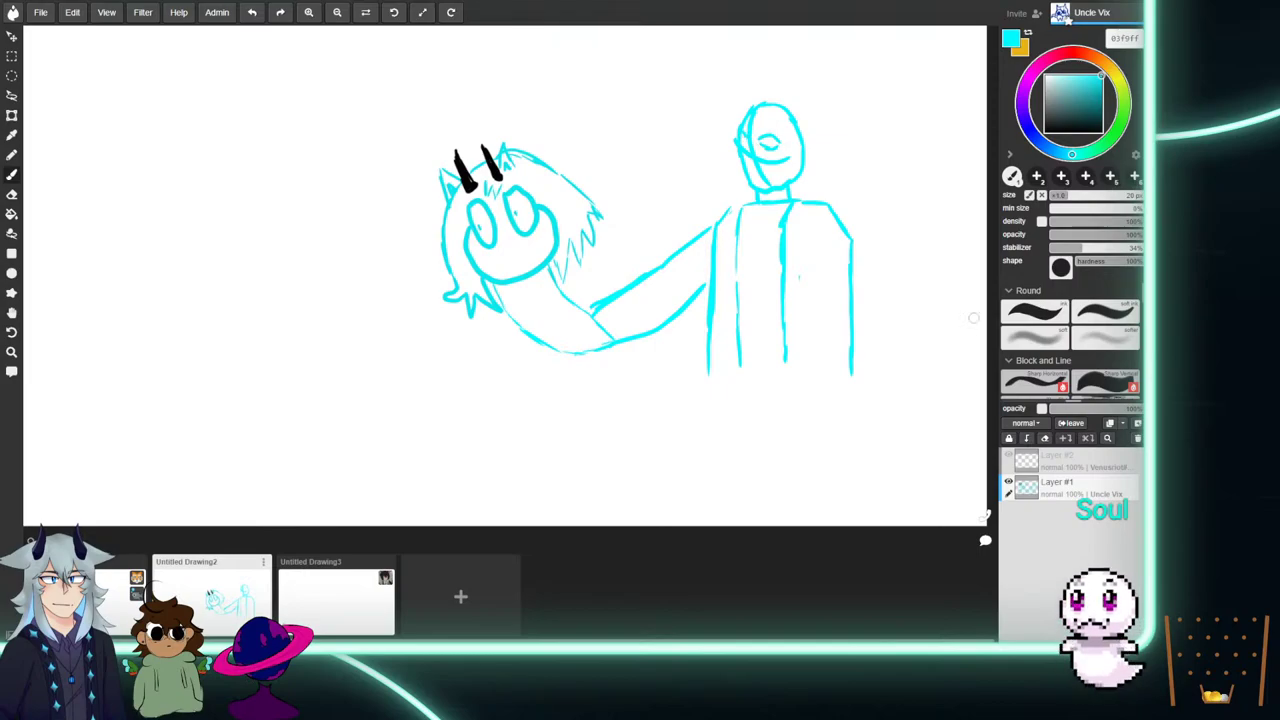
Erase the guidelines and eye inside the second head and try scowling eyes, a nose and a small mouth.
{"action": "key", "text": "e"}
{"action": "mouse_move", "coordinate": [754, 166]}
{"action": "left_mouse_down"}
{"action": "mouse_move", "coordinate": [748, 136]}
{"action": "mouse_move", "coordinate": [762, 163]}
{"action": "mouse_move", "coordinate": [785, 160]}
{"action": "mouse_move", "coordinate": [760, 177]}
{"action": "left_mouse_up"}
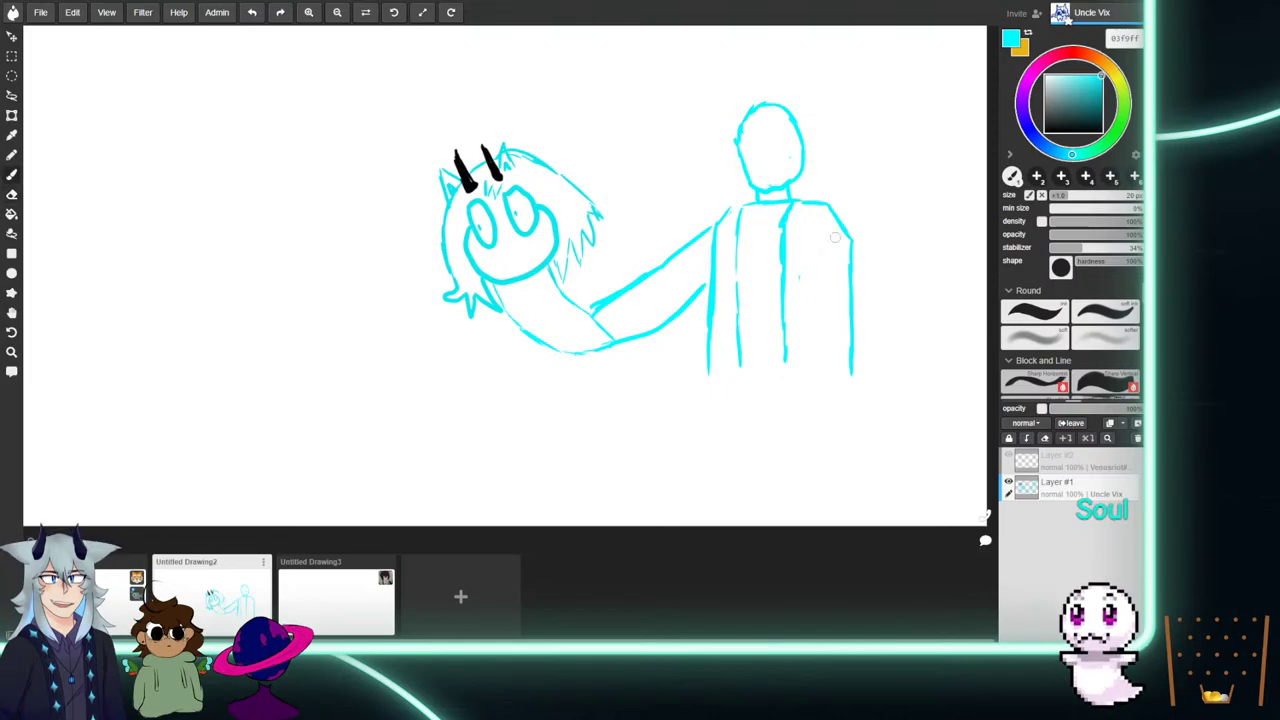
{"action": "left_click_drag", "start_coordinate": [764, 137], "coordinate": [782, 138]}
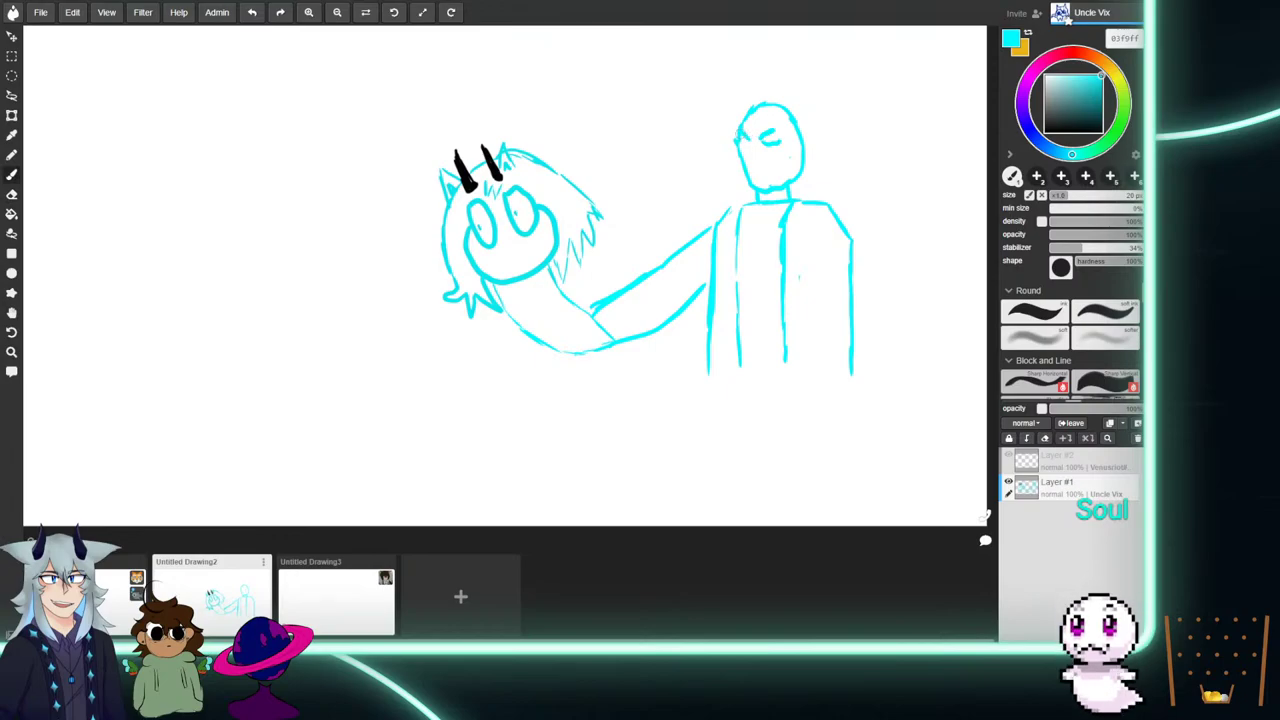
{"action": "left_click_drag", "start_coordinate": [758, 149], "coordinate": [769, 175]}
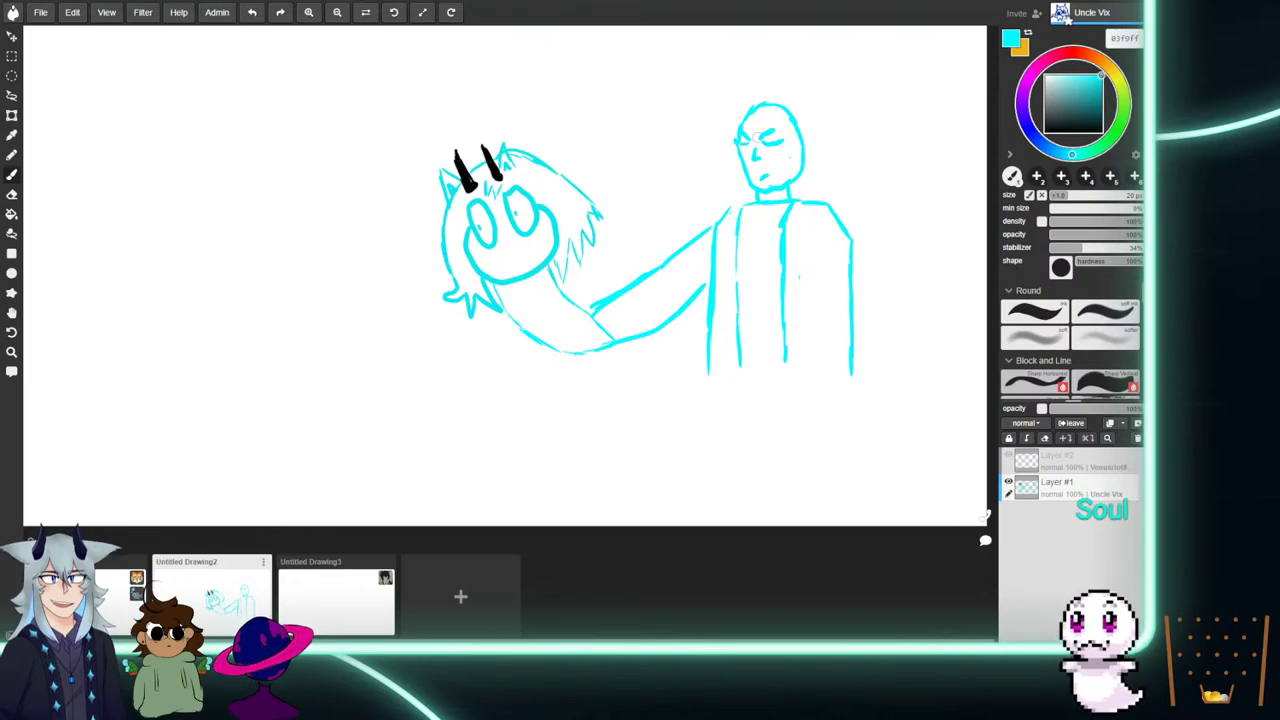
Erase the facial features inside the second head and add a short vertical cyan line on the torso.
{"action": "key", "text": "e"}
{"action": "mouse_move", "coordinate": [764, 167]}
{"action": "left_mouse_down"}
{"action": "mouse_move", "coordinate": [768, 145]}
{"action": "mouse_move", "coordinate": [754, 145]}
{"action": "left_mouse_up"}
{"action": "key", "text": "b"}
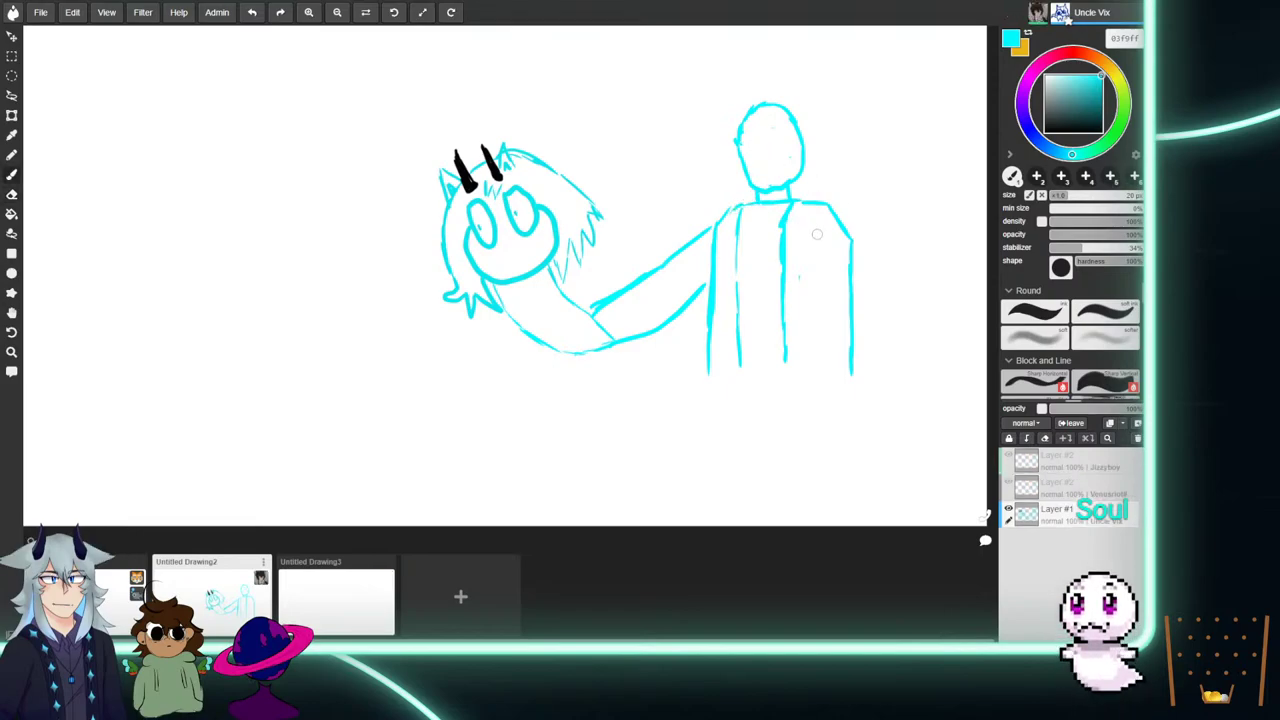
{"action": "left_click_drag", "start_coordinate": [806, 244], "coordinate": [804, 264]}
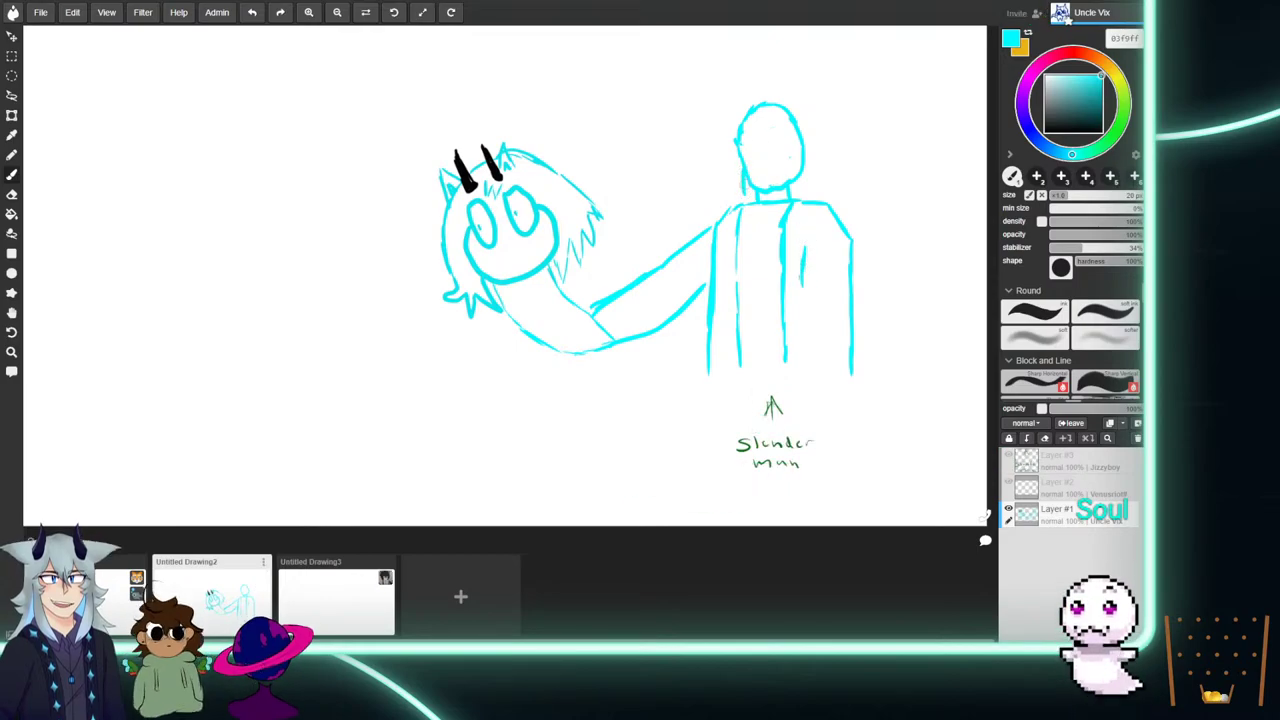
{"action": "mouse_move", "coordinate": [728, 171]}
{"action": "left_mouse_down"}
{"action": "mouse_move", "coordinate": [714, 190]}
{"action": "mouse_move", "coordinate": [720, 112]}
{"action": "mouse_move", "coordinate": [737, 92]}
{"action": "left_mouse_up"}
{"action": "key", "text": "e"}
{"action": "left_click_drag", "start_coordinate": [714, 176], "coordinate": [718, 118]}
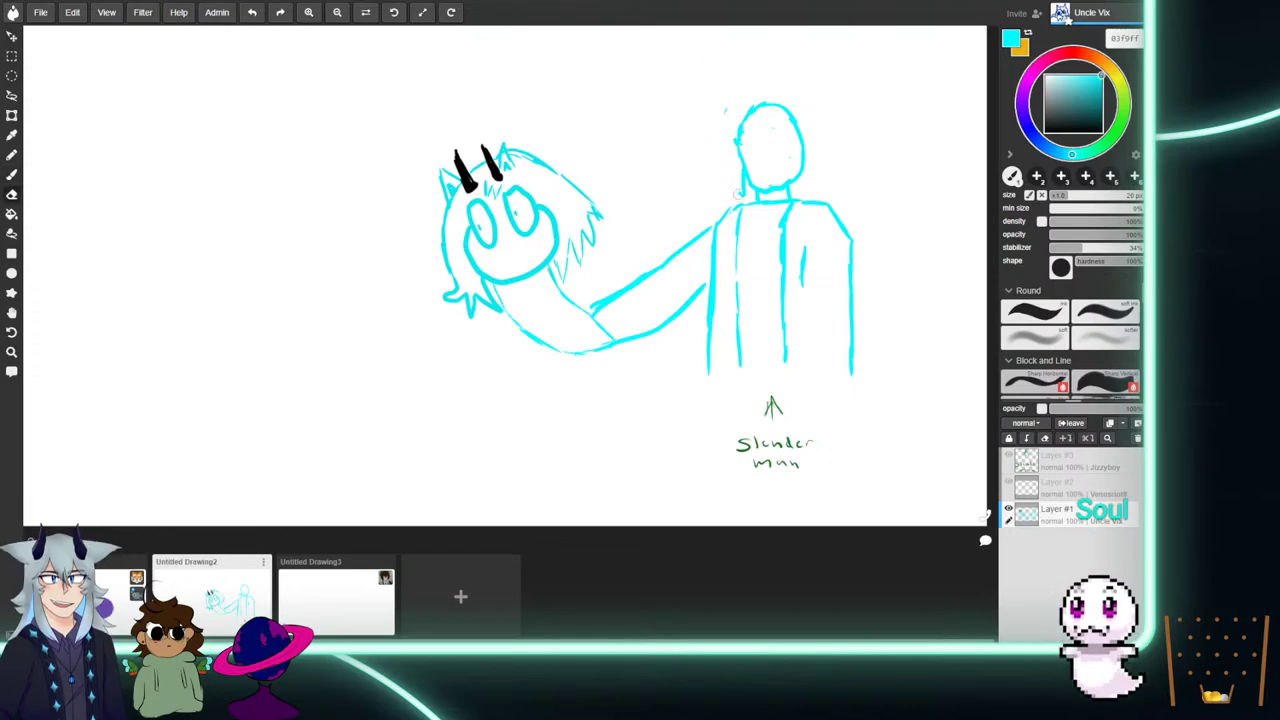
{"action": "key", "text": "e"}
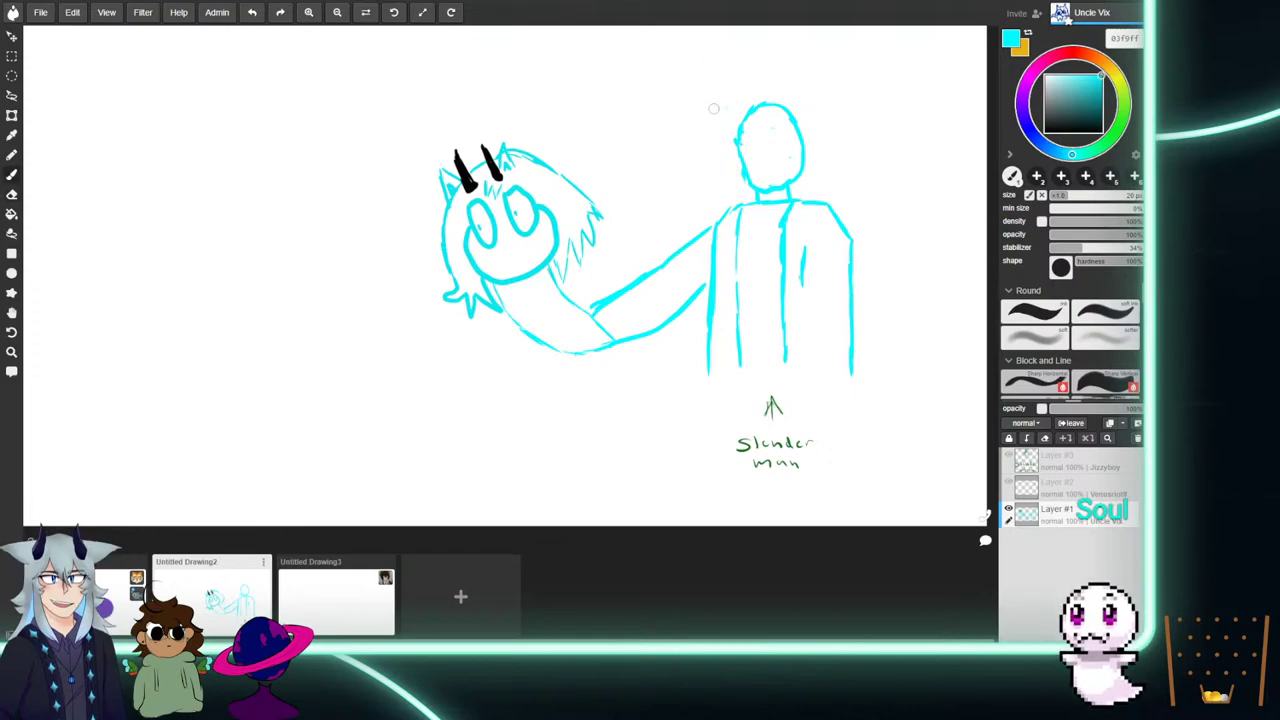
Draw curved vertical and horizontal guidelines on the second figure's face, then reshape the head by erasing its upper outline.
{"action": "mouse_move", "coordinate": [740, 149]}
{"action": "left_mouse_down"}
{"action": "mouse_move", "coordinate": [778, 150]}
{"action": "mouse_move", "coordinate": [768, 172]}
{"action": "left_mouse_up"}
{"action": "mouse_move", "coordinate": [772, 113]}
{"action": "left_mouse_down"}
{"action": "mouse_move", "coordinate": [760, 133]}
{"action": "mouse_move", "coordinate": [777, 169]}
{"action": "left_mouse_up"}
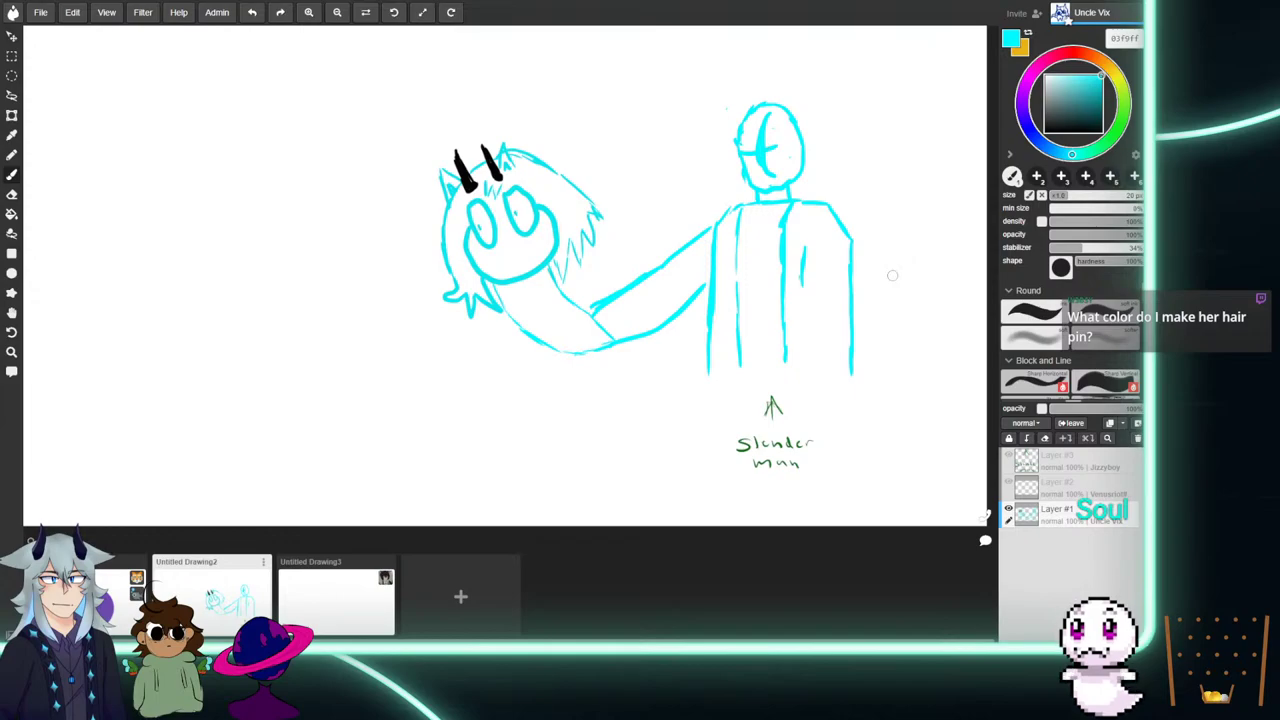
{"action": "left_click_drag", "start_coordinate": [764, 170], "coordinate": [773, 125]}
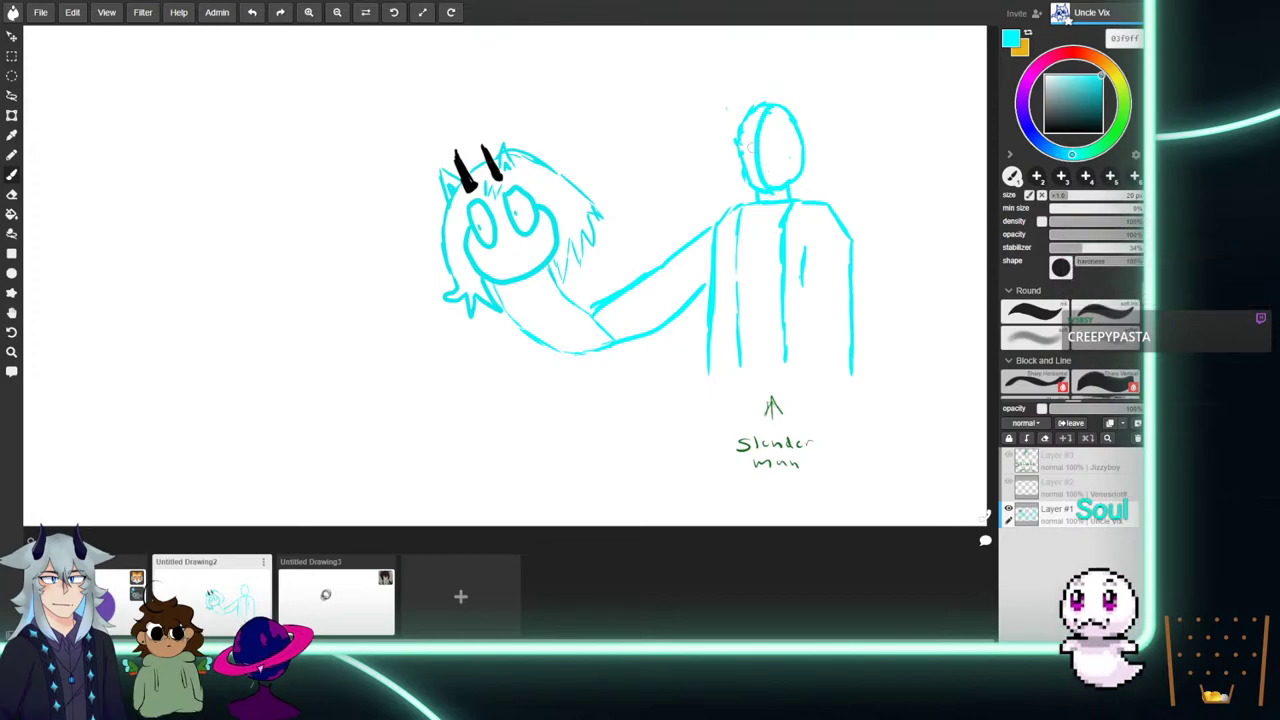
{"action": "left_click_drag", "start_coordinate": [773, 143], "coordinate": [741, 140]}
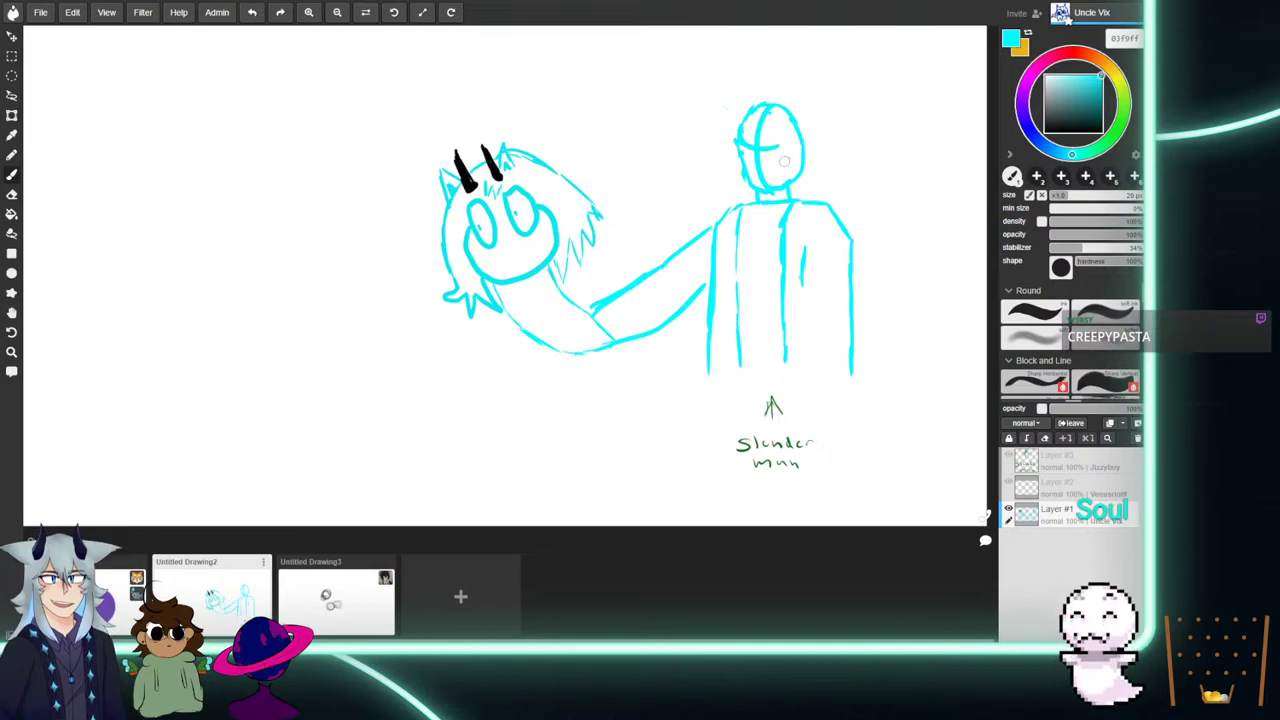
{"action": "mouse_move", "coordinate": [778, 125]}
{"action": "left_mouse_down"}
{"action": "mouse_move", "coordinate": [792, 182]}
{"action": "mouse_move", "coordinate": [805, 151]}
{"action": "mouse_move", "coordinate": [786, 117]}
{"action": "mouse_move", "coordinate": [757, 105]}
{"action": "mouse_move", "coordinate": [749, 125]}
{"action": "left_mouse_up"}
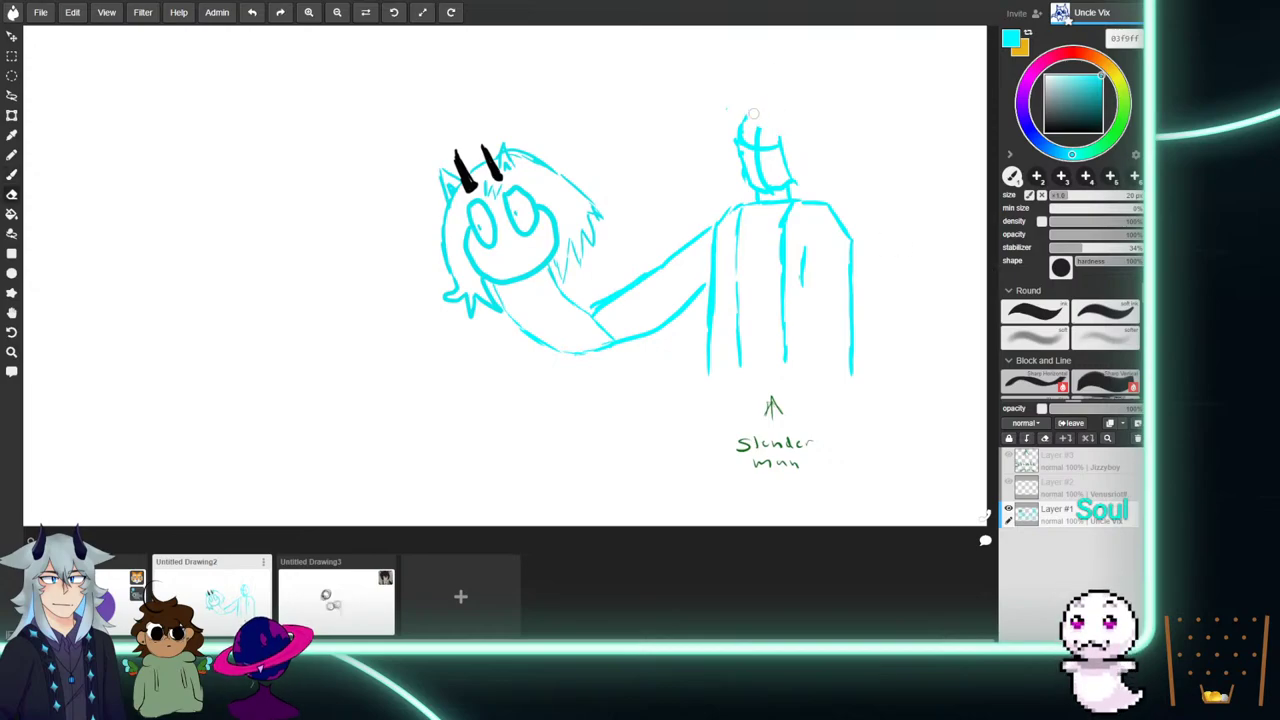
Draw spiky hair around the second figure's head and top it with two pointed cat ears in cyan.
{"action": "mouse_move", "coordinate": [795, 180]}
{"action": "left_mouse_down"}
{"action": "mouse_move", "coordinate": [804, 191]}
{"action": "mouse_move", "coordinate": [808, 173]}
{"action": "left_mouse_up"}
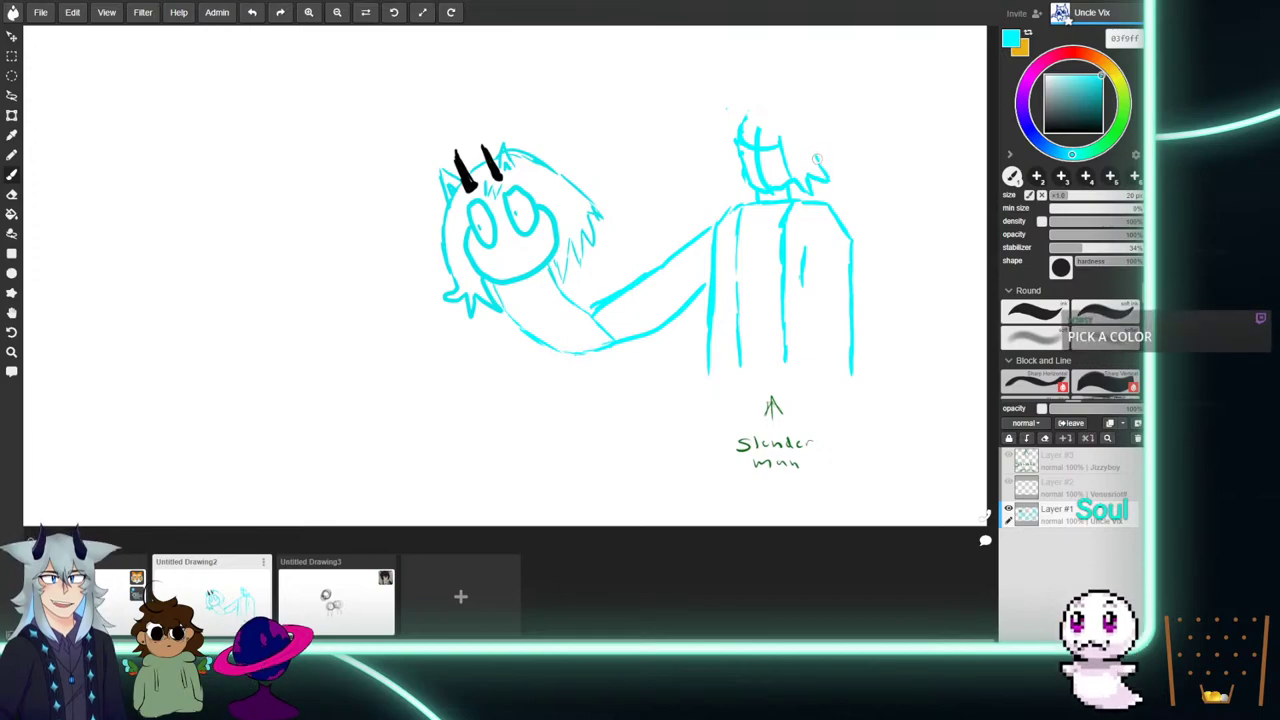
{"action": "left_click_drag", "start_coordinate": [824, 162], "coordinate": [800, 113]}
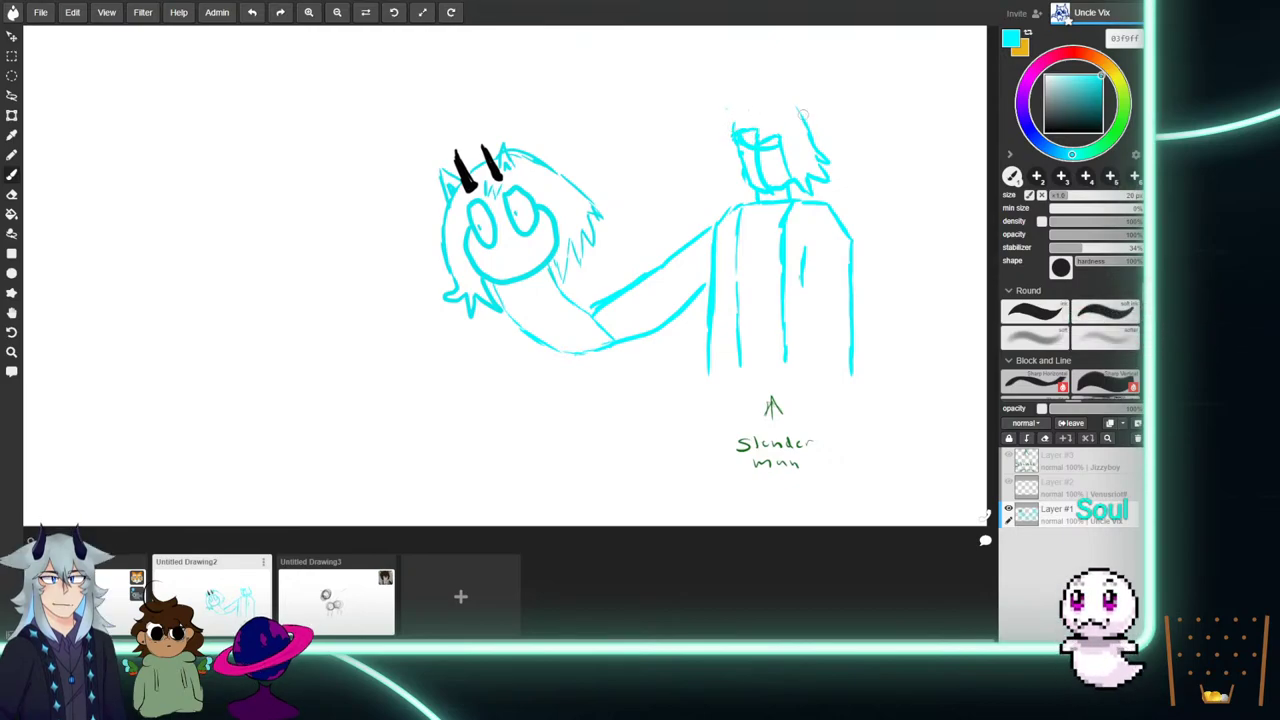
{"action": "mouse_move", "coordinate": [777, 118]}
{"action": "left_mouse_down"}
{"action": "mouse_move", "coordinate": [800, 89]}
{"action": "mouse_move", "coordinate": [801, 122]}
{"action": "left_mouse_up"}
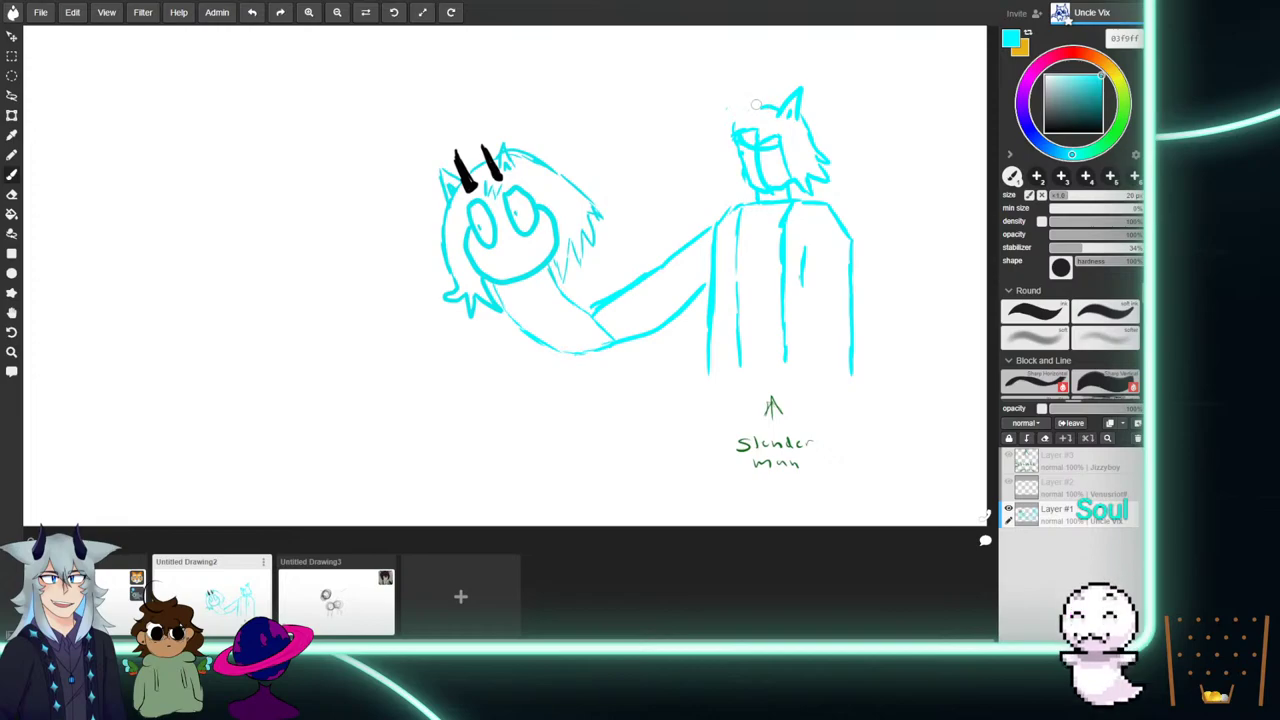
{"action": "left_click_drag", "start_coordinate": [769, 93], "coordinate": [747, 102]}
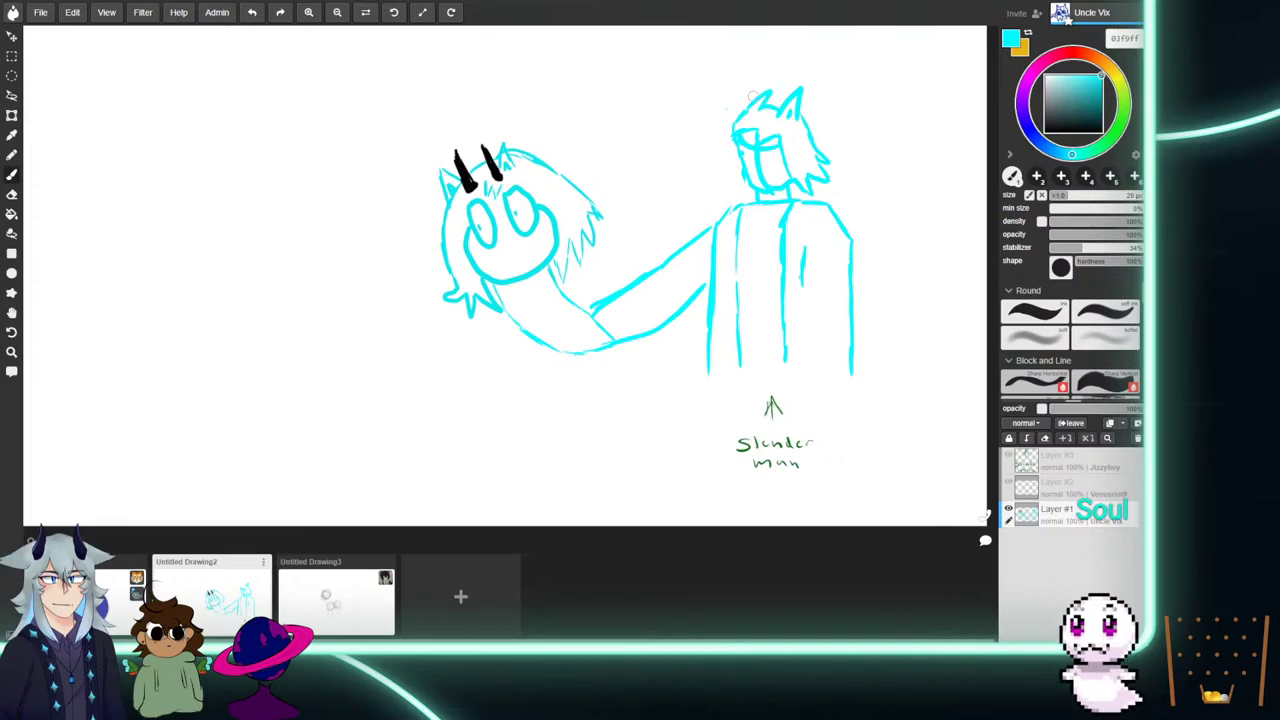
Switch the brush to black 000000 and paint two solid horns on top of the second figure's head.
{"action": "left_click", "coordinate": [1078, 132]}
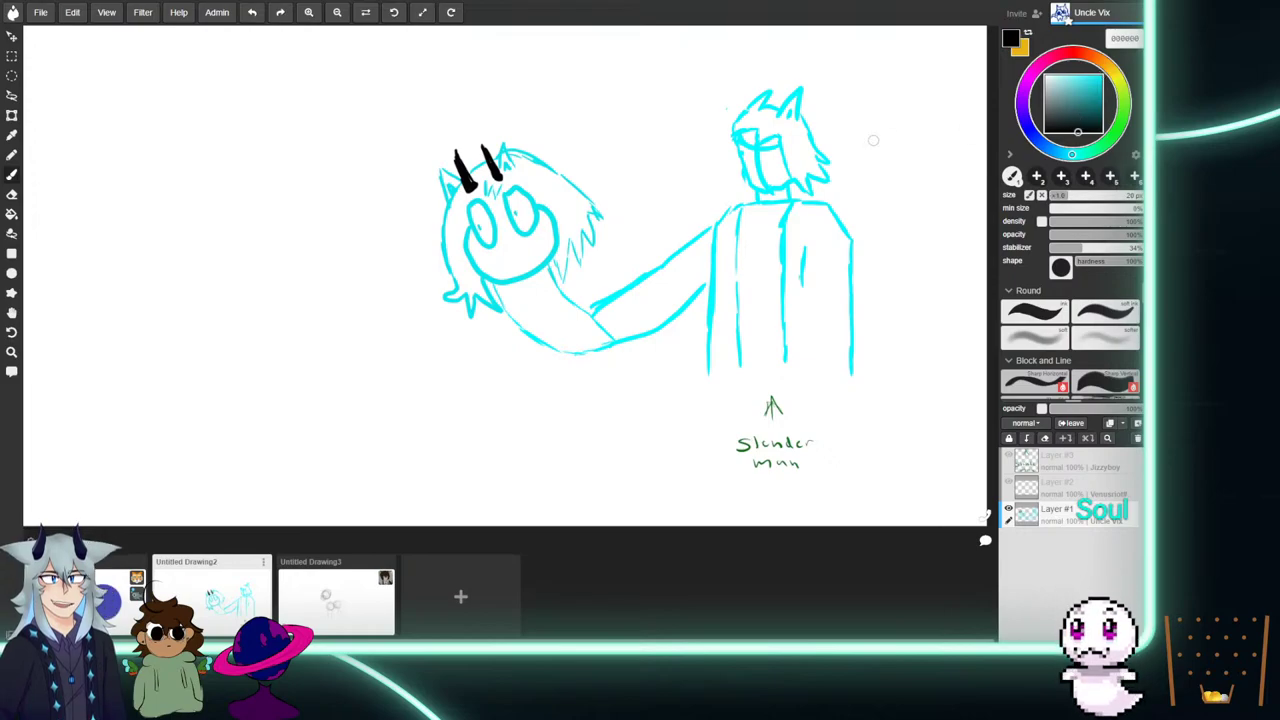
{"action": "left_click_drag", "start_coordinate": [751, 112], "coordinate": [748, 100]}
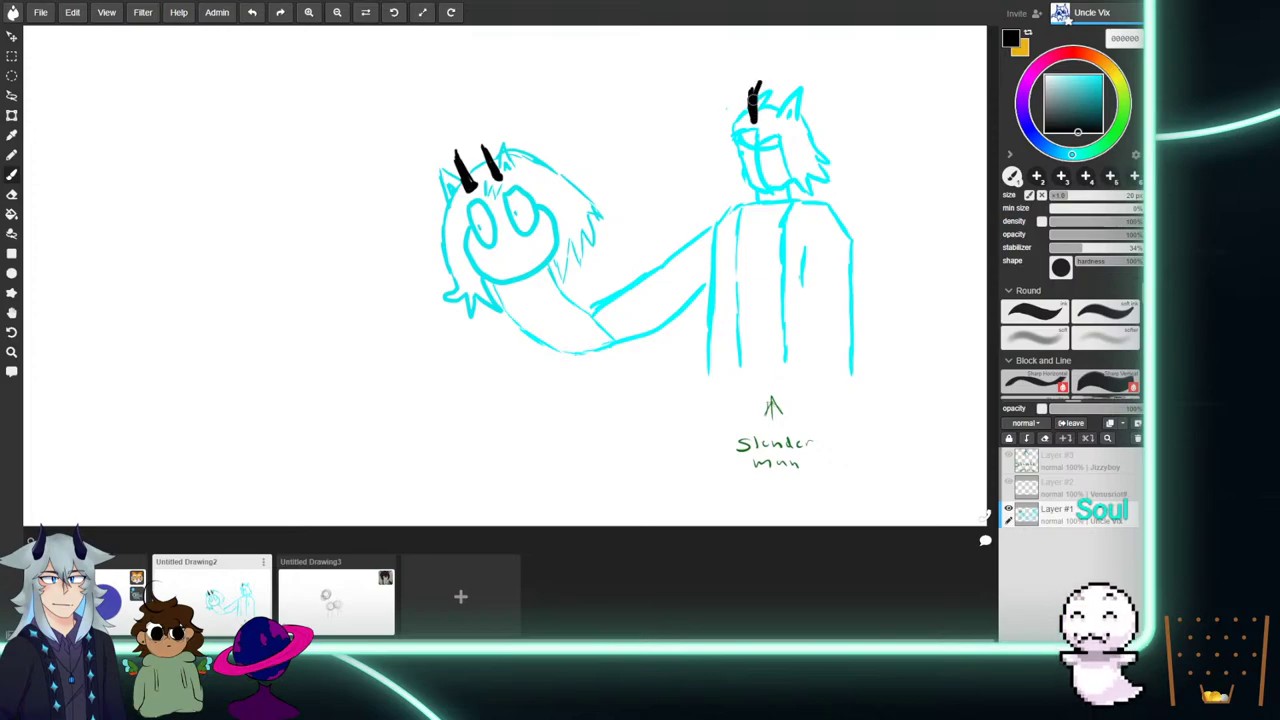
{"action": "left_click_drag", "start_coordinate": [757, 86], "coordinate": [755, 118]}
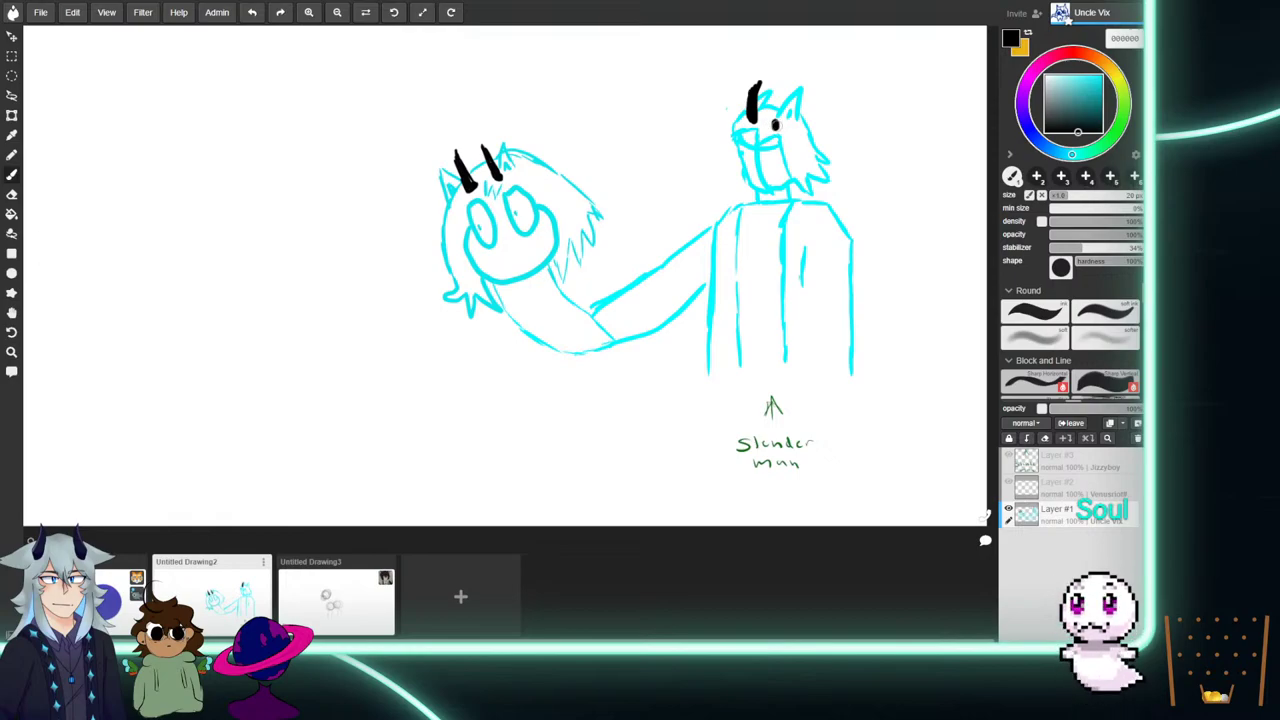
{"action": "mouse_move", "coordinate": [771, 126]}
{"action": "left_mouse_down"}
{"action": "mouse_move", "coordinate": [775, 82]}
{"action": "mouse_move", "coordinate": [773, 126]}
{"action": "left_mouse_up"}
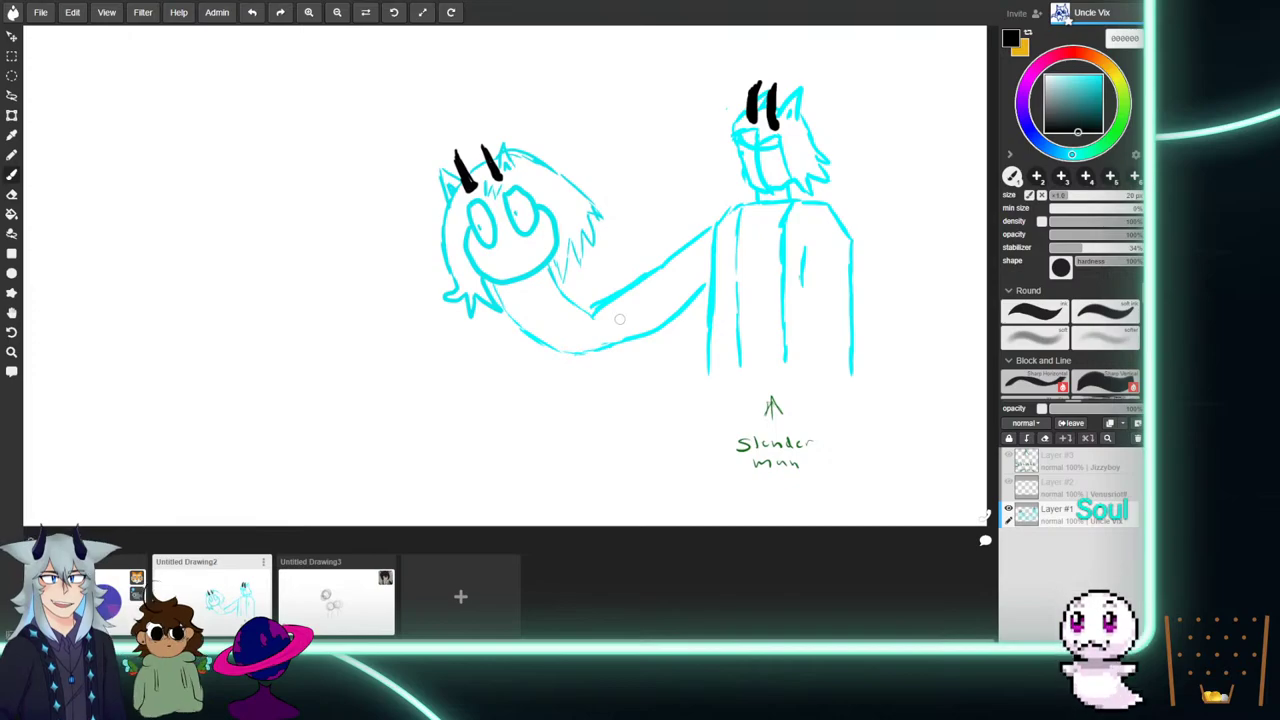
Switch the brush to cyan 00f9ff and draw joint circles at the second figure's shoulder and at the bend of the arm.
{"action": "left_click", "coordinate": [1102, 76]}
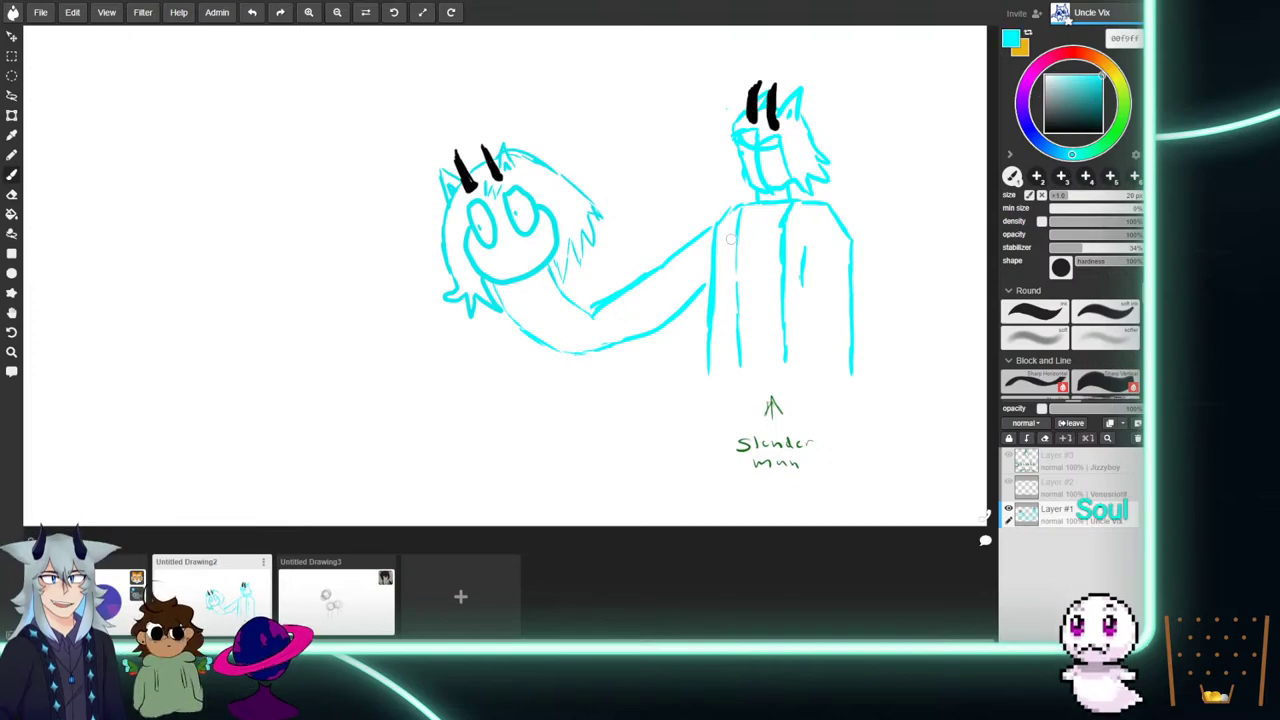
{"action": "left_click_drag", "start_coordinate": [730, 238], "coordinate": [706, 264]}
{"action": "left_click_drag", "start_coordinate": [596, 318], "coordinate": [620, 310]}
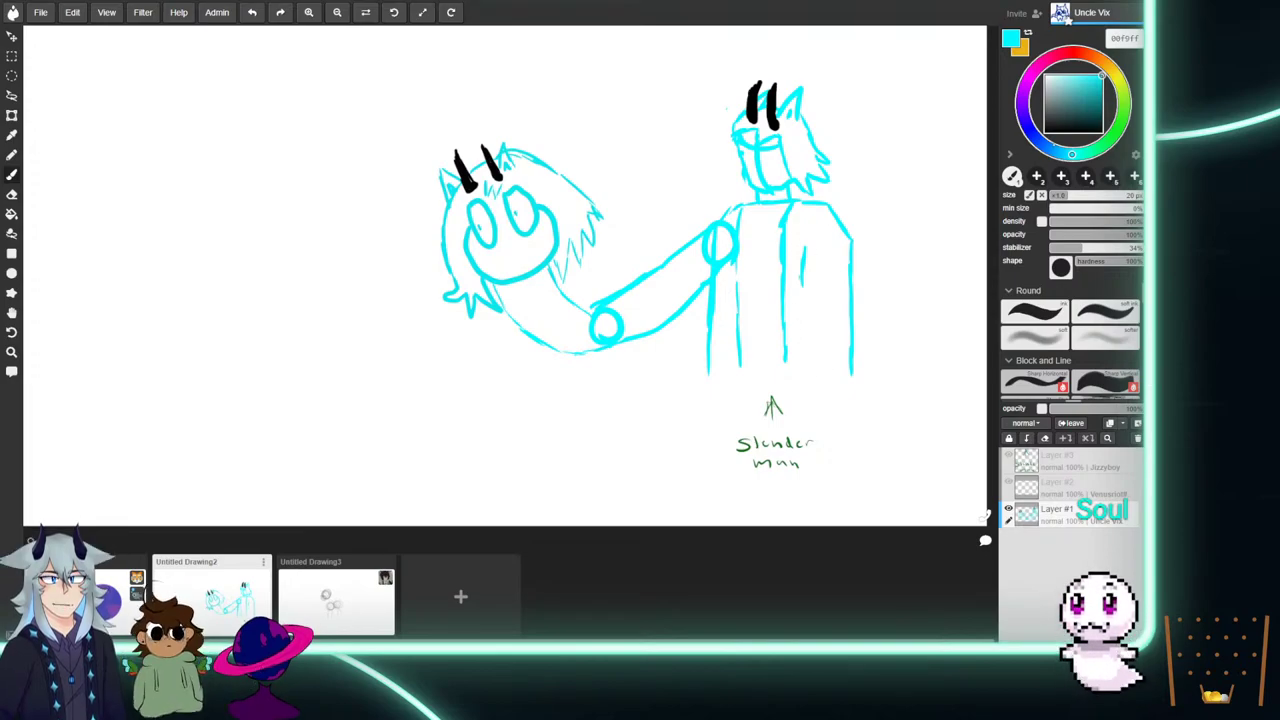
Set the brush to cyan 18faff and write "Dog Boi" on Untitled Drawing3 with an arrow below it pointing at the grey sketch.
{"action": "left_click", "coordinate": [1096, 77]}
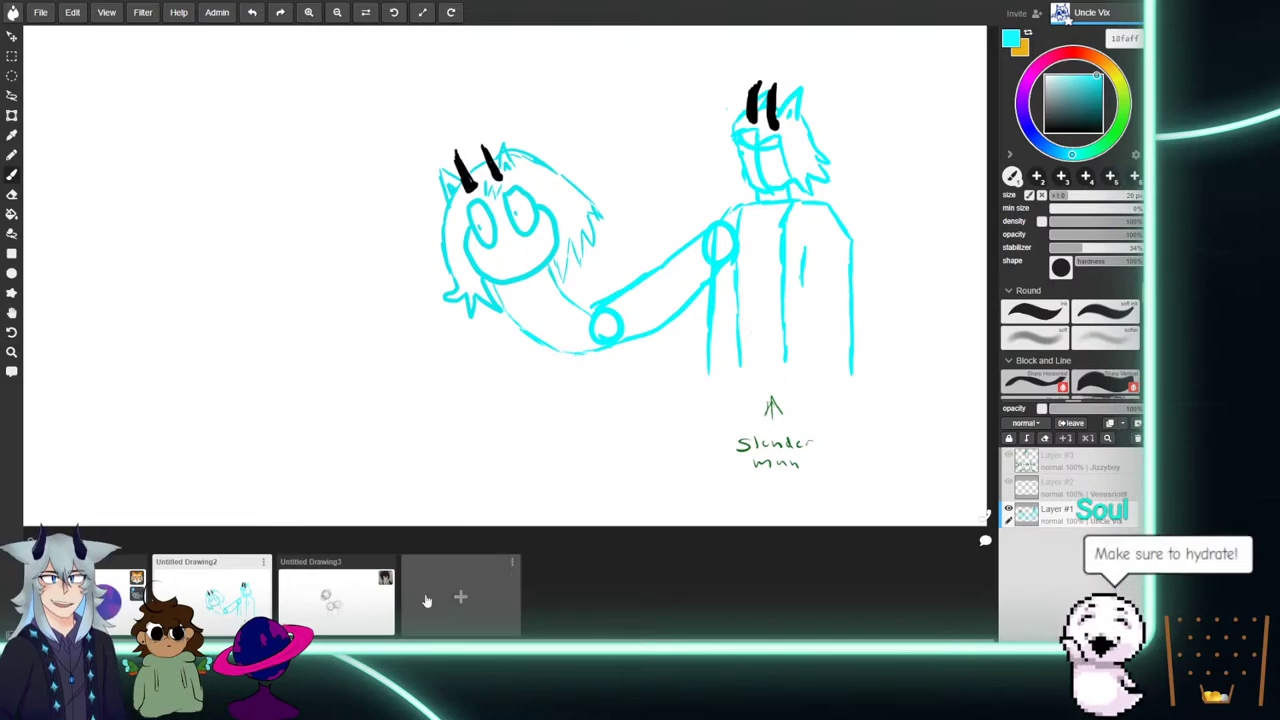
{"action": "left_click", "coordinate": [336, 596]}
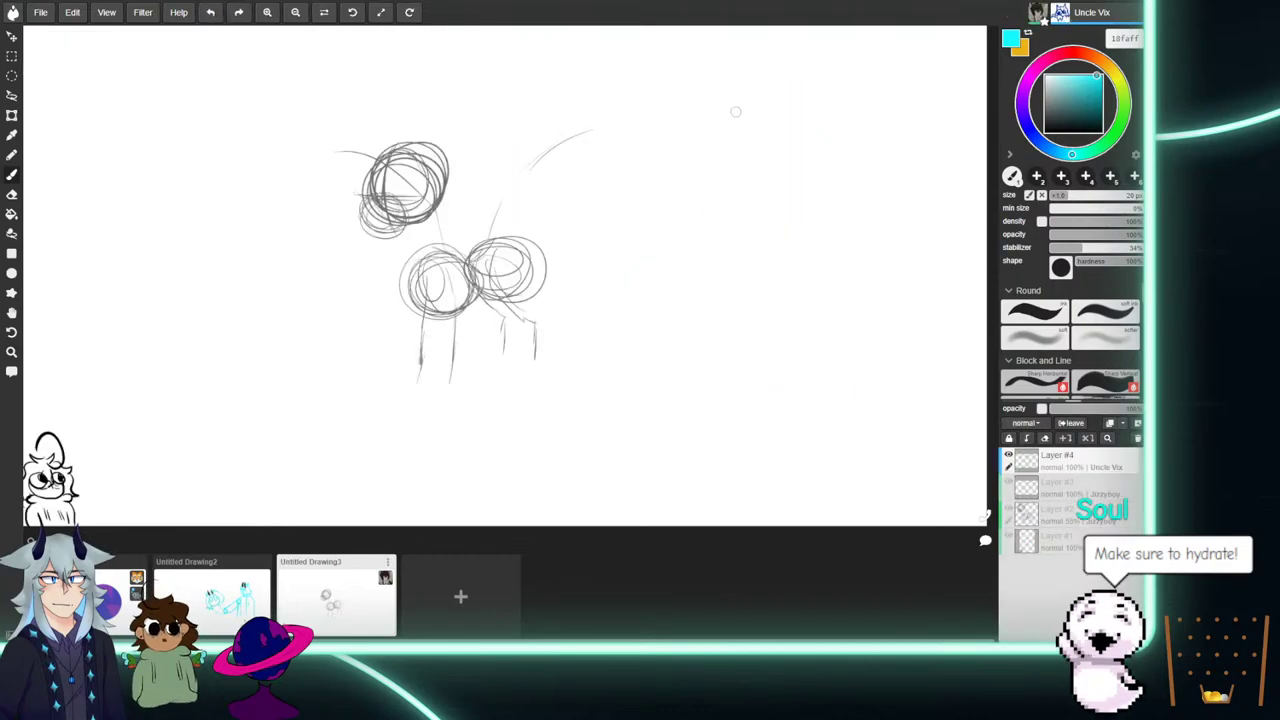
{"action": "mouse_move", "coordinate": [736, 79]}
{"action": "left_mouse_down"}
{"action": "mouse_move", "coordinate": [740, 106]}
{"action": "mouse_move", "coordinate": [788, 70]}
{"action": "mouse_move", "coordinate": [781, 104]}
{"action": "left_mouse_up"}
{"action": "mouse_move", "coordinate": [818, 62]}
{"action": "left_mouse_down"}
{"action": "mouse_move", "coordinate": [818, 94]}
{"action": "mouse_move", "coordinate": [838, 70]}
{"action": "left_mouse_up"}
{"action": "left_click", "coordinate": [855, 56]}
{"action": "left_click_drag", "start_coordinate": [818, 133], "coordinate": [757, 158]}
{"action": "mouse_move", "coordinate": [772, 140]}
{"action": "left_mouse_down"}
{"action": "mouse_move", "coordinate": [756, 160]}
{"action": "mouse_move", "coordinate": [812, 170]}
{"action": "left_mouse_up"}
On the canvas with the purple planet, write a short cyan caption ending in "Riot" and doodle a smiling, long-haired, eared head beneath it.
{"action": "left_click", "coordinate": [117, 590]}
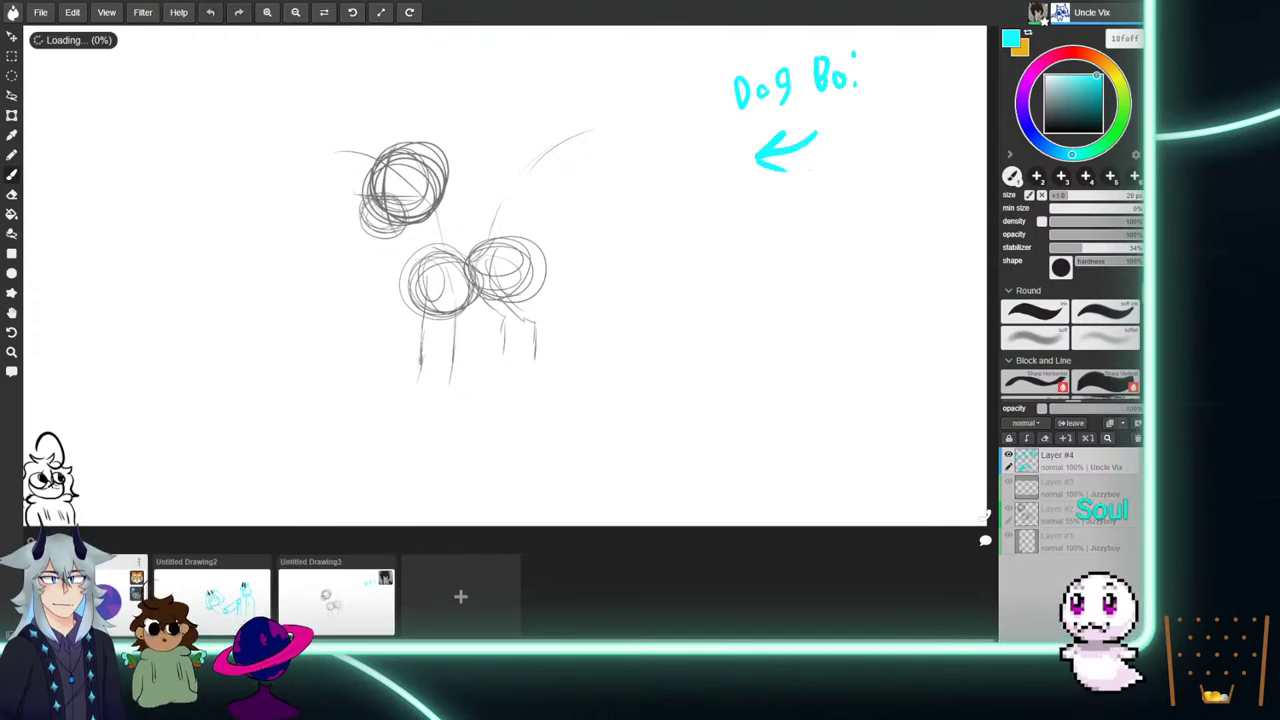
{"action": "mouse_move", "coordinate": [328, 90]}
{"action": "left_mouse_down"}
{"action": "mouse_move", "coordinate": [368, 71]}
{"action": "mouse_move", "coordinate": [368, 54]}
{"action": "mouse_move", "coordinate": [376, 68]}
{"action": "mouse_move", "coordinate": [391, 50]}
{"action": "mouse_move", "coordinate": [432, 54]}
{"action": "left_mouse_up"}
{"action": "left_click", "coordinate": [369, 57]}
{"action": "mouse_move", "coordinate": [368, 94]}
{"action": "left_mouse_down"}
{"action": "mouse_move", "coordinate": [366, 124]}
{"action": "mouse_move", "coordinate": [372, 92]}
{"action": "mouse_move", "coordinate": [394, 98]}
{"action": "mouse_move", "coordinate": [387, 129]}
{"action": "mouse_move", "coordinate": [361, 112]}
{"action": "mouse_move", "coordinate": [412, 136]}
{"action": "mouse_move", "coordinate": [424, 118]}
{"action": "left_mouse_up"}
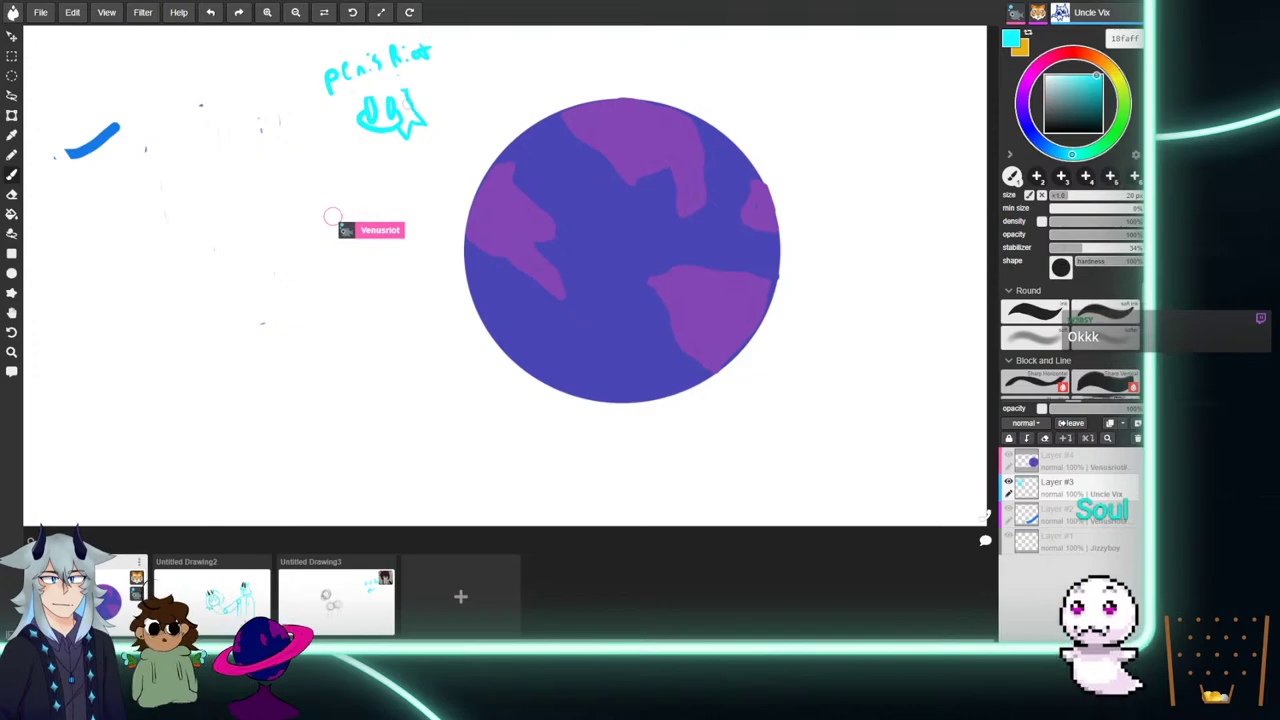
{"action": "mouse_move", "coordinate": [400, 86]}
{"action": "left_mouse_down"}
{"action": "mouse_move", "coordinate": [365, 85]}
{"action": "mouse_move", "coordinate": [350, 130]}
{"action": "mouse_move", "coordinate": [359, 157]}
{"action": "mouse_move", "coordinate": [368, 128]}
{"action": "mouse_move", "coordinate": [369, 140]}
{"action": "mouse_move", "coordinate": [386, 122]}
{"action": "mouse_move", "coordinate": [399, 153]}
{"action": "left_mouse_up"}
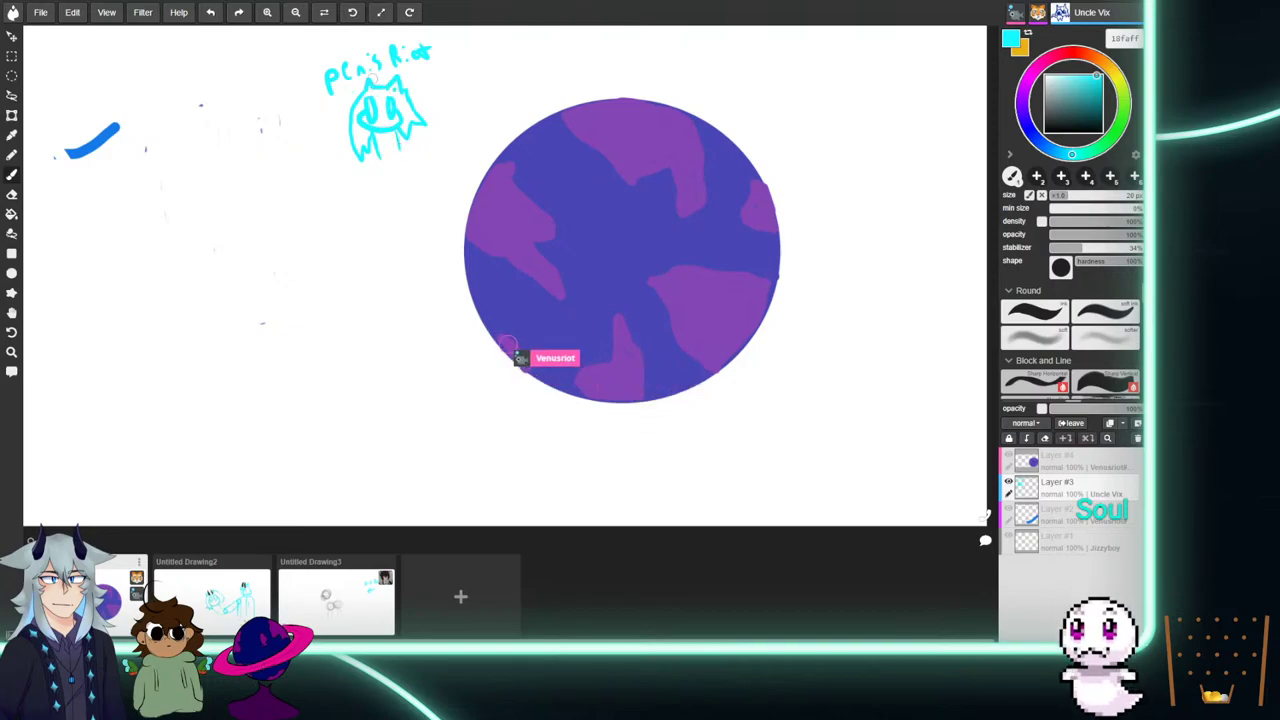
Switch the brush to black 000000 and paint two short horns on the cyan head beside the purple planet.
{"action": "left_click", "coordinate": [1101, 131]}
{"action": "left_click_drag", "start_coordinate": [395, 83], "coordinate": [374, 95]}
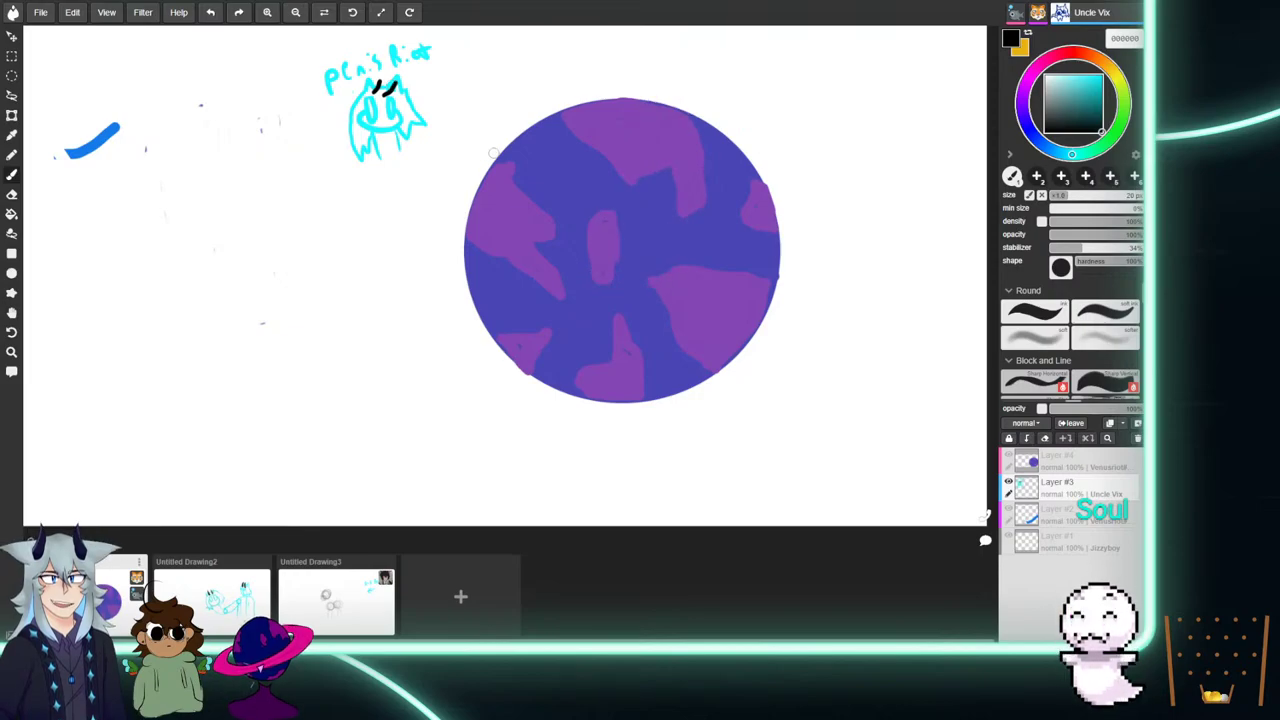
On Untitled Drawing3, draw a small black face in the upper-right corner of the canvas with two oval eyes, pupils and a smile.
{"action": "left_click", "coordinate": [336, 597]}
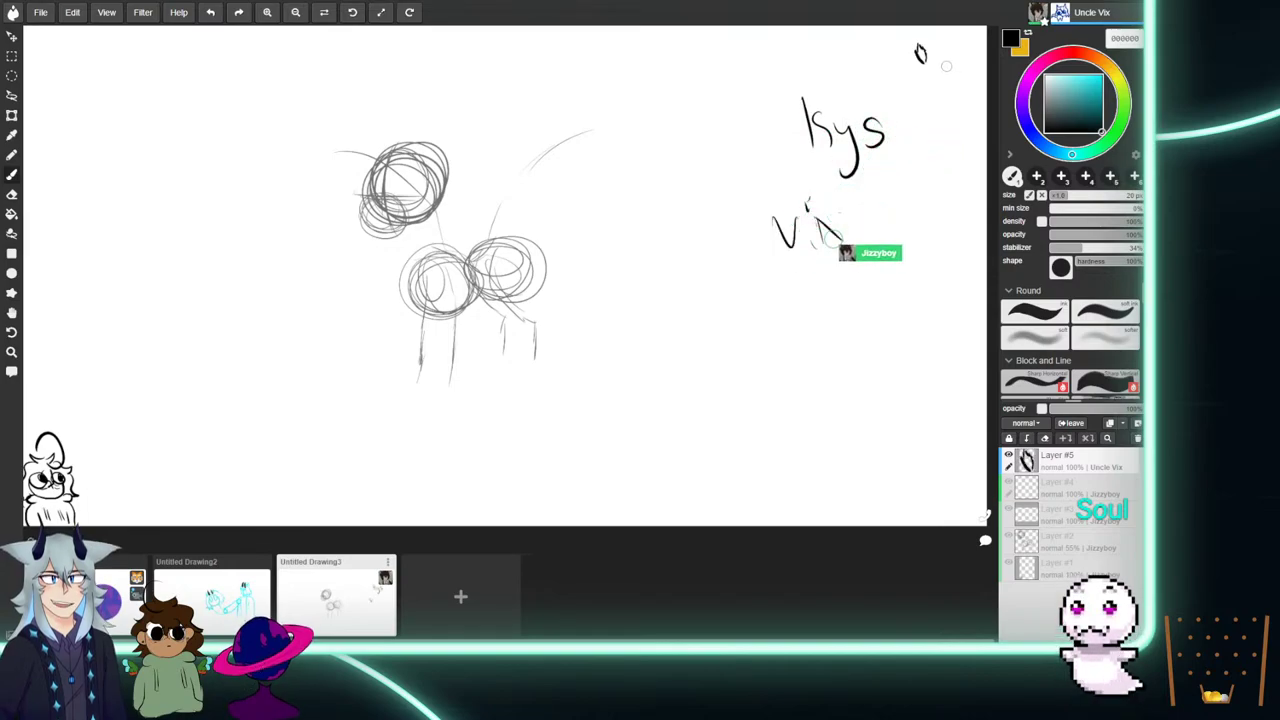
{"action": "left_click_drag", "start_coordinate": [938, 44], "coordinate": [940, 54]}
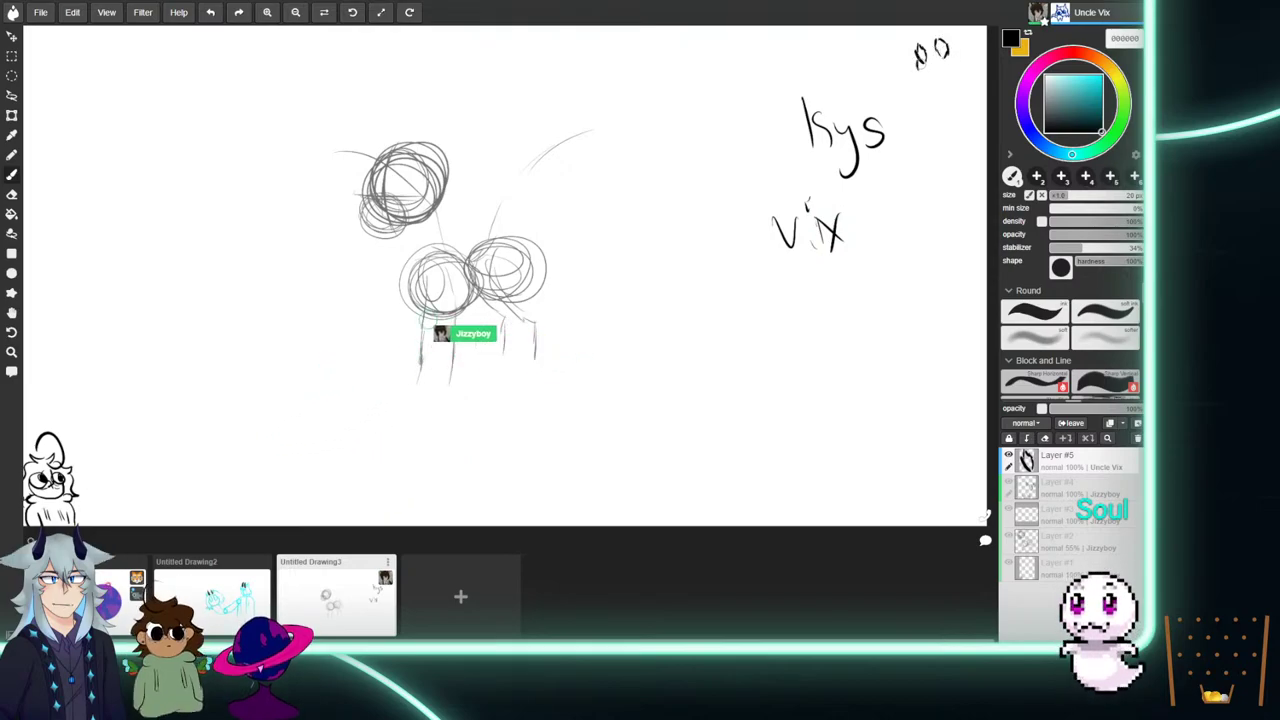
{"action": "mouse_move", "coordinate": [926, 68]}
{"action": "left_mouse_down"}
{"action": "mouse_move", "coordinate": [940, 76]}
{"action": "mouse_move", "coordinate": [955, 55]}
{"action": "left_mouse_up"}
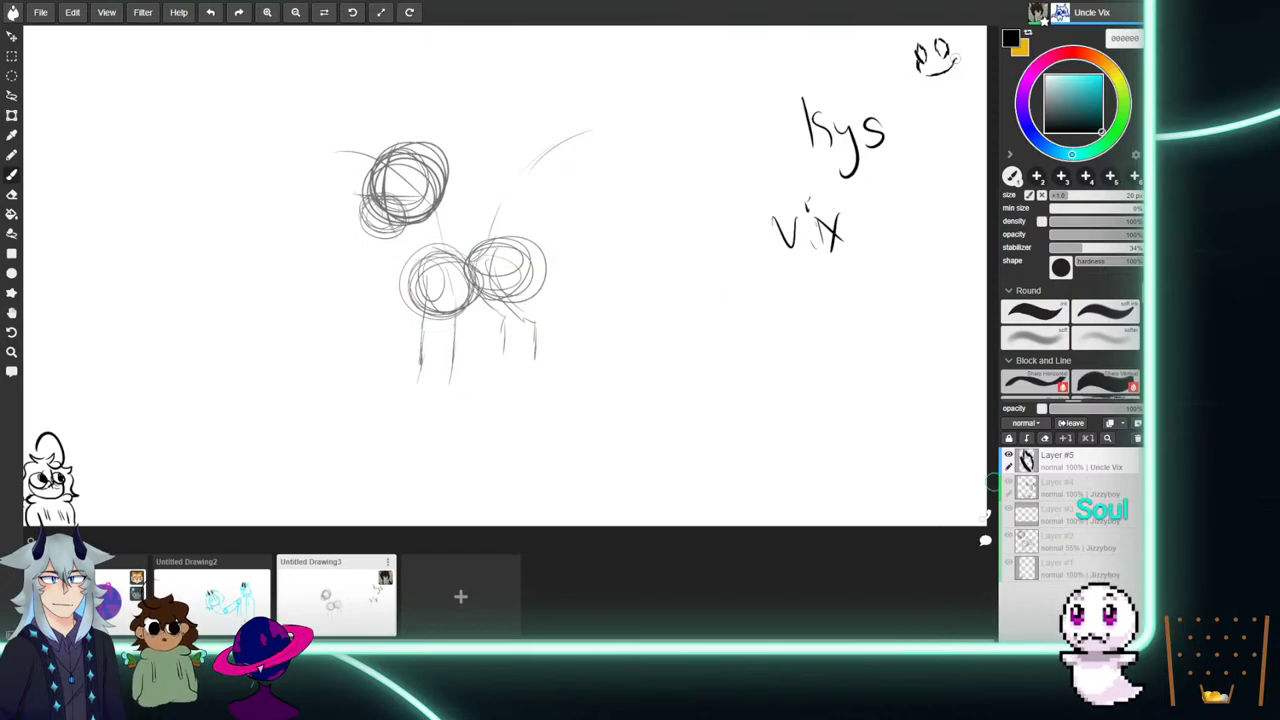
{"action": "left_click", "coordinate": [923, 56]}
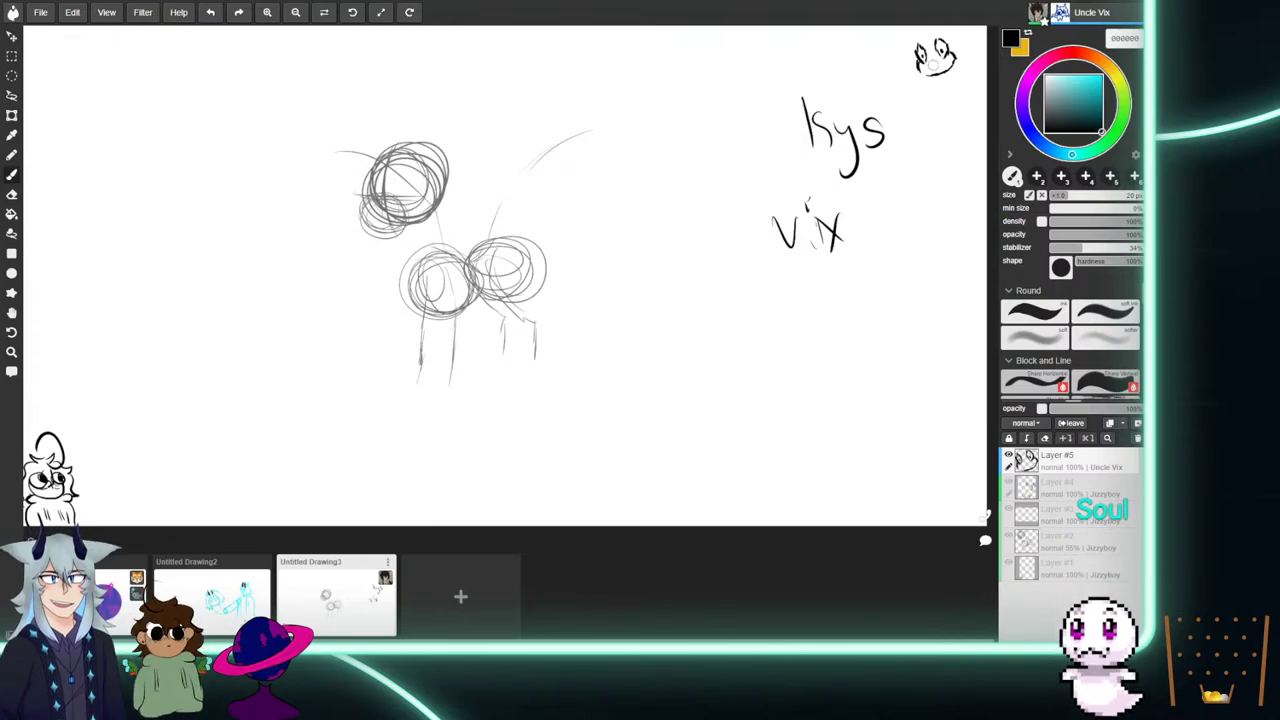
Add pointed ears, jagged hair strands framing the face, and neck and shoulder lines to the small black head.
{"action": "mouse_move", "coordinate": [918, 76]}
{"action": "left_mouse_down"}
{"action": "mouse_move", "coordinate": [925, 88]}
{"action": "mouse_move", "coordinate": [897, 81]}
{"action": "mouse_move", "coordinate": [910, 28]}
{"action": "mouse_move", "coordinate": [966, 52]}
{"action": "left_mouse_up"}
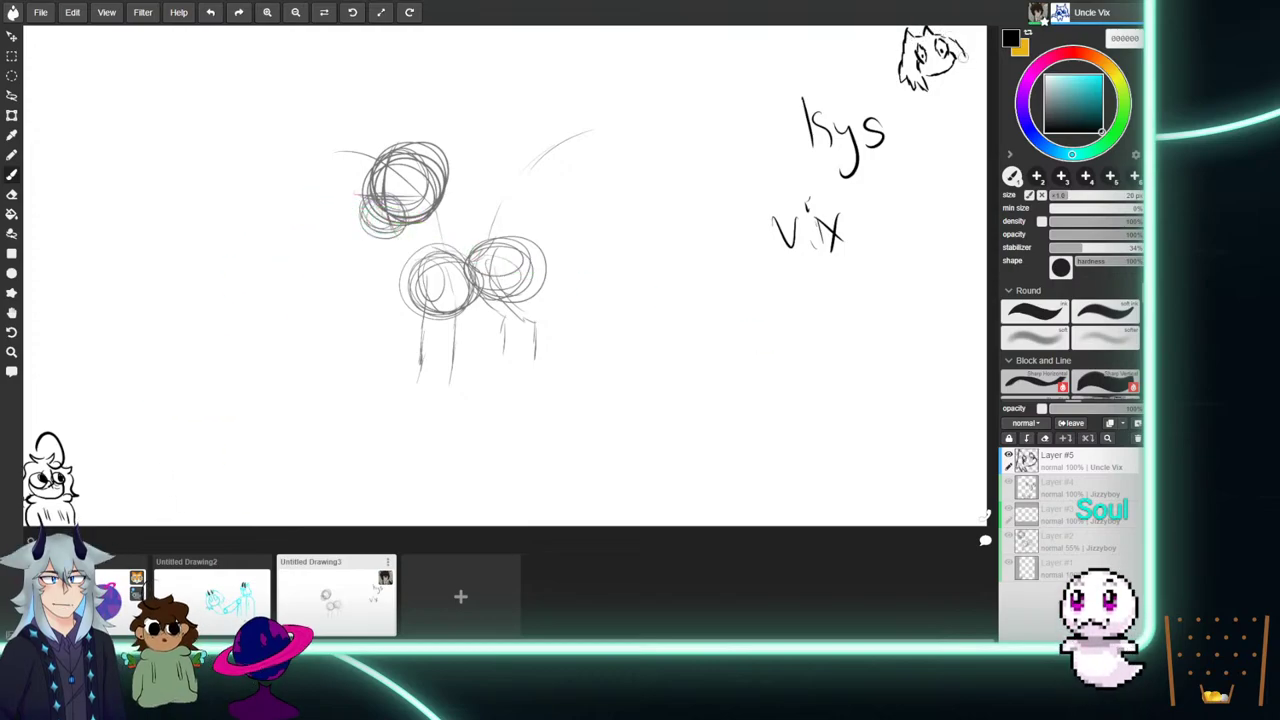
{"action": "left_click_drag", "start_coordinate": [962, 54], "coordinate": [967, 76]}
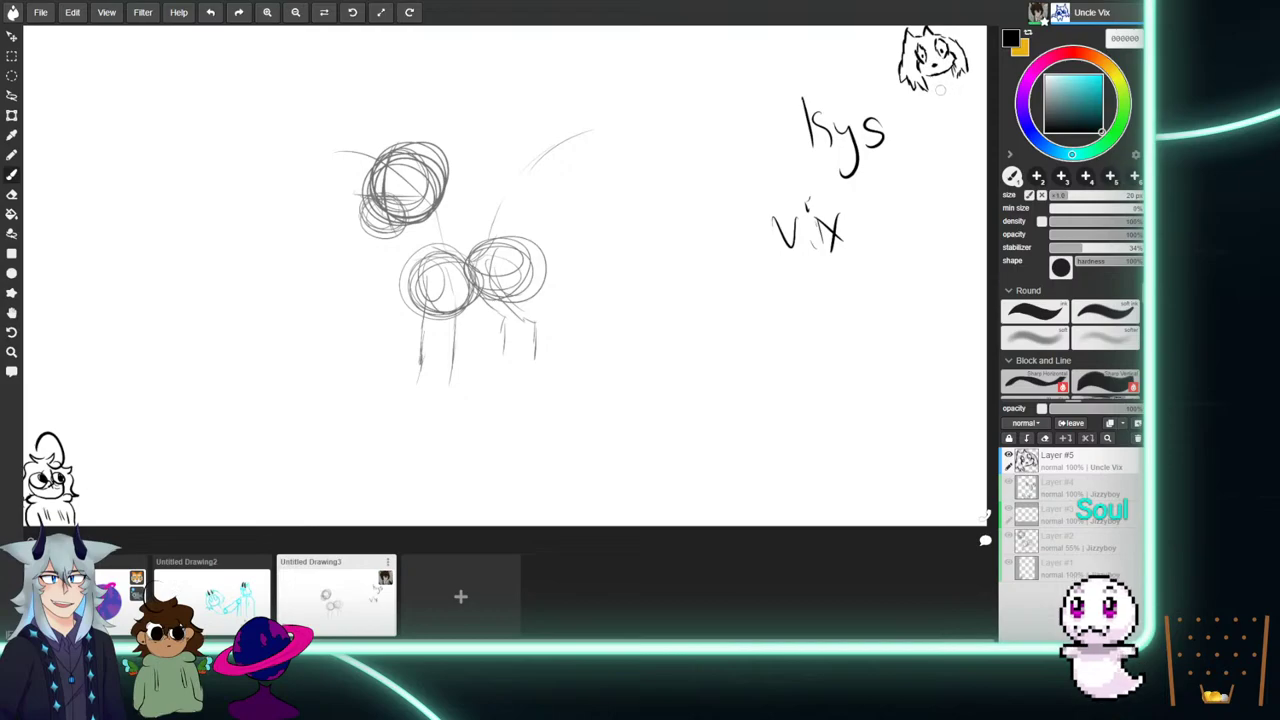
{"action": "mouse_move", "coordinate": [929, 82]}
{"action": "left_mouse_down"}
{"action": "mouse_move", "coordinate": [946, 97]}
{"action": "mouse_move", "coordinate": [915, 106]}
{"action": "left_mouse_up"}
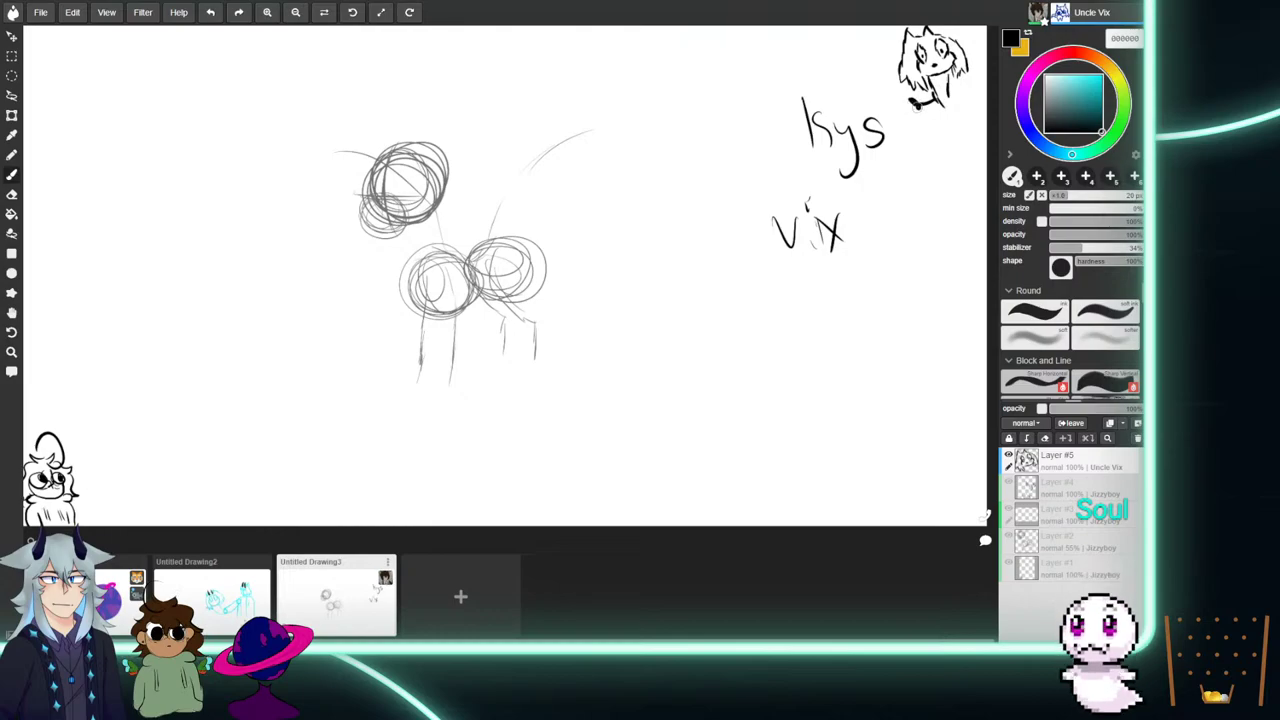
{"action": "left_click_drag", "start_coordinate": [955, 73], "coordinate": [948, 95]}
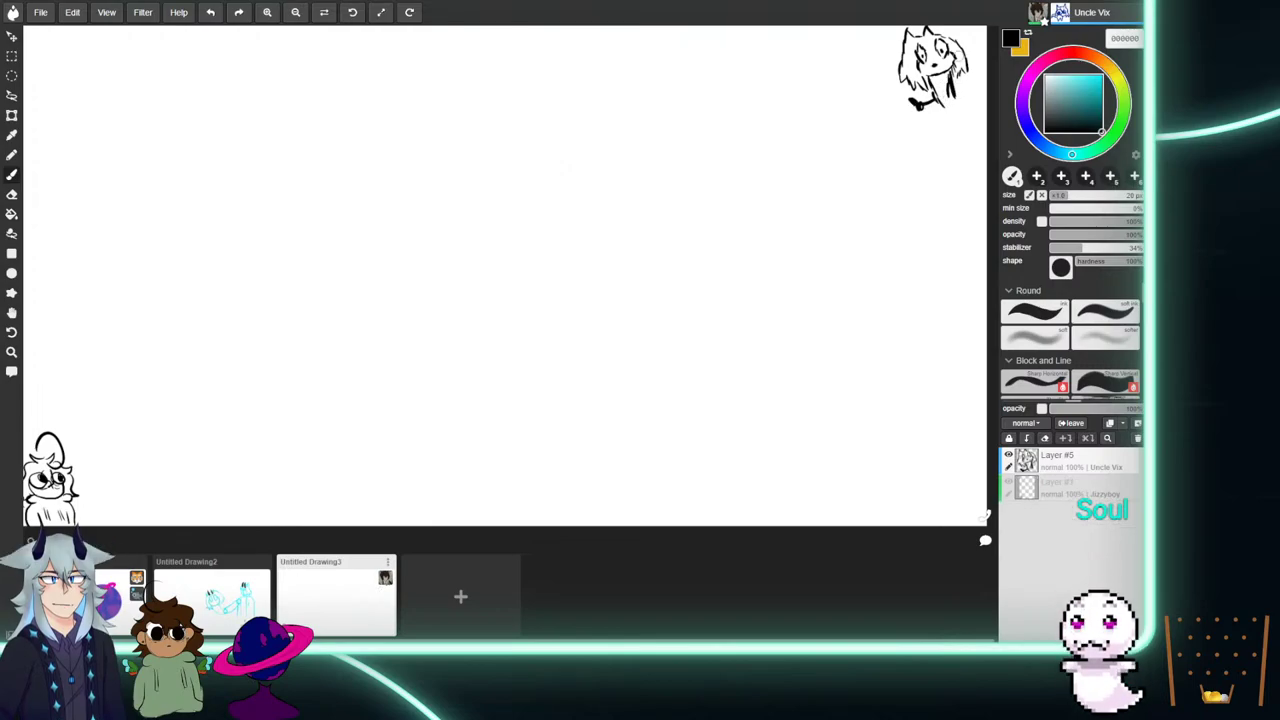
On Untitled Drawing2, take over Layer #2 and Layer #3, and make Layer #1 the active layer.
{"action": "left_click", "coordinate": [206, 622]}
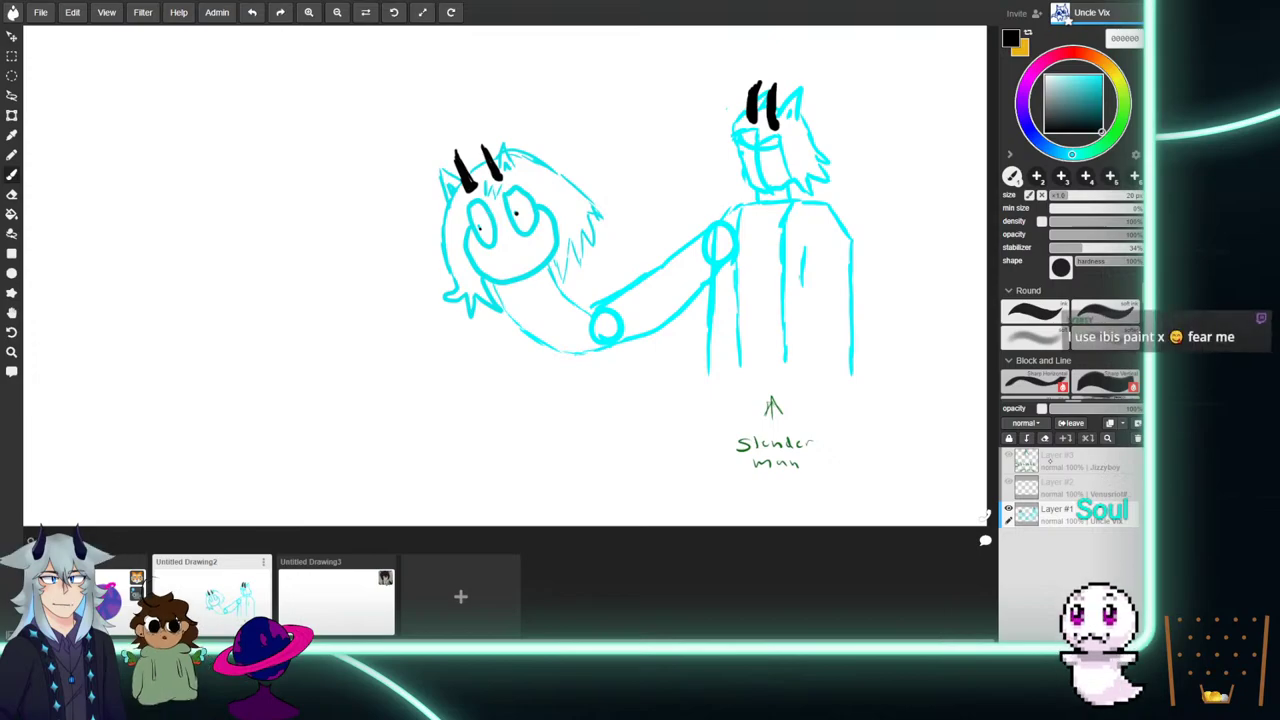
{"action": "left_click", "coordinate": [1068, 482]}
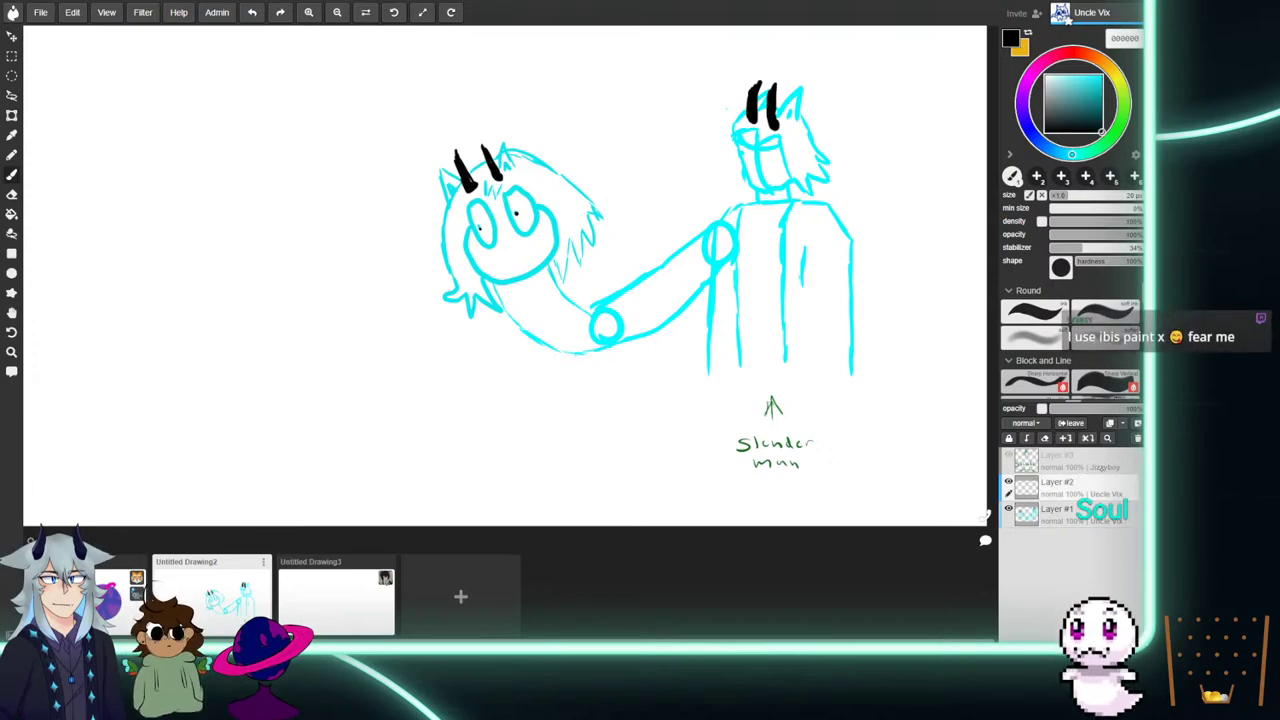
{"action": "left_click", "coordinate": [1087, 464]}
{"action": "left_click", "coordinate": [1080, 514]}
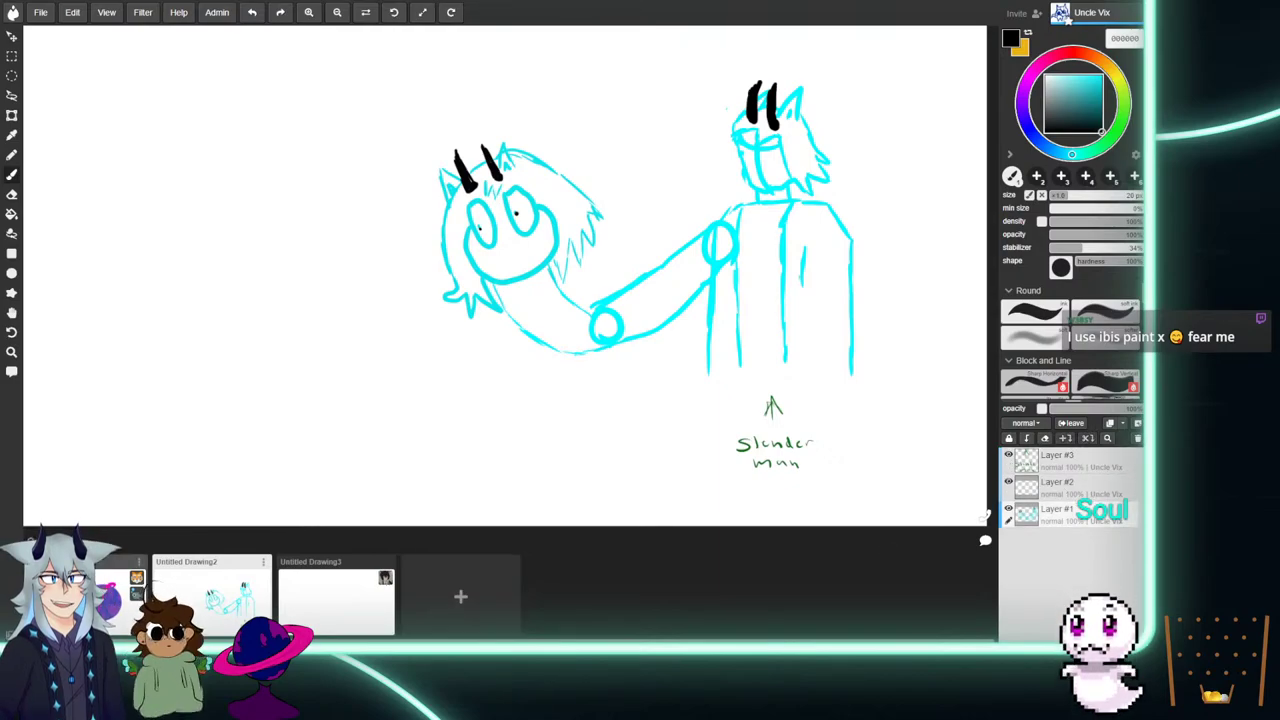
On Untitled Drawing3, draw two oval eyes and a wide curved cheek line in the canvas's lower-left corner with a 6 px cyan 00f9ff pencil.
{"action": "left_click", "coordinate": [336, 596]}
{"action": "left_click", "coordinate": [1102, 75]}
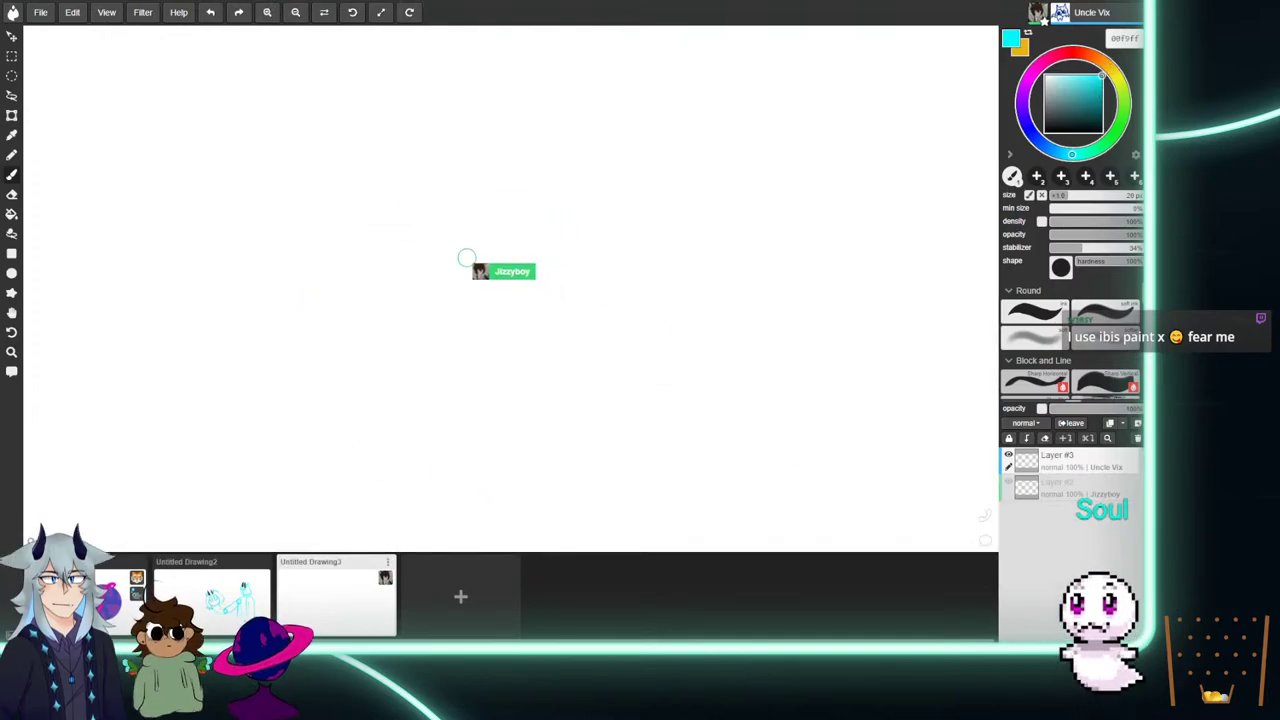
{"action": "left_click", "coordinate": [12, 314]}
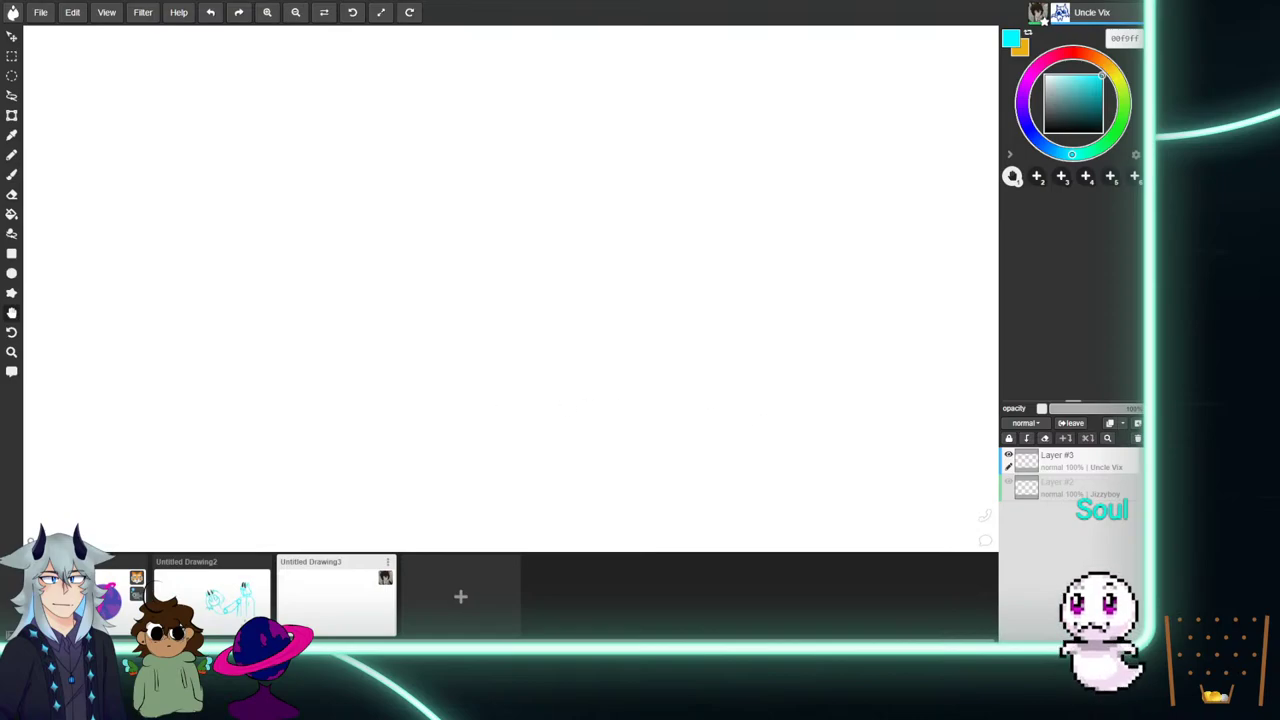
{"action": "left_click_drag", "start_coordinate": [220, 300], "coordinate": [572, 267]}
{"action": "left_click_drag", "start_coordinate": [477, 446], "coordinate": [430, 401]}
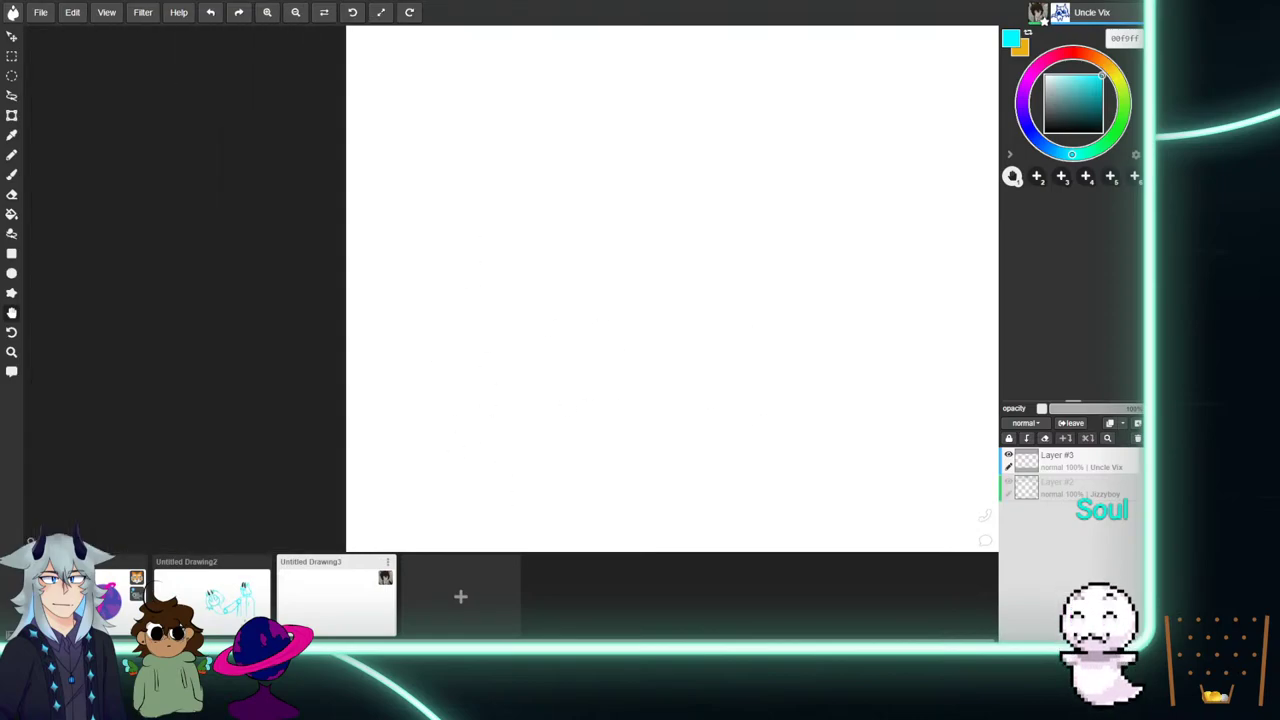
{"action": "left_click_drag", "start_coordinate": [494, 509], "coordinate": [483, 417]}
{"action": "left_click_drag", "start_coordinate": [515, 352], "coordinate": [479, 352]}
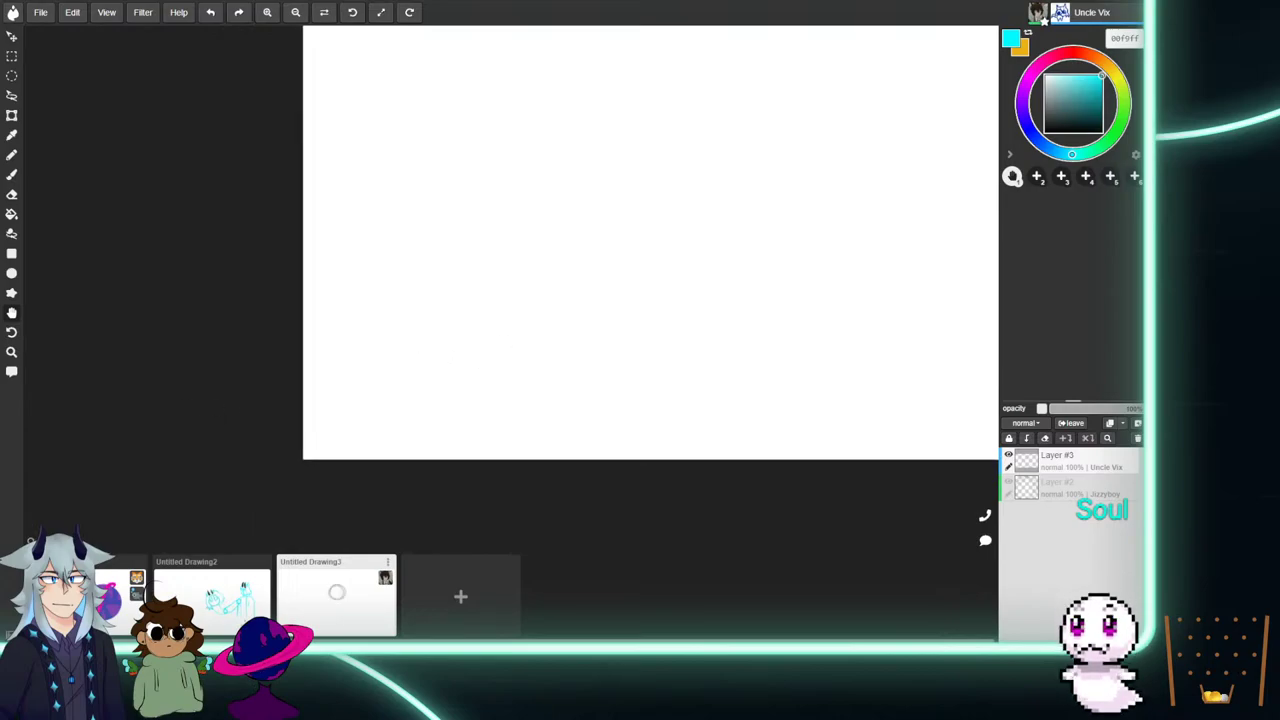
{"action": "key", "text": "ctrl+plus"}
{"action": "key", "text": "ctrl+plus"}
{"action": "key", "text": "ctrl+plus"}
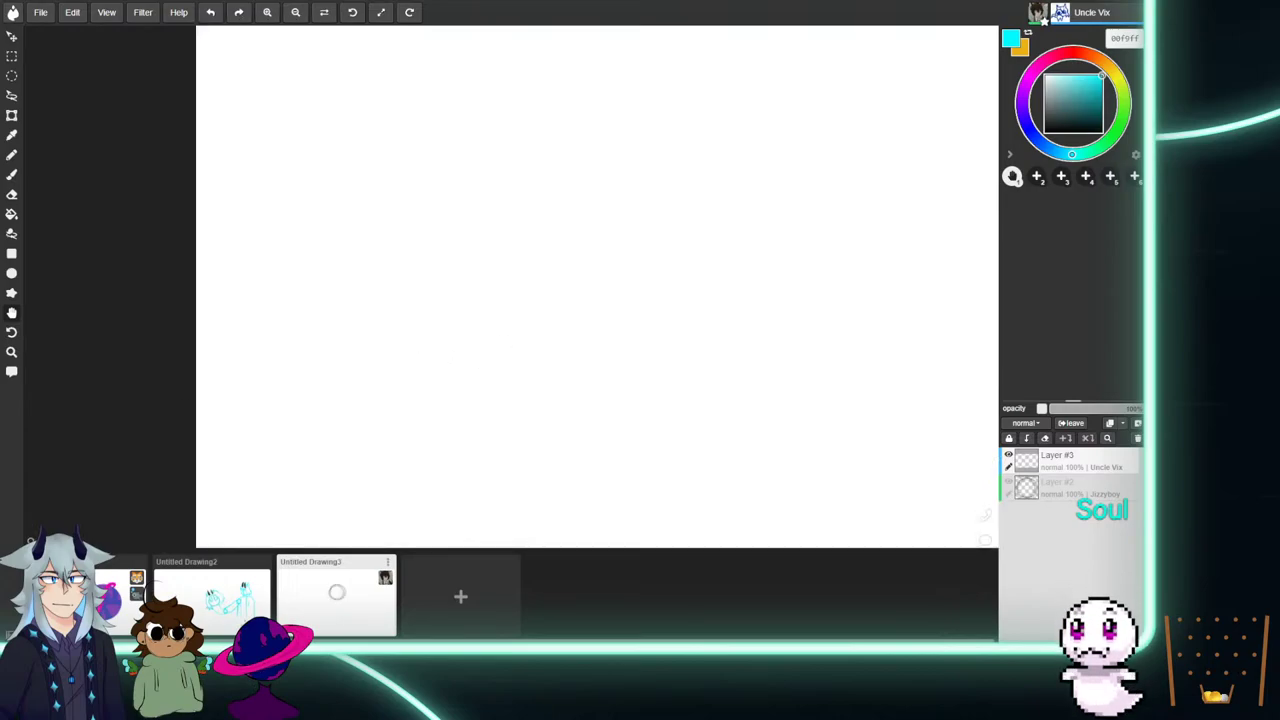
{"action": "scroll", "coordinate": [304, 479], "scroll_direction": "down", "scroll_amount": 3}
{"action": "scroll", "coordinate": [304, 479], "scroll_direction": "left", "scroll_amount": 2}
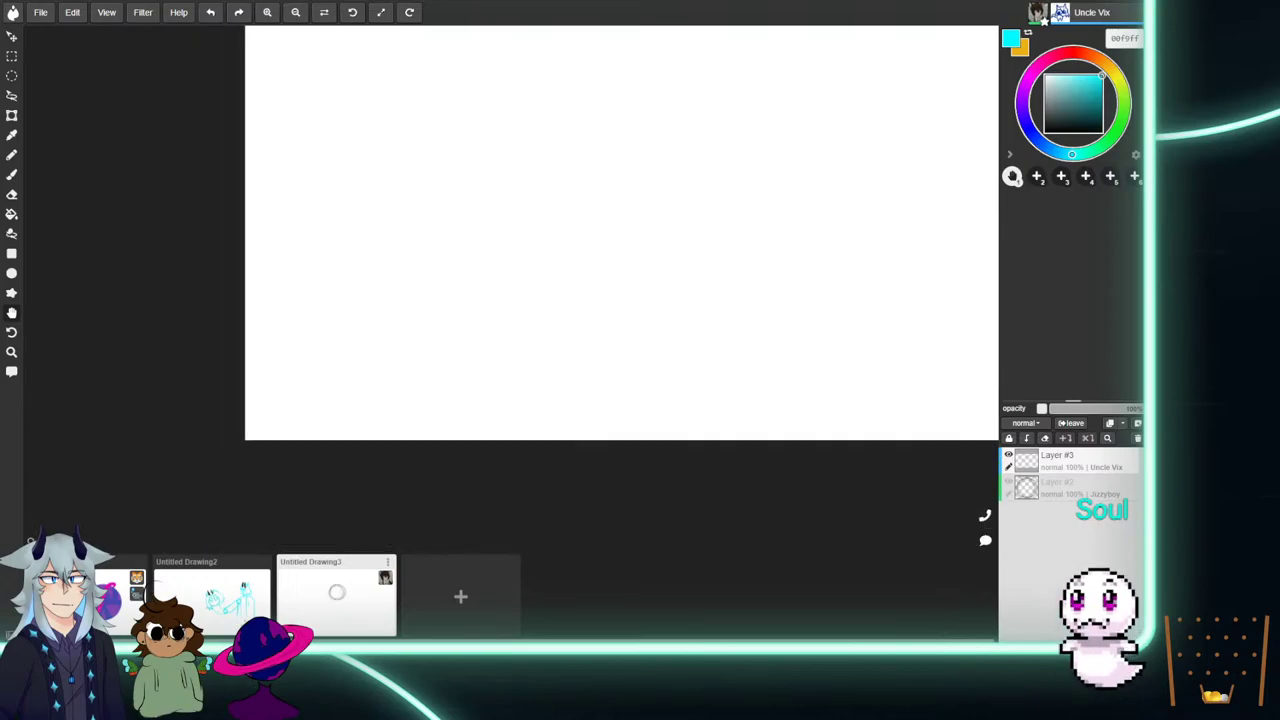
{"action": "left_click", "coordinate": [12, 154]}
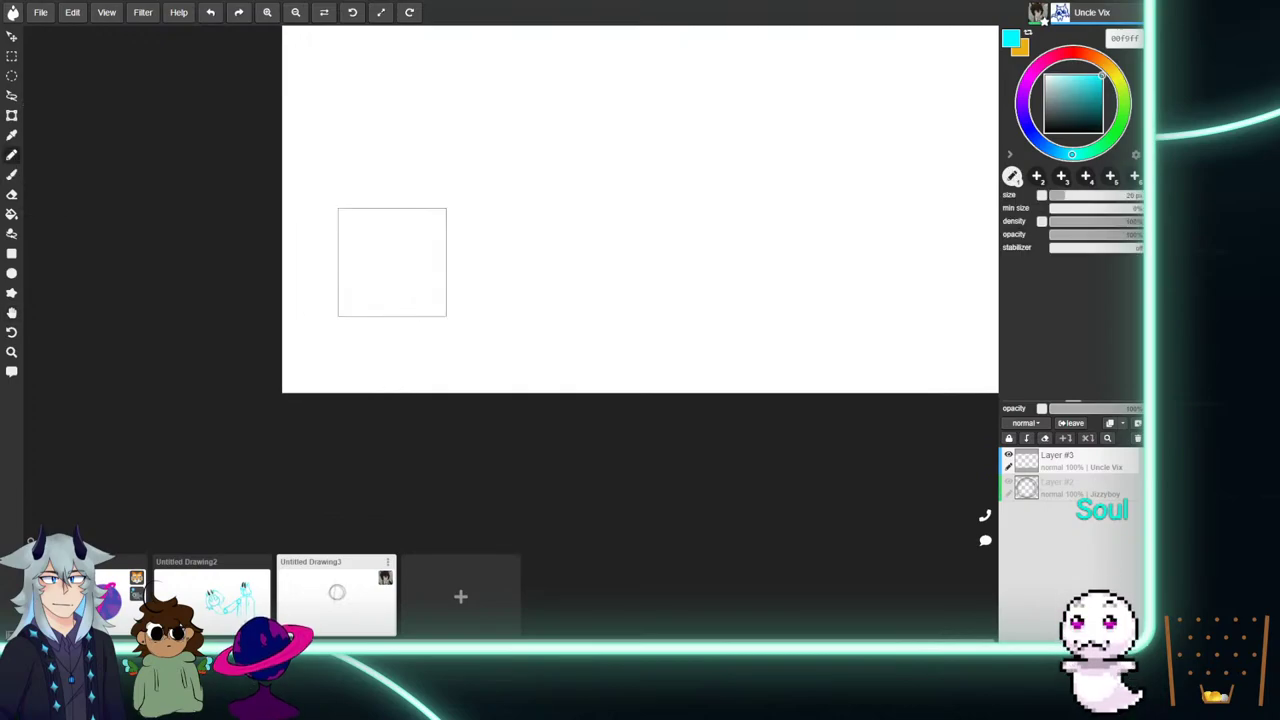
{"action": "left_click", "coordinate": [1051, 195]}
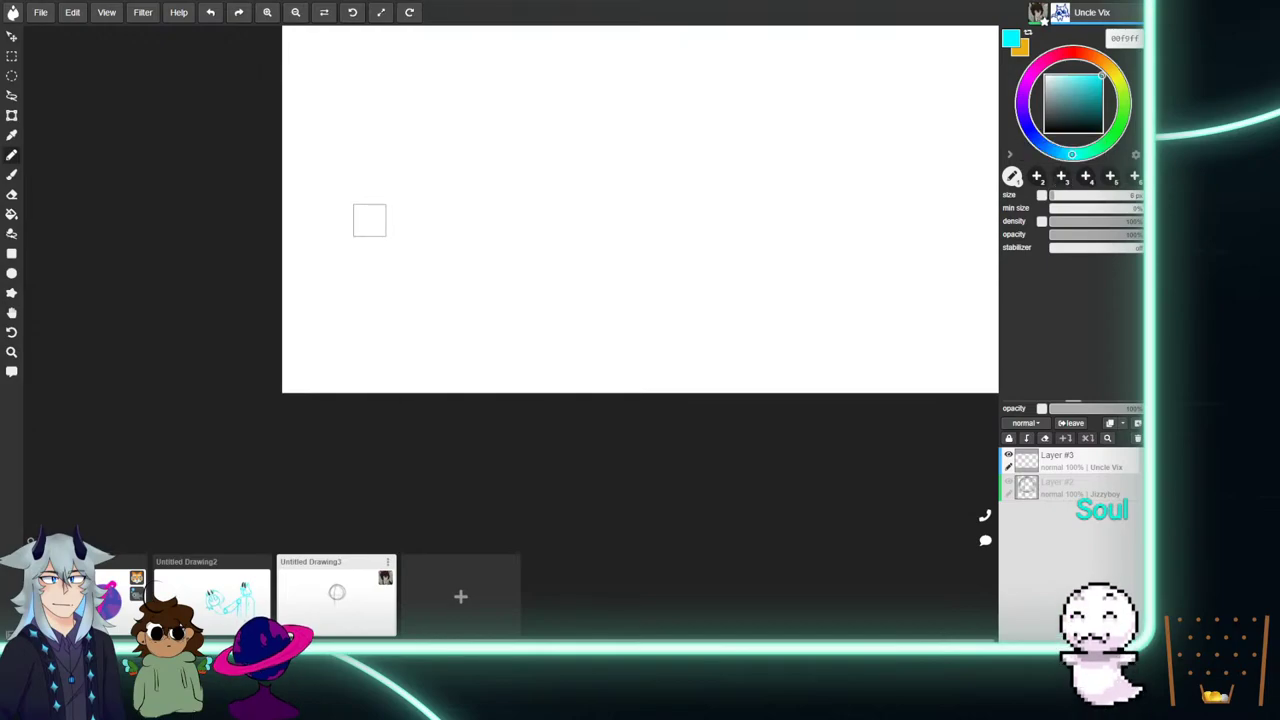
{"action": "mouse_move", "coordinate": [387, 200]}
{"action": "left_mouse_down"}
{"action": "mouse_move", "coordinate": [393, 250]}
{"action": "mouse_move", "coordinate": [411, 209]}
{"action": "mouse_move", "coordinate": [405, 165]}
{"action": "mouse_move", "coordinate": [430, 194]}
{"action": "mouse_move", "coordinate": [415, 265]}
{"action": "left_mouse_up"}
{"action": "mouse_move", "coordinate": [470, 150]}
{"action": "left_mouse_down"}
{"action": "mouse_move", "coordinate": [503, 234]}
{"action": "mouse_move", "coordinate": [535, 255]}
{"action": "left_mouse_up"}
{"action": "mouse_move", "coordinate": [495, 130]}
{"action": "left_mouse_down"}
{"action": "mouse_move", "coordinate": [562, 178]}
{"action": "mouse_move", "coordinate": [553, 247]}
{"action": "mouse_move", "coordinate": [585, 187]}
{"action": "mouse_move", "coordinate": [616, 256]}
{"action": "mouse_move", "coordinate": [588, 323]}
{"action": "mouse_move", "coordinate": [489, 391]}
{"action": "left_mouse_up"}
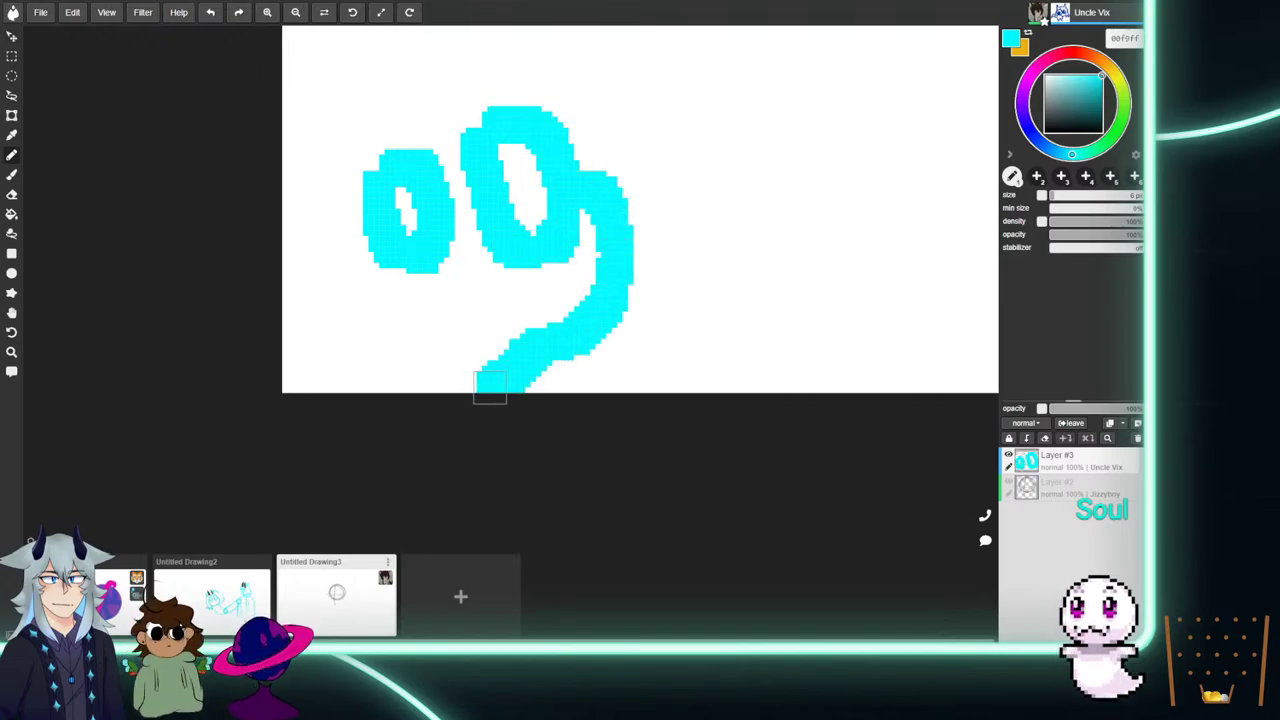
{"action": "mouse_move", "coordinate": [352, 205]}
{"action": "left_mouse_down"}
{"action": "mouse_move", "coordinate": [310, 220]}
{"action": "mouse_move", "coordinate": [275, 290]}
{"action": "left_mouse_up"}
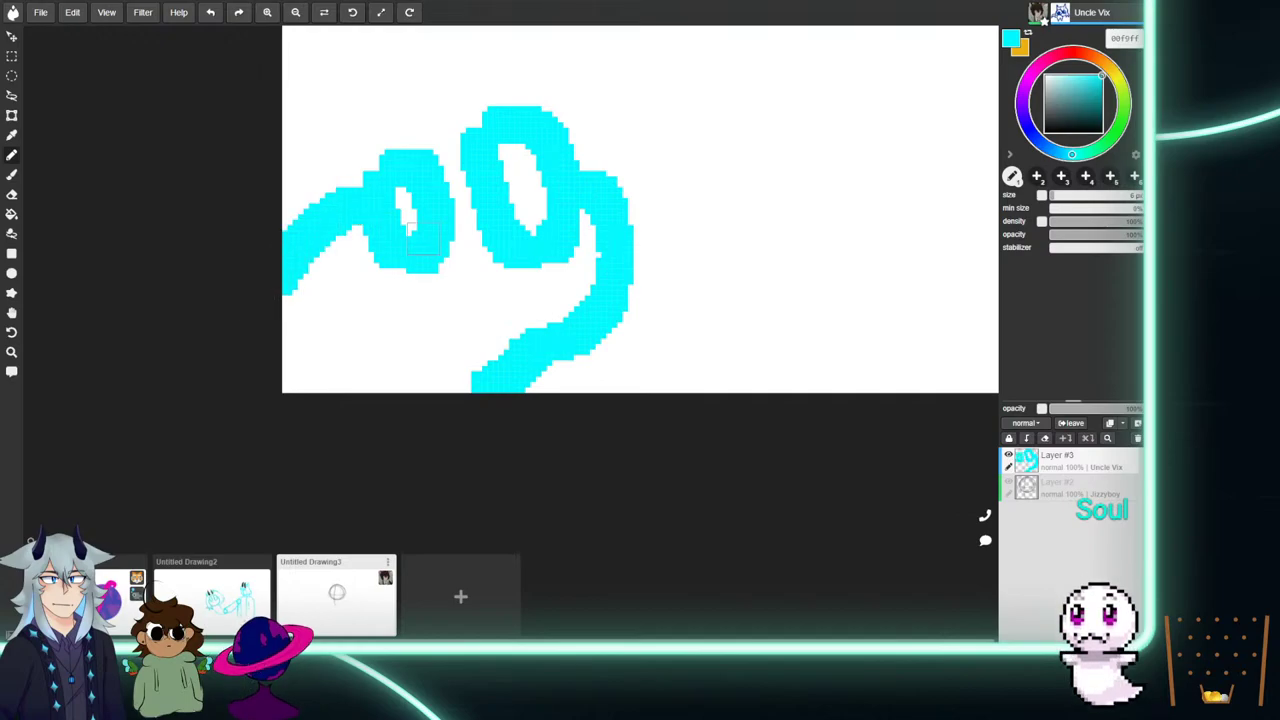
Outline the cyan pixel head with jagged hair spikes along its side and two pointed ears across the top.
{"action": "mouse_move", "coordinate": [624, 292]}
{"action": "left_mouse_down"}
{"action": "mouse_move", "coordinate": [713, 361]}
{"action": "mouse_move", "coordinate": [712, 244]}
{"action": "mouse_move", "coordinate": [764, 271]}
{"action": "mouse_move", "coordinate": [737, 177]}
{"action": "left_mouse_up"}
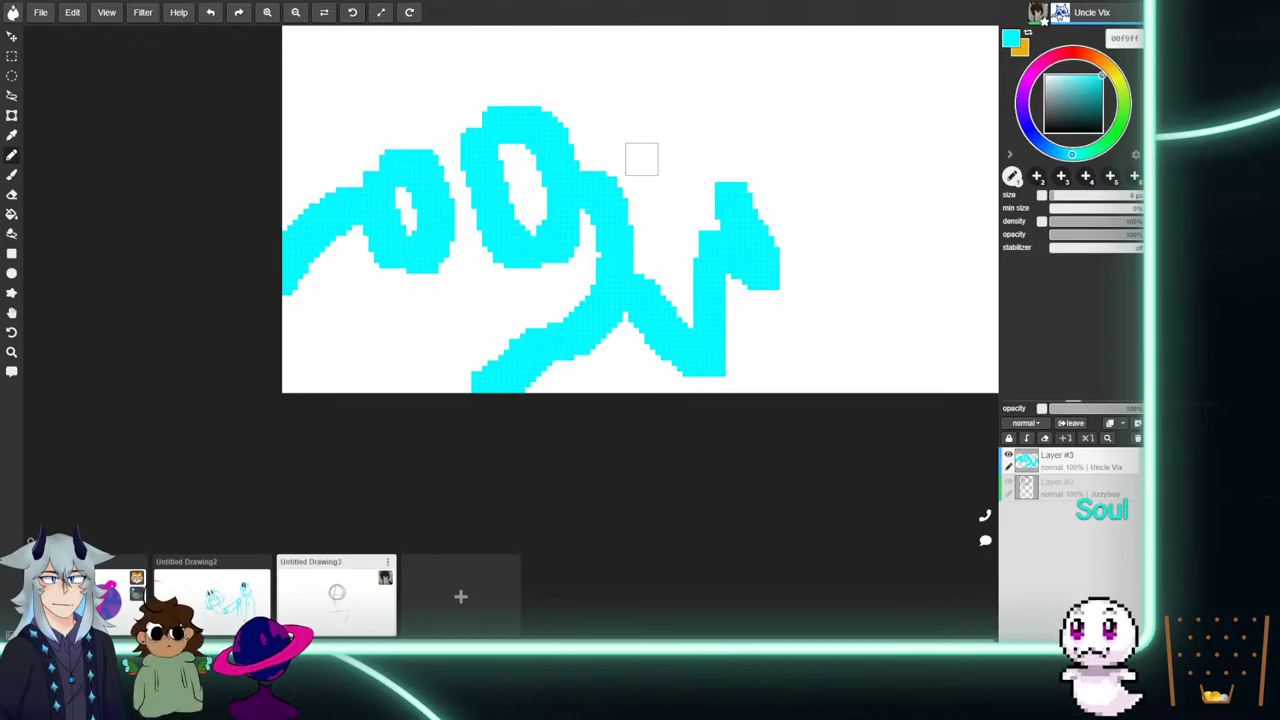
{"action": "left_click", "coordinate": [12, 313]}
{"action": "left_click_drag", "start_coordinate": [472, 140], "coordinate": [412, 320]}
{"action": "left_click", "coordinate": [12, 155]}
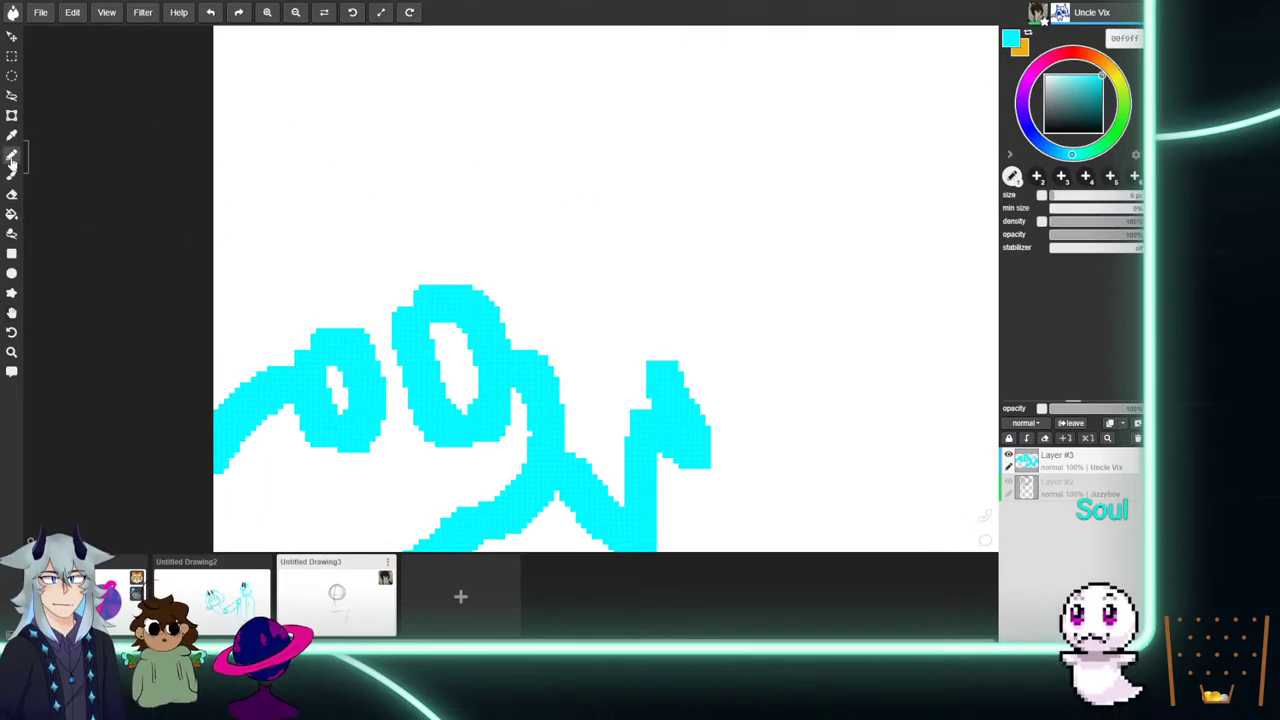
{"action": "left_click_drag", "start_coordinate": [657, 365], "coordinate": [605, 288]}
{"action": "mouse_move", "coordinate": [405, 185]}
{"action": "left_mouse_down"}
{"action": "mouse_move", "coordinate": [455, 117]}
{"action": "mouse_move", "coordinate": [478, 181]}
{"action": "mouse_move", "coordinate": [500, 187]}
{"action": "mouse_move", "coordinate": [494, 178]}
{"action": "mouse_move", "coordinate": [550, 223]}
{"action": "mouse_move", "coordinate": [615, 282]}
{"action": "left_mouse_up"}
{"action": "mouse_move", "coordinate": [391, 177]}
{"action": "left_mouse_down"}
{"action": "mouse_move", "coordinate": [380, 222]}
{"action": "mouse_move", "coordinate": [355, 228]}
{"action": "mouse_move", "coordinate": [277, 237]}
{"action": "mouse_move", "coordinate": [238, 195]}
{"action": "mouse_move", "coordinate": [192, 279]}
{"action": "left_mouse_up"}
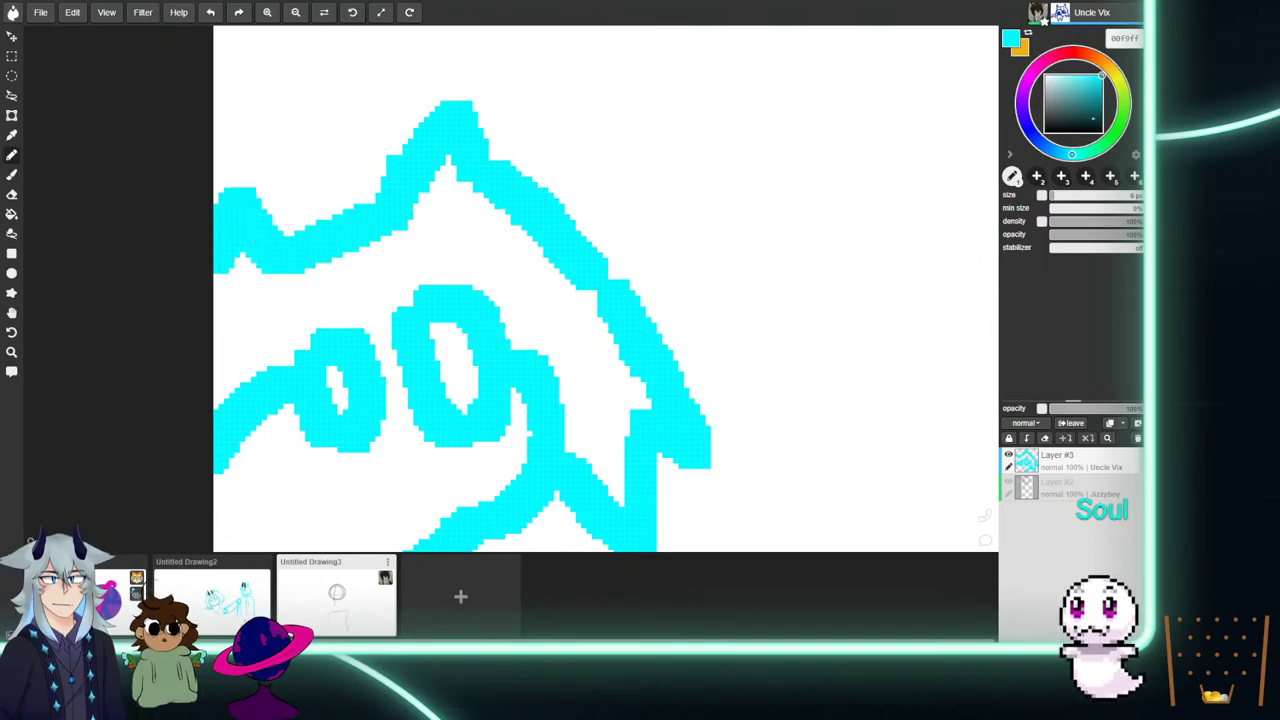
Set the pencil to dark 021d1e at 1 px, dot a pupil in each eye and write a two-word caption beginning with "Do" beneath them.
{"action": "left_click_drag", "start_coordinate": [1087, 118], "coordinate": [1096, 127]}
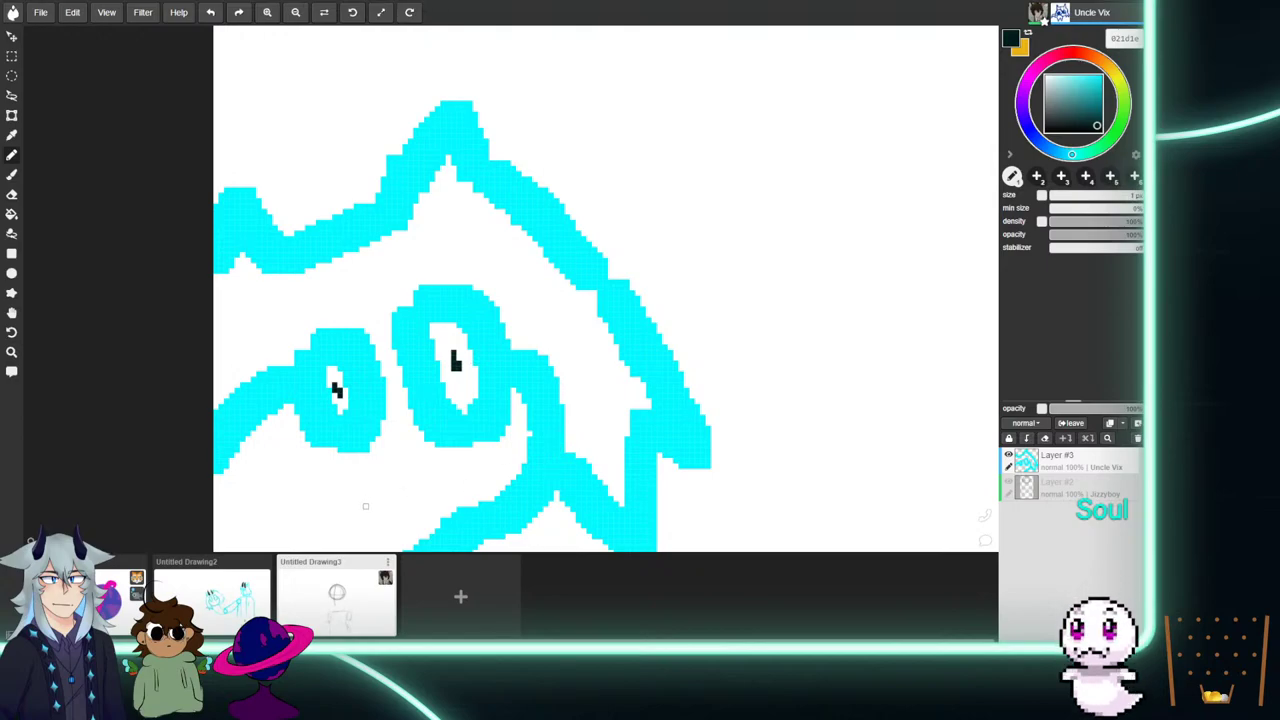
{"action": "mouse_move", "coordinate": [290, 486]}
{"action": "left_mouse_down"}
{"action": "mouse_move", "coordinate": [302, 520]}
{"action": "mouse_move", "coordinate": [301, 491]}
{"action": "mouse_move", "coordinate": [389, 519]}
{"action": "left_mouse_up"}
{"action": "mouse_move", "coordinate": [372, 468]}
{"action": "left_mouse_down"}
{"action": "mouse_move", "coordinate": [424, 493]}
{"action": "mouse_move", "coordinate": [460, 453]}
{"action": "mouse_move", "coordinate": [489, 476]}
{"action": "left_mouse_up"}
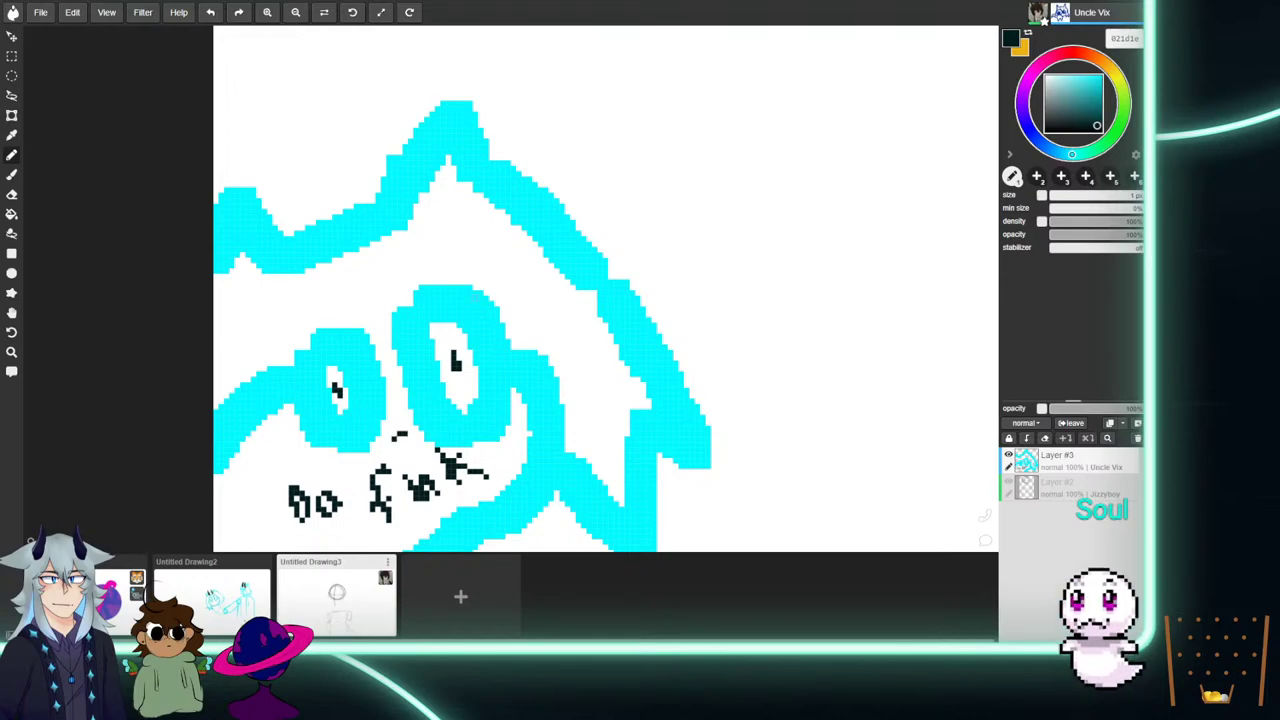
Draw two thick dark horns on top of the cyan pixel head between its ears.
{"action": "mouse_move", "coordinate": [412, 255]}
{"action": "left_mouse_down"}
{"action": "mouse_move", "coordinate": [400, 149]}
{"action": "mouse_move", "coordinate": [415, 236]}
{"action": "left_mouse_up"}
{"action": "mouse_move", "coordinate": [321, 287]}
{"action": "left_mouse_down"}
{"action": "mouse_move", "coordinate": [322, 173]}
{"action": "mouse_move", "coordinate": [323, 285]}
{"action": "mouse_move", "coordinate": [328, 190]}
{"action": "mouse_move", "coordinate": [326, 215]}
{"action": "mouse_move", "coordinate": [315, 176]}
{"action": "left_mouse_up"}
{"action": "mouse_move", "coordinate": [408, 184]}
{"action": "left_mouse_down"}
{"action": "mouse_move", "coordinate": [389, 126]}
{"action": "mouse_move", "coordinate": [419, 254]}
{"action": "left_mouse_up"}
{"action": "left_click_drag", "start_coordinate": [330, 245], "coordinate": [325, 247]}
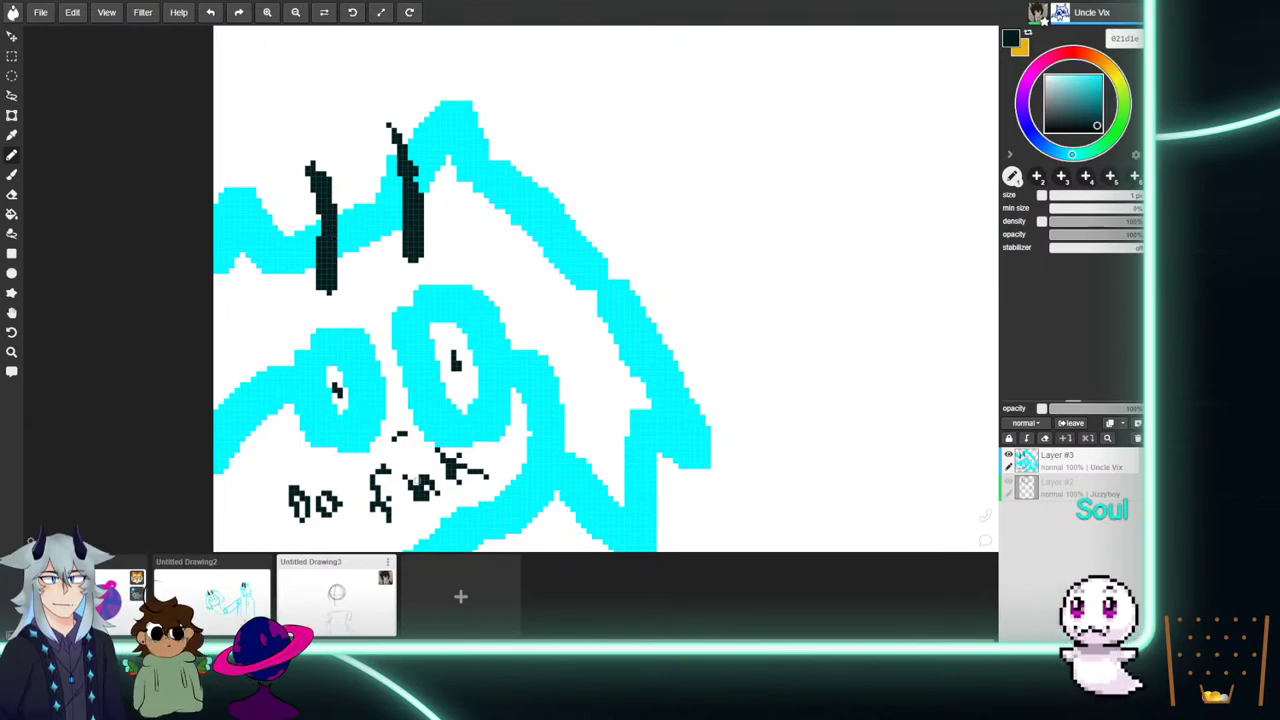
{"action": "left_click_drag", "start_coordinate": [398, 437], "coordinate": [414, 486]}
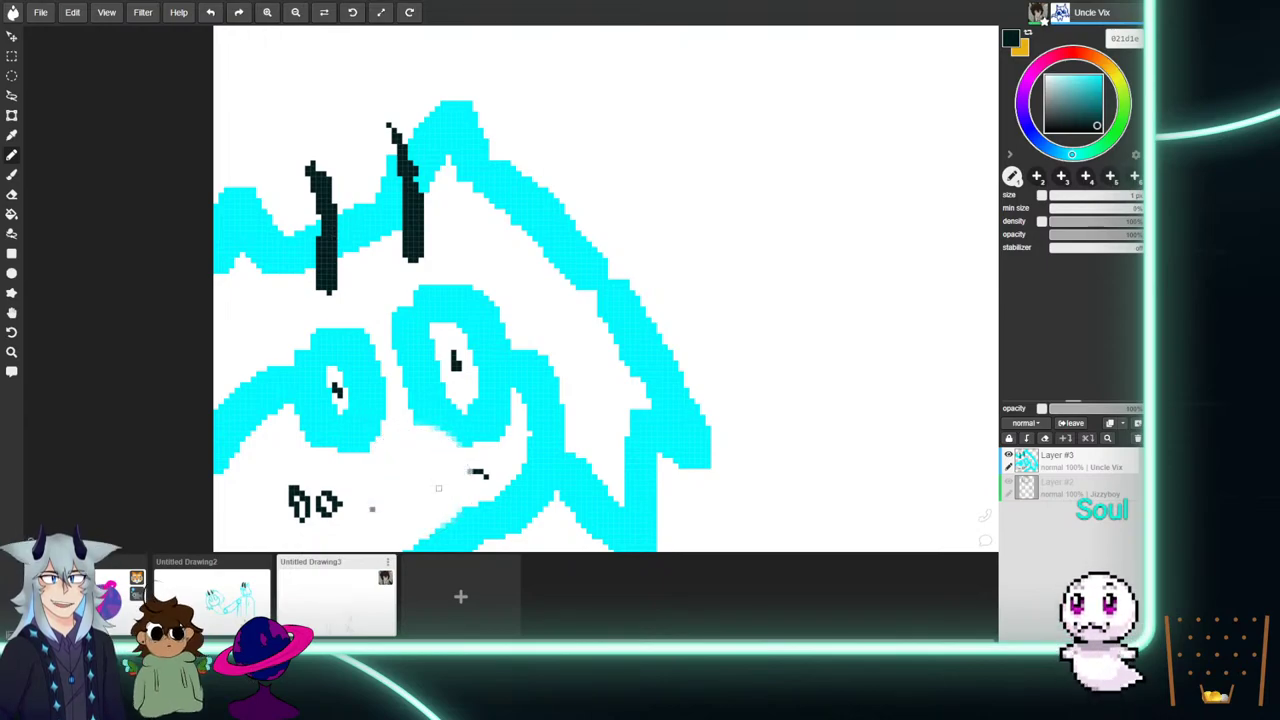
{"action": "left_click", "coordinate": [352, 13]}
{"action": "left_click", "coordinate": [380, 13]}
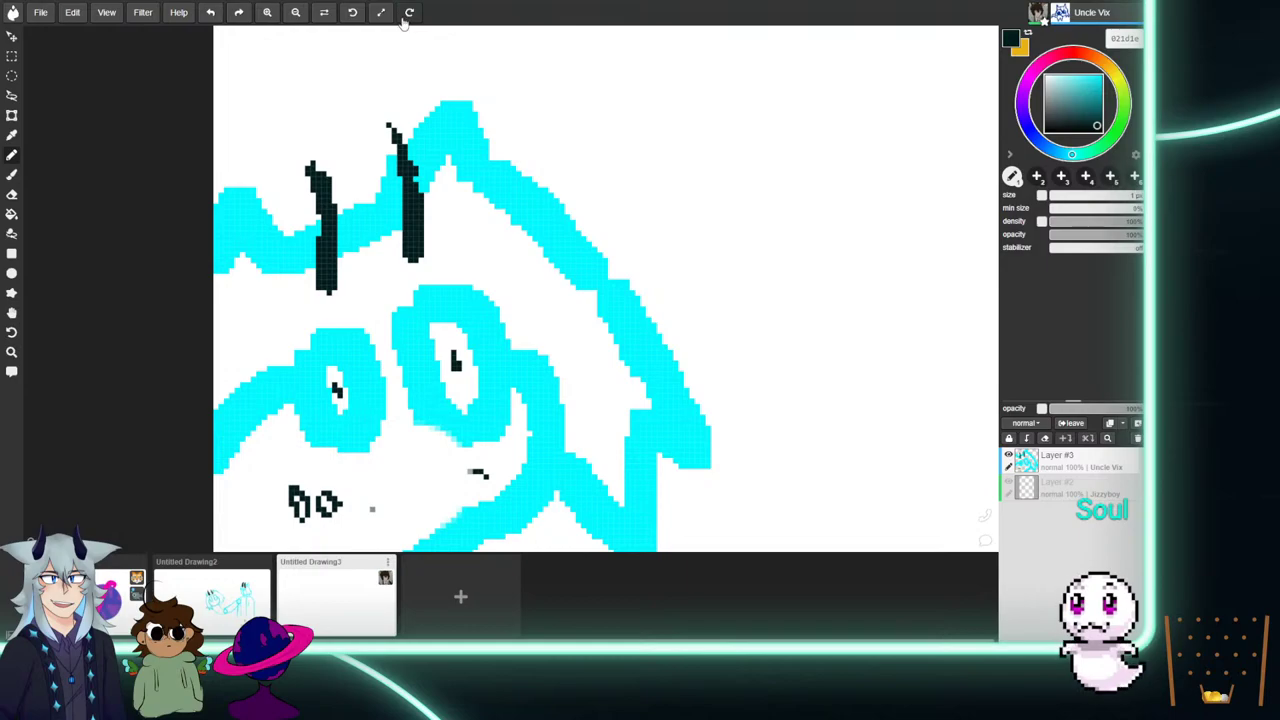
{"action": "left_click", "coordinate": [210, 12]}
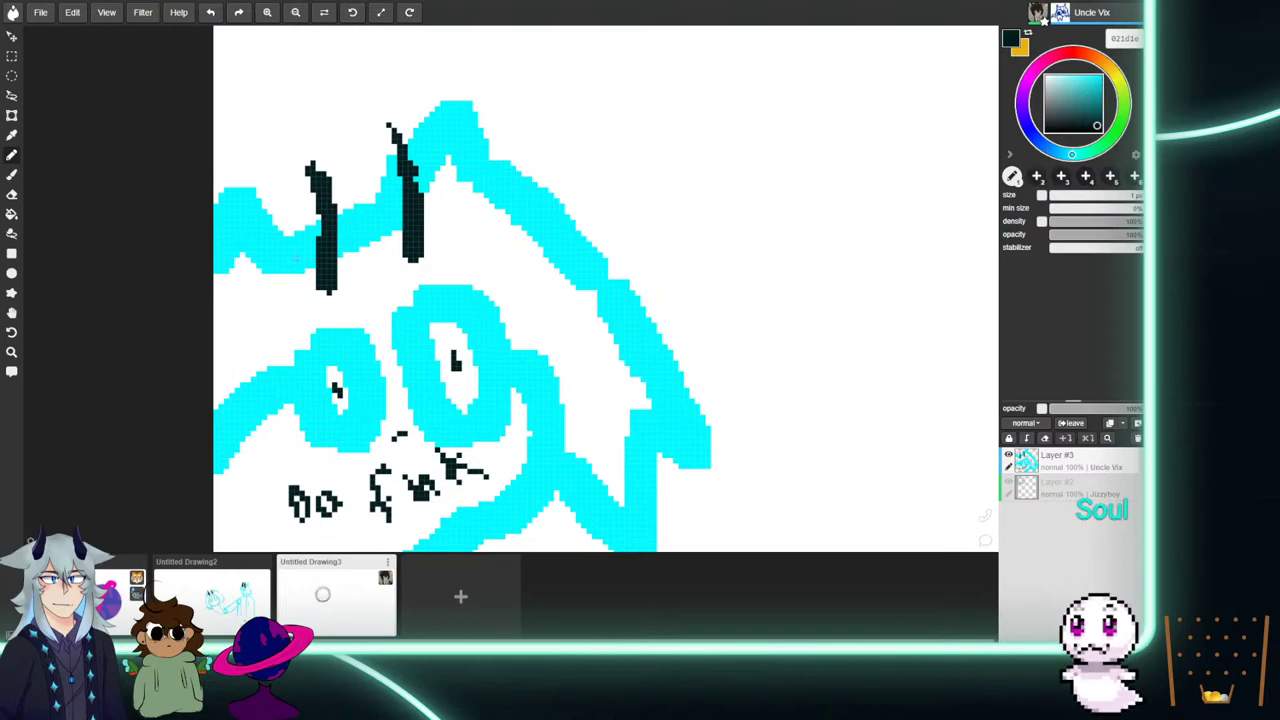
View the finished head on the whole of Untitled Drawing3, check the planet canvas and return to Untitled Drawing2.
{"action": "scroll", "coordinate": [509, 289], "scroll_direction": "up", "scroll_amount": 2}
{"action": "scroll", "coordinate": [509, 289], "scroll_direction": "down", "scroll_amount": 8}
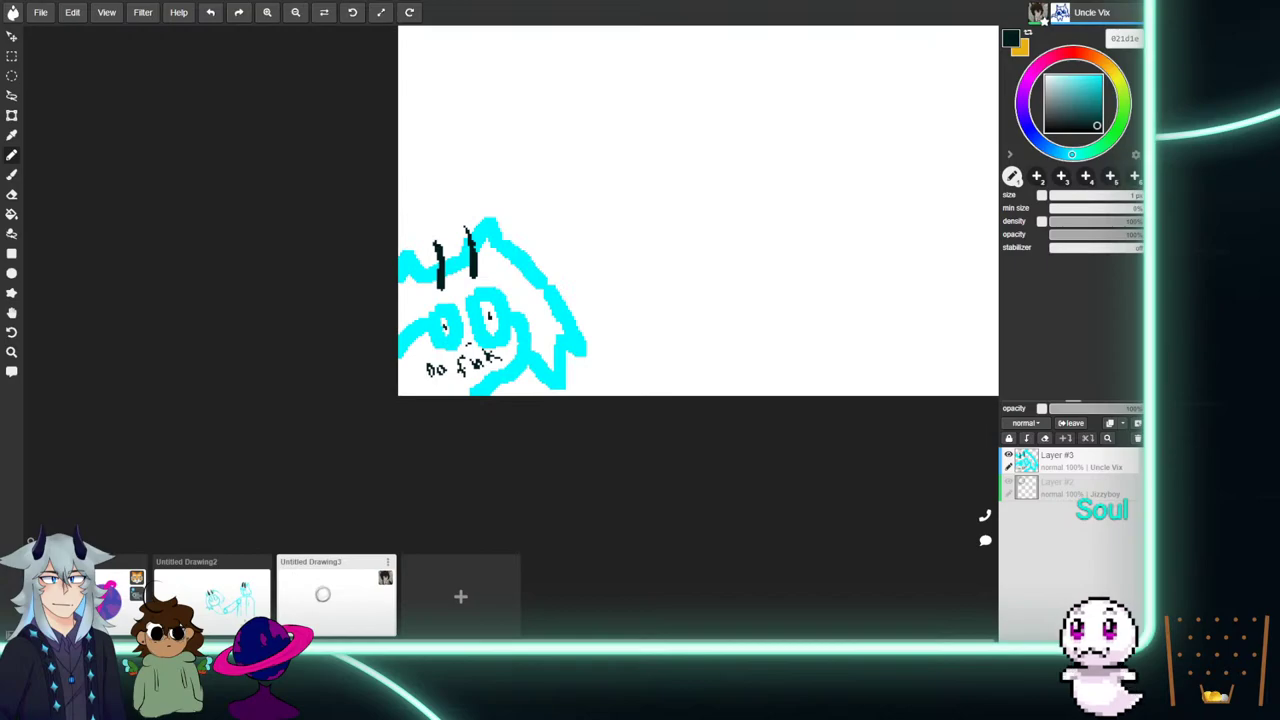
{"action": "scroll", "coordinate": [509, 289], "scroll_direction": "down", "scroll_amount": 7}
{"action": "scroll", "coordinate": [509, 289], "scroll_direction": "up", "scroll_amount": 3}
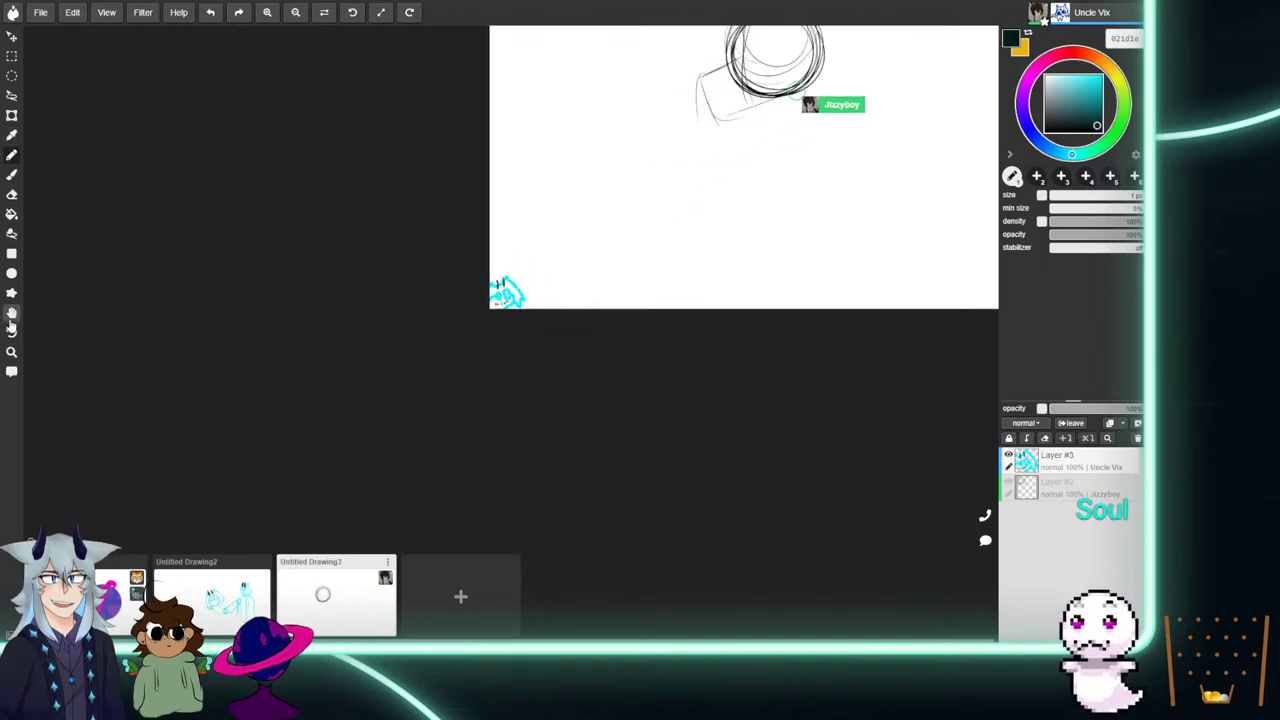
{"action": "left_click", "coordinate": [12, 313]}
{"action": "mouse_move", "coordinate": [748, 119]}
{"action": "left_mouse_down"}
{"action": "mouse_move", "coordinate": [707, 168]}
{"action": "mouse_move", "coordinate": [437, 314]}
{"action": "left_mouse_up"}
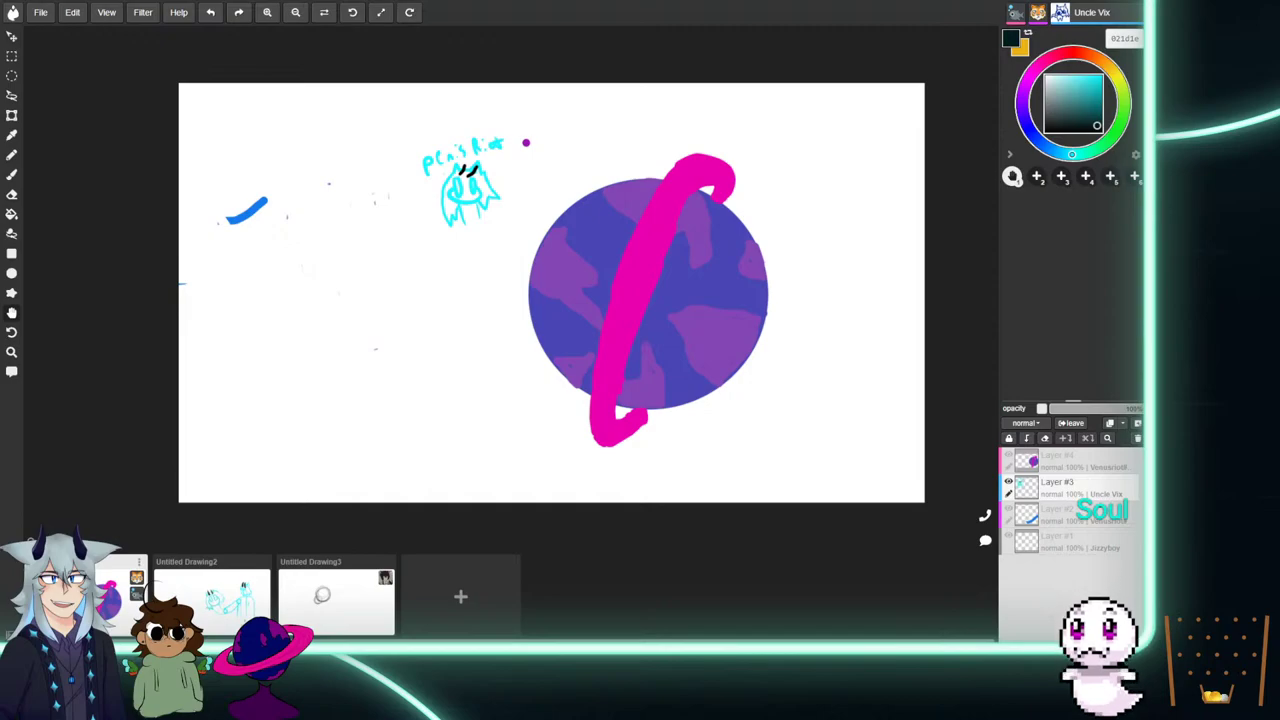
{"action": "left_click", "coordinate": [212, 598]}
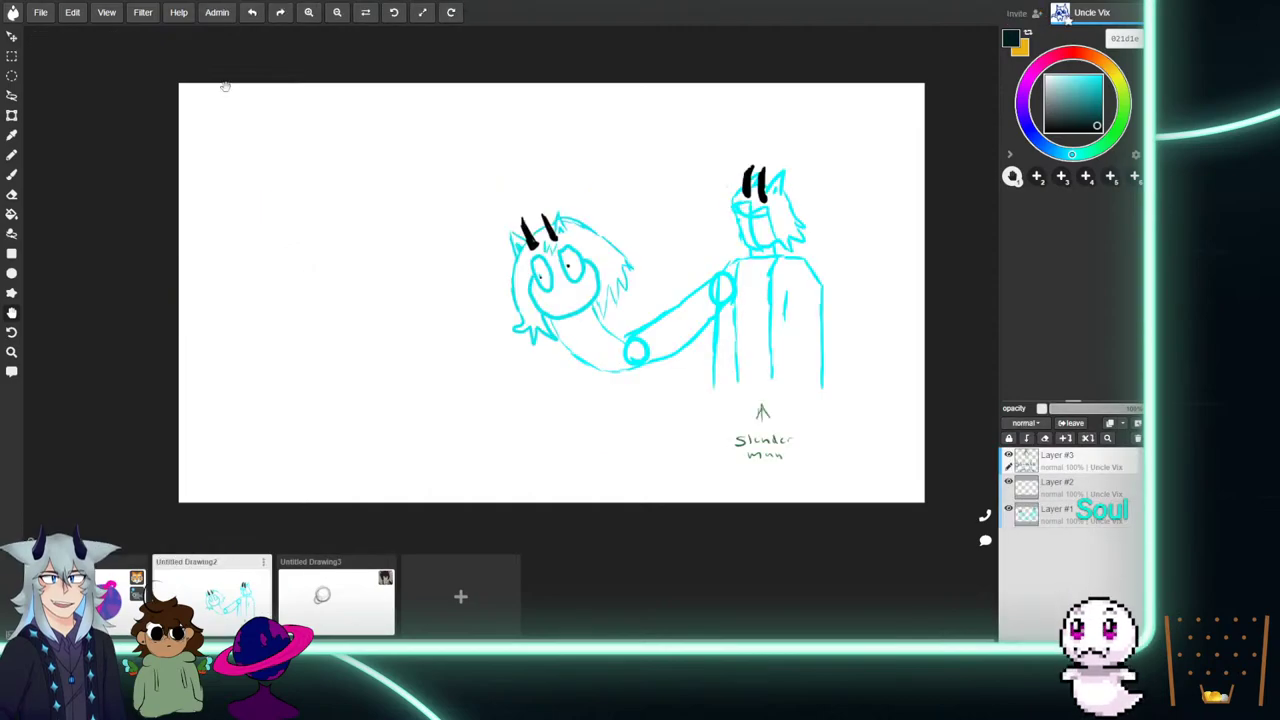
Look over Untitled Drawing2 and Untitled Drawing3, then open the planet canvas.
{"action": "left_click_drag", "start_coordinate": [655, 212], "coordinate": [460, 218]}
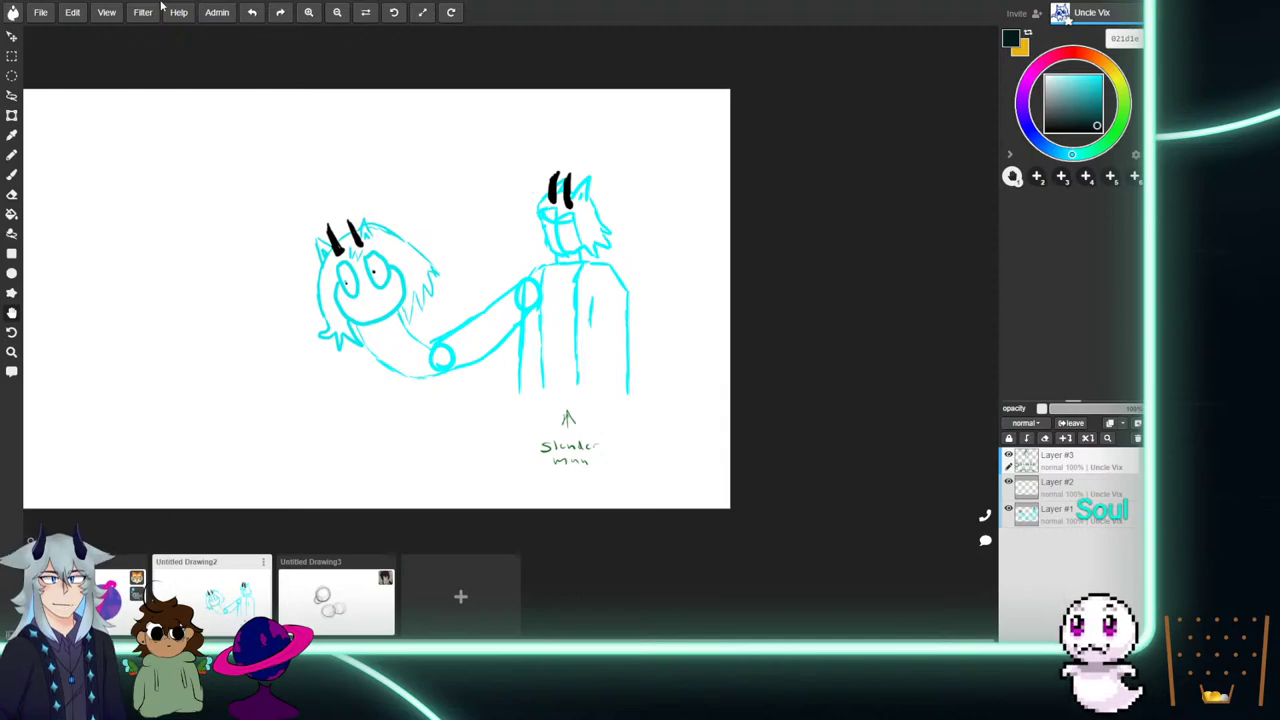
{"action": "left_click", "coordinate": [12, 155]}
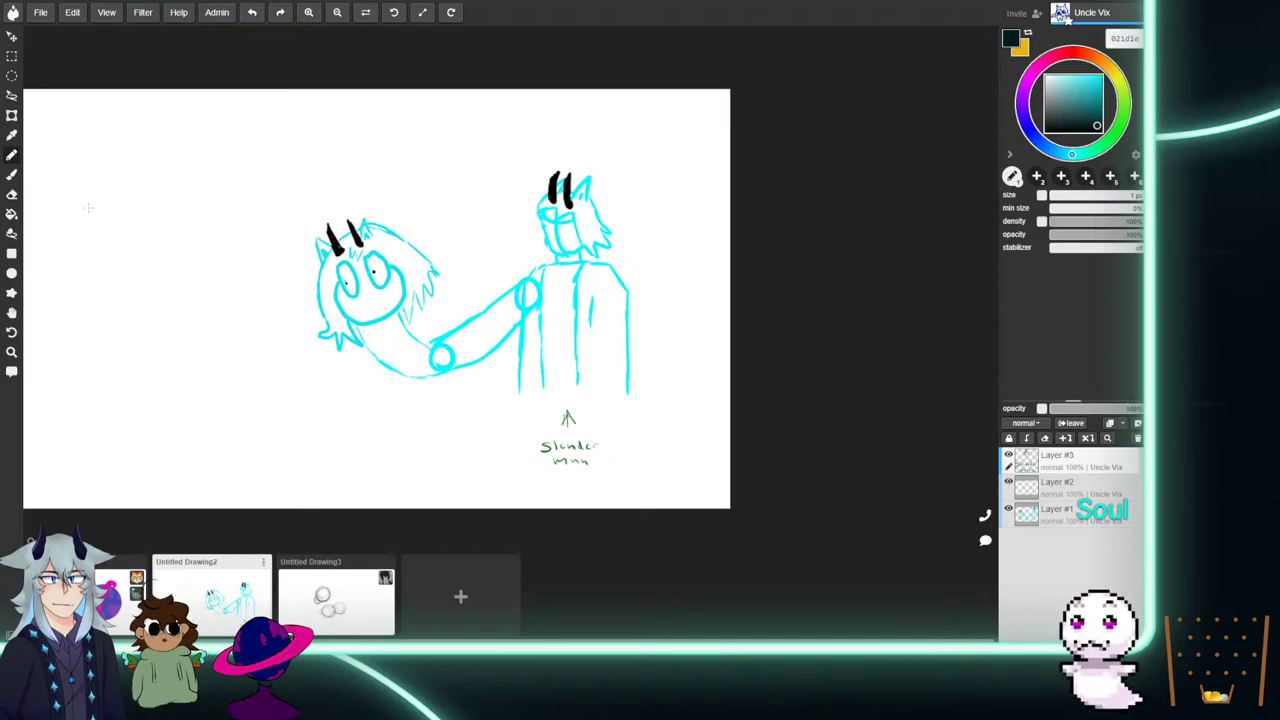
{"action": "left_click", "coordinate": [336, 598]}
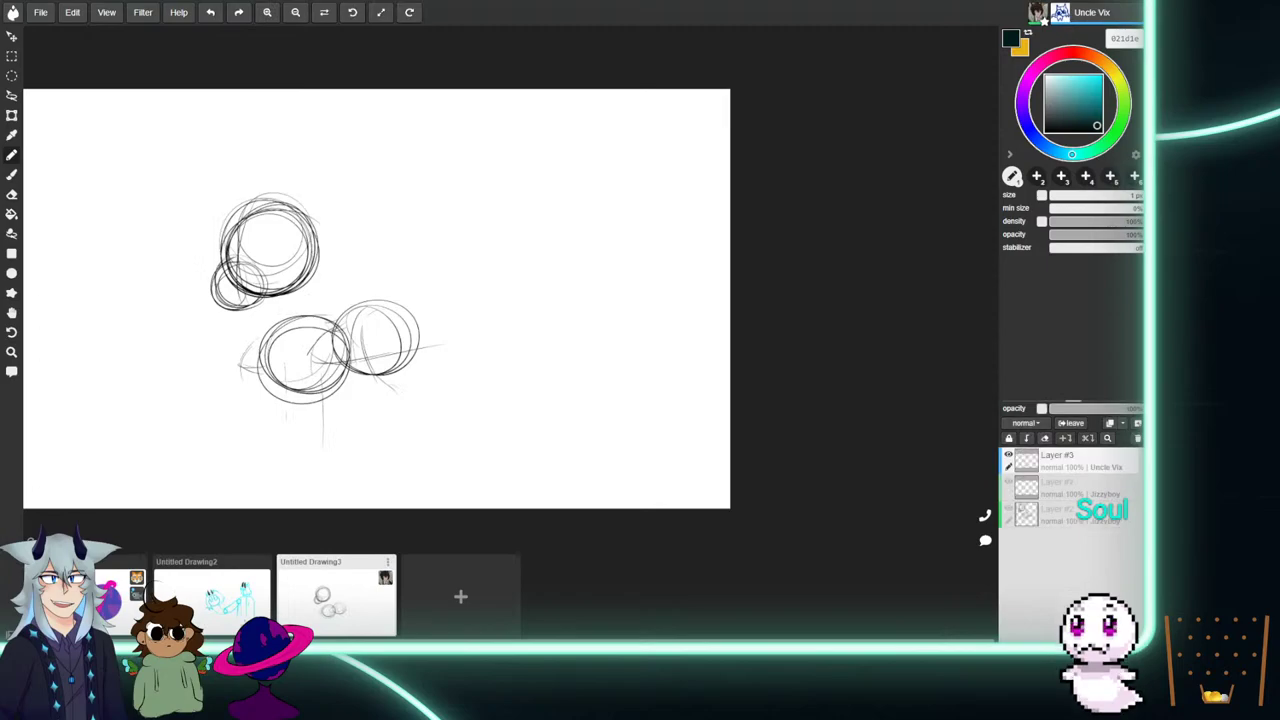
{"action": "left_click", "coordinate": [211, 596]}
{"action": "left_click", "coordinate": [115, 590]}
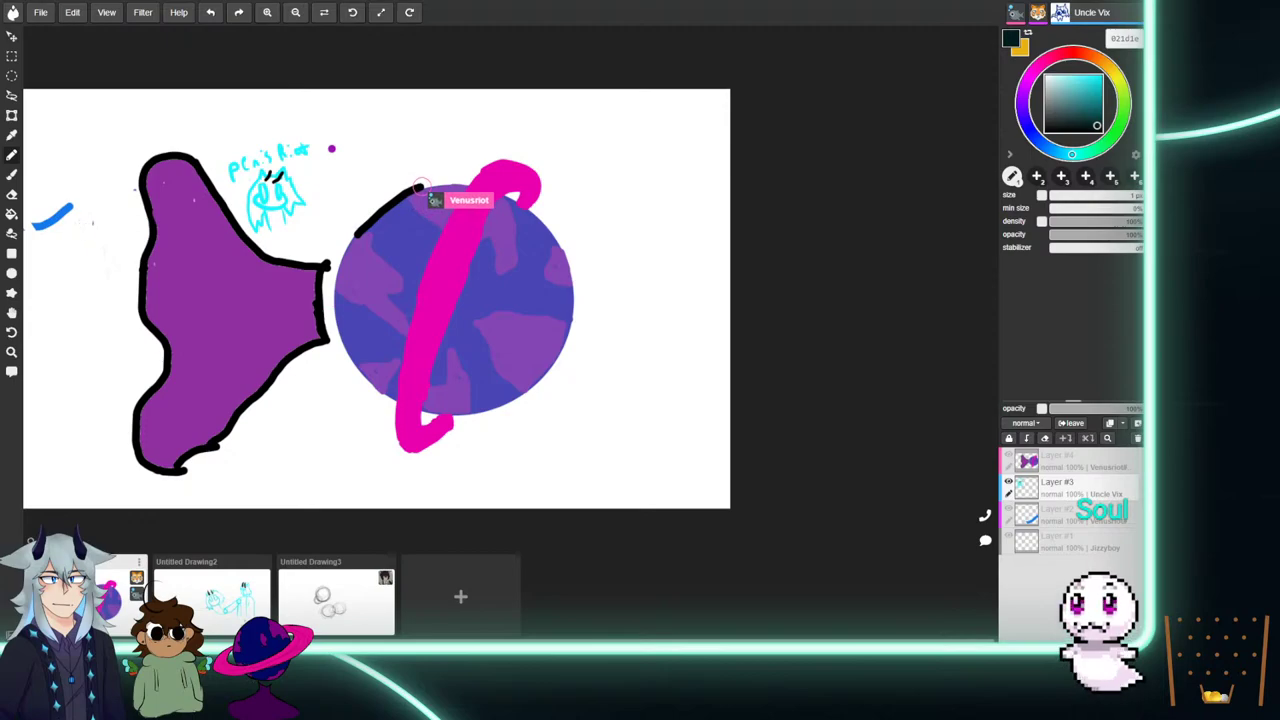
Select the small cyan horned head with its caption on the planet canvas and move it to the canvas's lower-left area.
{"action": "left_click", "coordinate": [12, 56]}
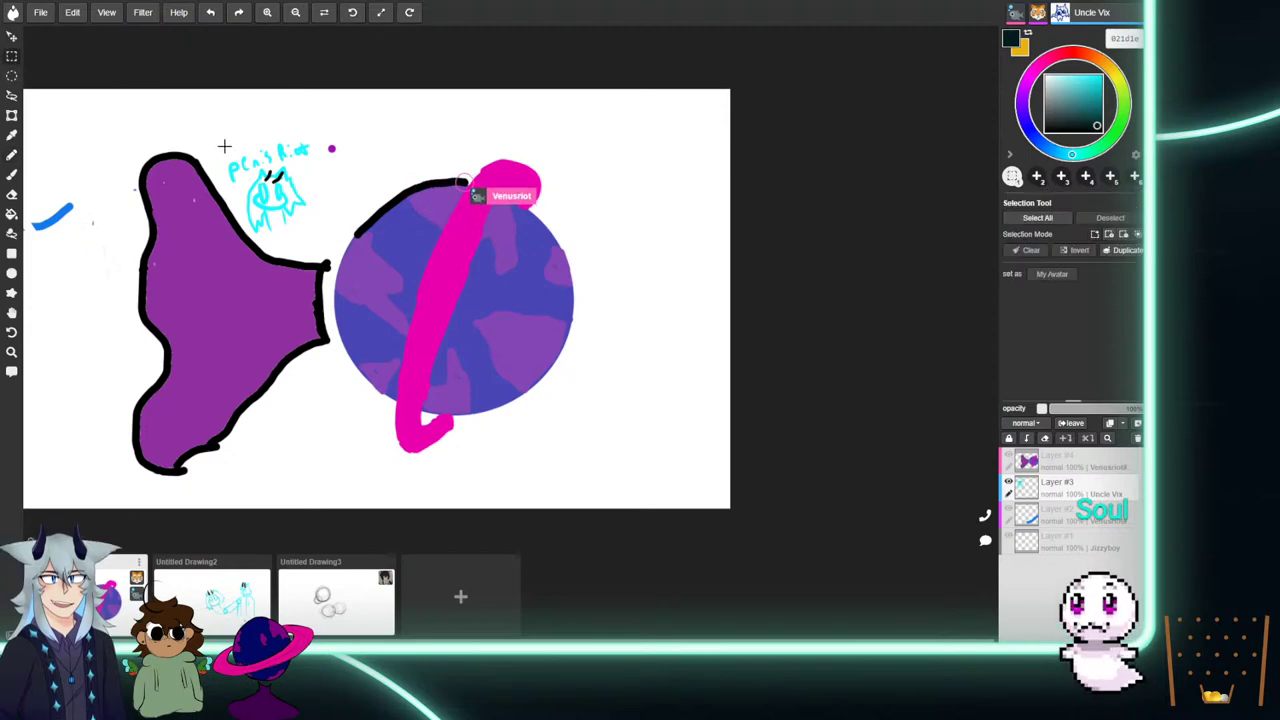
{"action": "left_click_drag", "start_coordinate": [215, 145], "coordinate": [315, 180]}
{"action": "left_click_drag", "start_coordinate": [329, 231], "coordinate": [333, 238]}
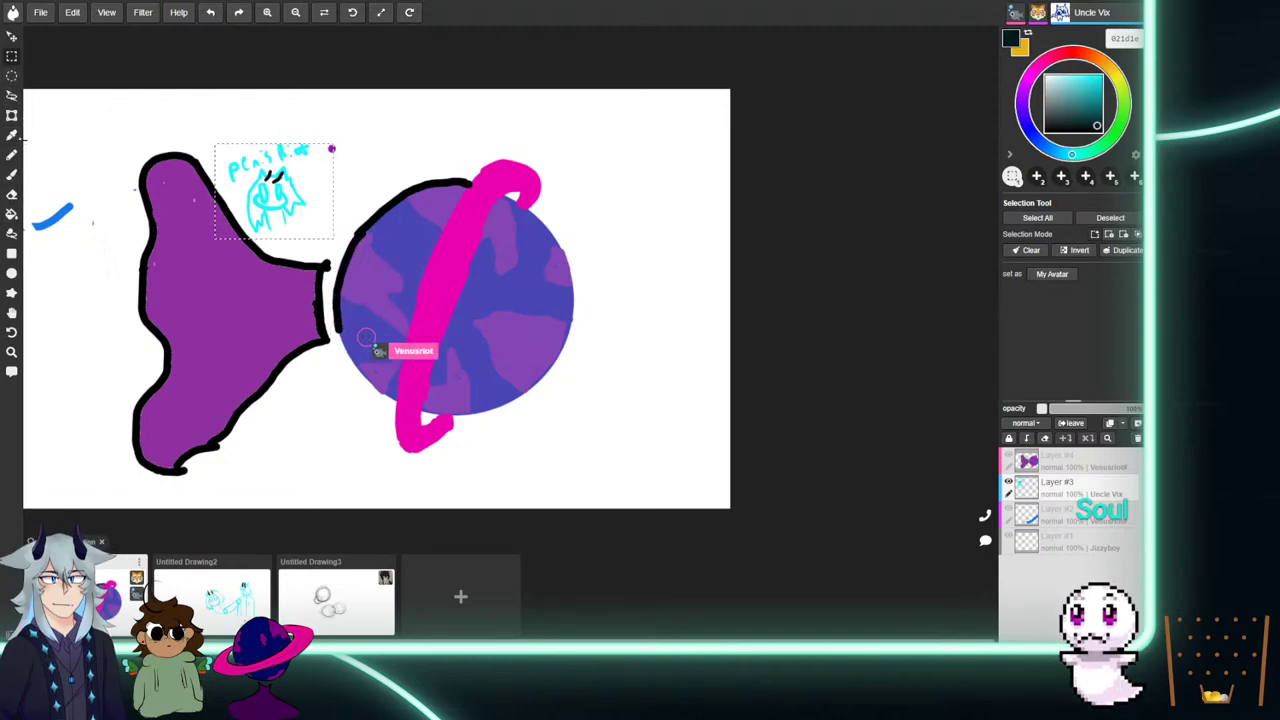
{"action": "left_click", "coordinate": [12, 115]}
{"action": "mouse_move", "coordinate": [274, 191]}
{"action": "left_mouse_down"}
{"action": "mouse_move", "coordinate": [477, 163]}
{"action": "mouse_move", "coordinate": [684, 217]}
{"action": "mouse_move", "coordinate": [673, 231]}
{"action": "left_mouse_up"}
{"action": "mouse_move", "coordinate": [751, 235]}
{"action": "left_mouse_down"}
{"action": "mouse_move", "coordinate": [181, 414]}
{"action": "mouse_move", "coordinate": [185, 425]}
{"action": "left_mouse_up"}
{"action": "left_click", "coordinate": [12, 312]}
{"action": "left_click_drag", "start_coordinate": [100, 329], "coordinate": [254, 308]}
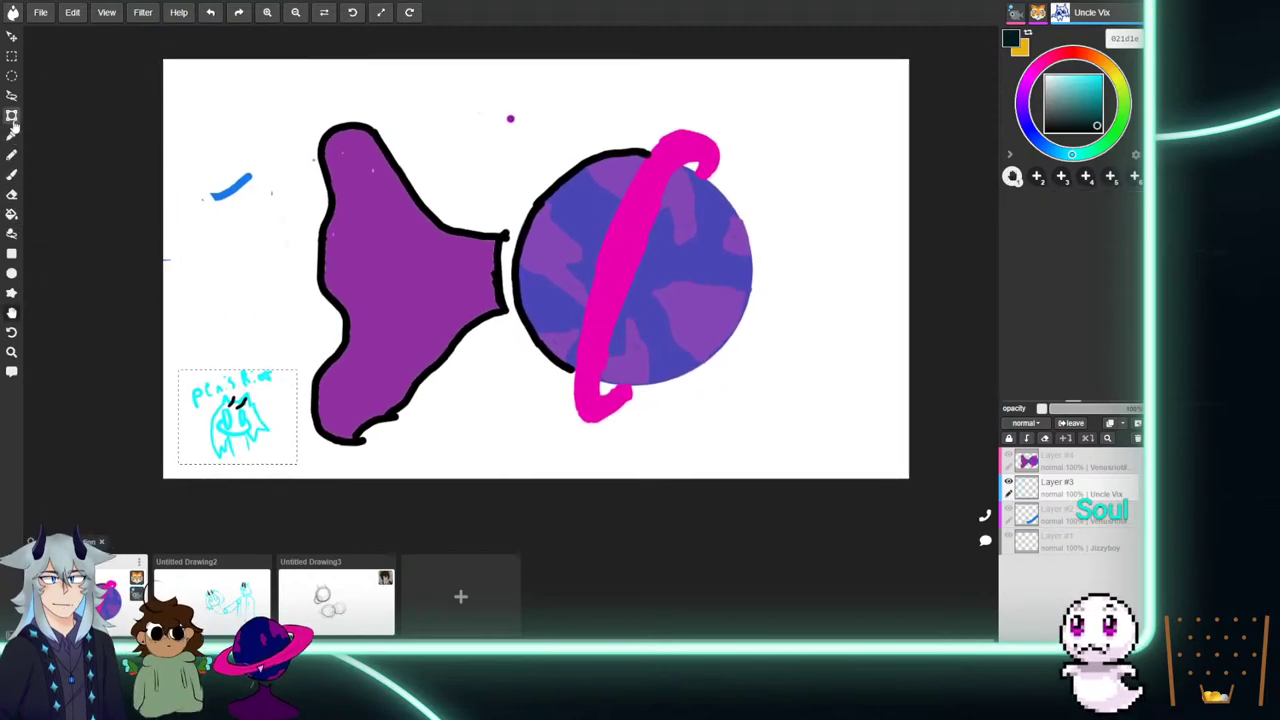
Shrink the captioned cyan head slightly and fit it into the lower-left corner of the planet canvas.
{"action": "left_click", "coordinate": [12, 56]}
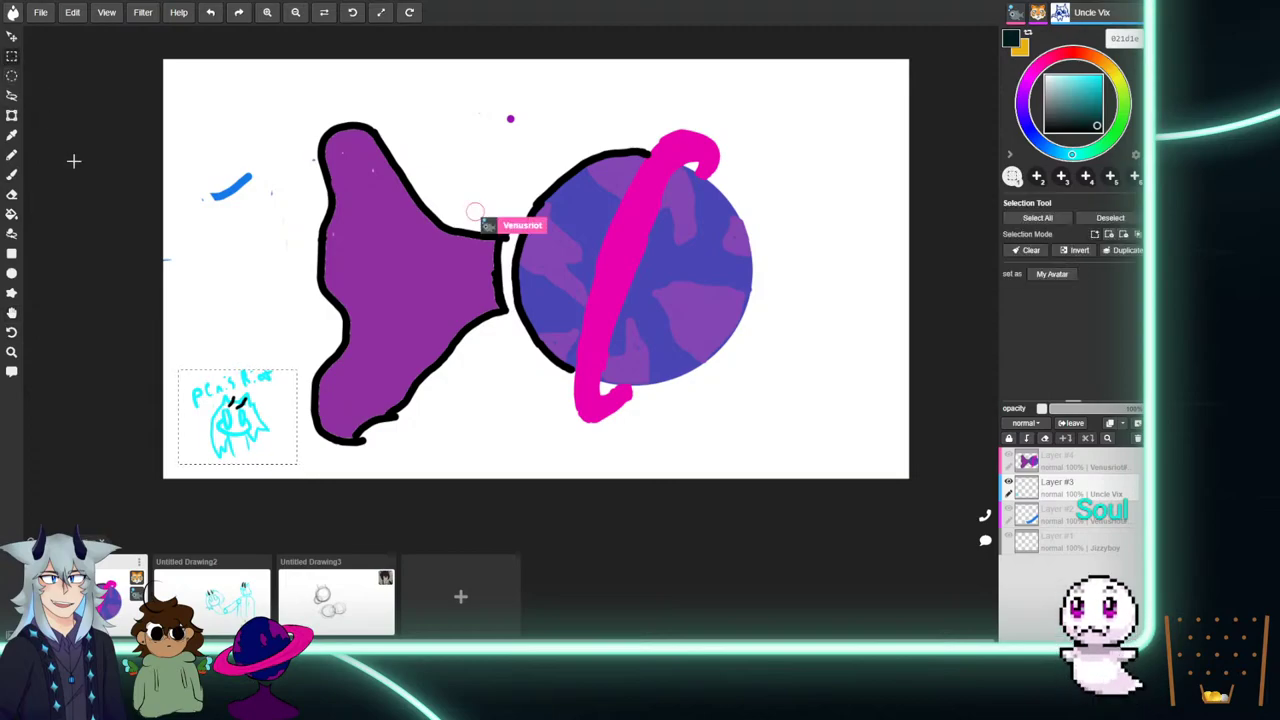
{"action": "left_click_drag", "start_coordinate": [238, 413], "coordinate": [245, 405]}
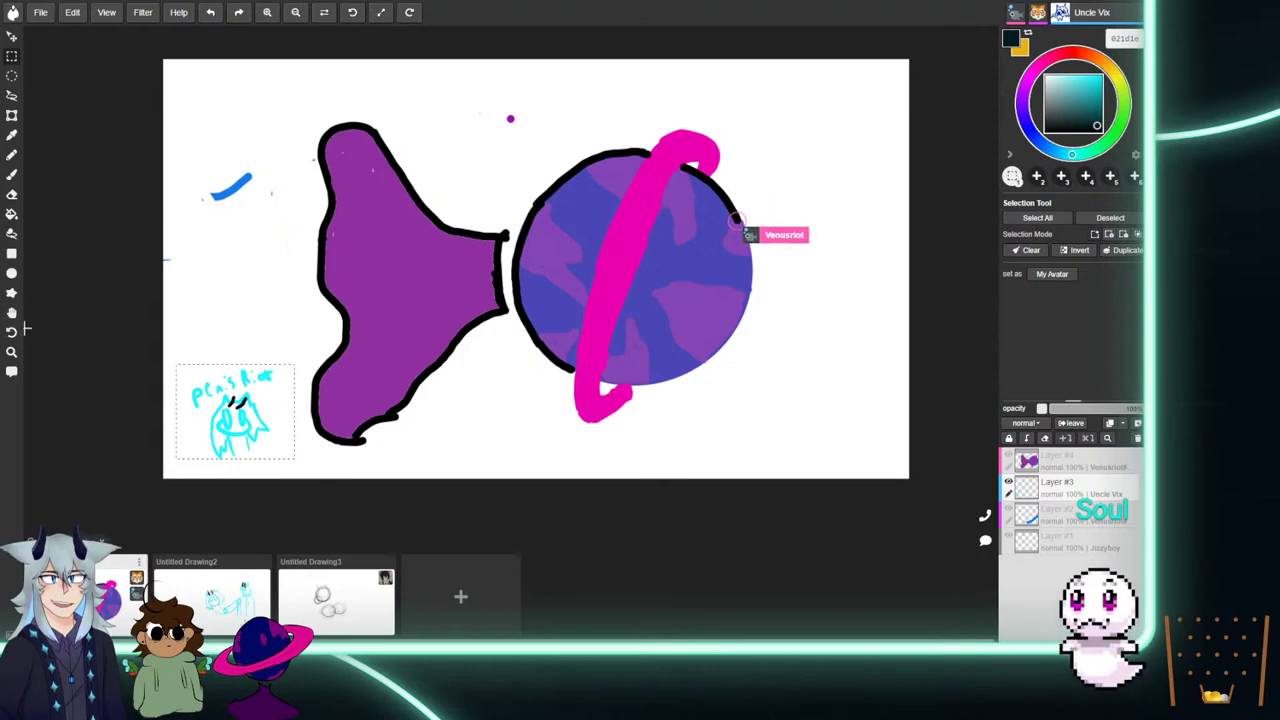
{"action": "left_click", "coordinate": [12, 115]}
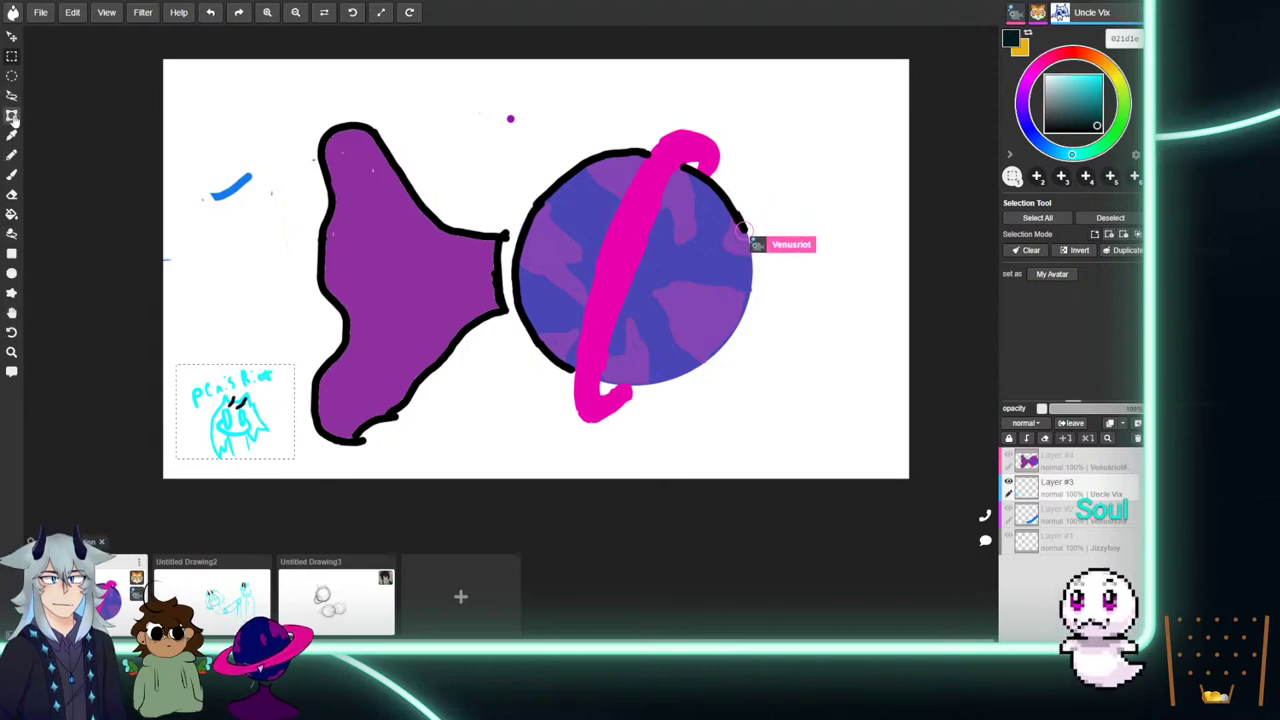
{"action": "left_click_drag", "start_coordinate": [243, 424], "coordinate": [214, 449]}
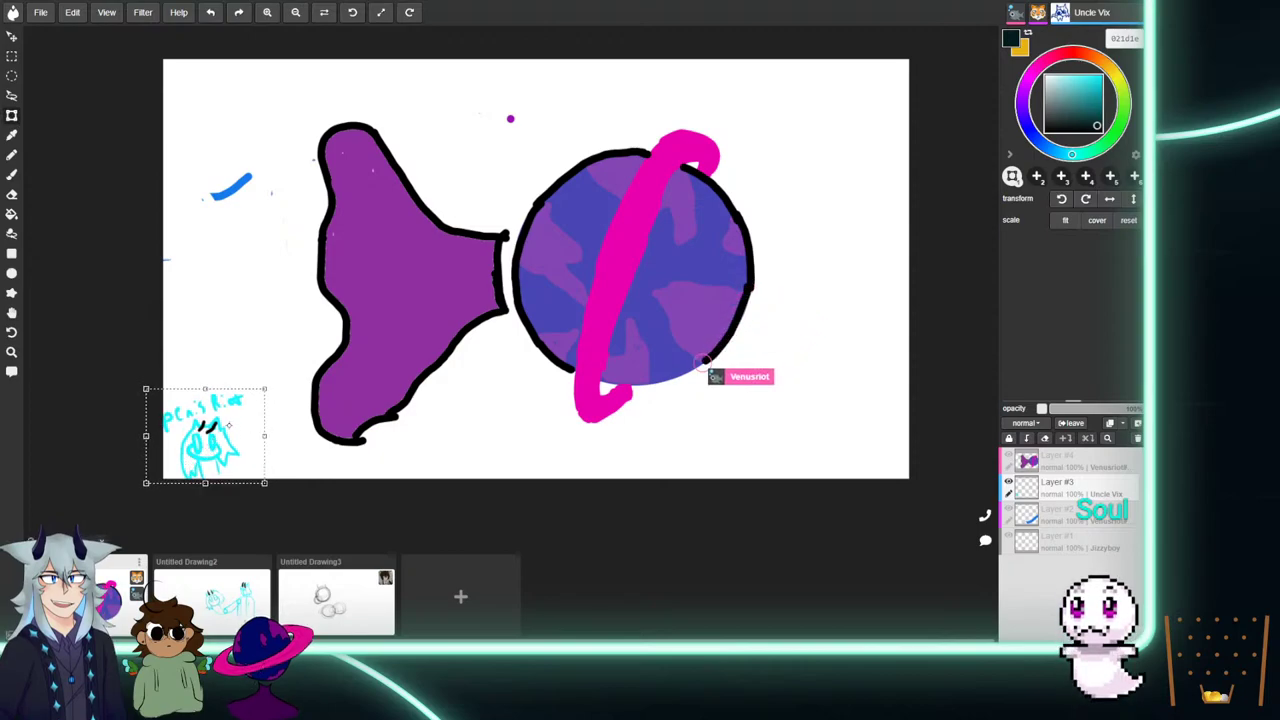
{"action": "left_click_drag", "start_coordinate": [146, 483], "coordinate": [155, 477]}
{"action": "mouse_move", "coordinate": [219, 439]}
{"action": "left_mouse_down"}
{"action": "mouse_move", "coordinate": [209, 444]}
{"action": "mouse_move", "coordinate": [230, 426]}
{"action": "left_mouse_up"}
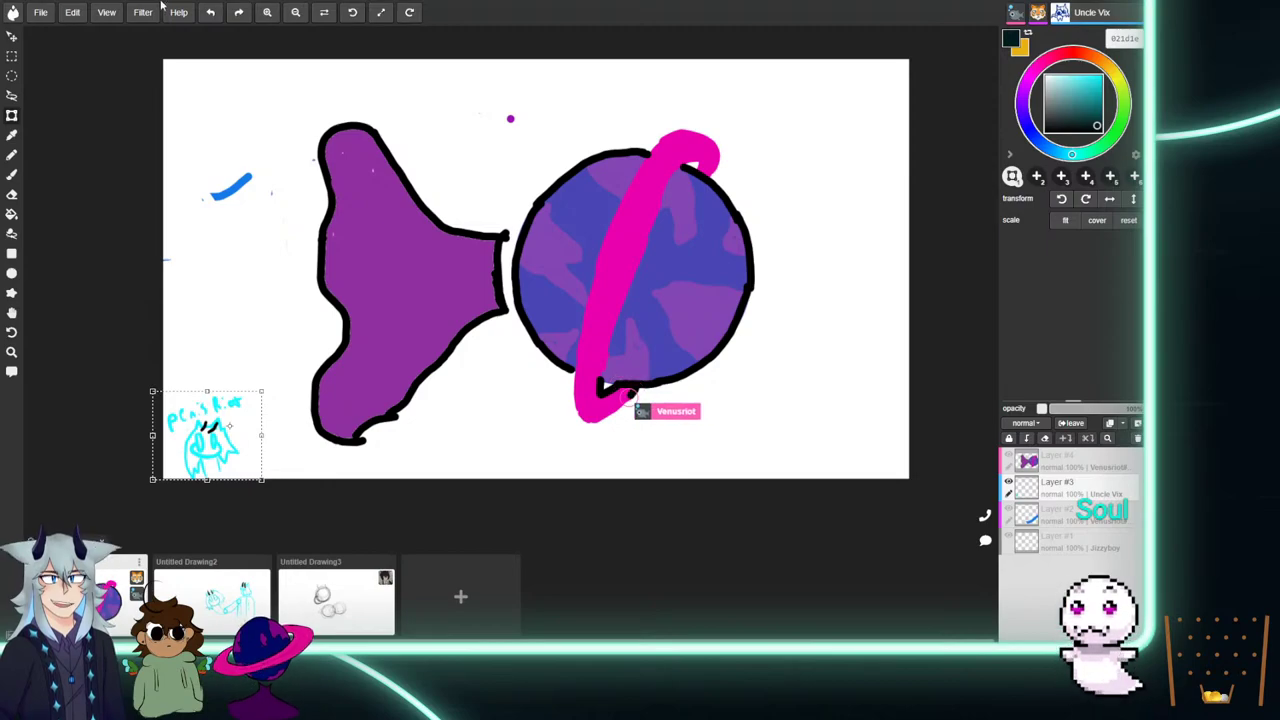
{"action": "left_click", "coordinate": [12, 36]}
{"action": "left_click_drag", "start_coordinate": [203, 432], "coordinate": [206, 431]}
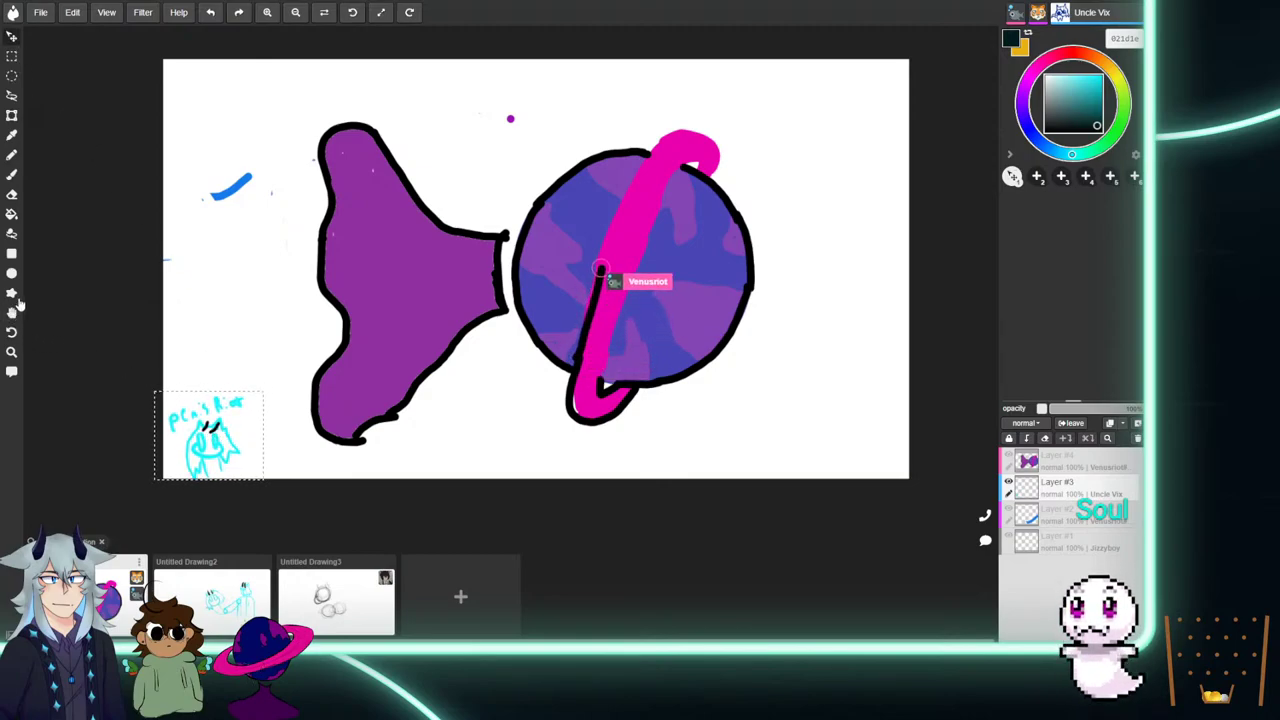
Clear the selection around the captioned head in the planet canvas's corner.
{"action": "left_click", "coordinate": [12, 116]}
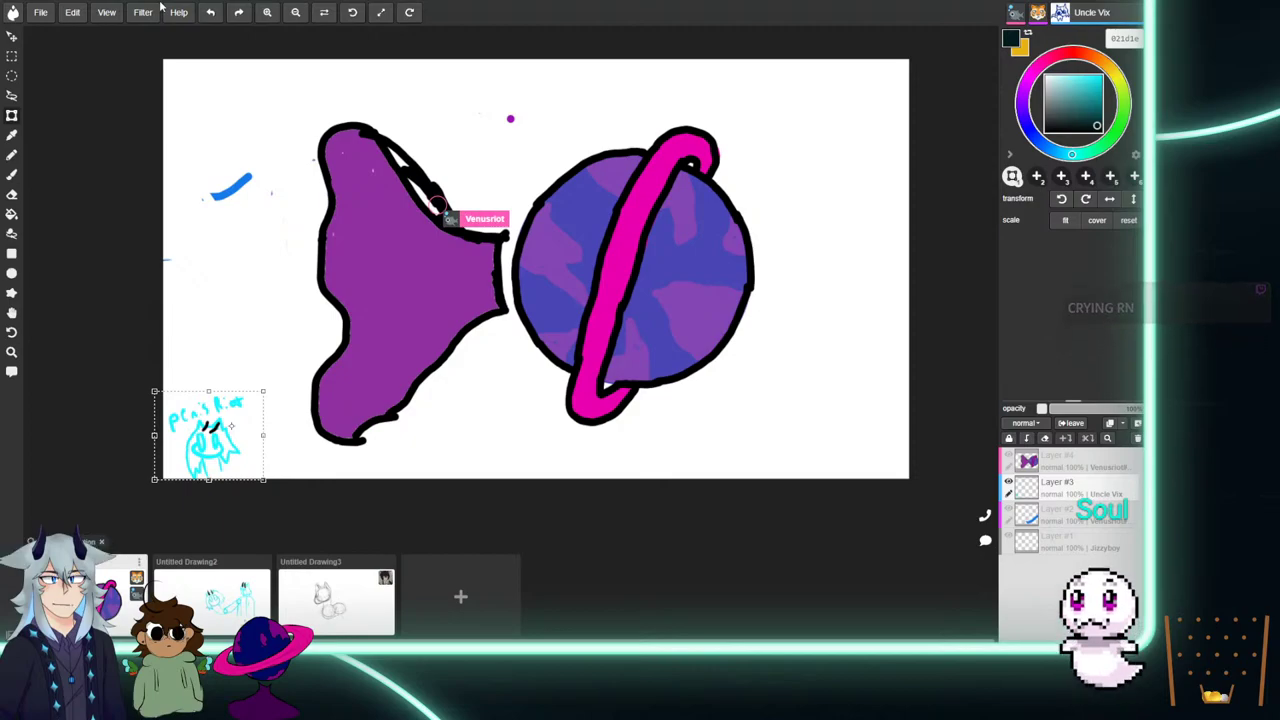
{"action": "left_click", "coordinate": [12, 334]}
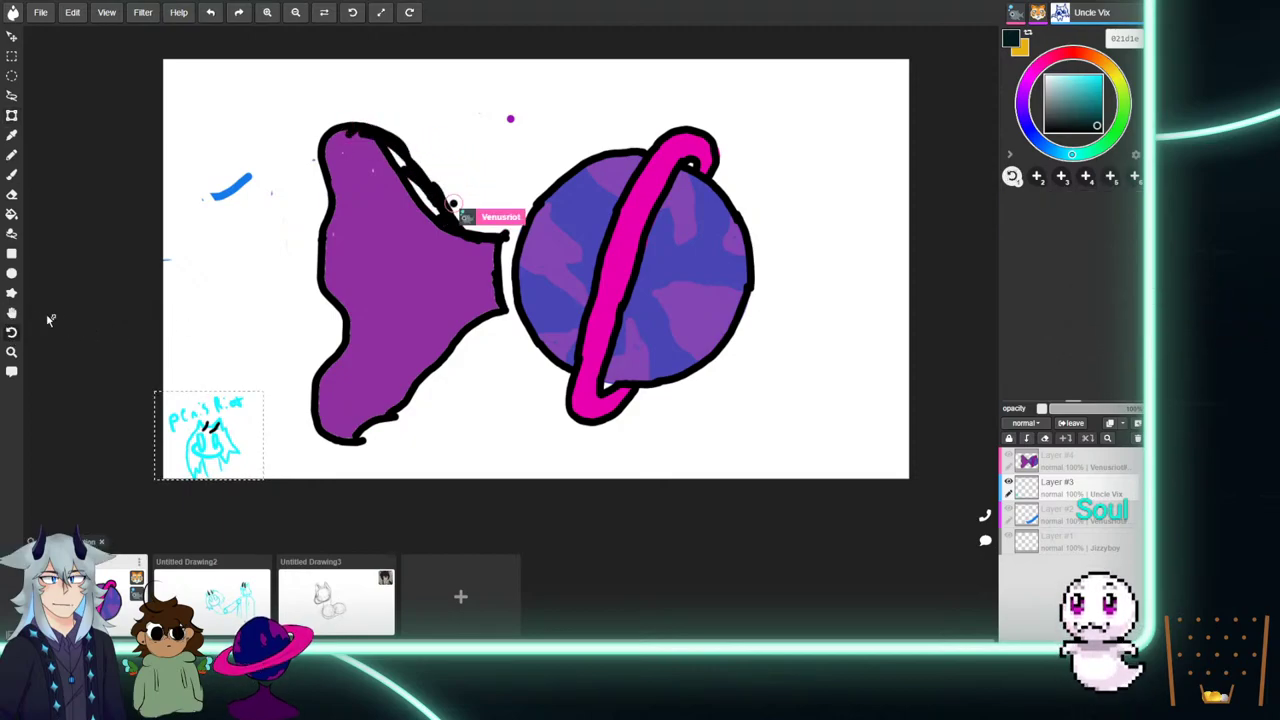
{"action": "left_click", "coordinate": [12, 57]}
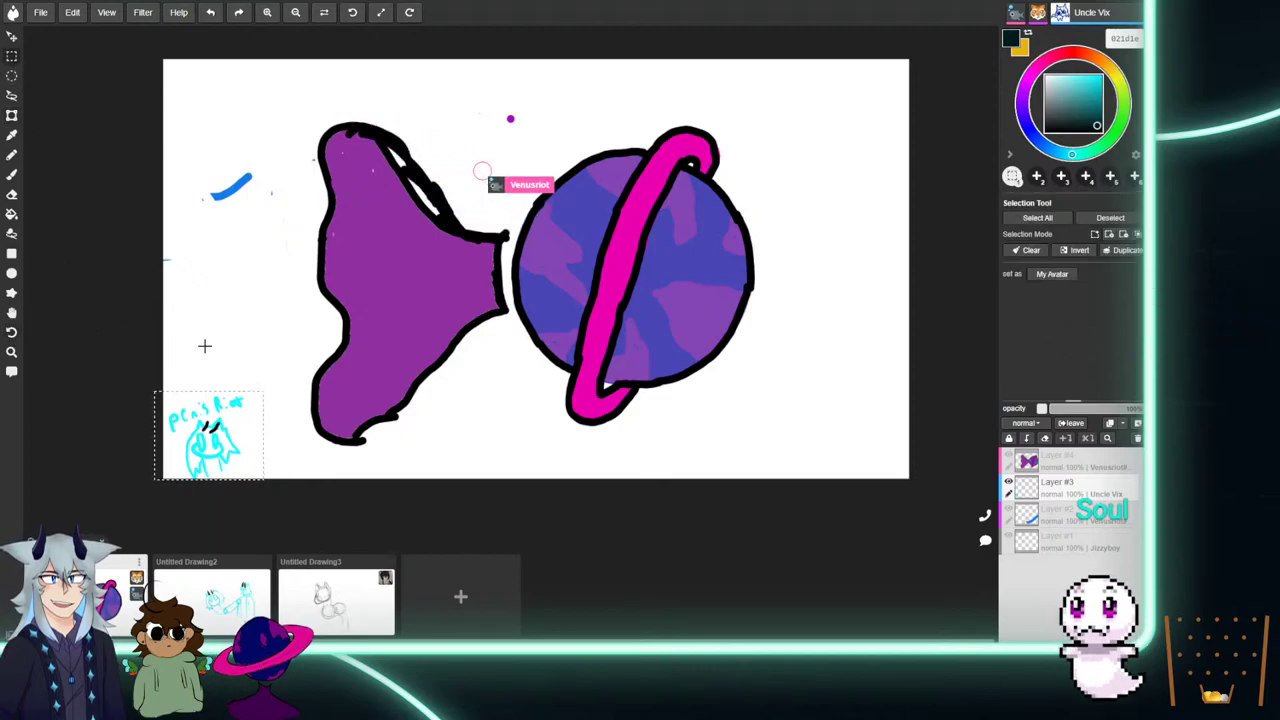
{"action": "left_click", "coordinate": [12, 37]}
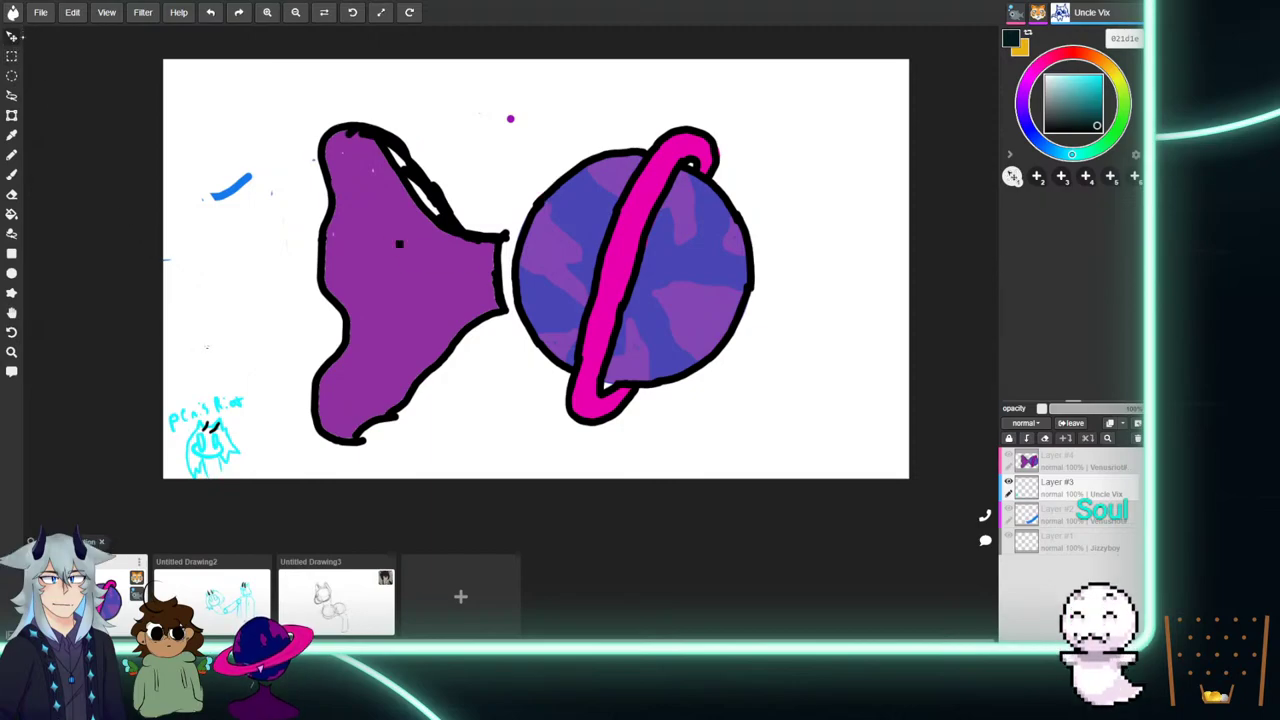
{"action": "left_click", "coordinate": [12, 116]}
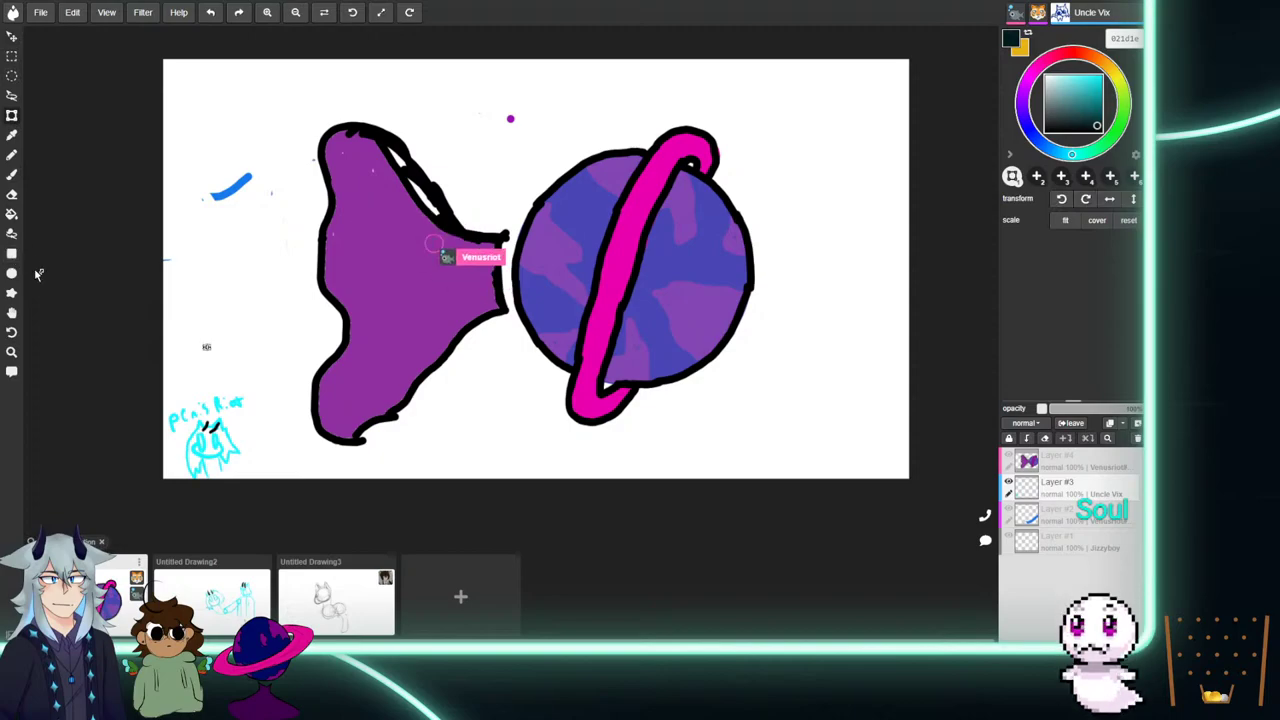
Look over the long-armed figure on Untitled Drawing2 and compare it with the planet canvas, ending on Untitled Drawing2.
{"action": "left_click", "coordinate": [197, 590]}
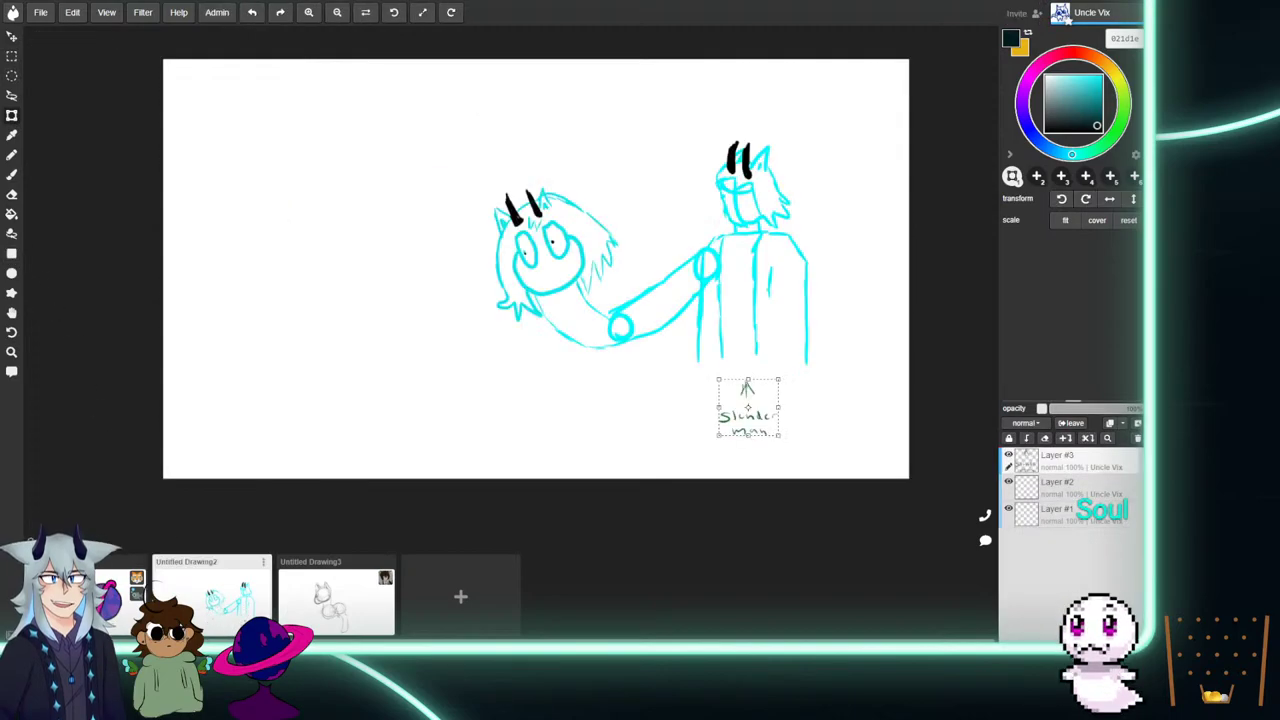
{"action": "left_click", "coordinate": [12, 156]}
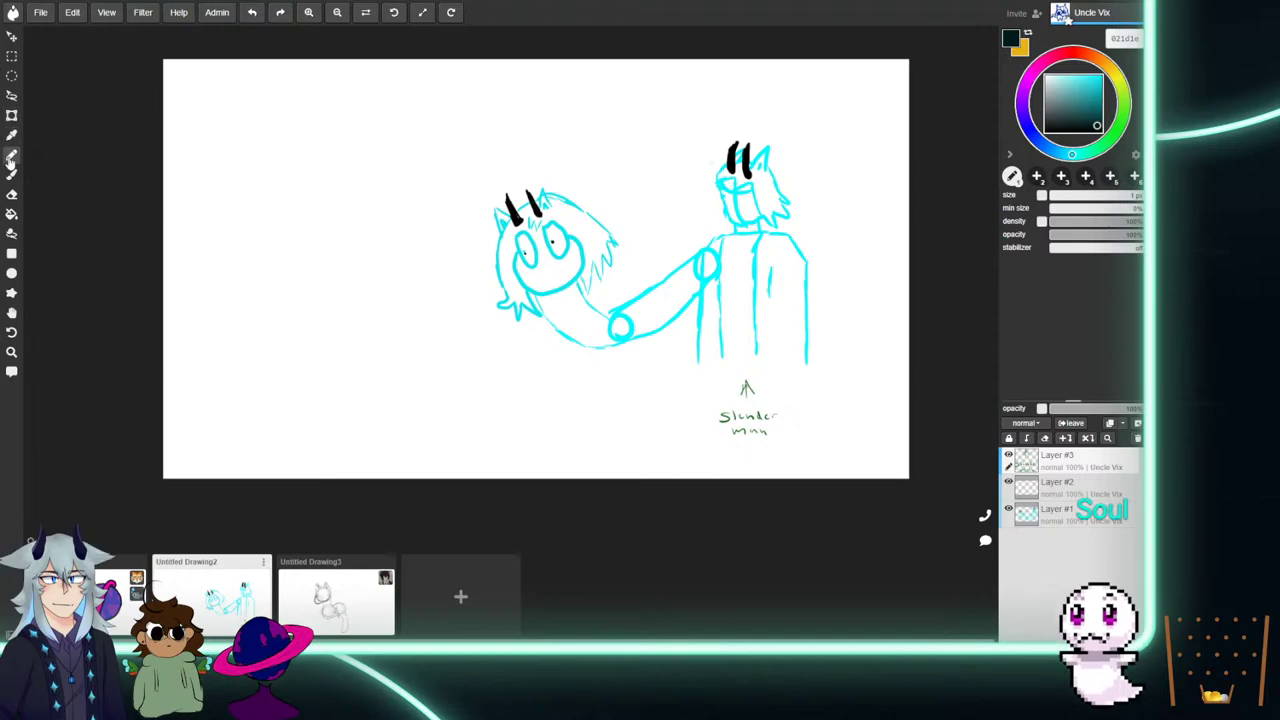
{"action": "left_click", "coordinate": [12, 312]}
{"action": "left_click_drag", "start_coordinate": [272, 155], "coordinate": [252, 236]}
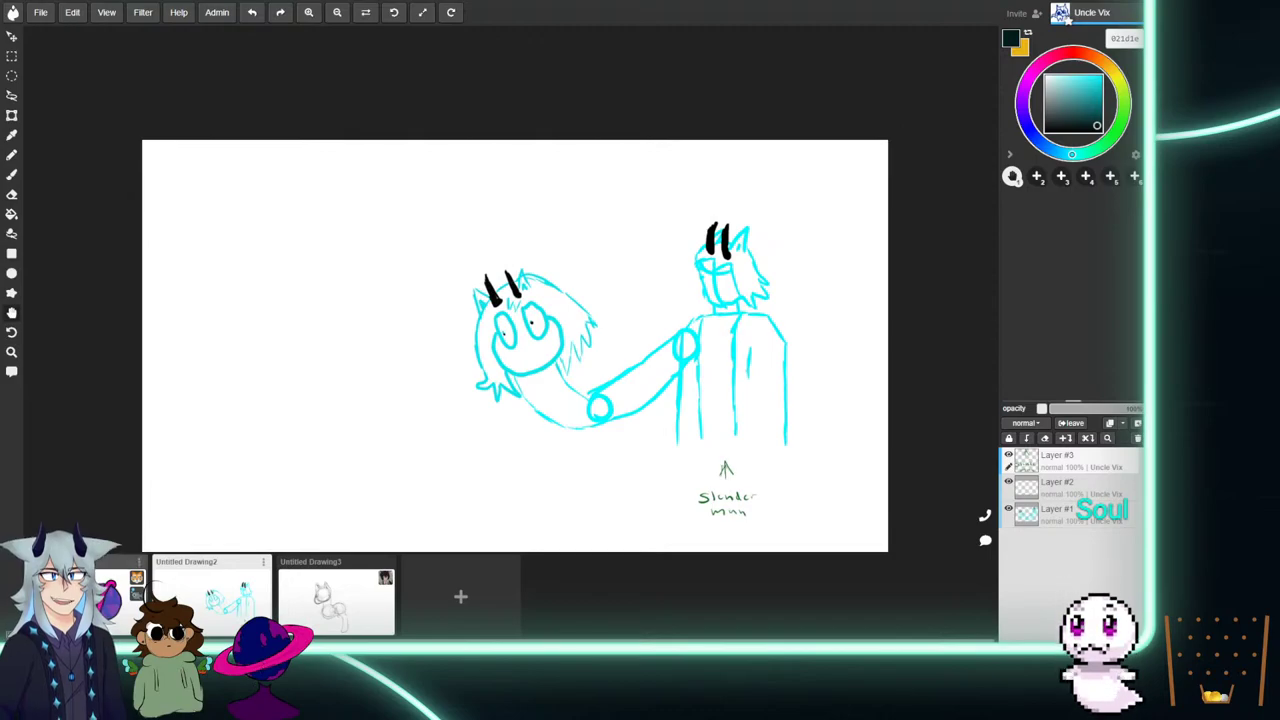
{"action": "left_click", "coordinate": [112, 595]}
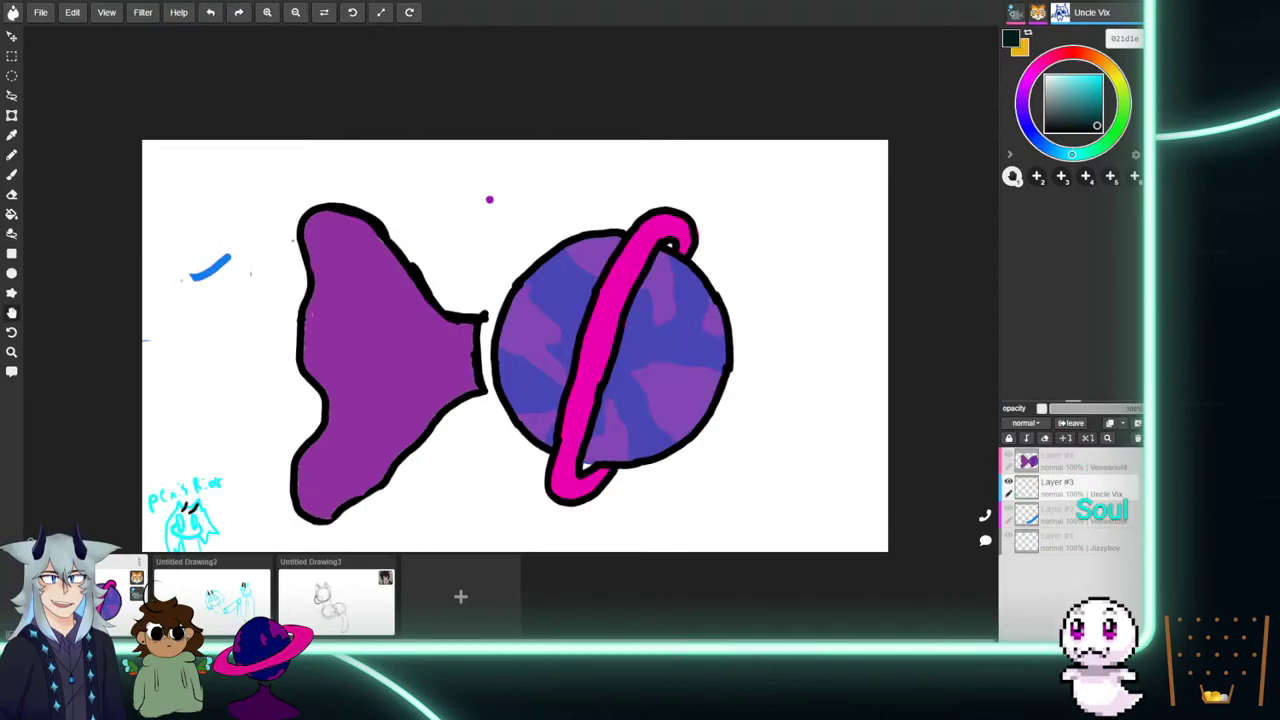
{"action": "left_click", "coordinate": [15, 168]}
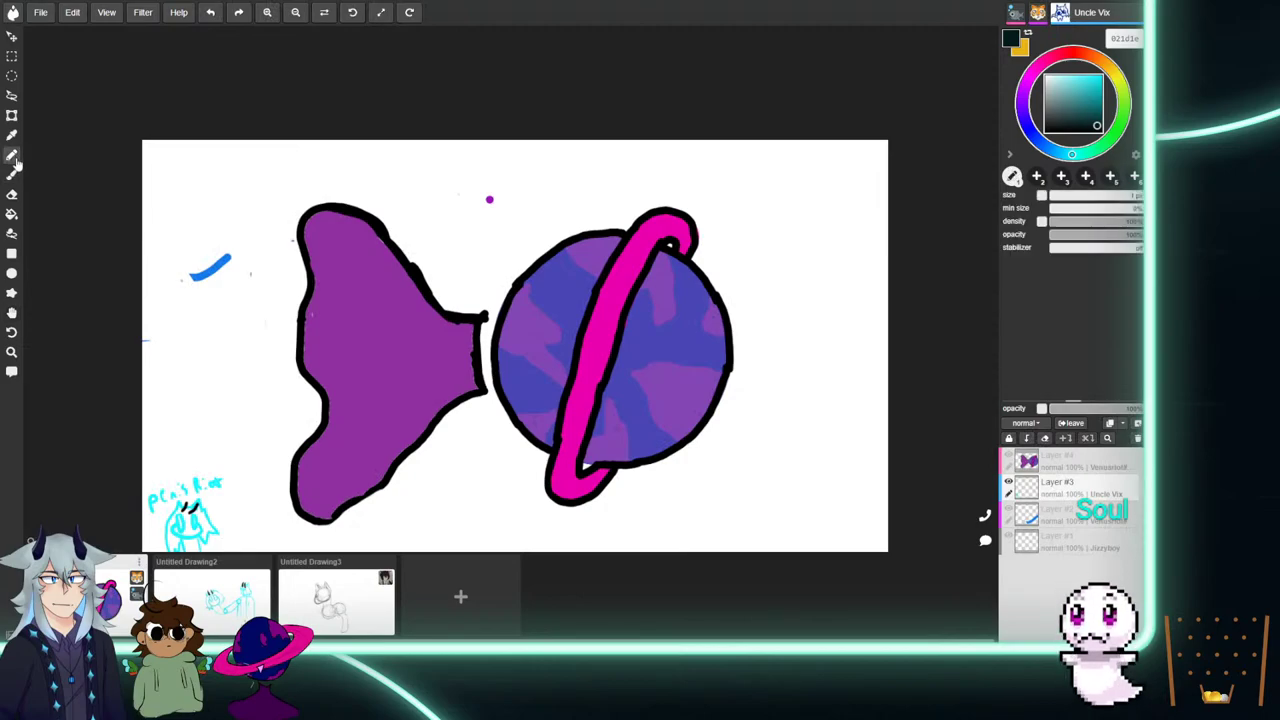
{"action": "left_click", "coordinate": [236, 600]}
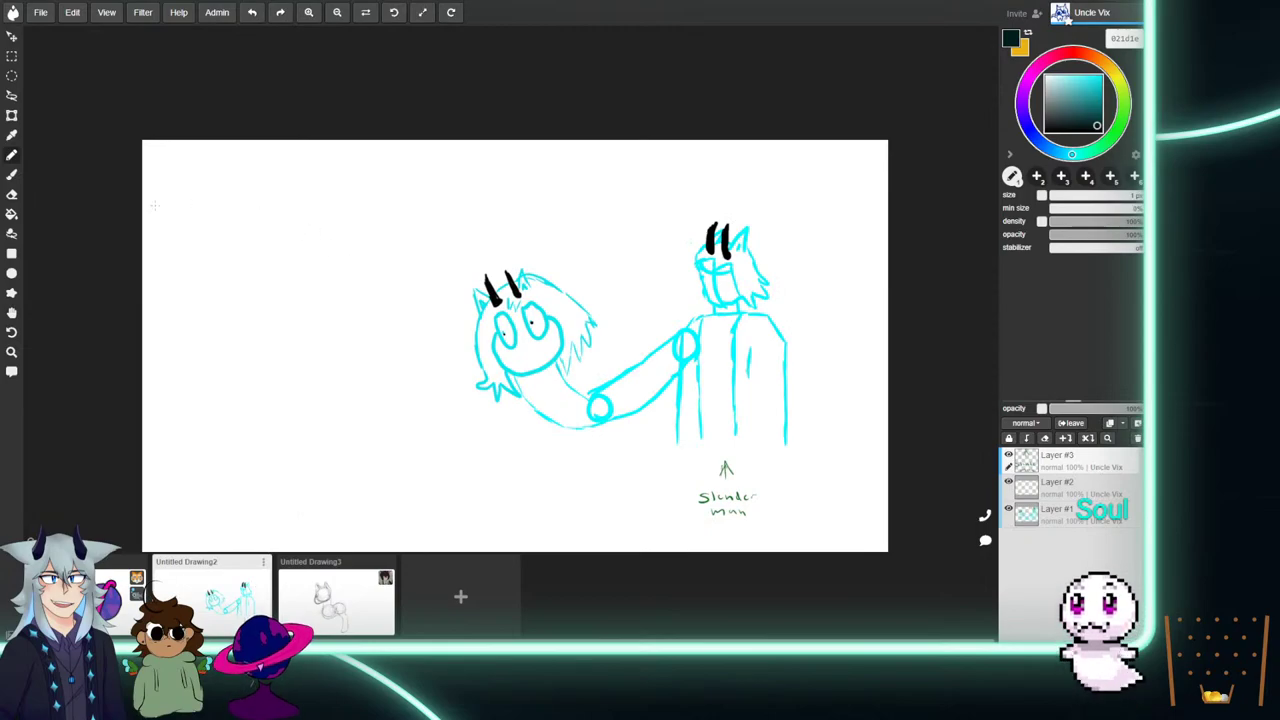
{"action": "left_click", "coordinate": [13, 314]}
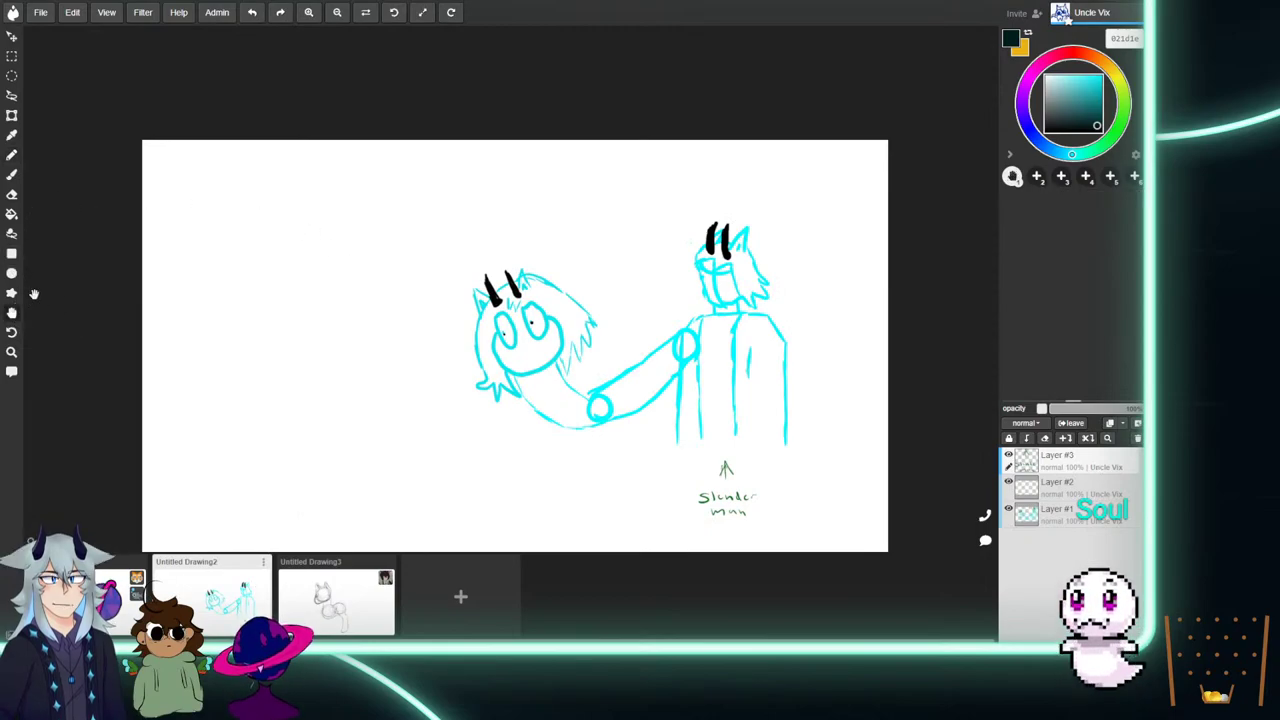
Create a new drawing, place it directly before Untitled Drawing2 in the drawing order and open it.
{"action": "left_click", "coordinate": [490, 606]}
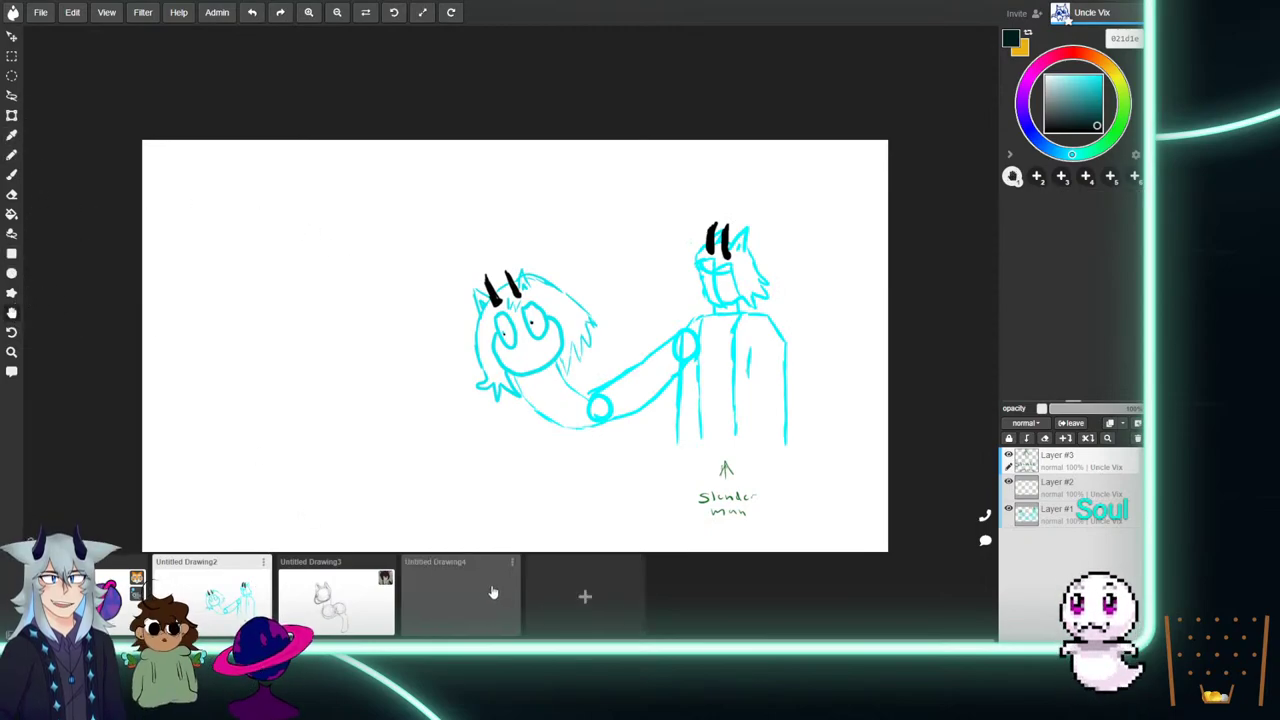
{"action": "left_click_drag", "start_coordinate": [443, 582], "coordinate": [210, 600]}
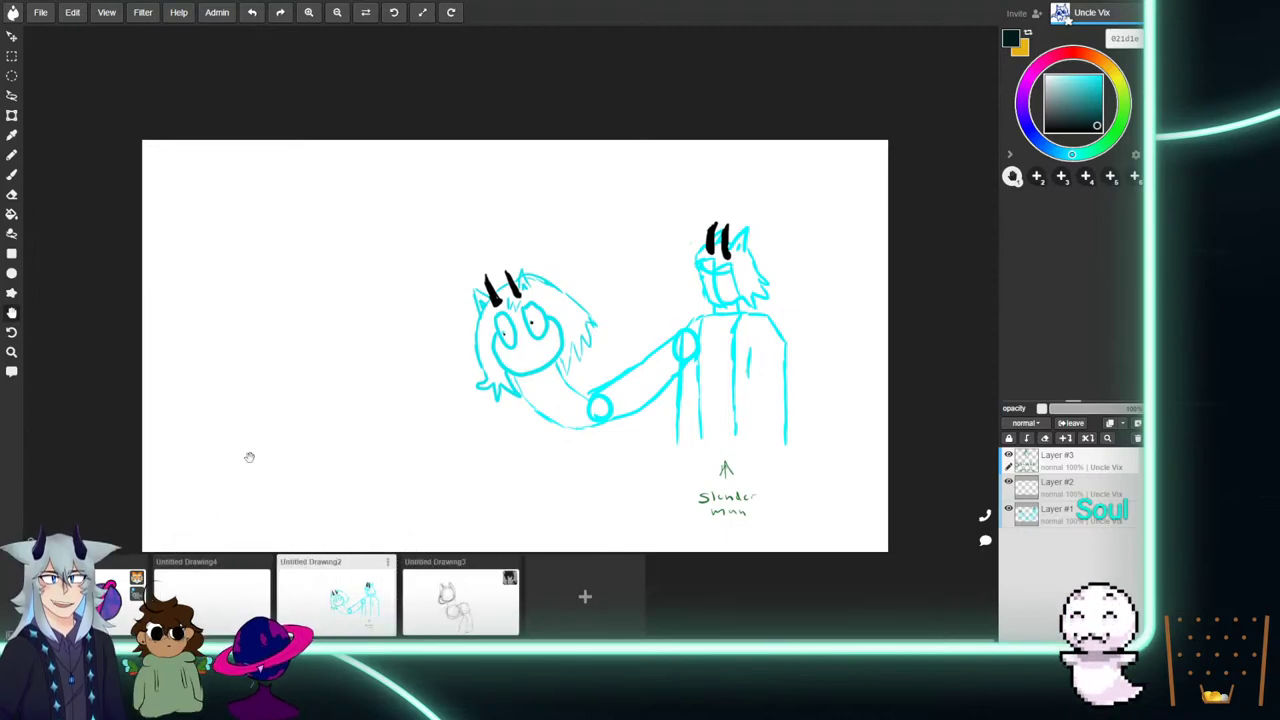
{"action": "left_click", "coordinate": [234, 606]}
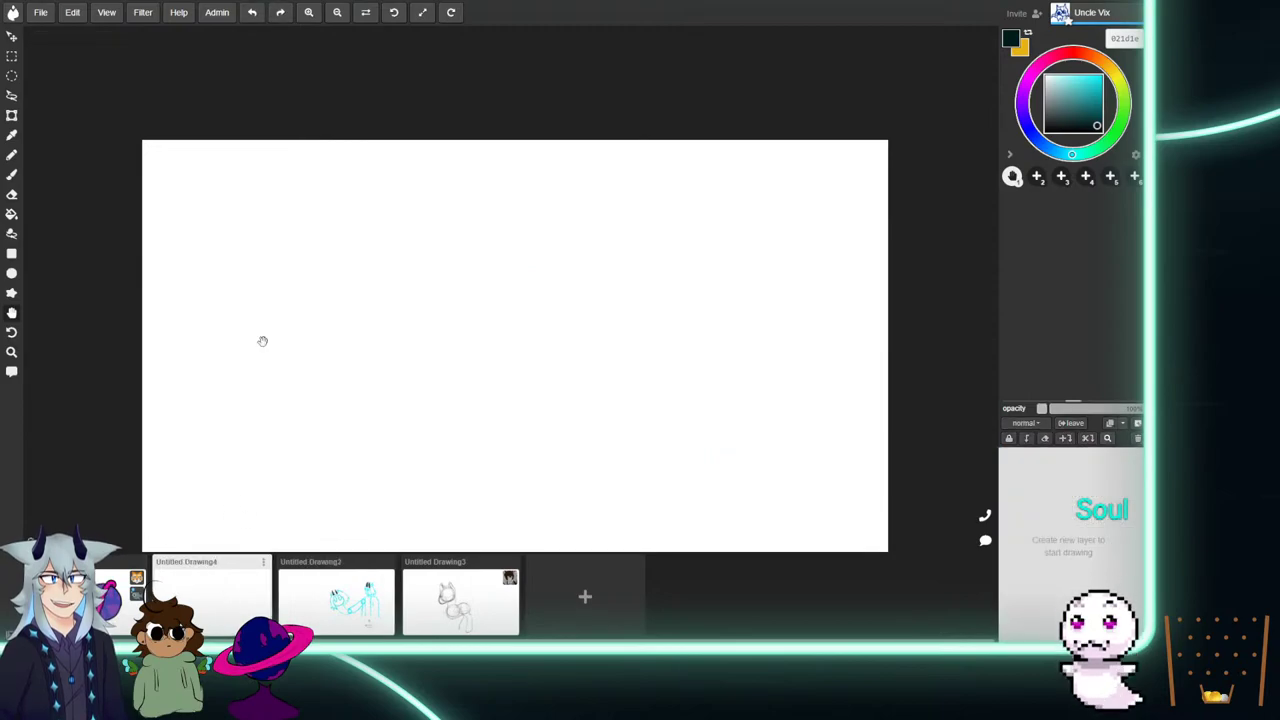
Set the pencil to cyan 00f9ff at 27 px and draw two oval eyes joined by a wide smile on the blank canvas's right half.
{"action": "left_click", "coordinate": [12, 155]}
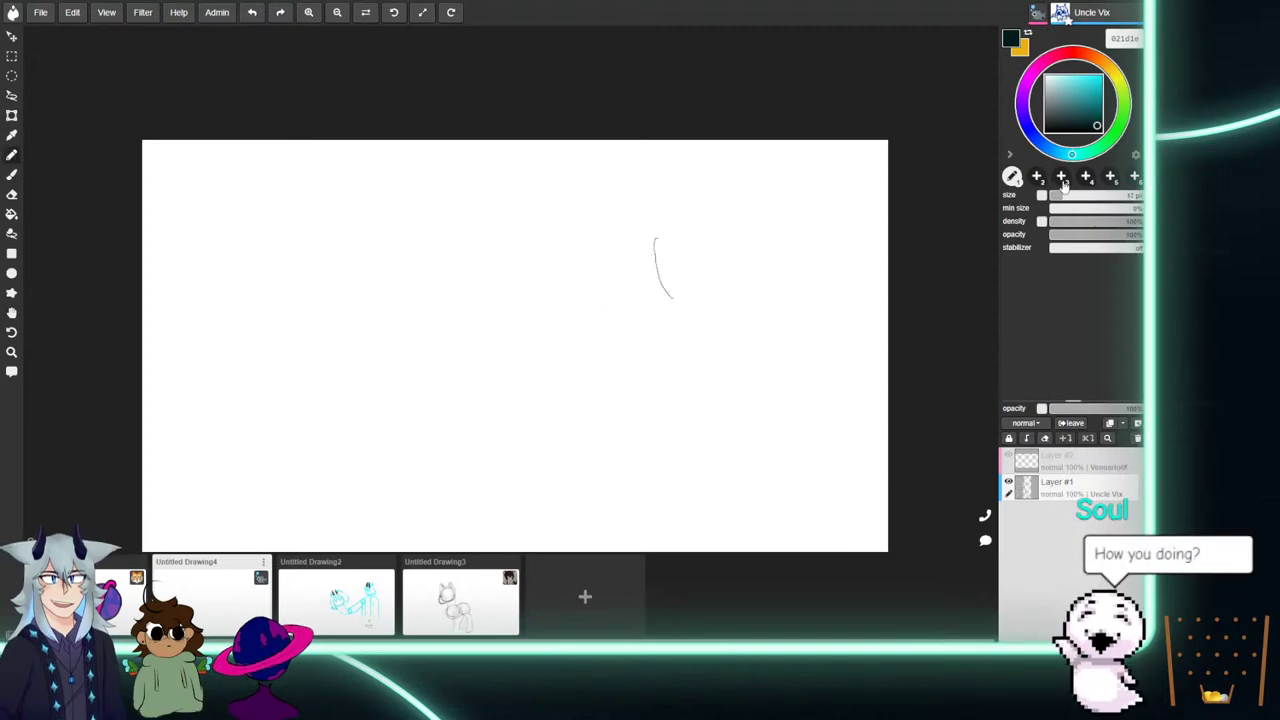
{"action": "left_click_drag", "start_coordinate": [657, 240], "coordinate": [672, 297]}
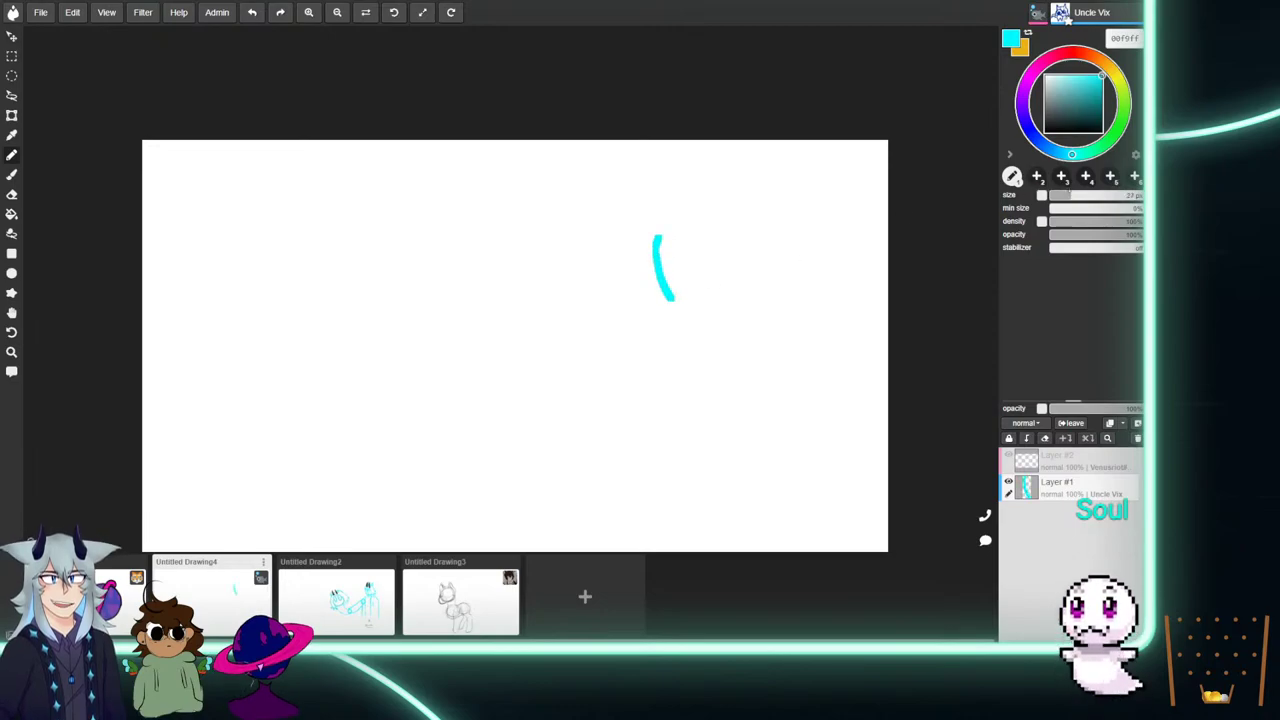
{"action": "left_click", "coordinate": [658, 236]}
{"action": "left_click_drag", "start_coordinate": [654, 234], "coordinate": [676, 289]}
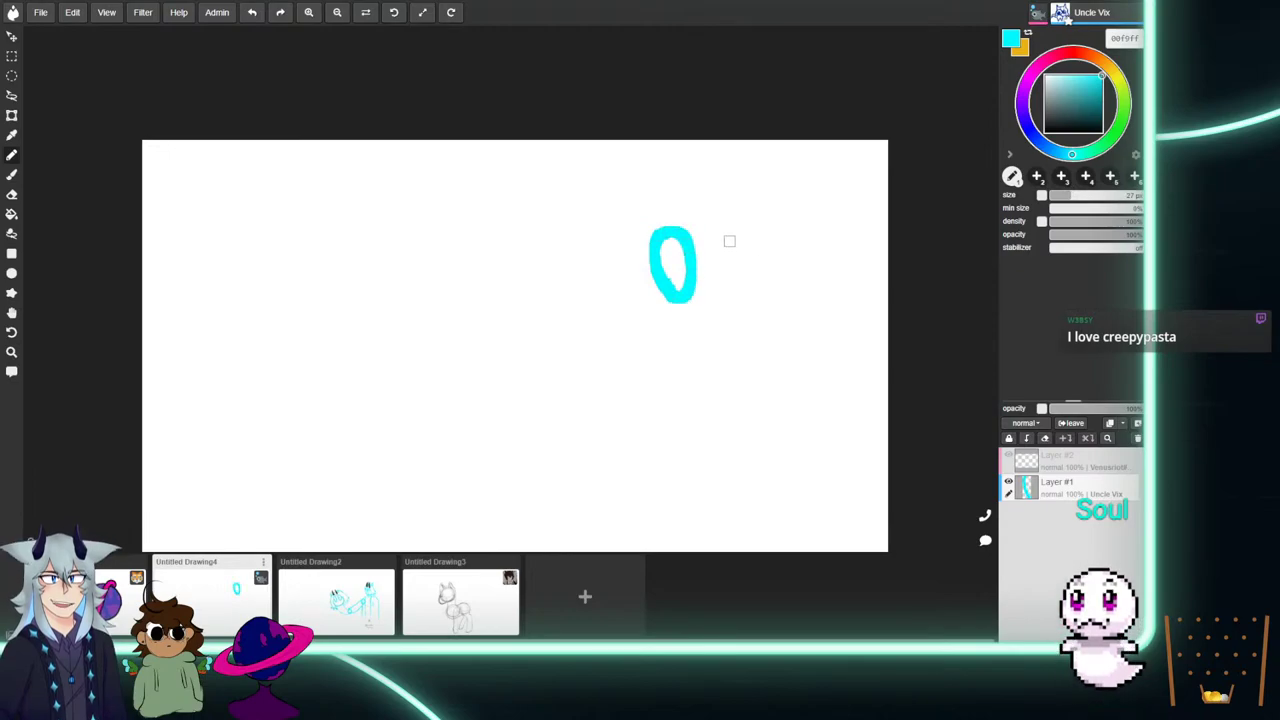
{"action": "mouse_move", "coordinate": [728, 223]}
{"action": "left_mouse_down"}
{"action": "mouse_move", "coordinate": [721, 271]}
{"action": "mouse_move", "coordinate": [763, 259]}
{"action": "left_mouse_up"}
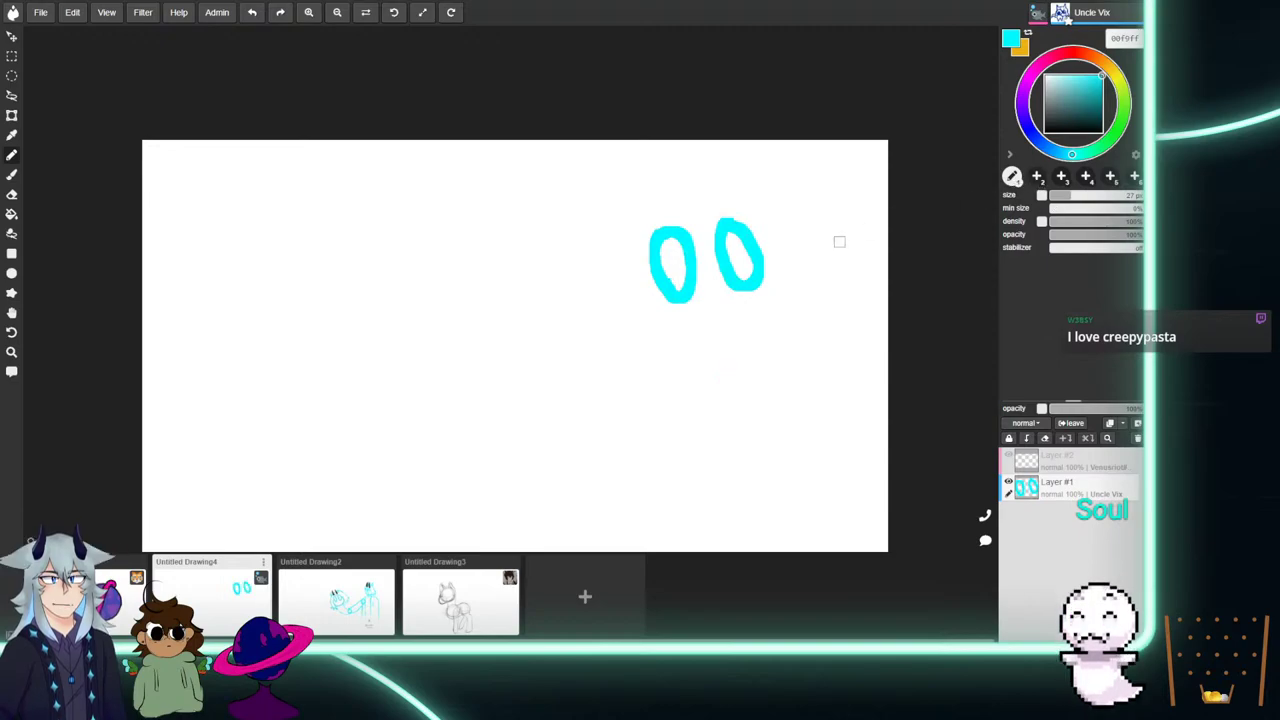
{"action": "mouse_move", "coordinate": [655, 265]}
{"action": "left_mouse_down"}
{"action": "mouse_move", "coordinate": [641, 296]}
{"action": "mouse_move", "coordinate": [690, 340]}
{"action": "mouse_move", "coordinate": [767, 336]}
{"action": "left_mouse_up"}
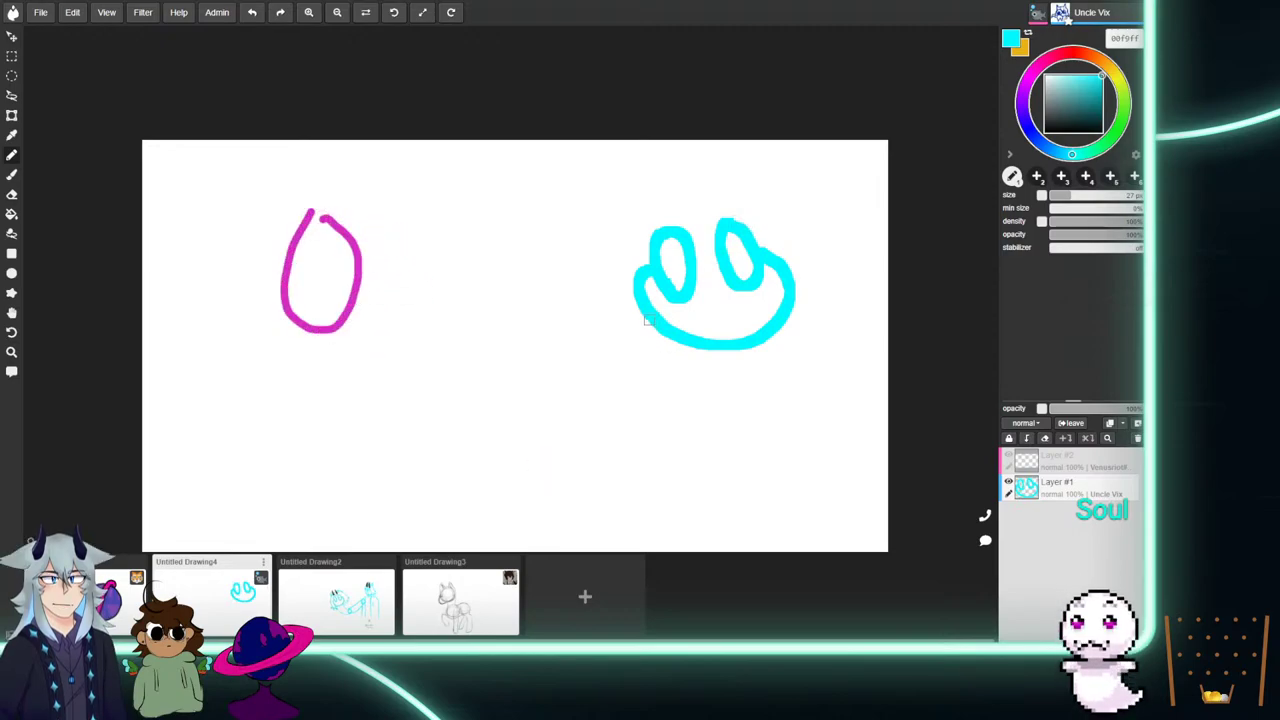
Outline the cyan head around the smiling face with jagged hair on both sides and two pointed cat ears with inner marks.
{"action": "mouse_move", "coordinate": [652, 338]}
{"action": "left_mouse_down"}
{"action": "mouse_move", "coordinate": [658, 375]}
{"action": "mouse_move", "coordinate": [623, 338]}
{"action": "mouse_move", "coordinate": [602, 361]}
{"action": "mouse_move", "coordinate": [597, 352]}
{"action": "mouse_move", "coordinate": [605, 172]}
{"action": "mouse_move", "coordinate": [646, 208]}
{"action": "mouse_move", "coordinate": [625, 233]}
{"action": "mouse_move", "coordinate": [622, 201]}
{"action": "left_mouse_up"}
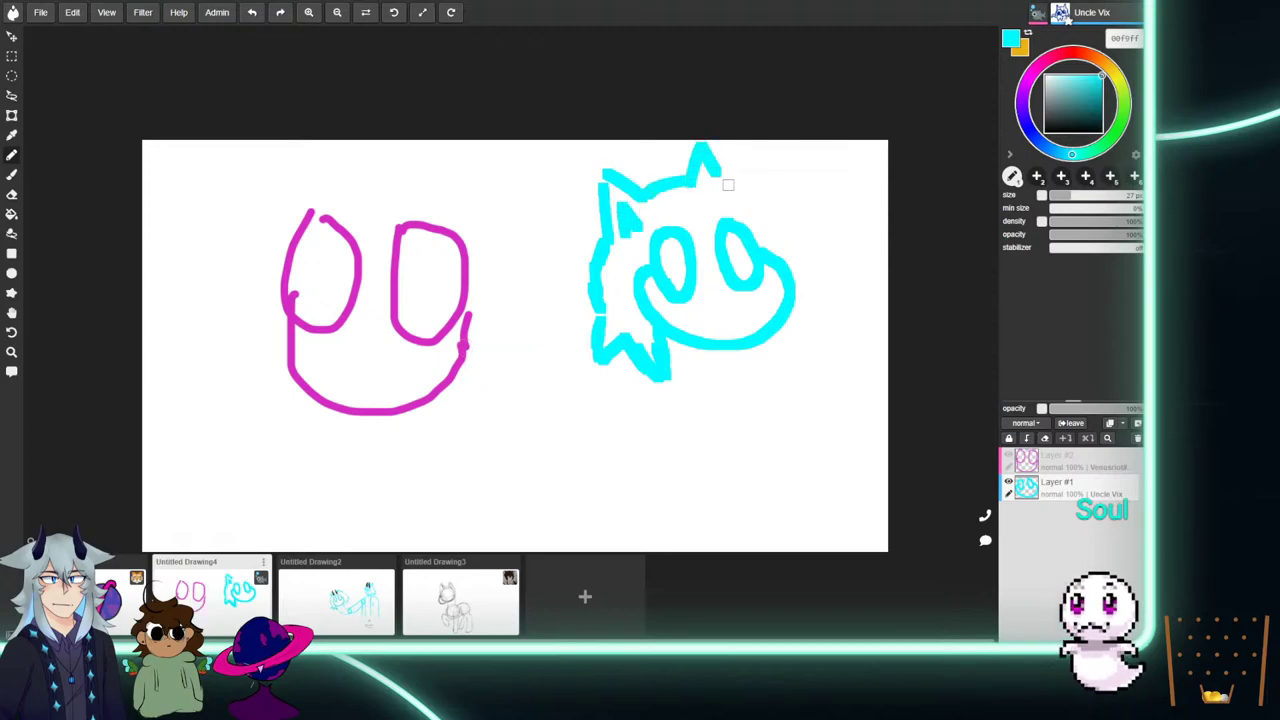
{"action": "mouse_move", "coordinate": [716, 173]}
{"action": "left_mouse_down"}
{"action": "mouse_move", "coordinate": [777, 196]}
{"action": "mouse_move", "coordinate": [842, 296]}
{"action": "left_mouse_up"}
{"action": "mouse_move", "coordinate": [805, 340]}
{"action": "left_mouse_down"}
{"action": "mouse_move", "coordinate": [816, 347]}
{"action": "mouse_move", "coordinate": [844, 318]}
{"action": "mouse_move", "coordinate": [834, 296]}
{"action": "left_mouse_up"}
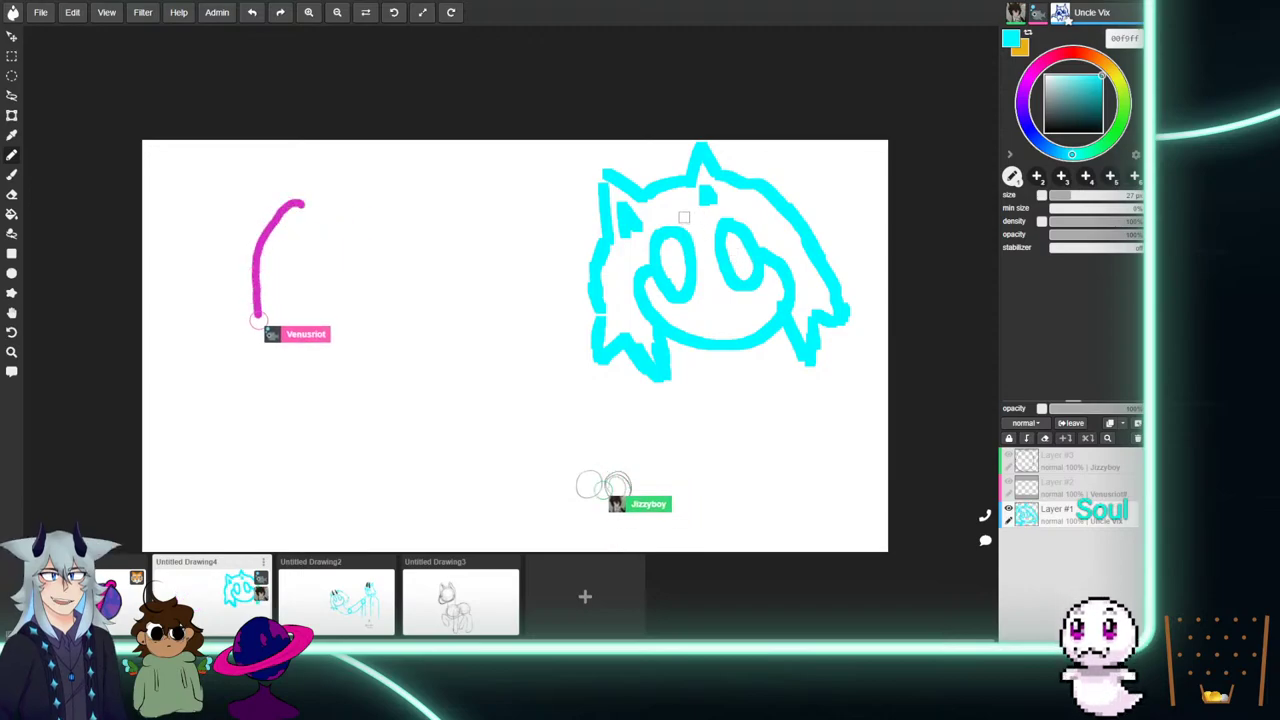
Add a jagged cyan hair tuft on the forehead and draw two black 000000 horns on the cat-eared head.
{"action": "left_click_drag", "start_coordinate": [697, 237], "coordinate": [680, 214]}
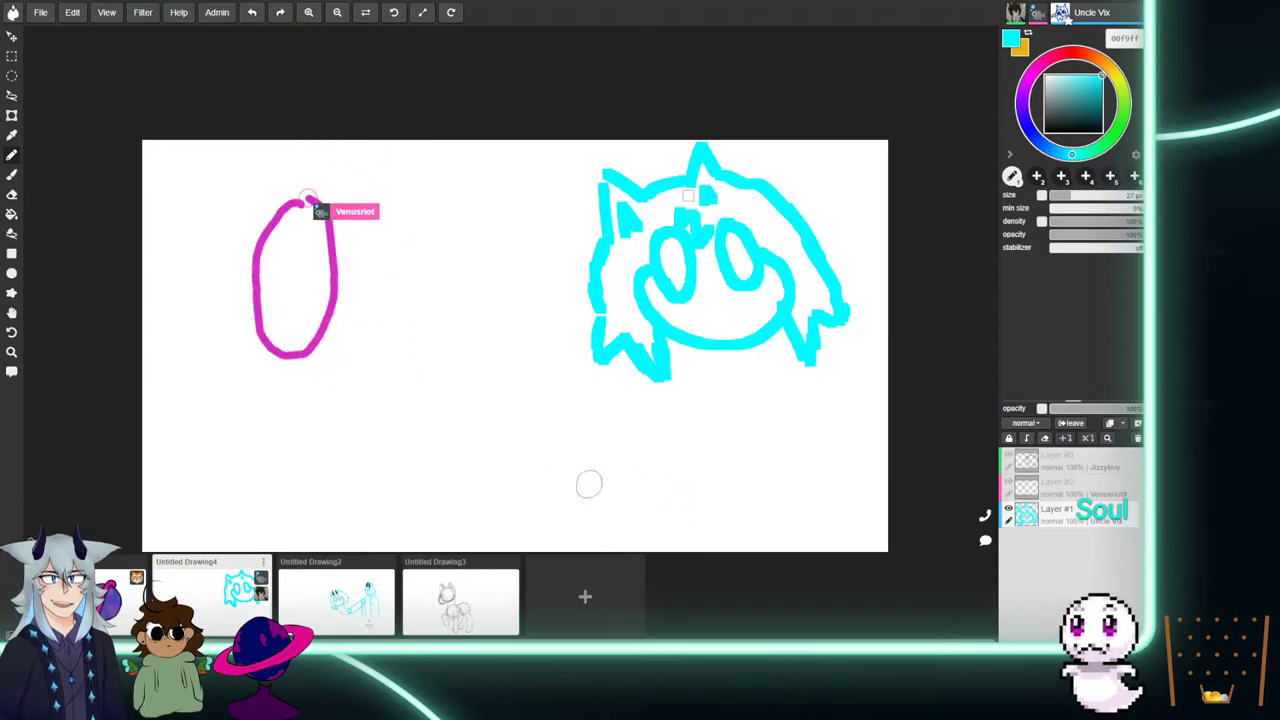
{"action": "left_click_drag", "start_coordinate": [1060, 128], "coordinate": [1101, 132]}
{"action": "mouse_move", "coordinate": [662, 220]}
{"action": "left_mouse_down"}
{"action": "mouse_move", "coordinate": [640, 170]}
{"action": "mouse_move", "coordinate": [660, 210]}
{"action": "left_mouse_up"}
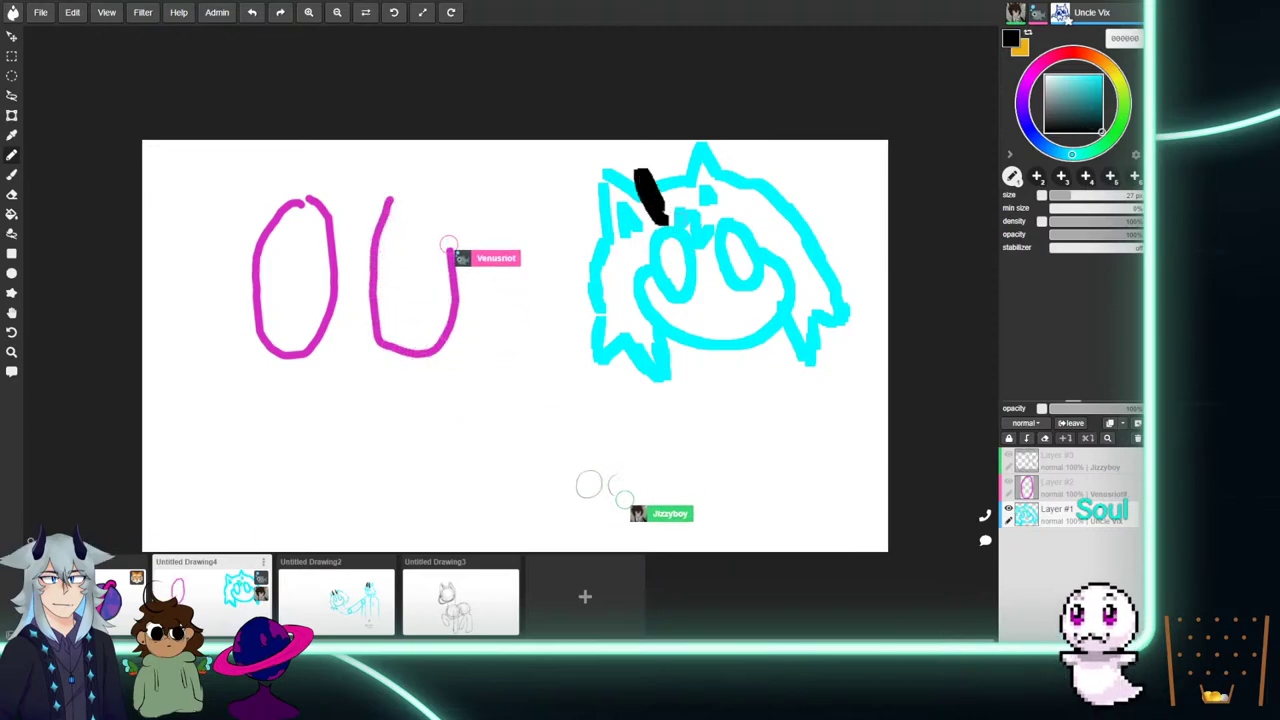
{"action": "left_click_drag", "start_coordinate": [688, 168], "coordinate": [700, 208]}
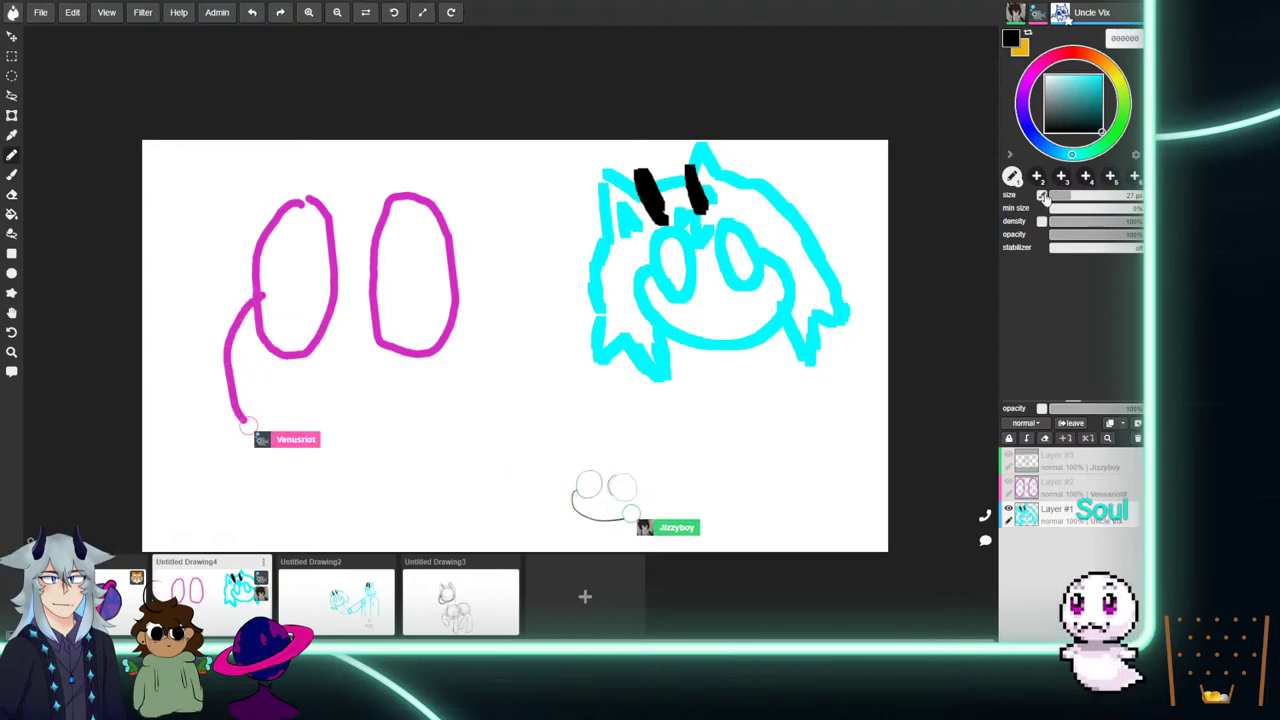
Draw a small black spot beside the head, switch to the 23 px brush, refine the horns and fill in the spot.
{"action": "left_click_drag", "start_coordinate": [841, 218], "coordinate": [850, 208]}
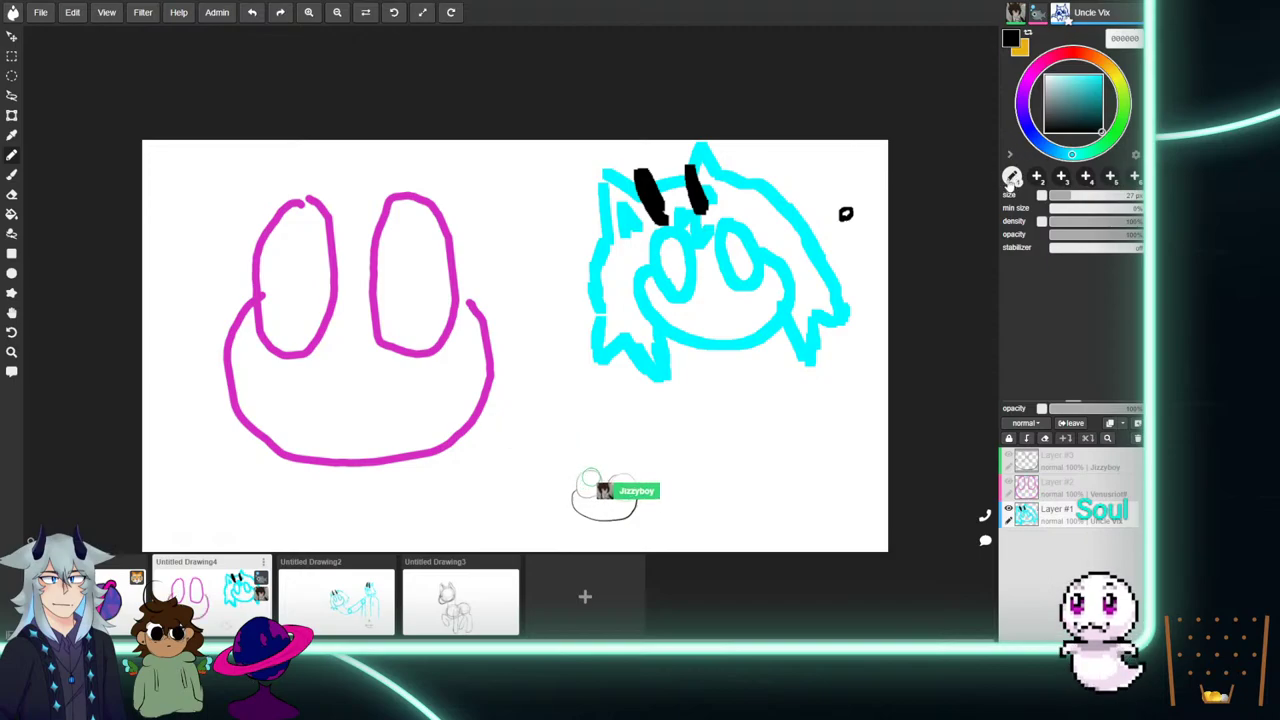
{"action": "left_click", "coordinate": [12, 140]}
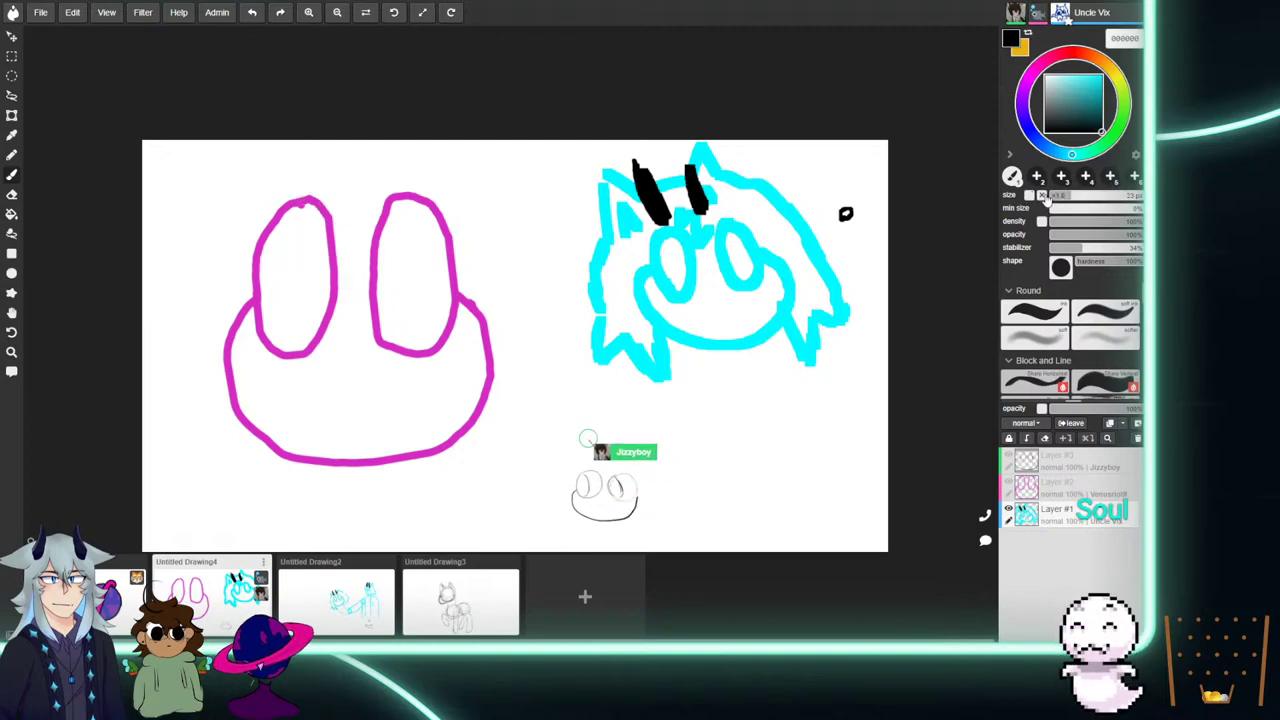
{"action": "left_click_drag", "start_coordinate": [705, 208], "coordinate": [689, 170]}
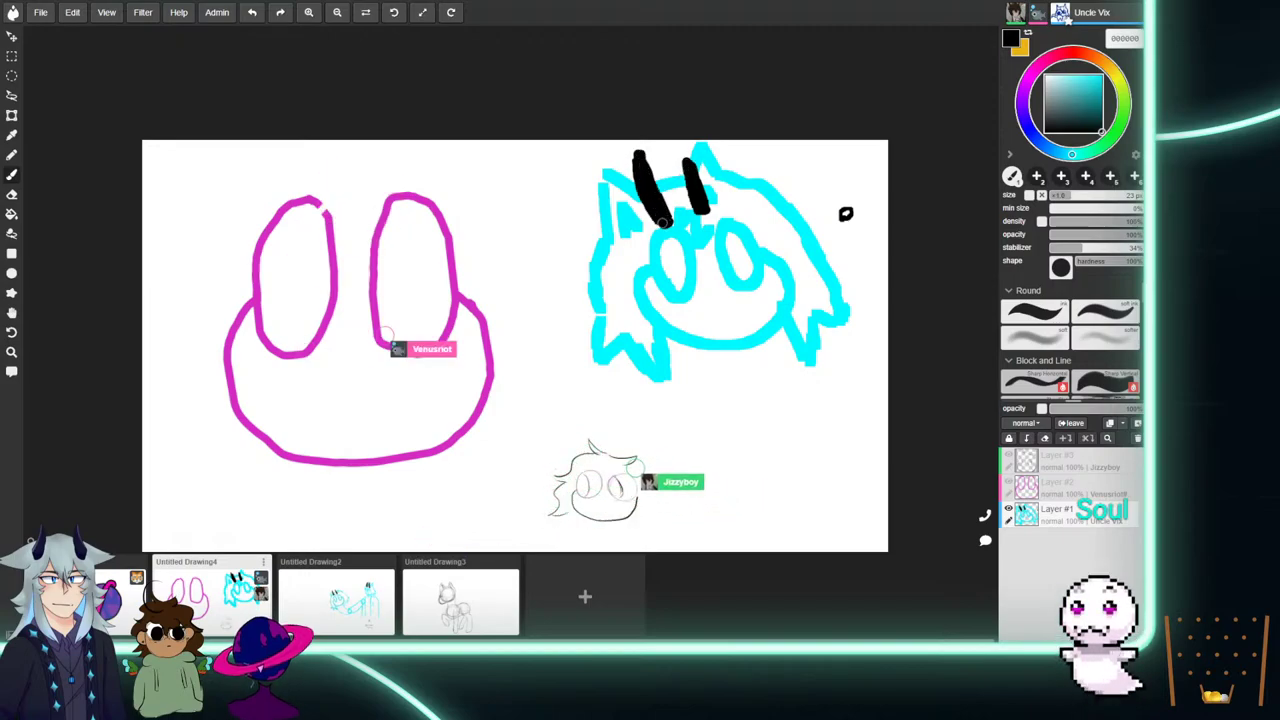
{"action": "left_click", "coordinate": [846, 214]}
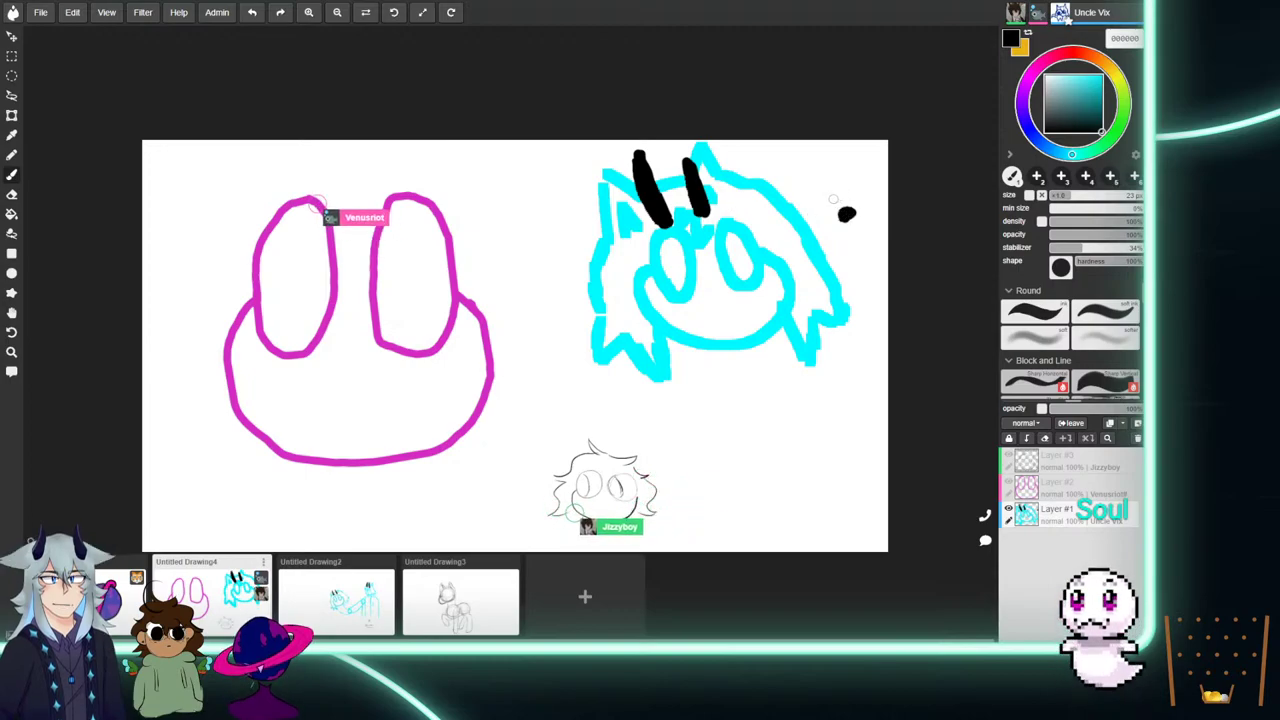
Draw a black arrow pointing at the small curly-haired doodle and handwrite "fuckin skill havin ass" beside it.
{"action": "left_click_drag", "start_coordinate": [688, 415], "coordinate": [662, 448]}
{"action": "left_click_drag", "start_coordinate": [658, 428], "coordinate": [683, 464]}
{"action": "mouse_move", "coordinate": [697, 403]}
{"action": "left_mouse_down"}
{"action": "mouse_move", "coordinate": [739, 393]}
{"action": "mouse_move", "coordinate": [742, 379]}
{"action": "mouse_move", "coordinate": [801, 386]}
{"action": "left_mouse_up"}
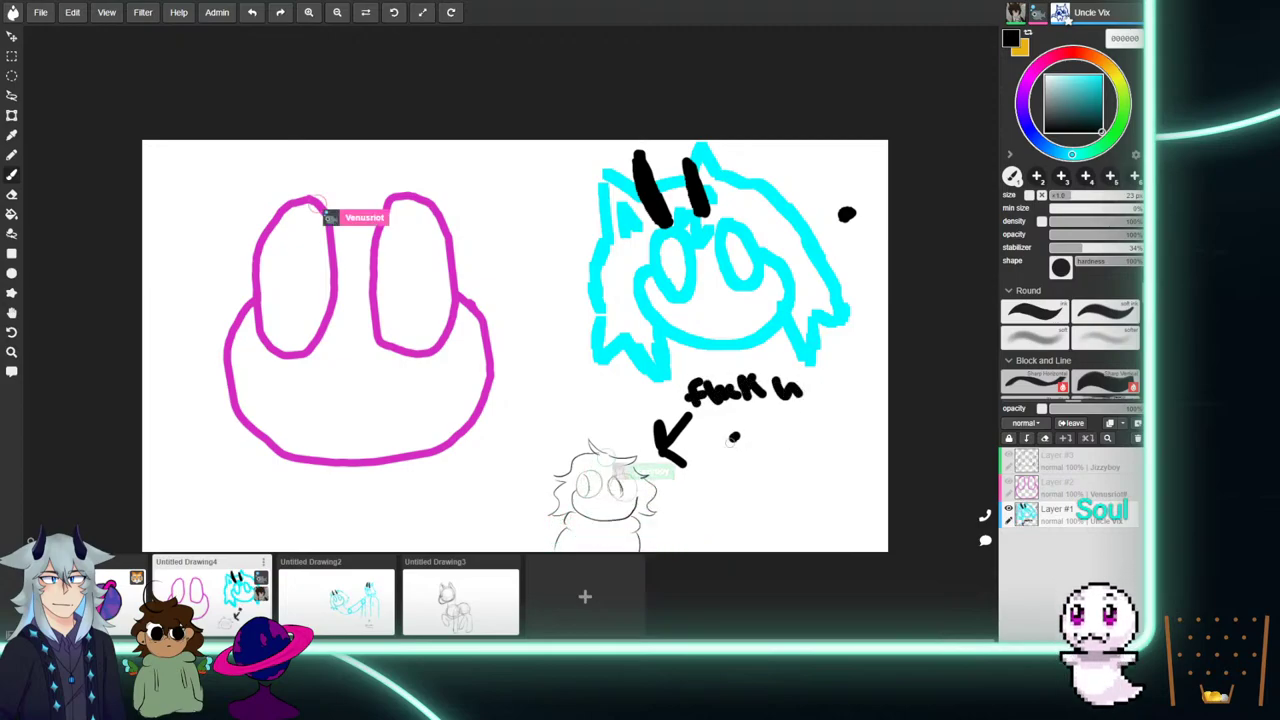
{"action": "mouse_move", "coordinate": [766, 436]}
{"action": "left_mouse_down"}
{"action": "mouse_move", "coordinate": [770, 457]}
{"action": "mouse_move", "coordinate": [797, 456]}
{"action": "left_mouse_up"}
{"action": "left_click", "coordinate": [781, 437]}
{"action": "left_click_drag", "start_coordinate": [805, 437], "coordinate": [809, 454]}
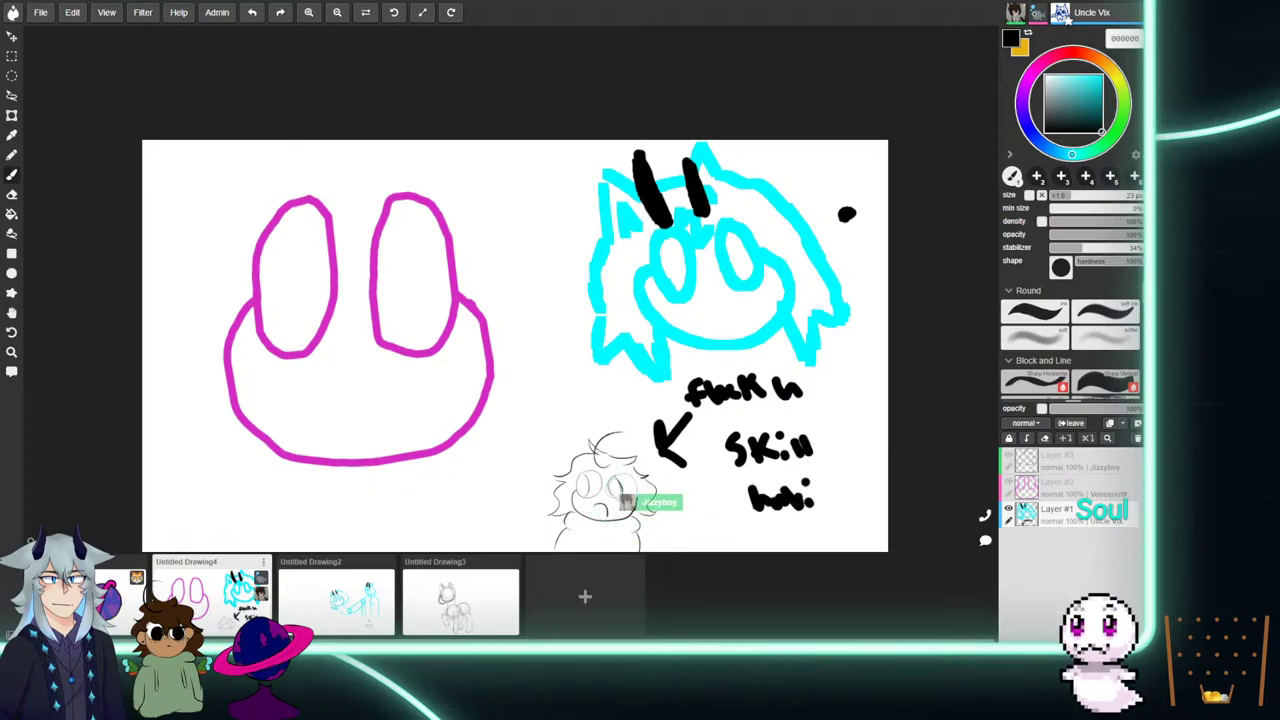
{"action": "left_click_drag", "start_coordinate": [818, 509], "coordinate": [833, 492]}
{"action": "left_click_drag", "start_coordinate": [786, 532], "coordinate": [780, 542]}
{"action": "left_click_drag", "start_coordinate": [814, 526], "coordinate": [798, 546]}
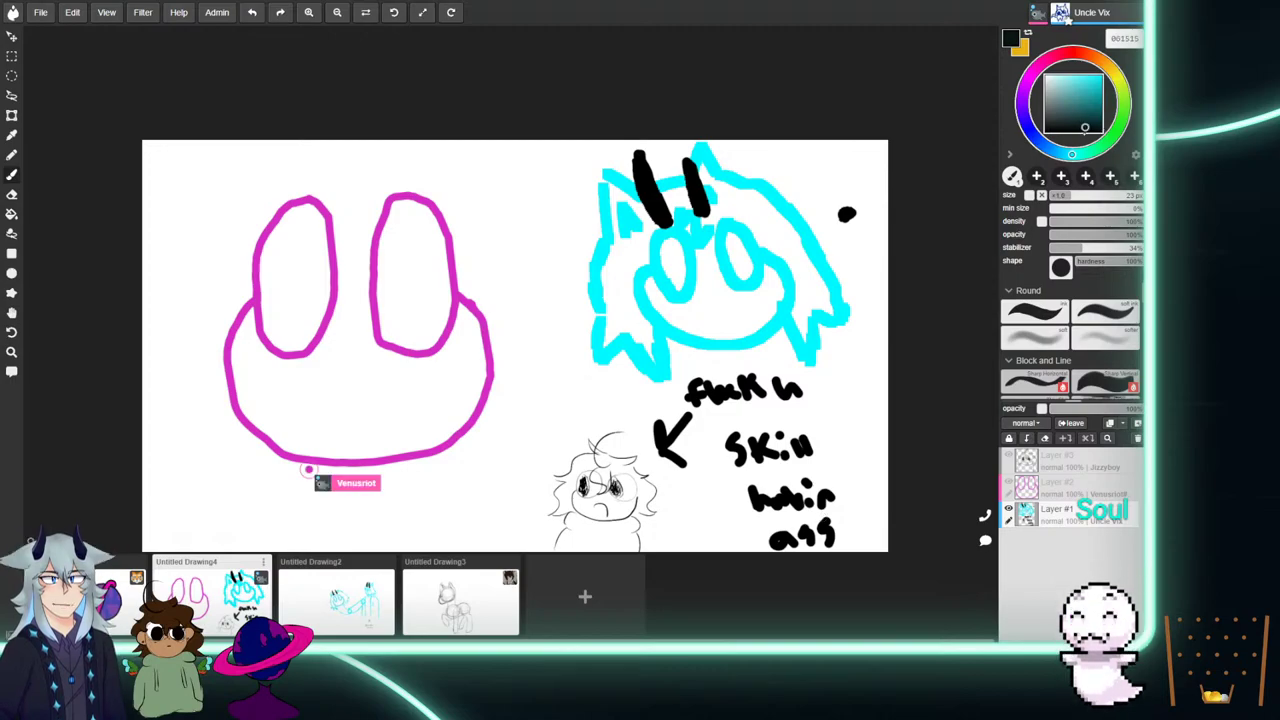
Dot near-black pupils into both eyes of the cyan head with the brush at 13 px.
{"action": "left_click", "coordinate": [674, 274]}
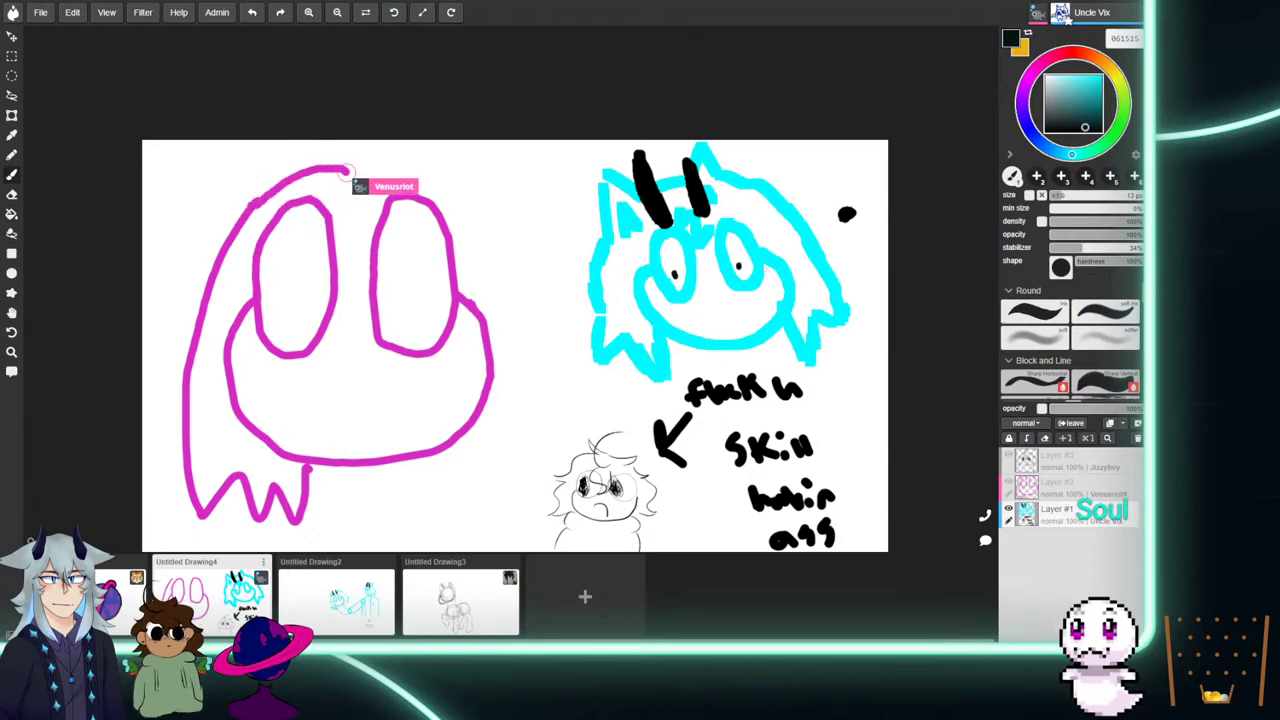
{"action": "left_click", "coordinate": [462, 605]}
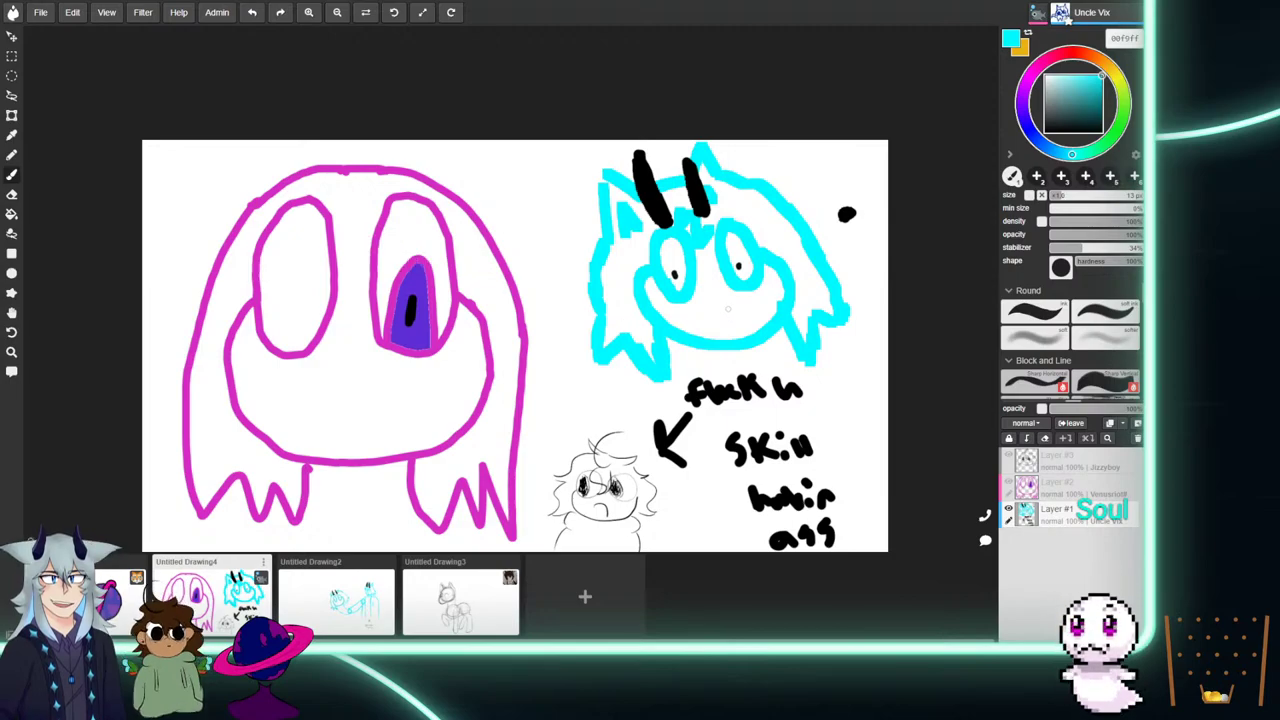
Try a short slanted cyan mouth ringed by a jagged black outline on the cyan head's face.
{"action": "left_click_drag", "start_coordinate": [711, 316], "coordinate": [720, 309]}
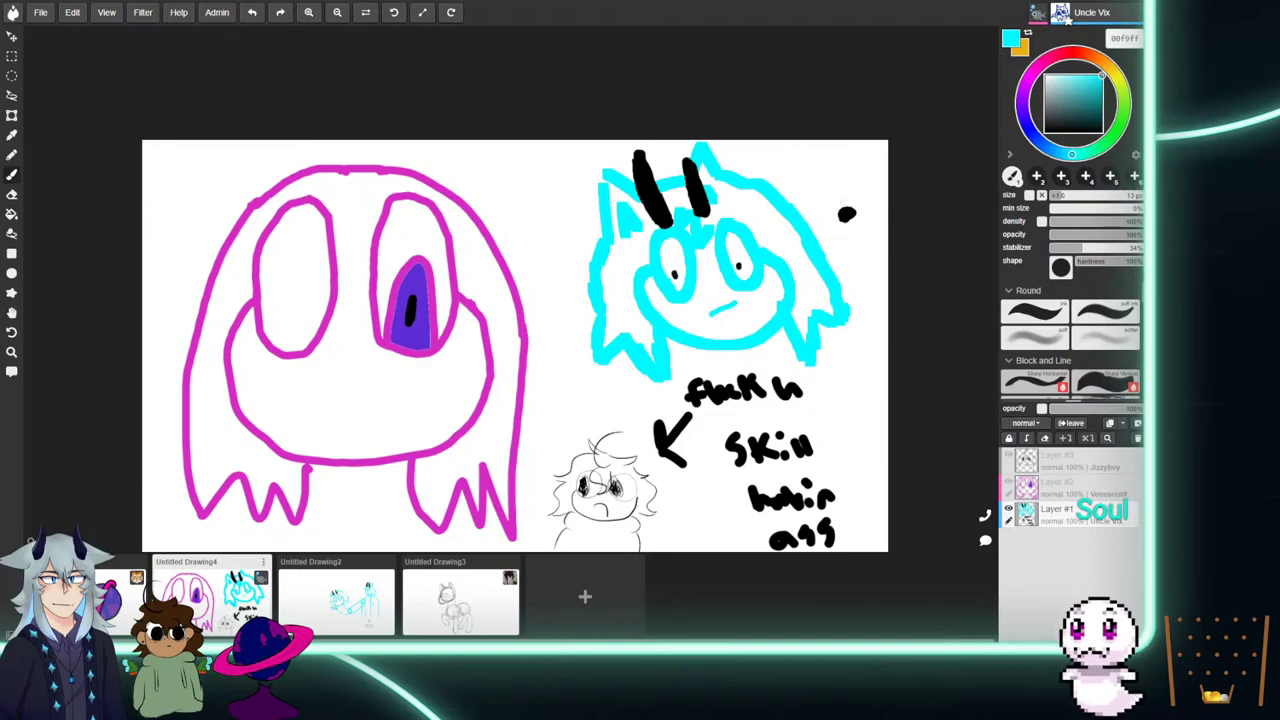
{"action": "left_click", "coordinate": [1045, 131]}
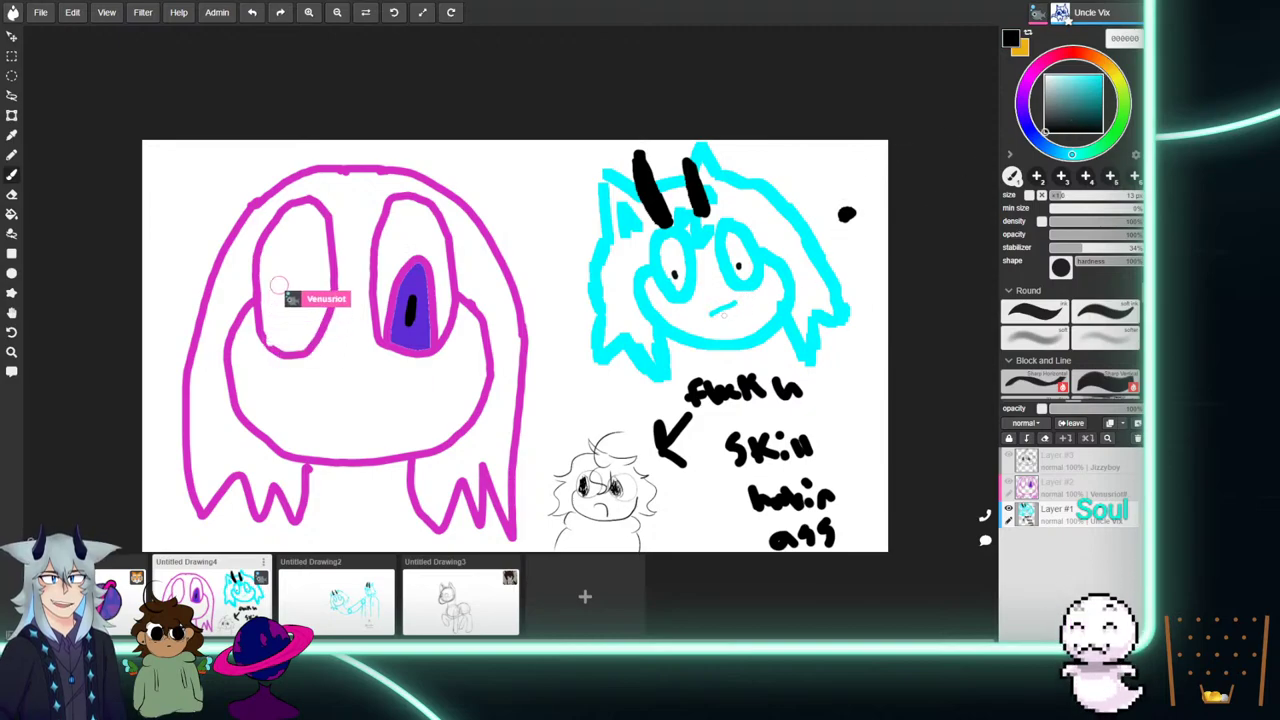
{"action": "left_click_drag", "start_coordinate": [711, 316], "coordinate": [710, 300]}
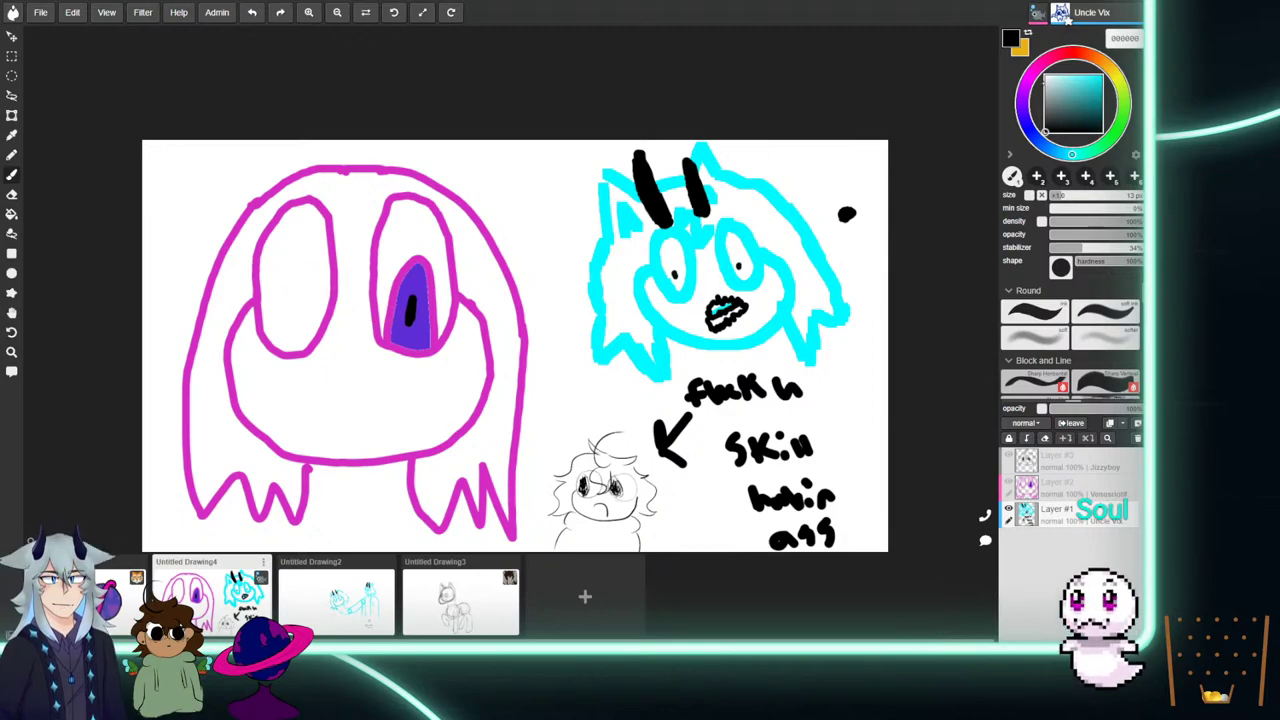
{"action": "mouse_move", "coordinate": [731, 318]}
{"action": "left_mouse_down"}
{"action": "mouse_move", "coordinate": [718, 309]}
{"action": "mouse_move", "coordinate": [723, 329]}
{"action": "mouse_move", "coordinate": [716, 306]}
{"action": "mouse_move", "coordinate": [736, 313]}
{"action": "left_mouse_up"}
Erase the cyan head's chin line and draw a jagged black beard with a short straight mouth in its place.
{"action": "key", "text": "e"}
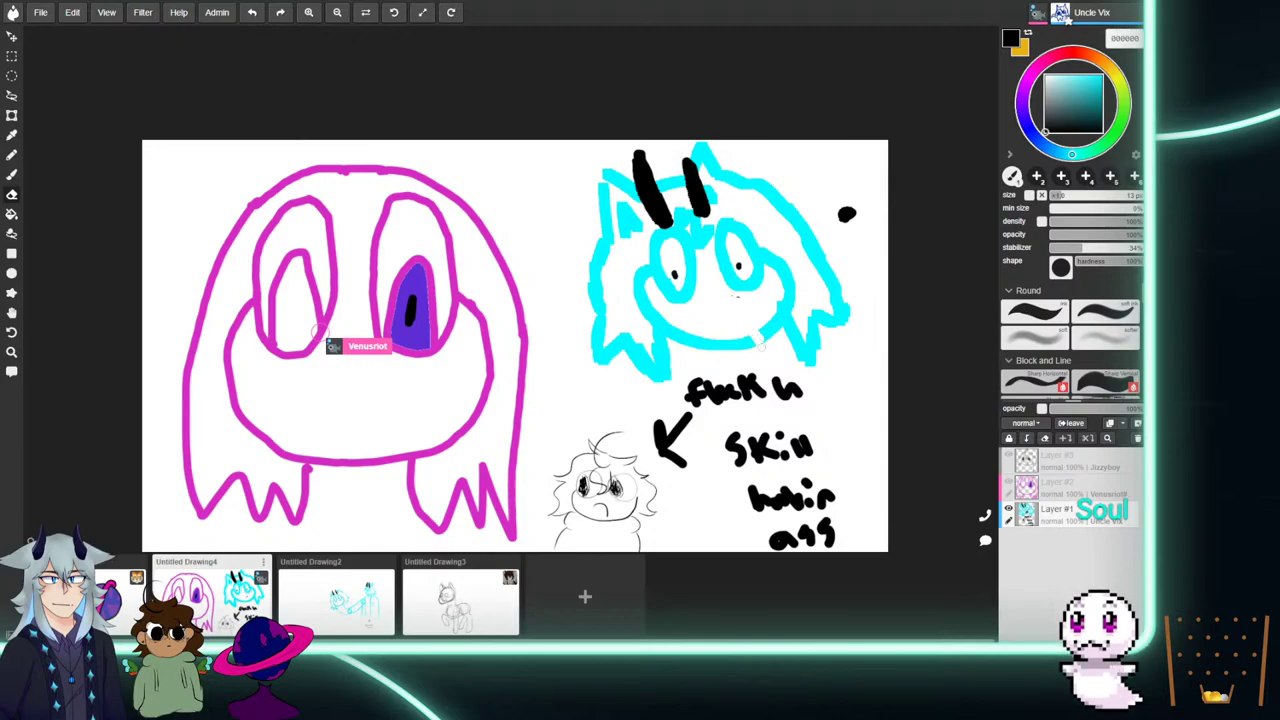
{"action": "left_click_drag", "start_coordinate": [740, 336], "coordinate": [684, 338]}
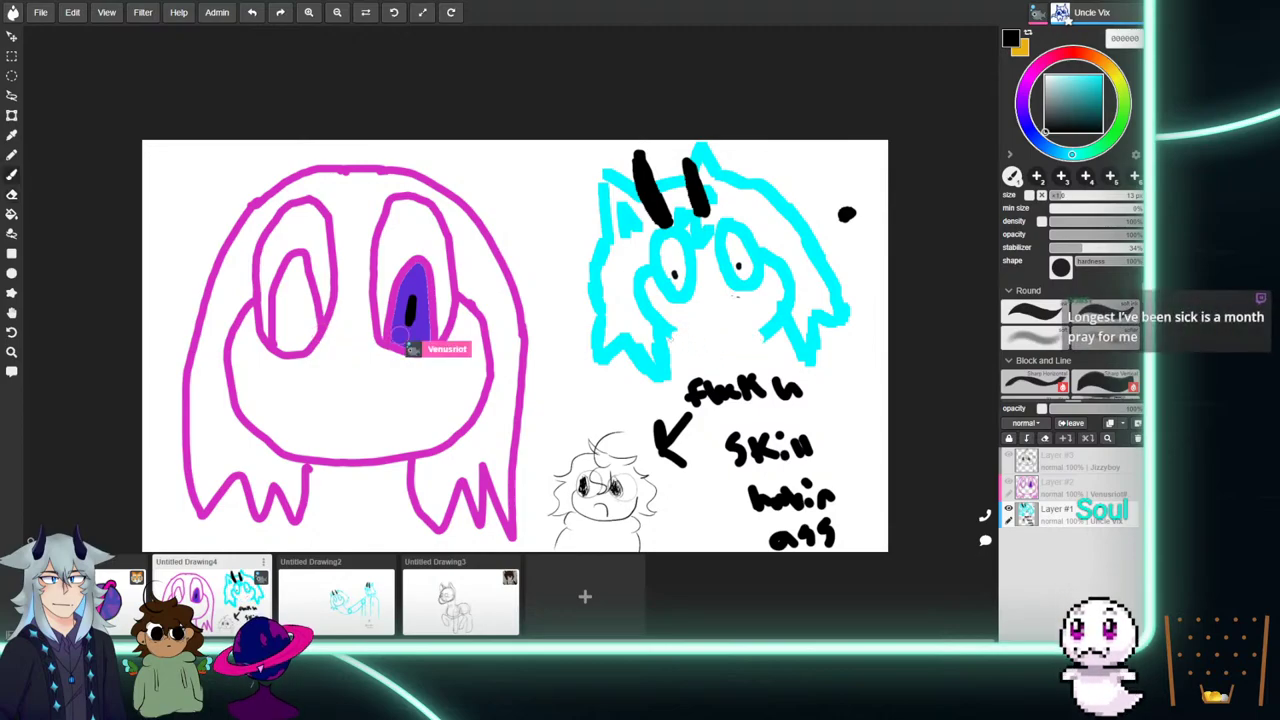
{"action": "mouse_move", "coordinate": [679, 342]}
{"action": "left_mouse_down"}
{"action": "mouse_move", "coordinate": [756, 362]}
{"action": "mouse_move", "coordinate": [765, 347]}
{"action": "left_mouse_up"}
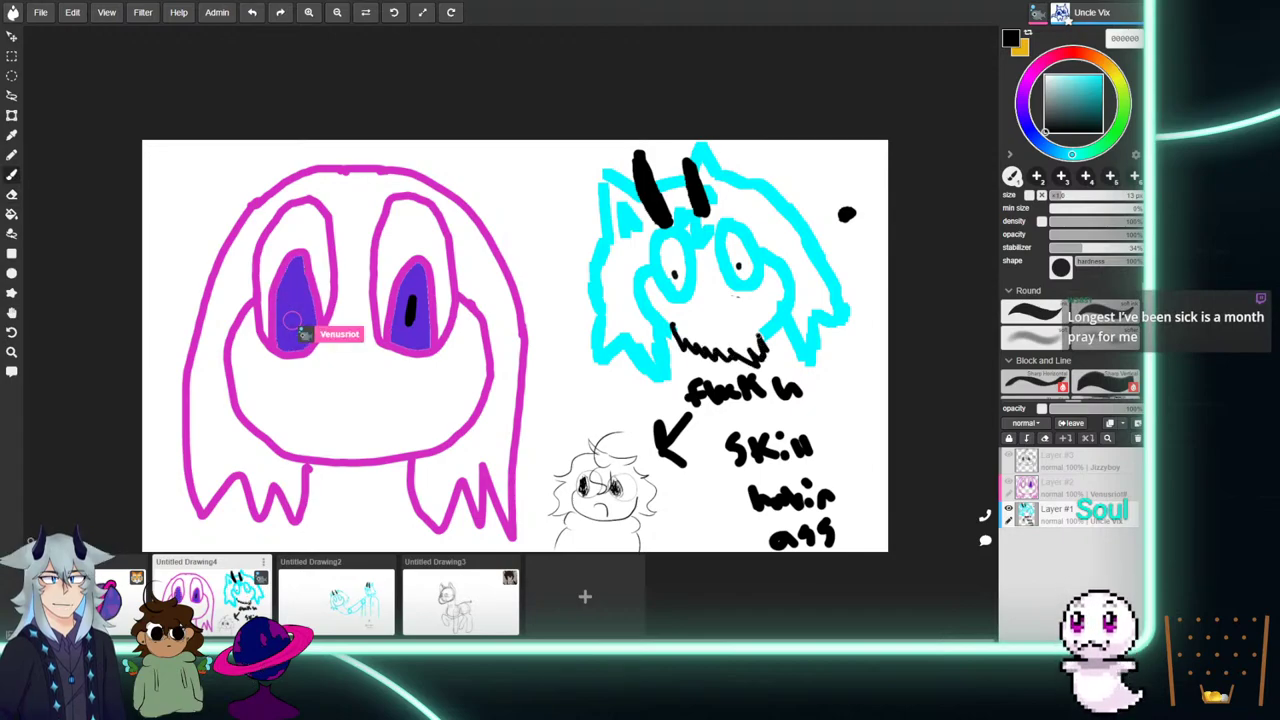
{"action": "mouse_move", "coordinate": [672, 334]}
{"action": "left_mouse_down"}
{"action": "mouse_move", "coordinate": [682, 310]}
{"action": "mouse_move", "coordinate": [702, 305]}
{"action": "mouse_move", "coordinate": [764, 330]}
{"action": "mouse_move", "coordinate": [722, 327]}
{"action": "left_mouse_up"}
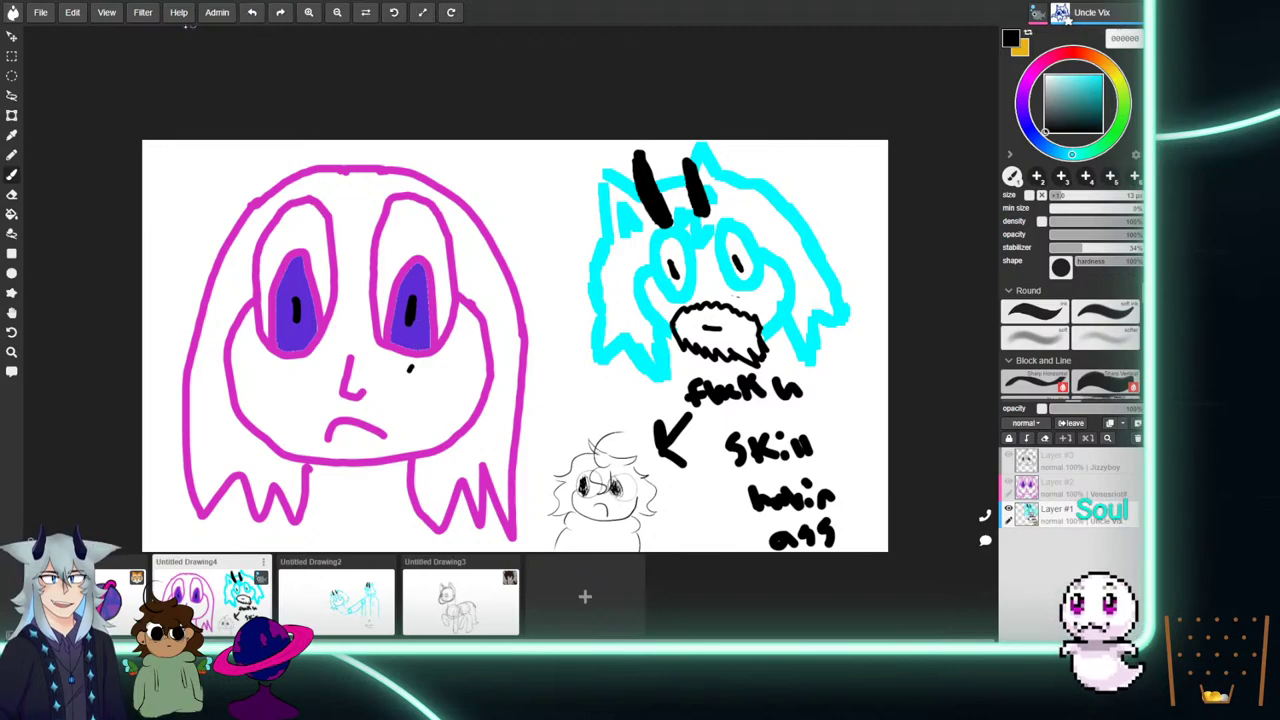
Set the brush to cyan 00f9ff and paint a teardrop under each eye of the large magenta face.
{"action": "left_click", "coordinate": [1101, 76]}
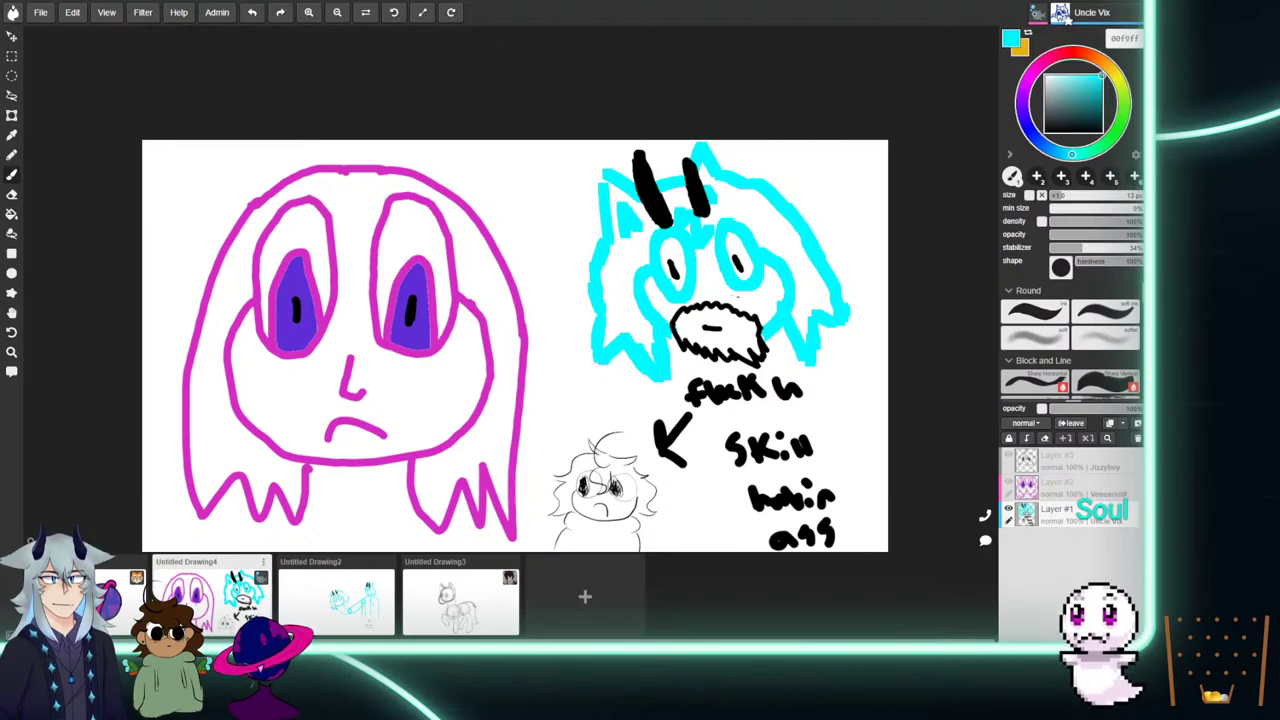
{"action": "left_click", "coordinate": [416, 371]}
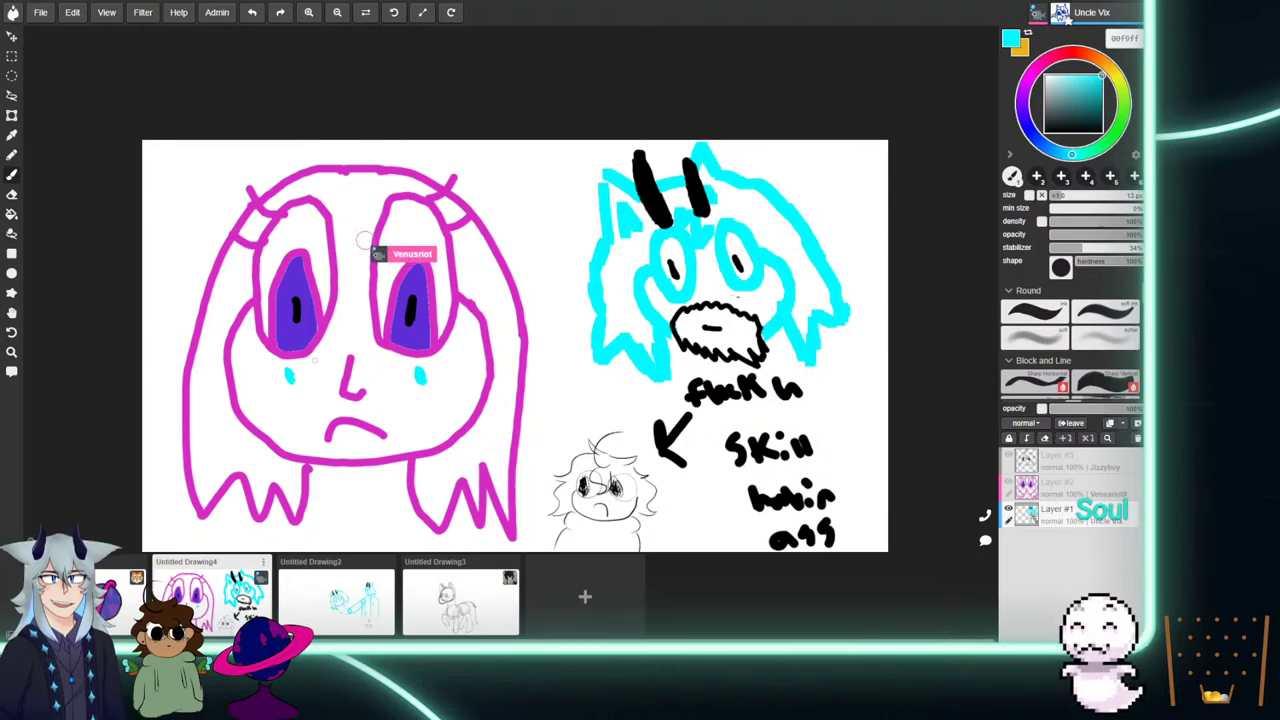
Open Untitled Drawing2 and go to the blank canvas area above and to the left of the horned head.
{"action": "left_click", "coordinate": [354, 600]}
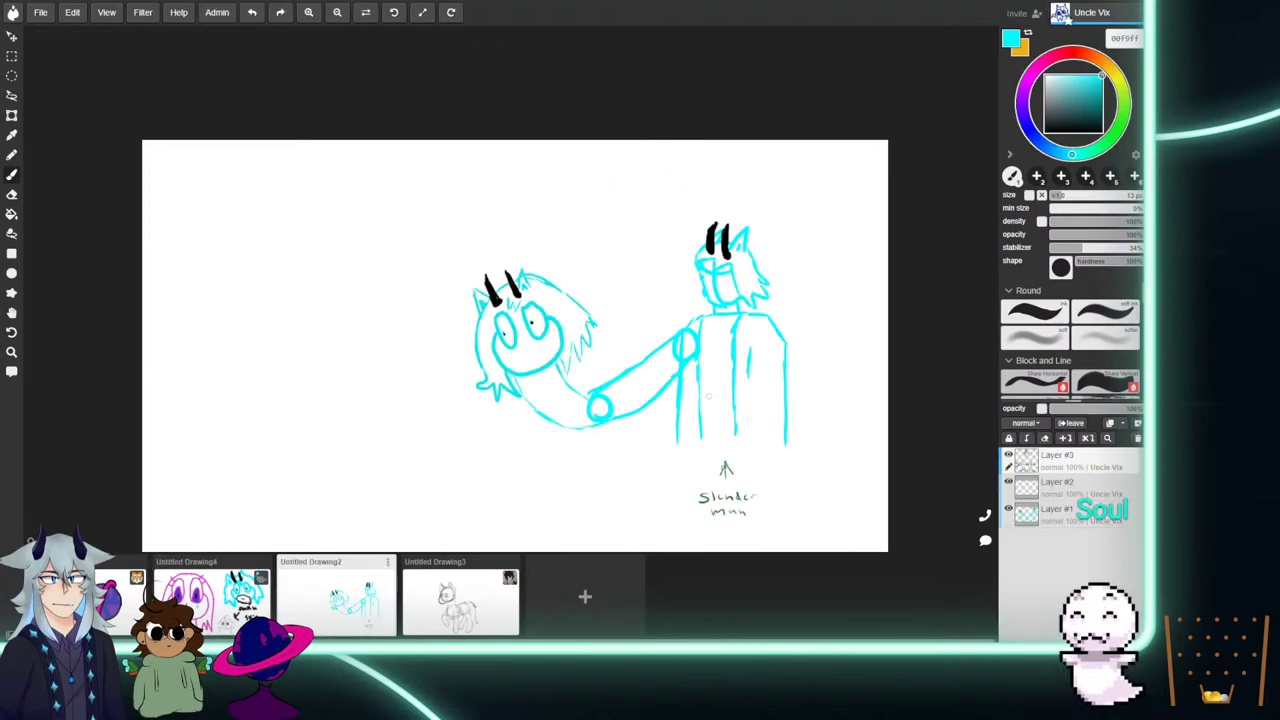
{"action": "scroll", "coordinate": [518, 289], "scroll_direction": "up", "scroll_amount": 10}
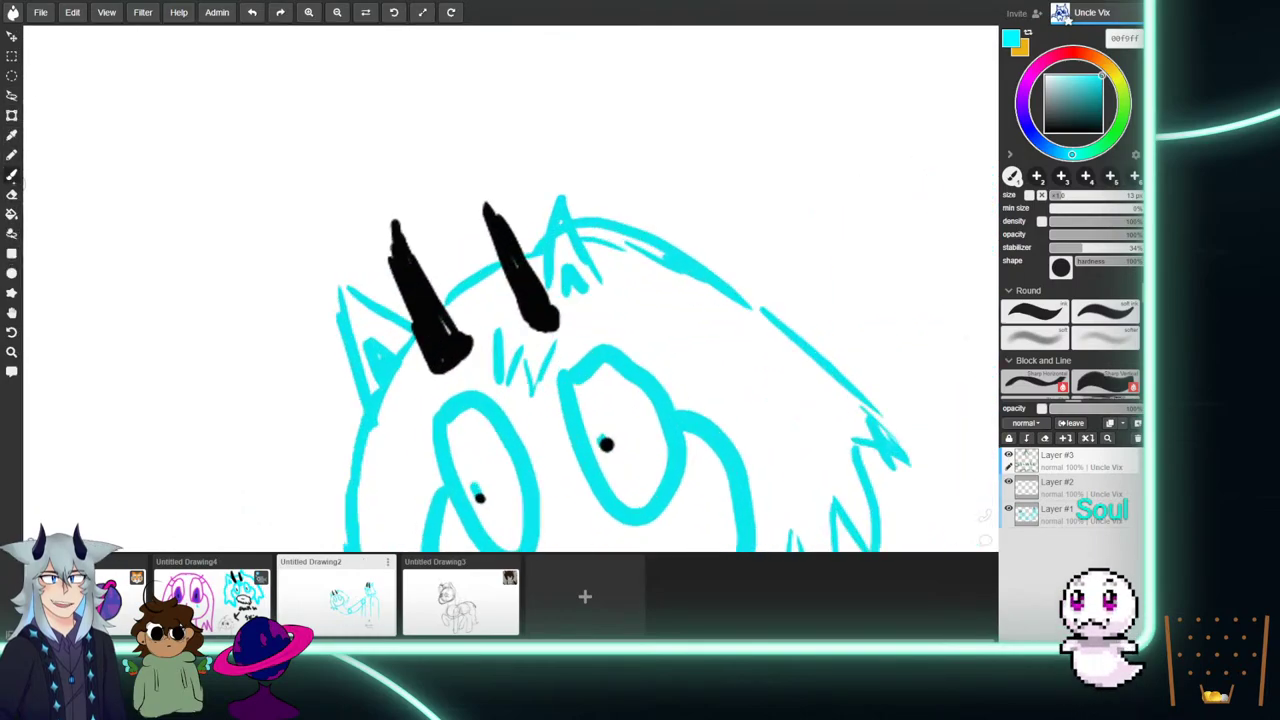
{"action": "left_click", "coordinate": [12, 313]}
{"action": "left_click_drag", "start_coordinate": [83, 211], "coordinate": [688, 372]}
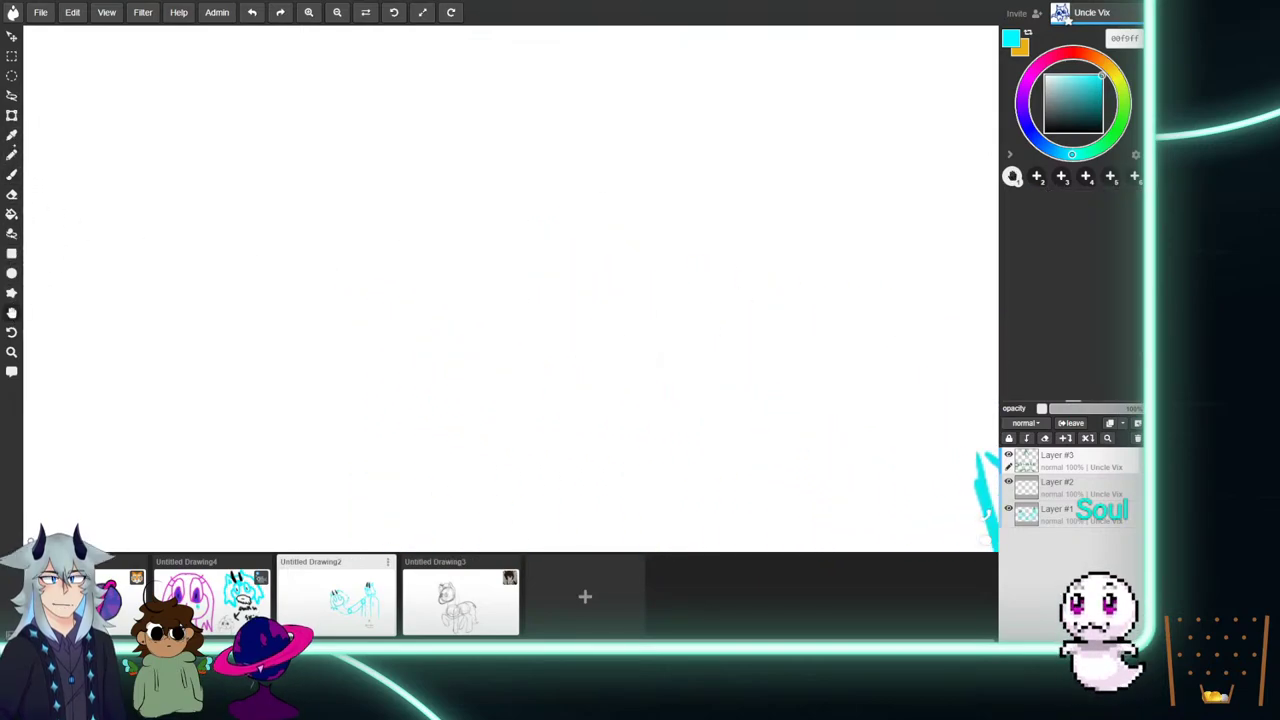
Draw two tilted oval eyes in cyan 00f9ff on the blank area with the 13 px brush.
{"action": "left_click", "coordinate": [12, 154]}
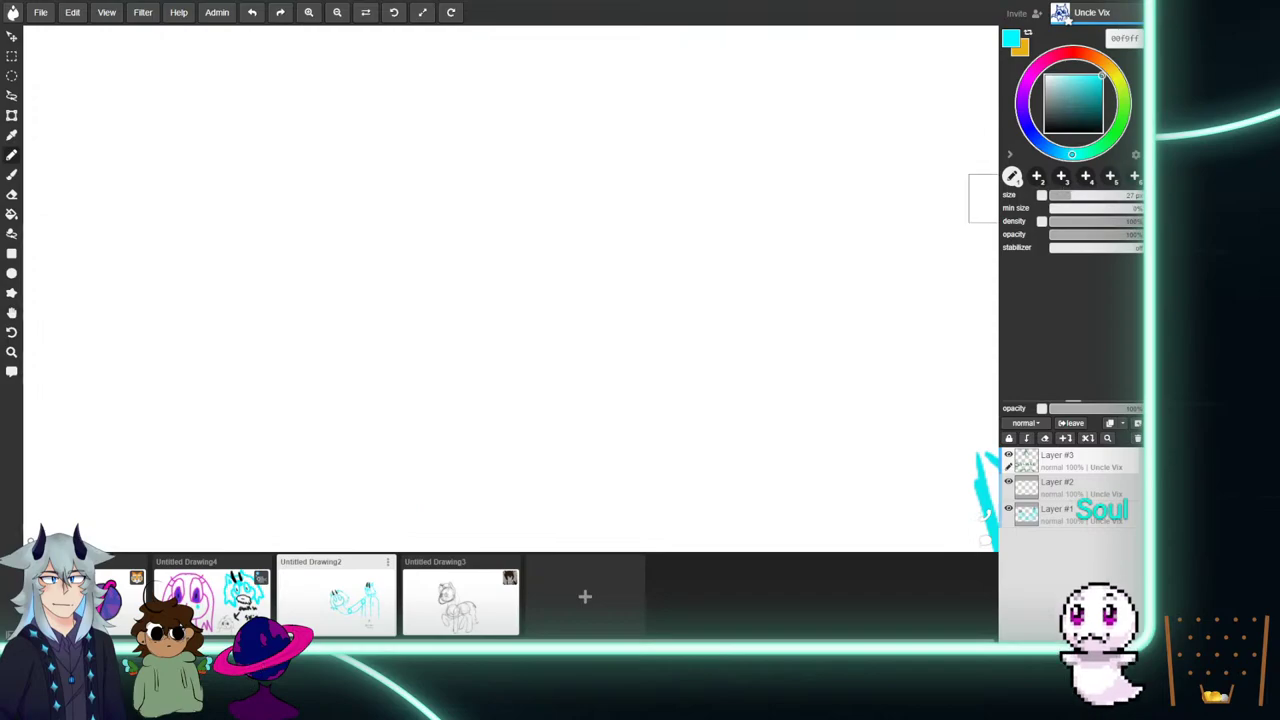
{"action": "left_click_drag", "start_coordinate": [404, 135], "coordinate": [495, 265]}
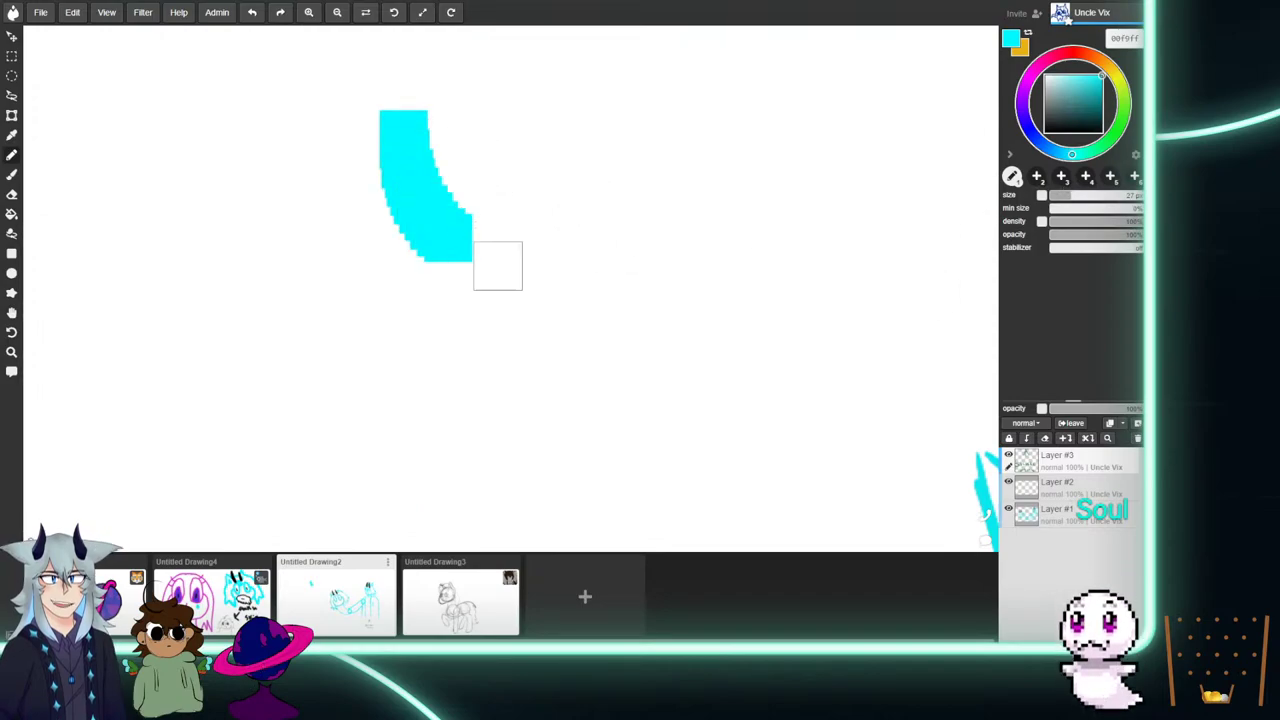
{"action": "left_click", "coordinate": [12, 174]}
{"action": "mouse_move", "coordinate": [525, 296]}
{"action": "left_mouse_down"}
{"action": "mouse_move", "coordinate": [405, 205]}
{"action": "mouse_move", "coordinate": [412, 260]}
{"action": "mouse_move", "coordinate": [431, 256]}
{"action": "mouse_move", "coordinate": [383, 167]}
{"action": "mouse_move", "coordinate": [458, 189]}
{"action": "left_mouse_up"}
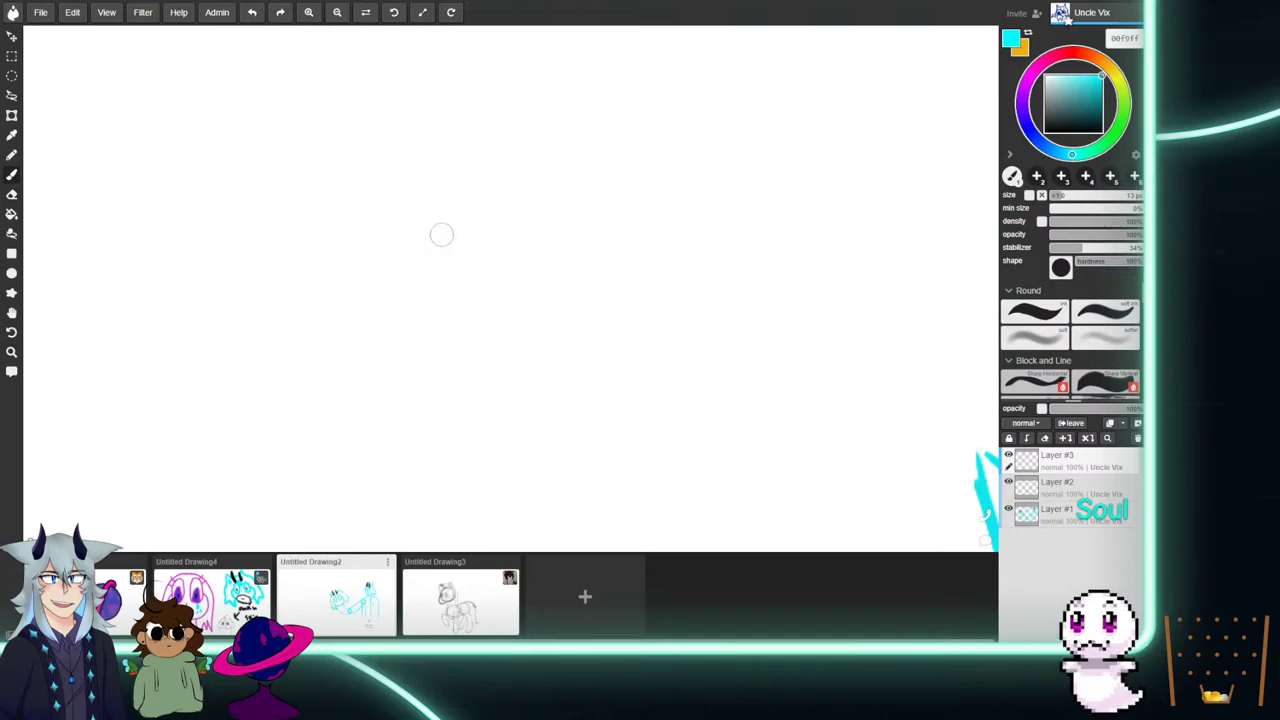
{"action": "mouse_move", "coordinate": [413, 121]}
{"action": "left_mouse_down"}
{"action": "mouse_move", "coordinate": [420, 175]}
{"action": "mouse_move", "coordinate": [470, 222]}
{"action": "mouse_move", "coordinate": [408, 120]}
{"action": "mouse_move", "coordinate": [466, 111]}
{"action": "mouse_move", "coordinate": [502, 150]}
{"action": "mouse_move", "coordinate": [486, 226]}
{"action": "left_mouse_up"}
{"action": "mouse_move", "coordinate": [518, 55]}
{"action": "left_mouse_down"}
{"action": "mouse_move", "coordinate": [574, 160]}
{"action": "mouse_move", "coordinate": [555, 123]}
{"action": "mouse_move", "coordinate": [592, 166]}
{"action": "left_mouse_up"}
{"action": "mouse_move", "coordinate": [522, 58]}
{"action": "left_mouse_down"}
{"action": "mouse_move", "coordinate": [560, 30]}
{"action": "mouse_move", "coordinate": [592, 36]}
{"action": "left_mouse_up"}
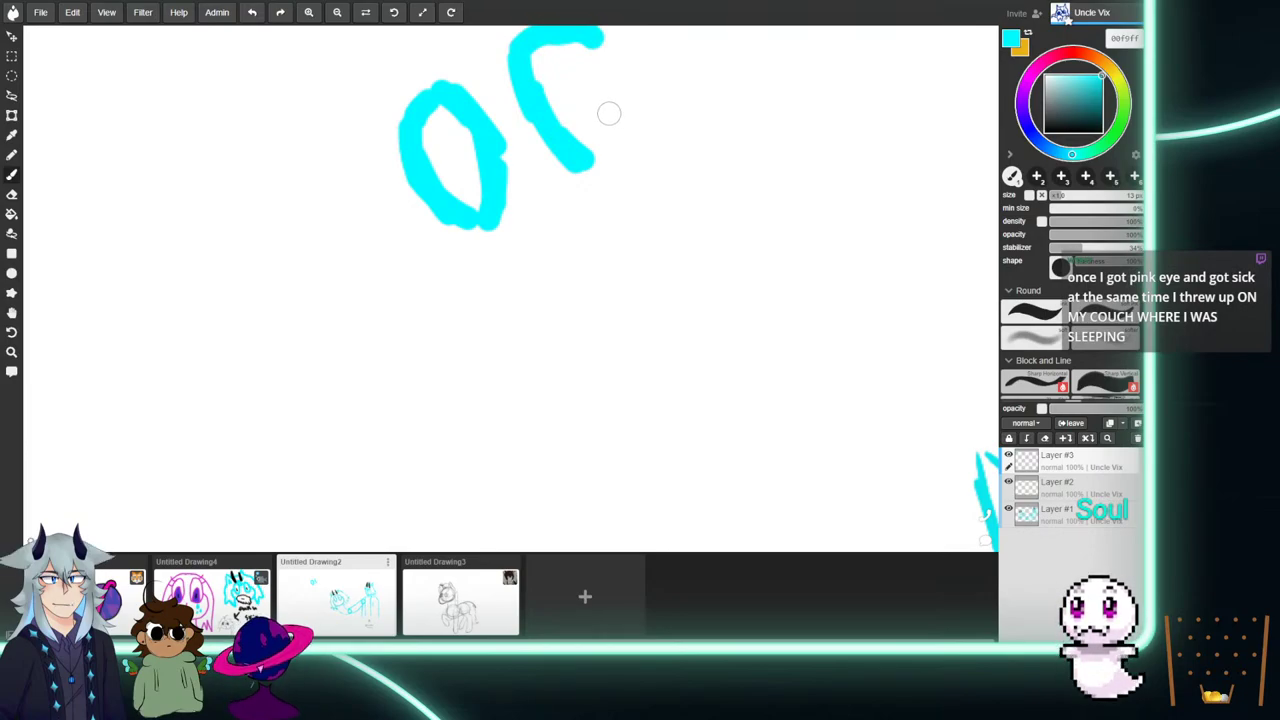
{"action": "mouse_move", "coordinate": [579, 58]}
{"action": "left_mouse_down"}
{"action": "mouse_move", "coordinate": [601, 50]}
{"action": "mouse_move", "coordinate": [626, 146]}
{"action": "mouse_move", "coordinate": [598, 163]}
{"action": "left_mouse_up"}
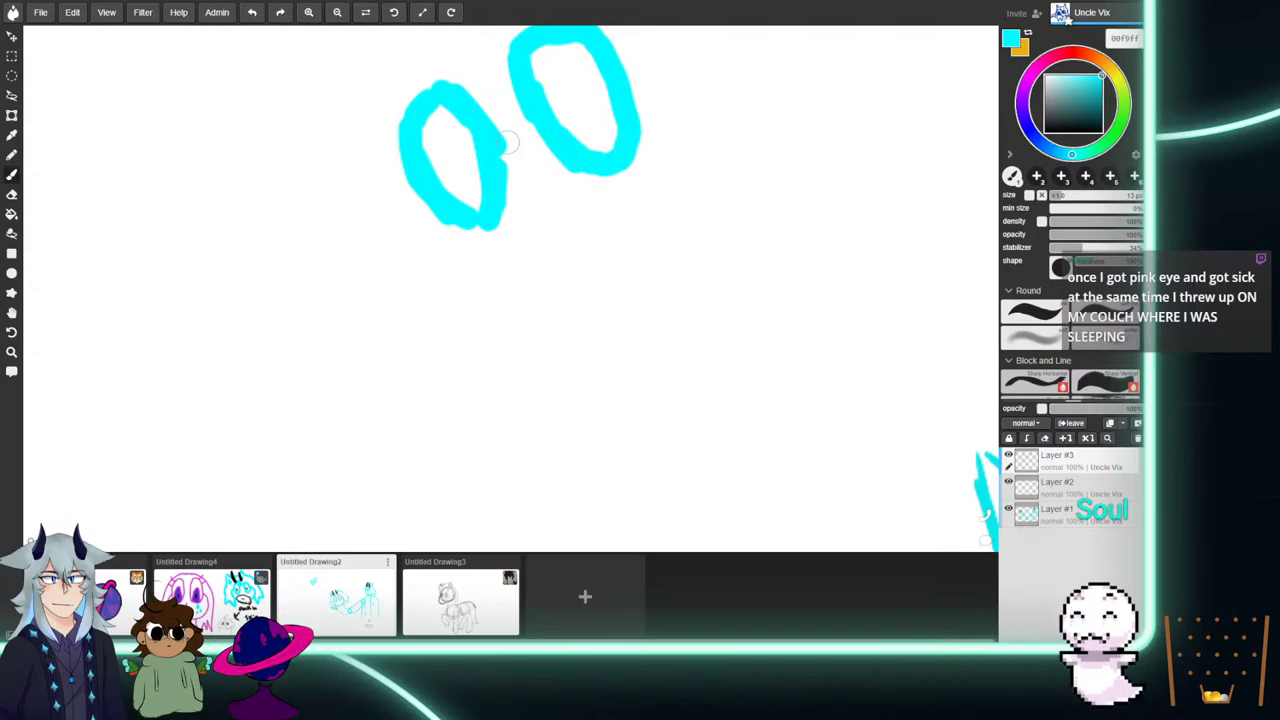
{"action": "mouse_move", "coordinate": [507, 150]}
{"action": "left_mouse_down"}
{"action": "mouse_move", "coordinate": [478, 229]}
{"action": "mouse_move", "coordinate": [436, 218]}
{"action": "left_mouse_up"}
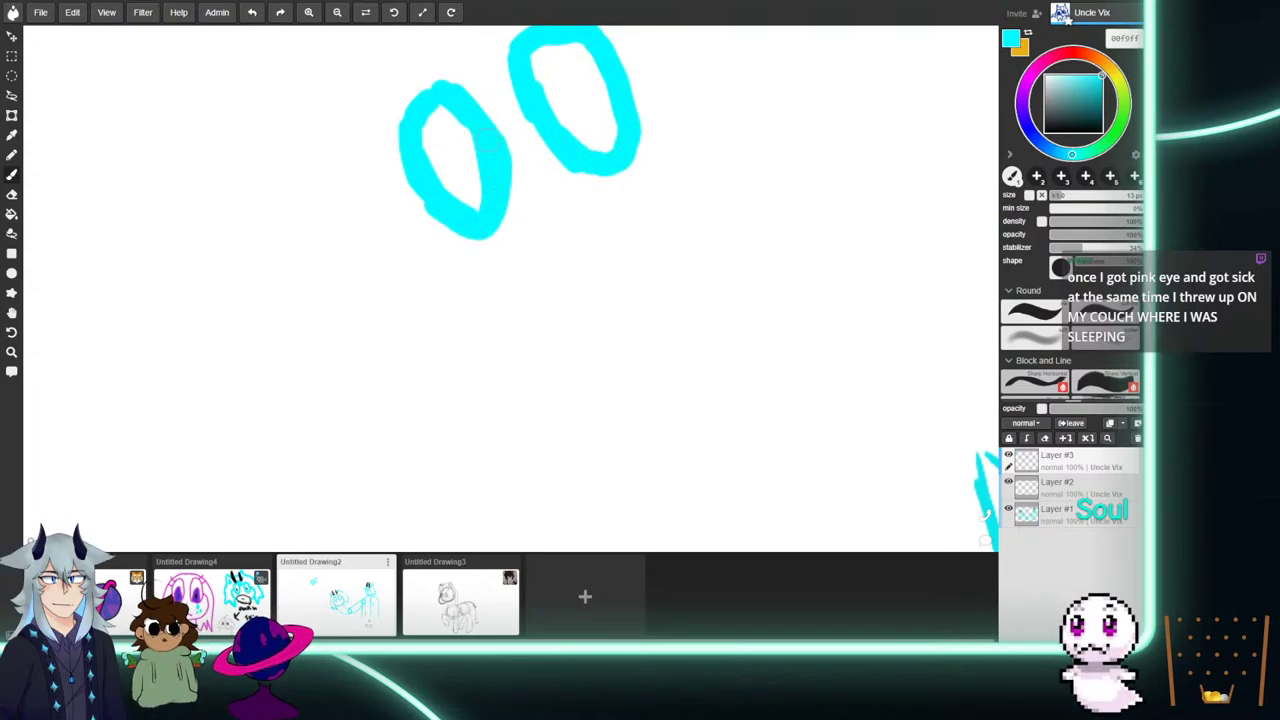
Paint a solid cyan pupil inside each of the two new oval eyes.
{"action": "left_click", "coordinate": [452, 173]}
{"action": "left_click", "coordinate": [572, 109]}
{"action": "mouse_move", "coordinate": [452, 162]}
{"action": "left_mouse_down"}
{"action": "mouse_move", "coordinate": [440, 160]}
{"action": "mouse_move", "coordinate": [452, 172]}
{"action": "left_mouse_up"}
{"action": "mouse_move", "coordinate": [588, 110]}
{"action": "left_mouse_down"}
{"action": "mouse_move", "coordinate": [560, 85]}
{"action": "mouse_move", "coordinate": [588, 118]}
{"action": "left_mouse_up"}
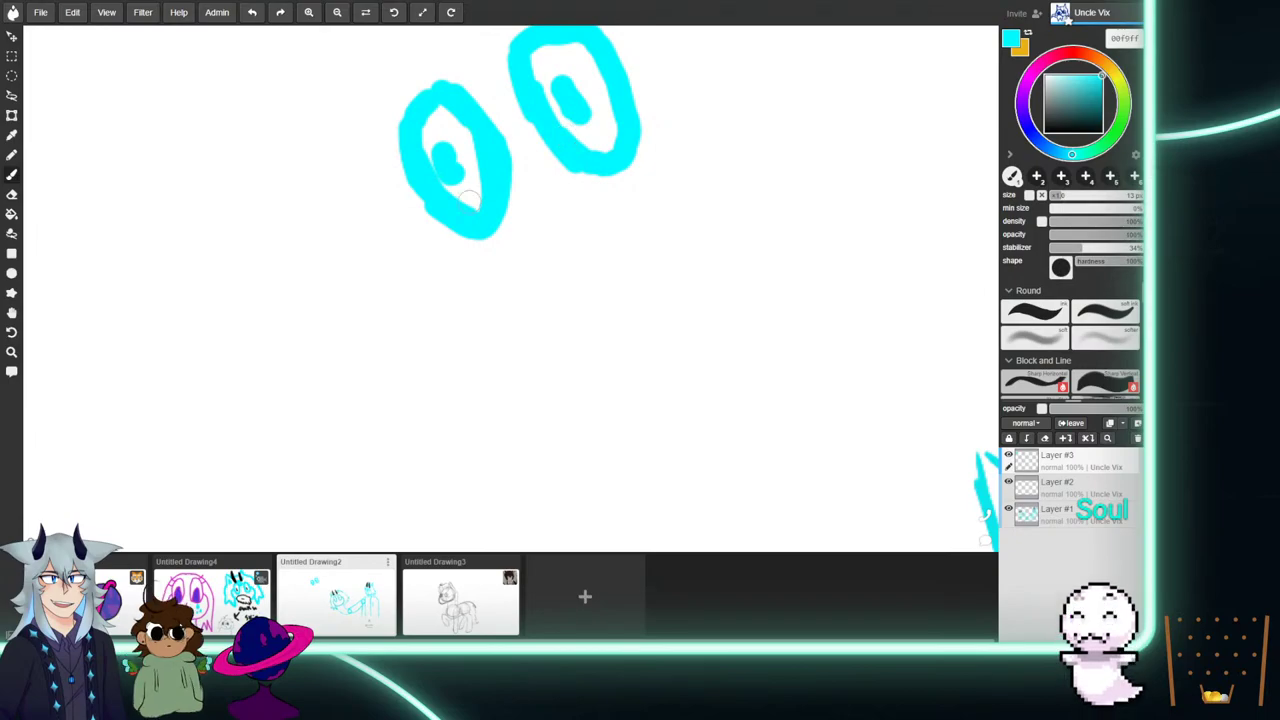
Draw a thick cyan 00f9ff outline of the lower face, curving from one oval eye around to the other.
{"action": "left_click", "coordinate": [12, 312]}
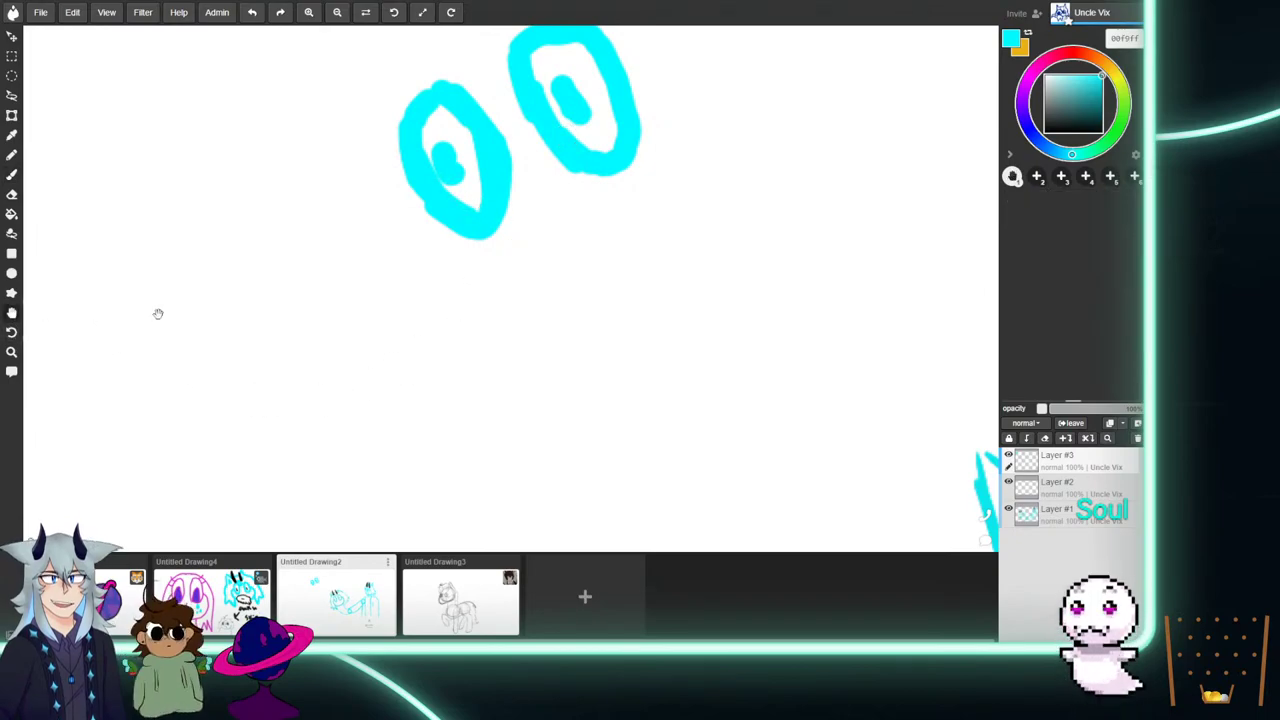
{"action": "left_click_drag", "start_coordinate": [546, 234], "coordinate": [502, 288]}
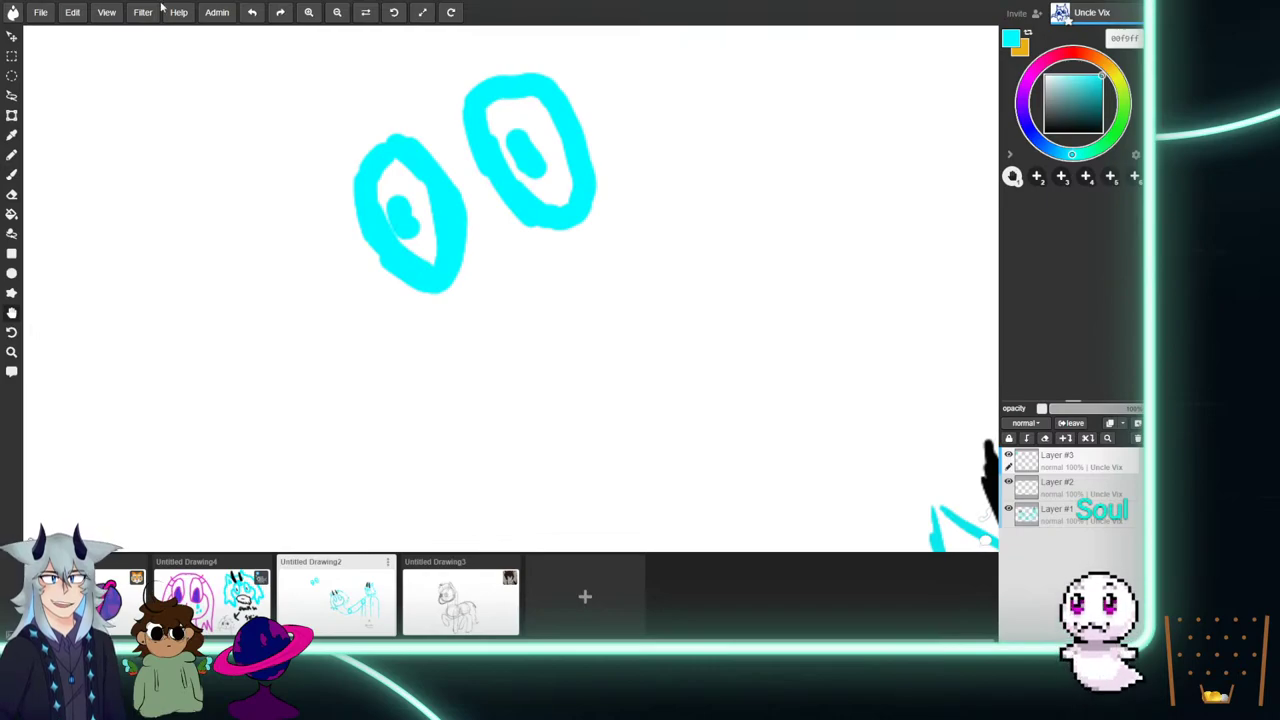
{"action": "key", "text": "ctrl+minus"}
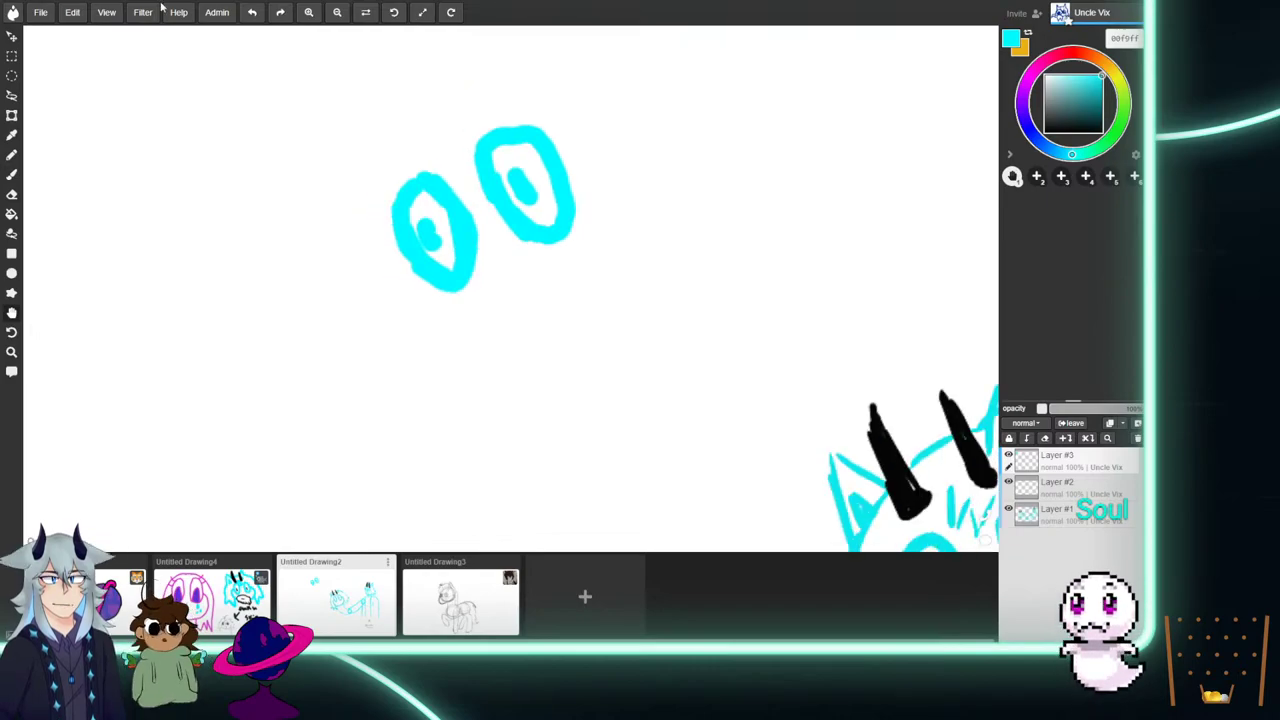
{"action": "left_click", "coordinate": [12, 174]}
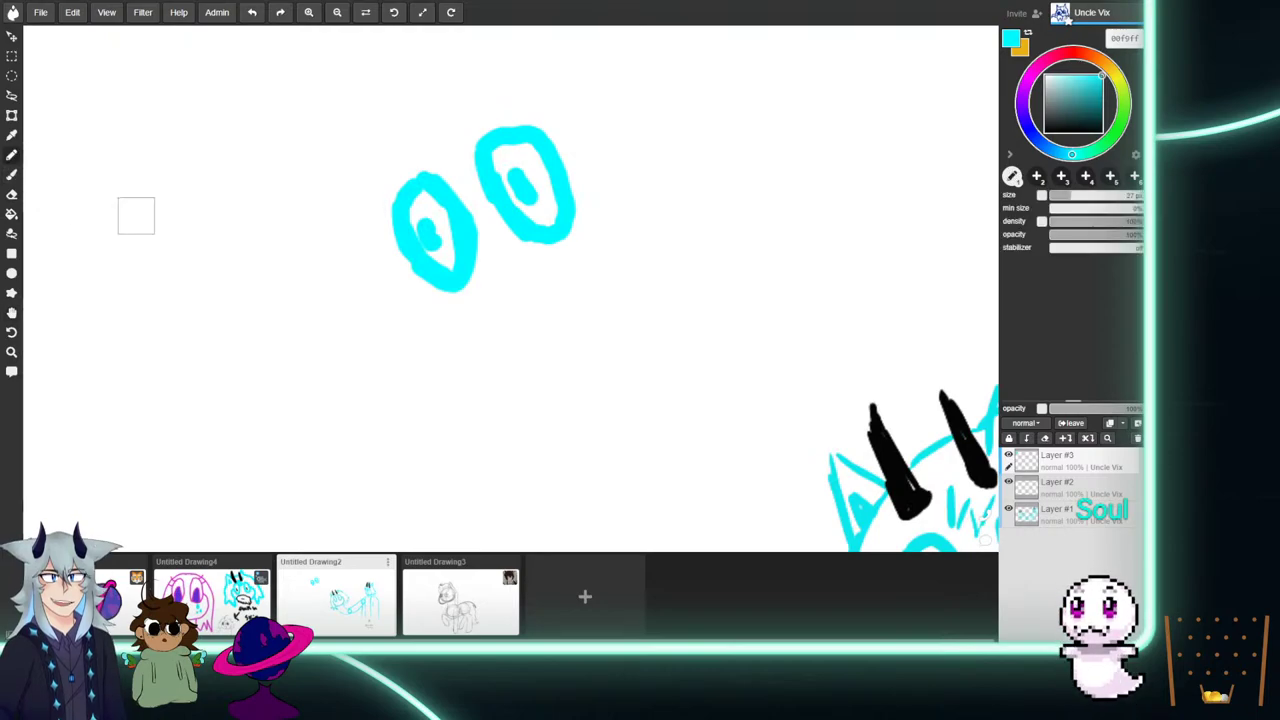
{"action": "mouse_move", "coordinate": [406, 256]}
{"action": "left_mouse_down"}
{"action": "mouse_move", "coordinate": [403, 312]}
{"action": "mouse_move", "coordinate": [425, 335]}
{"action": "mouse_move", "coordinate": [528, 326]}
{"action": "mouse_move", "coordinate": [607, 243]}
{"action": "mouse_move", "coordinate": [614, 208]}
{"action": "mouse_move", "coordinate": [580, 162]}
{"action": "mouse_move", "coordinate": [552, 202]}
{"action": "left_mouse_up"}
Draw two outstretched cyan limbs with jagged ends below and beside the new face.
{"action": "left_click_drag", "start_coordinate": [512, 342], "coordinate": [555, 440]}
{"action": "mouse_move", "coordinate": [568, 455]}
{"action": "left_mouse_down"}
{"action": "mouse_move", "coordinate": [575, 405]}
{"action": "mouse_move", "coordinate": [591, 394]}
{"action": "mouse_move", "coordinate": [630, 430]}
{"action": "mouse_move", "coordinate": [665, 335]}
{"action": "mouse_move", "coordinate": [755, 284]}
{"action": "left_mouse_up"}
{"action": "left_click_drag", "start_coordinate": [615, 252], "coordinate": [742, 229]}
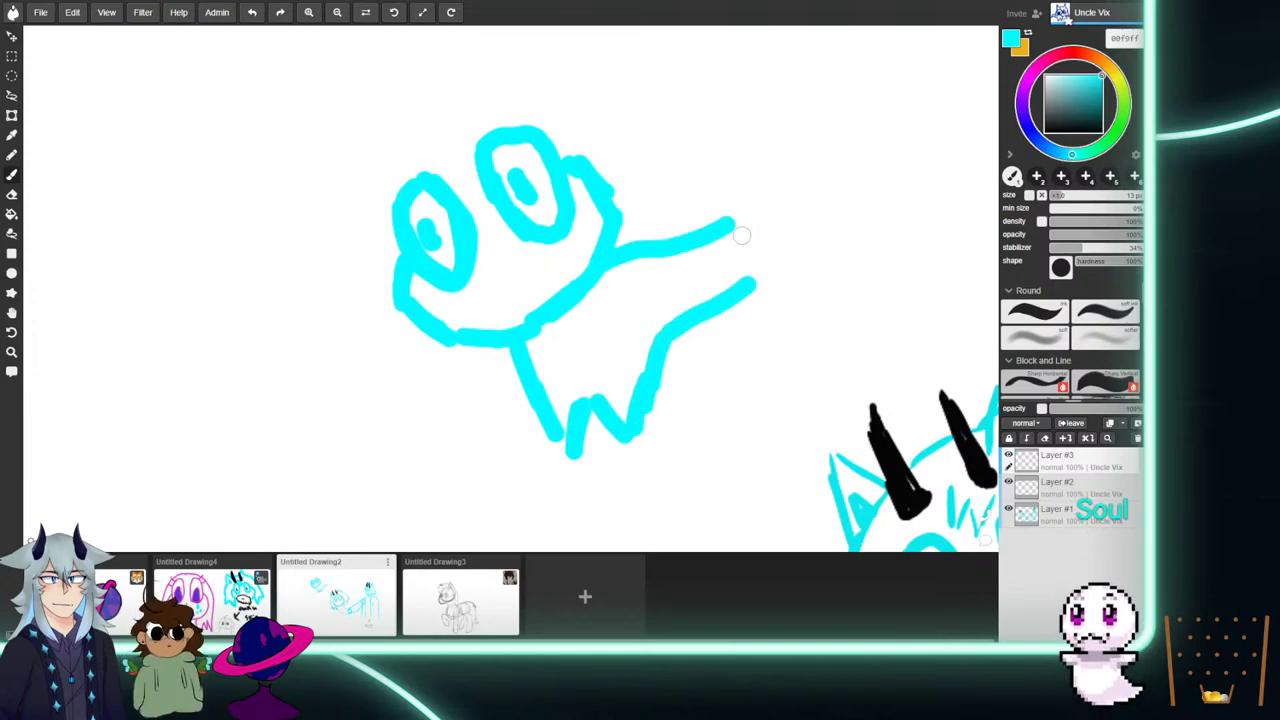
{"action": "mouse_move", "coordinate": [755, 287]}
{"action": "left_mouse_down"}
{"action": "mouse_move", "coordinate": [777, 325]}
{"action": "mouse_move", "coordinate": [782, 279]}
{"action": "mouse_move", "coordinate": [812, 262]}
{"action": "left_mouse_up"}
{"action": "mouse_move", "coordinate": [735, 226]}
{"action": "left_mouse_down"}
{"action": "mouse_move", "coordinate": [810, 228]}
{"action": "mouse_move", "coordinate": [815, 272]}
{"action": "left_mouse_up"}
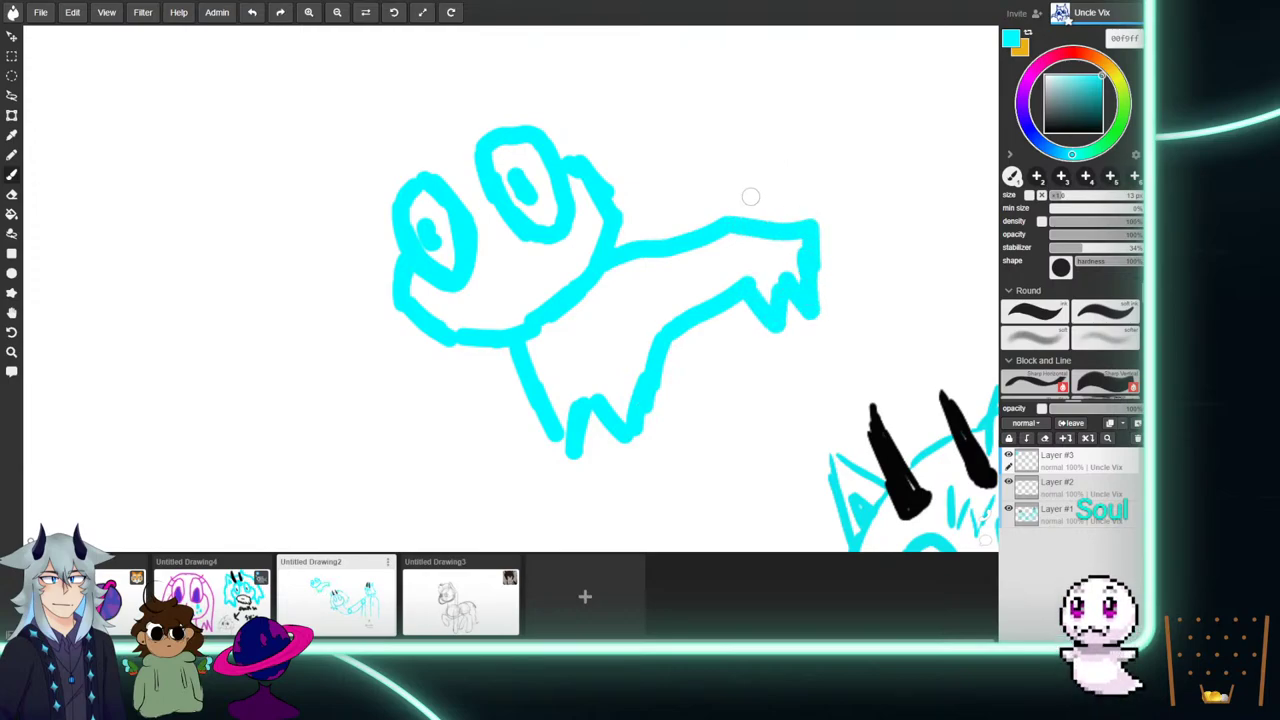
{"action": "left_click_drag", "start_coordinate": [735, 226], "coordinate": [812, 254]}
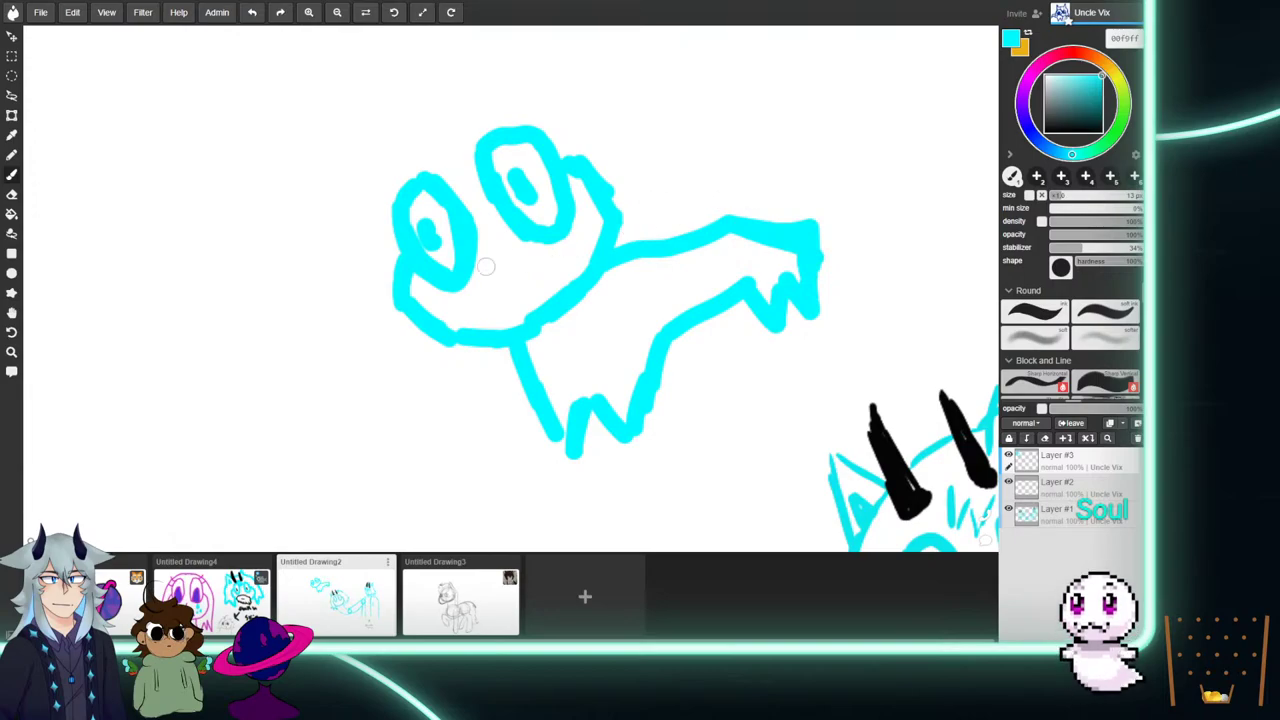
Draw a large rounded cyan hair outline around the face, ending in jagged tufts on both sides.
{"action": "mouse_move", "coordinate": [450, 345]}
{"action": "left_mouse_down"}
{"action": "mouse_move", "coordinate": [478, 386]}
{"action": "mouse_move", "coordinate": [420, 370]}
{"action": "mouse_move", "coordinate": [400, 418]}
{"action": "mouse_move", "coordinate": [356, 322]}
{"action": "mouse_move", "coordinate": [352, 390]}
{"action": "mouse_move", "coordinate": [333, 370]}
{"action": "mouse_move", "coordinate": [325, 318]}
{"action": "left_mouse_up"}
{"action": "mouse_move", "coordinate": [330, 302]}
{"action": "left_mouse_down"}
{"action": "mouse_move", "coordinate": [346, 159]}
{"action": "mouse_move", "coordinate": [398, 91]}
{"action": "mouse_move", "coordinate": [463, 48]}
{"action": "mouse_move", "coordinate": [447, 50]}
{"action": "mouse_move", "coordinate": [578, 45]}
{"action": "mouse_move", "coordinate": [615, 70]}
{"action": "left_mouse_up"}
{"action": "mouse_move", "coordinate": [575, 168]}
{"action": "left_mouse_down"}
{"action": "mouse_move", "coordinate": [646, 203]}
{"action": "mouse_move", "coordinate": [612, 143]}
{"action": "mouse_move", "coordinate": [658, 167]}
{"action": "mouse_move", "coordinate": [641, 157]}
{"action": "mouse_move", "coordinate": [687, 152]}
{"action": "mouse_move", "coordinate": [636, 123]}
{"action": "mouse_move", "coordinate": [677, 111]}
{"action": "mouse_move", "coordinate": [632, 92]}
{"action": "left_mouse_up"}
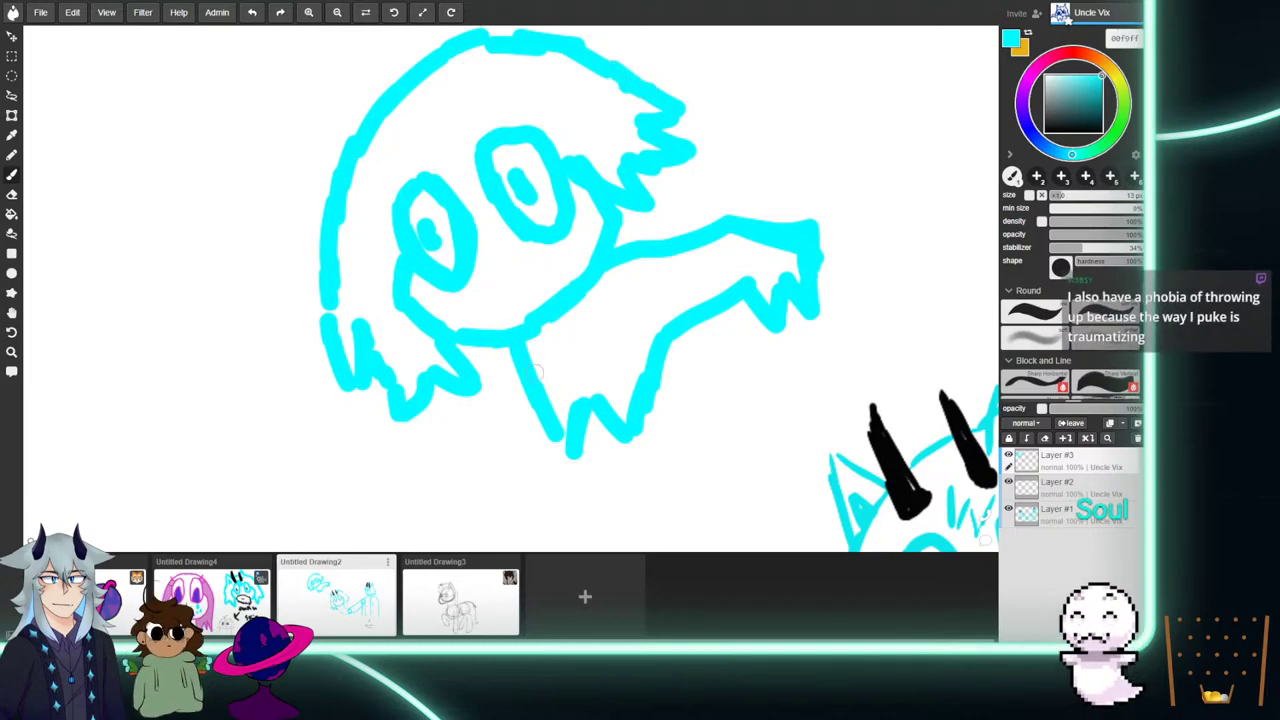
{"action": "left_click", "coordinate": [11, 312]}
{"action": "mouse_move", "coordinate": [287, 184]}
{"action": "left_mouse_down"}
{"action": "mouse_move", "coordinate": [275, 244]}
{"action": "mouse_move", "coordinate": [216, 325]}
{"action": "left_mouse_up"}
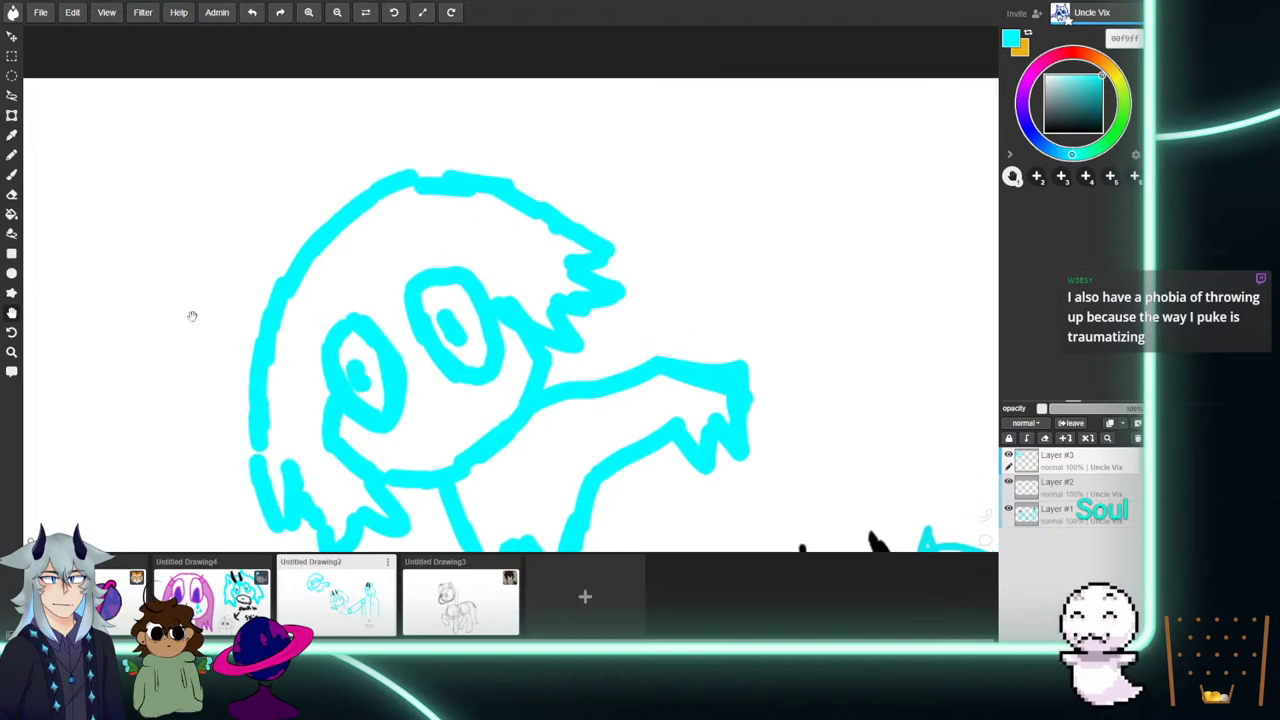
{"action": "key", "text": "b"}
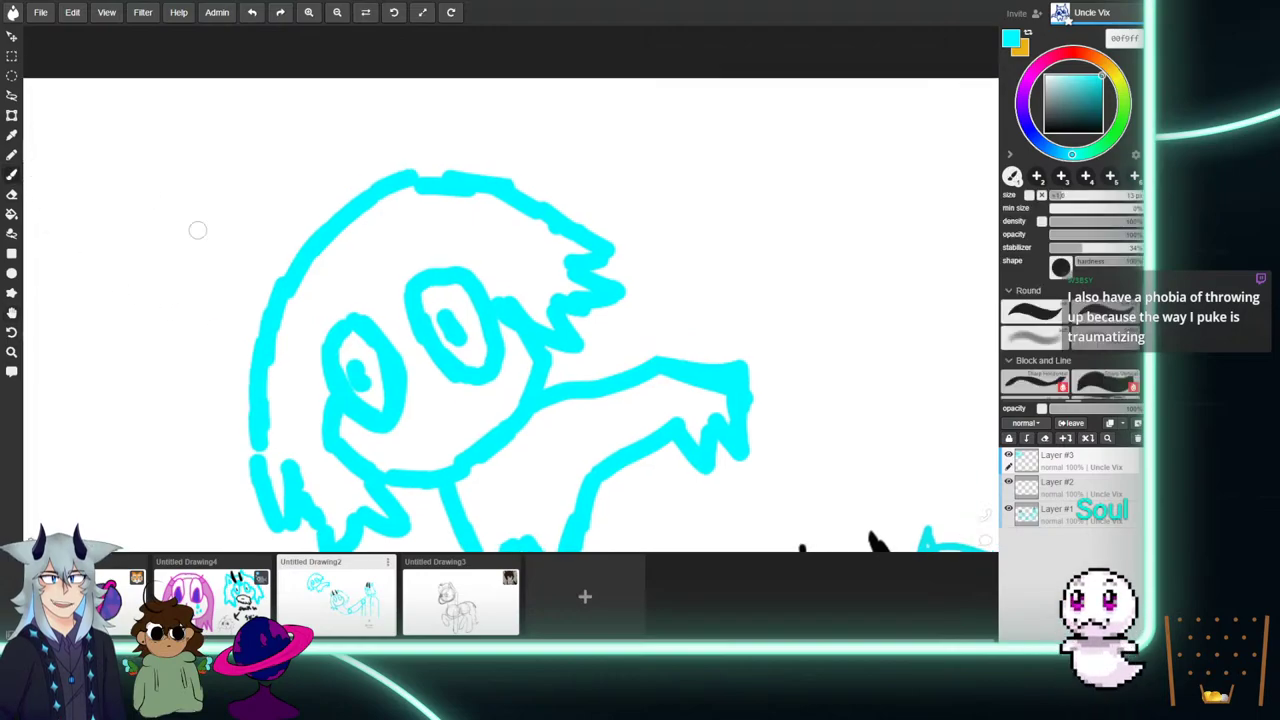
{"action": "mouse_move", "coordinate": [291, 310]}
{"action": "left_mouse_down"}
{"action": "mouse_move", "coordinate": [265, 215]}
{"action": "mouse_move", "coordinate": [322, 268]}
{"action": "left_mouse_up"}
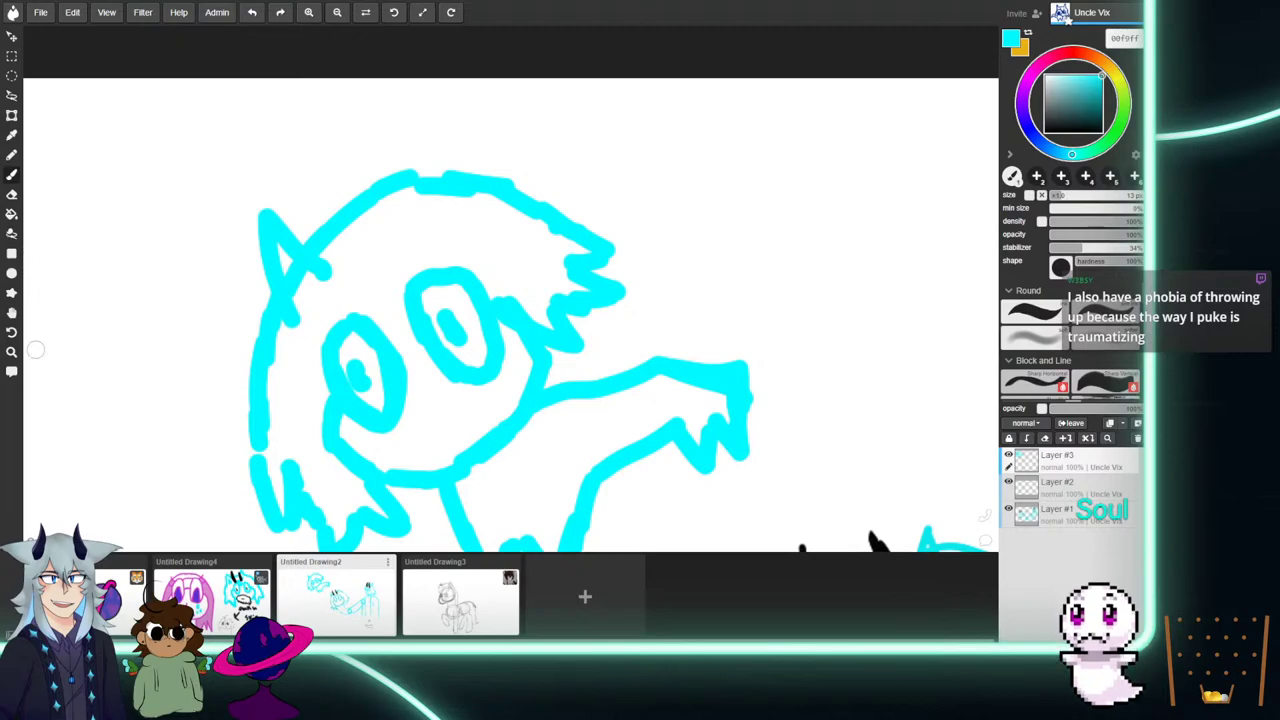
{"action": "left_click", "coordinate": [12, 335]}
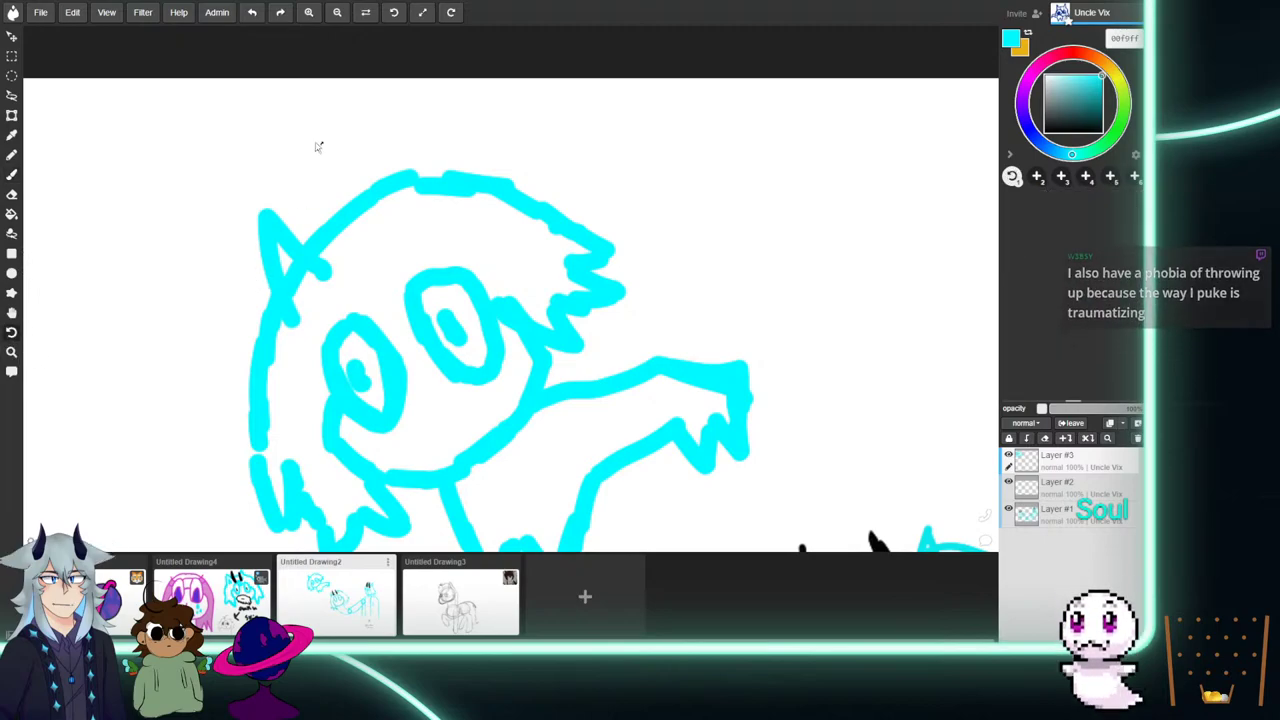
{"action": "left_click", "coordinate": [252, 14]}
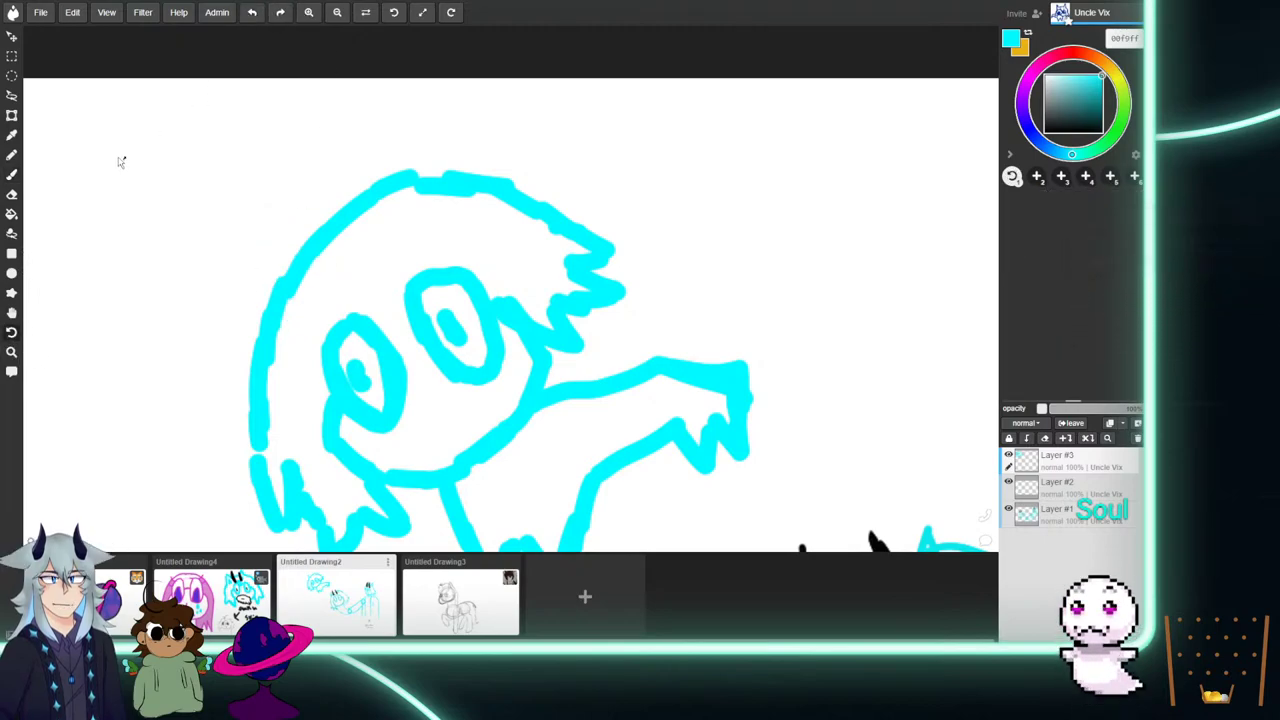
Draw two pointed cyan cat ears on top of the hair and paint a small inner triangle in each.
{"action": "left_click", "coordinate": [12, 174]}
{"action": "mouse_move", "coordinate": [287, 328]}
{"action": "left_mouse_down"}
{"action": "mouse_move", "coordinate": [252, 213]}
{"action": "mouse_move", "coordinate": [322, 254]}
{"action": "mouse_move", "coordinate": [384, 185]}
{"action": "mouse_move", "coordinate": [378, 122]}
{"action": "mouse_move", "coordinate": [458, 205]}
{"action": "left_mouse_up"}
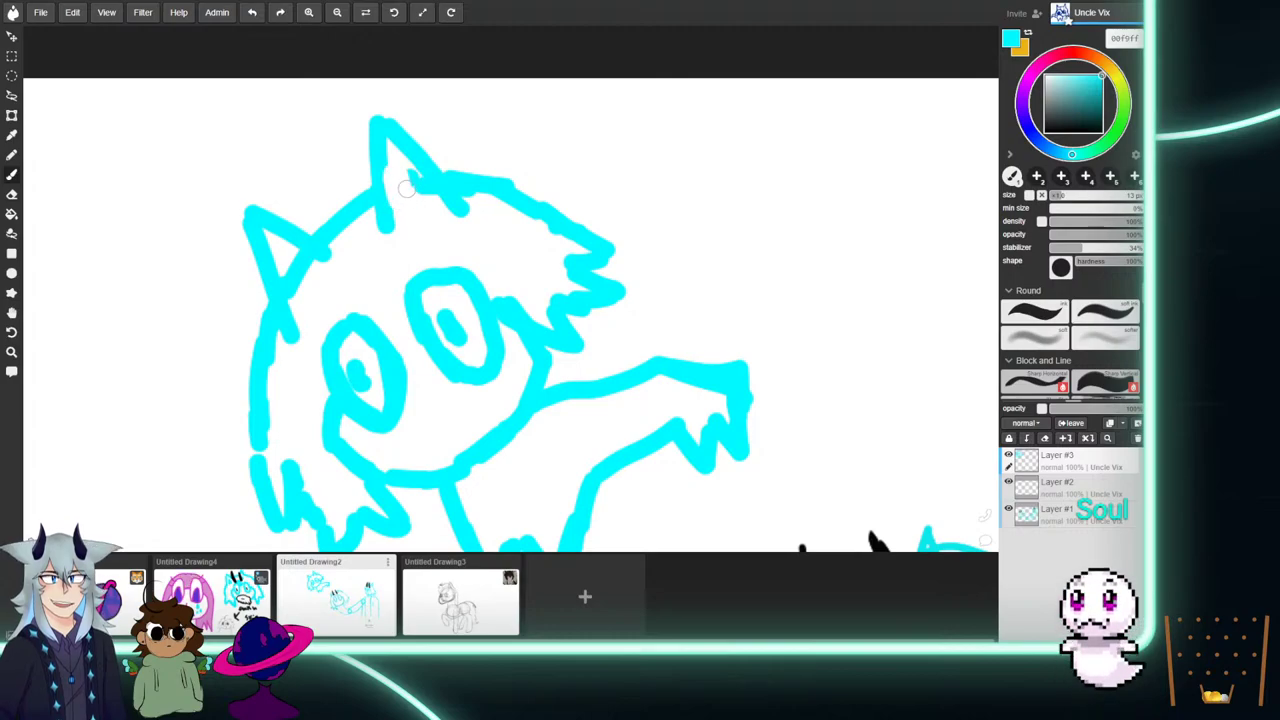
{"action": "left_click", "coordinate": [251, 14]}
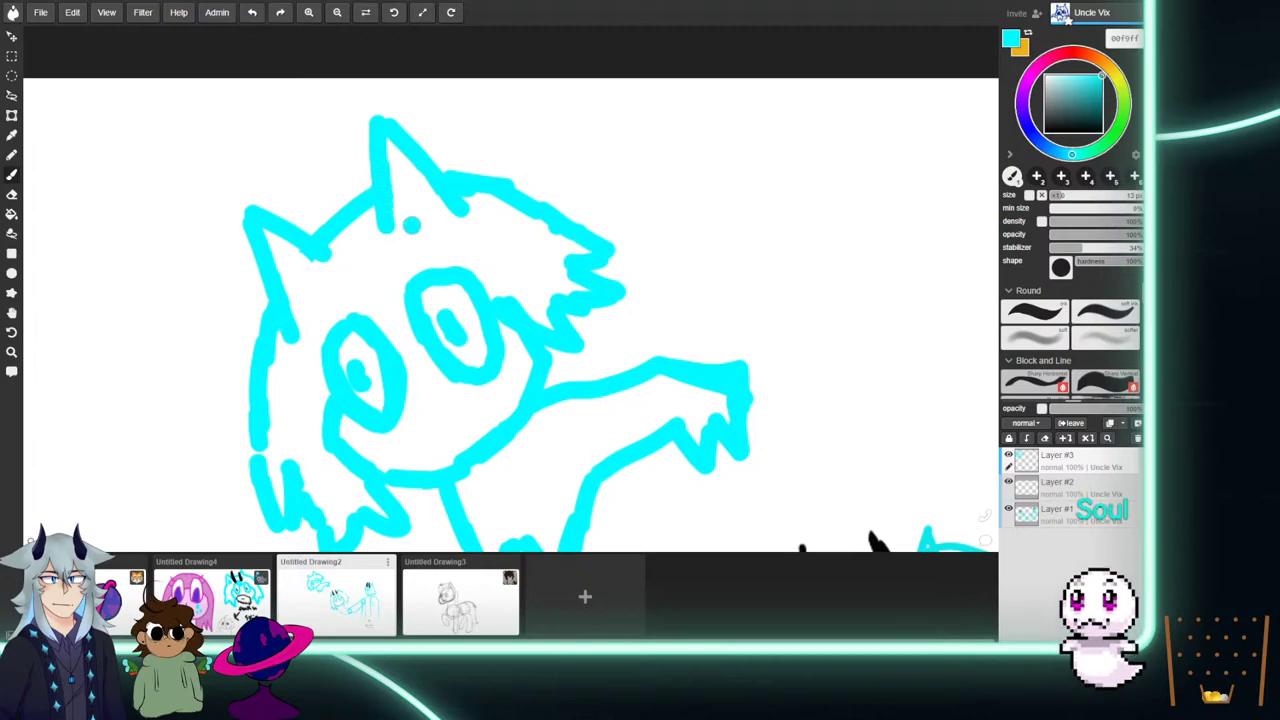
{"action": "mouse_move", "coordinate": [406, 228]}
{"action": "left_mouse_down"}
{"action": "mouse_move", "coordinate": [408, 185]}
{"action": "mouse_move", "coordinate": [425, 218]}
{"action": "left_mouse_up"}
{"action": "mouse_move", "coordinate": [313, 279]}
{"action": "left_mouse_down"}
{"action": "mouse_move", "coordinate": [305, 308]}
{"action": "mouse_move", "coordinate": [289, 273]}
{"action": "left_mouse_up"}
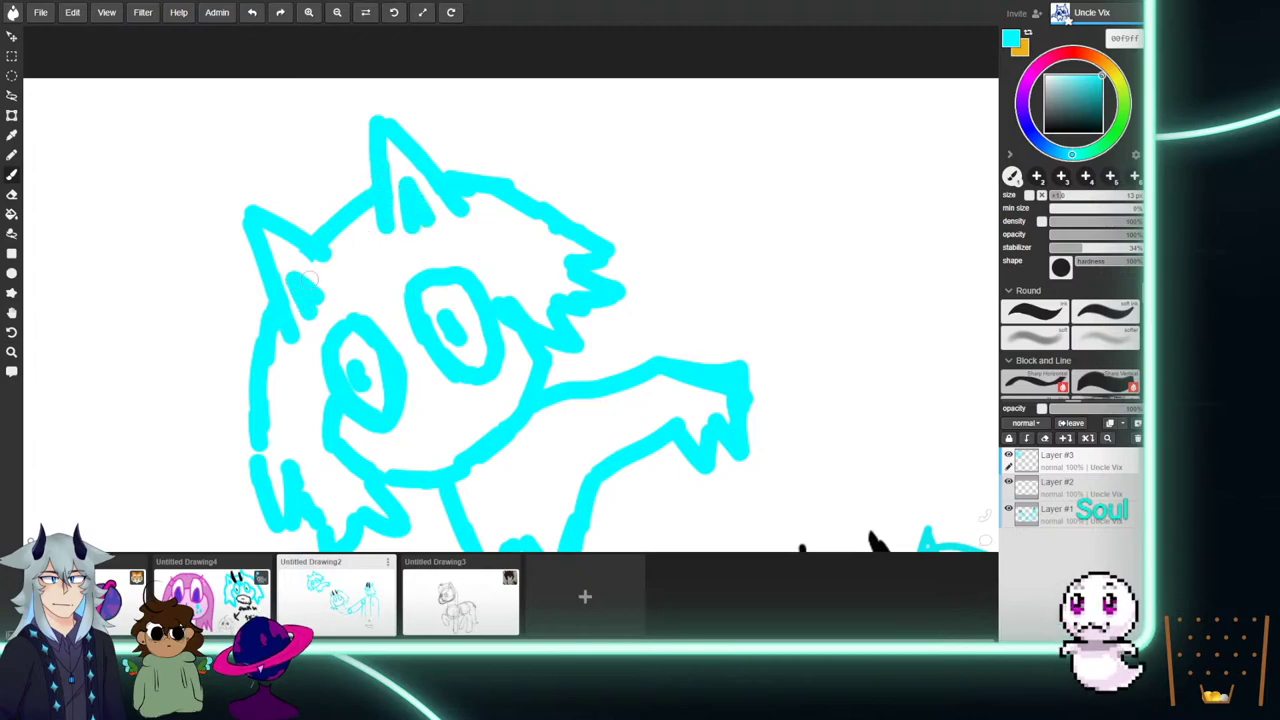
Set the brush to black 000000, paint two solid curved horns on the head and dot a pupil in each eye.
{"action": "left_click", "coordinate": [1102, 132]}
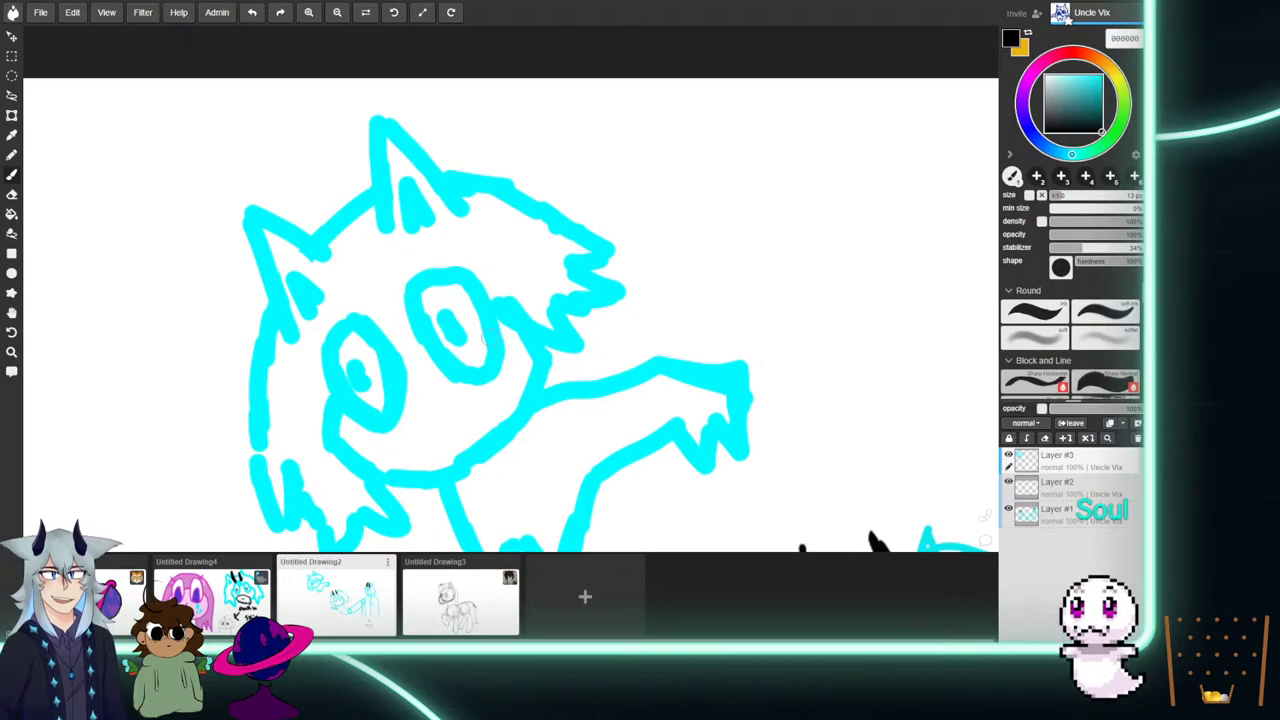
{"action": "mouse_move", "coordinate": [333, 291]}
{"action": "left_mouse_down"}
{"action": "mouse_move", "coordinate": [284, 241]}
{"action": "mouse_move", "coordinate": [297, 251]}
{"action": "mouse_move", "coordinate": [274, 181]}
{"action": "mouse_move", "coordinate": [343, 264]}
{"action": "mouse_move", "coordinate": [319, 246]}
{"action": "mouse_move", "coordinate": [333, 273]}
{"action": "mouse_move", "coordinate": [309, 251]}
{"action": "mouse_move", "coordinate": [331, 262]}
{"action": "mouse_move", "coordinate": [356, 205]}
{"action": "mouse_move", "coordinate": [384, 221]}
{"action": "mouse_move", "coordinate": [334, 153]}
{"action": "mouse_move", "coordinate": [397, 232]}
{"action": "mouse_move", "coordinate": [392, 248]}
{"action": "mouse_move", "coordinate": [375, 234]}
{"action": "mouse_move", "coordinate": [331, 175]}
{"action": "mouse_move", "coordinate": [330, 143]}
{"action": "mouse_move", "coordinate": [403, 246]}
{"action": "left_mouse_up"}
{"action": "mouse_move", "coordinate": [350, 282]}
{"action": "left_mouse_down"}
{"action": "mouse_move", "coordinate": [343, 295]}
{"action": "mouse_move", "coordinate": [352, 276]}
{"action": "left_mouse_up"}
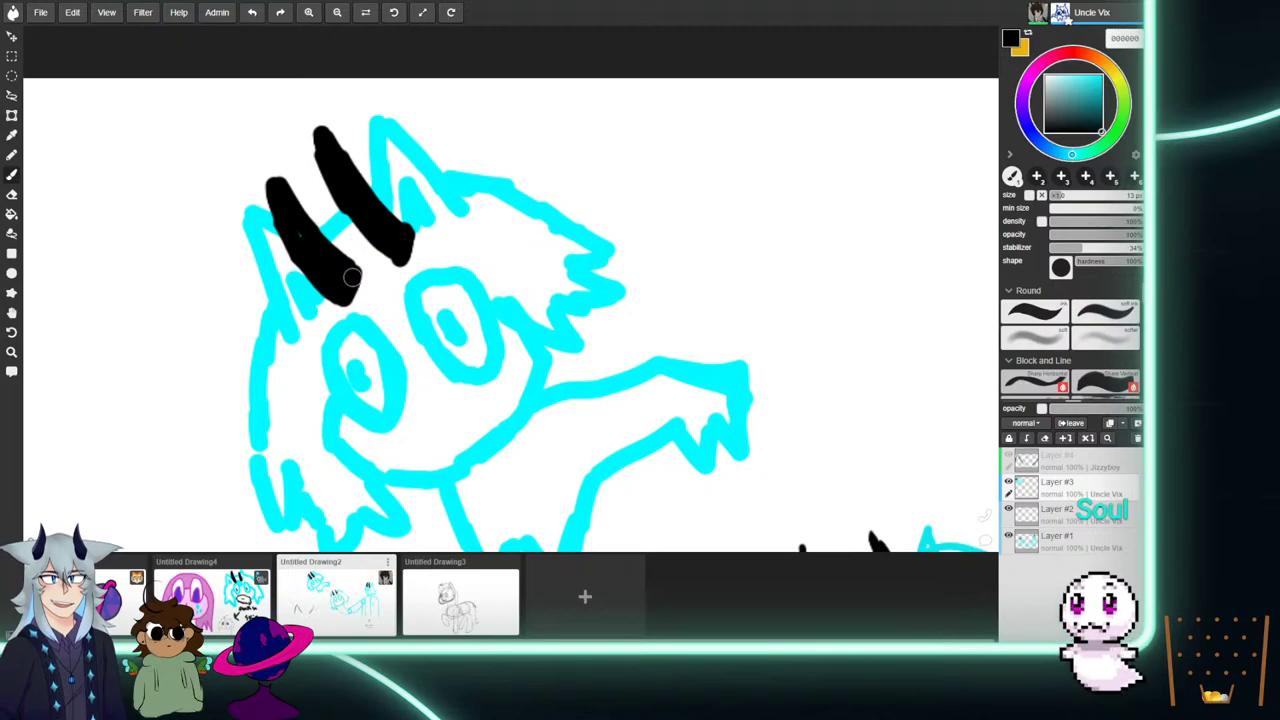
{"action": "left_click", "coordinate": [450, 330]}
{"action": "left_click", "coordinate": [358, 379]}
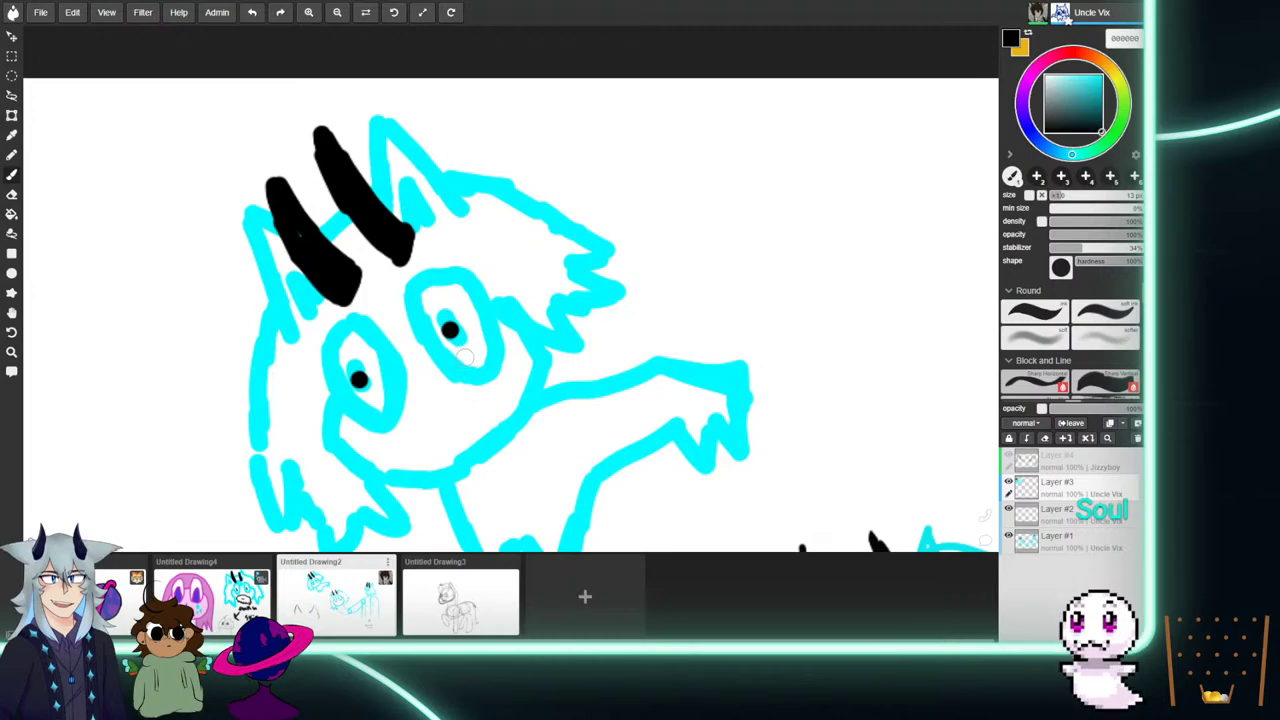
Open Untitled Drawing4, bring the whole canvas into view and move Layer #1 to the top of the layer stack.
{"action": "left_click", "coordinate": [211, 597]}
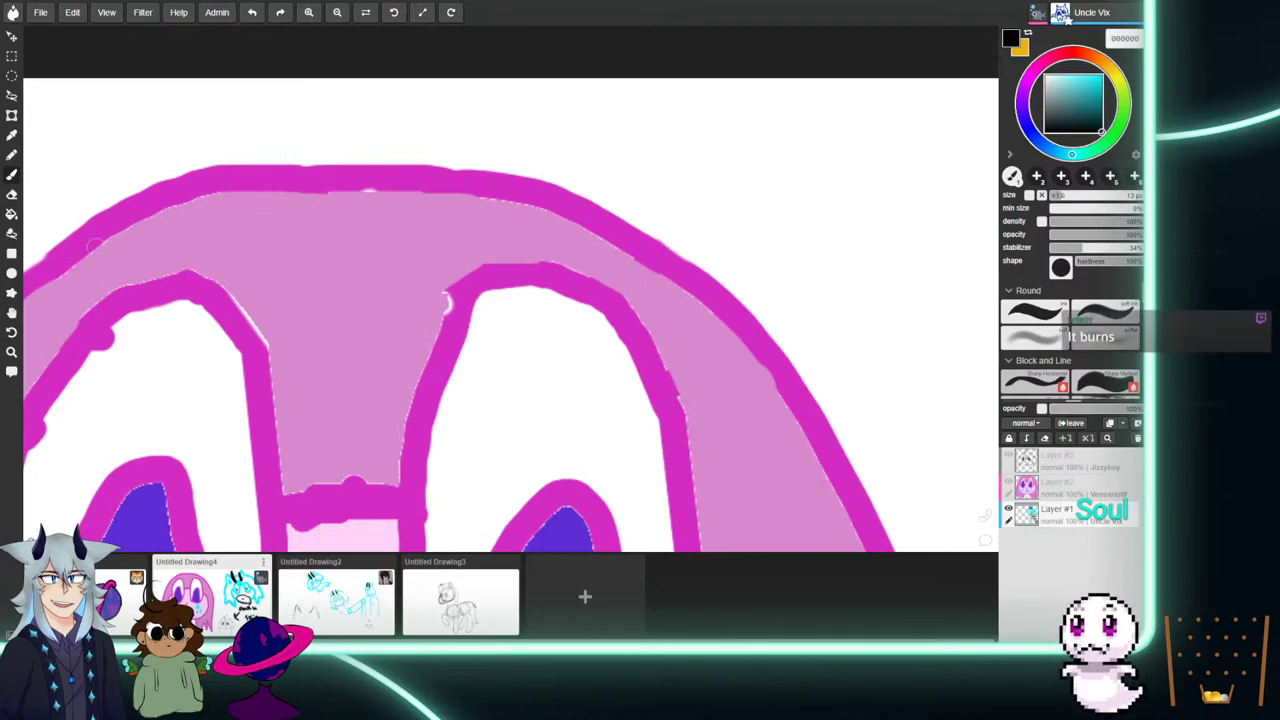
{"action": "scroll", "coordinate": [497, 286], "scroll_direction": "down", "scroll_amount": 5}
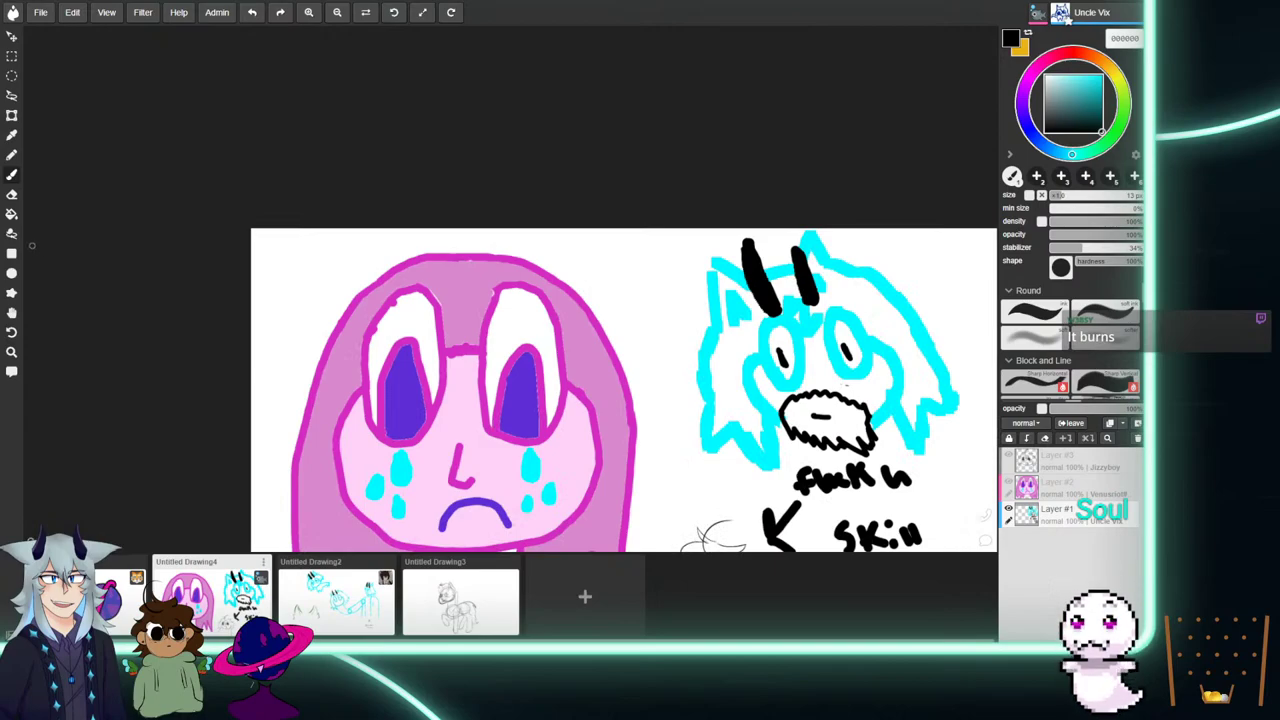
{"action": "left_click", "coordinate": [11, 313]}
{"action": "mouse_move", "coordinate": [346, 331]}
{"action": "left_mouse_down"}
{"action": "mouse_move", "coordinate": [306, 181]}
{"action": "mouse_move", "coordinate": [278, 203]}
{"action": "left_mouse_up"}
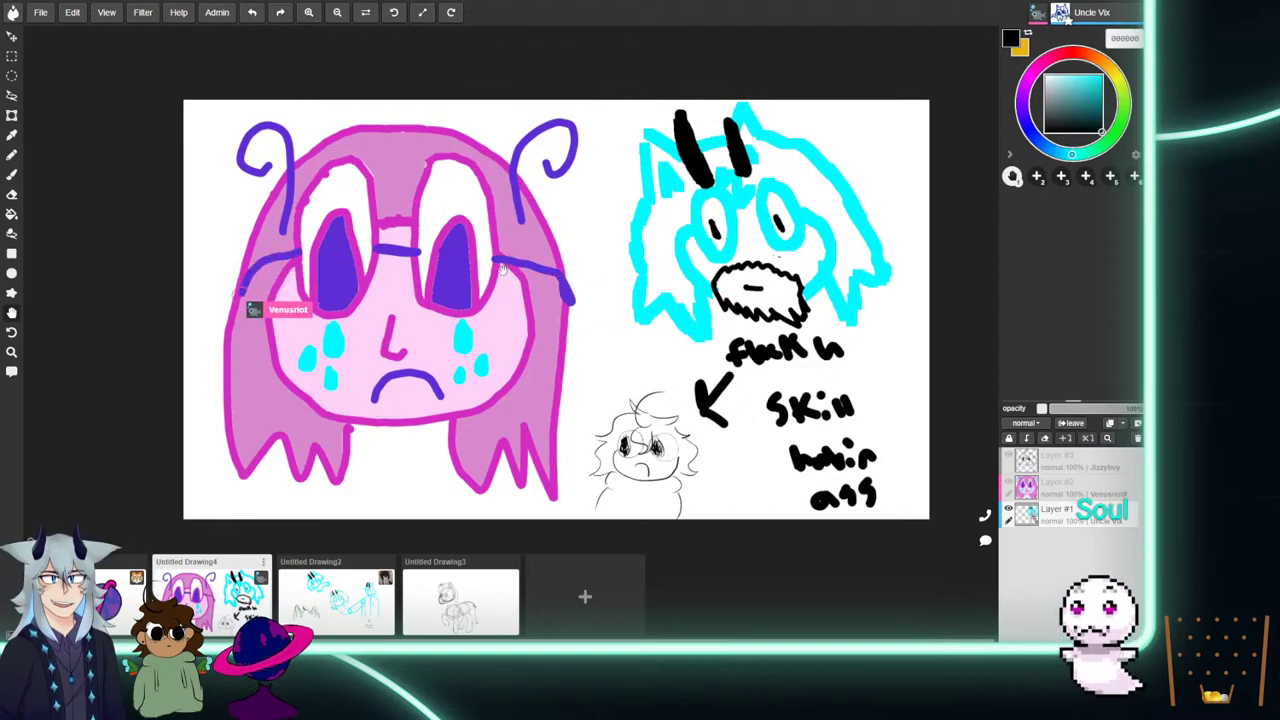
{"action": "left_click", "coordinate": [13, 175]}
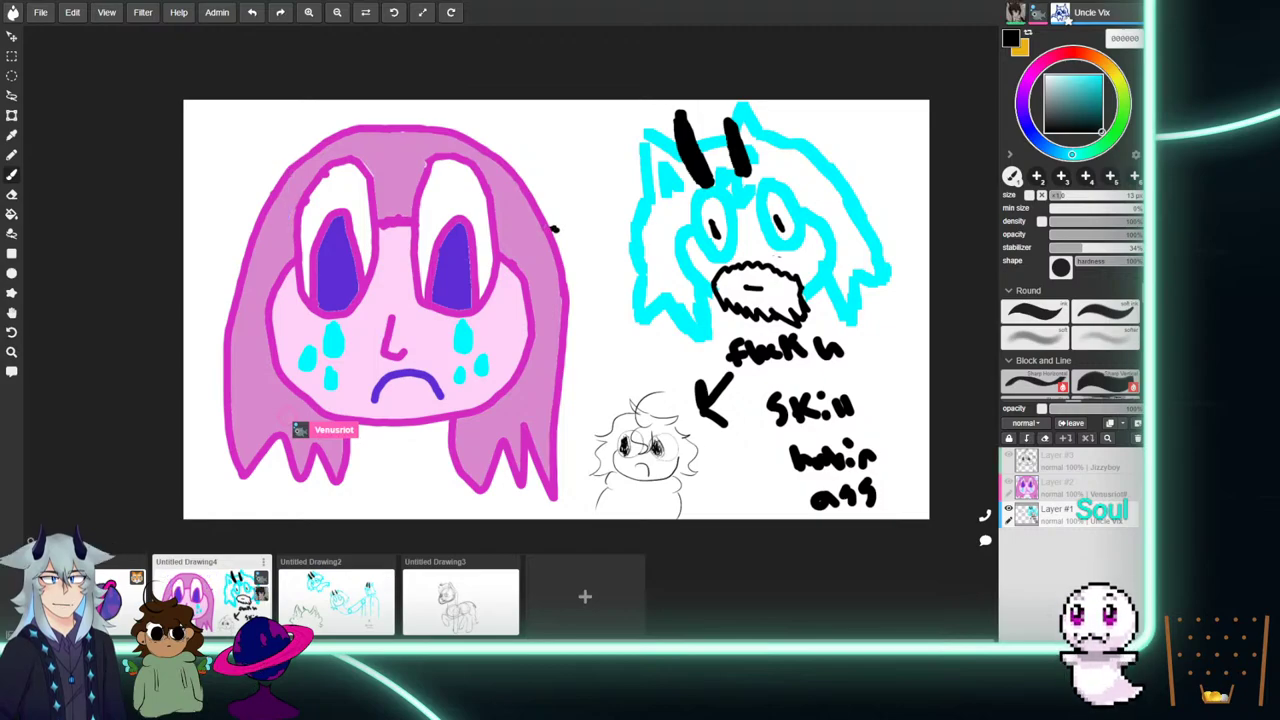
{"action": "left_click_drag", "start_coordinate": [1057, 514], "coordinate": [1057, 460]}
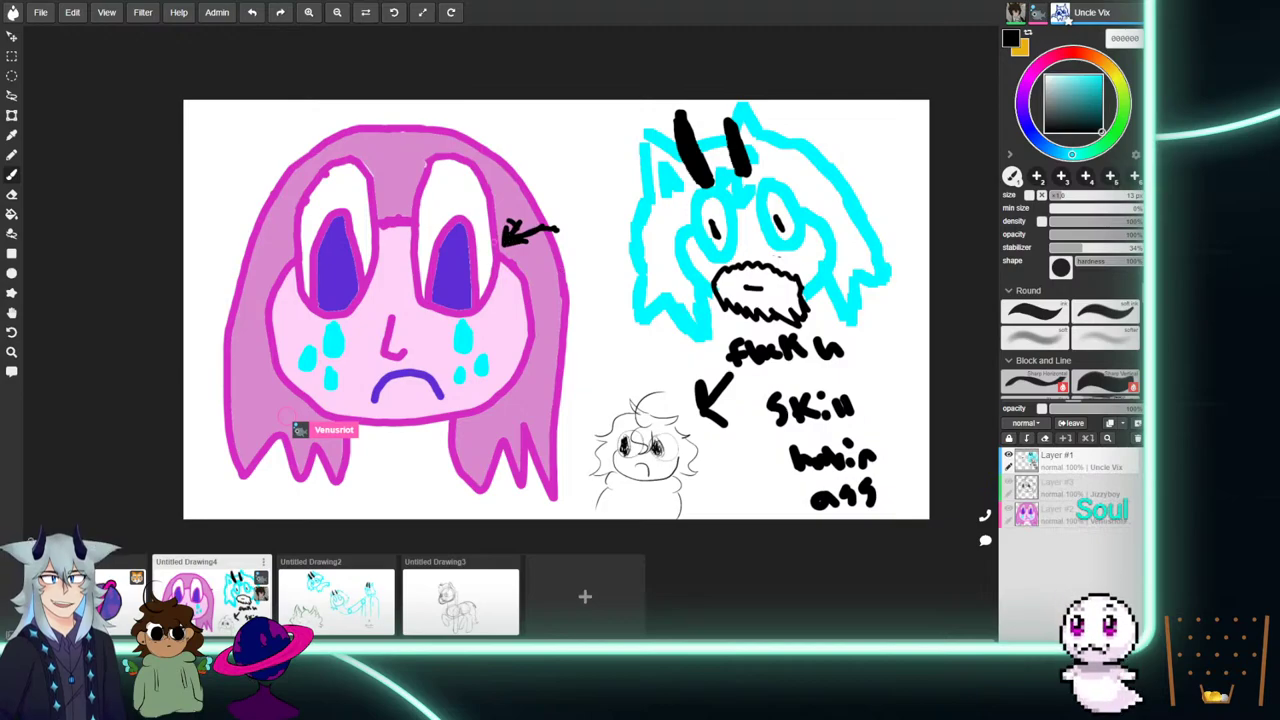
{"action": "mouse_move", "coordinate": [500, 247]}
{"action": "left_mouse_down"}
{"action": "mouse_move", "coordinate": [565, 242]}
{"action": "mouse_move", "coordinate": [582, 258]}
{"action": "mouse_move", "coordinate": [512, 220]}
{"action": "mouse_move", "coordinate": [595, 231]}
{"action": "left_mouse_up"}
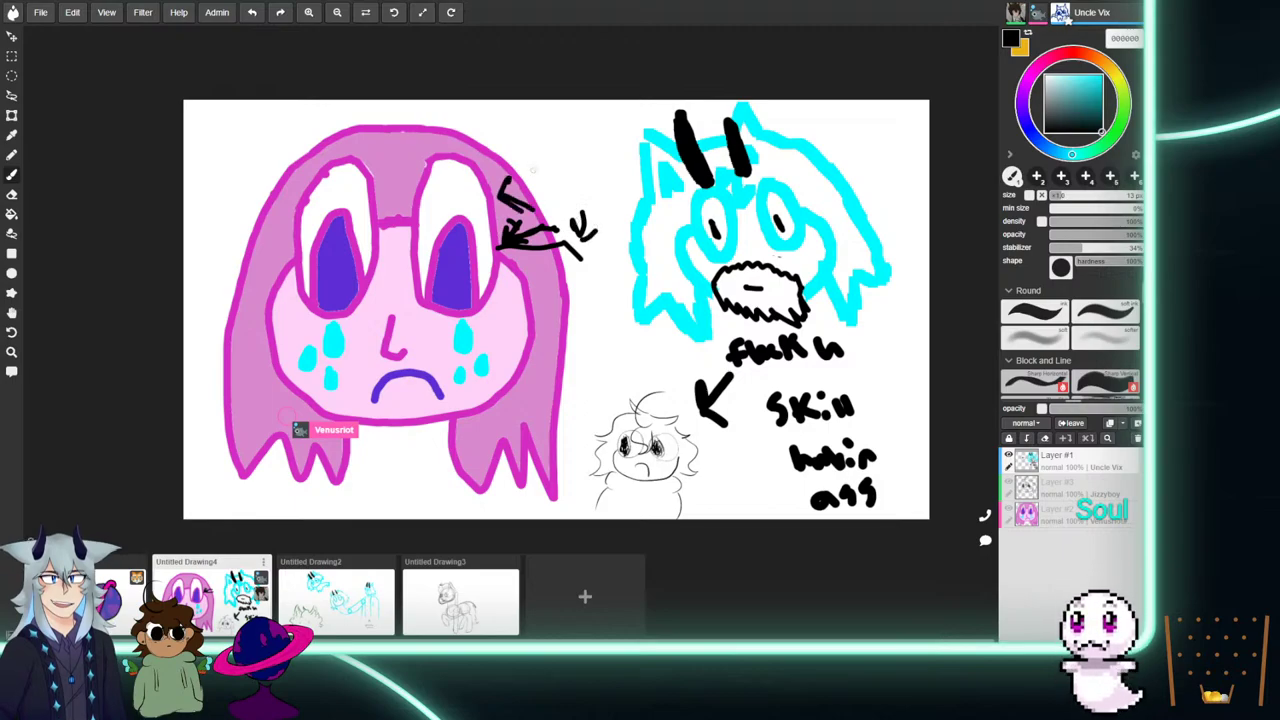
{"action": "left_click", "coordinate": [12, 194]}
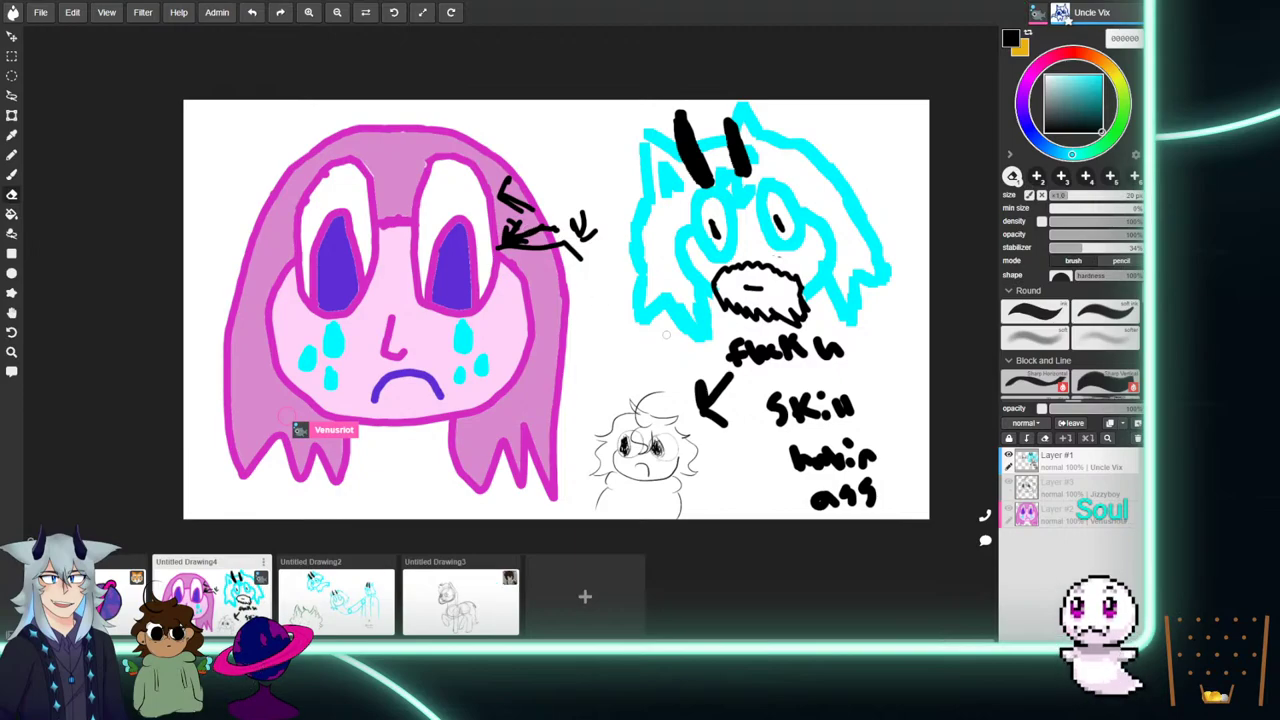
{"action": "left_click_drag", "start_coordinate": [530, 248], "coordinate": [500, 198]}
{"action": "mouse_move", "coordinate": [514, 248]}
{"action": "left_mouse_down"}
{"action": "mouse_move", "coordinate": [500, 190]}
{"action": "mouse_move", "coordinate": [516, 242]}
{"action": "mouse_move", "coordinate": [591, 212]}
{"action": "left_mouse_up"}
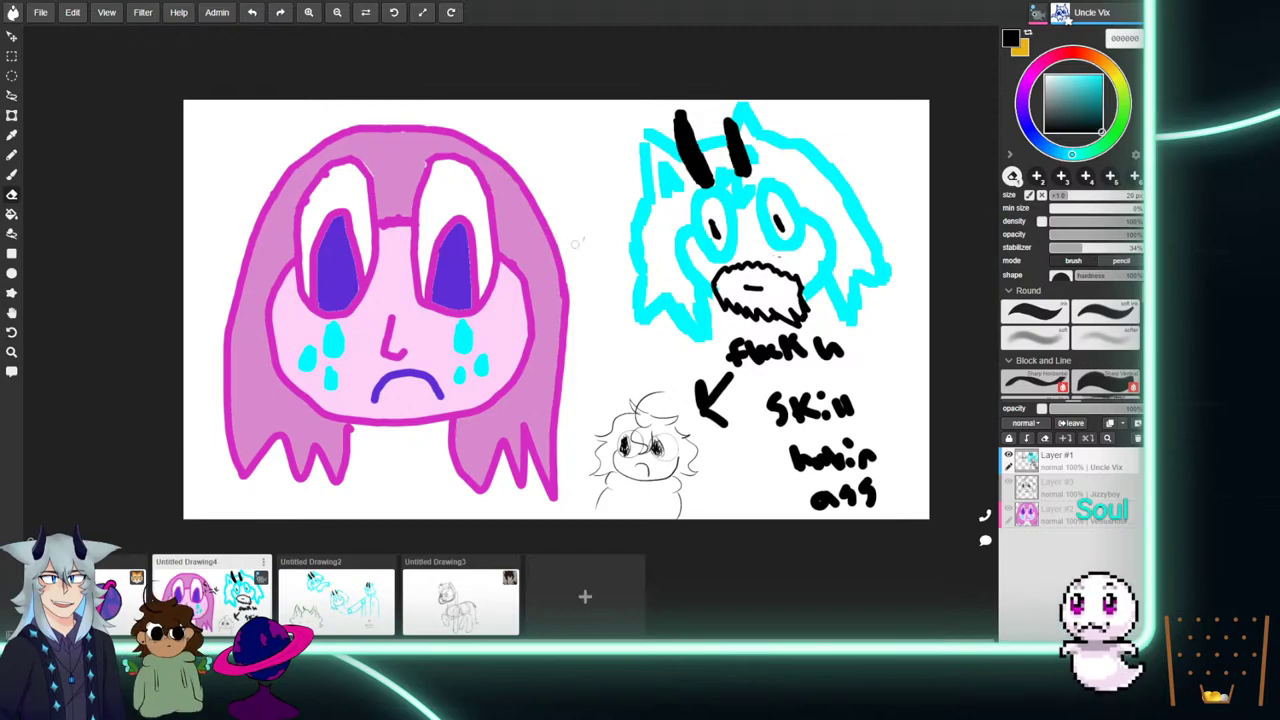
Replace the horned head's pupils in Untitled Drawing4 with short black strokes slightly higher in the cyan eyes.
{"action": "left_click", "coordinate": [336, 596]}
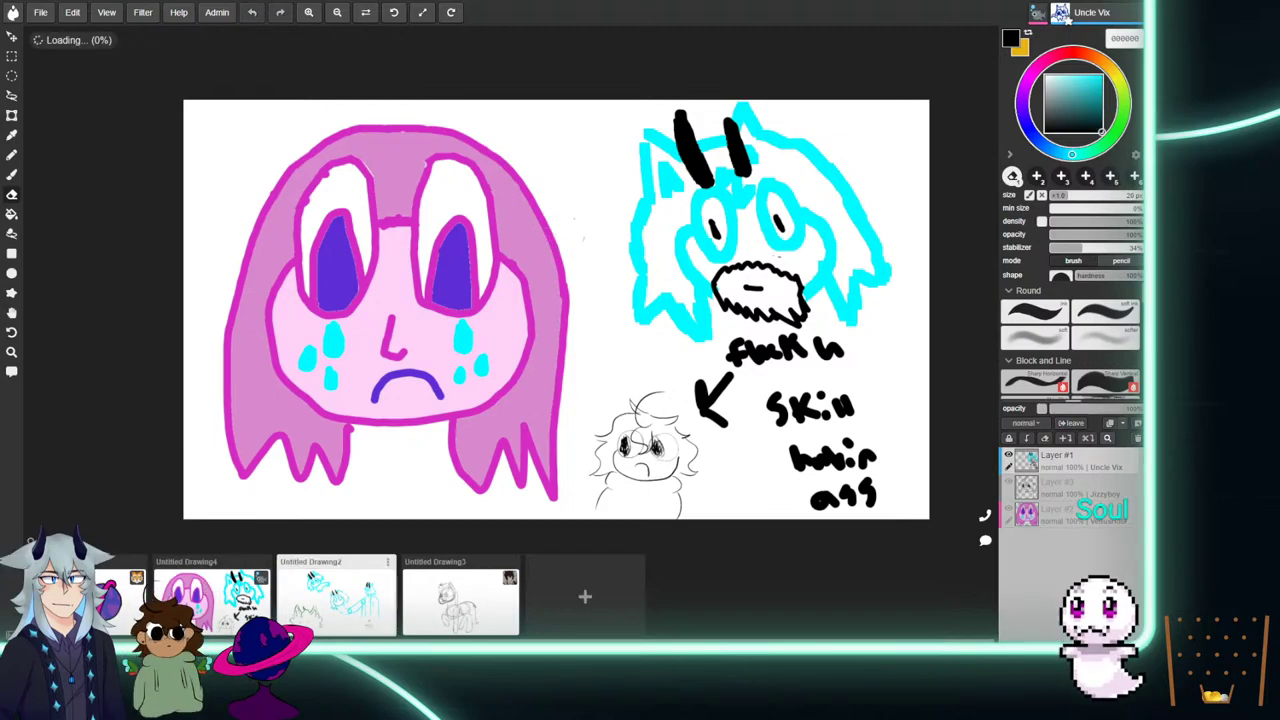
{"action": "left_click", "coordinate": [213, 611]}
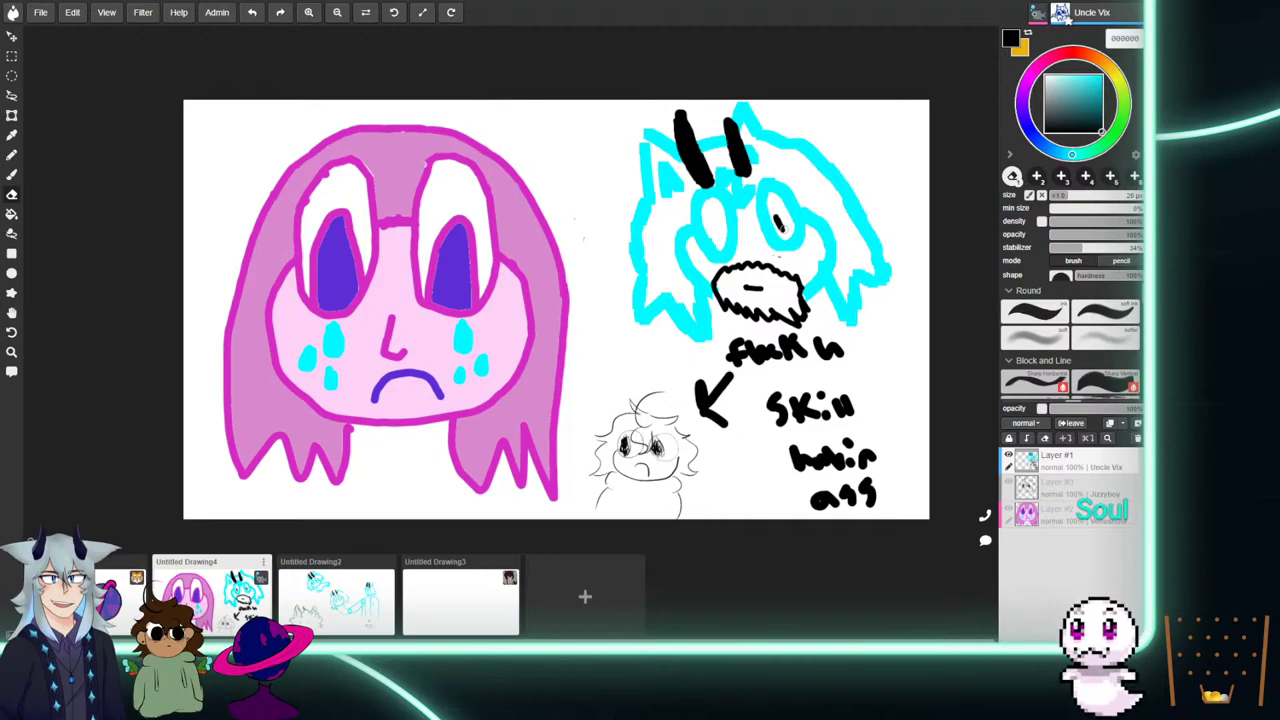
{"action": "left_click", "coordinate": [12, 174]}
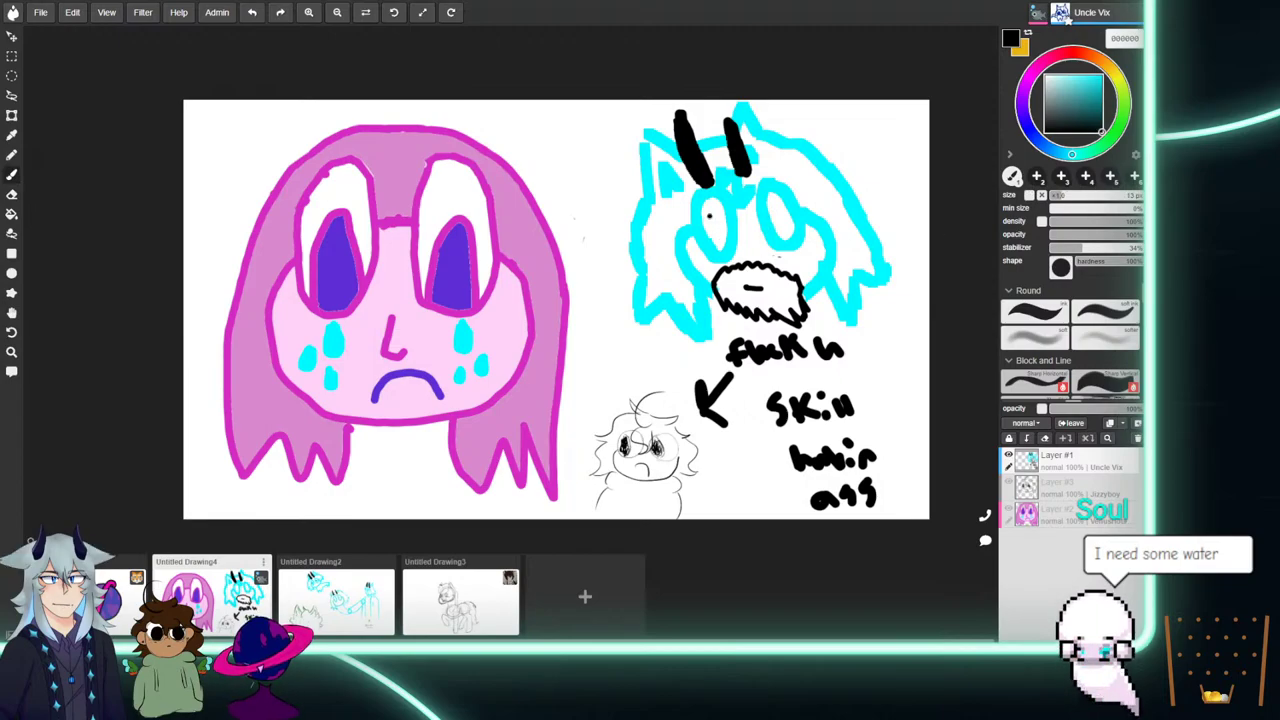
{"action": "left_click_drag", "start_coordinate": [775, 208], "coordinate": [778, 219]}
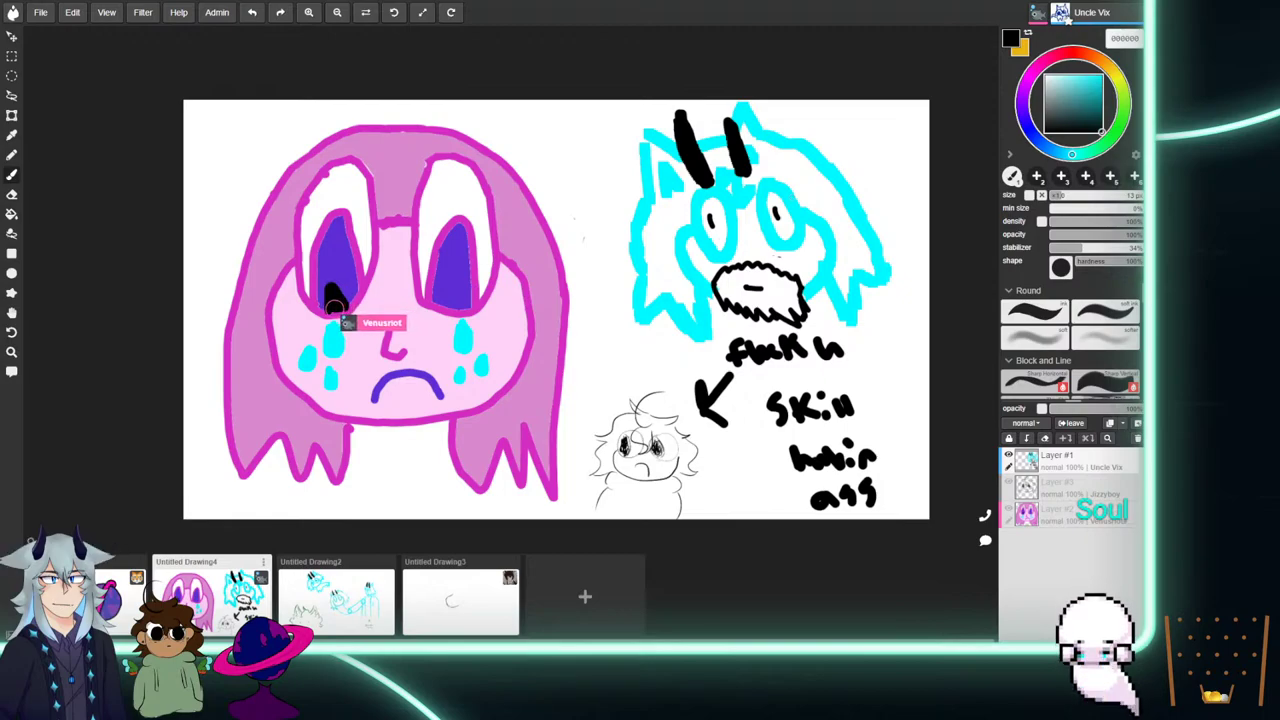
Open Untitled Drawing2 and set the brush colour to cyan 0bf9ff.
{"action": "left_click", "coordinate": [336, 595]}
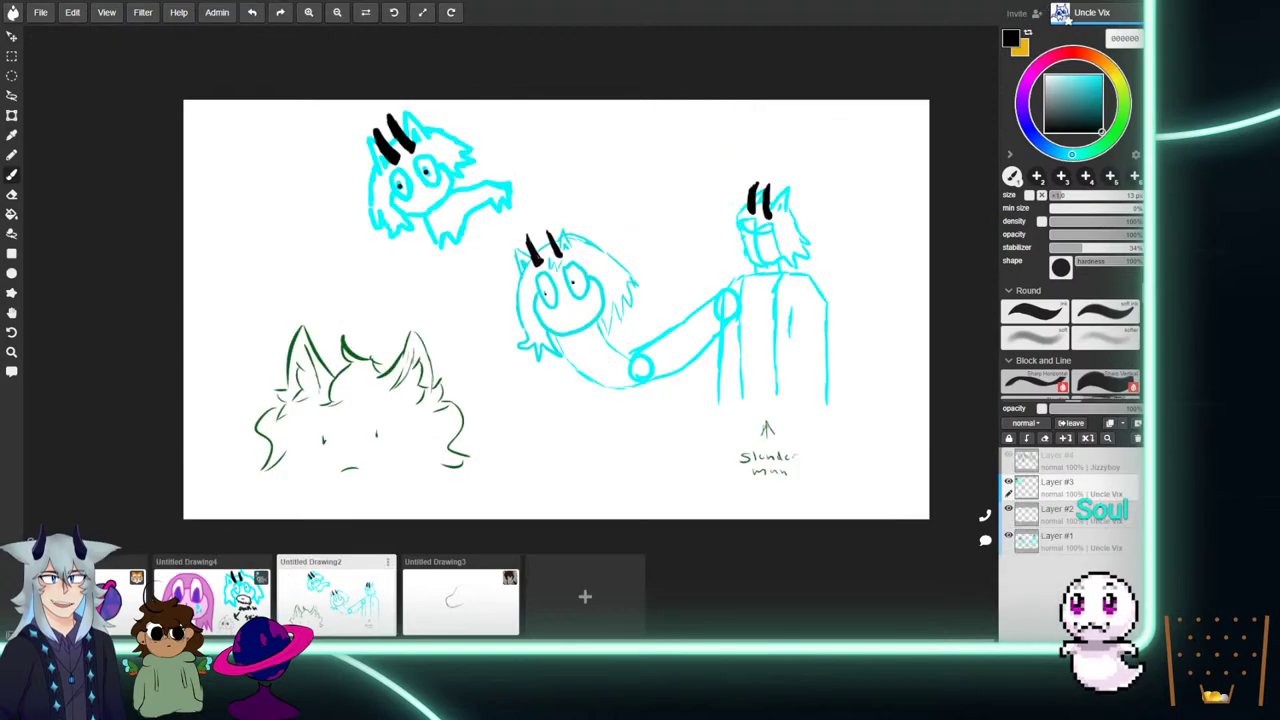
{"action": "left_click", "coordinate": [12, 176]}
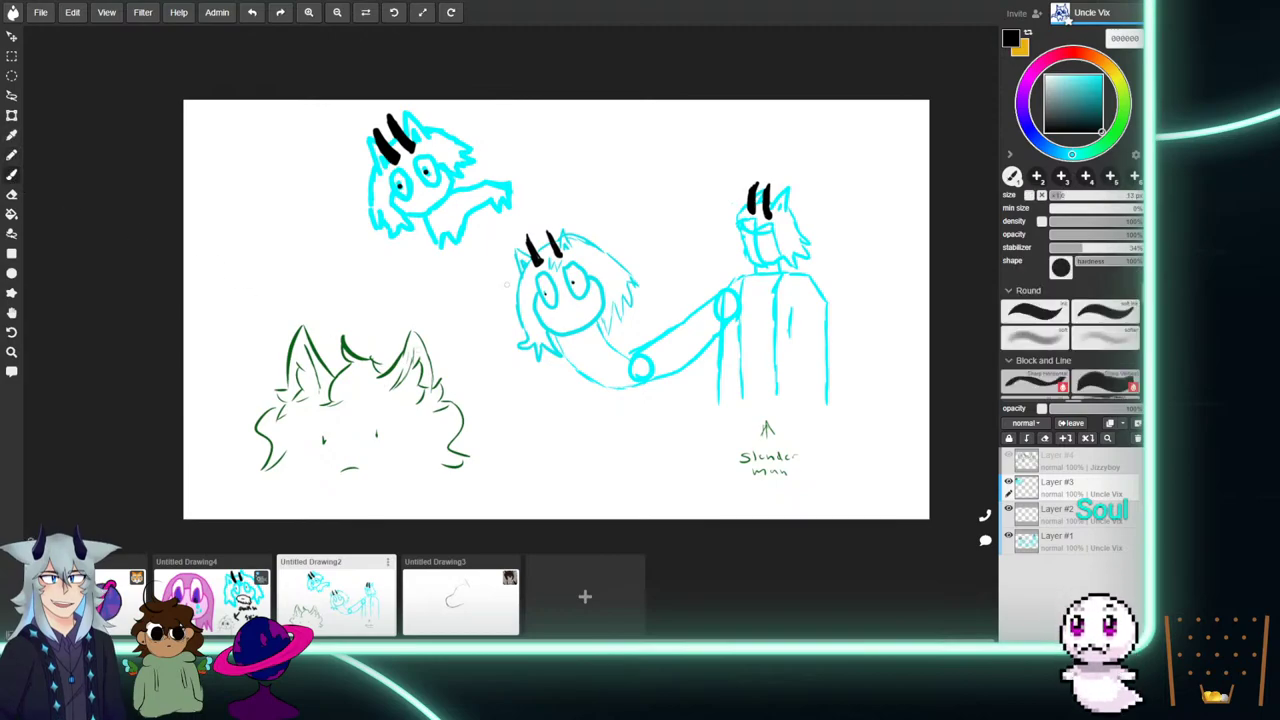
{"action": "left_click", "coordinate": [1099, 75]}
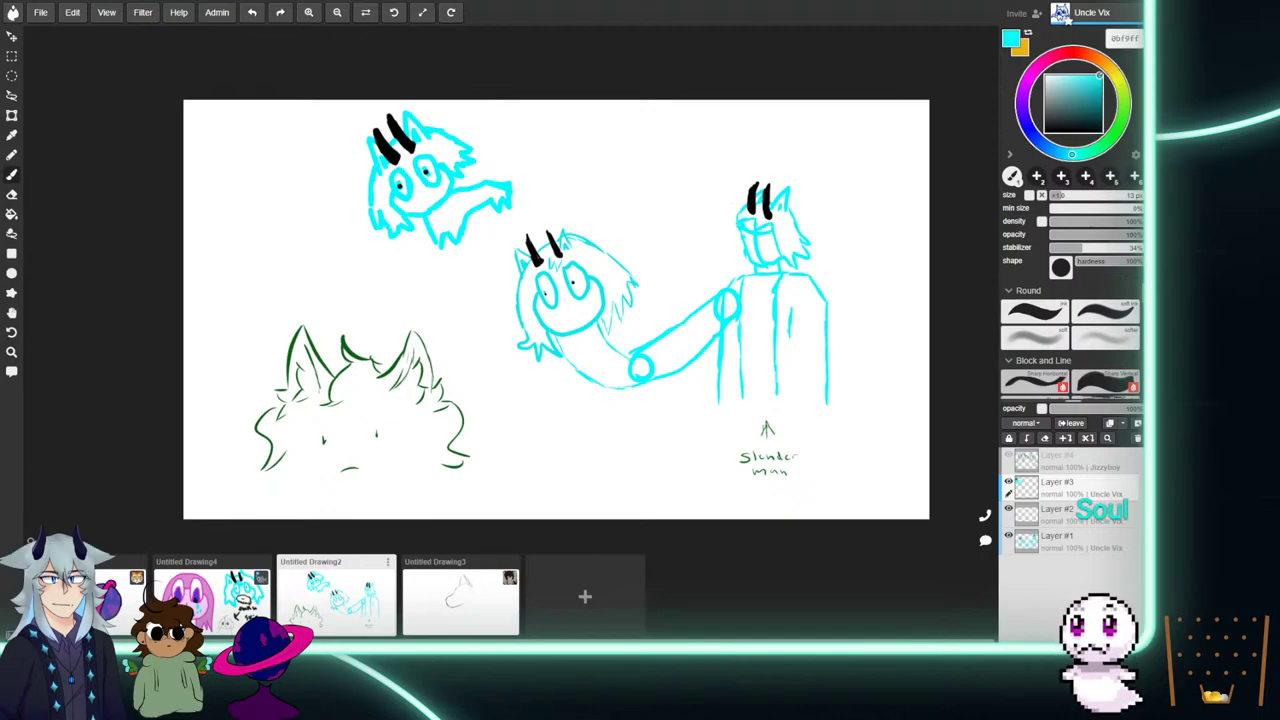
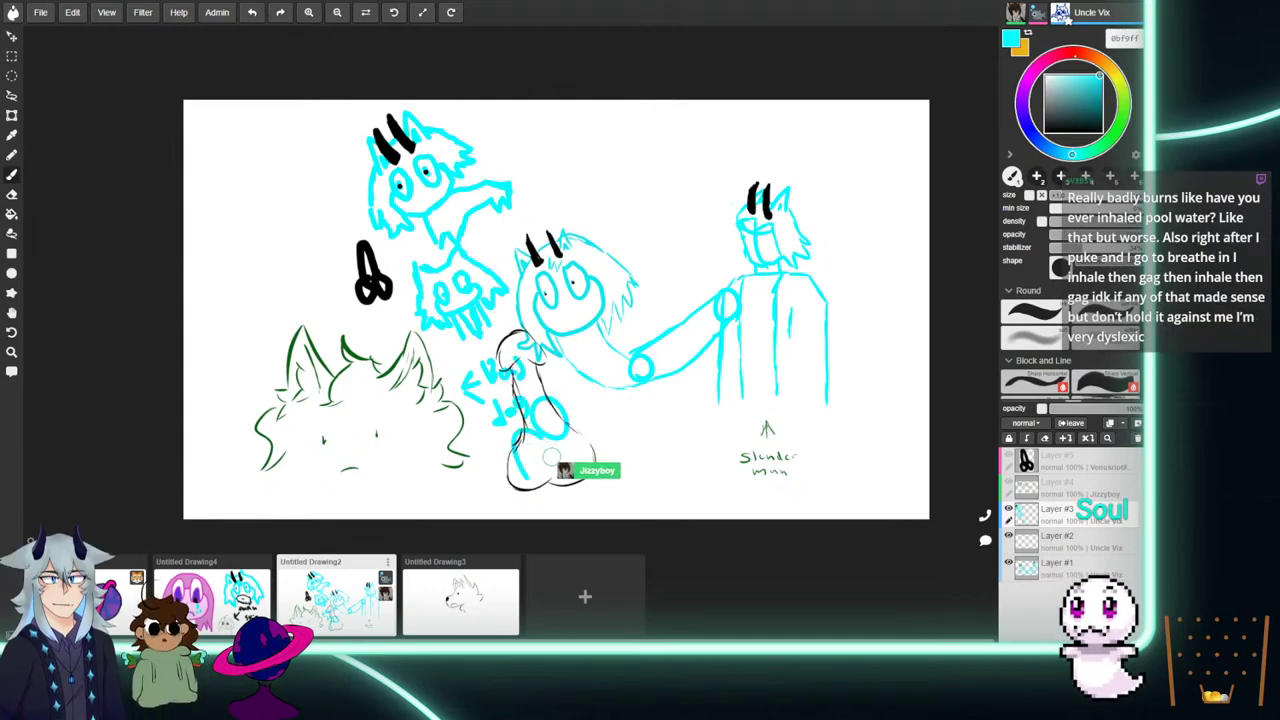
Set the brush to red ff250b and paint a thick crossed-out circle over the doodle and cyan caption below the middle head.
{"action": "left_click", "coordinate": [1079, 53]}
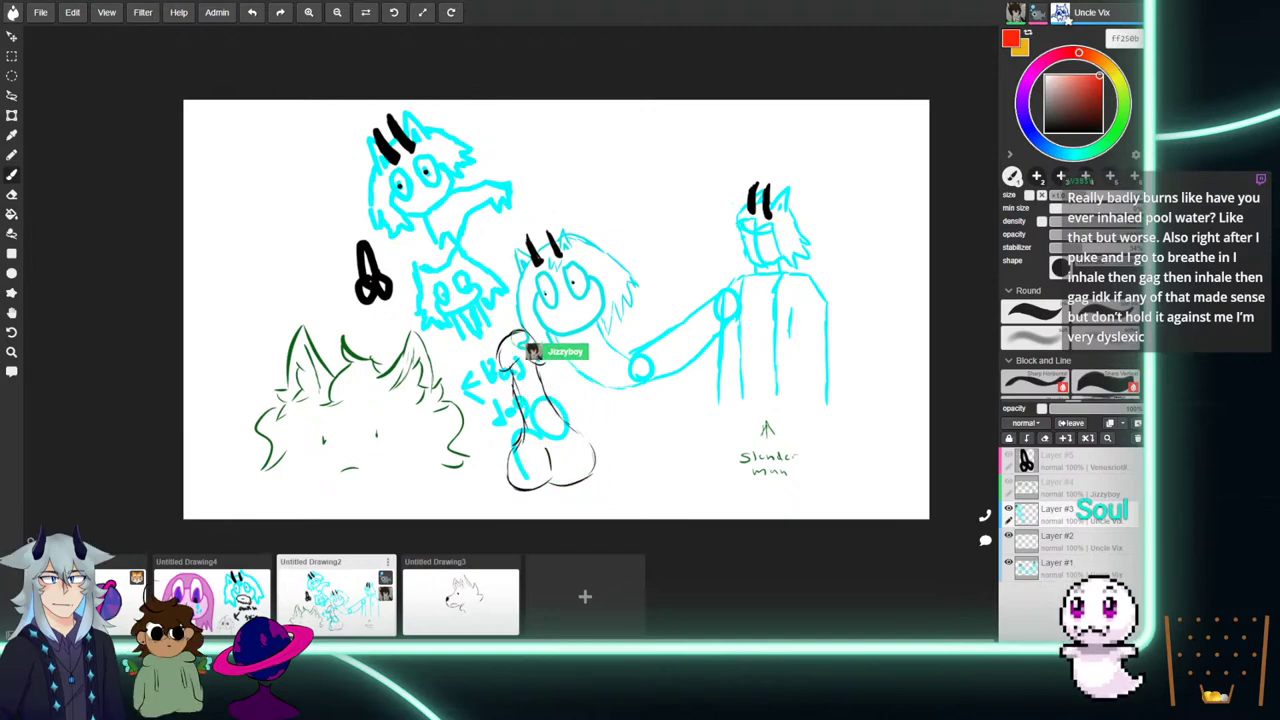
{"action": "left_click_drag", "start_coordinate": [537, 400], "coordinate": [512, 476]}
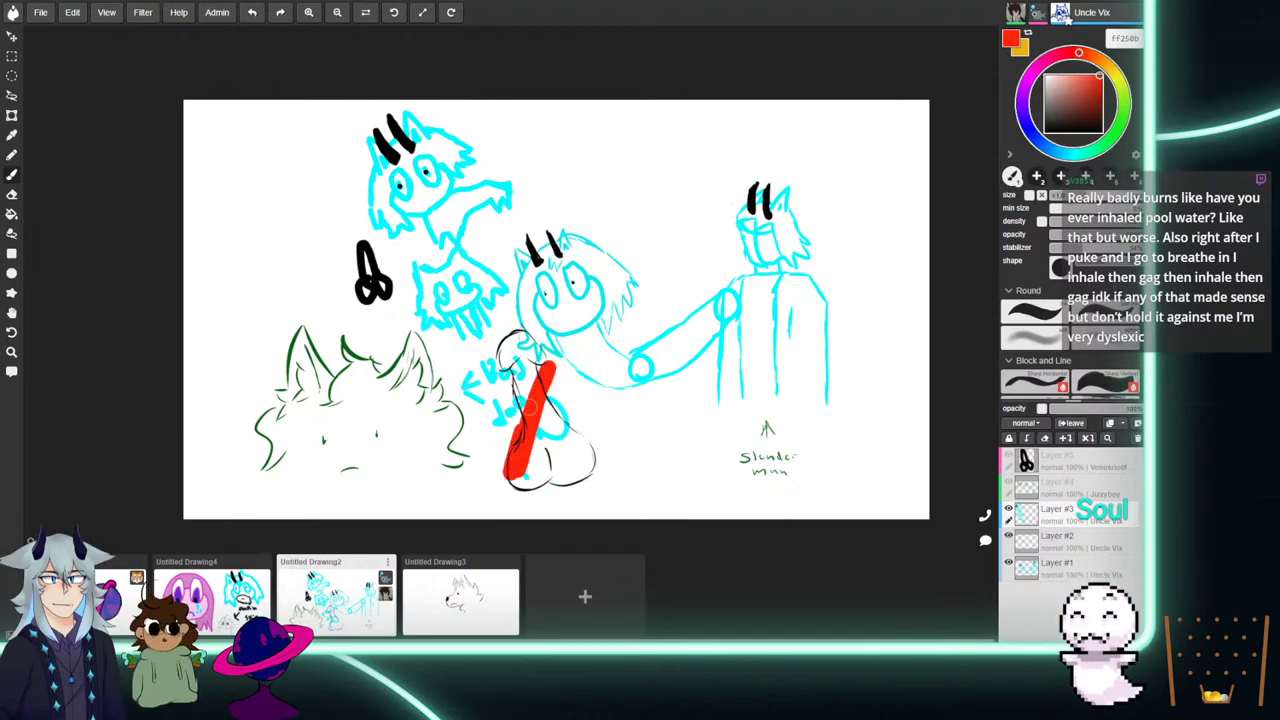
{"action": "mouse_move", "coordinate": [475, 362]}
{"action": "left_mouse_down"}
{"action": "mouse_move", "coordinate": [592, 458]}
{"action": "mouse_move", "coordinate": [472, 385]}
{"action": "mouse_move", "coordinate": [560, 345]}
{"action": "left_mouse_up"}
{"action": "left_click_drag", "start_coordinate": [486, 385], "coordinate": [560, 455]}
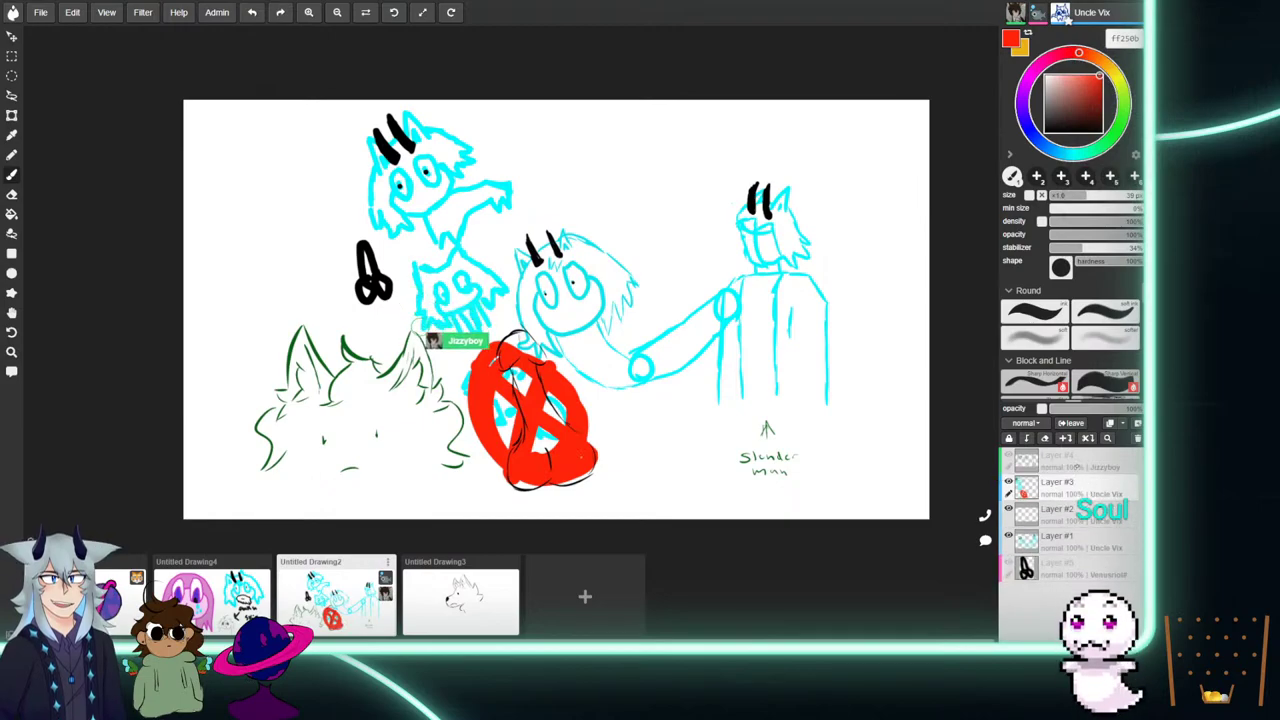
Arrange Layer #3 and Layer #1 above Layer #4, take over Layer #4 and erase the black outline around the red circle.
{"action": "left_click_drag", "start_coordinate": [1078, 542], "coordinate": [1082, 476]}
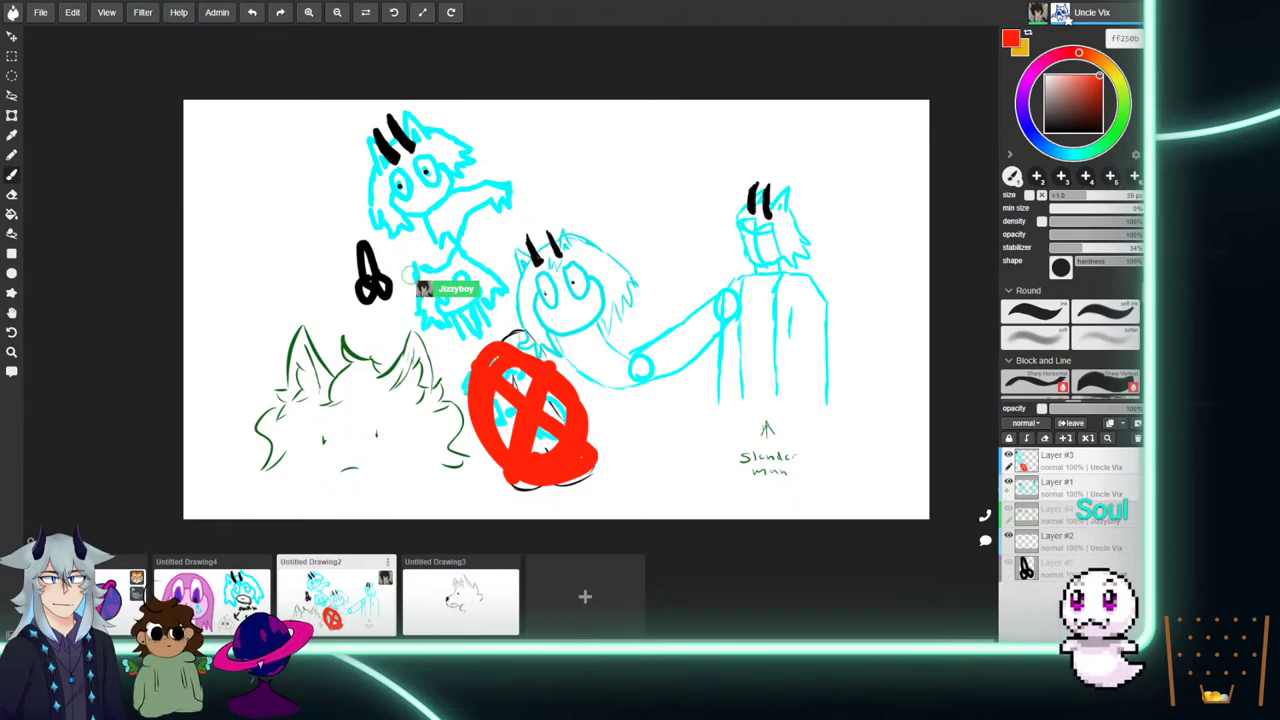
{"action": "left_click", "coordinate": [1008, 509]}
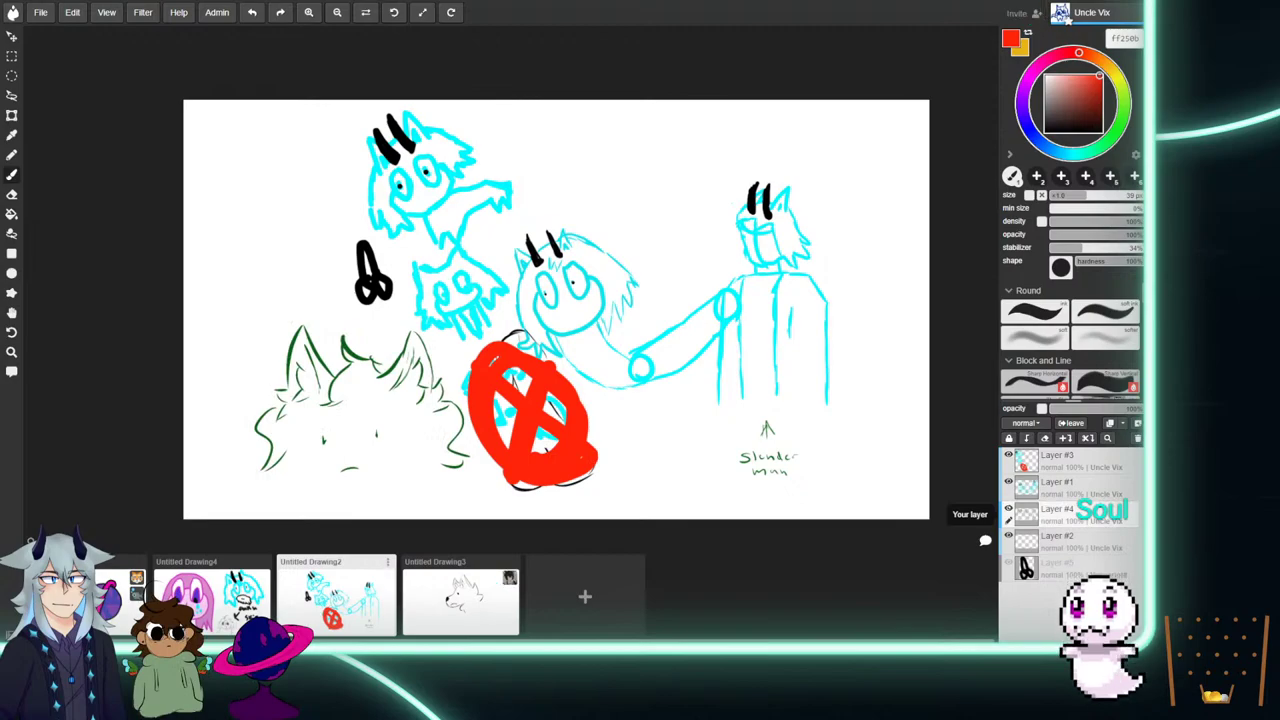
{"action": "left_click", "coordinate": [14, 174]}
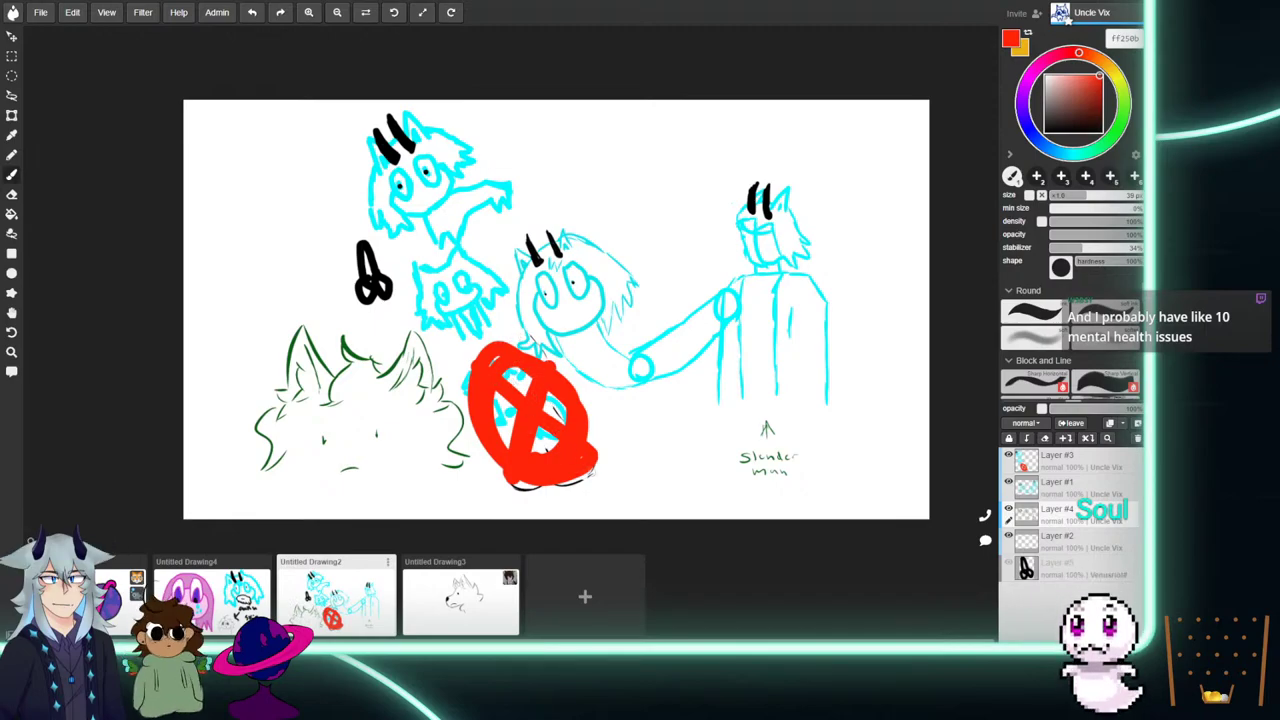
{"action": "mouse_move", "coordinate": [585, 455]}
{"action": "left_mouse_down"}
{"action": "mouse_move", "coordinate": [499, 472]}
{"action": "mouse_move", "coordinate": [536, 471]}
{"action": "left_mouse_up"}
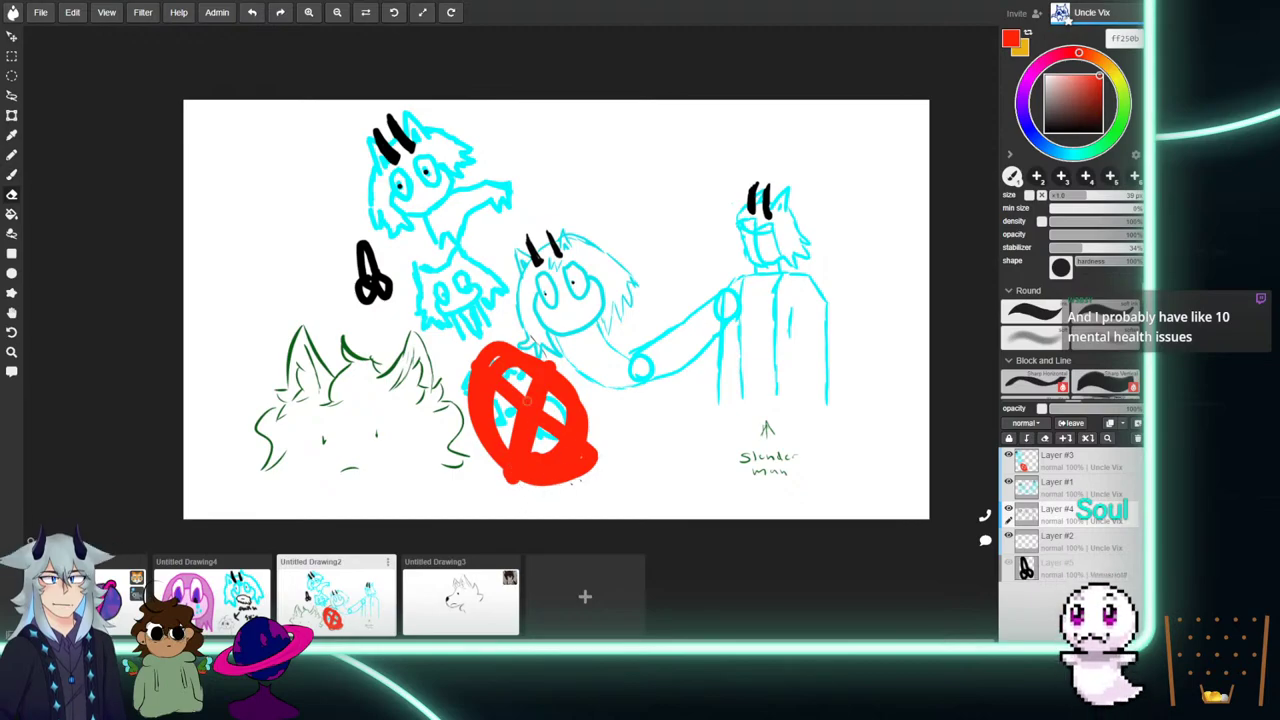
Erase the red crossed-out circle and the cyan marks inside it from Layer #3.
{"action": "key", "text": "b"}
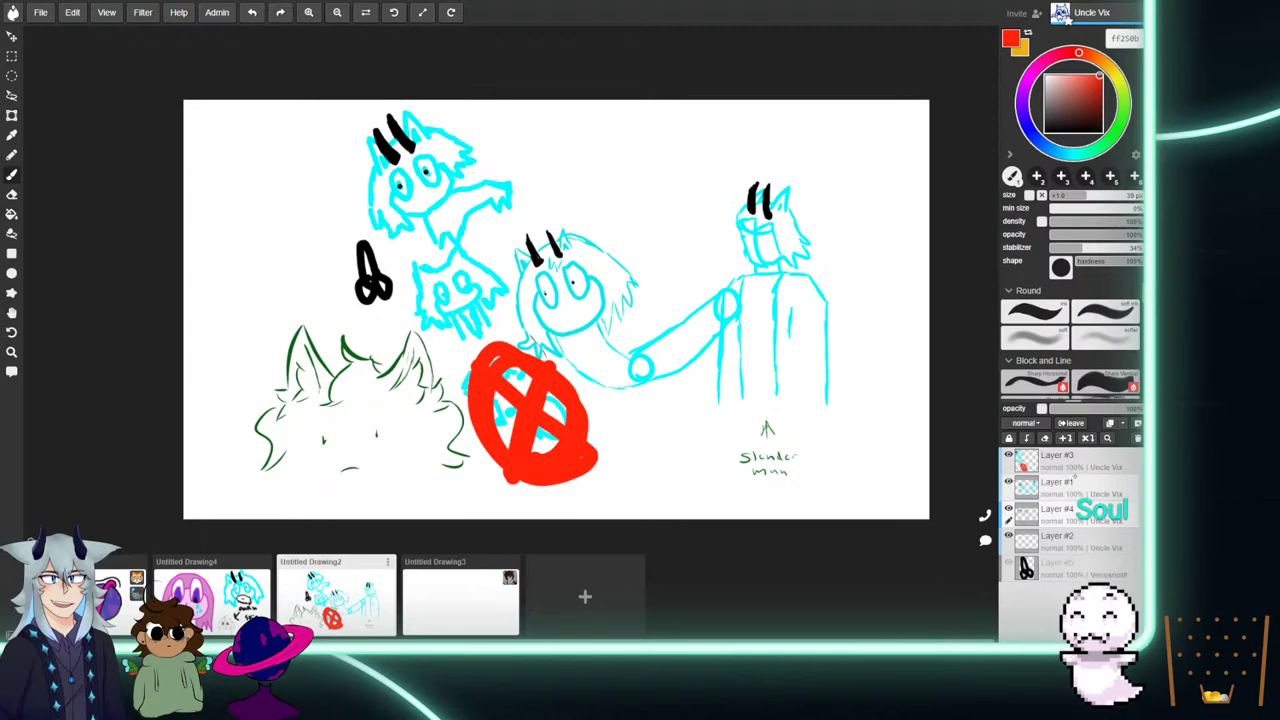
{"action": "left_click", "coordinate": [1088, 461]}
{"action": "mouse_move", "coordinate": [480, 364]}
{"action": "left_mouse_down"}
{"action": "mouse_move", "coordinate": [473, 423]}
{"action": "mouse_move", "coordinate": [481, 378]}
{"action": "mouse_move", "coordinate": [486, 395]}
{"action": "mouse_move", "coordinate": [475, 358]}
{"action": "mouse_move", "coordinate": [495, 386]}
{"action": "left_mouse_up"}
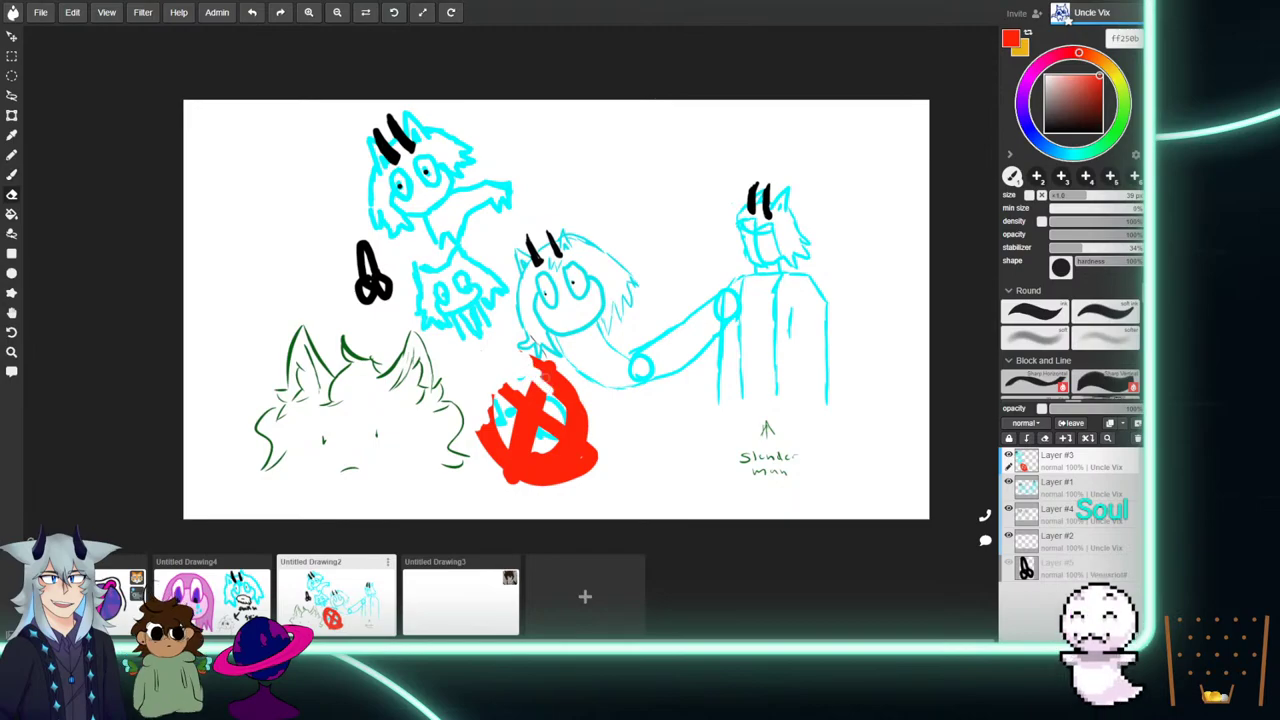
{"action": "mouse_move", "coordinate": [546, 384]}
{"action": "left_mouse_down"}
{"action": "mouse_move", "coordinate": [542, 365]}
{"action": "mouse_move", "coordinate": [560, 378]}
{"action": "mouse_move", "coordinate": [543, 363]}
{"action": "left_mouse_up"}
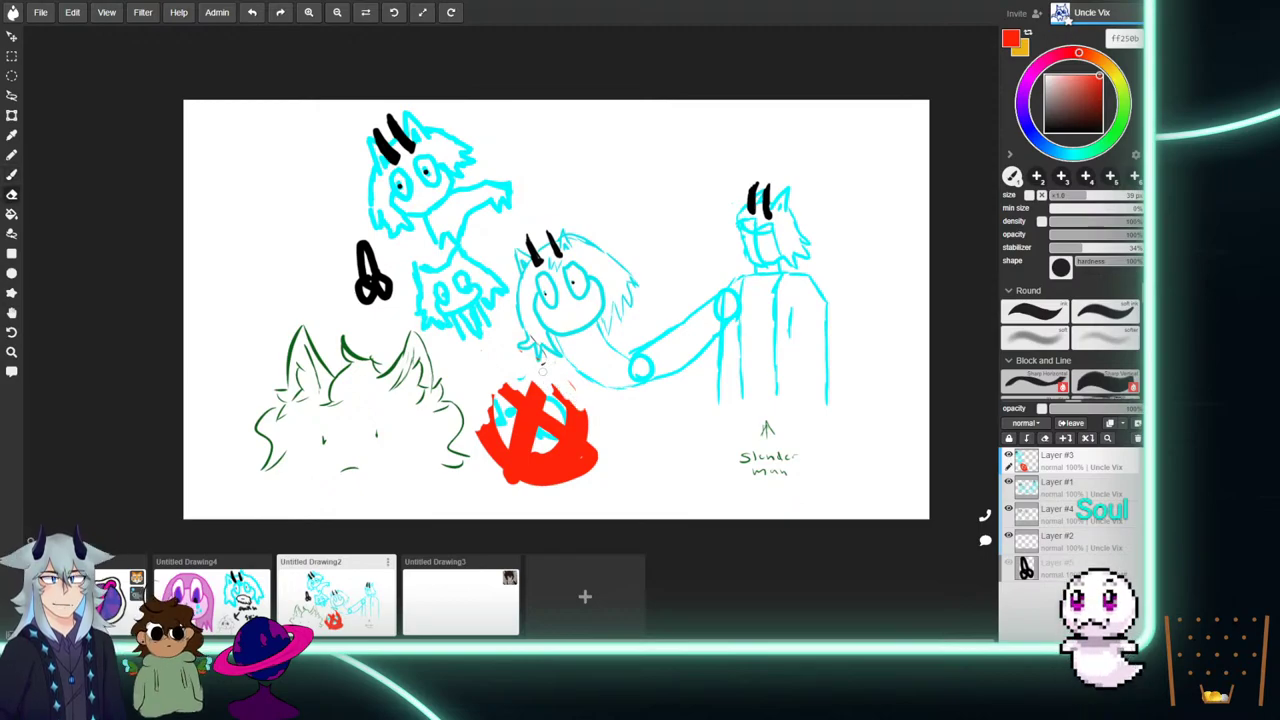
{"action": "left_click_drag", "start_coordinate": [578, 412], "coordinate": [563, 389]}
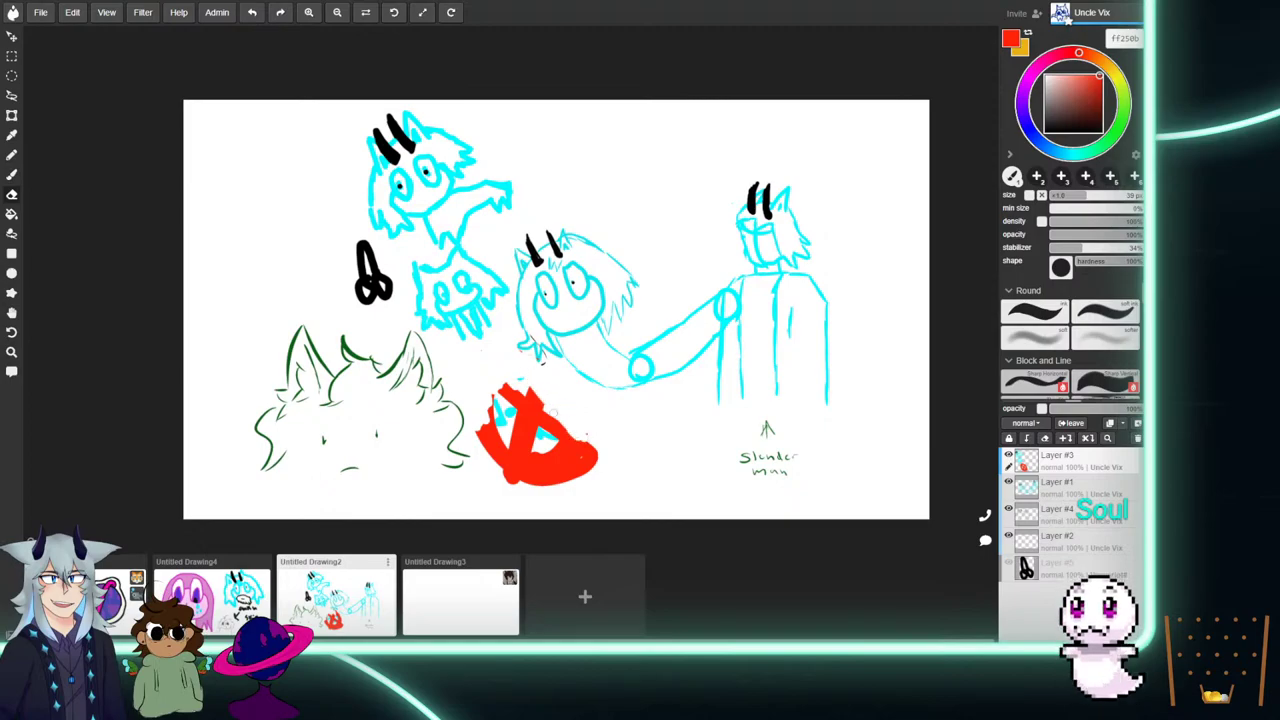
{"action": "left_click_drag", "start_coordinate": [584, 444], "coordinate": [539, 405]}
{"action": "mouse_move", "coordinate": [572, 468]}
{"action": "left_mouse_down"}
{"action": "mouse_move", "coordinate": [505, 390]}
{"action": "mouse_move", "coordinate": [522, 390]}
{"action": "left_mouse_up"}
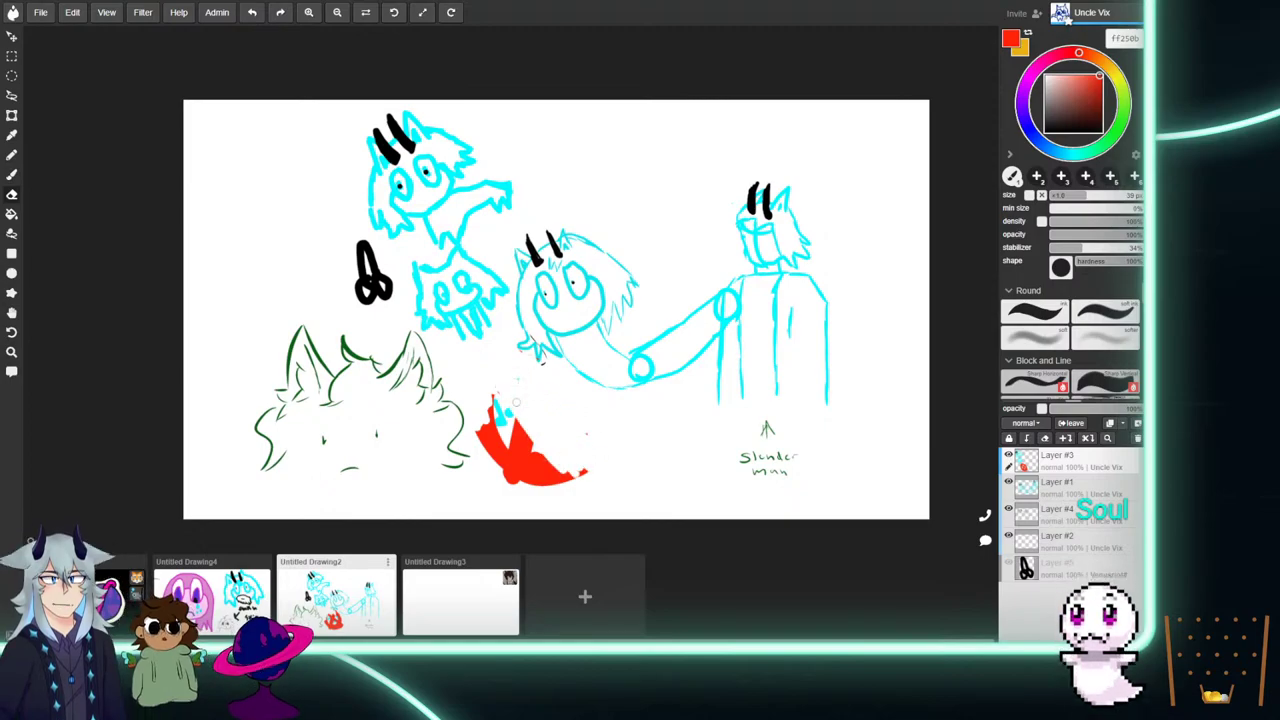
{"action": "left_click_drag", "start_coordinate": [488, 440], "coordinate": [492, 460]}
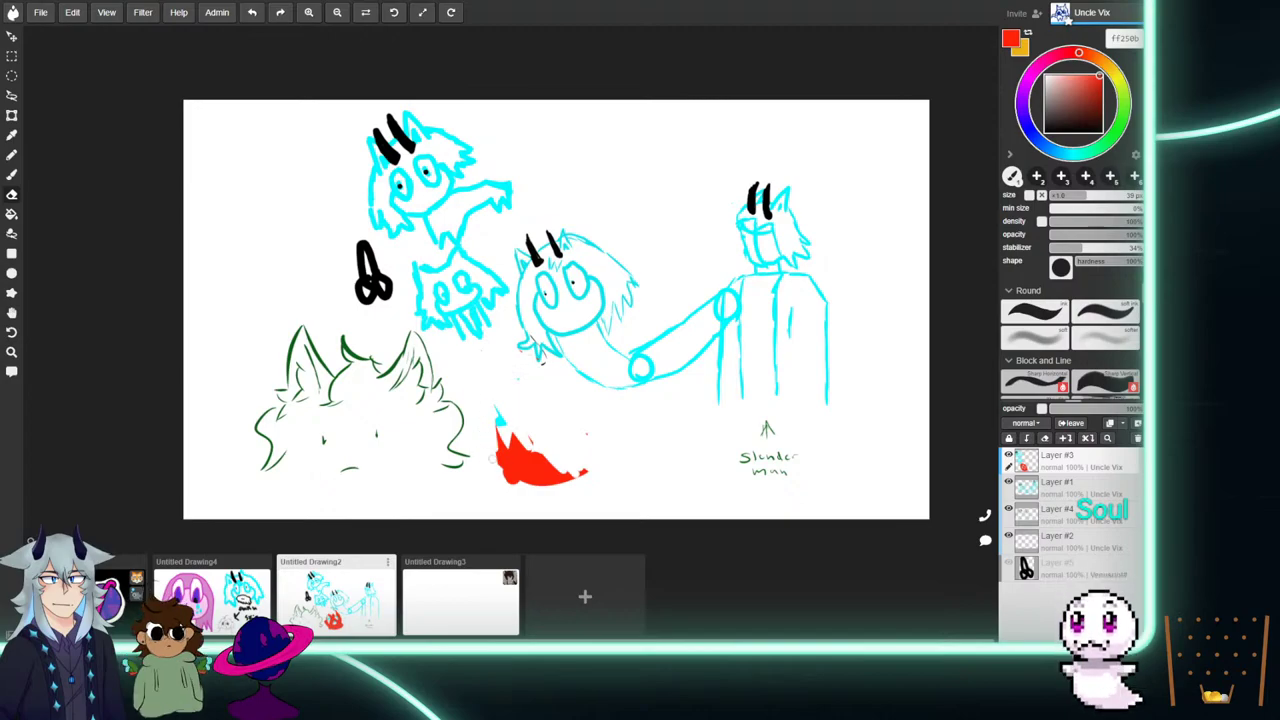
{"action": "mouse_move", "coordinate": [500, 414]}
{"action": "left_mouse_down"}
{"action": "mouse_move", "coordinate": [551, 481]}
{"action": "mouse_move", "coordinate": [526, 476]}
{"action": "mouse_move", "coordinate": [522, 444]}
{"action": "mouse_move", "coordinate": [564, 476]}
{"action": "left_mouse_up"}
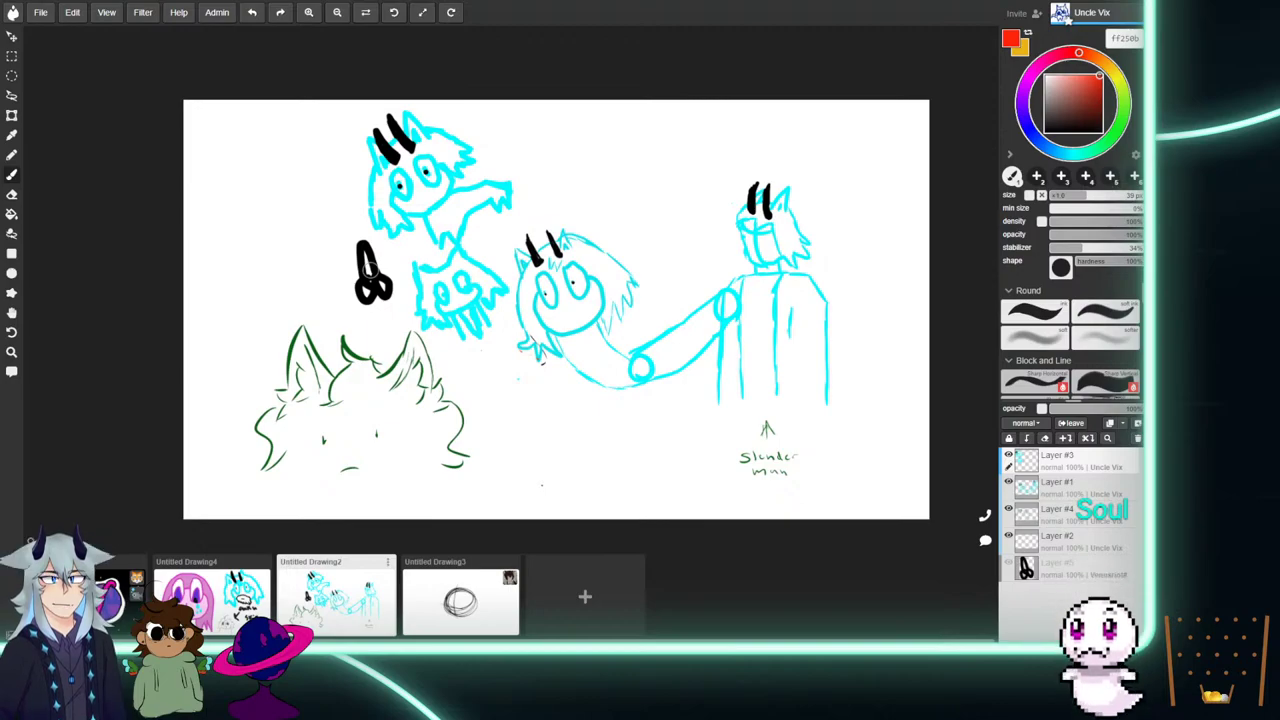
Set the brush colour to cyan 00fff4.
{"action": "left_click", "coordinate": [1075, 154]}
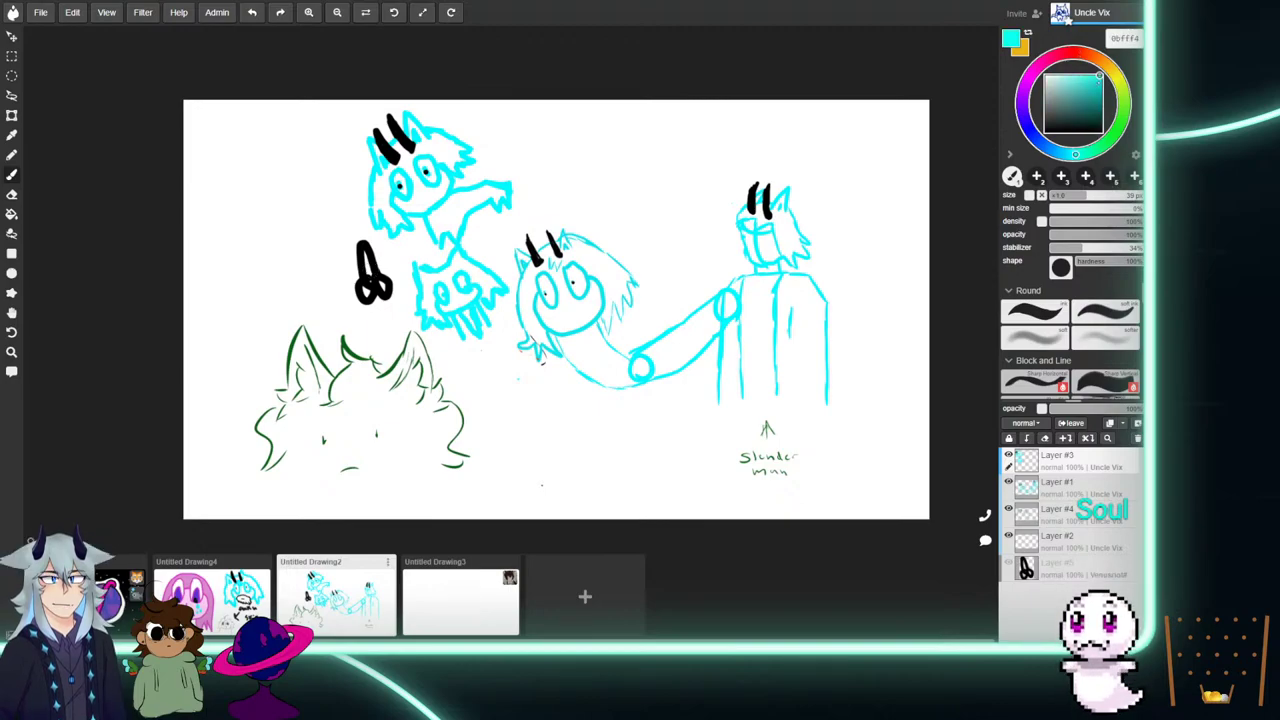
{"action": "left_click", "coordinate": [1102, 75]}
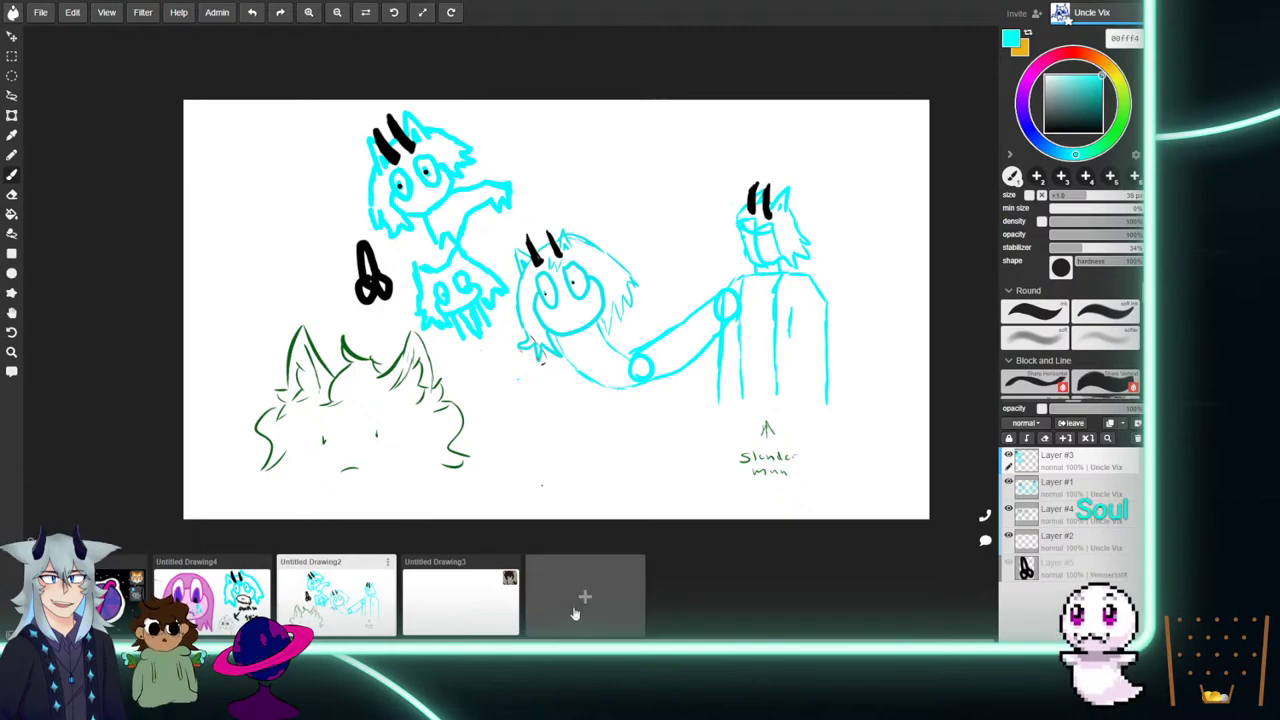
Try twice to add another drawing to the session, dismissing the paid plan offer each time.
{"action": "left_click", "coordinate": [600, 566]}
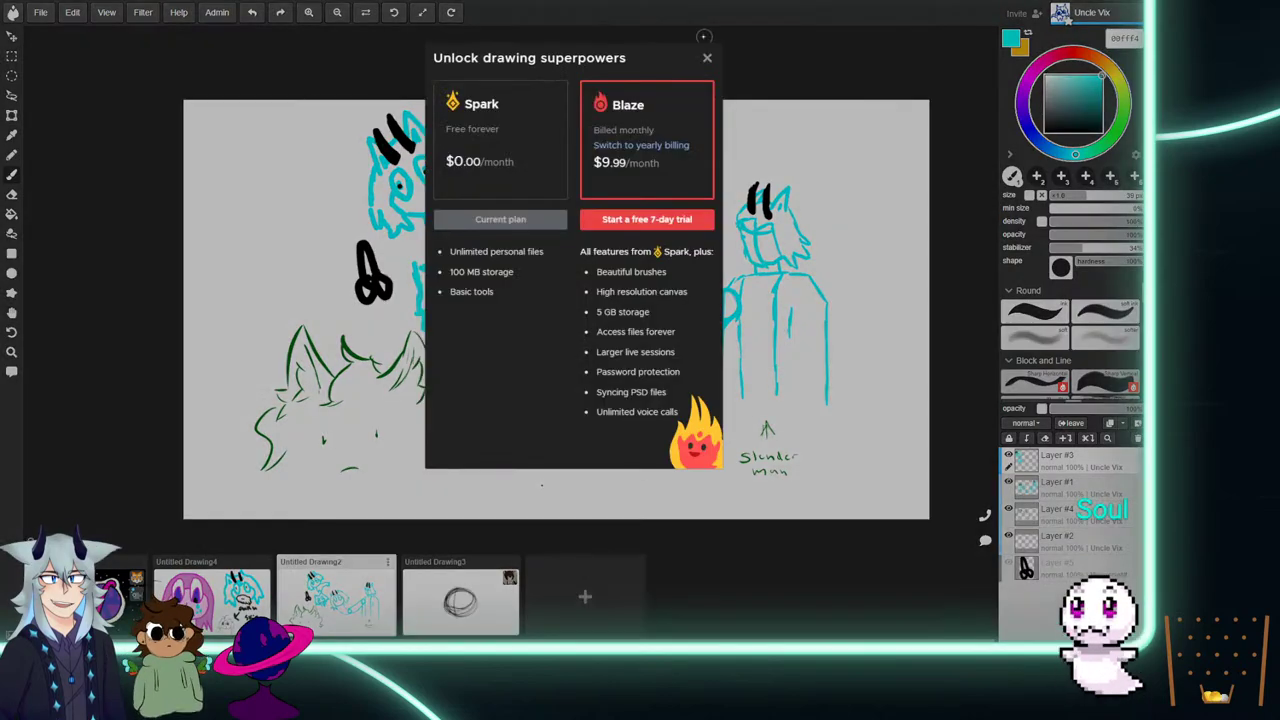
{"action": "left_click", "coordinate": [706, 60]}
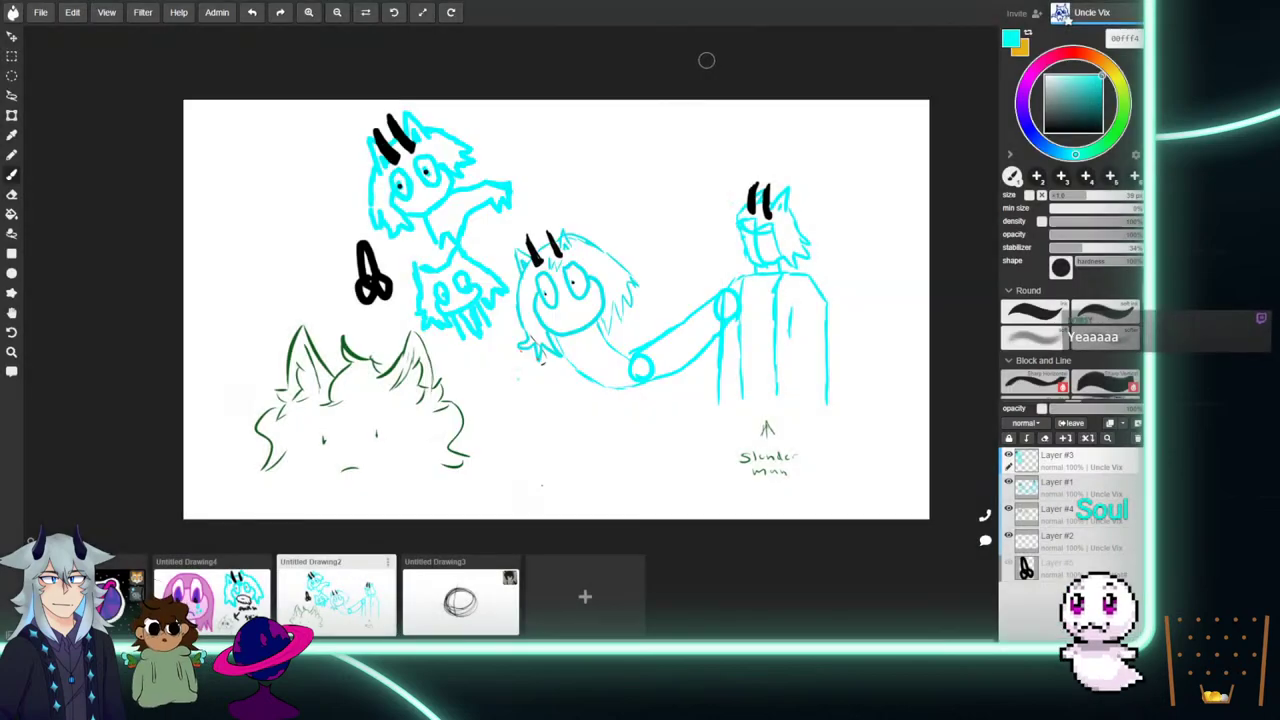
{"action": "left_click", "coordinate": [605, 562]}
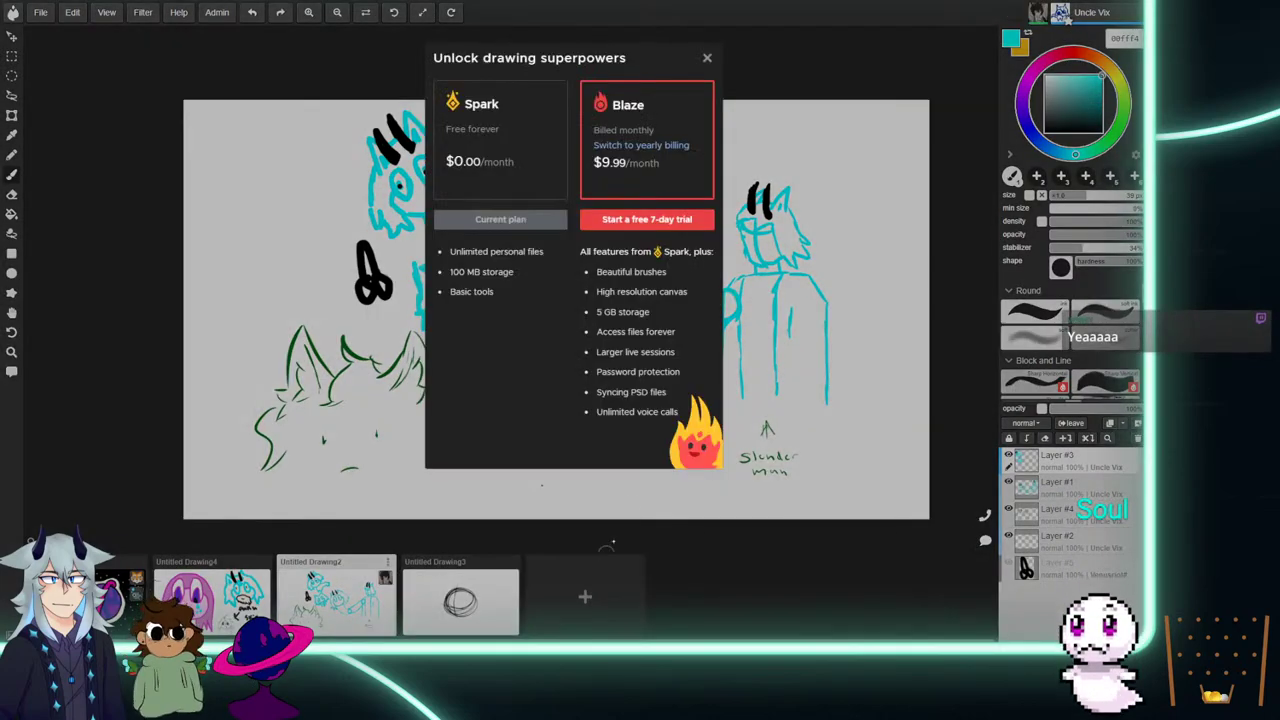
{"action": "left_click", "coordinate": [707, 60]}
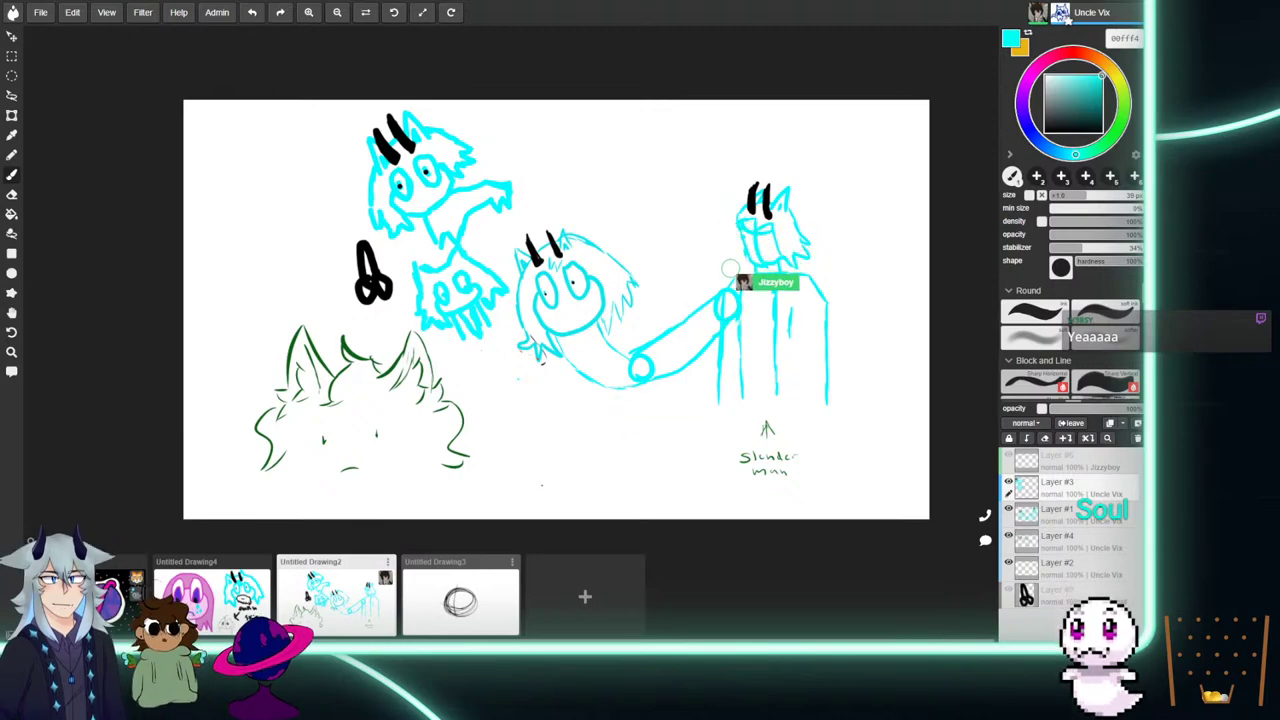
Examine the middle horned head, the Slender man figure and the blank area above them up close.
{"action": "left_click", "coordinate": [12, 154]}
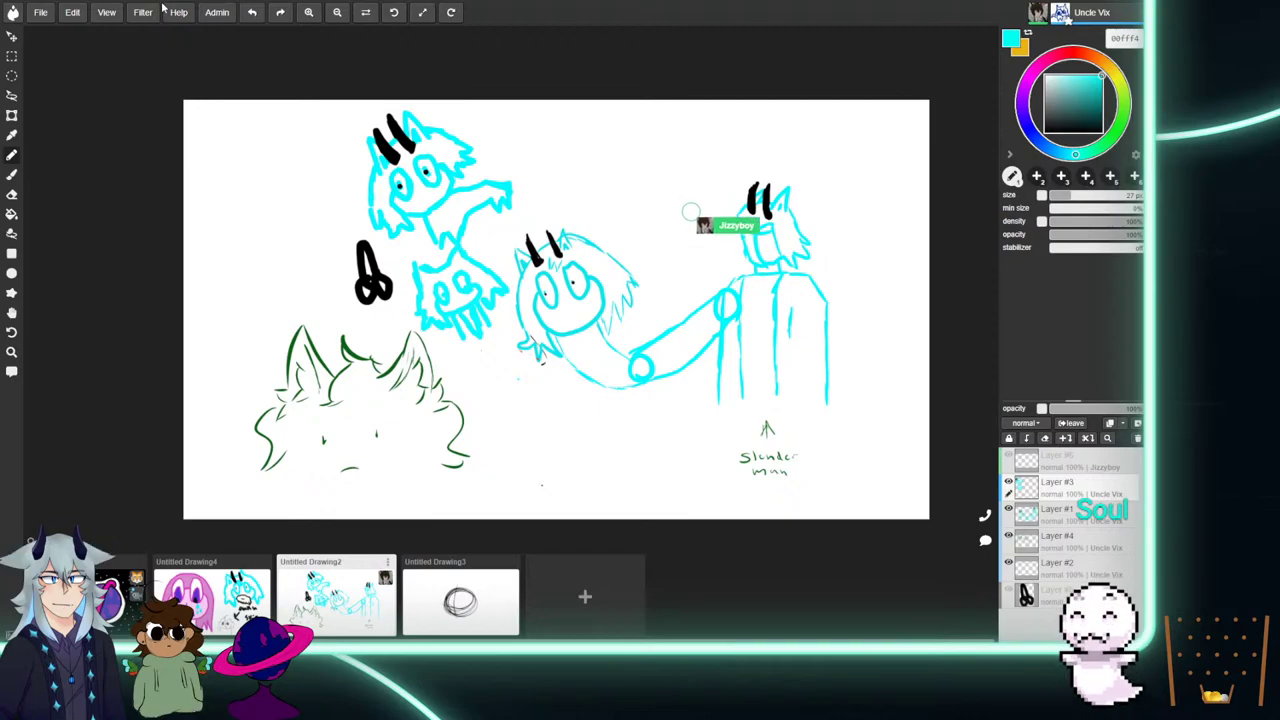
{"action": "key", "text": "ctrl+plus"}
{"action": "key", "text": "ctrl+plus"}
{"action": "key", "text": "ctrl+plus"}
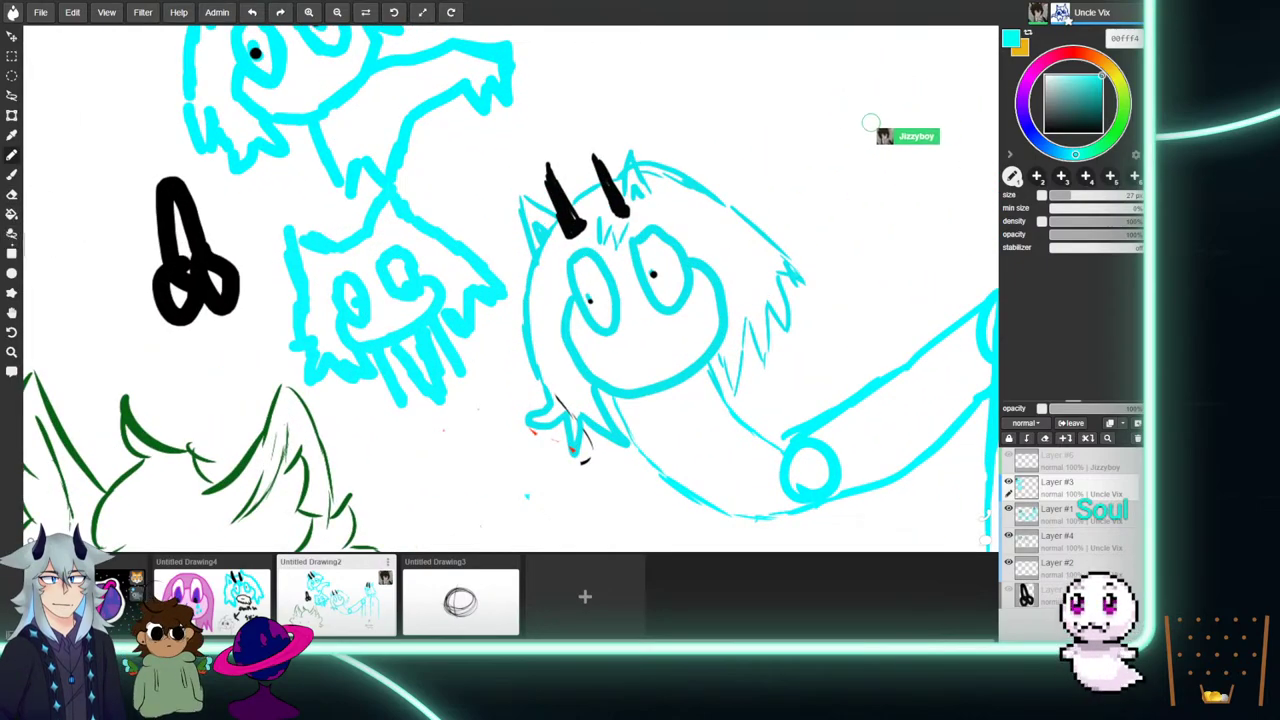
{"action": "left_click", "coordinate": [14, 315]}
{"action": "mouse_move", "coordinate": [714, 223]}
{"action": "left_mouse_down"}
{"action": "mouse_move", "coordinate": [412, 447]}
{"action": "mouse_move", "coordinate": [631, 326]}
{"action": "left_mouse_up"}
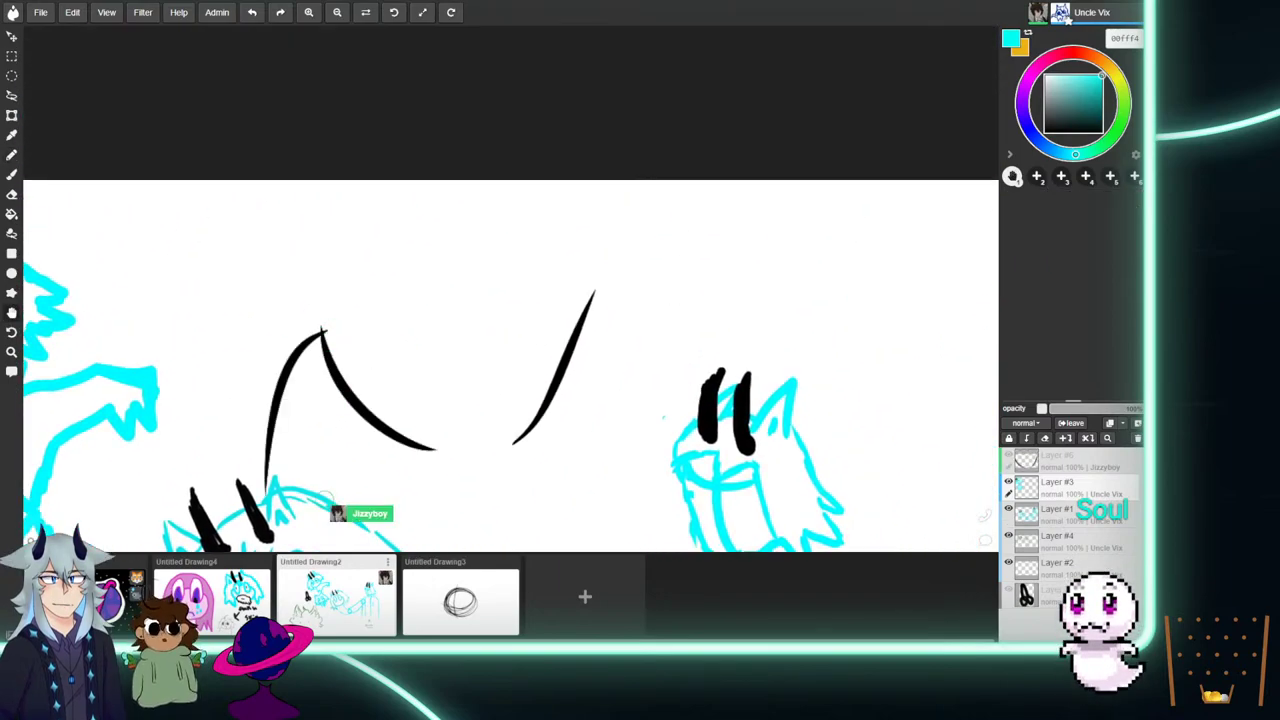
{"action": "left_click_drag", "start_coordinate": [858, 365], "coordinate": [906, 183]}
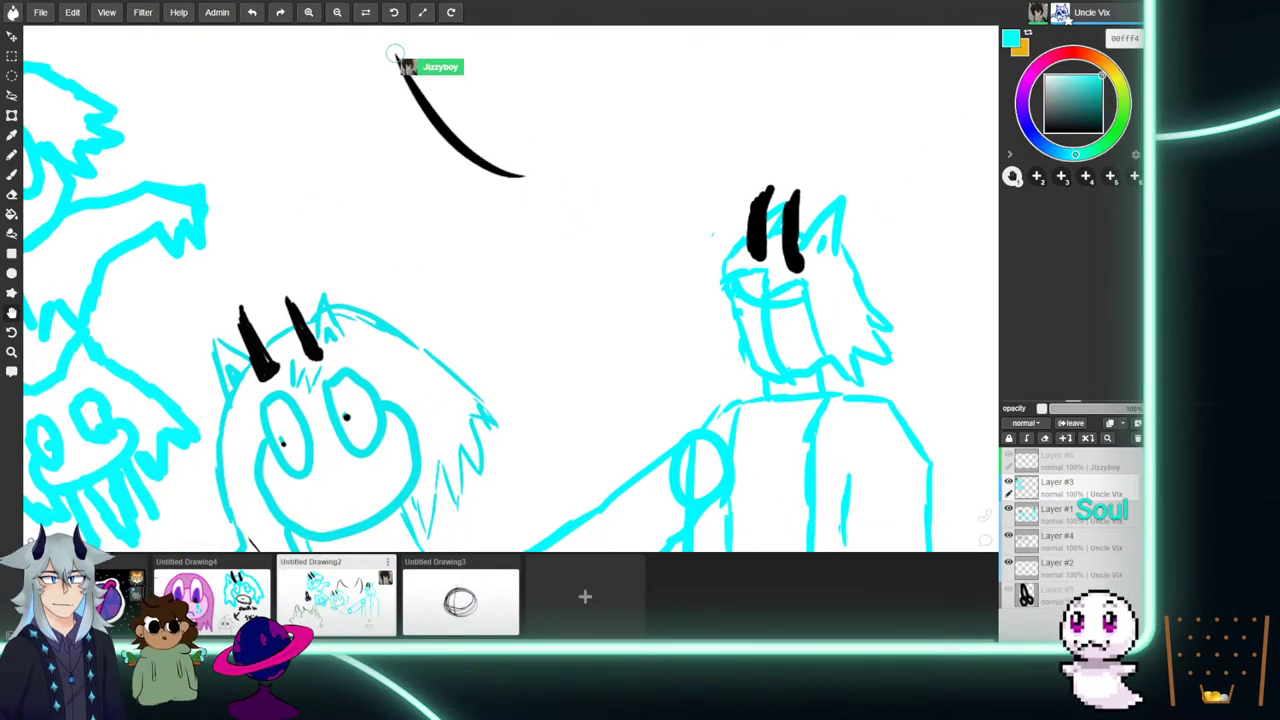
{"action": "left_click_drag", "start_coordinate": [510, 288], "coordinate": [500, 406]}
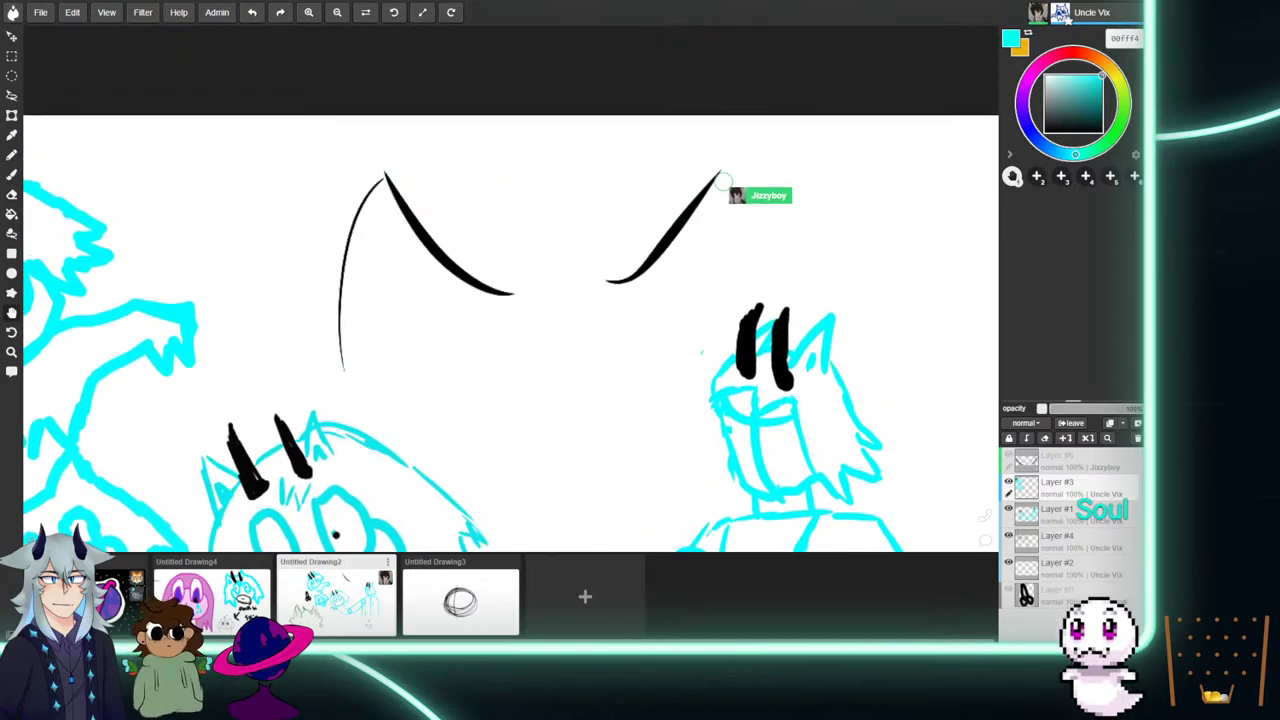
{"action": "left_click_drag", "start_coordinate": [919, 271], "coordinate": [866, 176]}
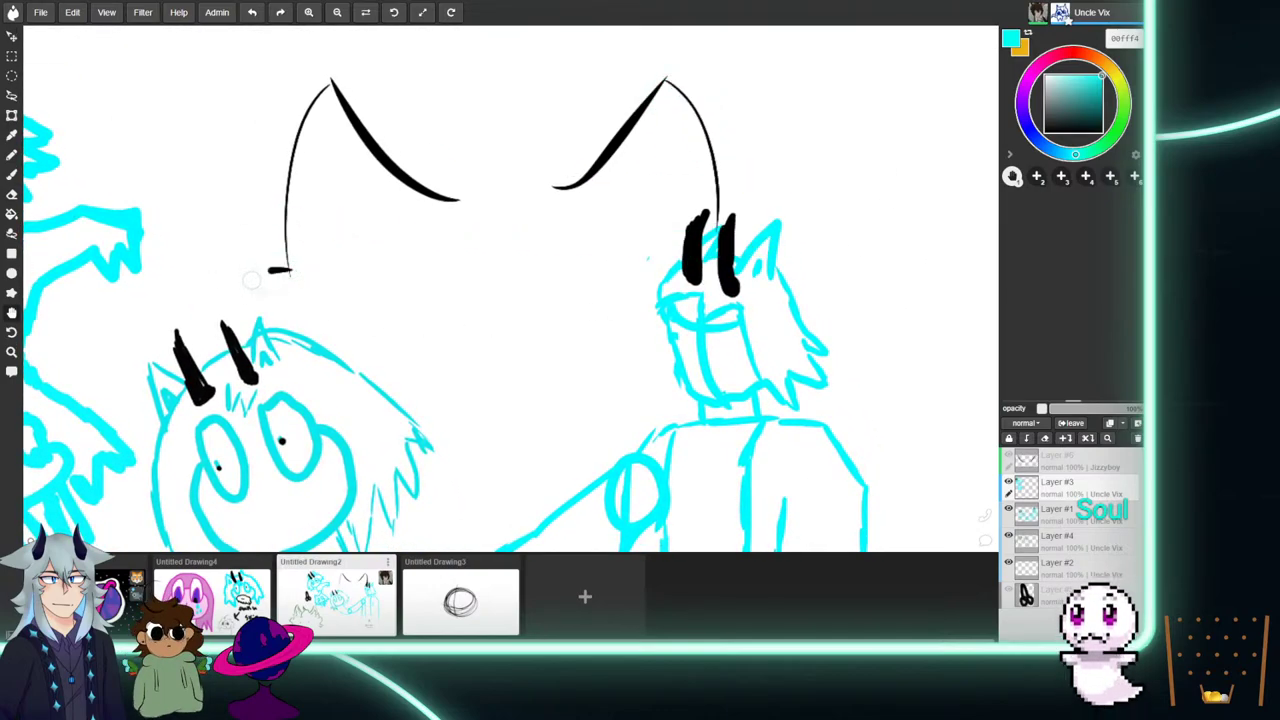
Try a short curved cyan brush stroke beside the Slender man's head and undo it.
{"action": "left_click", "coordinate": [12, 155]}
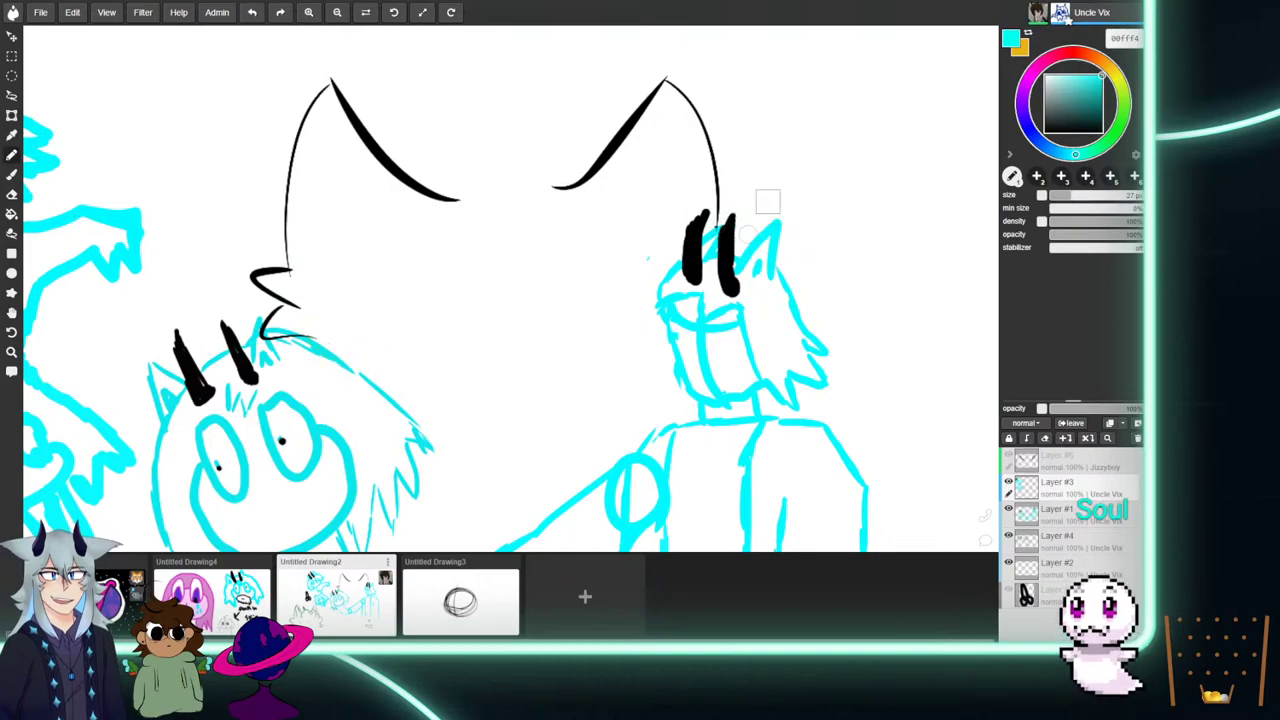
{"action": "left_click", "coordinate": [12, 174]}
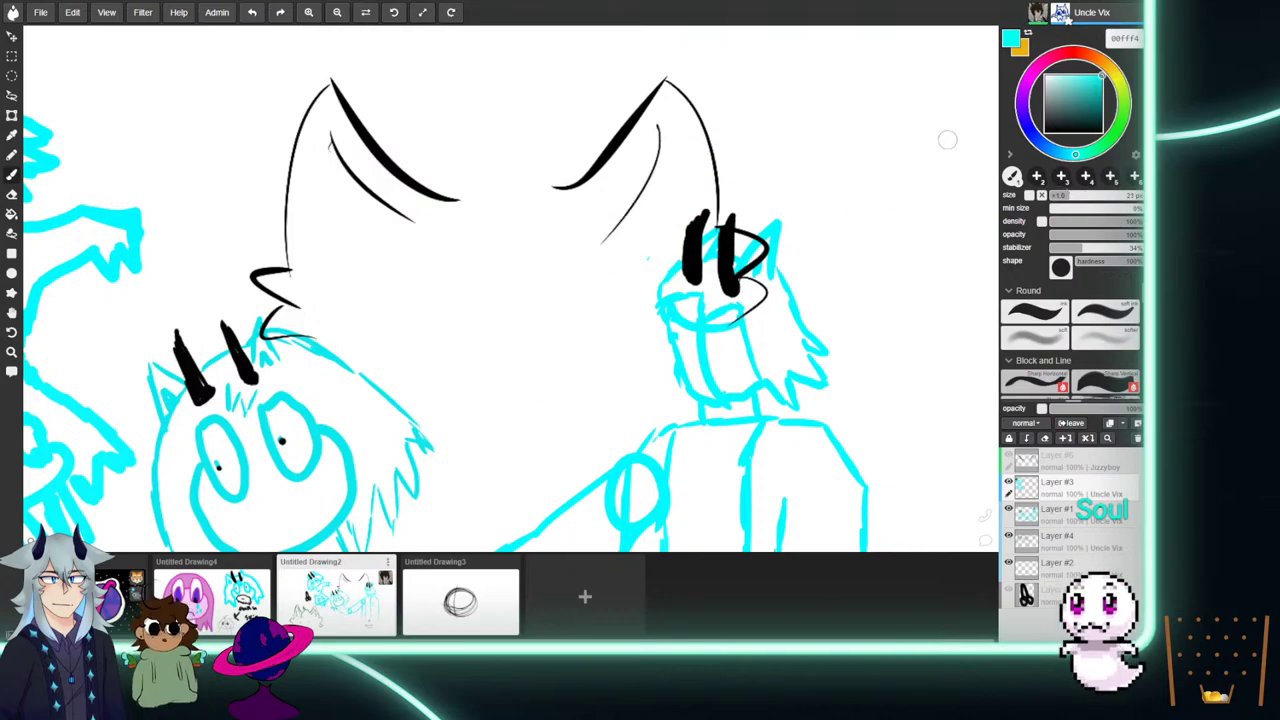
{"action": "left_click_drag", "start_coordinate": [863, 163], "coordinate": [858, 252]}
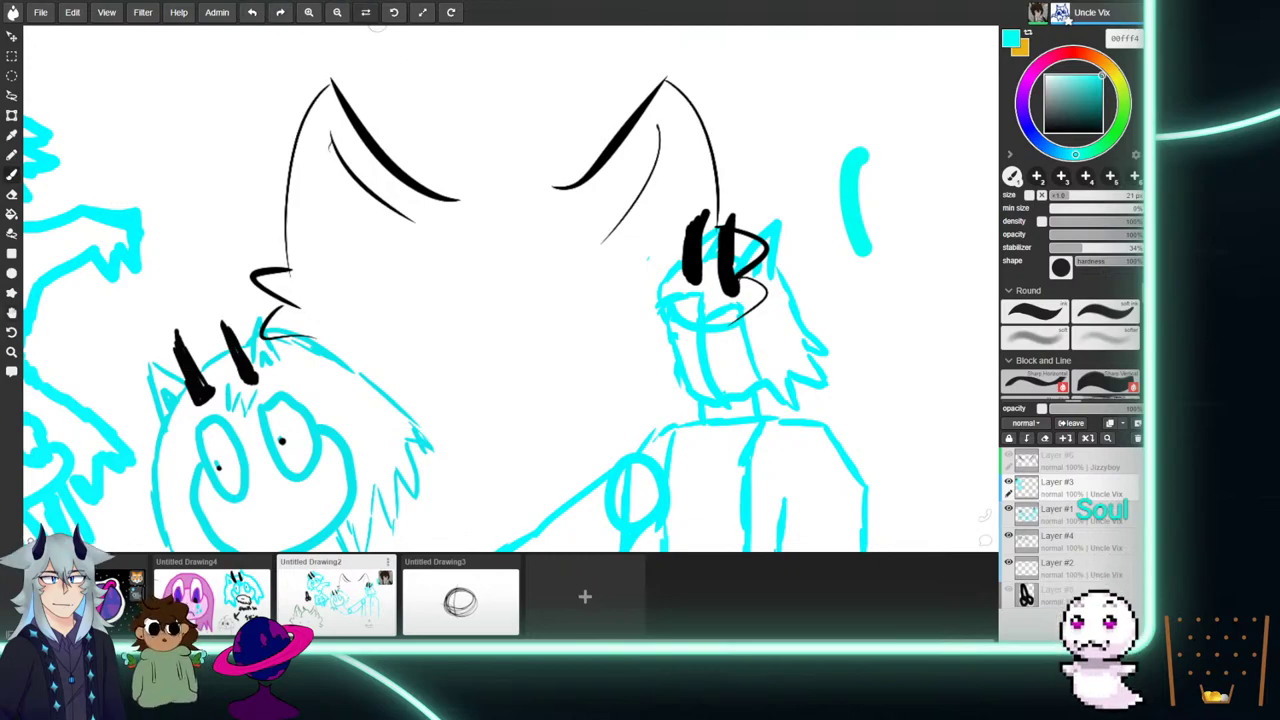
{"action": "key", "text": "e"}
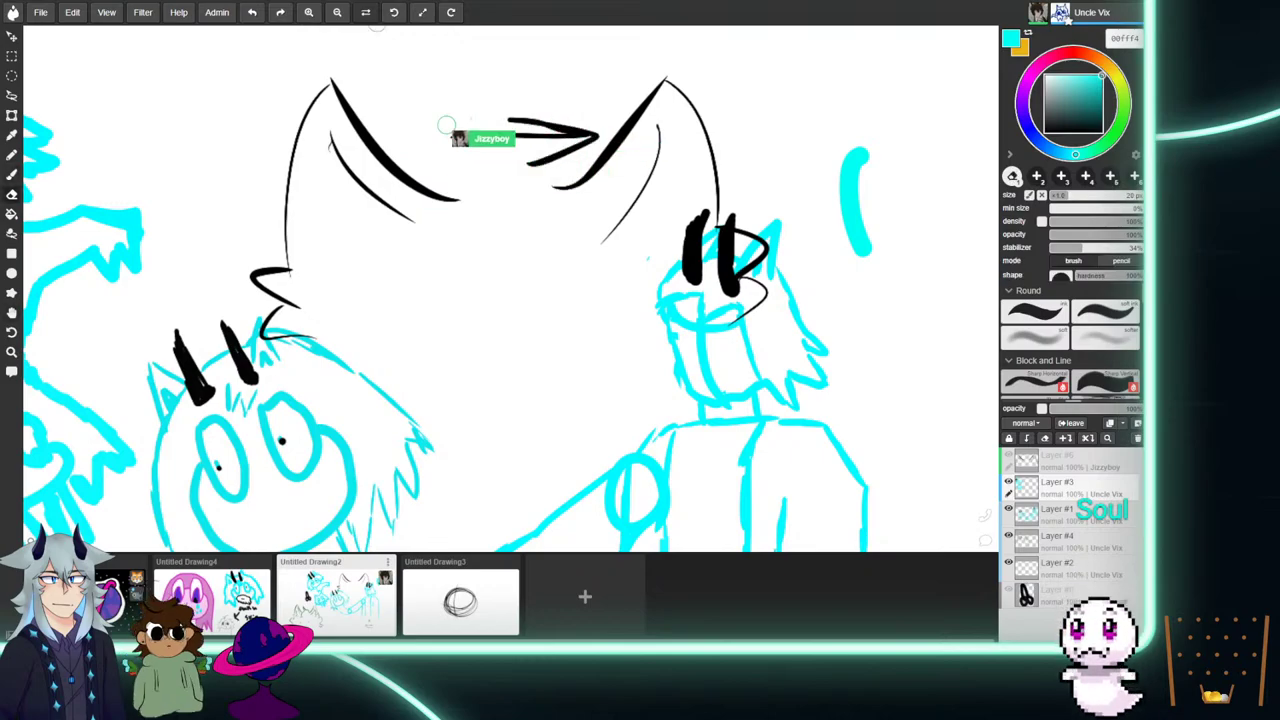
{"action": "left_click", "coordinate": [12, 135]}
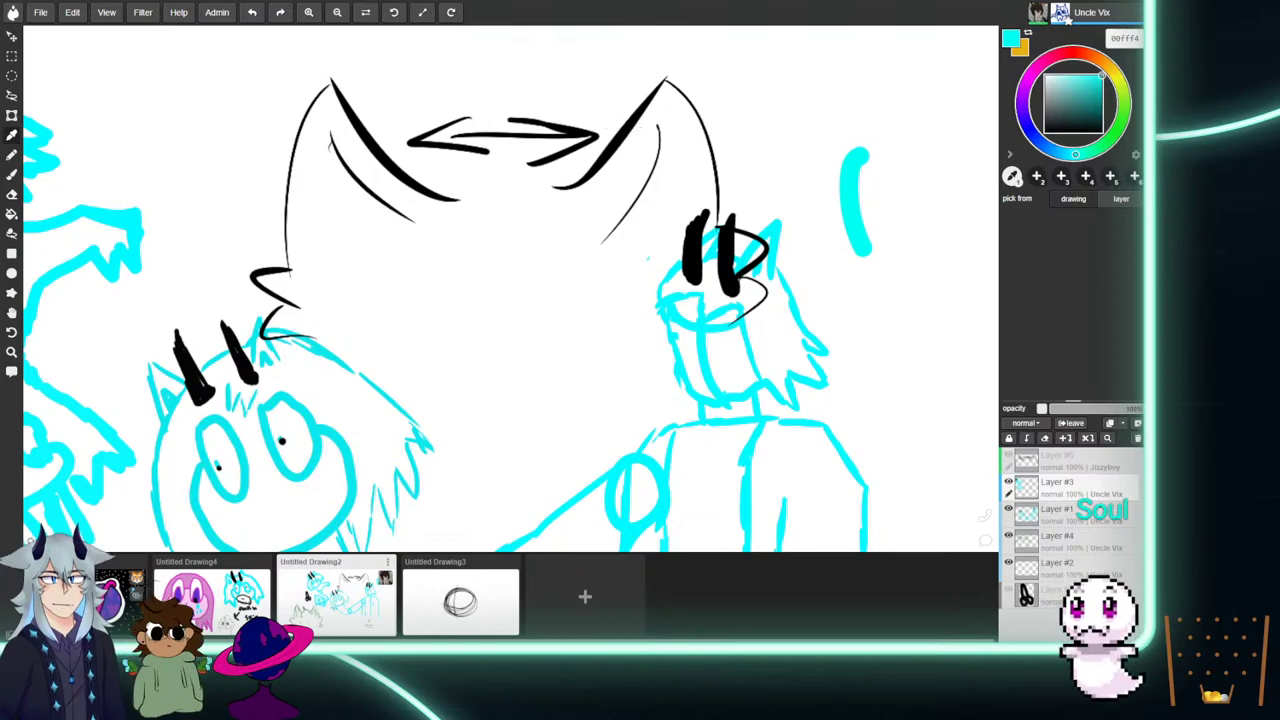
{"action": "left_click", "coordinate": [252, 12]}
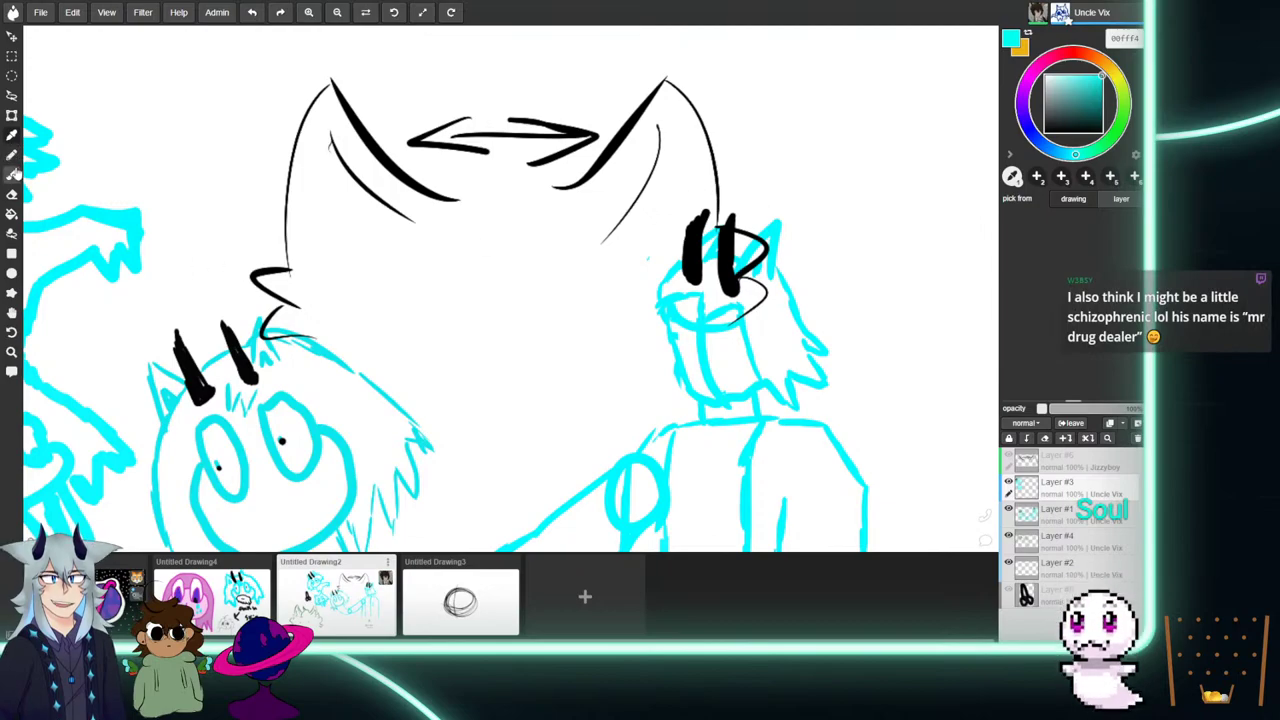
{"action": "left_click", "coordinate": [12, 176]}
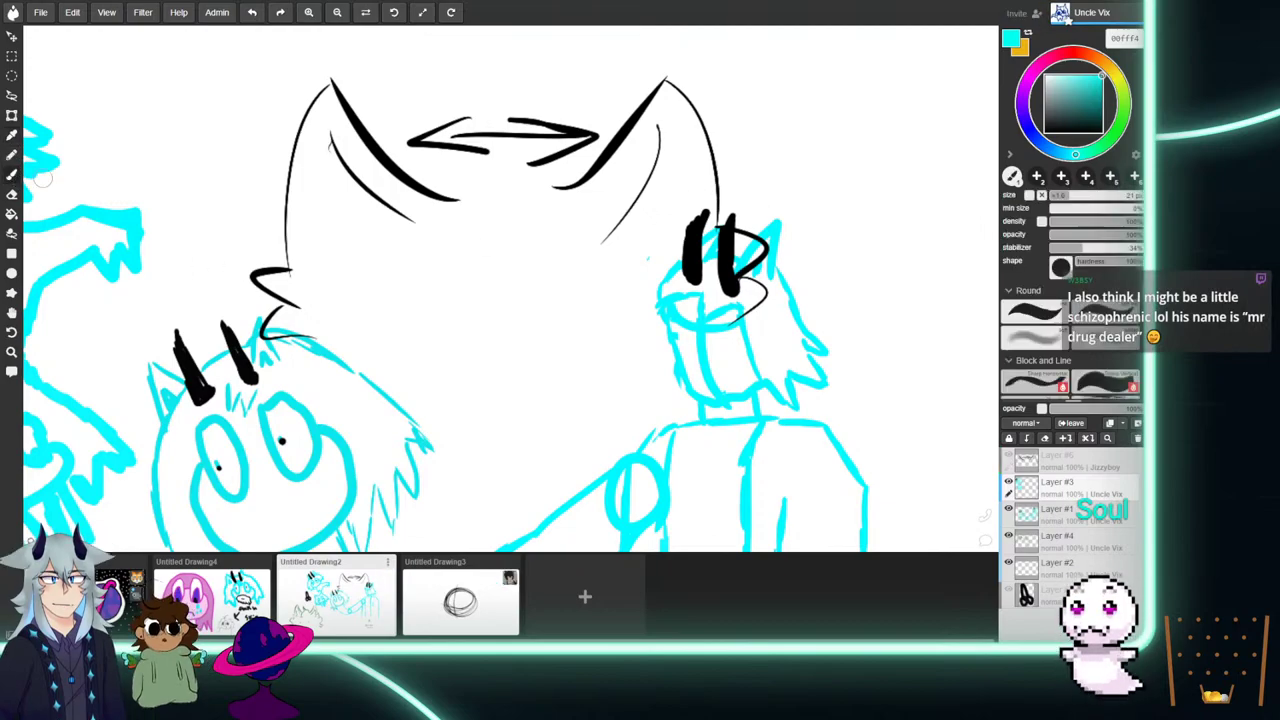
Open Untitled Drawing3 and sketch two thick cyan cat ears joined by a curved head line, beside the grey head sketch.
{"action": "left_click", "coordinate": [460, 598]}
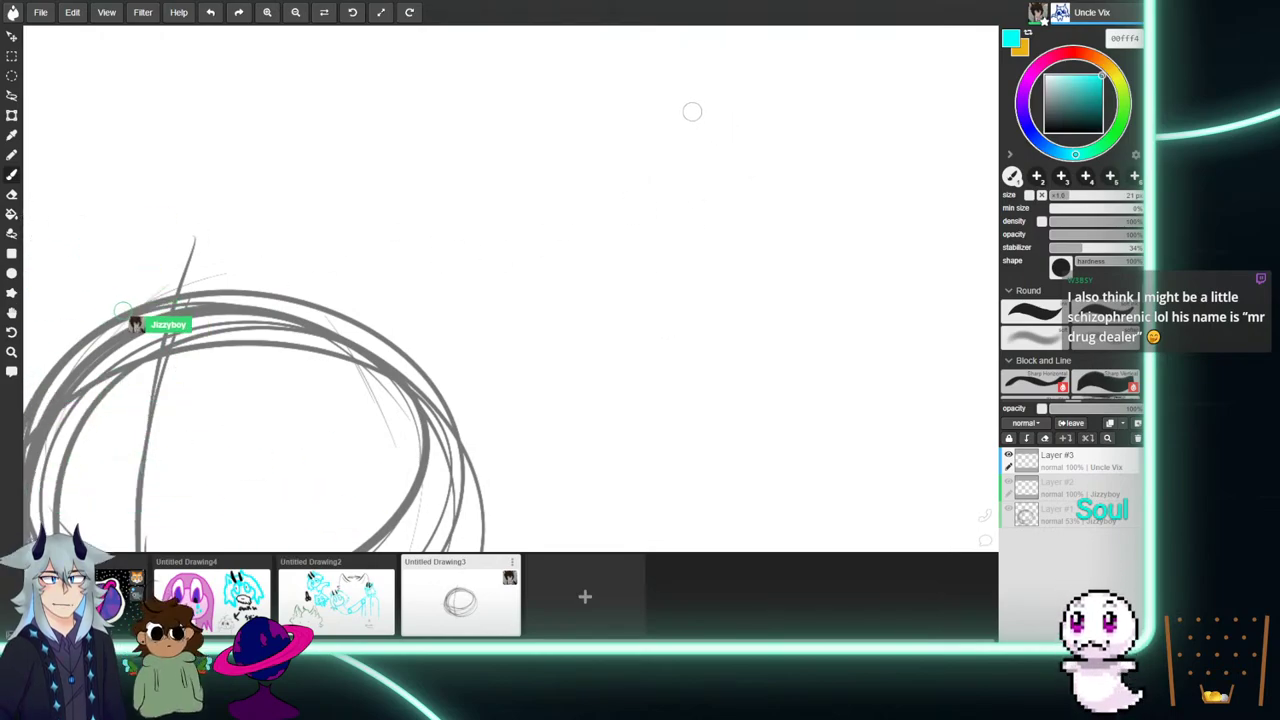
{"action": "mouse_move", "coordinate": [689, 82]}
{"action": "left_mouse_down"}
{"action": "mouse_move", "coordinate": [766, 134]}
{"action": "mouse_move", "coordinate": [826, 95]}
{"action": "mouse_move", "coordinate": [839, 37]}
{"action": "mouse_move", "coordinate": [912, 95]}
{"action": "left_mouse_up"}
{"action": "mouse_move", "coordinate": [680, 75]}
{"action": "left_mouse_down"}
{"action": "mouse_move", "coordinate": [655, 137]}
{"action": "mouse_move", "coordinate": [685, 127]}
{"action": "left_mouse_up"}
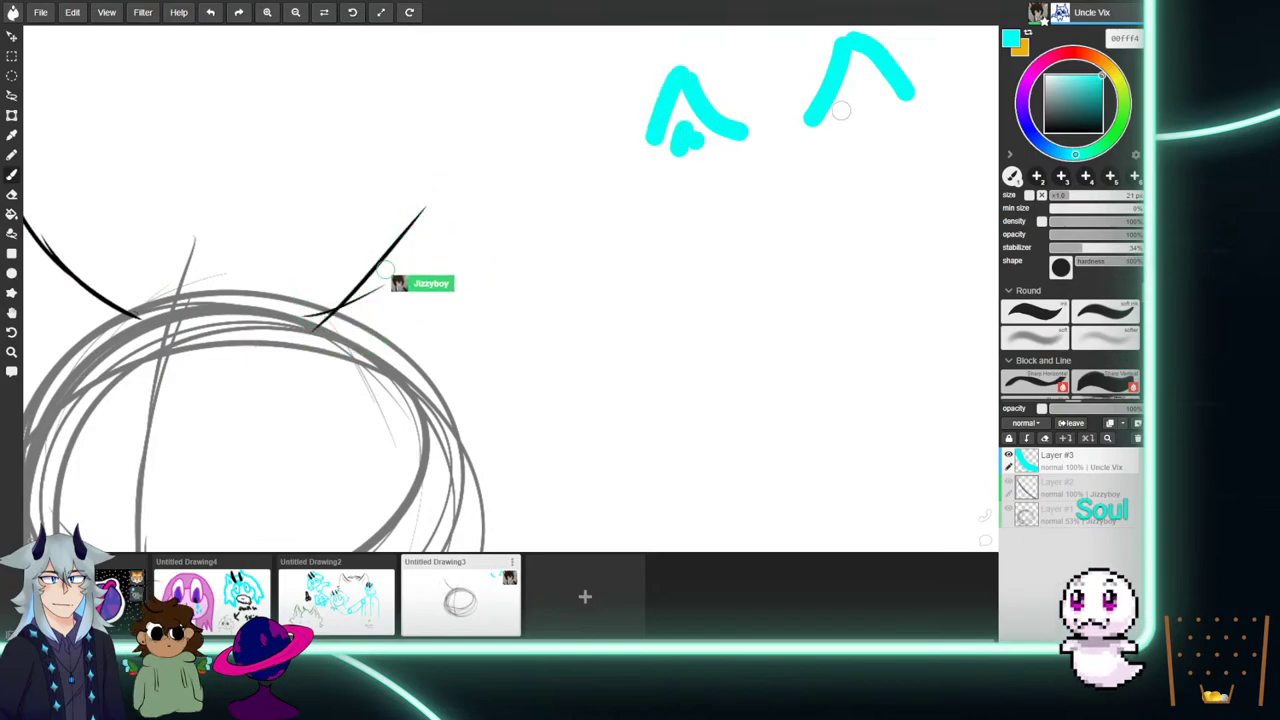
{"action": "mouse_move", "coordinate": [855, 112]}
{"action": "left_mouse_down"}
{"action": "mouse_move", "coordinate": [868, 78]}
{"action": "mouse_move", "coordinate": [880, 113]}
{"action": "left_mouse_up"}
{"action": "mouse_move", "coordinate": [705, 132]}
{"action": "left_mouse_down"}
{"action": "mouse_move", "coordinate": [785, 73]}
{"action": "mouse_move", "coordinate": [840, 84]}
{"action": "left_mouse_up"}
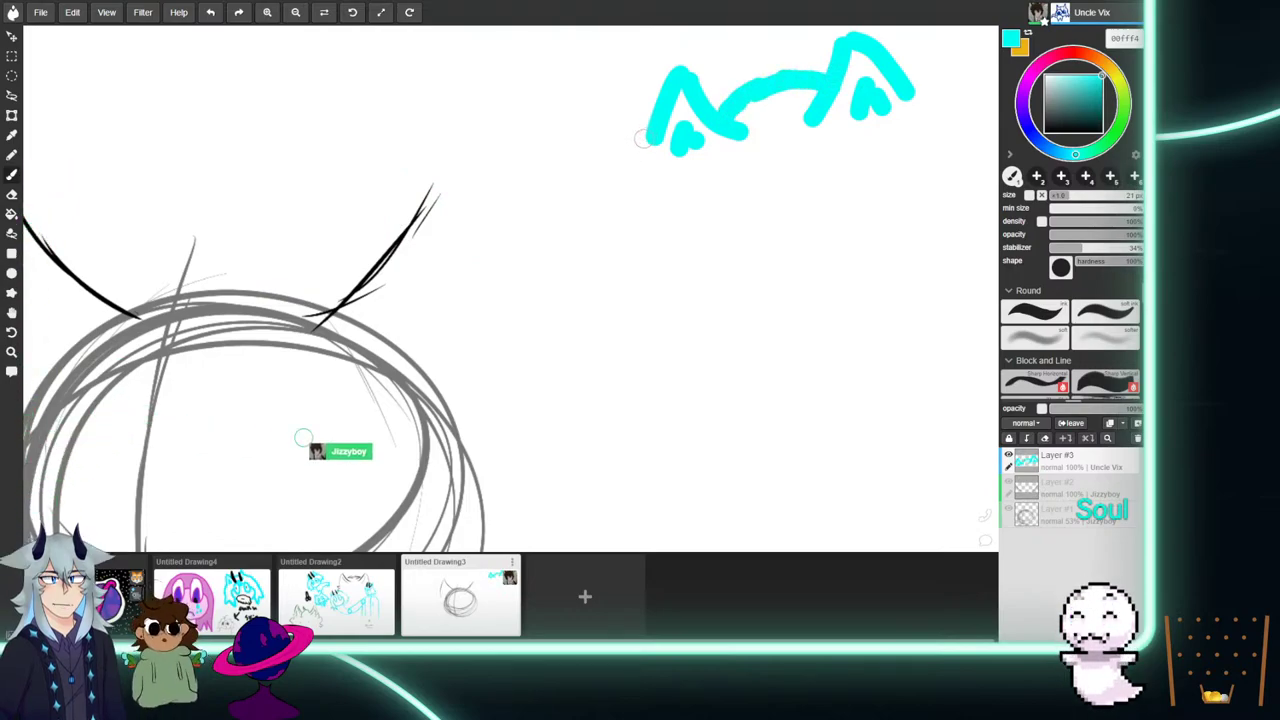
{"action": "left_click_drag", "start_coordinate": [645, 138], "coordinate": [625, 152]}
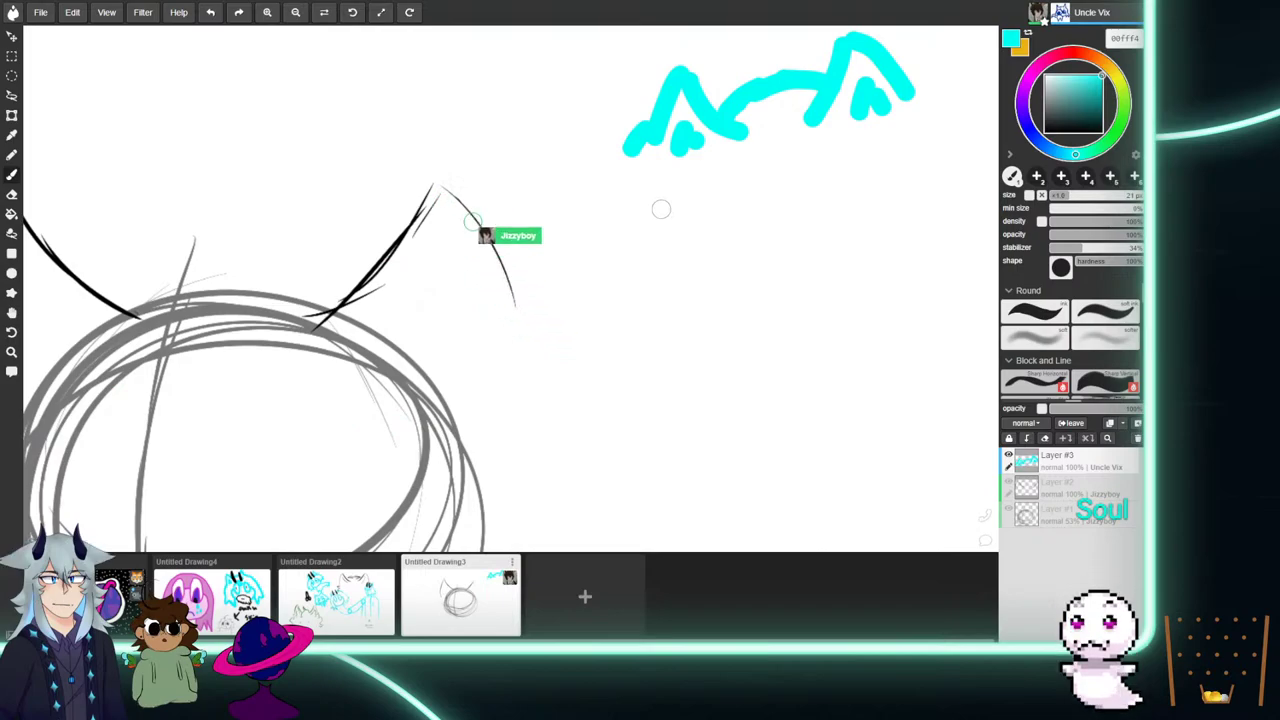
{"action": "left_click_drag", "start_coordinate": [922, 97], "coordinate": [932, 129]}
{"action": "left_click_drag", "start_coordinate": [650, 145], "coordinate": [656, 182]}
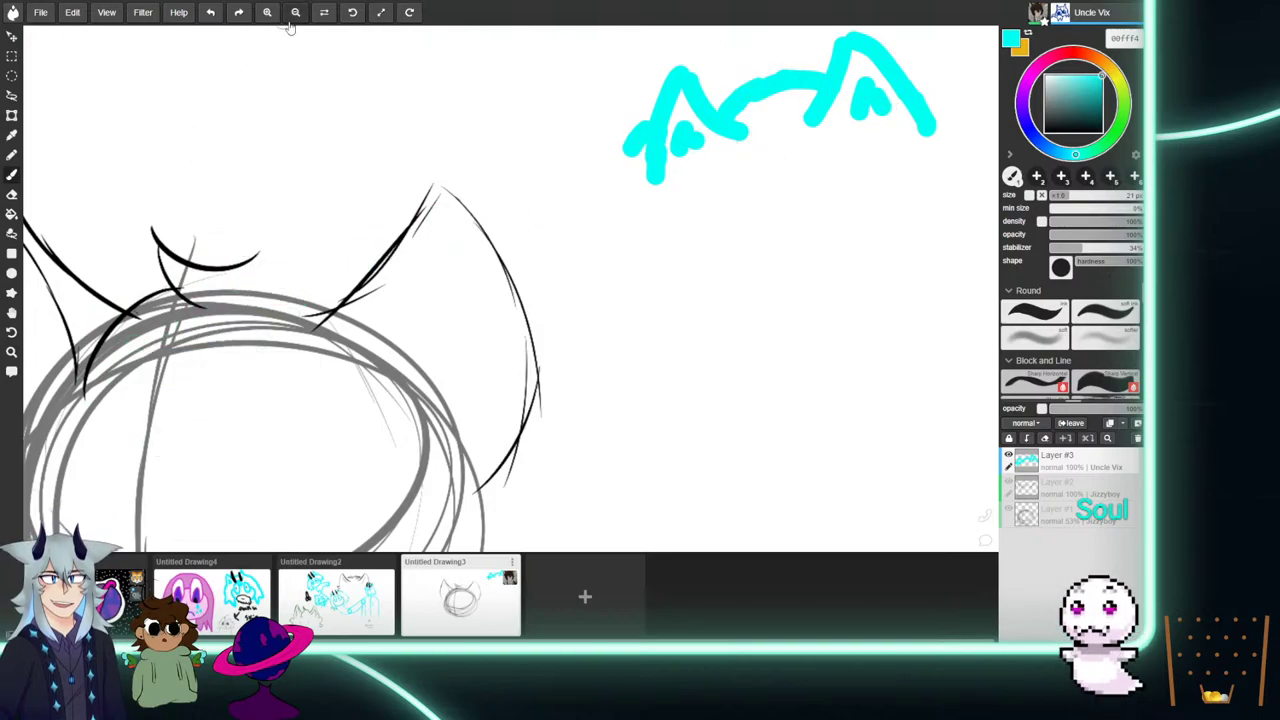
Erase the line joining the thick cyan ears, followed by both ears, and set the brush size to 11 px.
{"action": "mouse_move", "coordinate": [762, 92]}
{"action": "left_mouse_down"}
{"action": "mouse_move", "coordinate": [734, 109]}
{"action": "mouse_move", "coordinate": [783, 74]}
{"action": "mouse_move", "coordinate": [800, 86]}
{"action": "mouse_move", "coordinate": [816, 72]}
{"action": "left_mouse_up"}
{"action": "left_click_drag", "start_coordinate": [632, 90], "coordinate": [631, 158]}
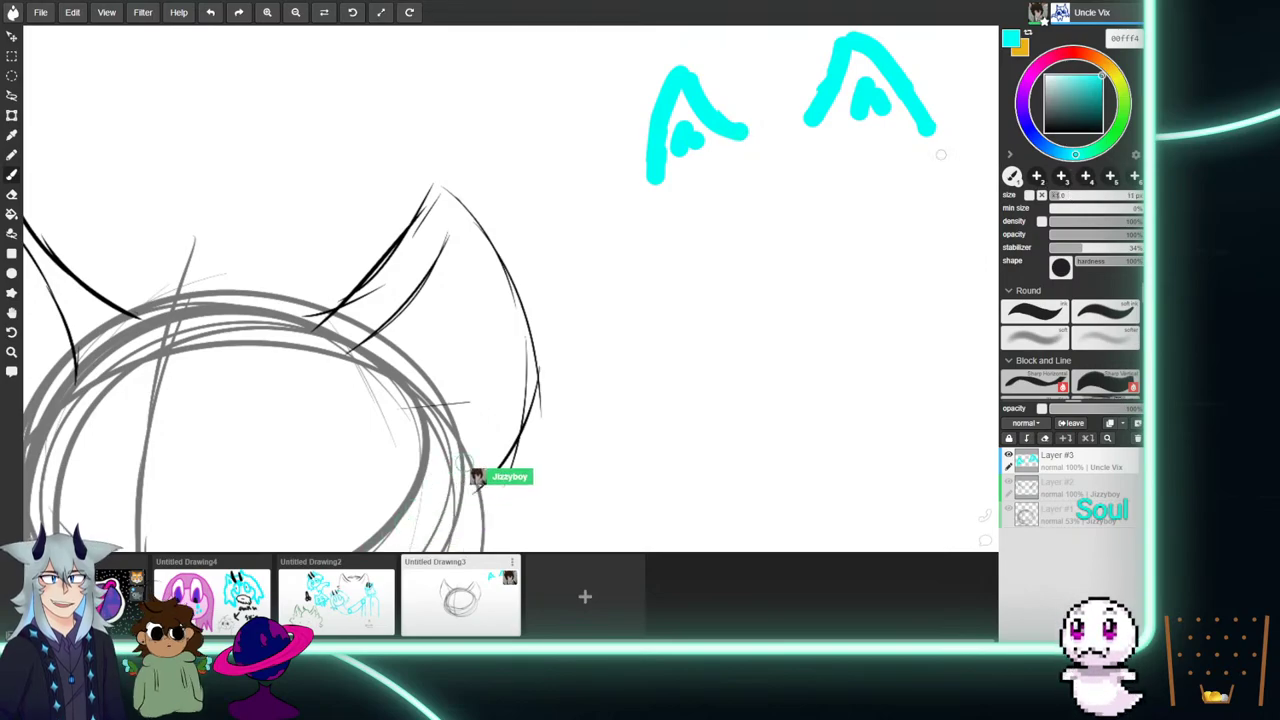
{"action": "mouse_move", "coordinate": [657, 182]}
{"action": "left_mouse_down"}
{"action": "mouse_move", "coordinate": [676, 101]}
{"action": "mouse_move", "coordinate": [663, 98]}
{"action": "mouse_move", "coordinate": [788, 105]}
{"action": "mouse_move", "coordinate": [822, 124]}
{"action": "mouse_move", "coordinate": [799, 128]}
{"action": "mouse_move", "coordinate": [813, 105]}
{"action": "mouse_move", "coordinate": [906, 120]}
{"action": "left_mouse_up"}
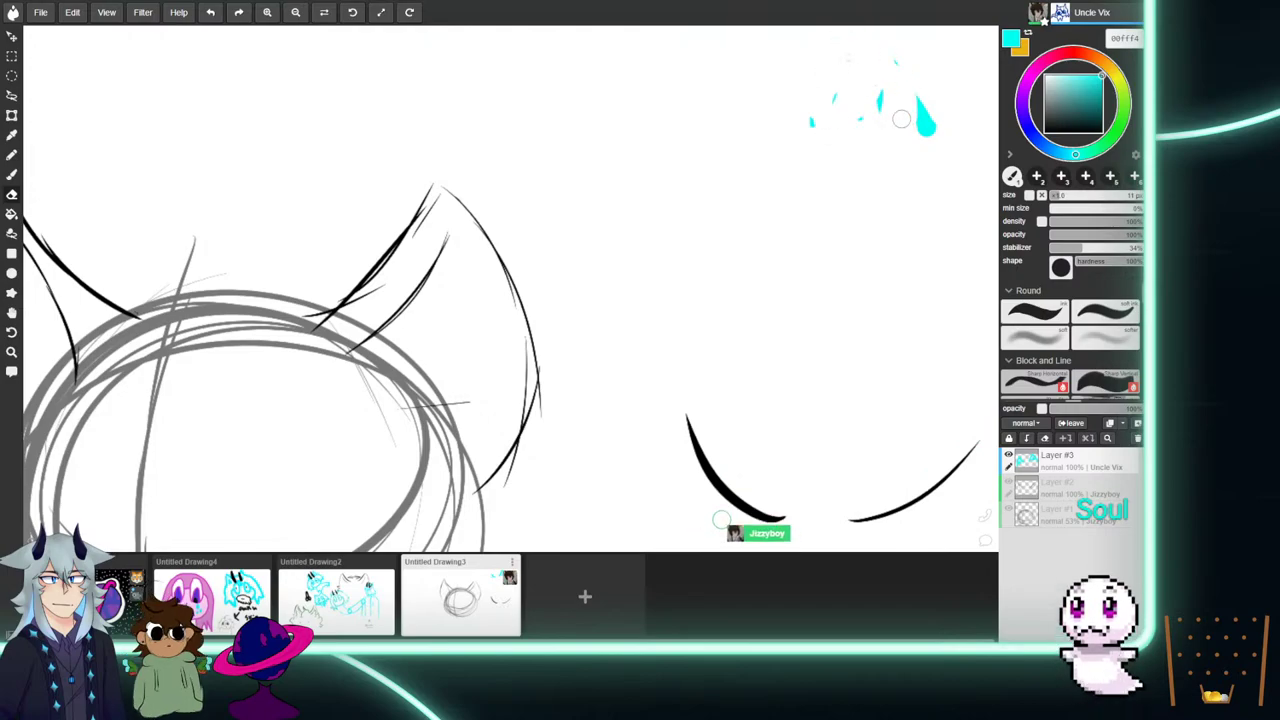
{"action": "mouse_move", "coordinate": [902, 65]}
{"action": "left_mouse_down"}
{"action": "mouse_move", "coordinate": [886, 100]}
{"action": "mouse_move", "coordinate": [835, 123]}
{"action": "mouse_move", "coordinate": [823, 103]}
{"action": "mouse_move", "coordinate": [837, 60]}
{"action": "left_mouse_up"}
Redraw the two cyan cat ears with thinner strokes and fill in their inner ears.
{"action": "key", "text": "b"}
{"action": "mouse_move", "coordinate": [730, 72]}
{"action": "left_mouse_down"}
{"action": "mouse_move", "coordinate": [767, 132]}
{"action": "mouse_move", "coordinate": [868, 70]}
{"action": "mouse_move", "coordinate": [897, 131]}
{"action": "left_mouse_up"}
{"action": "mouse_move", "coordinate": [732, 77]}
{"action": "left_mouse_down"}
{"action": "mouse_move", "coordinate": [727, 157]}
{"action": "mouse_move", "coordinate": [732, 121]}
{"action": "mouse_move", "coordinate": [748, 140]}
{"action": "left_mouse_up"}
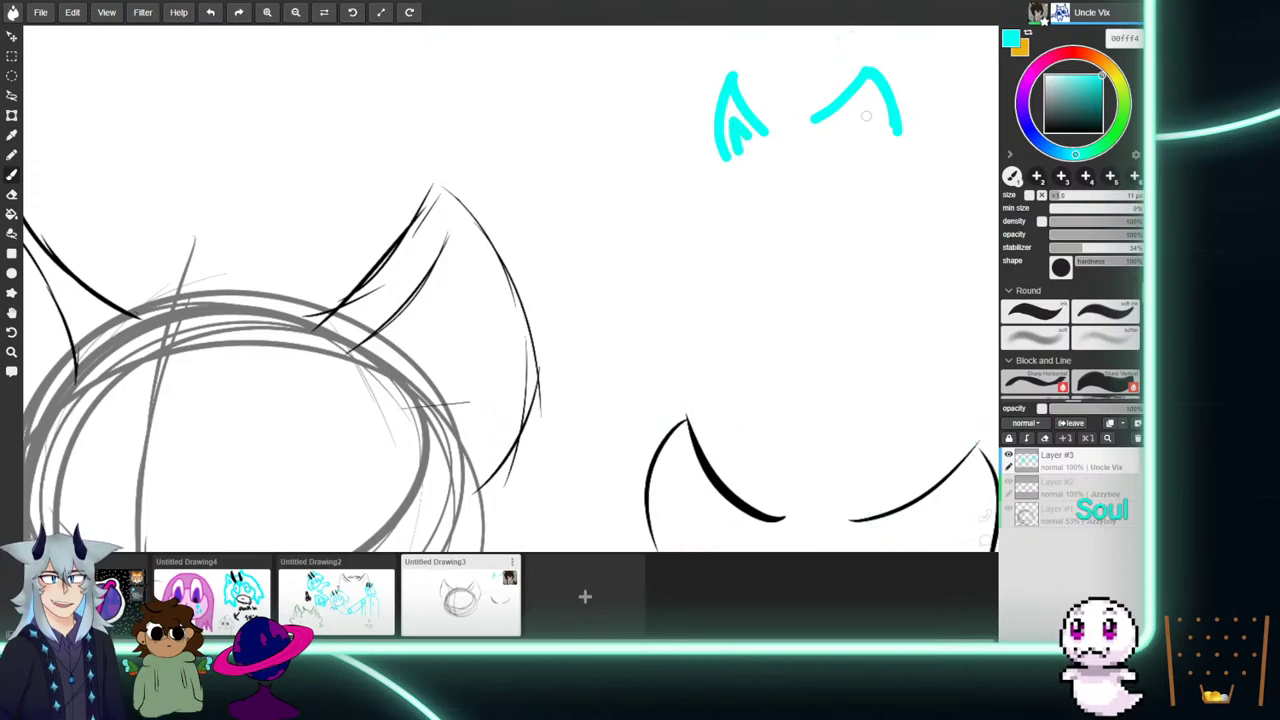
{"action": "mouse_move", "coordinate": [868, 104]}
{"action": "left_mouse_down"}
{"action": "mouse_move", "coordinate": [842, 126]}
{"action": "mouse_move", "coordinate": [875, 125]}
{"action": "left_mouse_up"}
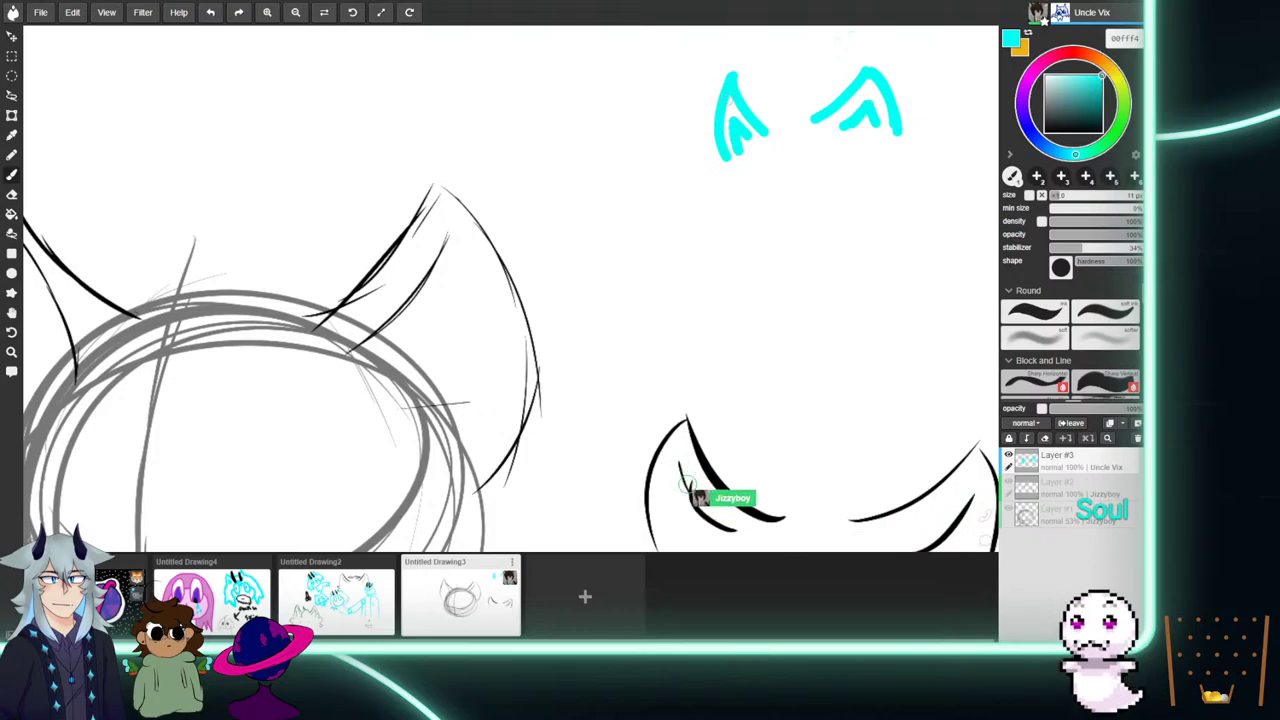
{"action": "left_click_drag", "start_coordinate": [866, 122], "coordinate": [860, 127]}
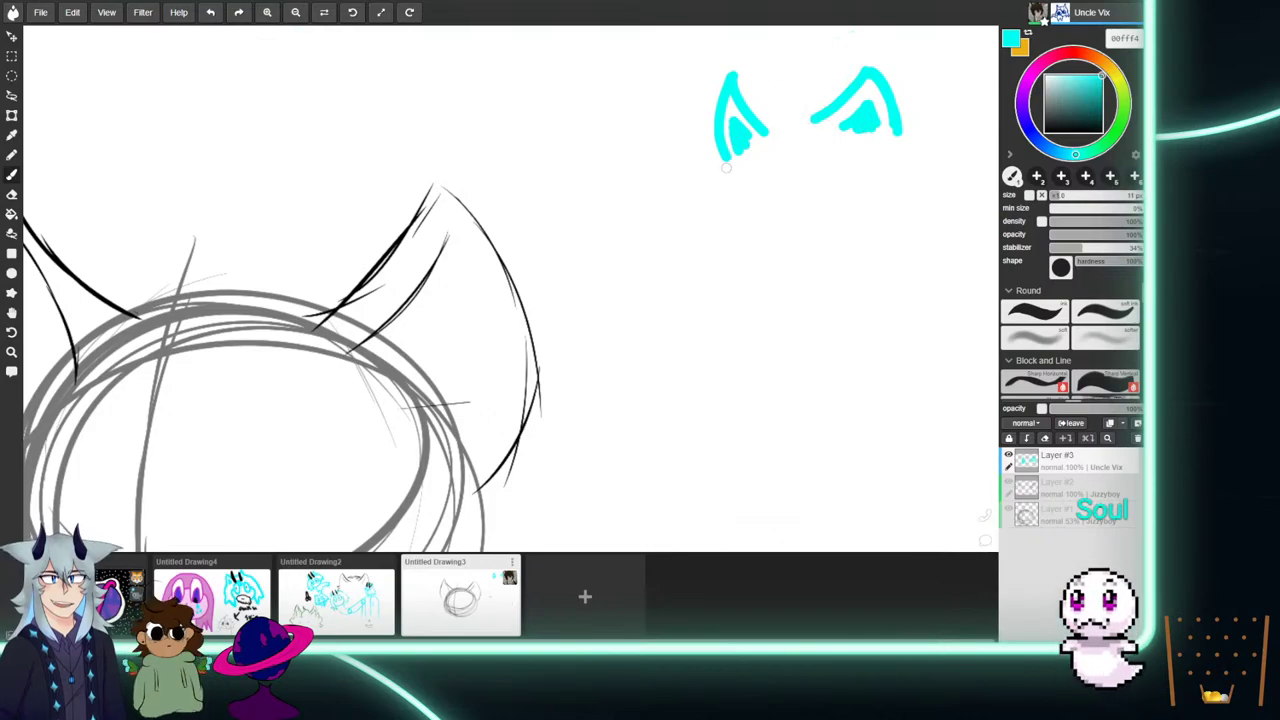
Join the thin cyan ears with a head line and sketch curved, crossing face guidelines beneath them.
{"action": "mouse_move", "coordinate": [730, 160]}
{"action": "left_mouse_down"}
{"action": "mouse_move", "coordinate": [808, 112]}
{"action": "mouse_move", "coordinate": [780, 236]}
{"action": "left_mouse_up"}
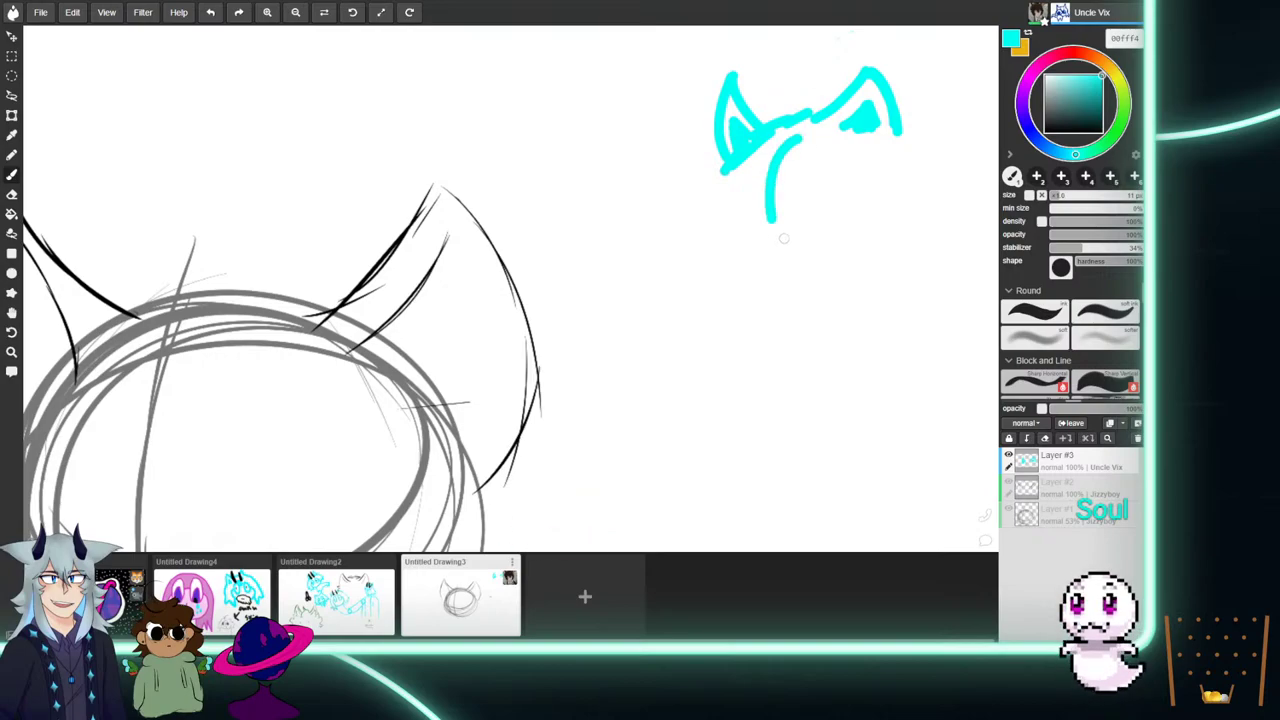
{"action": "mouse_move", "coordinate": [800, 138]}
{"action": "left_mouse_down"}
{"action": "mouse_move", "coordinate": [778, 183]}
{"action": "mouse_move", "coordinate": [812, 256]}
{"action": "left_mouse_up"}
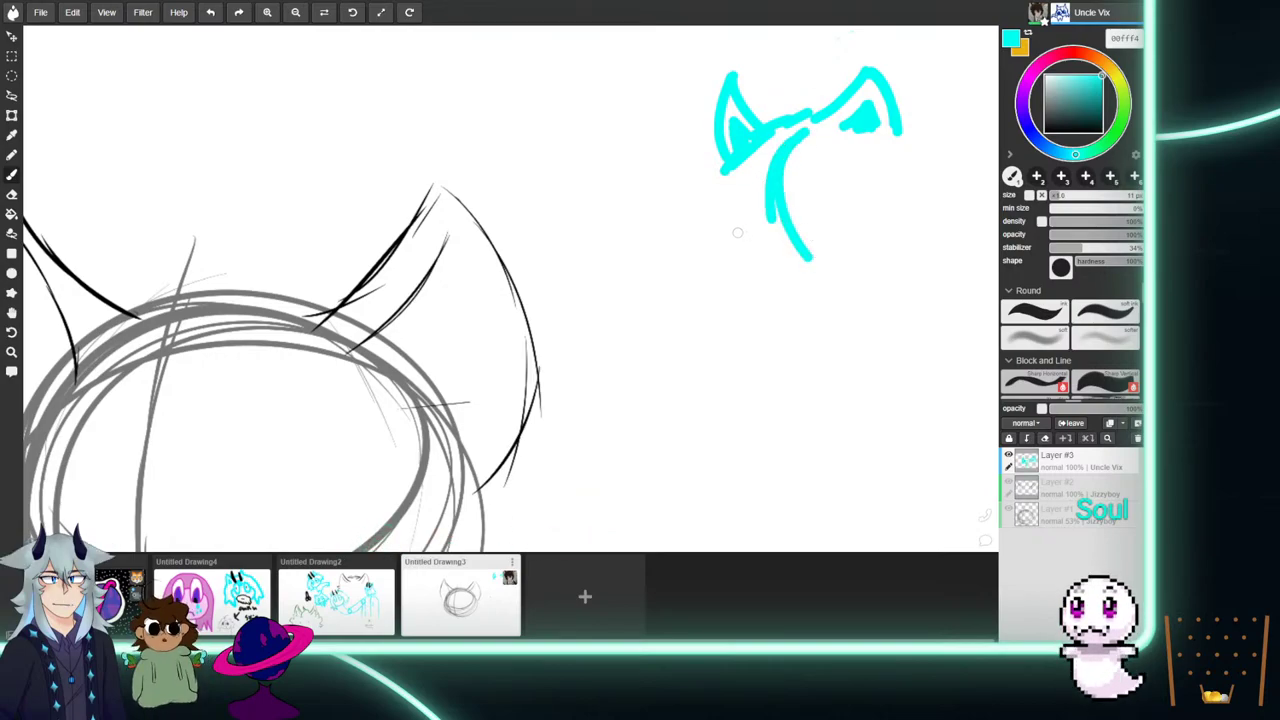
{"action": "left_click_drag", "start_coordinate": [736, 212], "coordinate": [824, 180]}
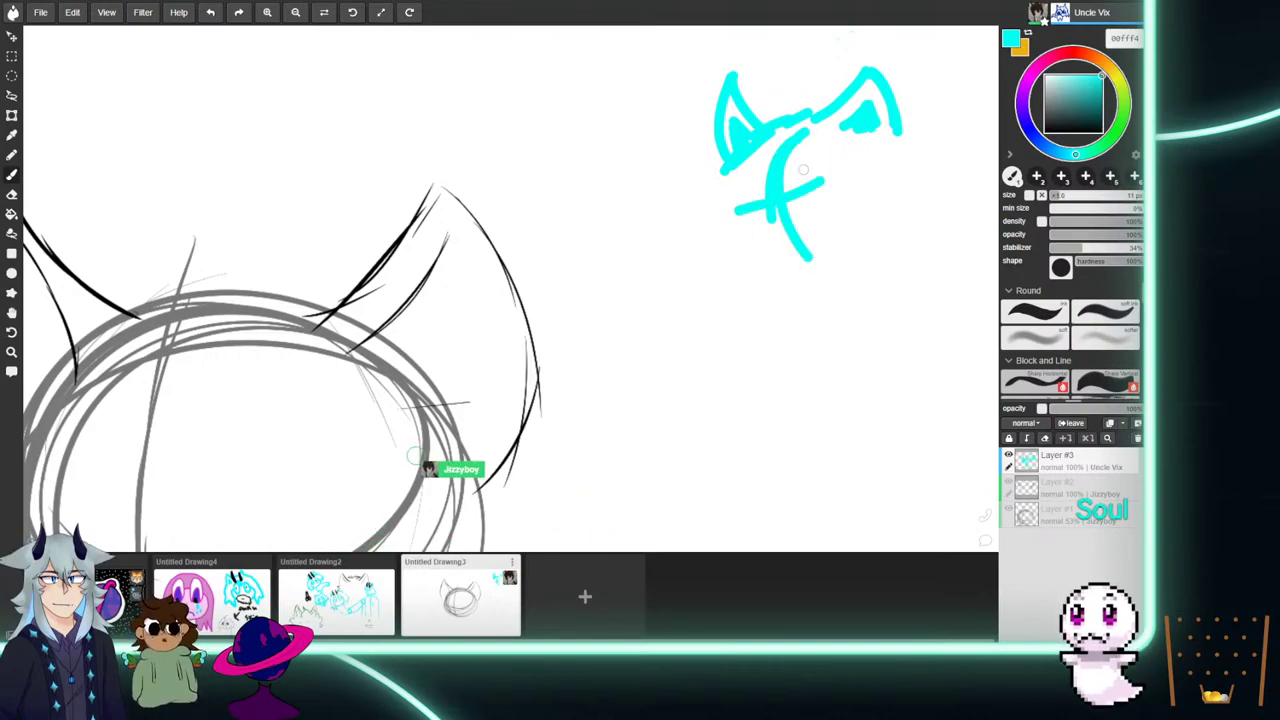
{"action": "left_click_drag", "start_coordinate": [768, 180], "coordinate": [772, 232]}
Erase the face guidelines, the head line and both cyan ears from Untitled Drawing3.
{"action": "key", "text": "e"}
{"action": "left_click_drag", "start_coordinate": [778, 152], "coordinate": [806, 261]}
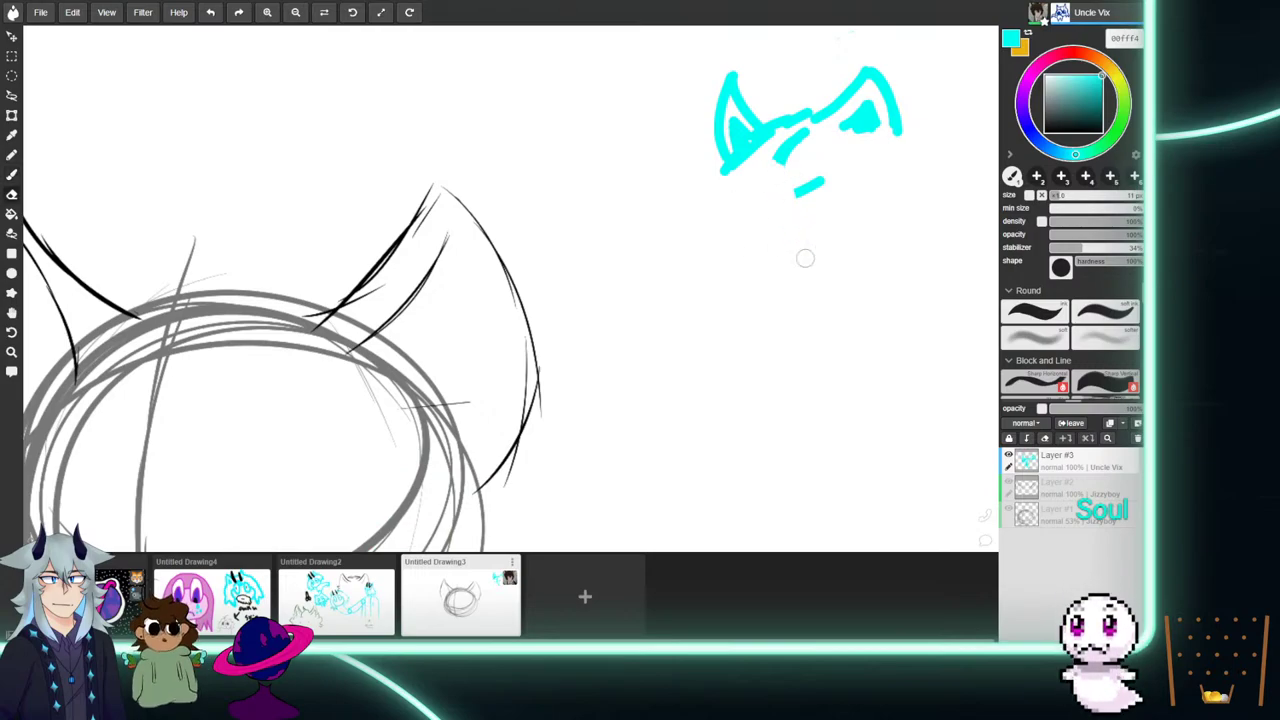
{"action": "key", "text": "b"}
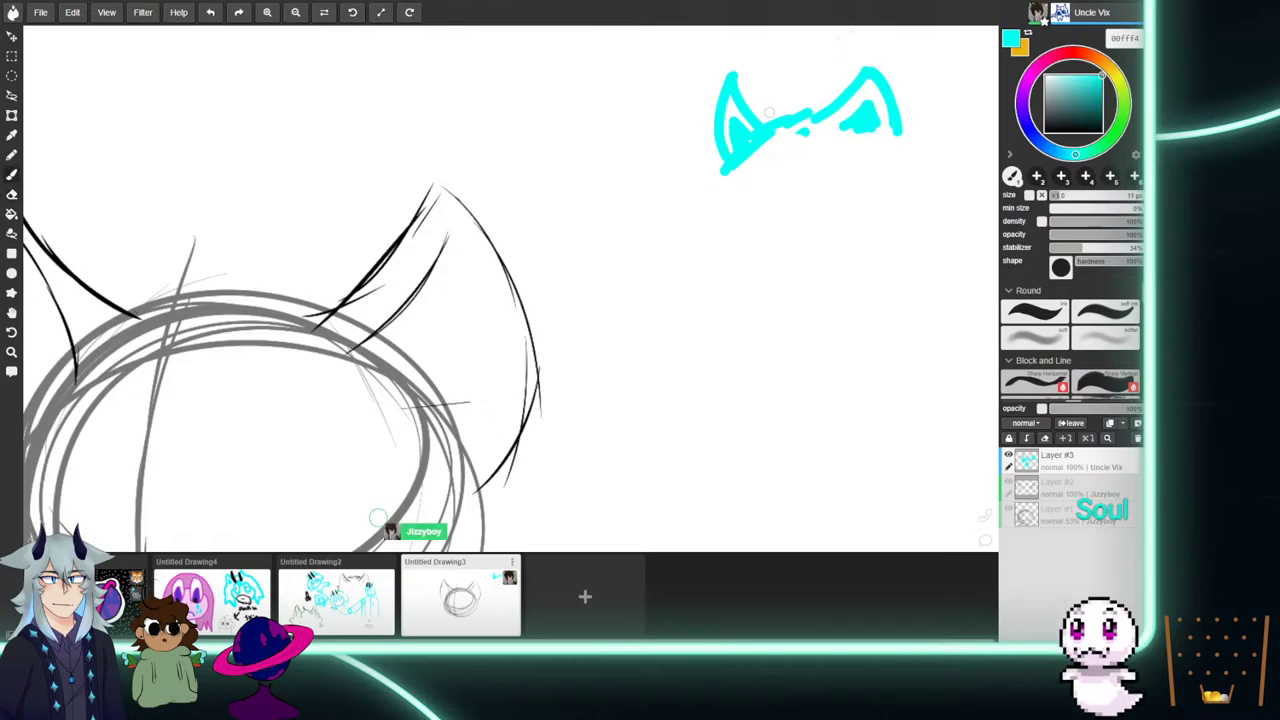
{"action": "key", "text": "e"}
{"action": "mouse_move", "coordinate": [721, 110]}
{"action": "left_mouse_down"}
{"action": "mouse_move", "coordinate": [750, 158]}
{"action": "mouse_move", "coordinate": [761, 105]}
{"action": "mouse_move", "coordinate": [771, 133]}
{"action": "mouse_move", "coordinate": [817, 96]}
{"action": "mouse_move", "coordinate": [843, 133]}
{"action": "mouse_move", "coordinate": [830, 90]}
{"action": "mouse_move", "coordinate": [846, 85]}
{"action": "mouse_move", "coordinate": [863, 117]}
{"action": "mouse_move", "coordinate": [851, 86]}
{"action": "left_mouse_up"}
{"action": "key", "text": "b"}
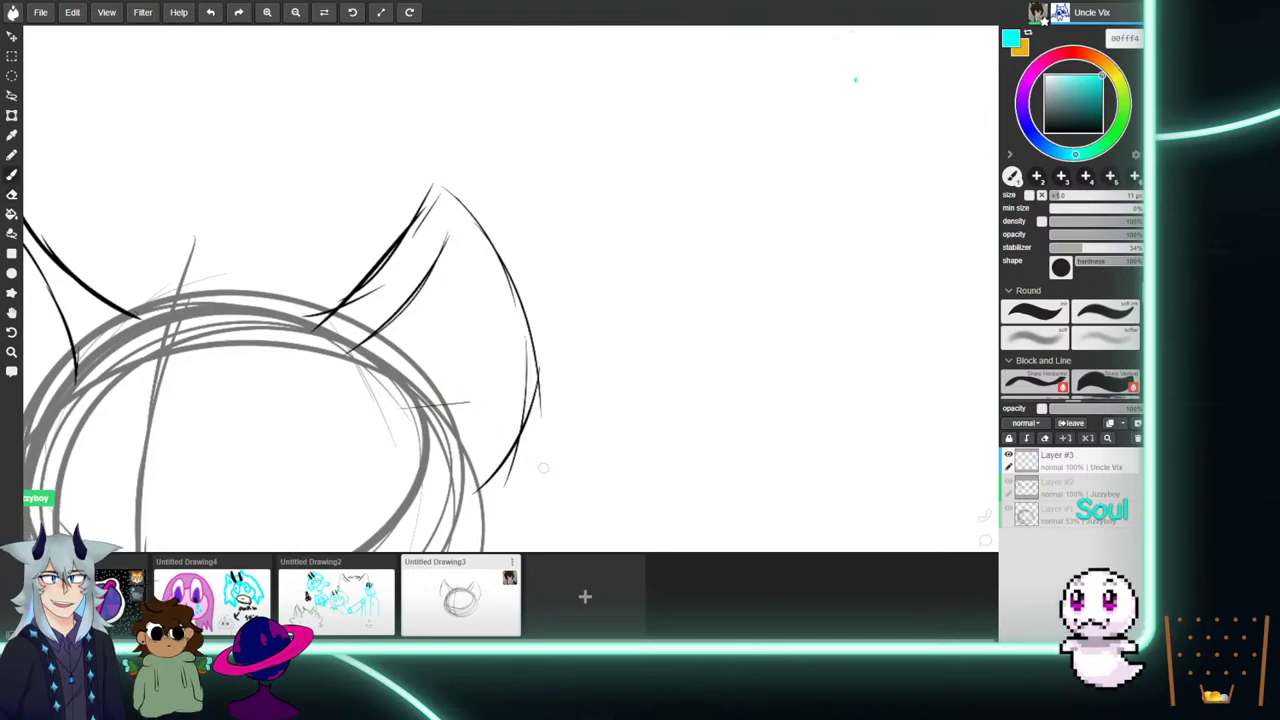
Return to Untitled Drawing2 and brush two cyan cat ears in the blank area beside the Slender man figure.
{"action": "left_click", "coordinate": [337, 597]}
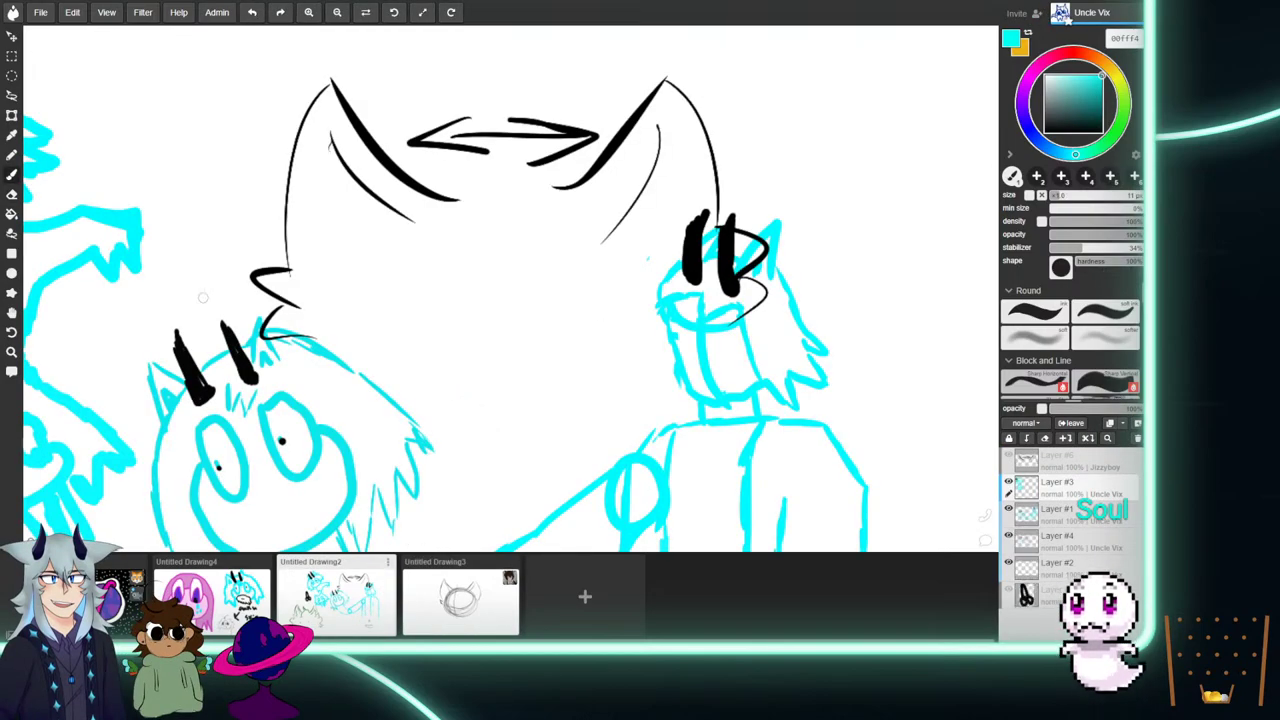
{"action": "left_click", "coordinate": [12, 313]}
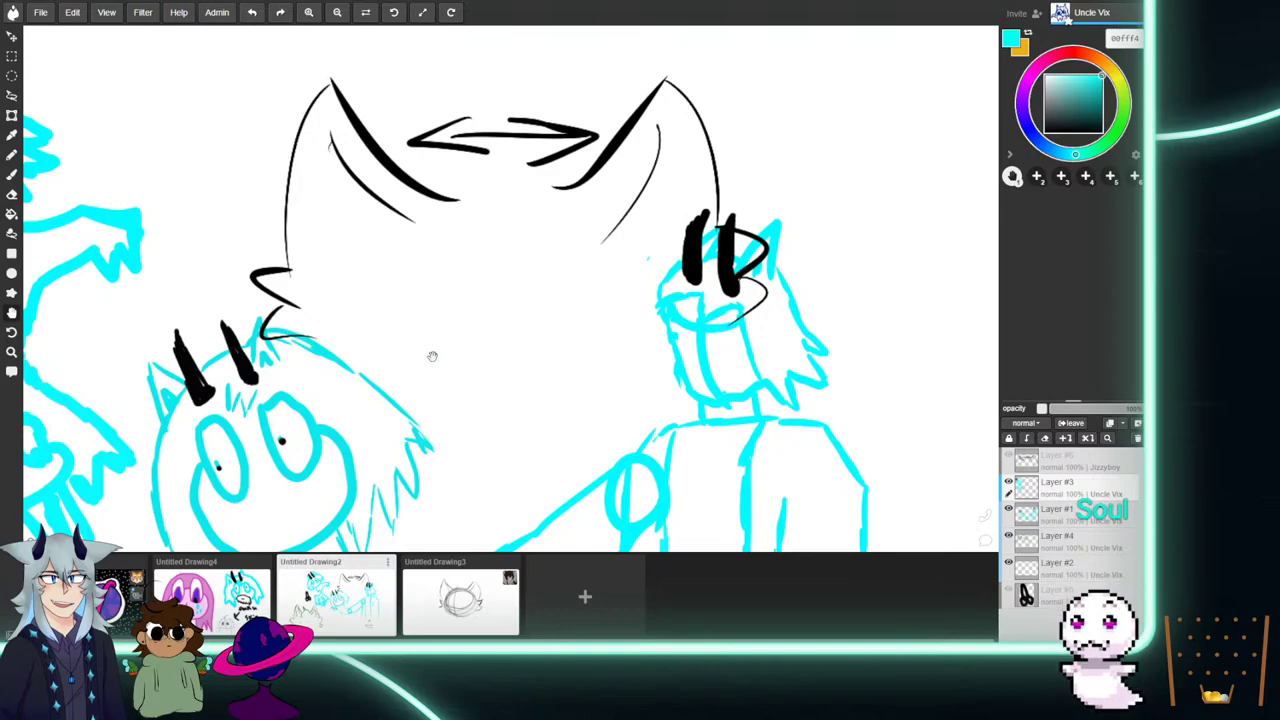
{"action": "left_click_drag", "start_coordinate": [433, 356], "coordinate": [280, 386]}
{"action": "left_click_drag", "start_coordinate": [802, 136], "coordinate": [657, 201]}
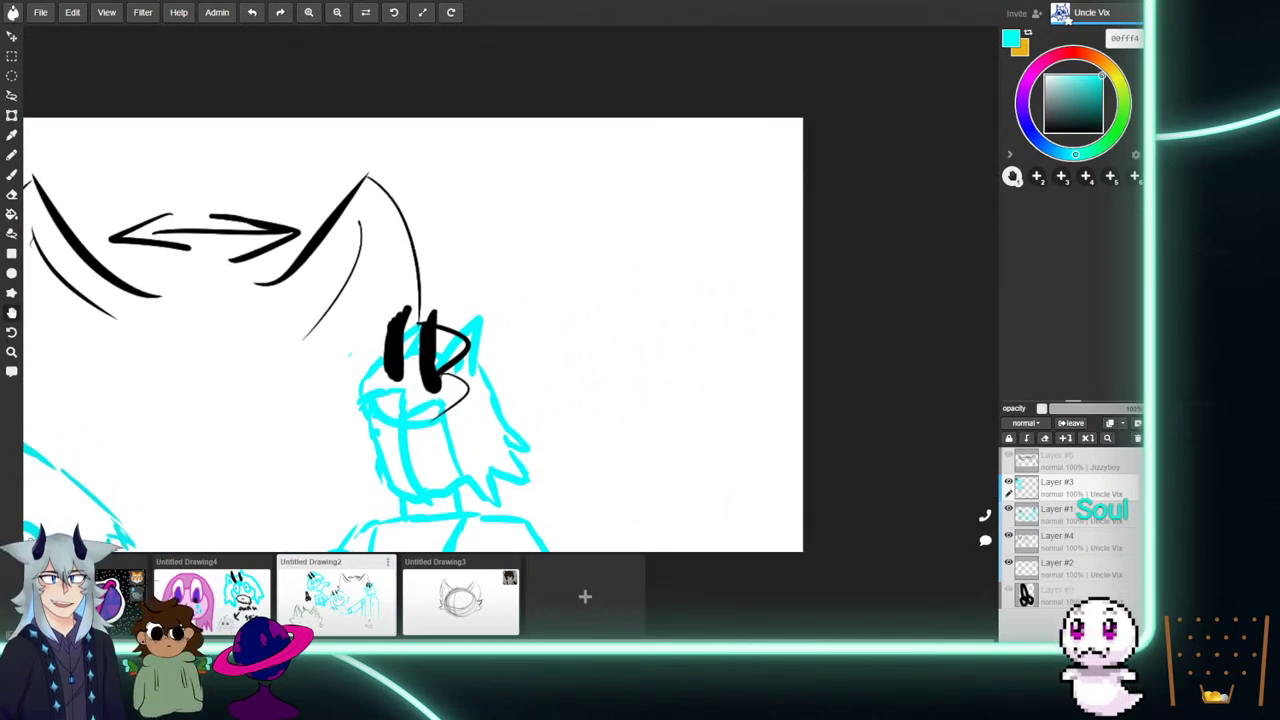
{"action": "left_click", "coordinate": [12, 176]}
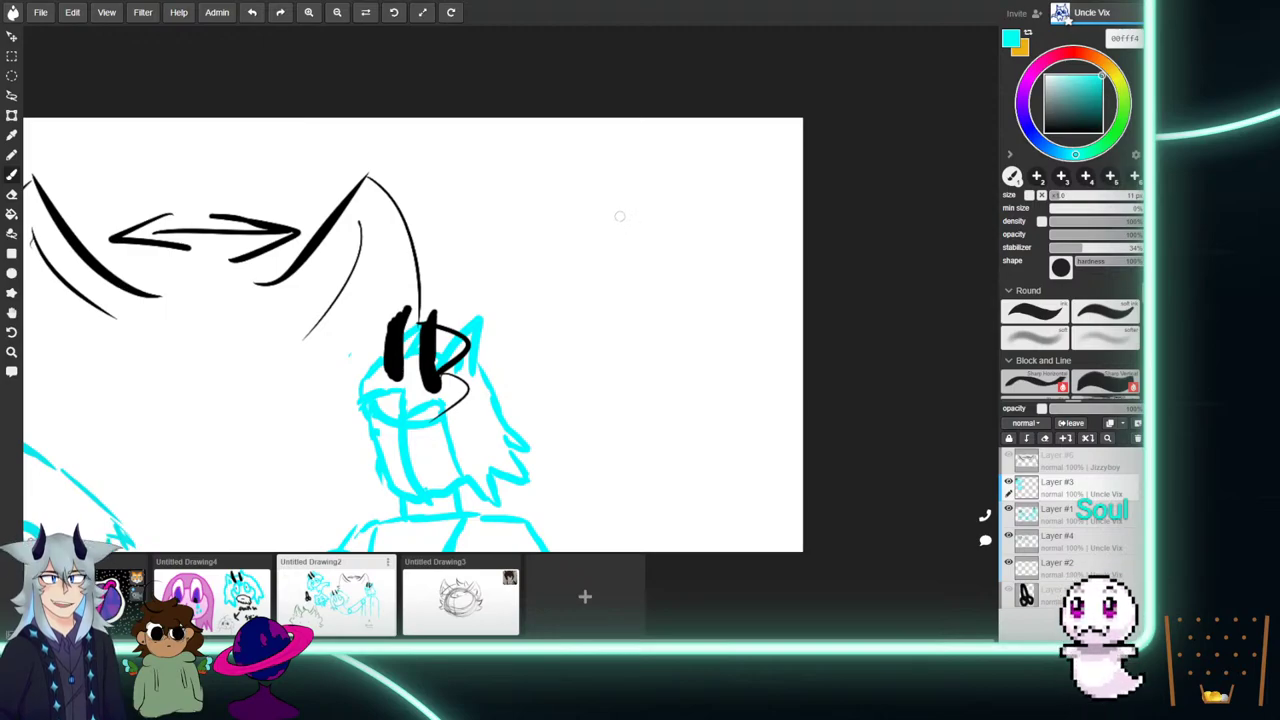
{"action": "mouse_move", "coordinate": [659, 225]}
{"action": "left_mouse_down"}
{"action": "mouse_move", "coordinate": [627, 189]}
{"action": "mouse_move", "coordinate": [606, 242]}
{"action": "left_mouse_up"}
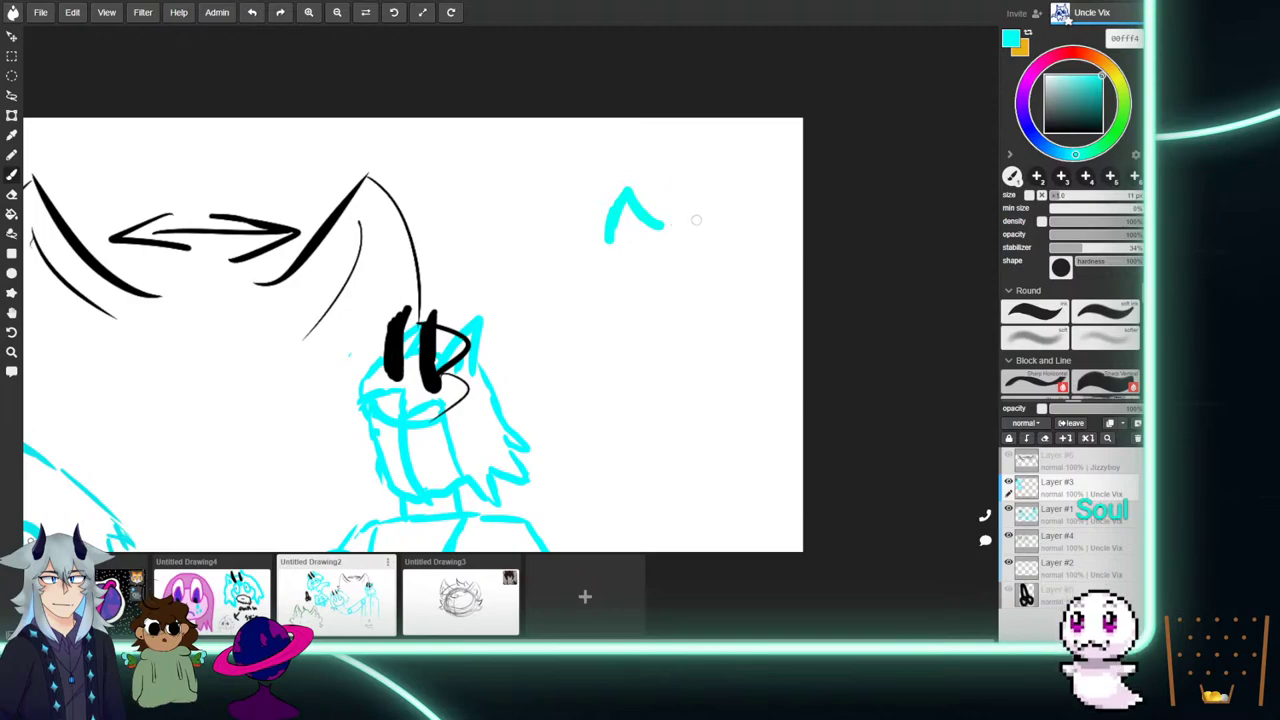
{"action": "mouse_move", "coordinate": [698, 206]}
{"action": "left_mouse_down"}
{"action": "mouse_move", "coordinate": [730, 170]}
{"action": "mouse_move", "coordinate": [750, 226]}
{"action": "mouse_move", "coordinate": [731, 199]}
{"action": "left_mouse_up"}
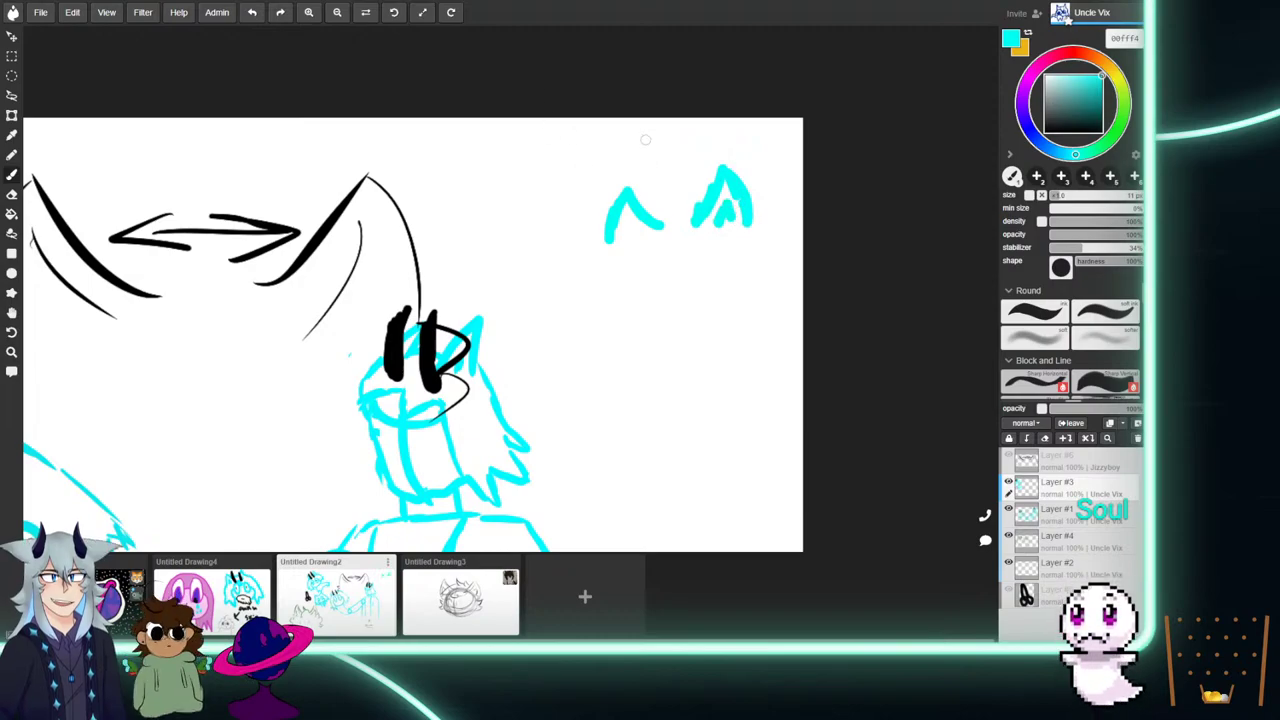
Scribble a rough cyan face and loose strokes below and beside the new ears, reducing the brush size to 6 px.
{"action": "mouse_move", "coordinate": [662, 340]}
{"action": "left_mouse_down"}
{"action": "mouse_move", "coordinate": [650, 302]}
{"action": "mouse_move", "coordinate": [615, 333]}
{"action": "mouse_move", "coordinate": [663, 371]}
{"action": "mouse_move", "coordinate": [689, 314]}
{"action": "mouse_move", "coordinate": [725, 311]}
{"action": "mouse_move", "coordinate": [703, 401]}
{"action": "mouse_move", "coordinate": [657, 433]}
{"action": "mouse_move", "coordinate": [655, 384]}
{"action": "left_mouse_up"}
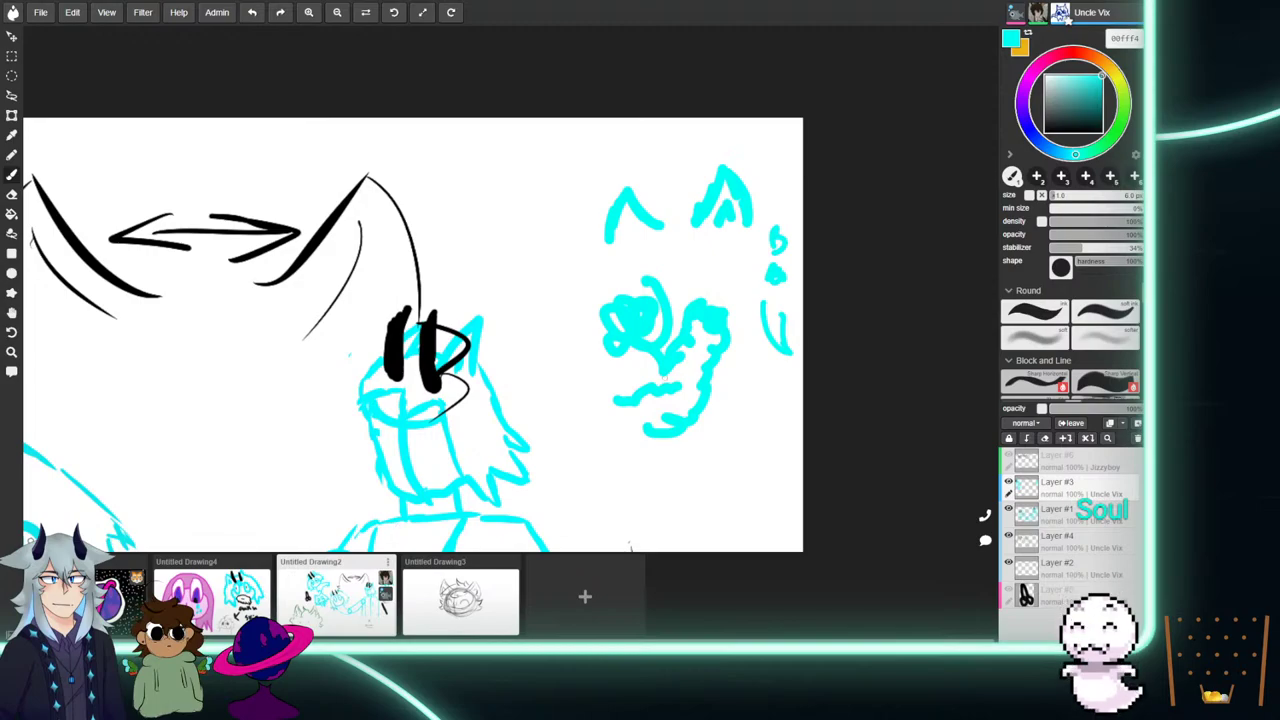
{"action": "left_click_drag", "start_coordinate": [608, 435], "coordinate": [680, 516]}
{"action": "left_click_drag", "start_coordinate": [728, 406], "coordinate": [738, 520]}
{"action": "left_click_drag", "start_coordinate": [766, 432], "coordinate": [767, 458]}
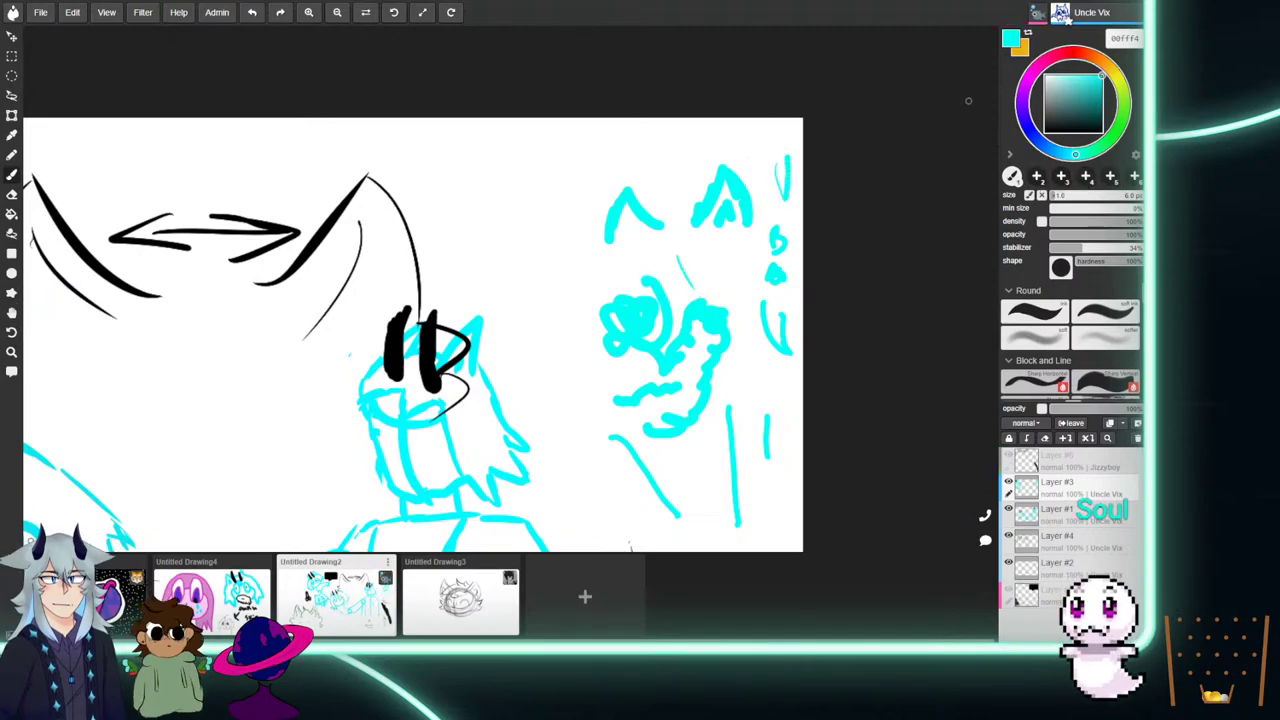
Erase the new cat ears, scribbled face and loose strokes beside the Slender man figure.
{"action": "key", "text": "e"}
{"action": "mouse_move", "coordinate": [614, 202]}
{"action": "left_mouse_down"}
{"action": "mouse_move", "coordinate": [606, 238]}
{"action": "mouse_move", "coordinate": [658, 240]}
{"action": "left_mouse_up"}
{"action": "mouse_move", "coordinate": [650, 284]}
{"action": "left_mouse_down"}
{"action": "mouse_move", "coordinate": [624, 337]}
{"action": "mouse_move", "coordinate": [602, 289]}
{"action": "mouse_move", "coordinate": [599, 378]}
{"action": "mouse_move", "coordinate": [624, 445]}
{"action": "left_mouse_up"}
{"action": "mouse_move", "coordinate": [681, 476]}
{"action": "left_mouse_down"}
{"action": "mouse_move", "coordinate": [734, 488]}
{"action": "mouse_move", "coordinate": [731, 424]}
{"action": "mouse_move", "coordinate": [759, 388]}
{"action": "mouse_move", "coordinate": [777, 406]}
{"action": "mouse_move", "coordinate": [780, 309]}
{"action": "mouse_move", "coordinate": [797, 289]}
{"action": "mouse_move", "coordinate": [792, 221]}
{"action": "mouse_move", "coordinate": [745, 228]}
{"action": "mouse_move", "coordinate": [713, 198]}
{"action": "left_mouse_up"}
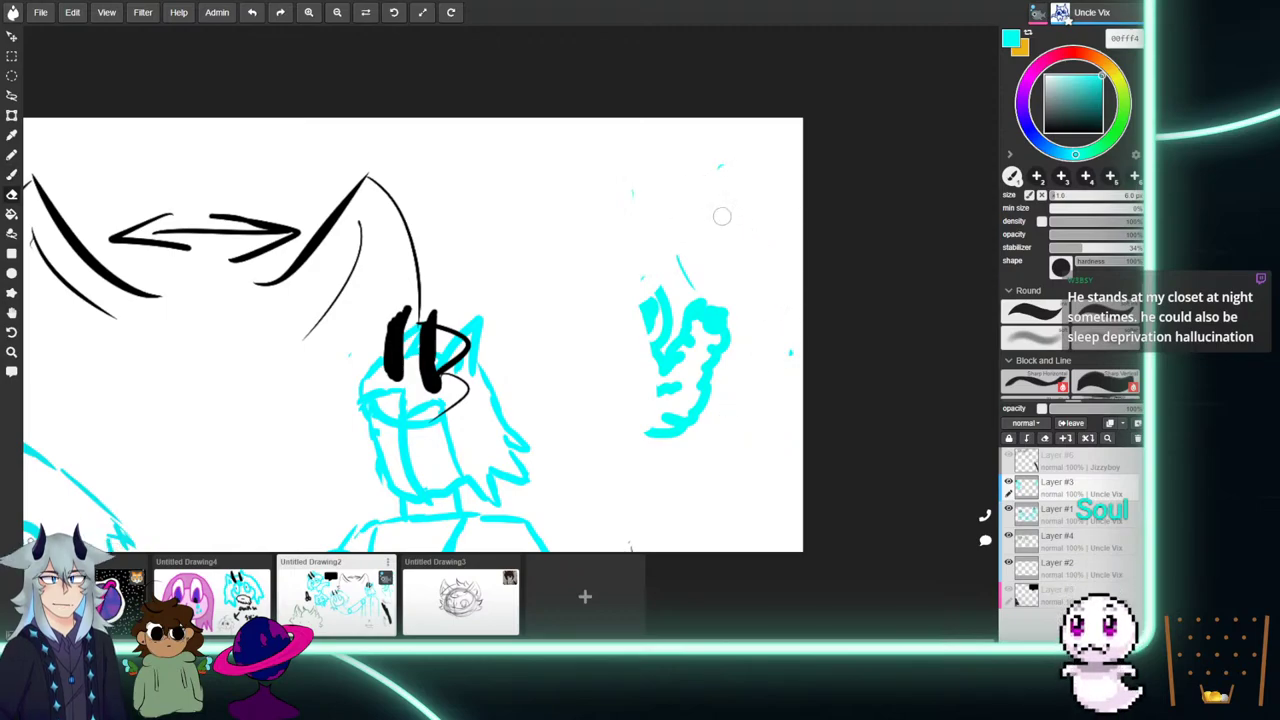
{"action": "mouse_move", "coordinate": [683, 272]}
{"action": "left_mouse_down"}
{"action": "mouse_move", "coordinate": [665, 395]}
{"action": "mouse_move", "coordinate": [654, 389]}
{"action": "mouse_move", "coordinate": [729, 323]}
{"action": "mouse_move", "coordinate": [808, 338]}
{"action": "left_mouse_up"}
Draw two fine cyan cat ears with inner ear lines in the cleared area beside the Slender man figure.
{"action": "key", "text": "b"}
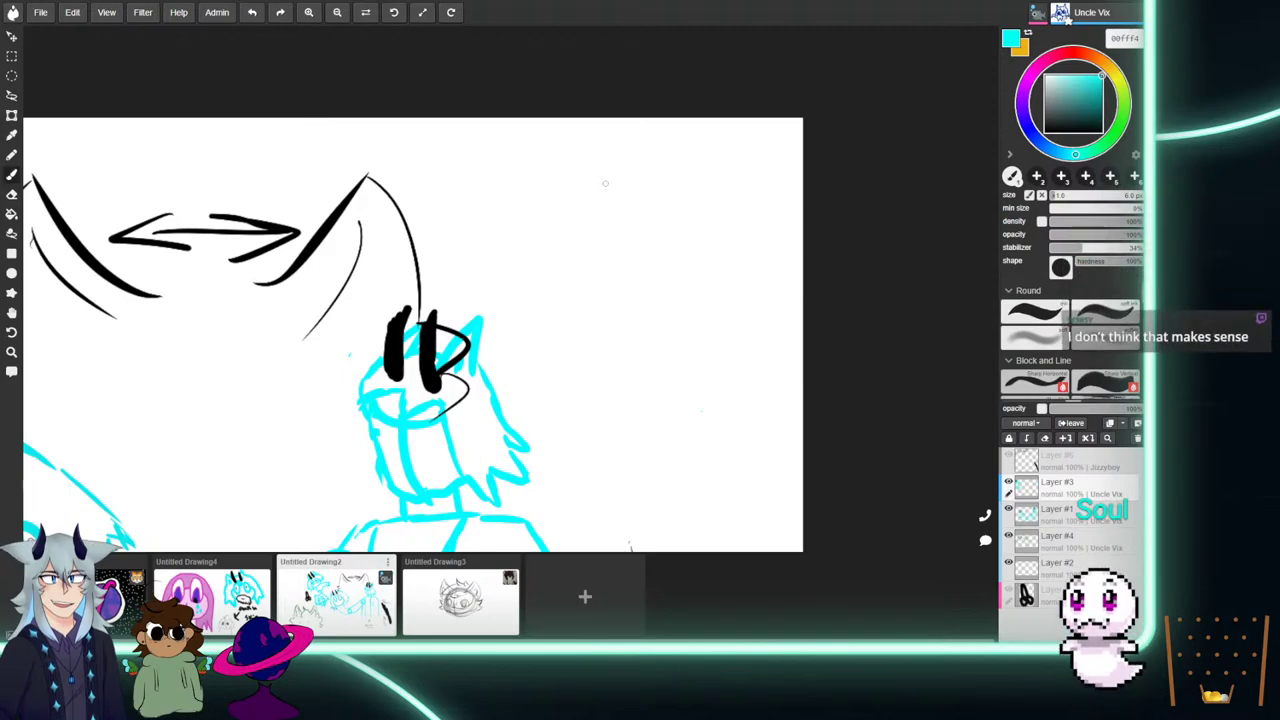
{"action": "scroll", "coordinate": [515, 289], "scroll_direction": "down", "scroll_amount": 2}
{"action": "scroll", "coordinate": [515, 289], "scroll_direction": "up", "scroll_amount": 2}
{"action": "scroll", "coordinate": [511, 289], "scroll_direction": "up", "scroll_amount": 3}
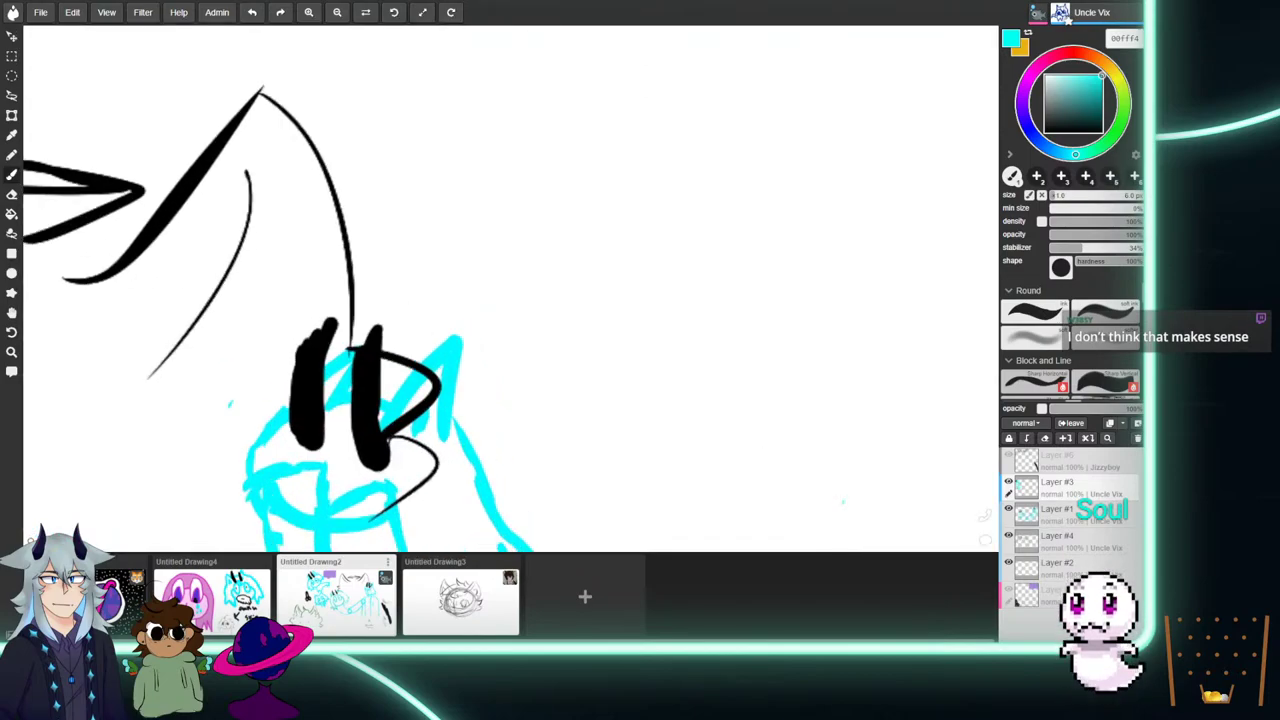
{"action": "left_click", "coordinate": [12, 155]}
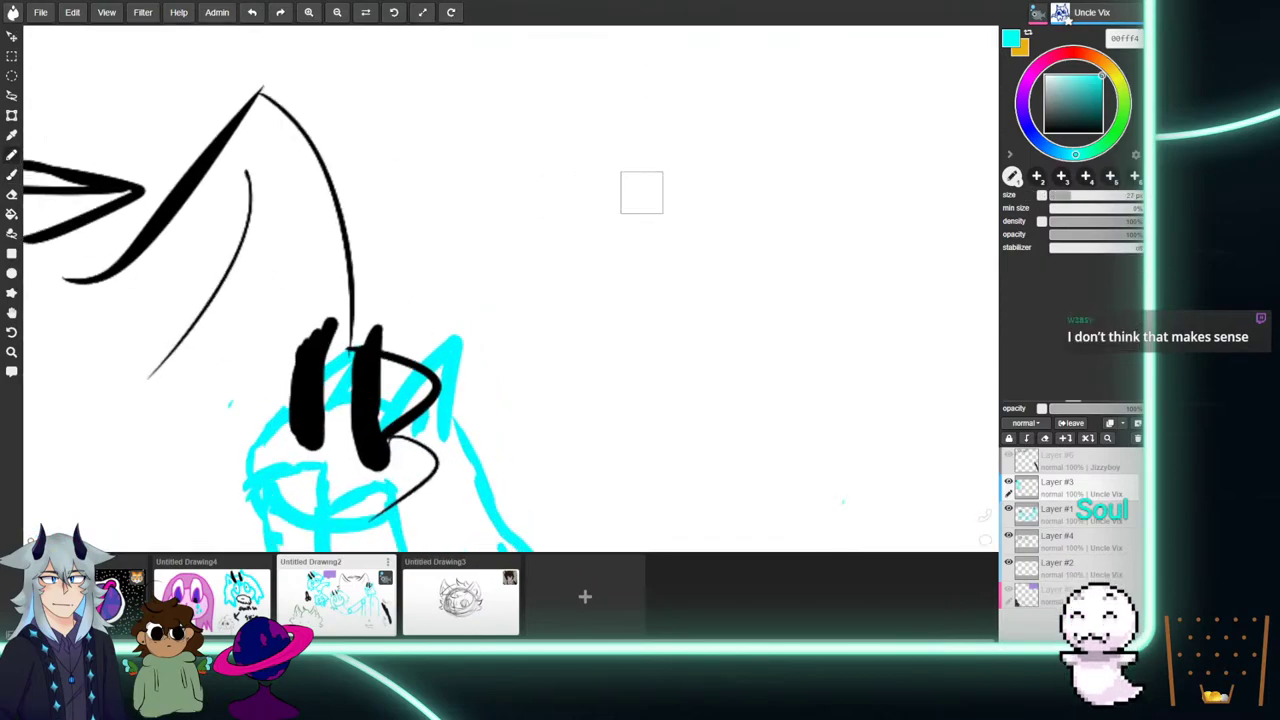
{"action": "left_click", "coordinate": [12, 175]}
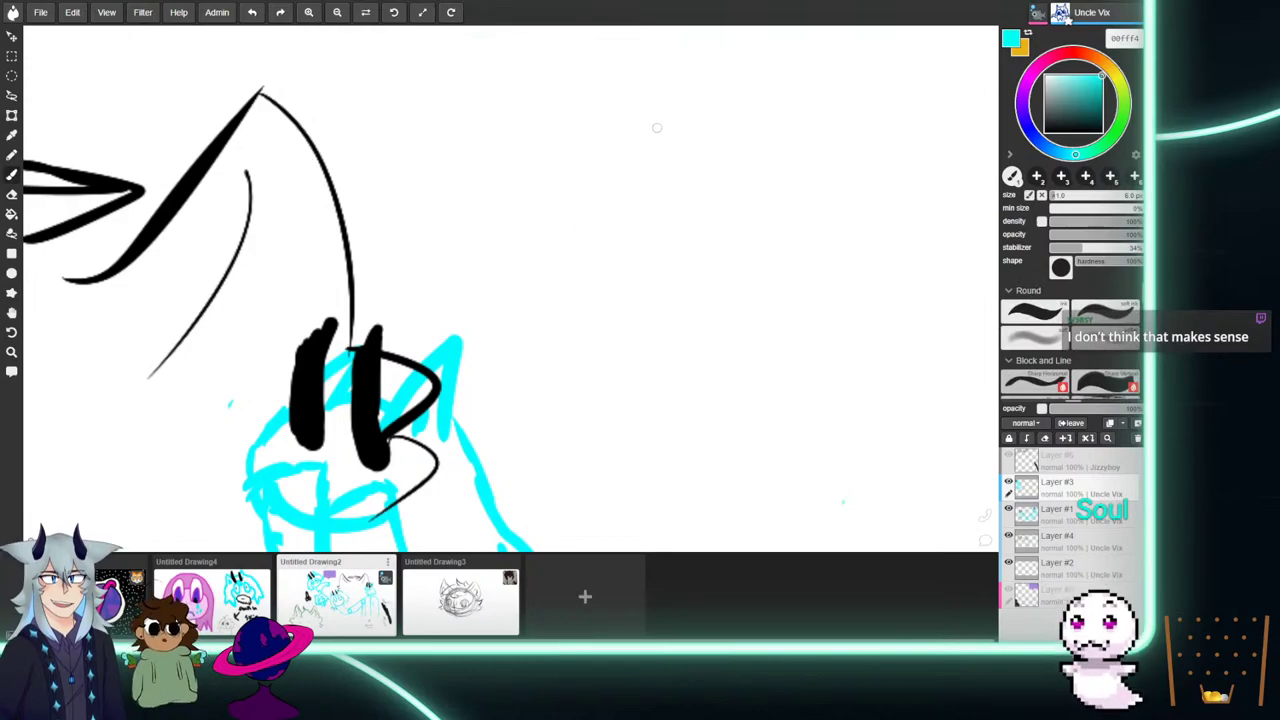
{"action": "left_click_drag", "start_coordinate": [676, 111], "coordinate": [710, 160]}
{"action": "mouse_move", "coordinate": [674, 108]}
{"action": "left_mouse_down"}
{"action": "mouse_move", "coordinate": [699, 148]}
{"action": "mouse_move", "coordinate": [768, 139]}
{"action": "mouse_move", "coordinate": [799, 78]}
{"action": "mouse_move", "coordinate": [826, 146]}
{"action": "left_mouse_up"}
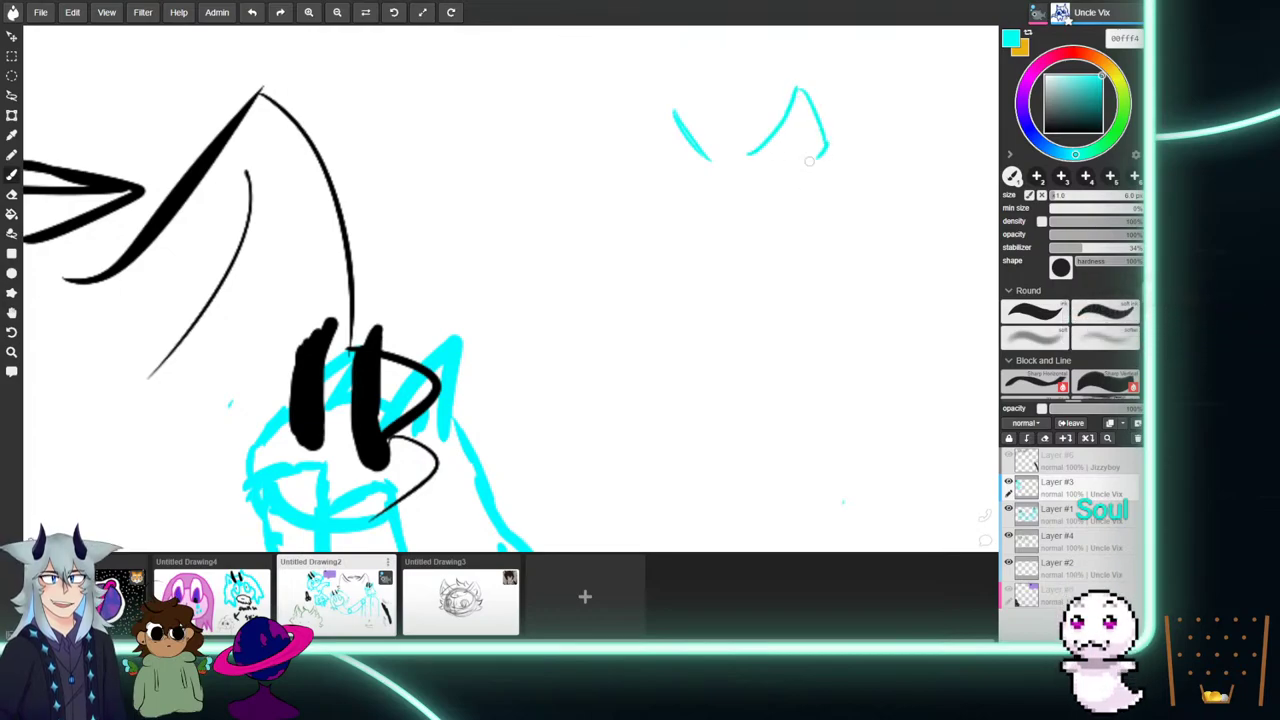
{"action": "mouse_move", "coordinate": [672, 108]}
{"action": "left_mouse_down"}
{"action": "mouse_move", "coordinate": [635, 178]}
{"action": "mouse_move", "coordinate": [655, 160]}
{"action": "mouse_move", "coordinate": [684, 166]}
{"action": "left_mouse_up"}
{"action": "left_click_drag", "start_coordinate": [780, 152], "coordinate": [800, 118]}
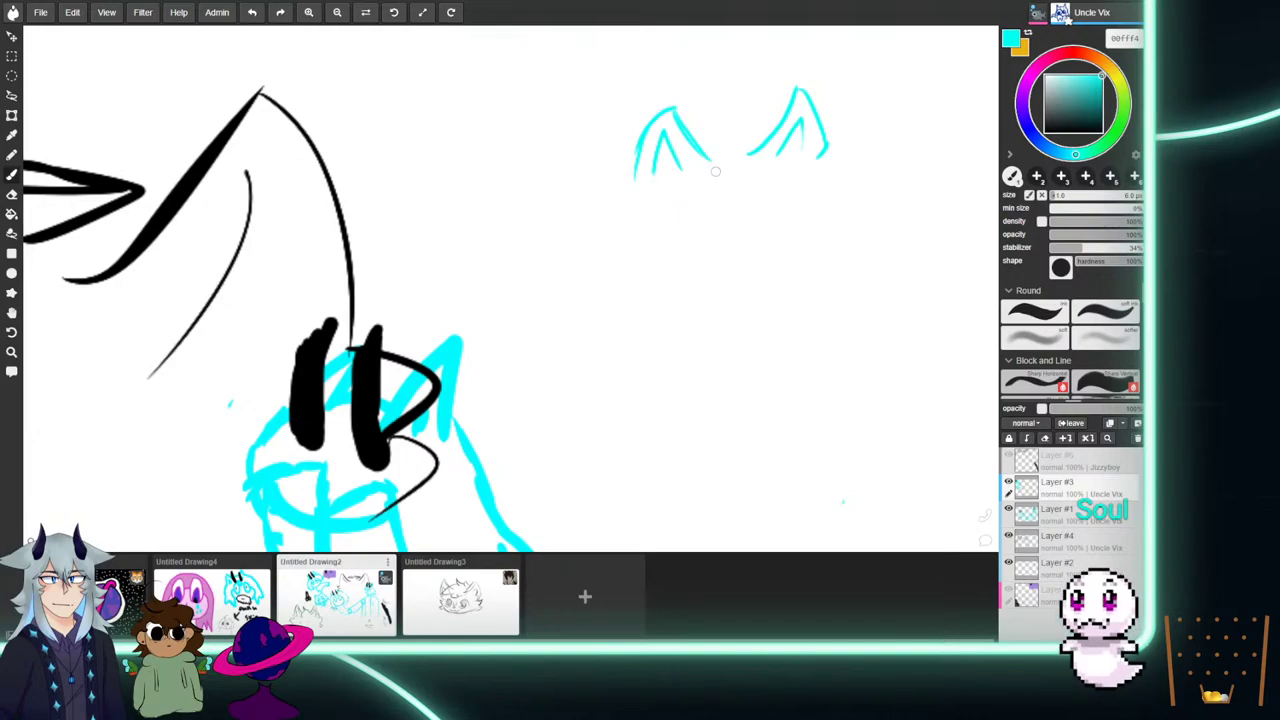
Sketch a jagged fringe below the ears, a curved hairline down both sides of the face and shaggy hair tufts on one side.
{"action": "left_click_drag", "start_coordinate": [715, 169], "coordinate": [701, 212]}
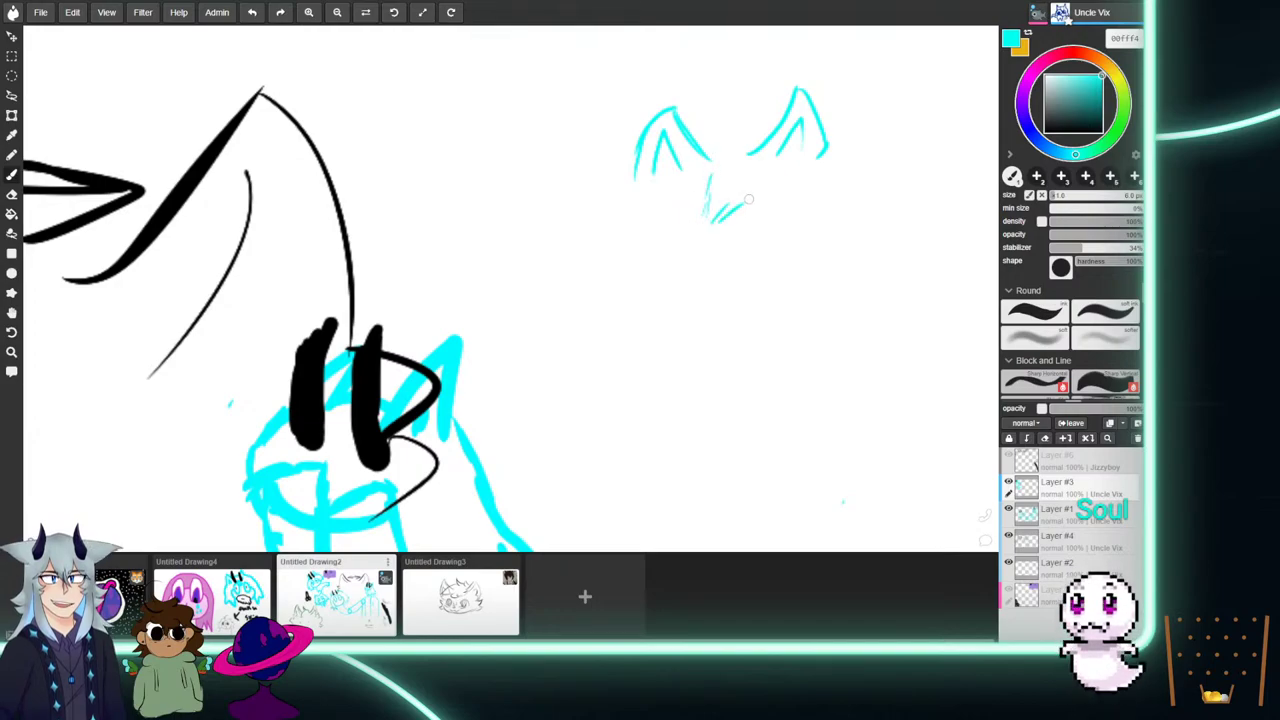
{"action": "left_click_drag", "start_coordinate": [772, 201], "coordinate": [764, 212]}
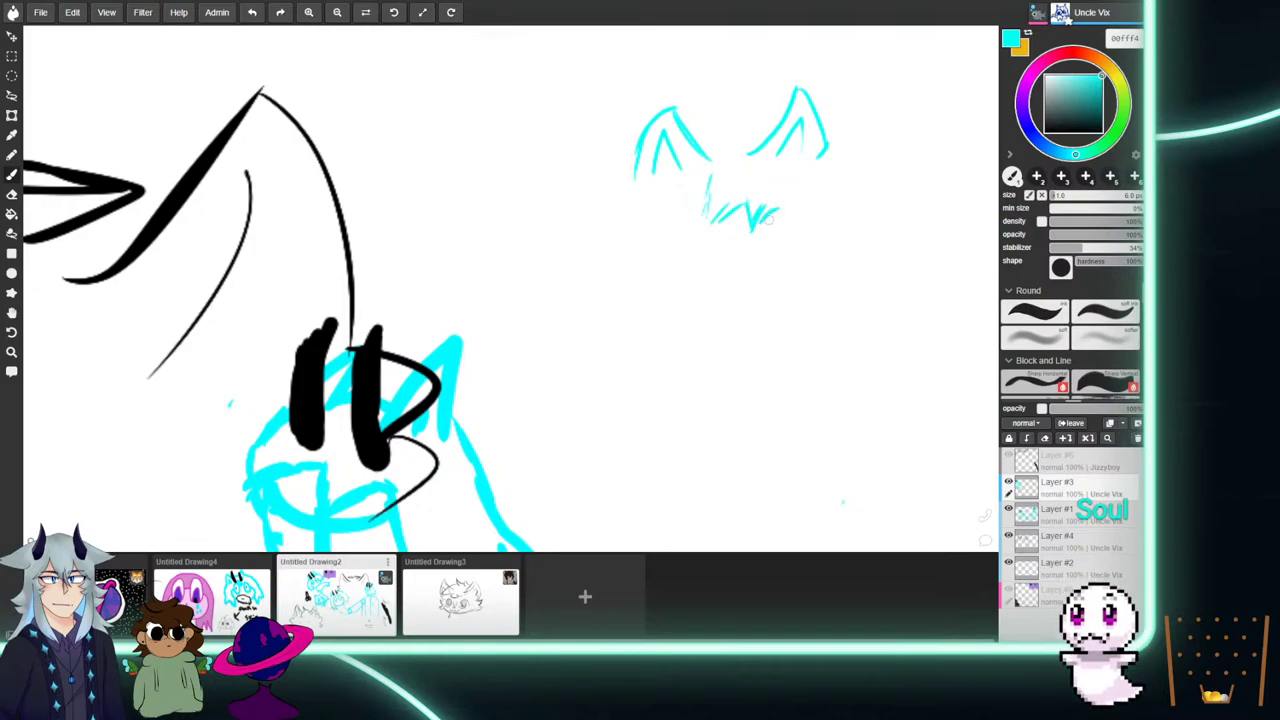
{"action": "mouse_move", "coordinate": [708, 184]}
{"action": "left_mouse_down"}
{"action": "mouse_move", "coordinate": [696, 264]}
{"action": "mouse_move", "coordinate": [720, 240]}
{"action": "mouse_move", "coordinate": [736, 262]}
{"action": "mouse_move", "coordinate": [770, 241]}
{"action": "mouse_move", "coordinate": [769, 254]}
{"action": "mouse_move", "coordinate": [797, 223]}
{"action": "mouse_move", "coordinate": [848, 282]}
{"action": "mouse_move", "coordinate": [846, 312]}
{"action": "mouse_move", "coordinate": [865, 334]}
{"action": "mouse_move", "coordinate": [854, 391]}
{"action": "mouse_move", "coordinate": [885, 369]}
{"action": "left_mouse_up"}
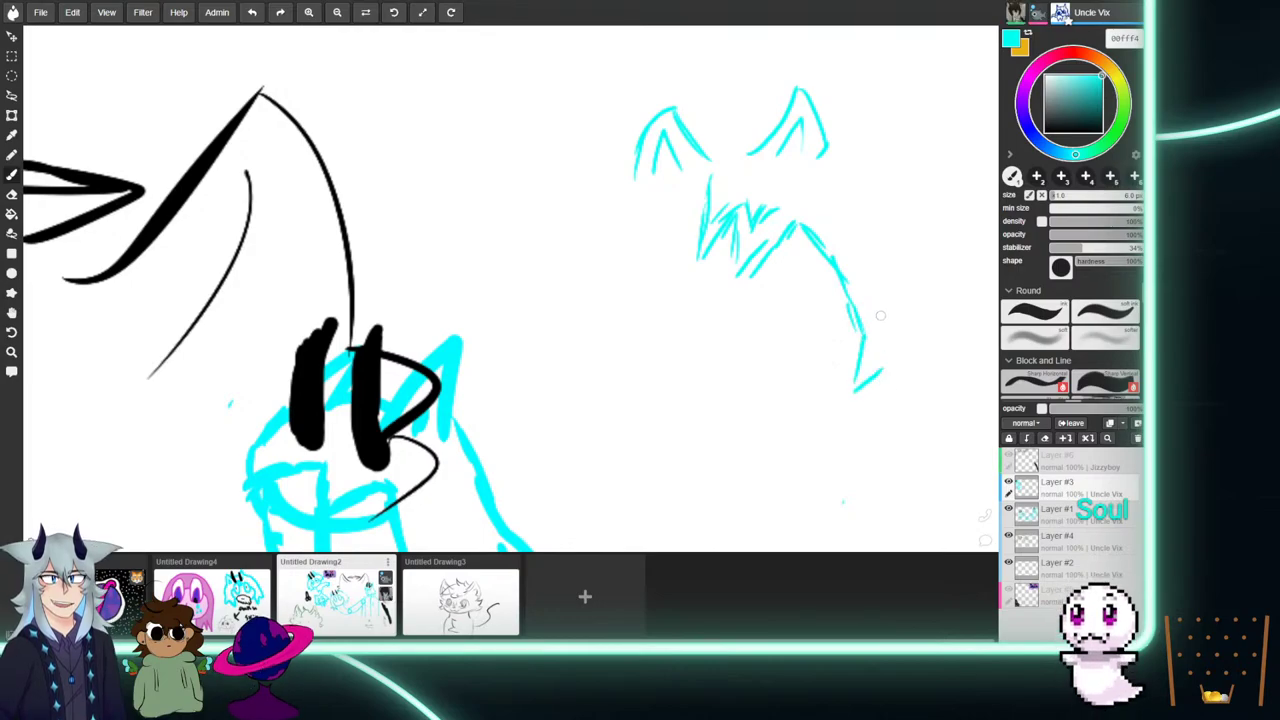
{"action": "mouse_move", "coordinate": [697, 222]}
{"action": "left_mouse_down"}
{"action": "mouse_move", "coordinate": [656, 268]}
{"action": "mouse_move", "coordinate": [648, 352]}
{"action": "mouse_move", "coordinate": [627, 317]}
{"action": "mouse_move", "coordinate": [644, 417]}
{"action": "mouse_move", "coordinate": [596, 368]}
{"action": "mouse_move", "coordinate": [610, 392]}
{"action": "mouse_move", "coordinate": [598, 410]}
{"action": "mouse_move", "coordinate": [580, 300]}
{"action": "mouse_move", "coordinate": [557, 355]}
{"action": "mouse_move", "coordinate": [588, 242]}
{"action": "mouse_move", "coordinate": [553, 284]}
{"action": "mouse_move", "coordinate": [545, 270]}
{"action": "mouse_move", "coordinate": [527, 282]}
{"action": "mouse_move", "coordinate": [538, 257]}
{"action": "mouse_move", "coordinate": [575, 241]}
{"action": "mouse_move", "coordinate": [640, 176]}
{"action": "left_mouse_up"}
{"action": "mouse_move", "coordinate": [617, 238]}
{"action": "left_mouse_down"}
{"action": "mouse_move", "coordinate": [598, 285]}
{"action": "mouse_move", "coordinate": [622, 262]}
{"action": "mouse_move", "coordinate": [646, 264]}
{"action": "left_mouse_up"}
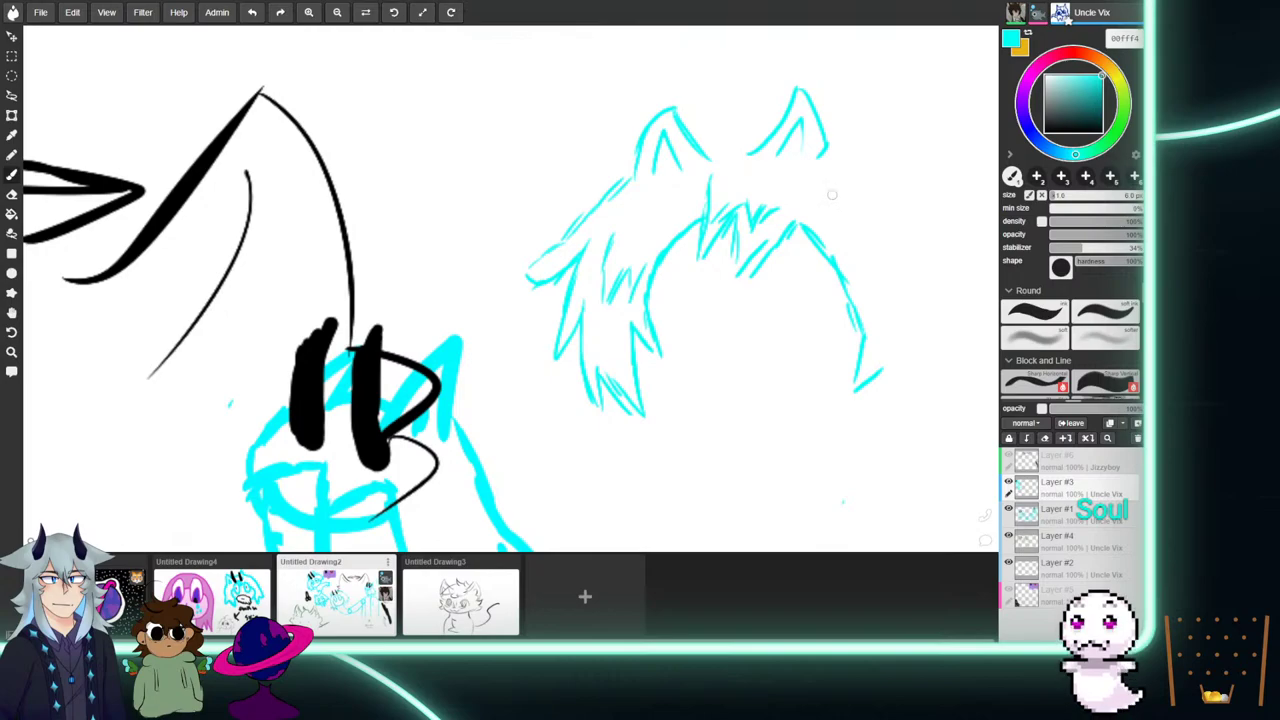
Add a crown tuft, eye lines, a pointed face outline and shaggy hair on the head's bare side to the cat-eared sketch.
{"action": "left_click_drag", "start_coordinate": [707, 133], "coordinate": [758, 137]}
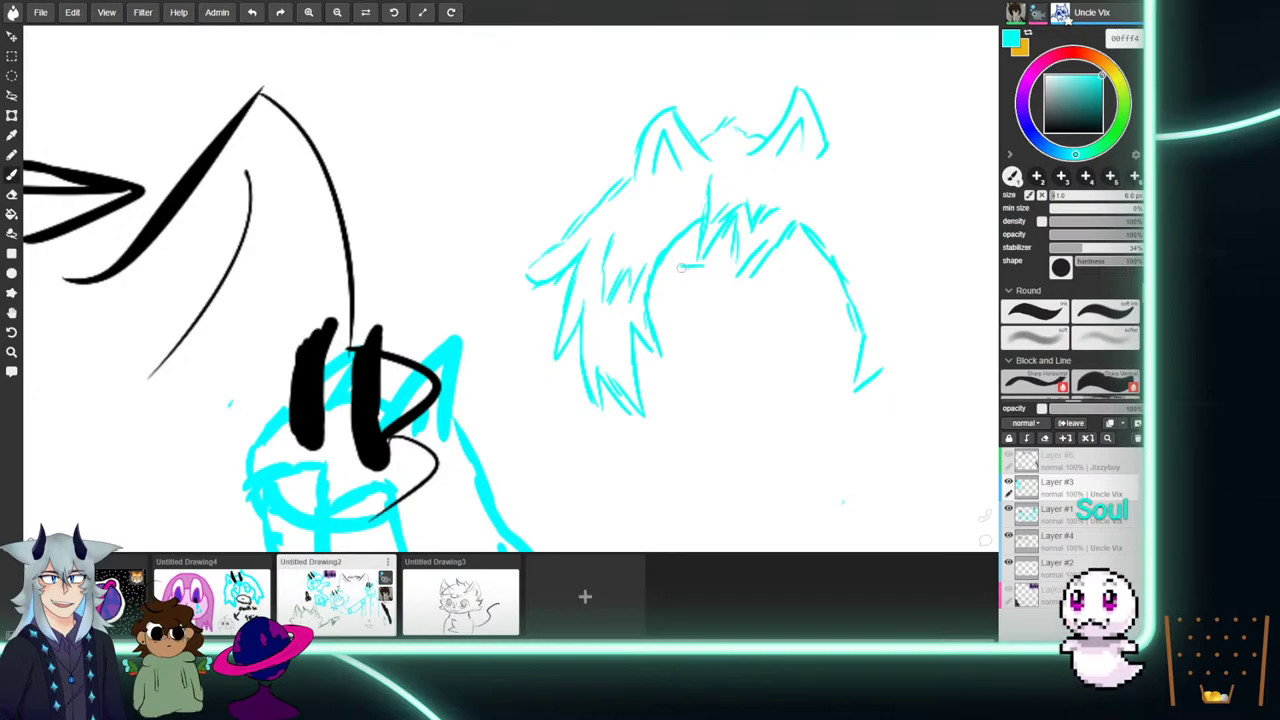
{"action": "mouse_move", "coordinate": [688, 265]}
{"action": "left_mouse_down"}
{"action": "mouse_move", "coordinate": [718, 266]}
{"action": "mouse_move", "coordinate": [715, 287]}
{"action": "mouse_move", "coordinate": [801, 274]}
{"action": "mouse_move", "coordinate": [802, 292]}
{"action": "left_mouse_up"}
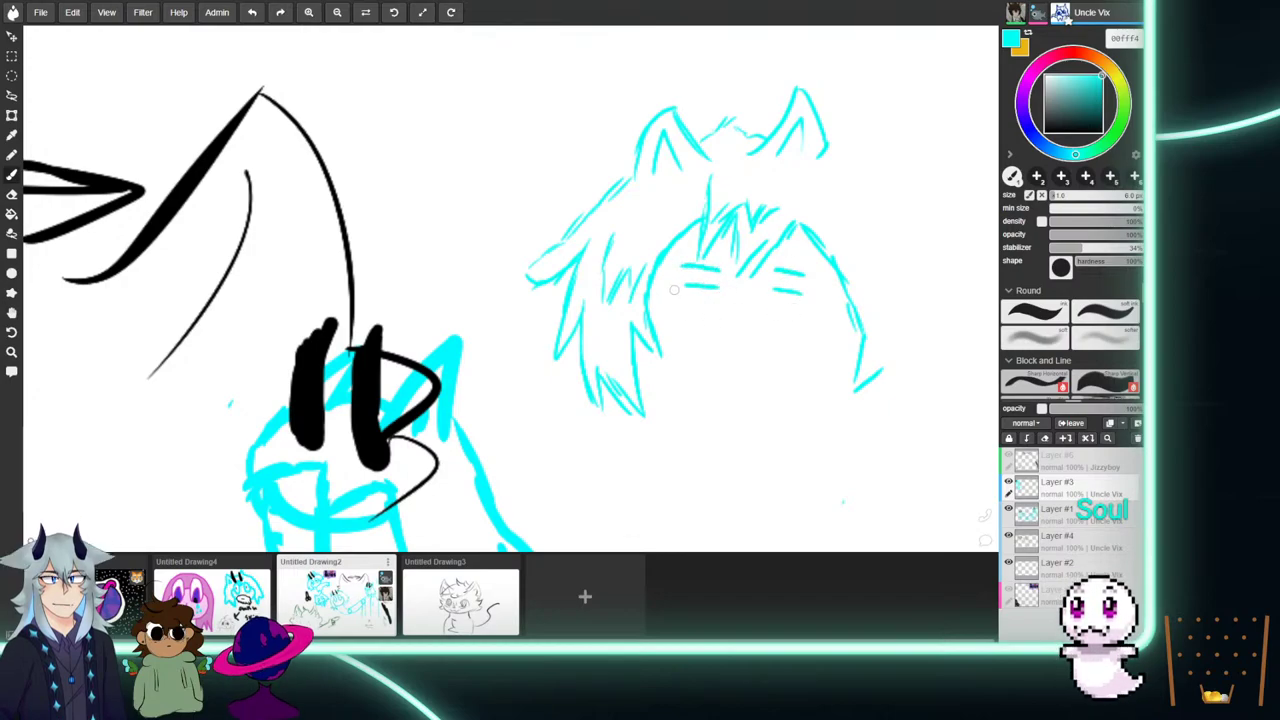
{"action": "mouse_move", "coordinate": [657, 272]}
{"action": "left_mouse_down"}
{"action": "mouse_move", "coordinate": [663, 318]}
{"action": "mouse_move", "coordinate": [708, 396]}
{"action": "left_mouse_up"}
{"action": "mouse_move", "coordinate": [843, 300]}
{"action": "left_mouse_down"}
{"action": "mouse_move", "coordinate": [777, 403]}
{"action": "mouse_move", "coordinate": [721, 412]}
{"action": "mouse_move", "coordinate": [739, 437]}
{"action": "mouse_move", "coordinate": [776, 396]}
{"action": "left_mouse_up"}
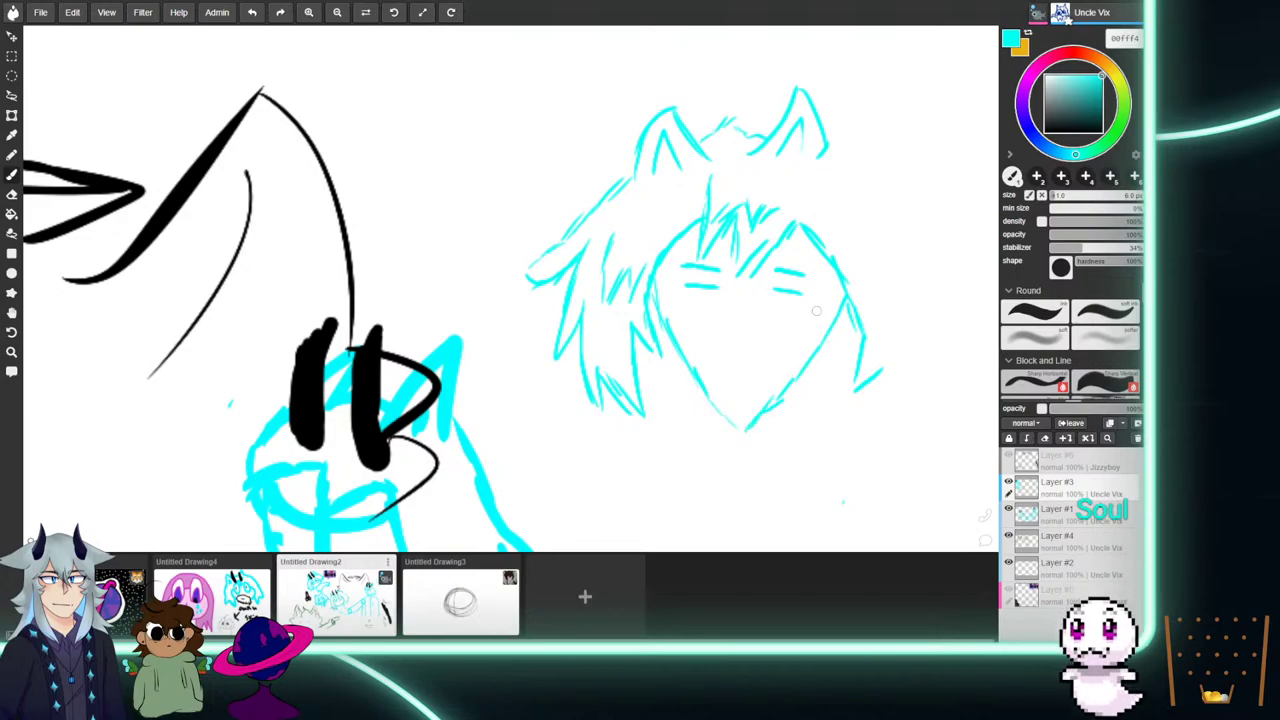
{"action": "mouse_move", "coordinate": [826, 153]}
{"action": "left_mouse_down"}
{"action": "mouse_move", "coordinate": [862, 175]}
{"action": "mouse_move", "coordinate": [910, 244]}
{"action": "mouse_move", "coordinate": [925, 232]}
{"action": "mouse_move", "coordinate": [938, 243]}
{"action": "mouse_move", "coordinate": [903, 259]}
{"action": "mouse_move", "coordinate": [952, 322]}
{"action": "mouse_move", "coordinate": [930, 325]}
{"action": "mouse_move", "coordinate": [928, 356]}
{"action": "mouse_move", "coordinate": [914, 356]}
{"action": "left_mouse_up"}
{"action": "left_click_drag", "start_coordinate": [916, 352], "coordinate": [908, 372]}
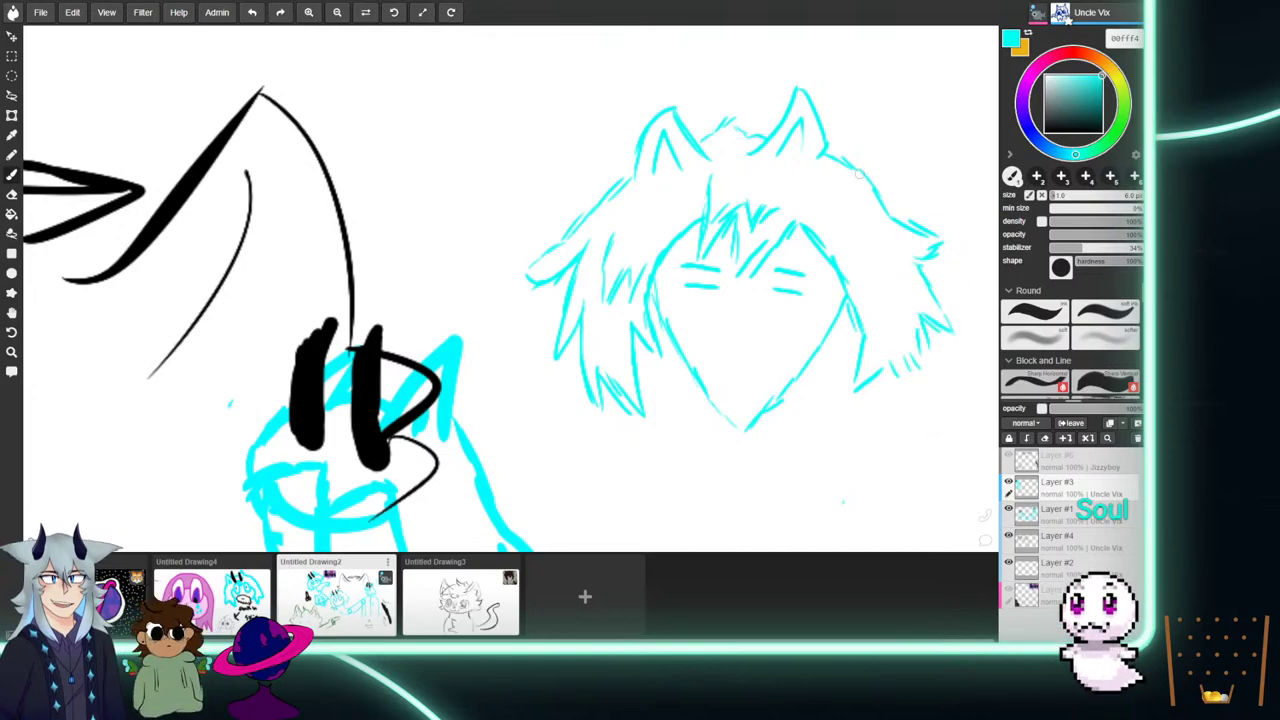
Erase the cat-eared head sketch, including its ears, trying and undoing rough overlapping ovals below the ears along the way.
{"action": "key", "text": "e"}
{"action": "mouse_move", "coordinate": [845, 160]}
{"action": "left_mouse_down"}
{"action": "mouse_move", "coordinate": [917, 246]}
{"action": "mouse_move", "coordinate": [930, 337]}
{"action": "mouse_move", "coordinate": [921, 379]}
{"action": "mouse_move", "coordinate": [880, 400]}
{"action": "mouse_move", "coordinate": [823, 277]}
{"action": "mouse_move", "coordinate": [735, 260]}
{"action": "mouse_move", "coordinate": [708, 196]}
{"action": "mouse_move", "coordinate": [720, 200]}
{"action": "mouse_move", "coordinate": [720, 263]}
{"action": "mouse_move", "coordinate": [667, 302]}
{"action": "mouse_move", "coordinate": [634, 263]}
{"action": "mouse_move", "coordinate": [623, 220]}
{"action": "mouse_move", "coordinate": [594, 297]}
{"action": "mouse_move", "coordinate": [547, 231]}
{"action": "mouse_move", "coordinate": [577, 257]}
{"action": "mouse_move", "coordinate": [597, 198]}
{"action": "mouse_move", "coordinate": [720, 286]}
{"action": "mouse_move", "coordinate": [780, 374]}
{"action": "mouse_move", "coordinate": [717, 374]}
{"action": "mouse_move", "coordinate": [683, 343]}
{"action": "mouse_move", "coordinate": [742, 406]}
{"action": "left_mouse_up"}
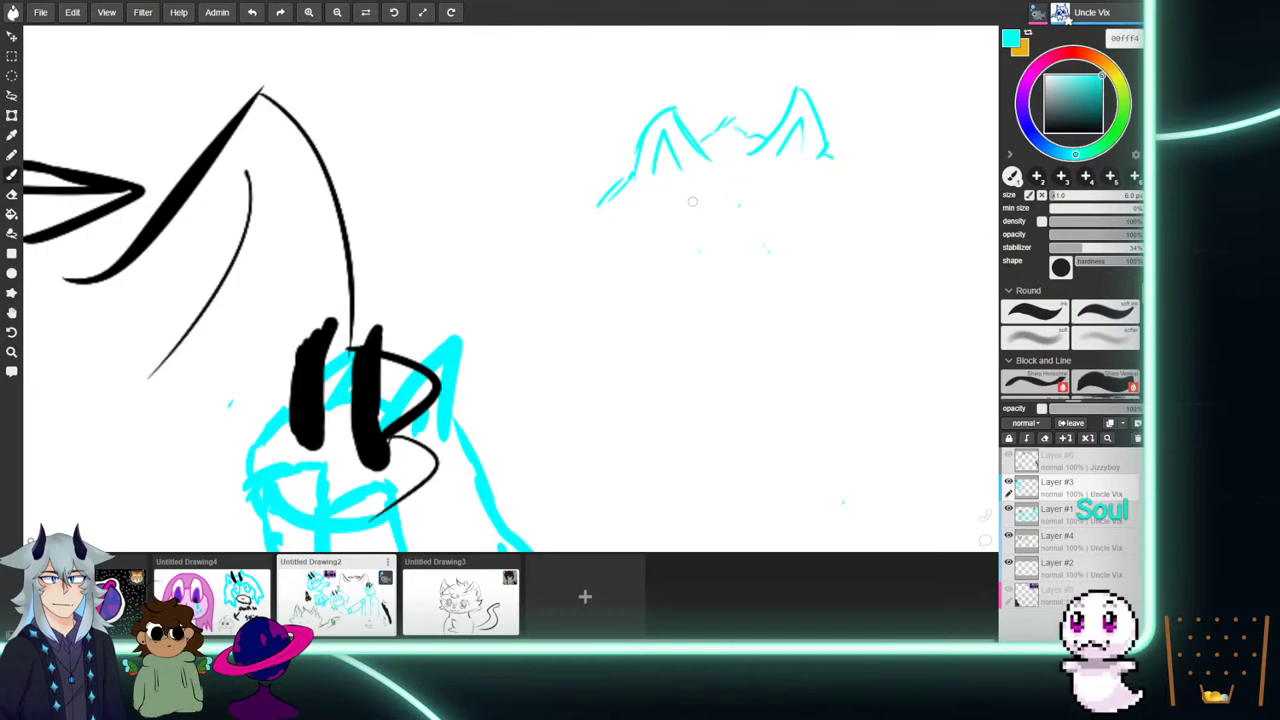
{"action": "left_click_drag", "start_coordinate": [733, 195], "coordinate": [679, 236]}
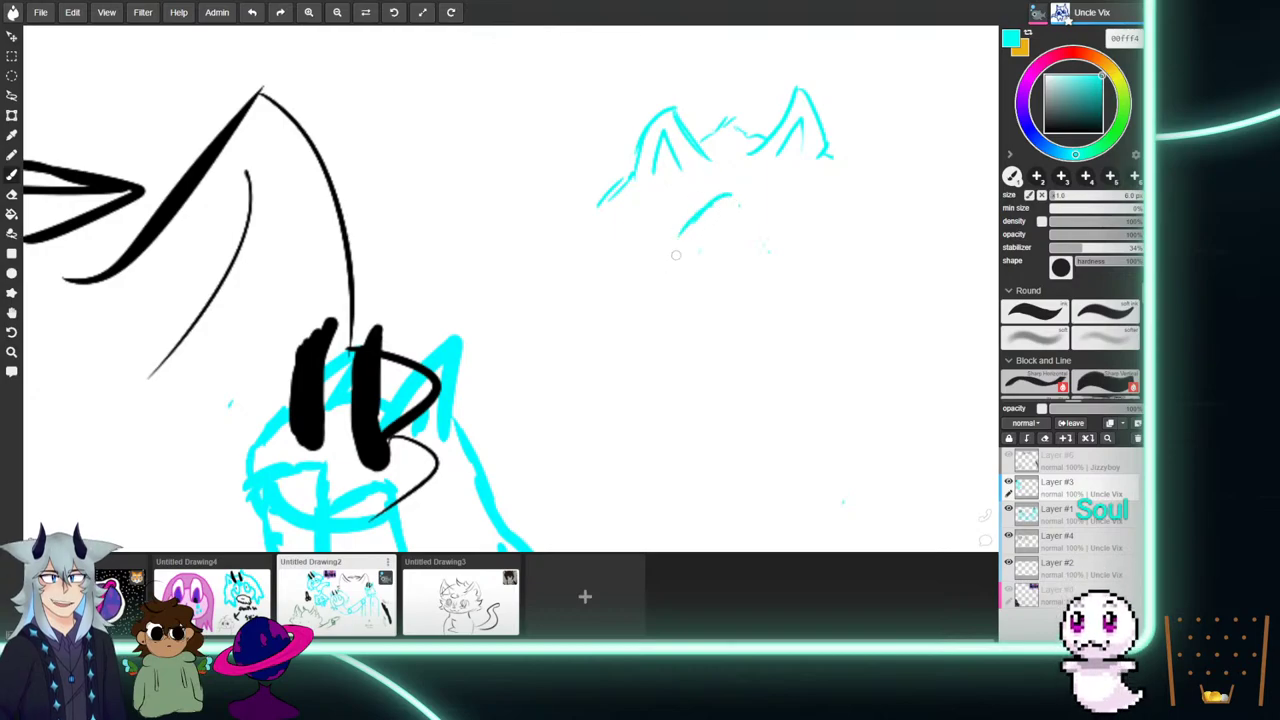
{"action": "mouse_move", "coordinate": [702, 168]}
{"action": "left_mouse_down"}
{"action": "mouse_move", "coordinate": [684, 235]}
{"action": "mouse_move", "coordinate": [778, 208]}
{"action": "mouse_move", "coordinate": [764, 222]}
{"action": "mouse_move", "coordinate": [748, 192]}
{"action": "mouse_move", "coordinate": [766, 220]}
{"action": "left_mouse_up"}
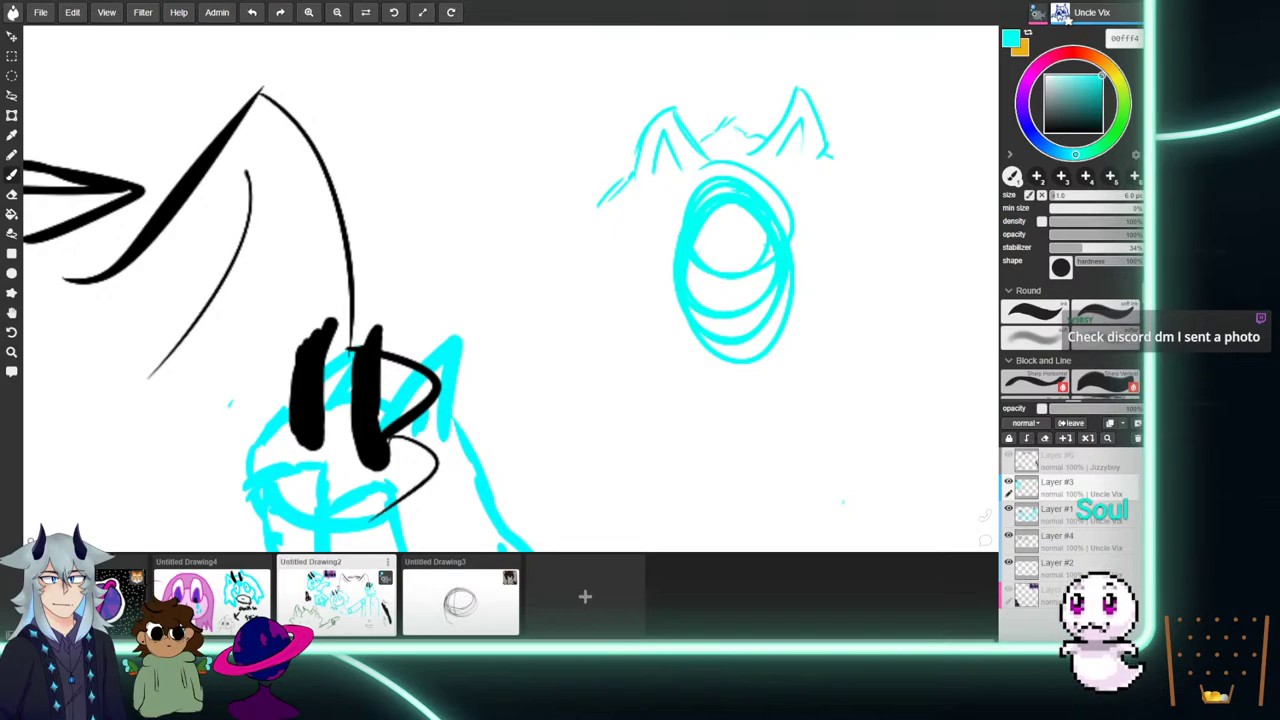
{"action": "left_click", "coordinate": [253, 14]}
{"action": "left_click", "coordinate": [254, 15]}
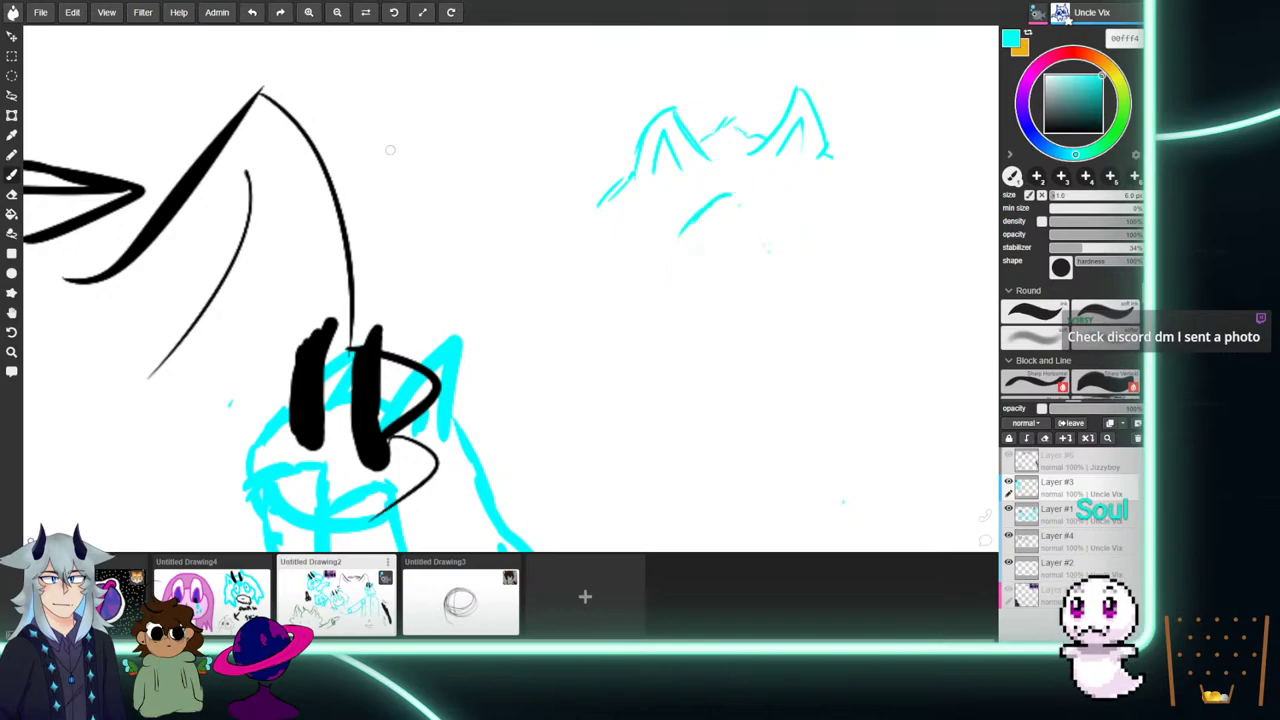
{"action": "mouse_move", "coordinate": [713, 217]}
{"action": "left_mouse_down"}
{"action": "mouse_move", "coordinate": [651, 199]}
{"action": "mouse_move", "coordinate": [603, 199]}
{"action": "mouse_move", "coordinate": [654, 145]}
{"action": "mouse_move", "coordinate": [756, 93]}
{"action": "mouse_move", "coordinate": [821, 93]}
{"action": "mouse_move", "coordinate": [839, 161]}
{"action": "mouse_move", "coordinate": [777, 266]}
{"action": "left_mouse_up"}
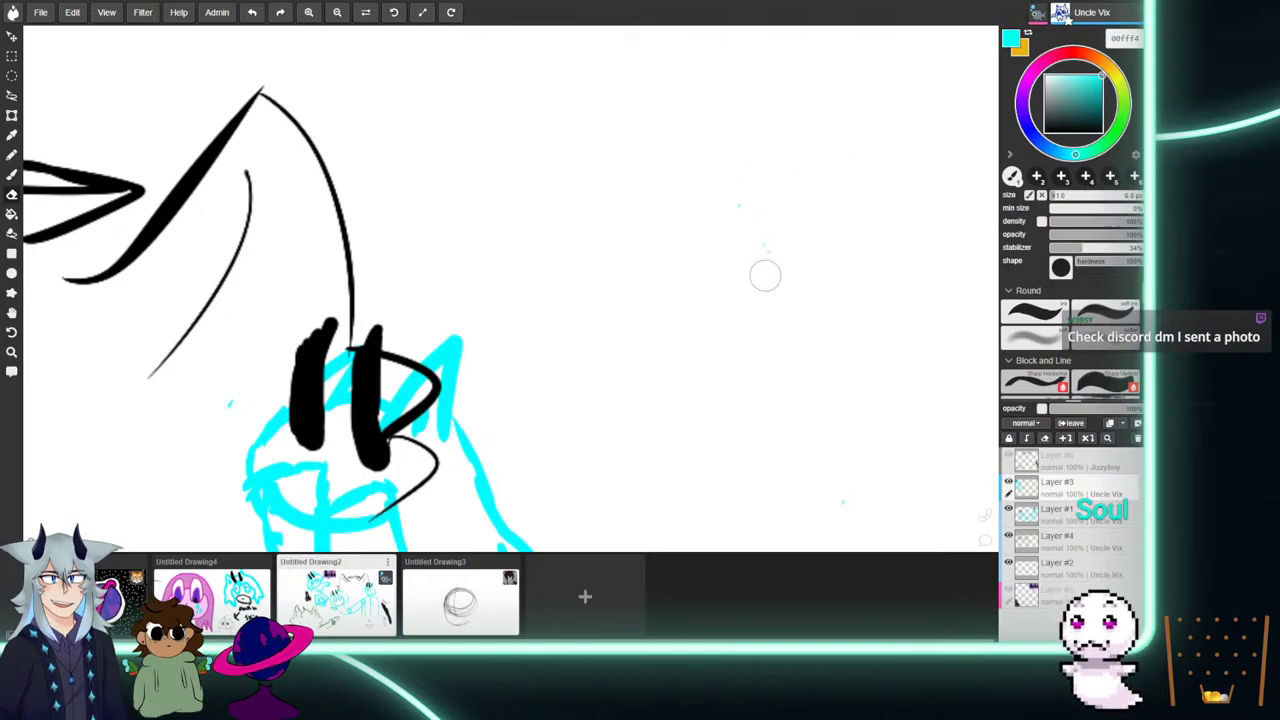
Draw a tilted cyan oval head with curved vertical and horizontal guide lines in the cleared area.
{"action": "key", "text": "b"}
{"action": "mouse_move", "coordinate": [736, 155]}
{"action": "left_mouse_down"}
{"action": "mouse_move", "coordinate": [714, 180]}
{"action": "mouse_move", "coordinate": [800, 198]}
{"action": "mouse_move", "coordinate": [738, 152]}
{"action": "mouse_move", "coordinate": [730, 307]}
{"action": "left_mouse_up"}
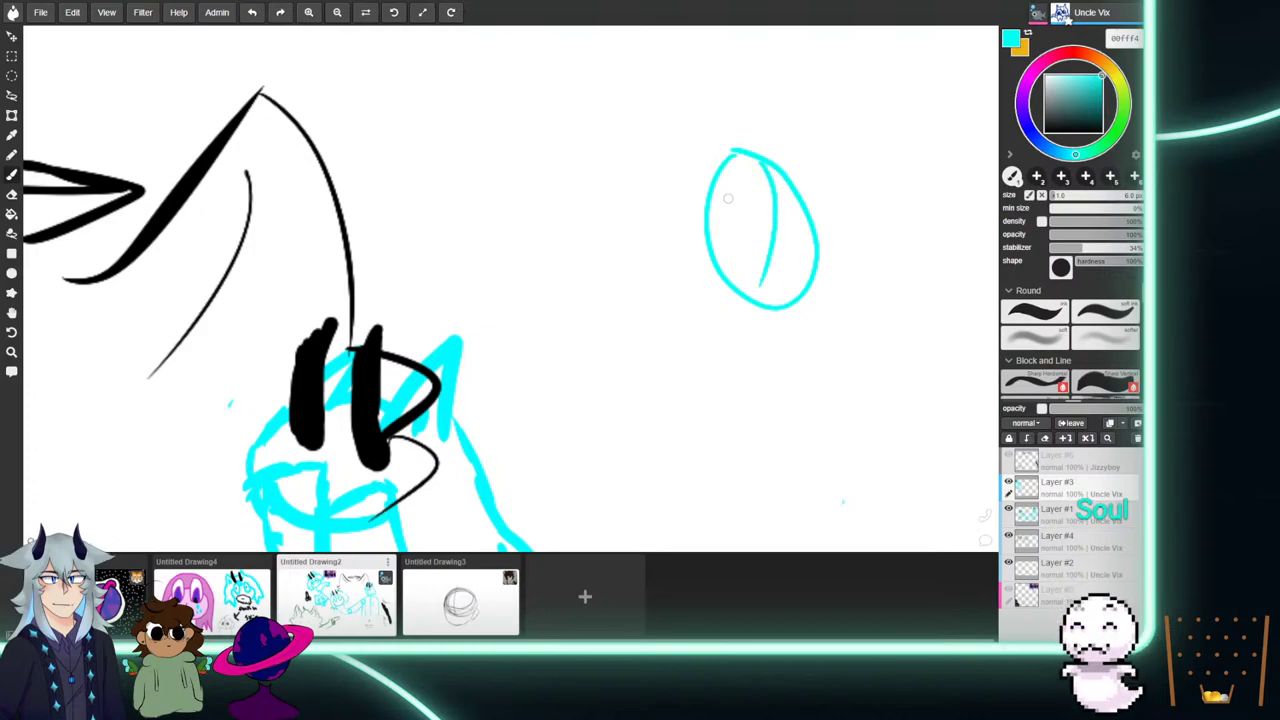
{"action": "left_click_drag", "start_coordinate": [712, 186], "coordinate": [821, 233]}
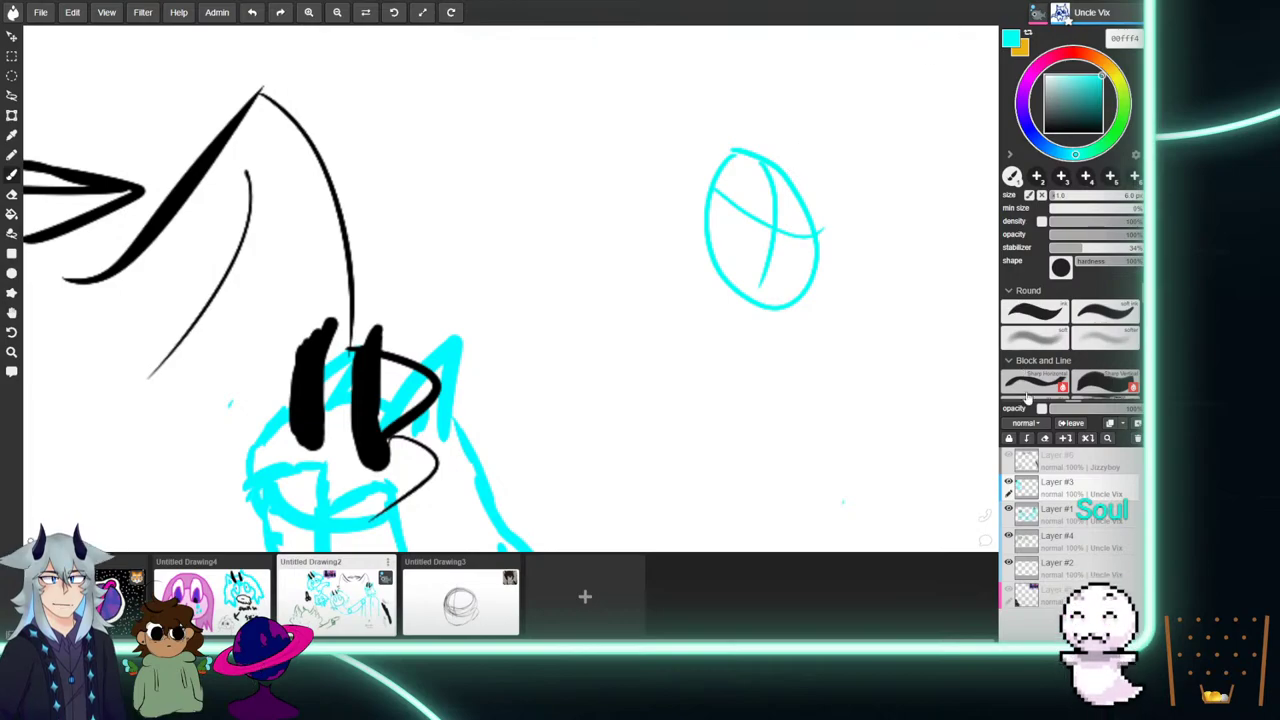
Move Layer #1 above Layer #3 and draw two small pointed ears with inner ear lines on the oval head.
{"action": "left_click_drag", "start_coordinate": [1058, 520], "coordinate": [1053, 480]}
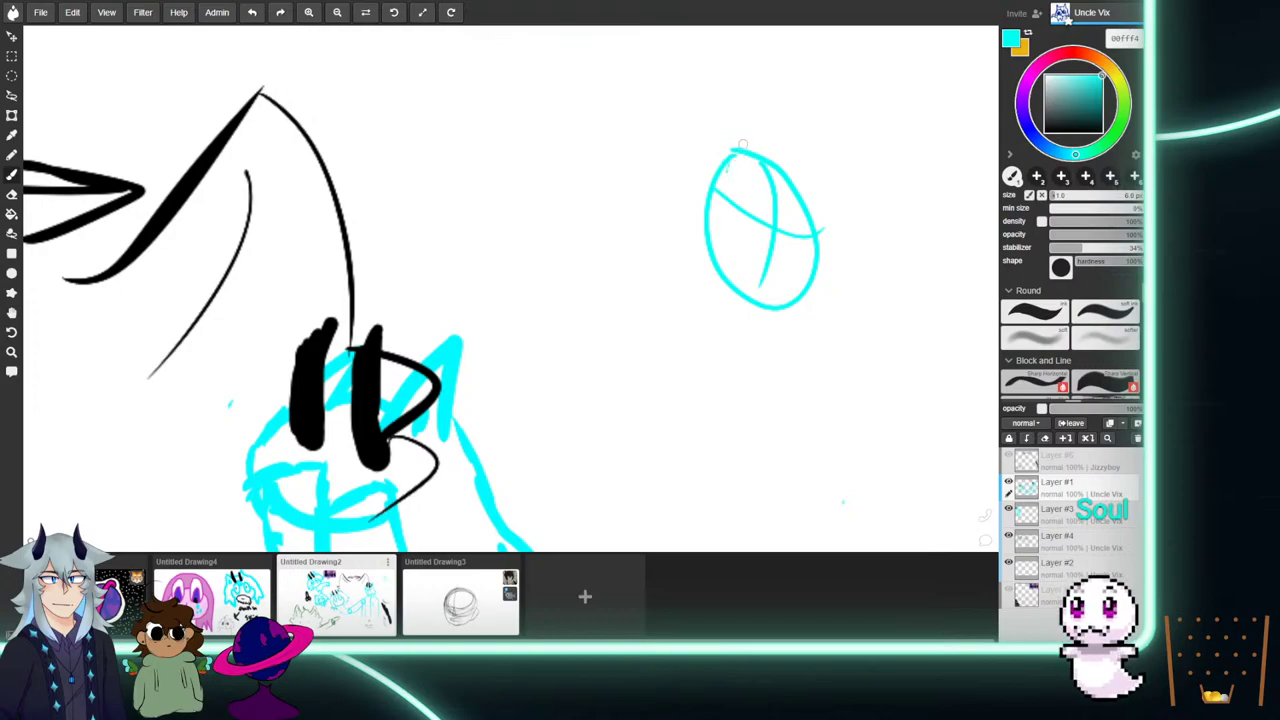
{"action": "mouse_move", "coordinate": [746, 150]}
{"action": "left_mouse_down"}
{"action": "mouse_move", "coordinate": [745, 145]}
{"action": "mouse_move", "coordinate": [724, 172]}
{"action": "left_mouse_up"}
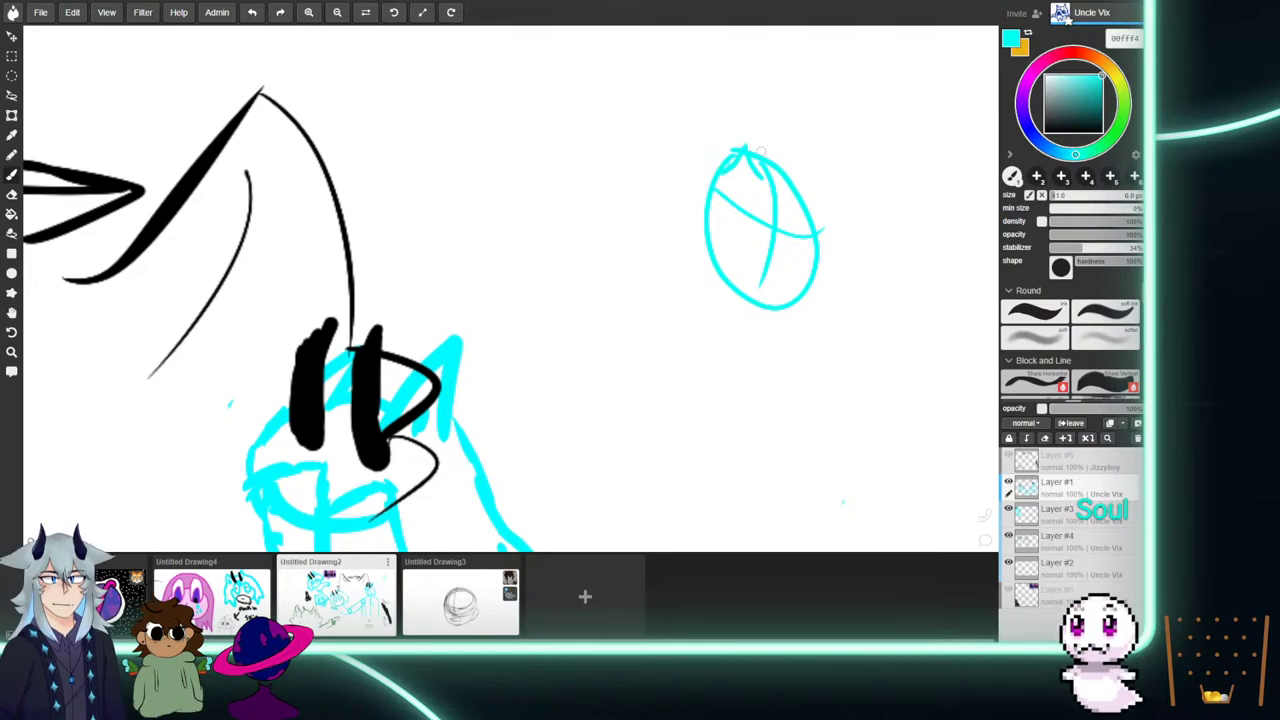
{"action": "key", "text": "ctrl+z"}
{"action": "key", "text": "ctrl+z"}
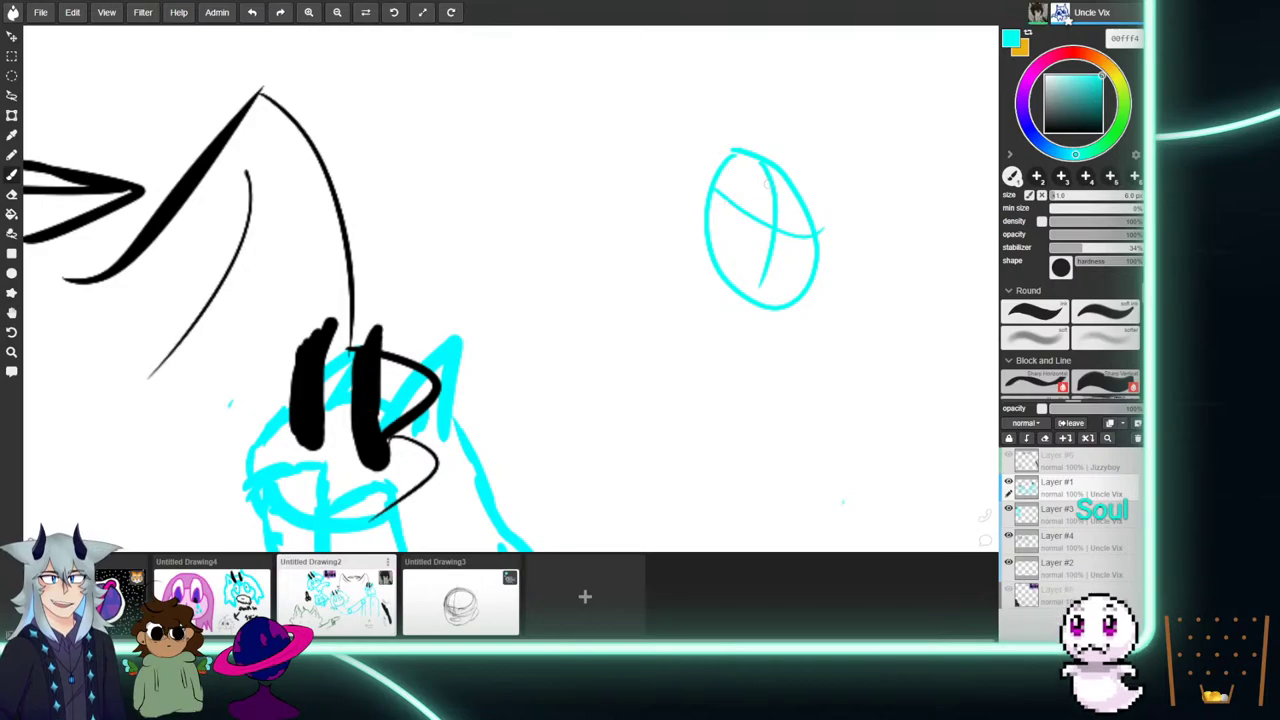
{"action": "mouse_move", "coordinate": [749, 143]}
{"action": "left_mouse_down"}
{"action": "mouse_move", "coordinate": [766, 183]}
{"action": "mouse_move", "coordinate": [798, 187]}
{"action": "mouse_move", "coordinate": [785, 185]}
{"action": "mouse_move", "coordinate": [816, 217]}
{"action": "left_mouse_up"}
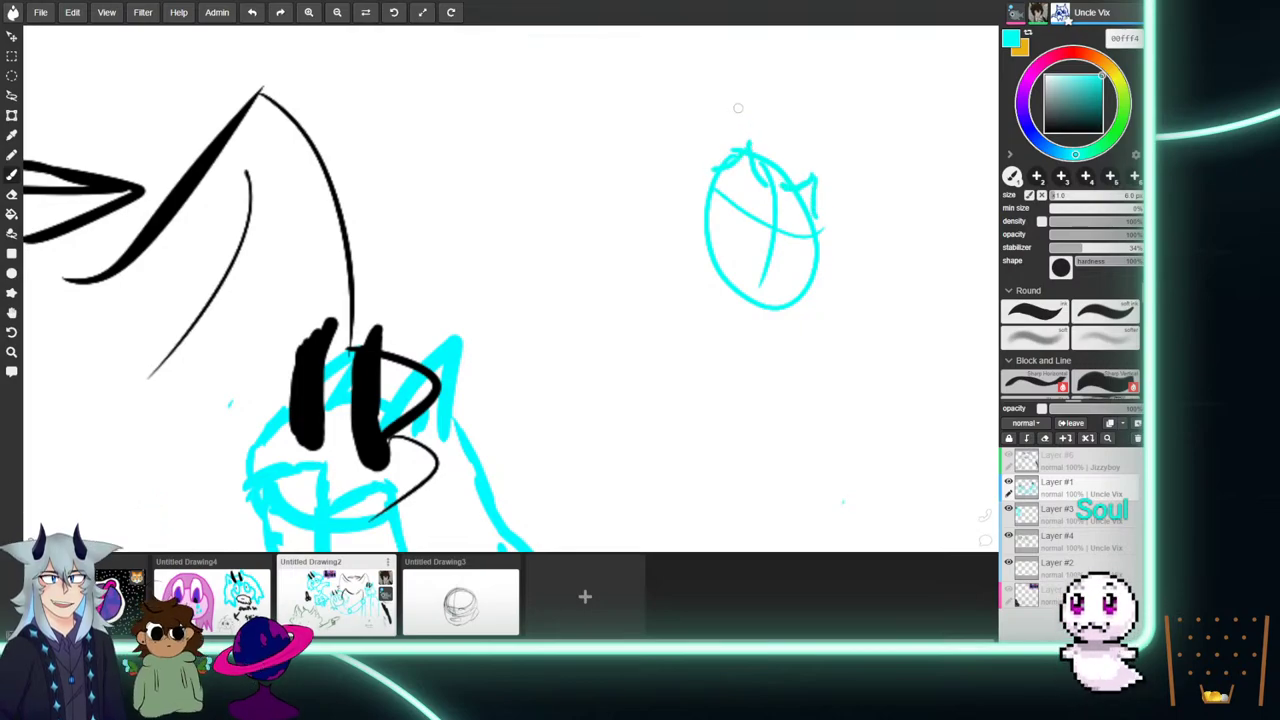
{"action": "left_click_drag", "start_coordinate": [730, 178], "coordinate": [750, 182]}
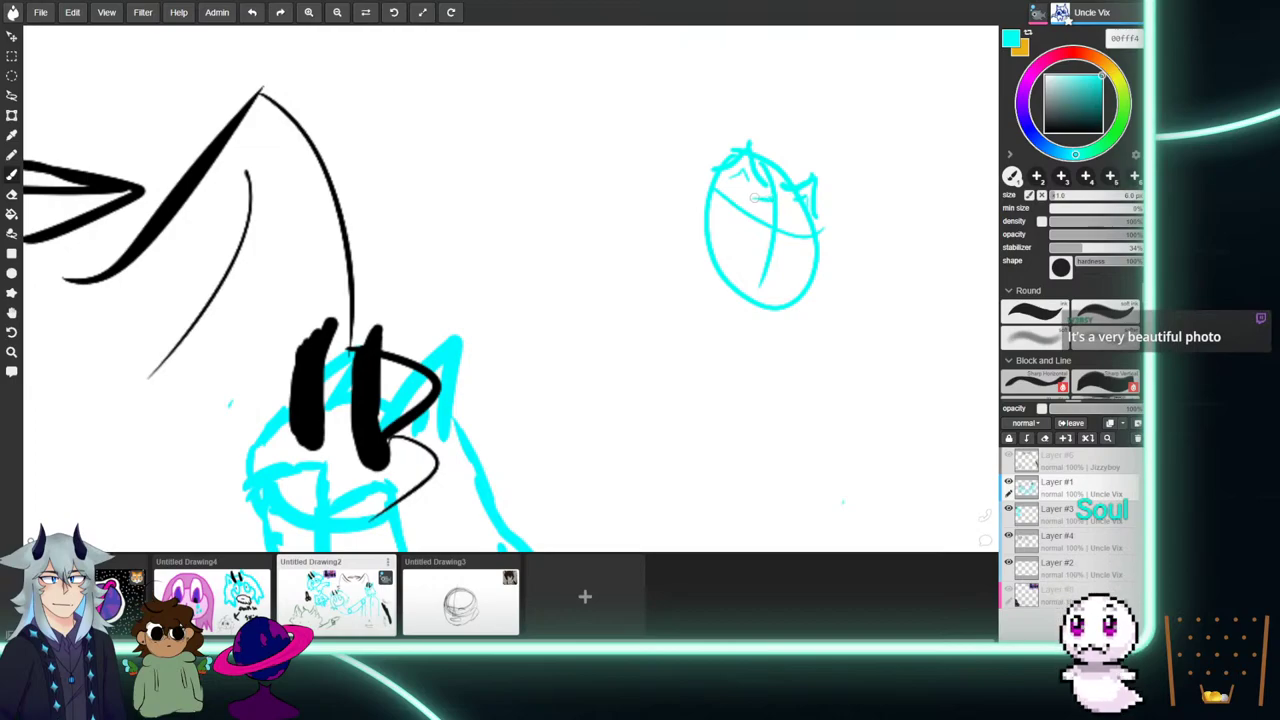
Sketch long shaggy hair over the crown and down both sides of the oval head, ending in jagged tips below the chin.
{"action": "mouse_move", "coordinate": [733, 218]}
{"action": "left_mouse_down"}
{"action": "mouse_move", "coordinate": [723, 261]}
{"action": "mouse_move", "coordinate": [728, 246]}
{"action": "mouse_move", "coordinate": [738, 332]}
{"action": "mouse_move", "coordinate": [707, 300]}
{"action": "mouse_move", "coordinate": [713, 331]}
{"action": "mouse_move", "coordinate": [696, 297]}
{"action": "mouse_move", "coordinate": [692, 310]}
{"action": "mouse_move", "coordinate": [693, 268]}
{"action": "mouse_move", "coordinate": [668, 301]}
{"action": "mouse_move", "coordinate": [683, 197]}
{"action": "mouse_move", "coordinate": [668, 253]}
{"action": "mouse_move", "coordinate": [675, 203]}
{"action": "mouse_move", "coordinate": [669, 222]}
{"action": "mouse_move", "coordinate": [706, 148]}
{"action": "mouse_move", "coordinate": [736, 133]}
{"action": "left_mouse_up"}
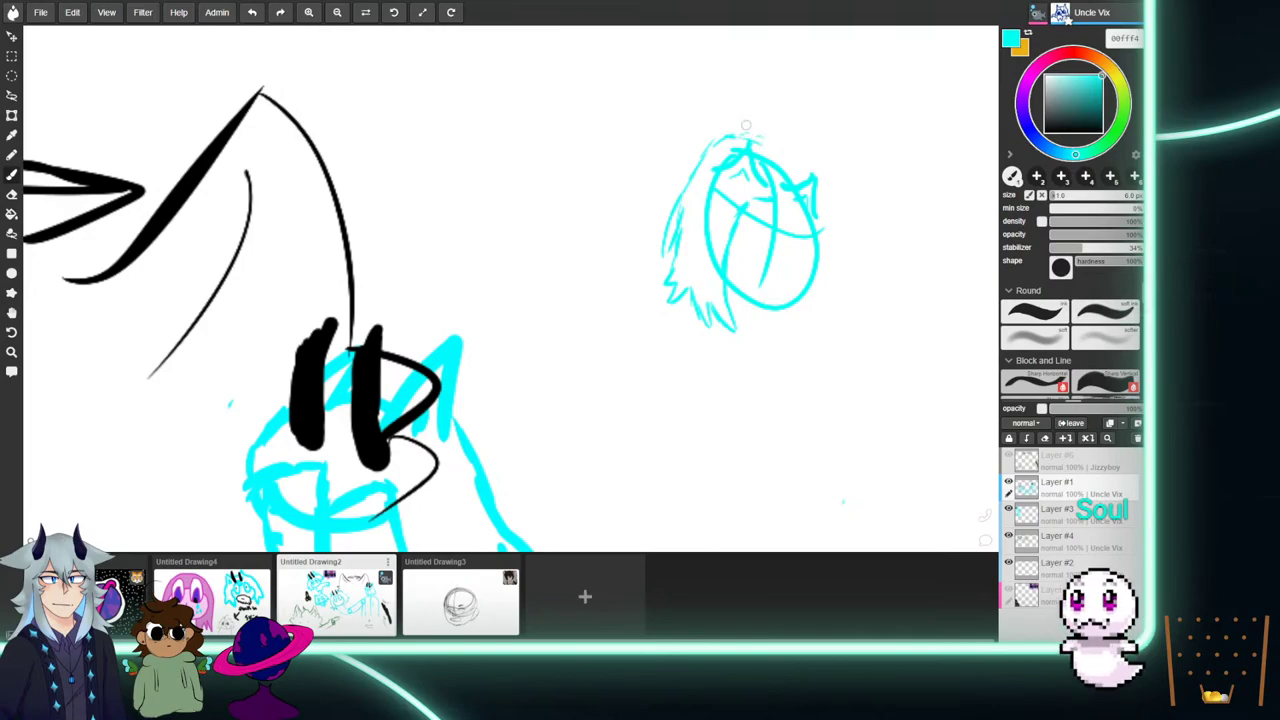
{"action": "mouse_move", "coordinate": [705, 142]}
{"action": "left_mouse_down"}
{"action": "mouse_move", "coordinate": [750, 131]}
{"action": "mouse_move", "coordinate": [800, 165]}
{"action": "left_mouse_up"}
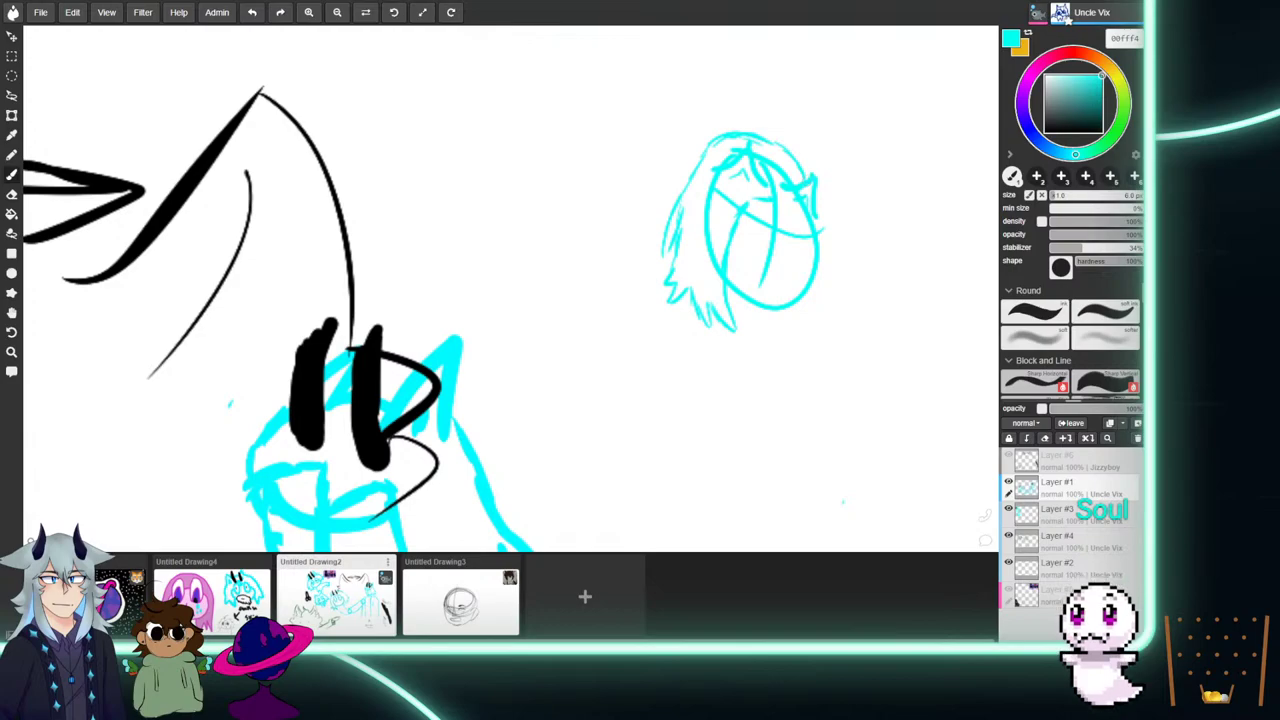
{"action": "mouse_move", "coordinate": [830, 222]}
{"action": "left_mouse_down"}
{"action": "mouse_move", "coordinate": [817, 320]}
{"action": "mouse_move", "coordinate": [814, 300]}
{"action": "mouse_move", "coordinate": [794, 341]}
{"action": "mouse_move", "coordinate": [786, 321]}
{"action": "mouse_move", "coordinate": [806, 350]}
{"action": "mouse_move", "coordinate": [802, 364]}
{"action": "mouse_move", "coordinate": [786, 340]}
{"action": "mouse_move", "coordinate": [782, 374]}
{"action": "left_mouse_up"}
{"action": "mouse_move", "coordinate": [730, 300]}
{"action": "left_mouse_down"}
{"action": "mouse_move", "coordinate": [750, 376]}
{"action": "mouse_move", "coordinate": [755, 339]}
{"action": "mouse_move", "coordinate": [776, 393]}
{"action": "left_mouse_up"}
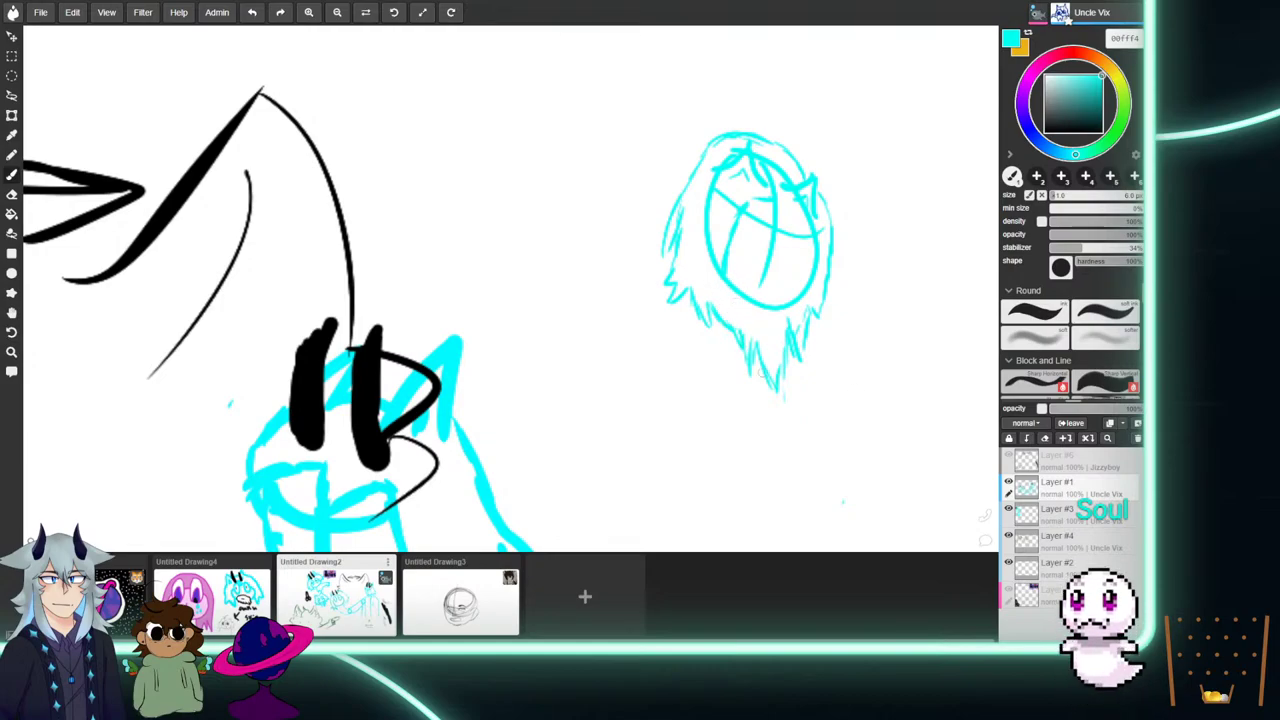
{"action": "mouse_move", "coordinate": [728, 318]}
{"action": "left_mouse_down"}
{"action": "mouse_move", "coordinate": [718, 325]}
{"action": "mouse_move", "coordinate": [738, 348]}
{"action": "mouse_move", "coordinate": [710, 332]}
{"action": "mouse_move", "coordinate": [720, 320]}
{"action": "mouse_move", "coordinate": [748, 402]}
{"action": "left_mouse_up"}
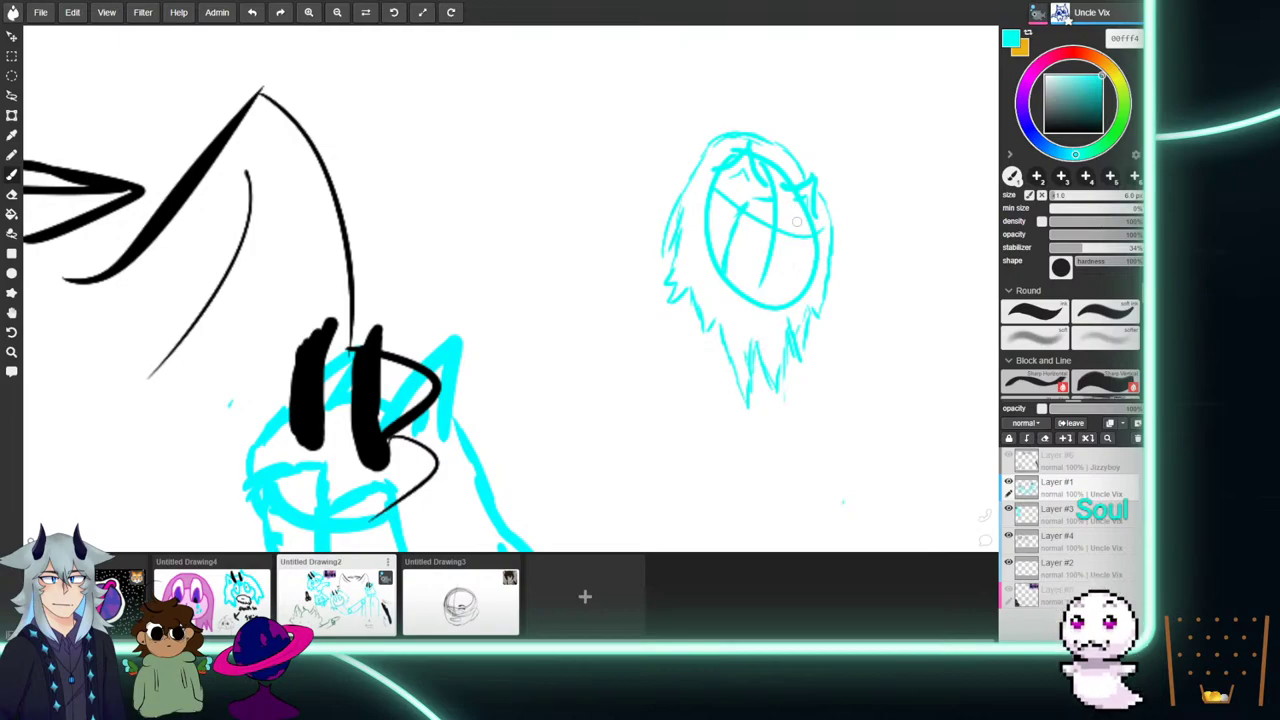
Add small eye marks to the face and replace the slanted inner hair strand with a straighter line.
{"action": "mouse_move", "coordinate": [785, 207]}
{"action": "left_mouse_down"}
{"action": "mouse_move", "coordinate": [790, 236]}
{"action": "mouse_move", "coordinate": [792, 205]}
{"action": "mouse_move", "coordinate": [766, 206]}
{"action": "left_mouse_up"}
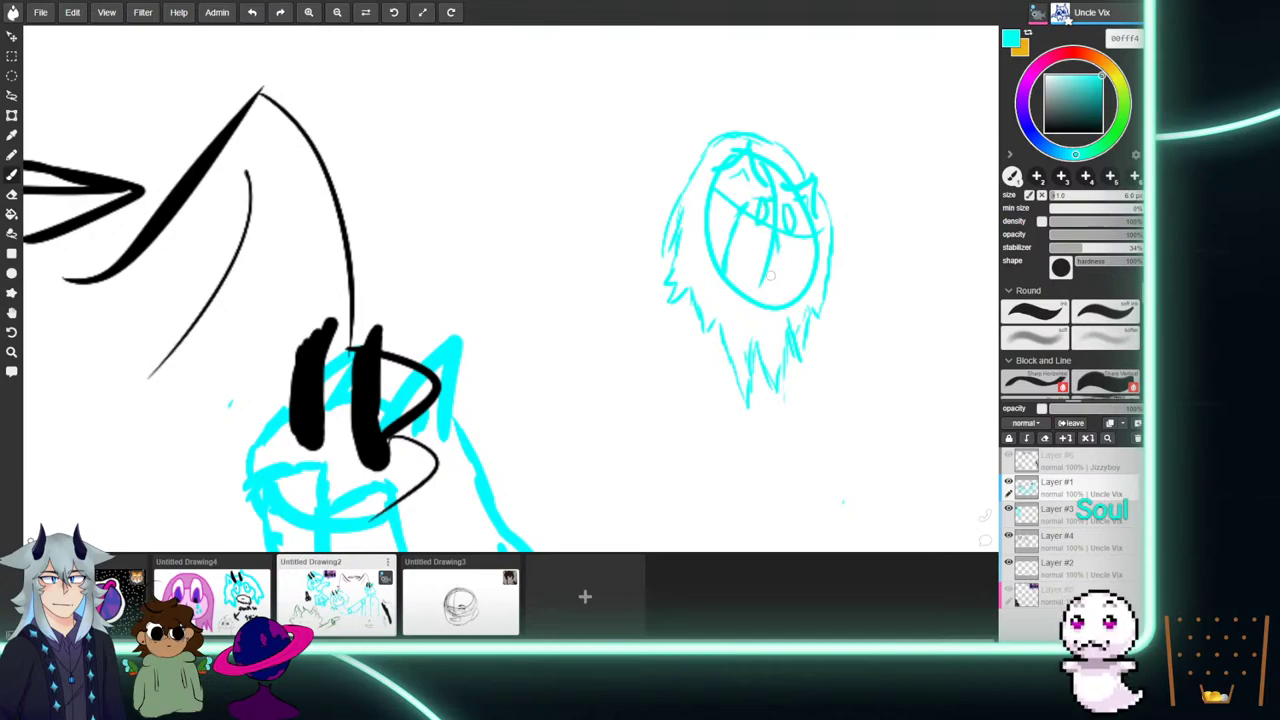
{"action": "key", "text": "e"}
{"action": "left_click_drag", "start_coordinate": [754, 211], "coordinate": [736, 260]}
{"action": "key", "text": "b"}
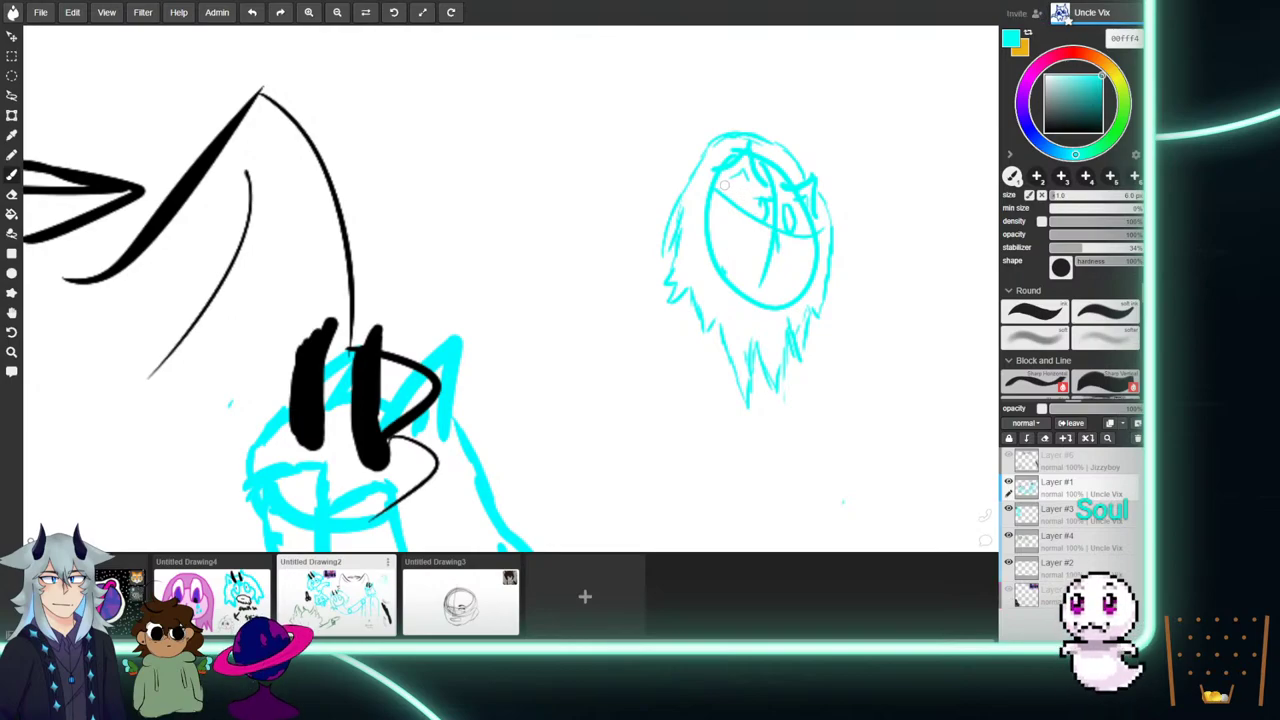
{"action": "left_click_drag", "start_coordinate": [732, 210], "coordinate": [734, 286]}
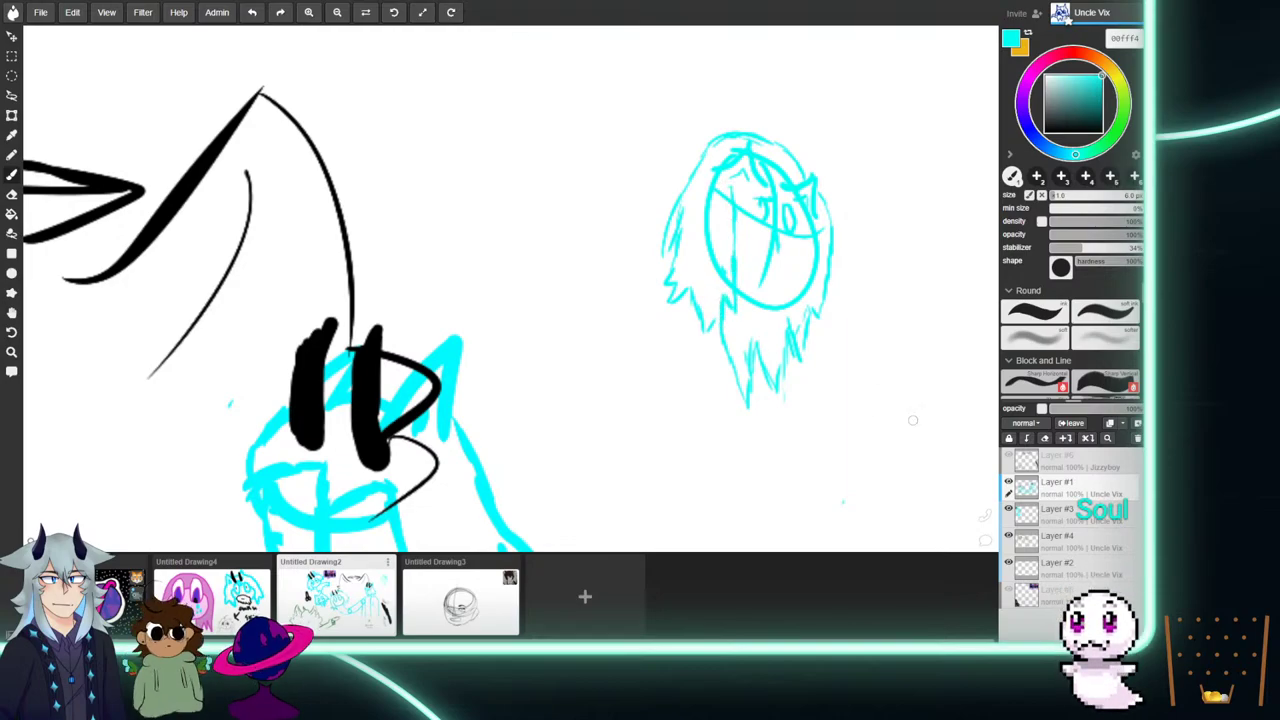
Erase the oval head and its guide lines on Layer #3, and retrace the inner hair strand on Layer #1.
{"action": "left_click", "coordinate": [1065, 524]}
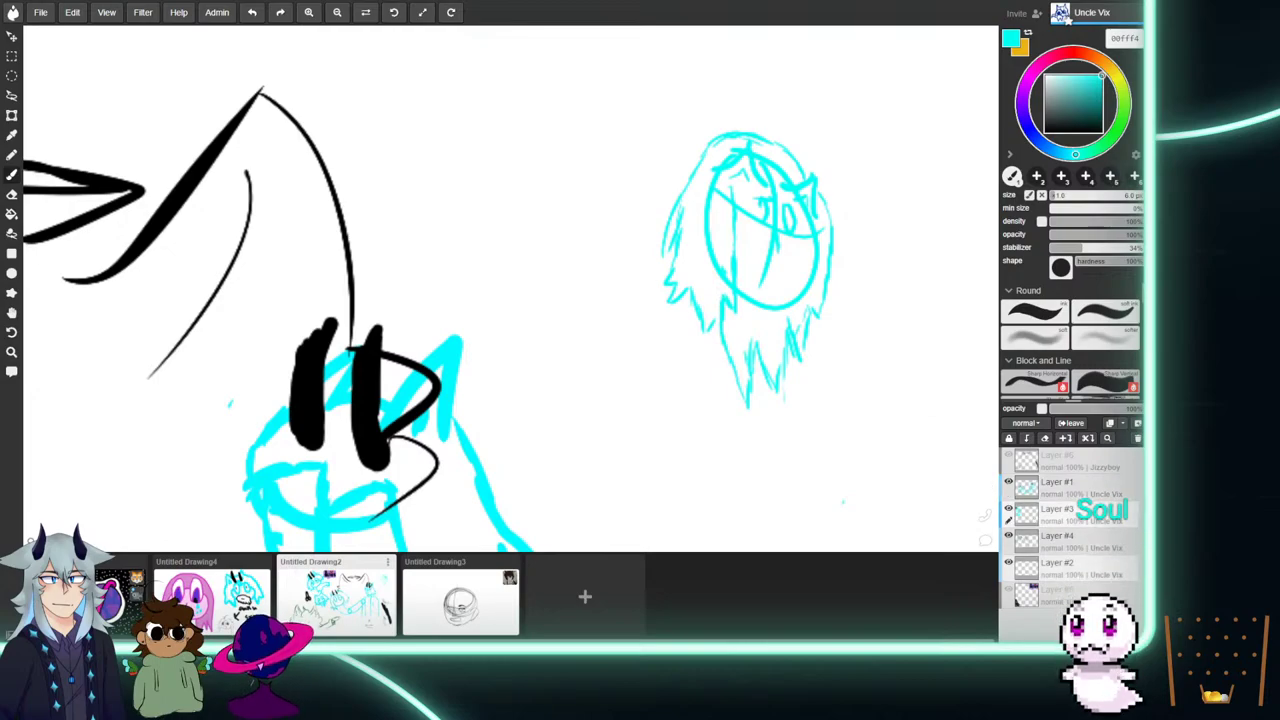
{"action": "mouse_move", "coordinate": [712, 256]}
{"action": "left_mouse_down"}
{"action": "mouse_move", "coordinate": [711, 186]}
{"action": "mouse_move", "coordinate": [747, 183]}
{"action": "mouse_move", "coordinate": [721, 251]}
{"action": "mouse_move", "coordinate": [755, 279]}
{"action": "mouse_move", "coordinate": [801, 262]}
{"action": "mouse_move", "coordinate": [756, 160]}
{"action": "mouse_move", "coordinate": [771, 293]}
{"action": "left_mouse_up"}
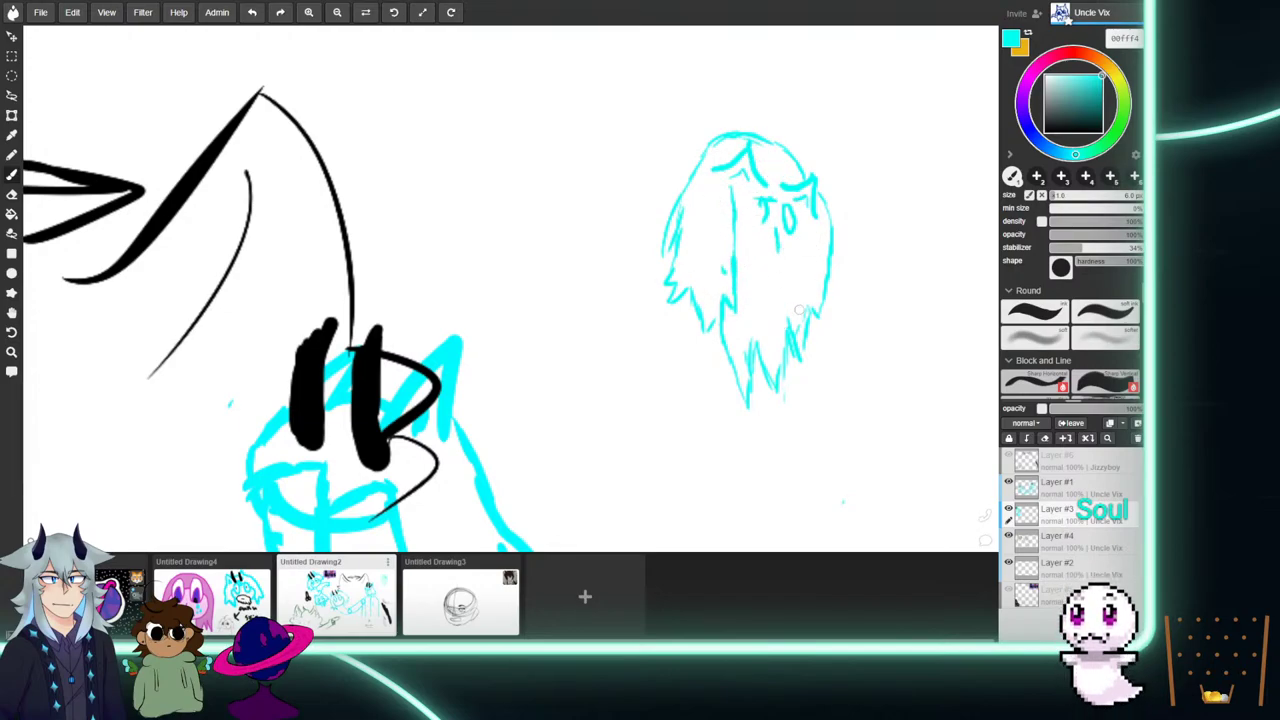
{"action": "left_click", "coordinate": [1057, 487]}
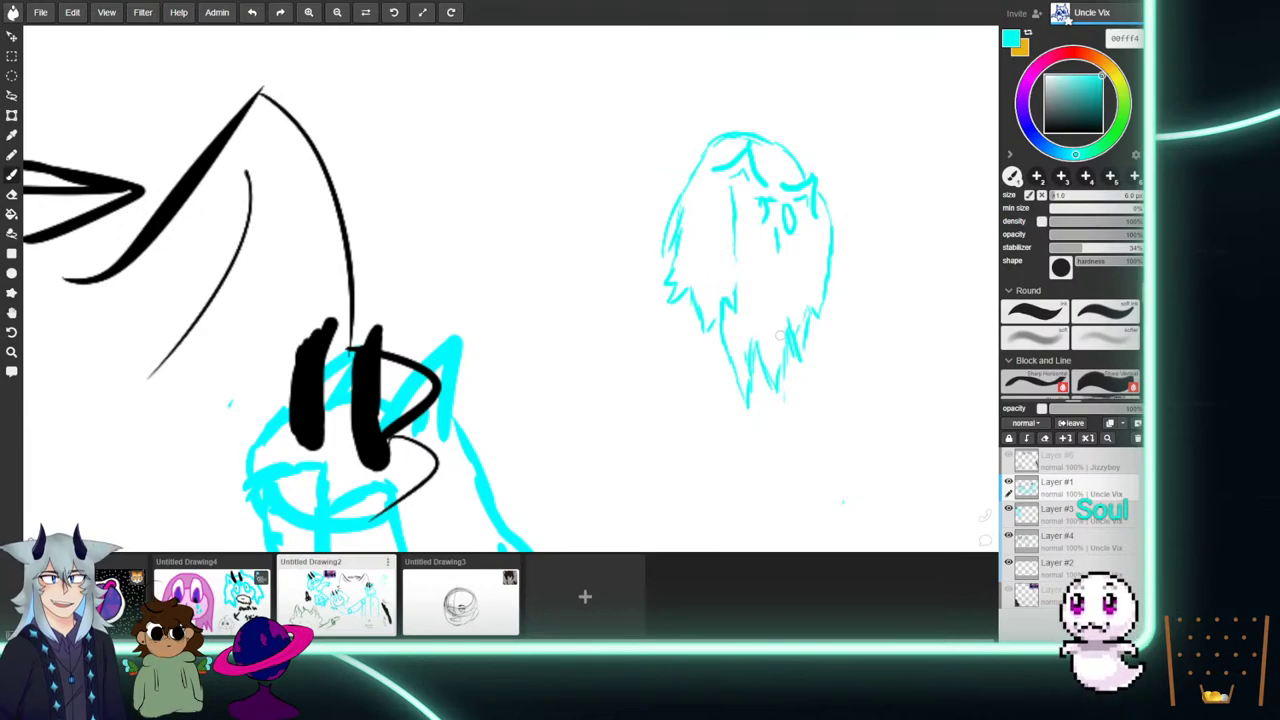
{"action": "left_click_drag", "start_coordinate": [733, 191], "coordinate": [734, 298]}
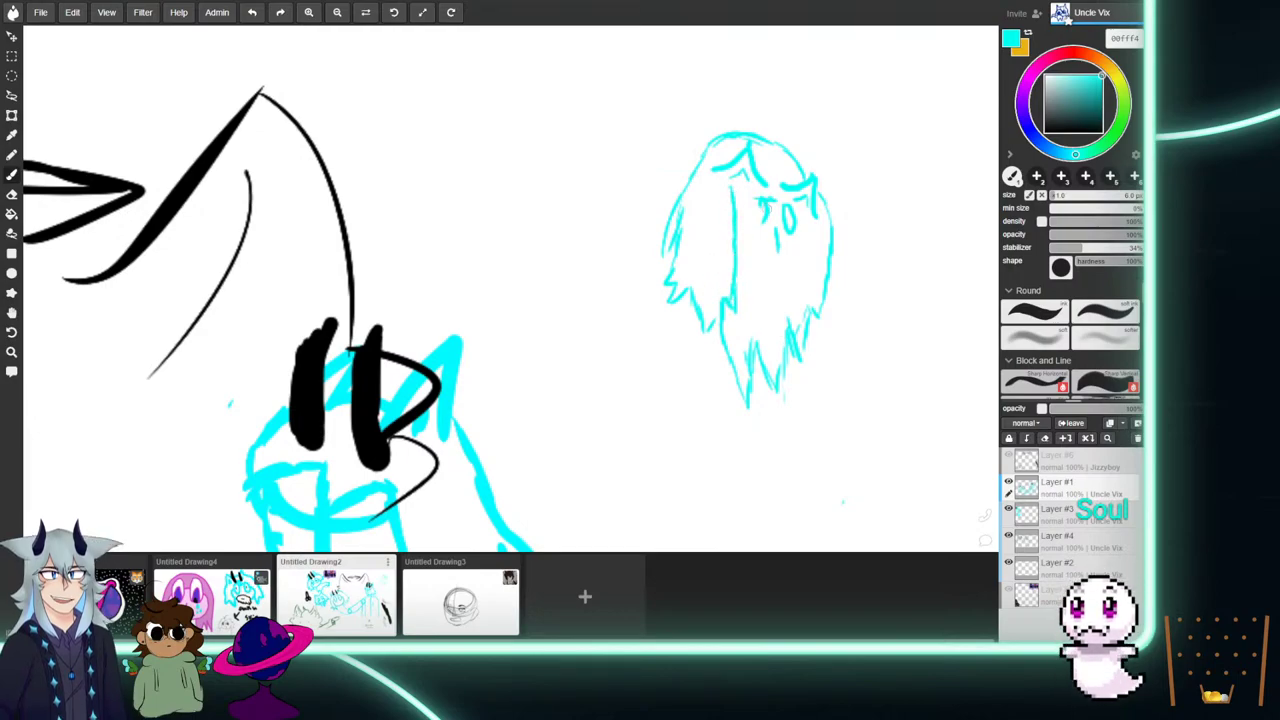
Erase the facial marks and the small pointed ears from inside the hair outline on Layer #1.
{"action": "key", "text": "e"}
{"action": "left_click_drag", "start_coordinate": [772, 239], "coordinate": [784, 224]}
{"action": "key", "text": "b"}
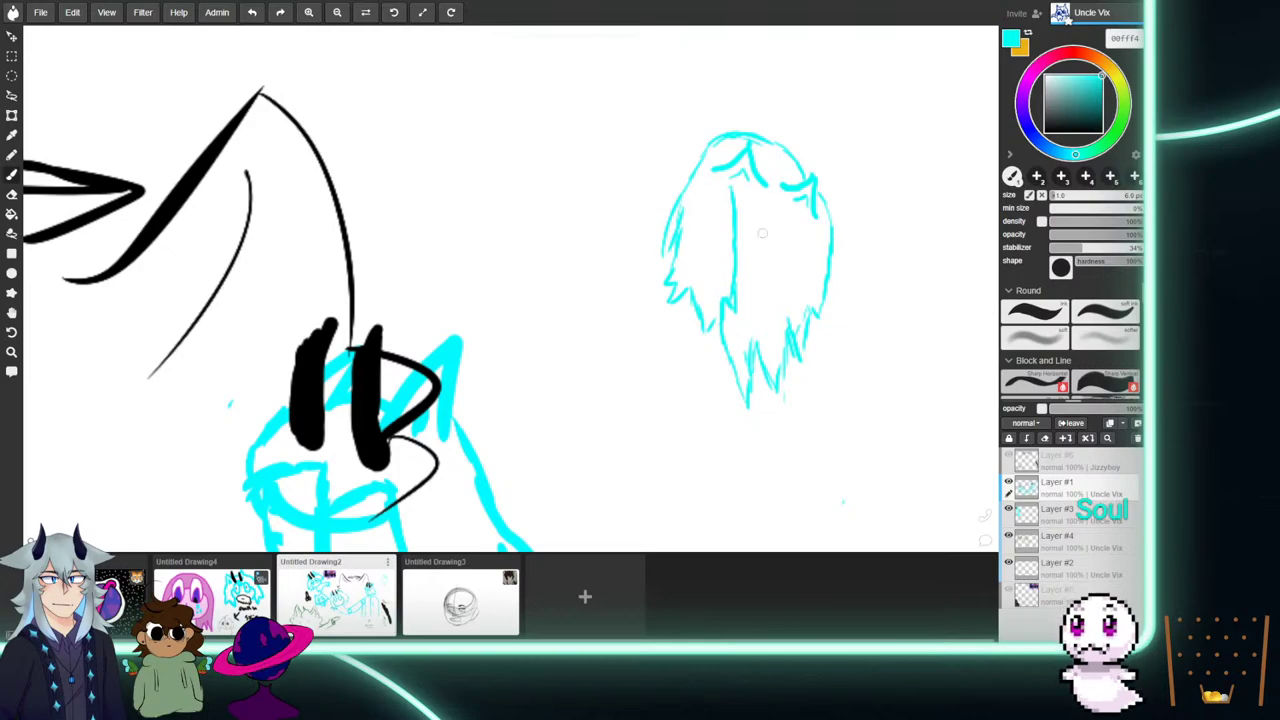
{"action": "key", "text": "e"}
{"action": "mouse_move", "coordinate": [818, 190]}
{"action": "left_mouse_down"}
{"action": "mouse_move", "coordinate": [720, 165]}
{"action": "mouse_move", "coordinate": [760, 150]}
{"action": "mouse_move", "coordinate": [806, 180]}
{"action": "mouse_move", "coordinate": [820, 212]}
{"action": "left_mouse_up"}
{"action": "key", "text": "b"}
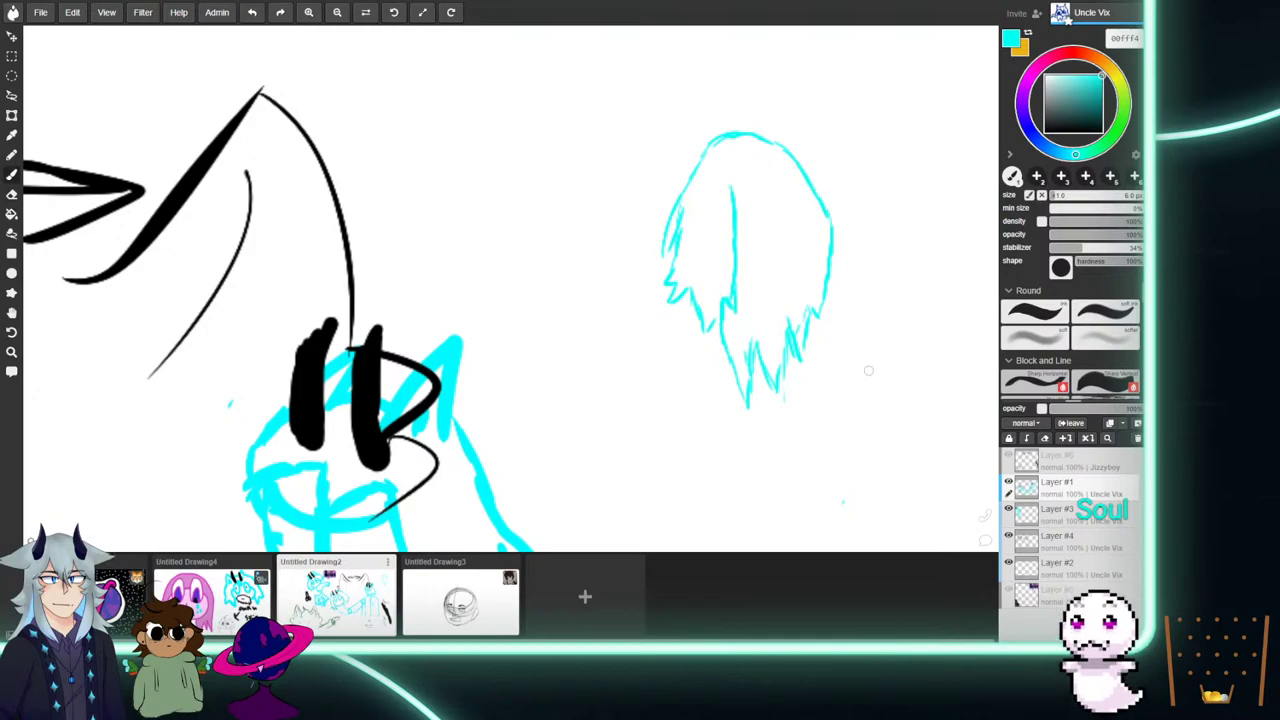
Erase the inner hair strand and a short section of the upper-right outline on the small cyan head.
{"action": "key", "text": "e"}
{"action": "left_click_drag", "start_coordinate": [730, 186], "coordinate": [725, 312]}
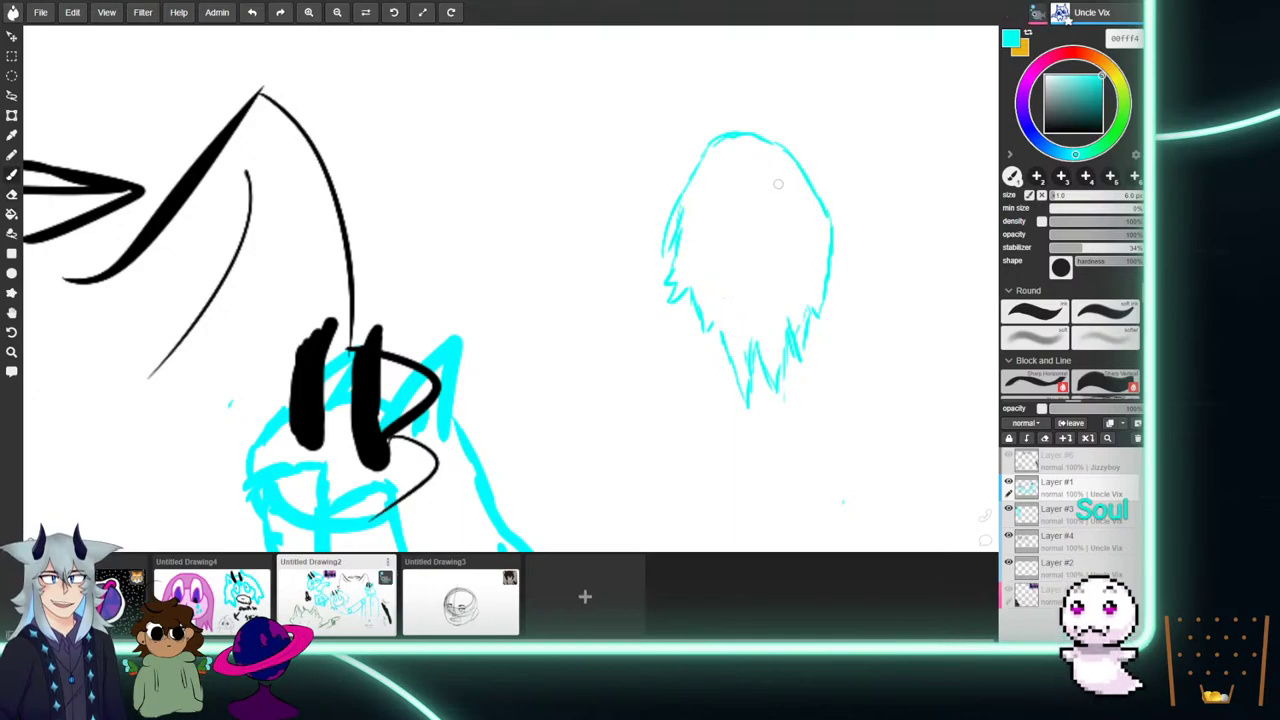
{"action": "mouse_move", "coordinate": [774, 184]}
{"action": "left_mouse_down"}
{"action": "mouse_move", "coordinate": [812, 139]}
{"action": "mouse_move", "coordinate": [813, 170]}
{"action": "mouse_move", "coordinate": [781, 190]}
{"action": "mouse_move", "coordinate": [812, 153]}
{"action": "mouse_move", "coordinate": [814, 190]}
{"action": "left_mouse_up"}
{"action": "key", "text": "e"}
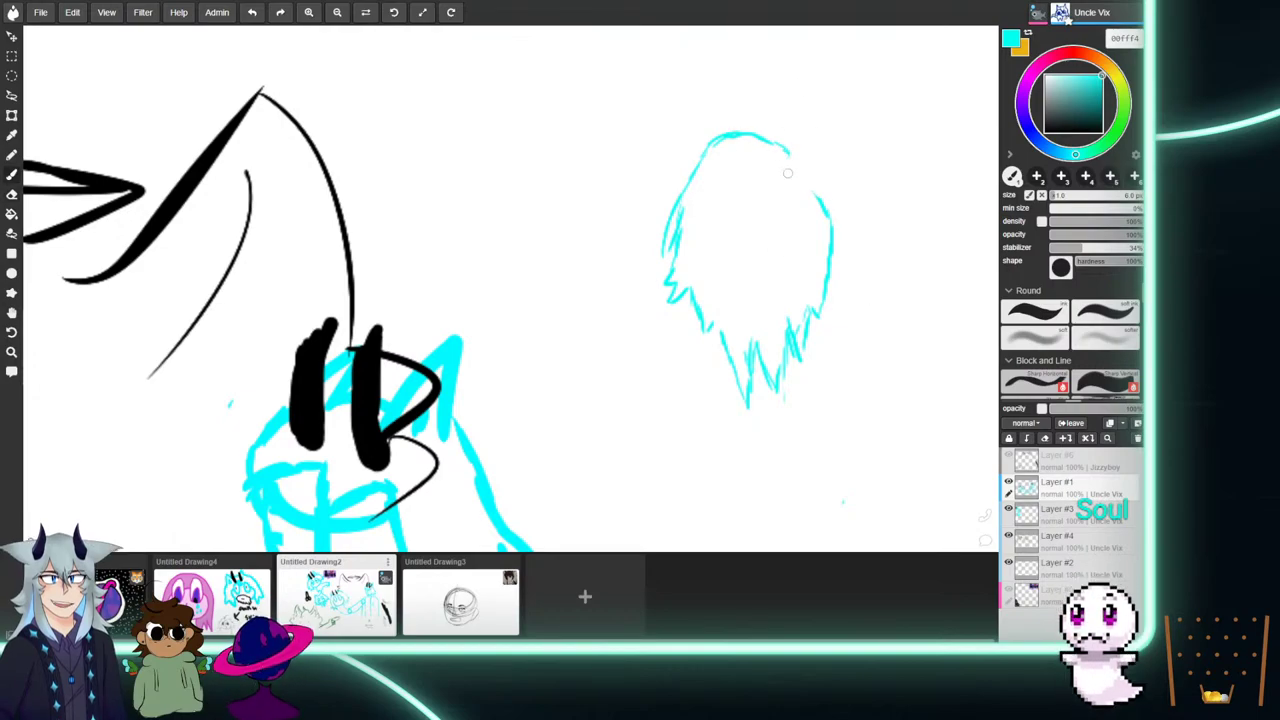
Sketch two pointed cat ears on top of the small head and a pair of short cyan dashes for each eye.
{"action": "mouse_move", "coordinate": [777, 181]}
{"action": "left_mouse_down"}
{"action": "mouse_move", "coordinate": [808, 154]}
{"action": "mouse_move", "coordinate": [810, 190]}
{"action": "mouse_move", "coordinate": [802, 180]}
{"action": "left_mouse_up"}
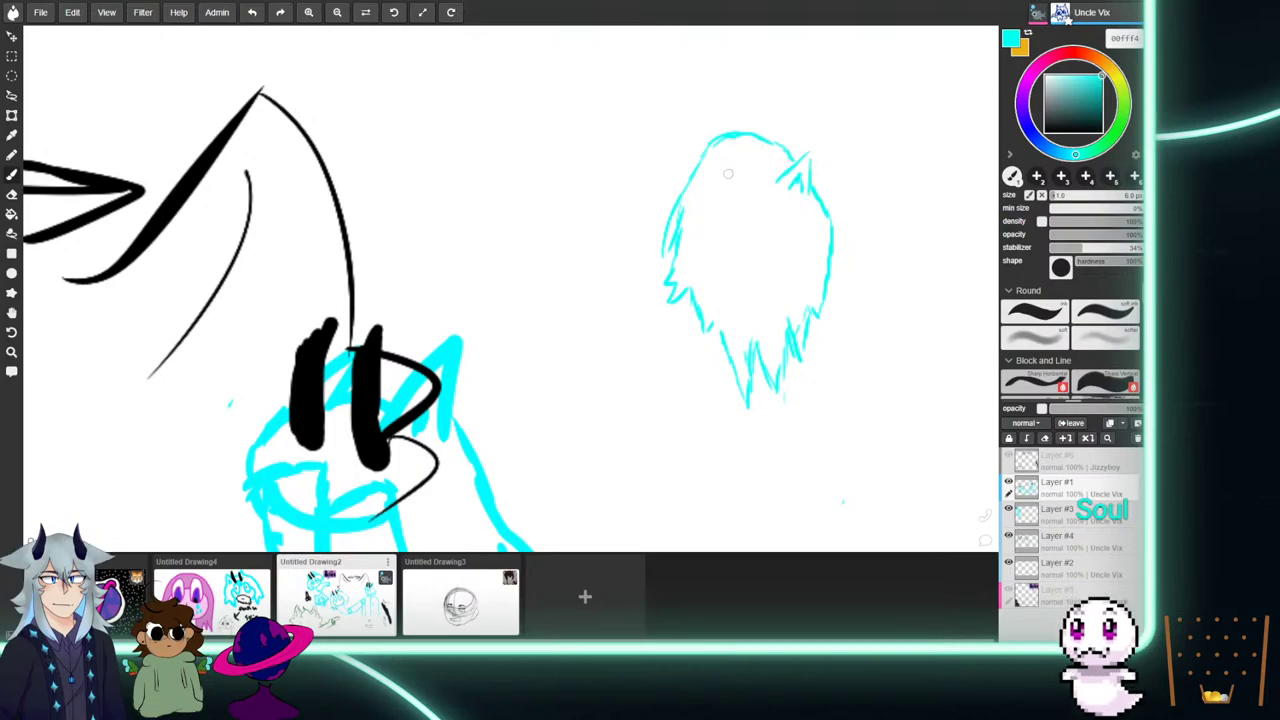
{"action": "mouse_move", "coordinate": [726, 166]}
{"action": "left_mouse_down"}
{"action": "mouse_move", "coordinate": [768, 128]}
{"action": "mouse_move", "coordinate": [756, 180]}
{"action": "left_mouse_up"}
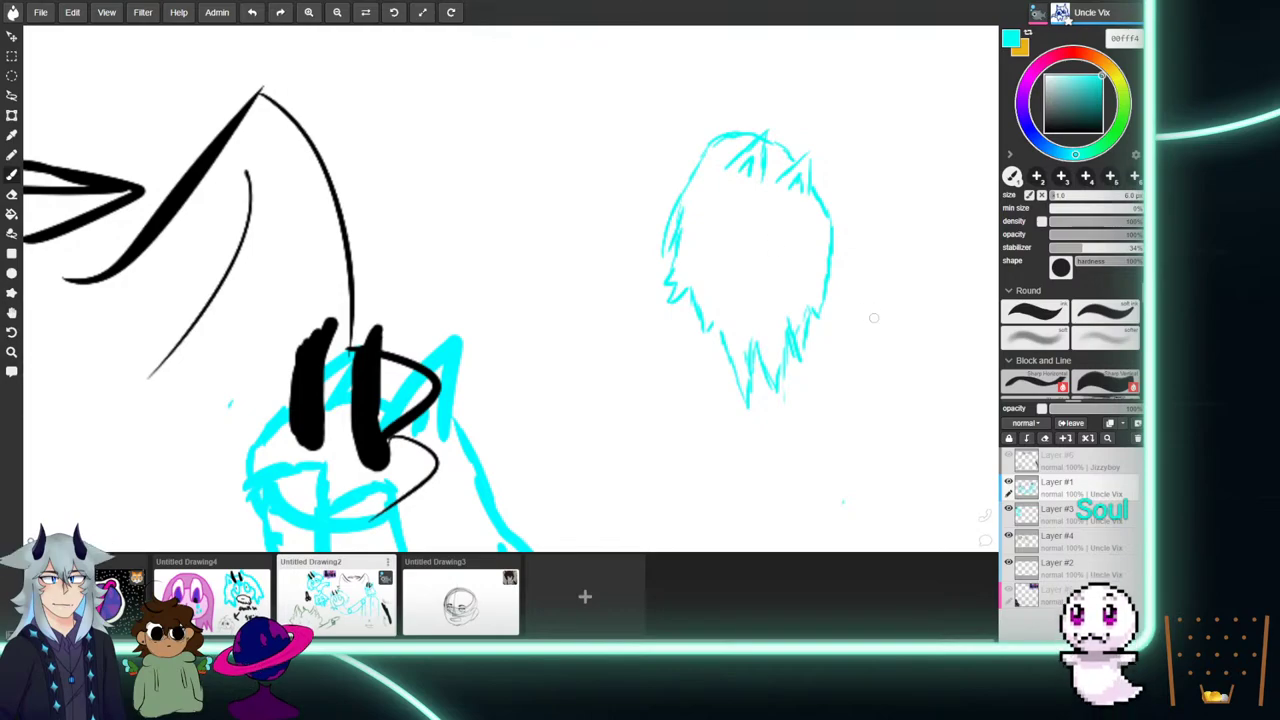
{"action": "left_click_drag", "start_coordinate": [781, 220], "coordinate": [792, 238]}
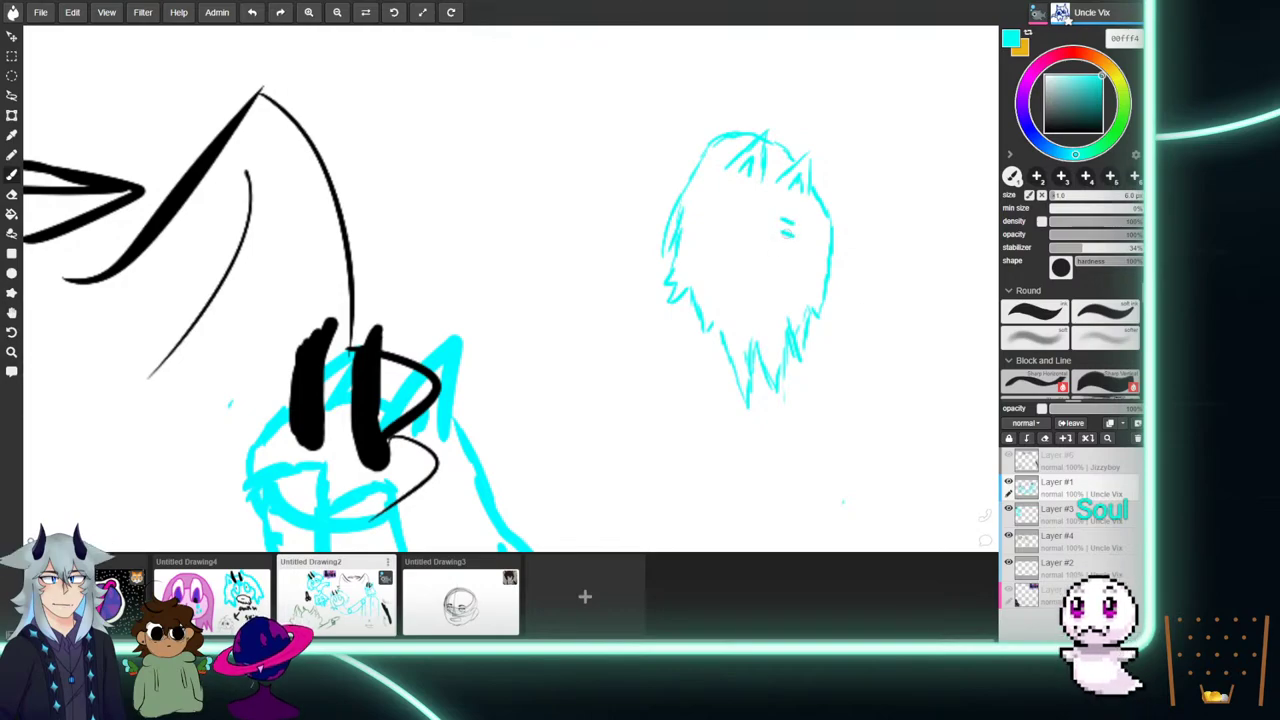
{"action": "left_click_drag", "start_coordinate": [737, 207], "coordinate": [748, 224]}
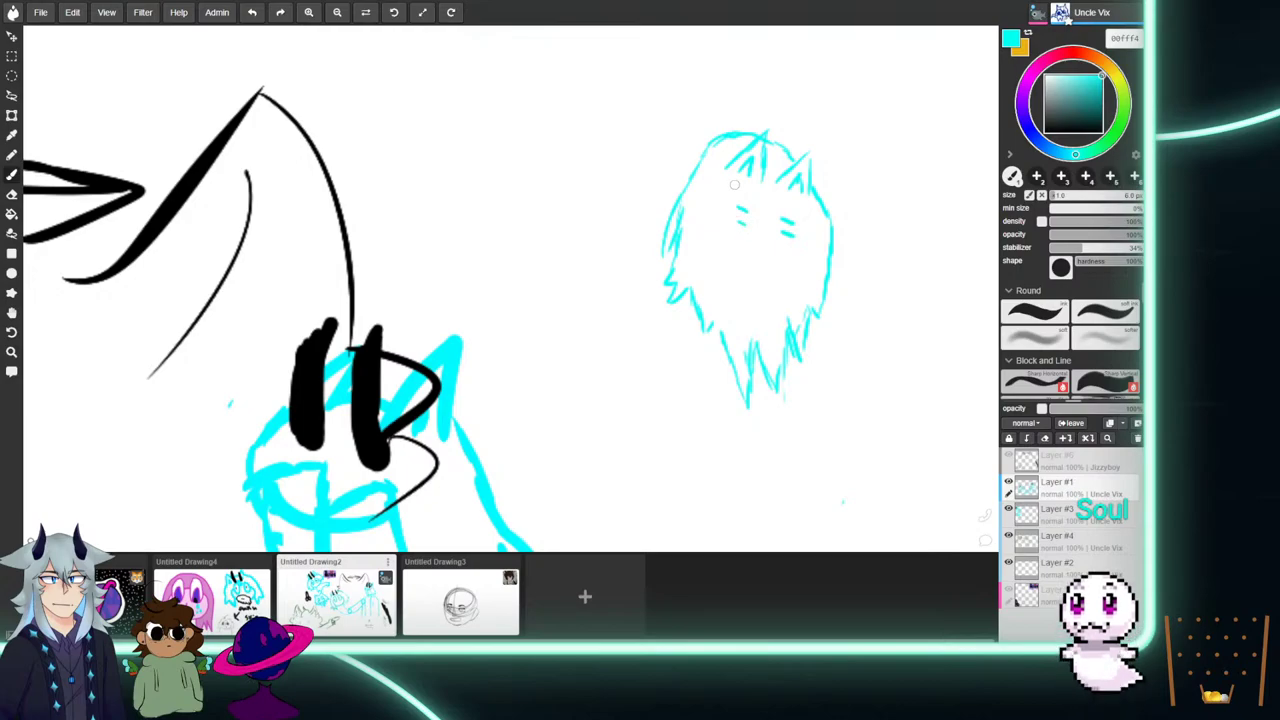
Draw the long hair edges framing the face, a pointed fringe and a small mouth on the small head.
{"action": "left_click_drag", "start_coordinate": [735, 180], "coordinate": [744, 350]}
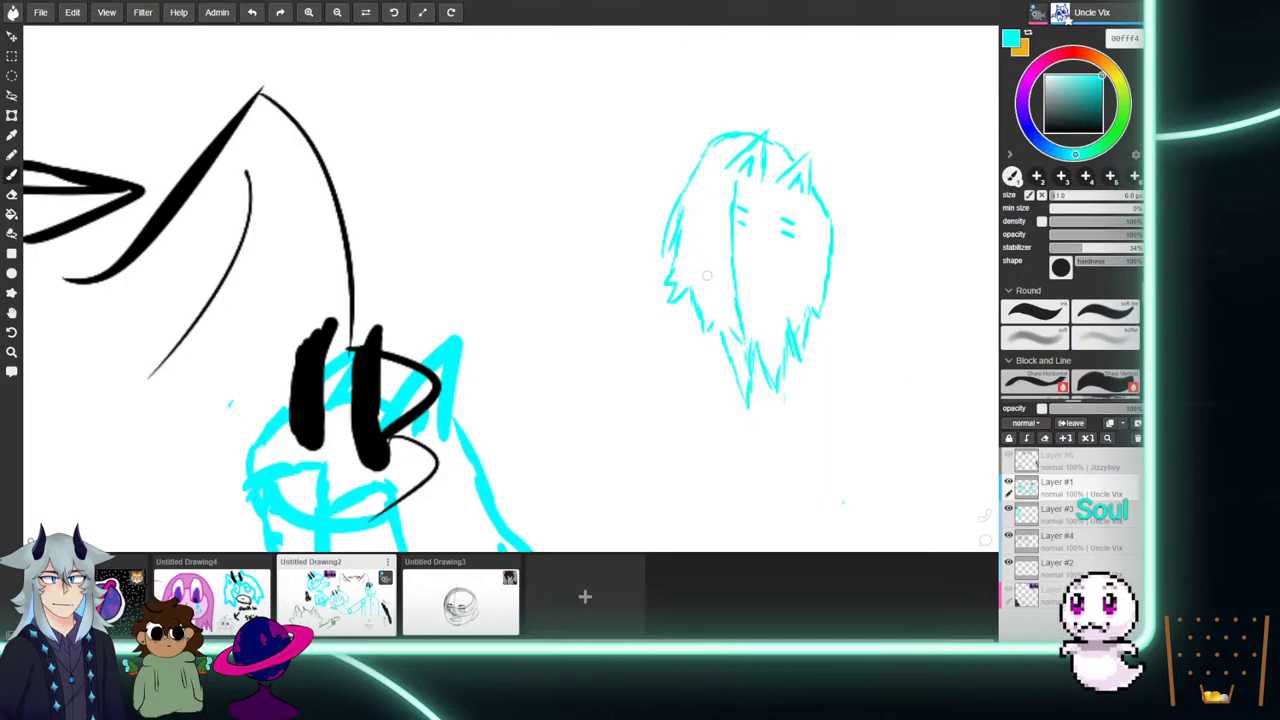
{"action": "left_click_drag", "start_coordinate": [735, 186], "coordinate": [757, 208]}
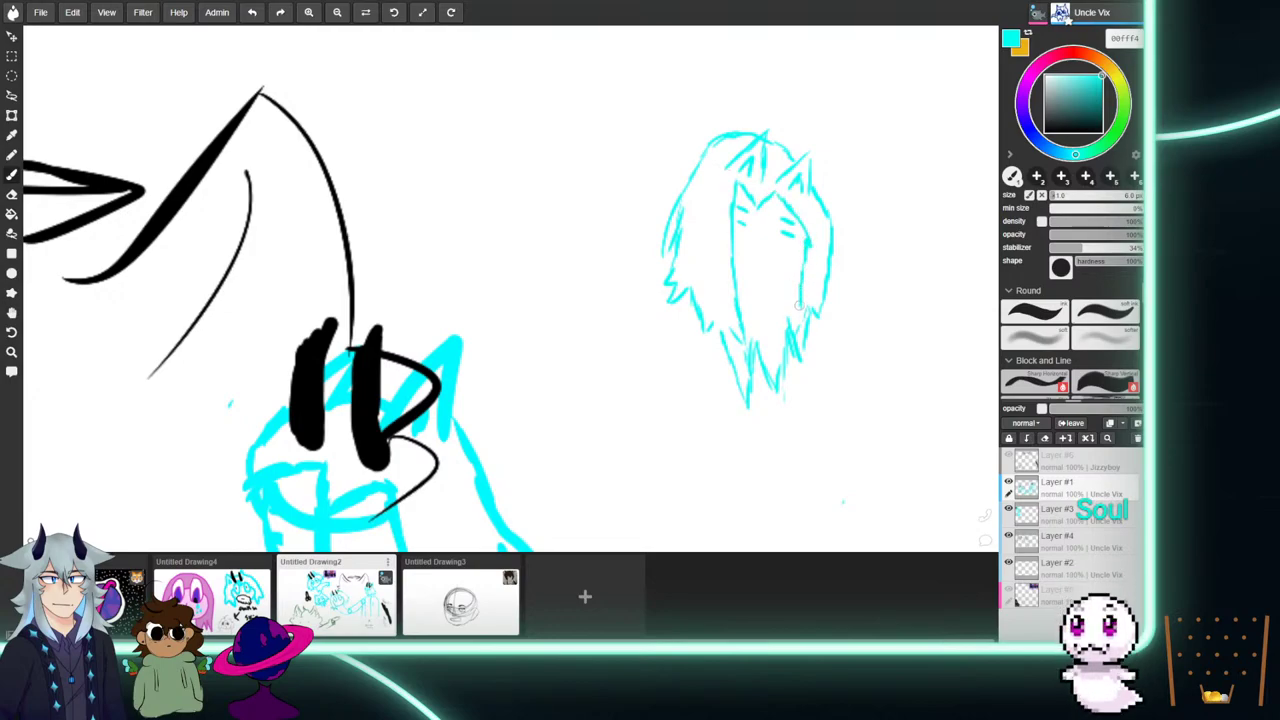
{"action": "left_click_drag", "start_coordinate": [757, 249], "coordinate": [766, 255]}
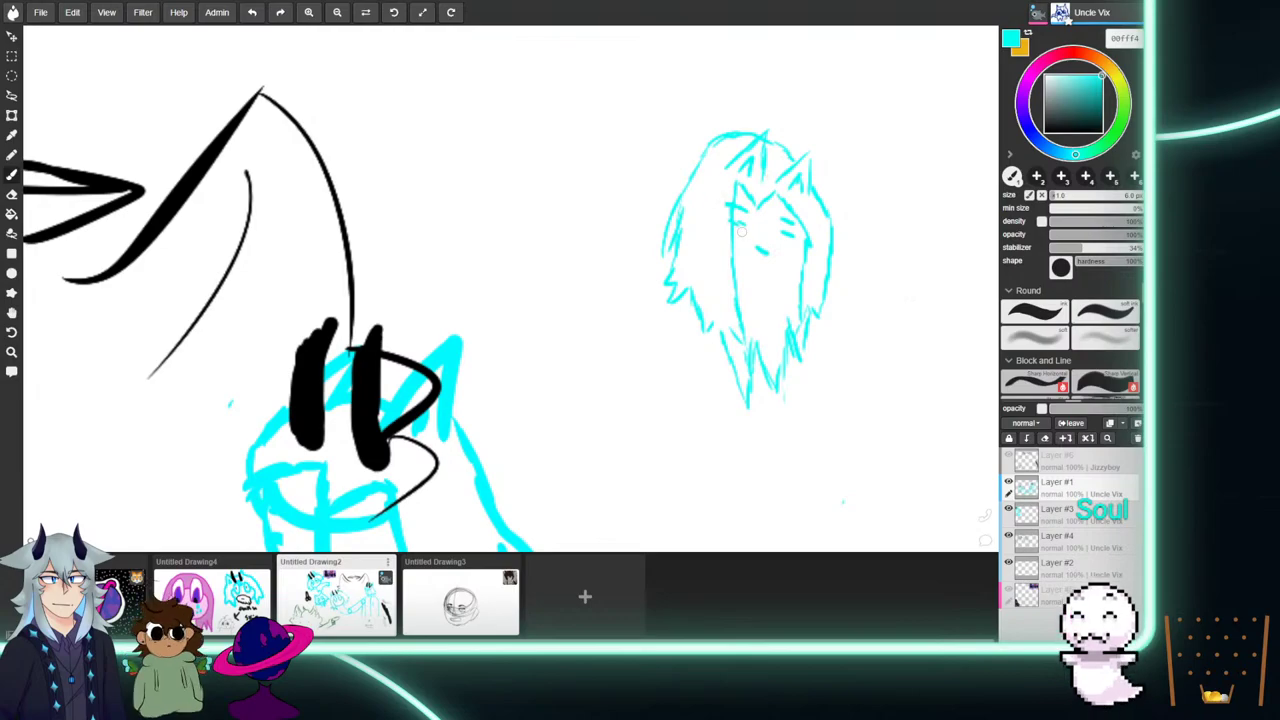
Erase the small face's eye dashes and redraw them in paler cyan, using 9efffb and a4fffb, restoring the face edge in 00fff4.
{"action": "mouse_move", "coordinate": [741, 229]}
{"action": "left_mouse_down"}
{"action": "mouse_move", "coordinate": [729, 211]}
{"action": "mouse_move", "coordinate": [787, 234]}
{"action": "left_mouse_up"}
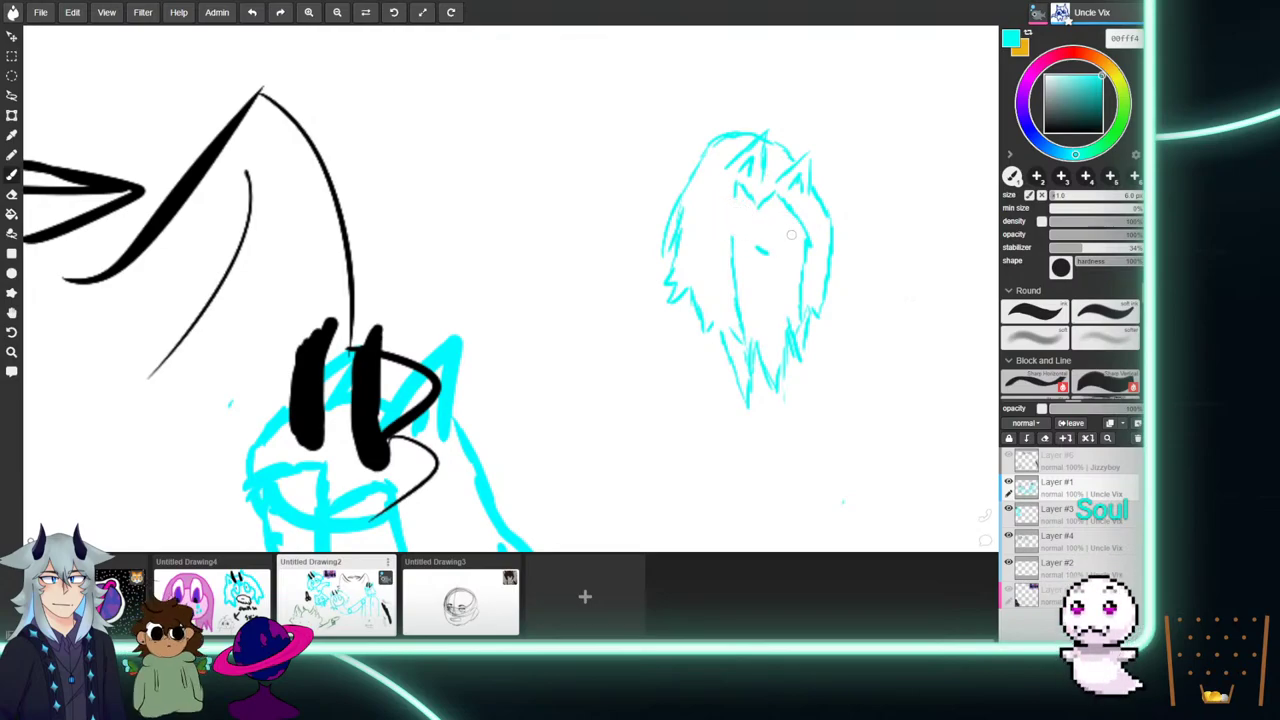
{"action": "left_click_drag", "start_coordinate": [1098, 75], "coordinate": [1066, 75]}
{"action": "left_click_drag", "start_coordinate": [730, 206], "coordinate": [746, 226]}
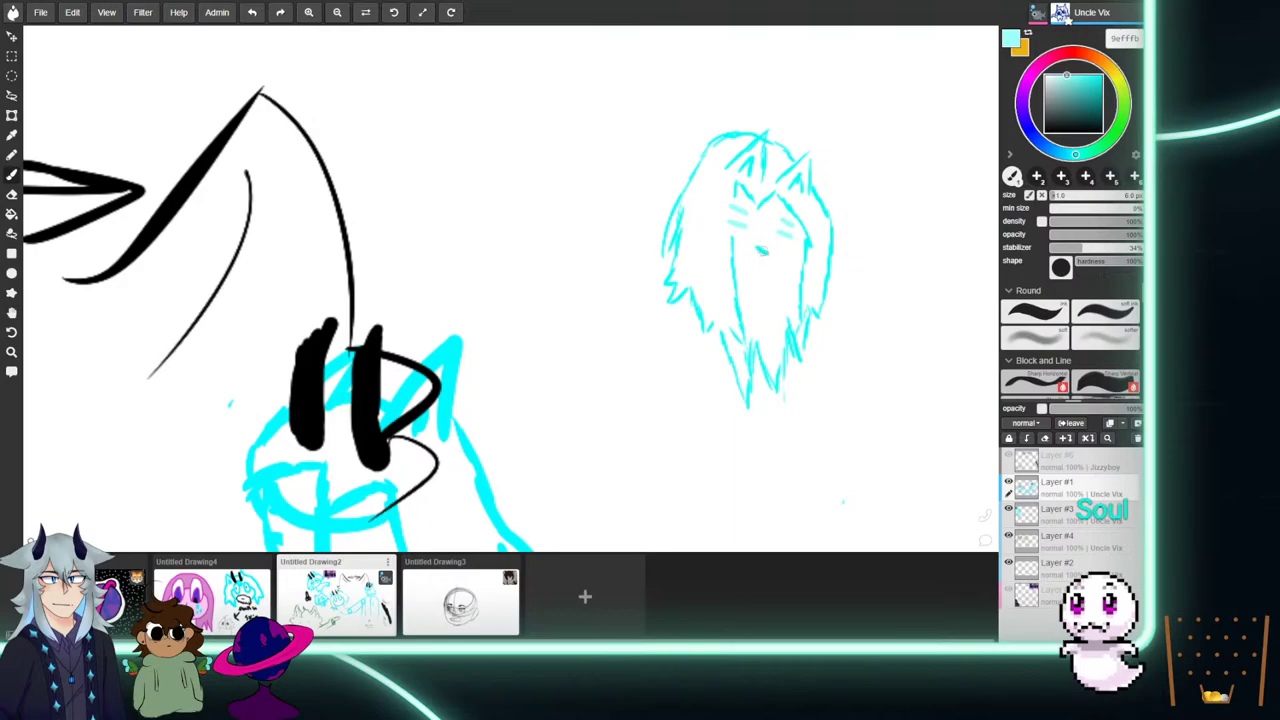
{"action": "left_click_drag", "start_coordinate": [1068, 127], "coordinate": [1102, 75]}
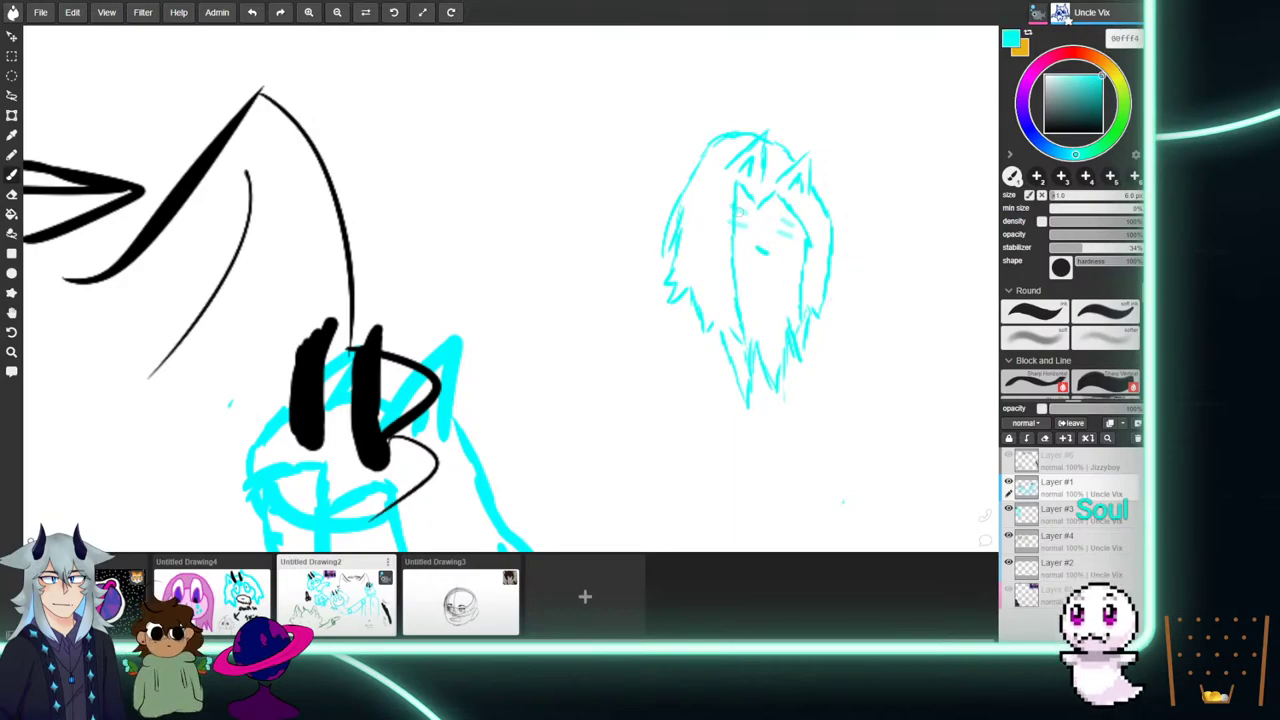
{"action": "left_click_drag", "start_coordinate": [1094, 82], "coordinate": [1065, 75]}
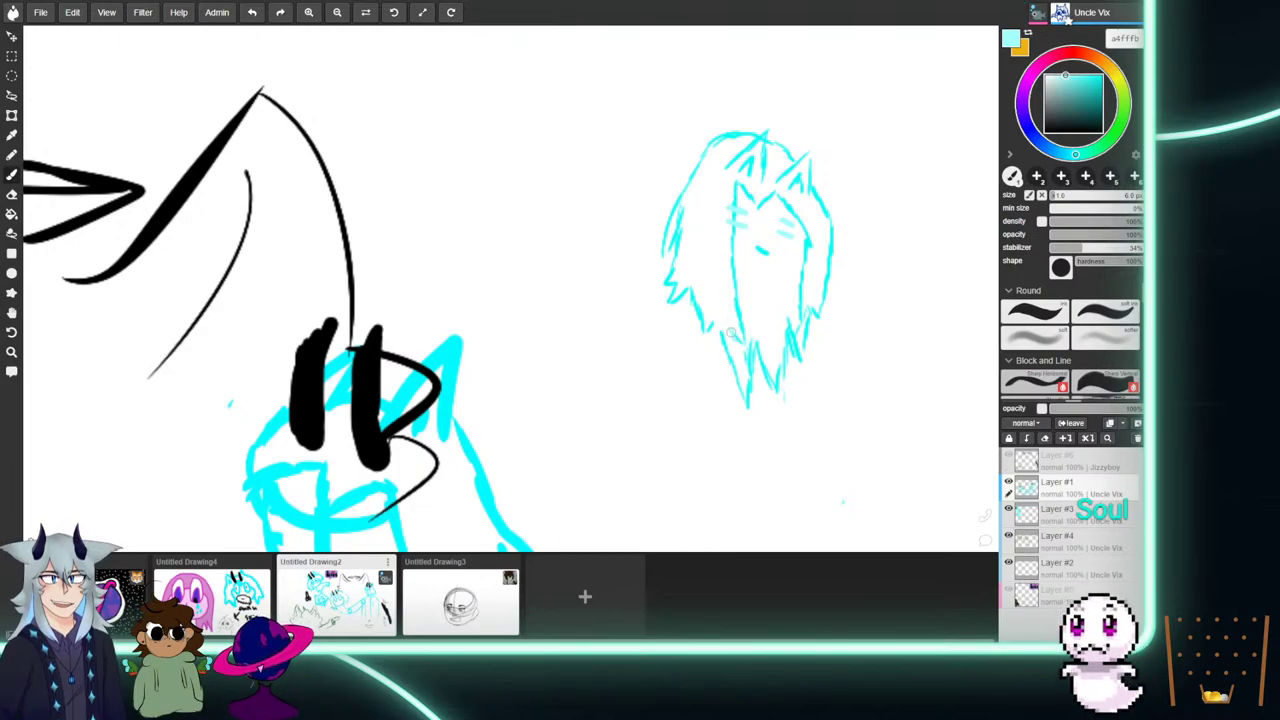
Erase and redraw the lower-left hair edge in cyan 00fff4, and add a curved chin to the small face.
{"action": "left_click_drag", "start_coordinate": [717, 343], "coordinate": [708, 323]}
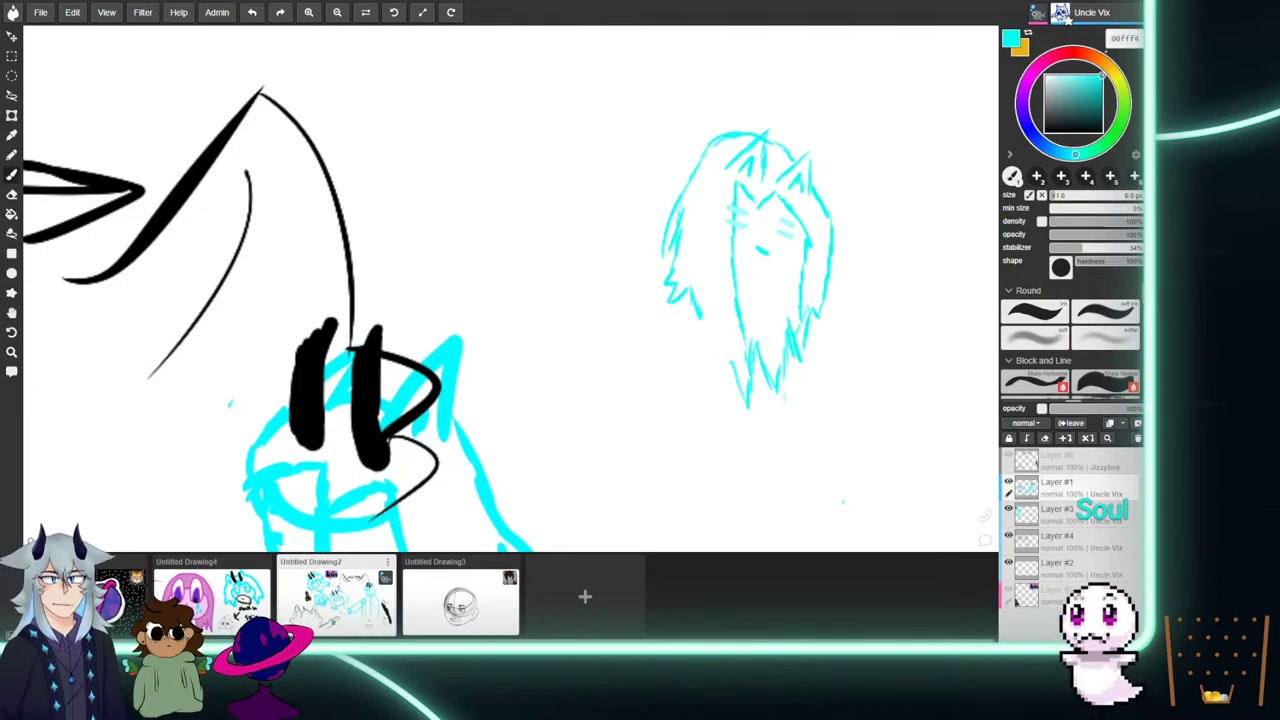
{"action": "mouse_move", "coordinate": [704, 318]}
{"action": "left_mouse_down"}
{"action": "mouse_move", "coordinate": [708, 348]}
{"action": "mouse_move", "coordinate": [726, 354]}
{"action": "left_mouse_up"}
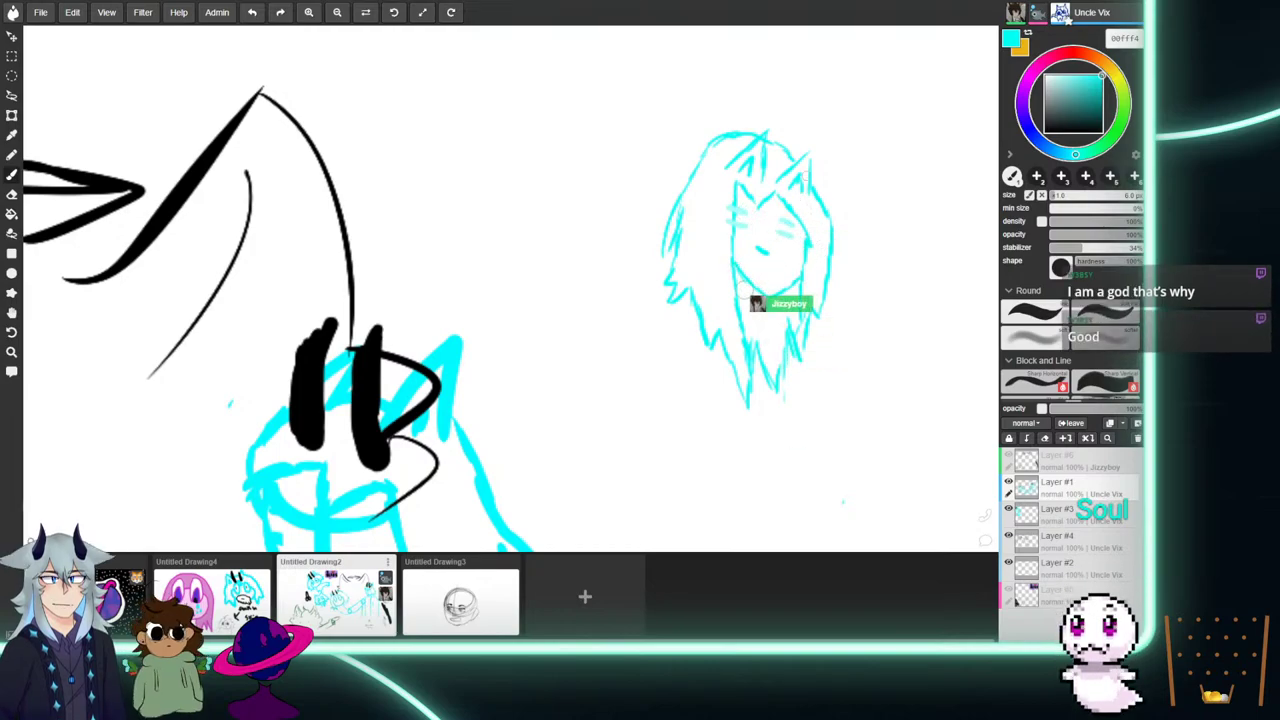
Draw two thick black horns (000000) rising from the forehead of the small head.
{"action": "left_click", "coordinate": [1045, 132]}
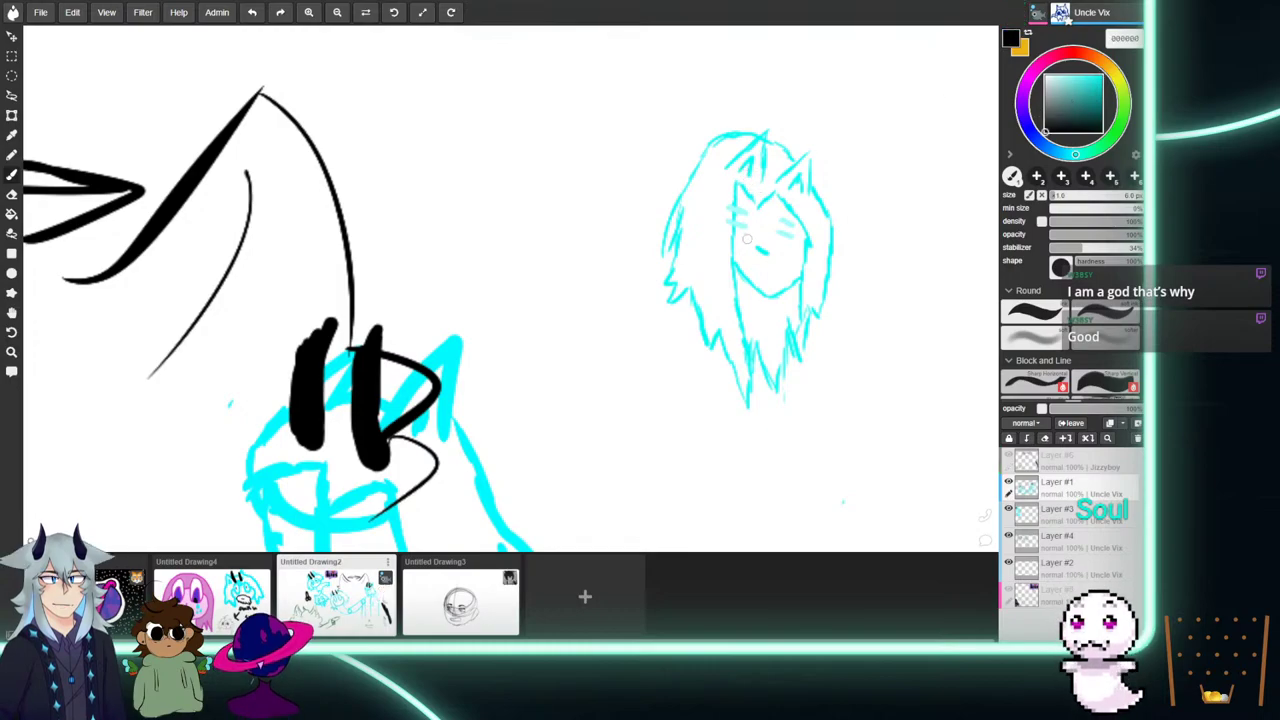
{"action": "mouse_move", "coordinate": [746, 200]}
{"action": "left_mouse_down"}
{"action": "mouse_move", "coordinate": [764, 158]}
{"action": "mouse_move", "coordinate": [749, 197]}
{"action": "mouse_move", "coordinate": [768, 145]}
{"action": "mouse_move", "coordinate": [750, 200]}
{"action": "mouse_move", "coordinate": [787, 205]}
{"action": "mouse_move", "coordinate": [805, 156]}
{"action": "left_mouse_up"}
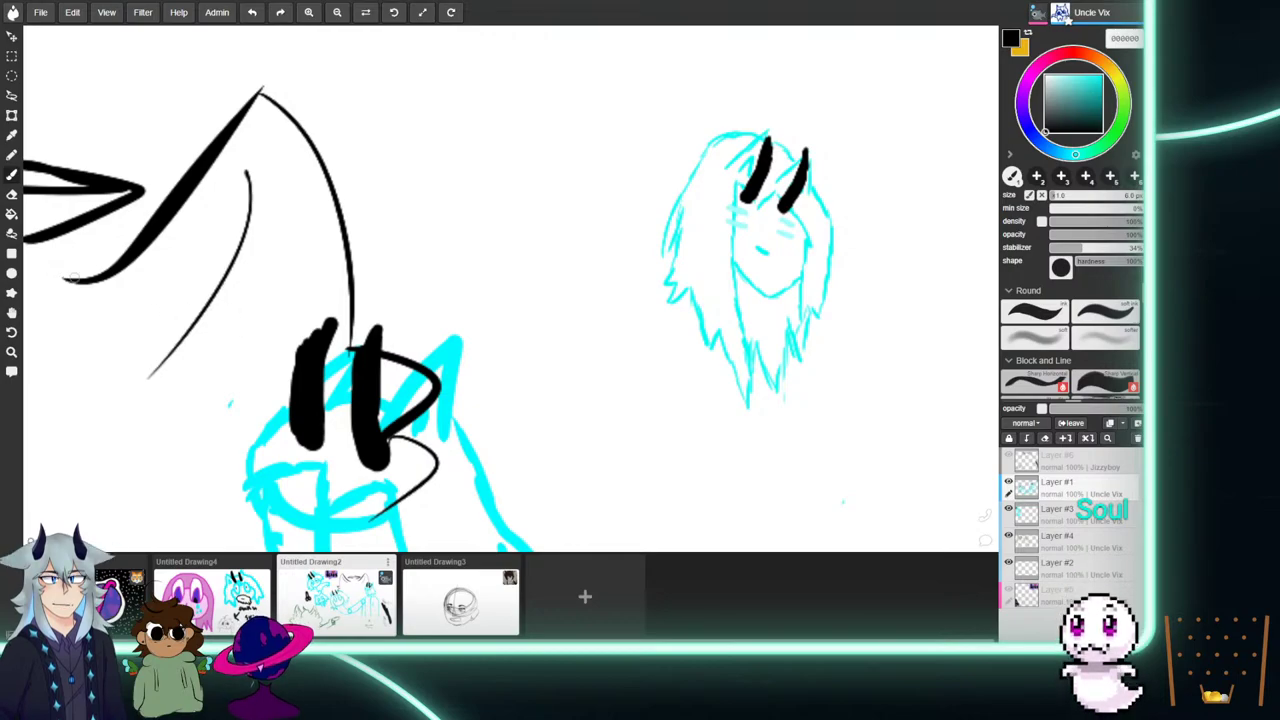
Look through the other open drawings, open the starry ringed-planet drawing and move Layer #3 to the top of the layer stack.
{"action": "left_click", "coordinate": [432, 600]}
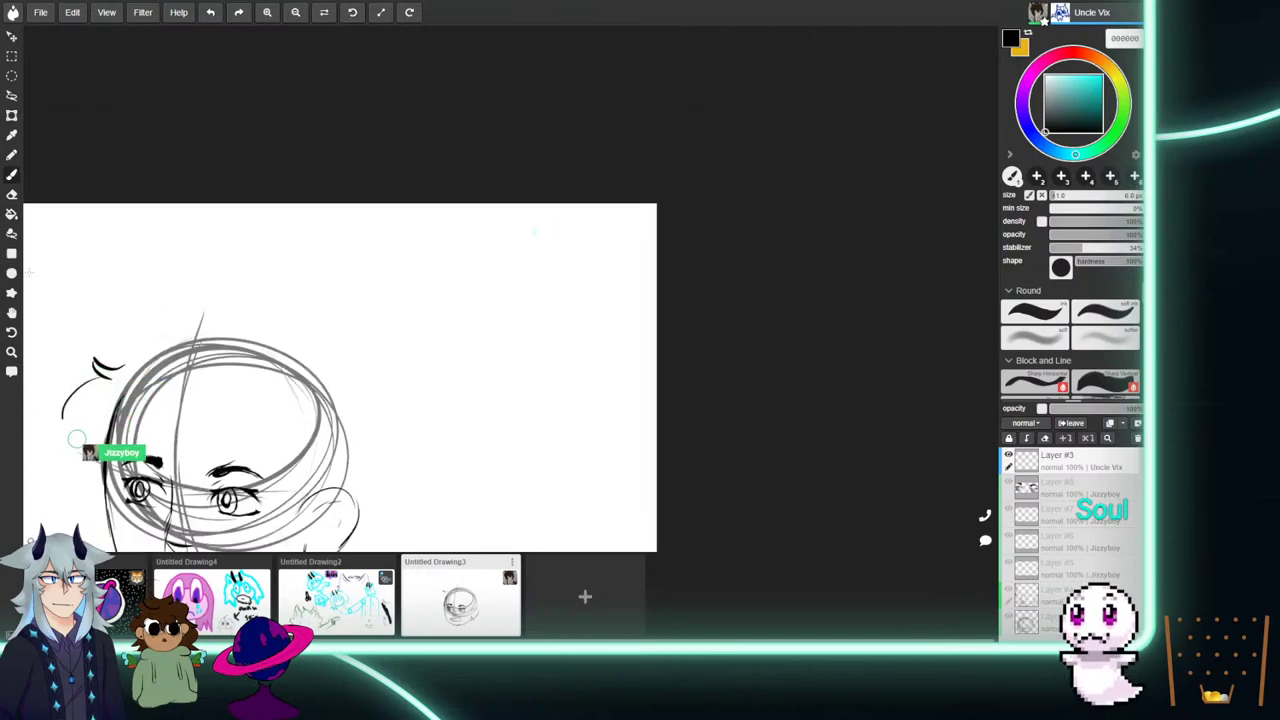
{"action": "left_click", "coordinate": [12, 312]}
{"action": "left_click_drag", "start_coordinate": [180, 420], "coordinate": [353, 252]}
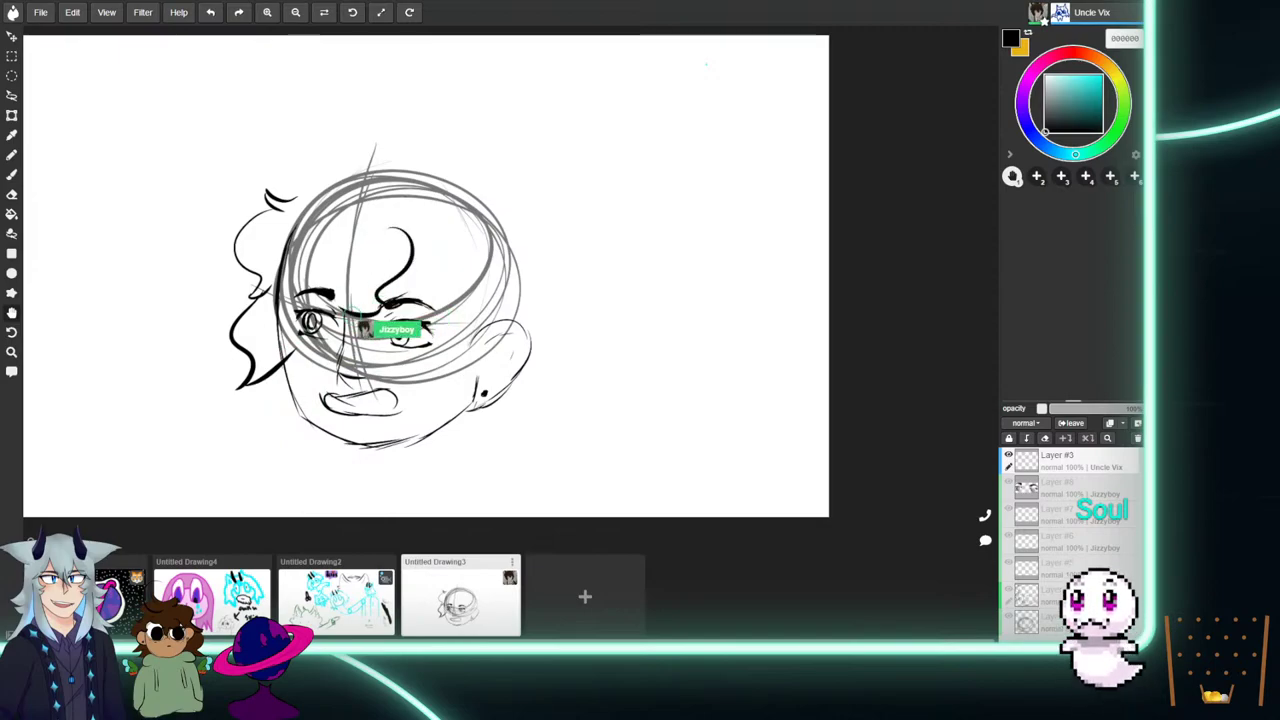
{"action": "left_click", "coordinate": [337, 597]}
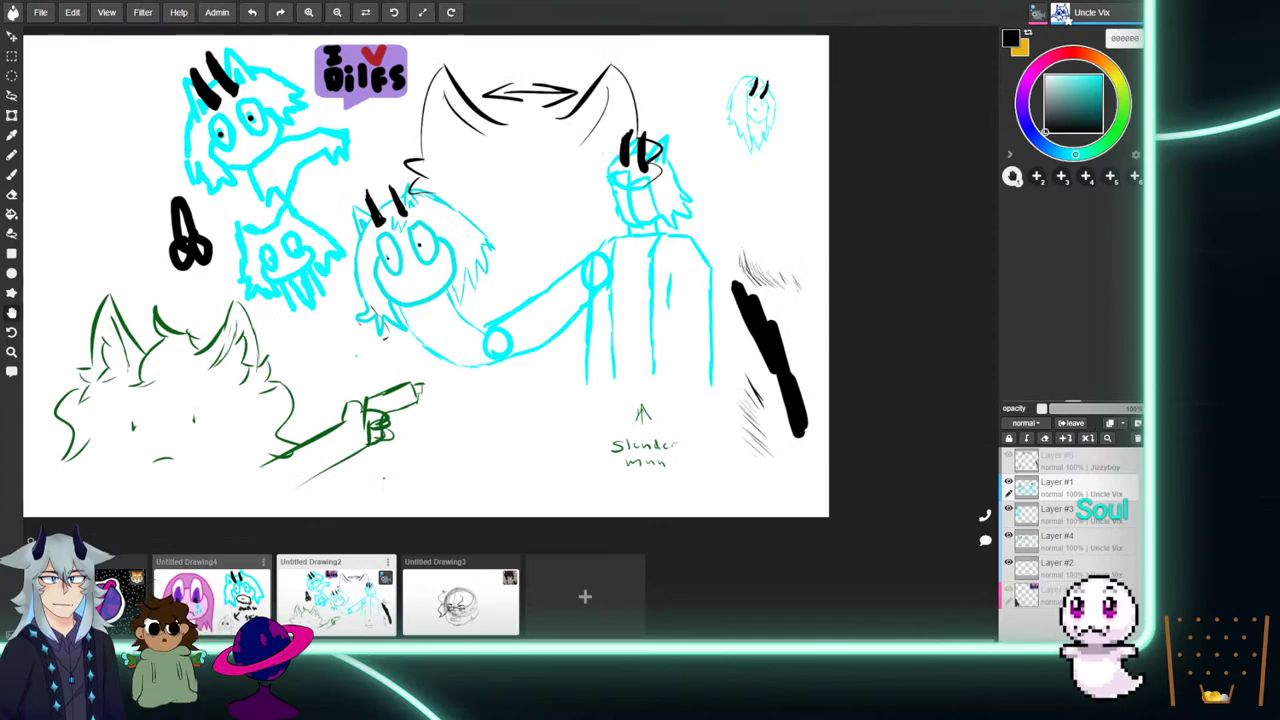
{"action": "left_click", "coordinate": [241, 610]}
{"action": "left_click", "coordinate": [118, 597]}
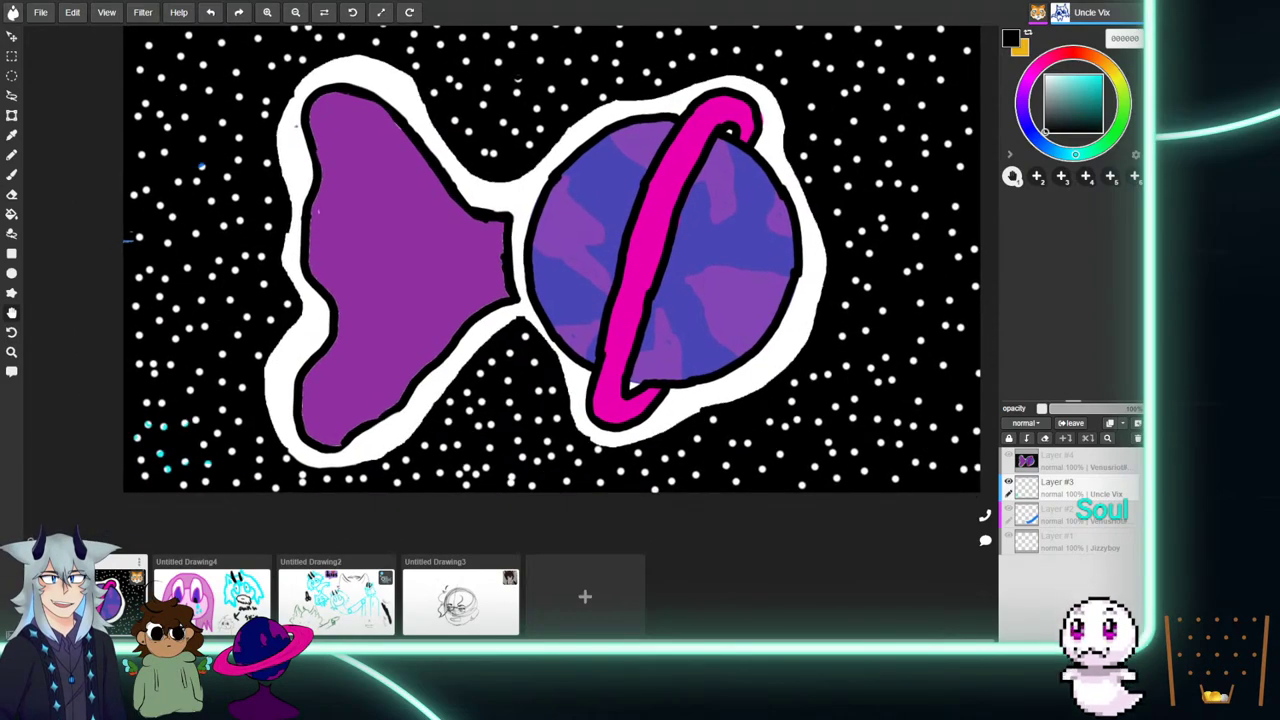
{"action": "left_click_drag", "start_coordinate": [1088, 494], "coordinate": [1088, 467]}
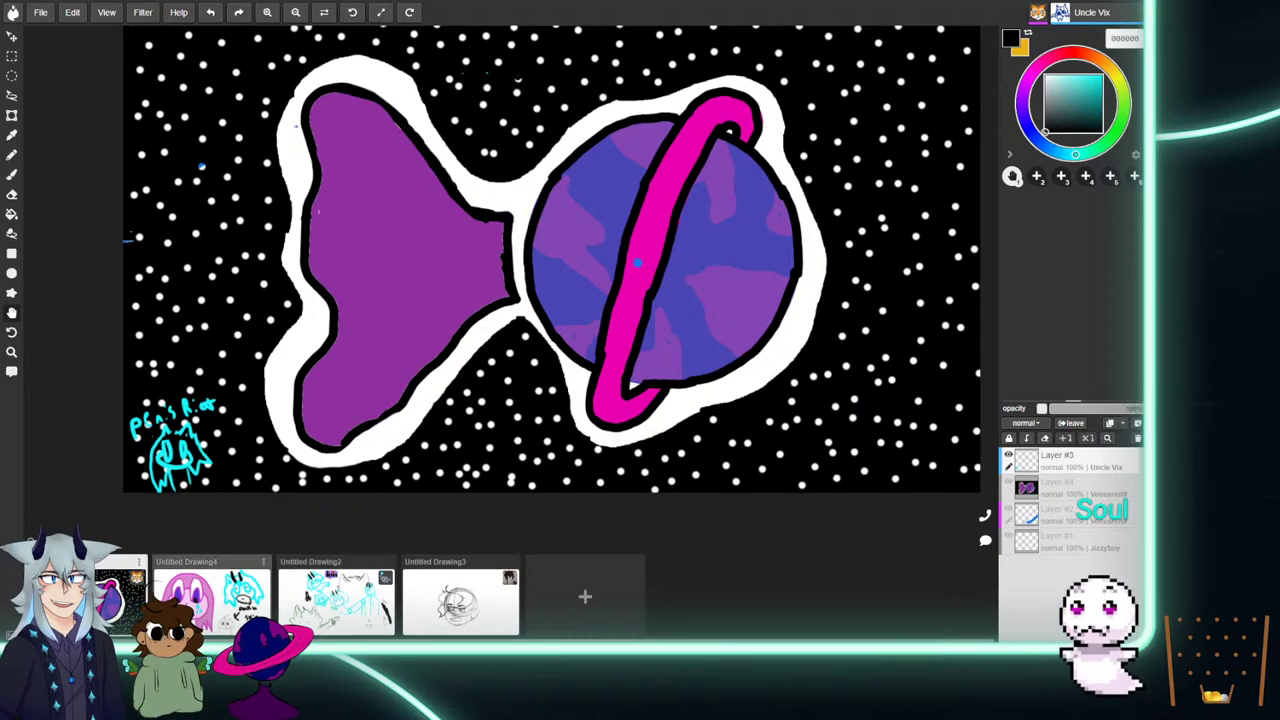
{"action": "left_click_drag", "start_coordinate": [636, 246], "coordinate": [630, 241]}
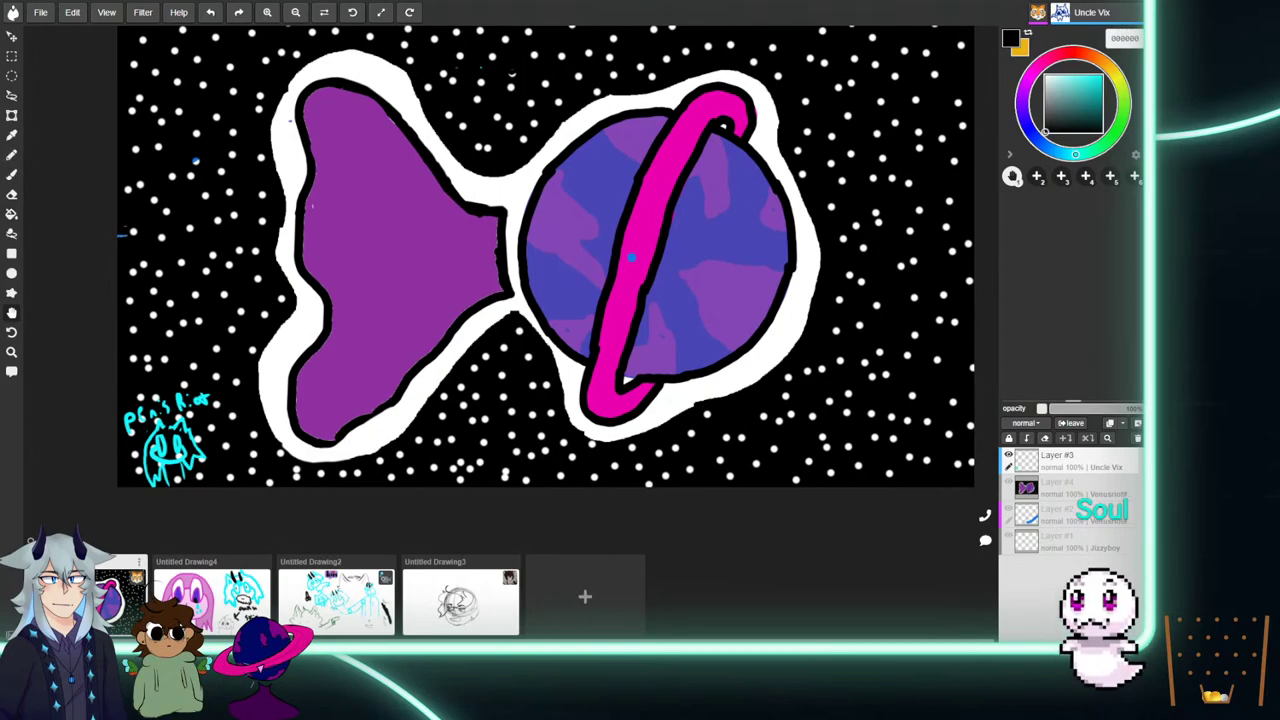
{"action": "left_click", "coordinate": [12, 134]}
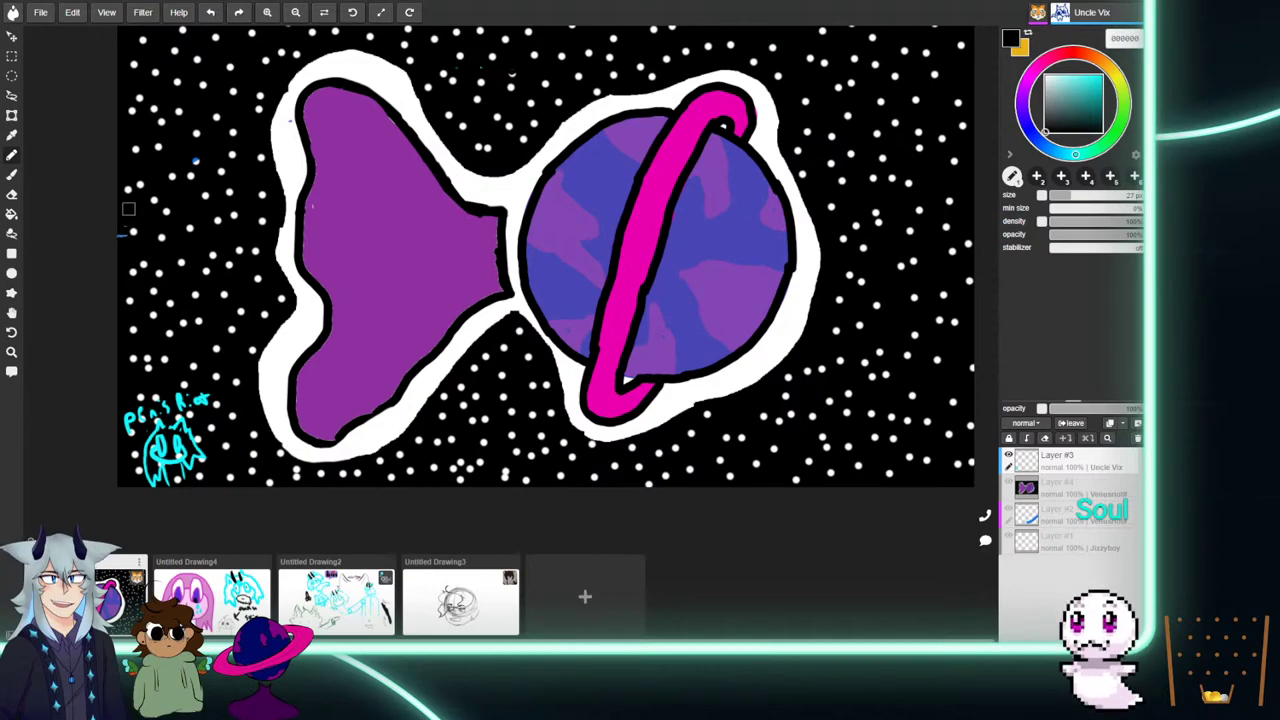
{"action": "left_click", "coordinate": [211, 600]}
{"action": "left_click", "coordinate": [336, 600]}
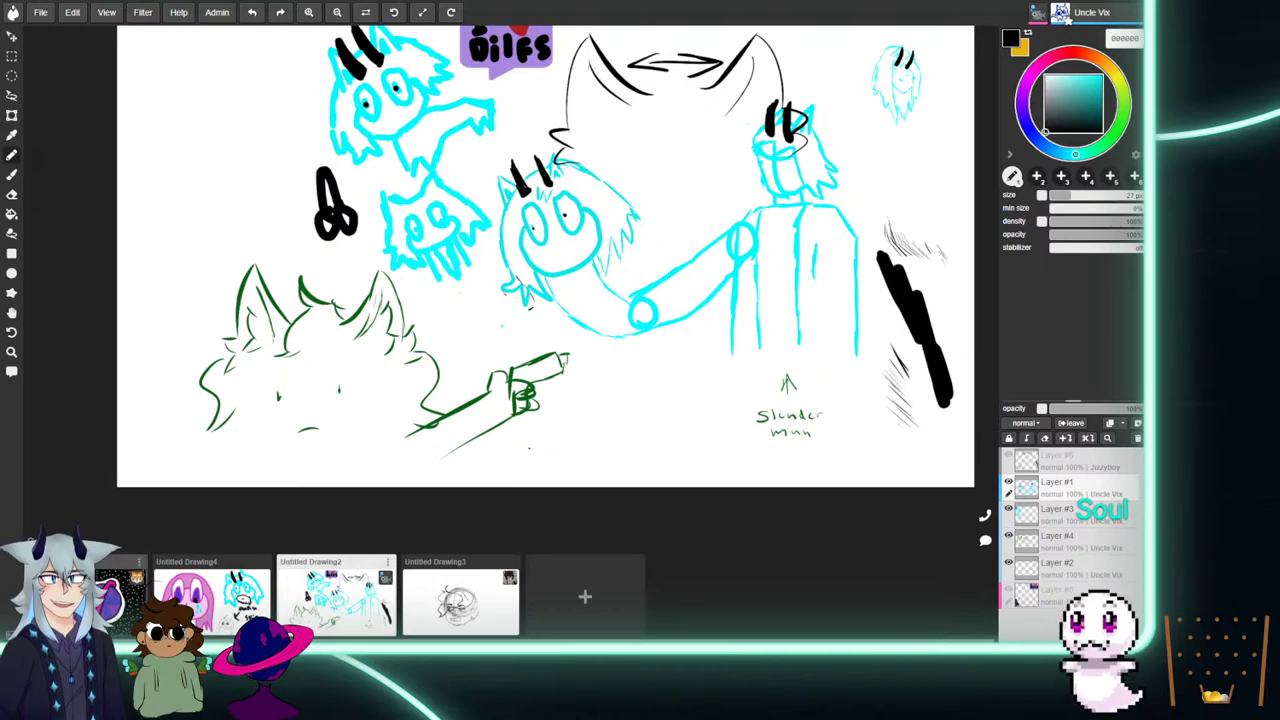
{"action": "left_click", "coordinate": [112, 618]}
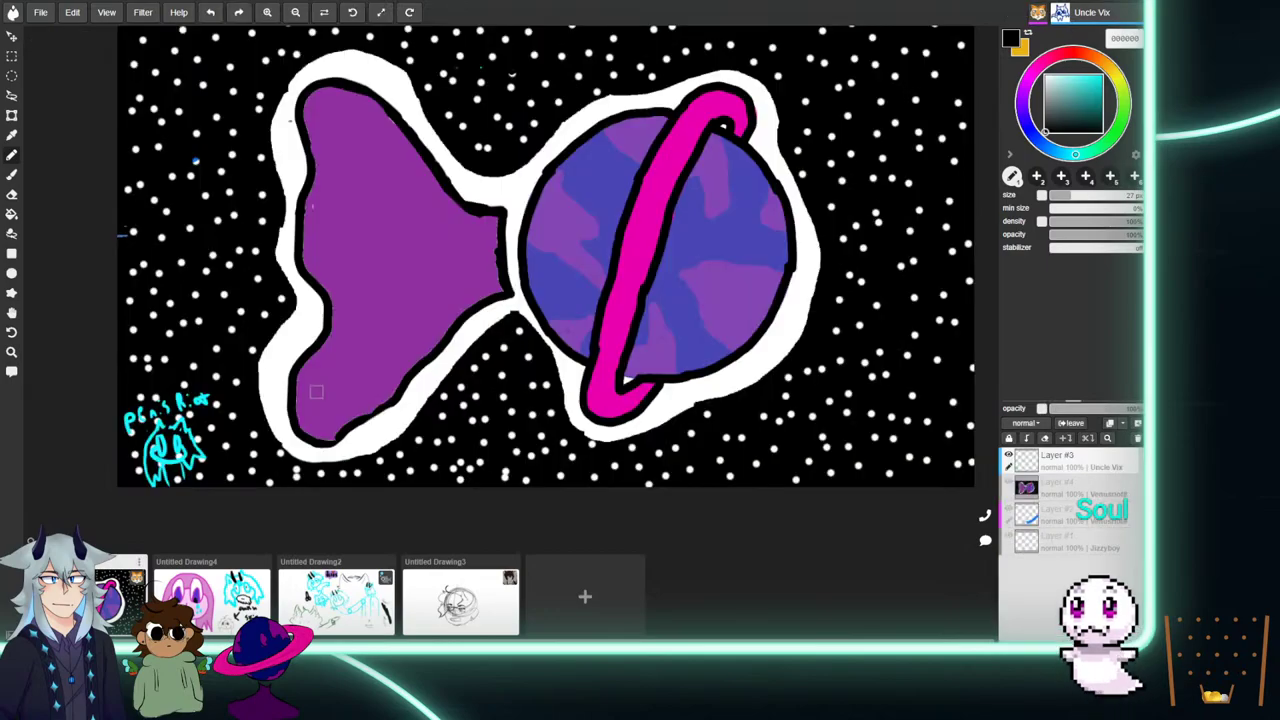
Transform Layer #3 to move the small cyan doodle and its lettering from the starry corner onto the purple tail.
{"action": "left_click", "coordinate": [12, 114]}
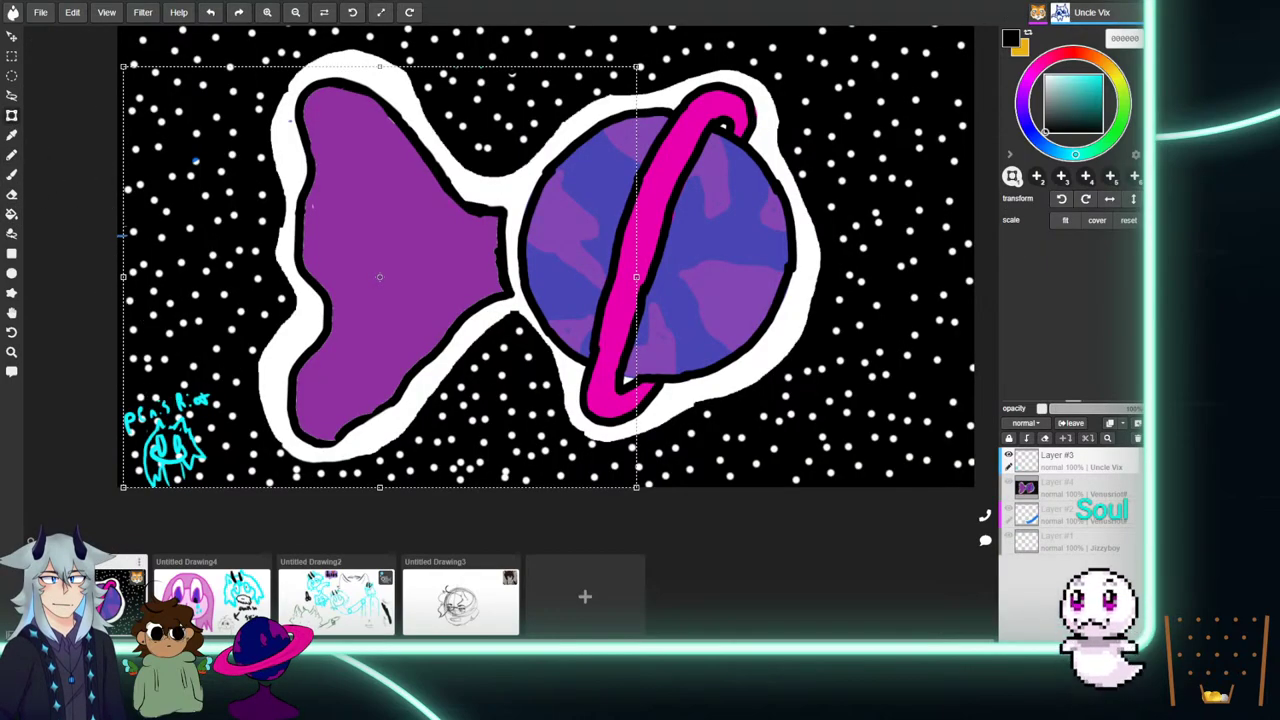
{"action": "mouse_move", "coordinate": [410, 327]}
{"action": "left_mouse_down"}
{"action": "mouse_move", "coordinate": [668, 244]}
{"action": "mouse_move", "coordinate": [688, 210]}
{"action": "mouse_move", "coordinate": [685, 157]}
{"action": "left_mouse_up"}
{"action": "left_click_drag", "start_coordinate": [561, 251], "coordinate": [554, 249]}
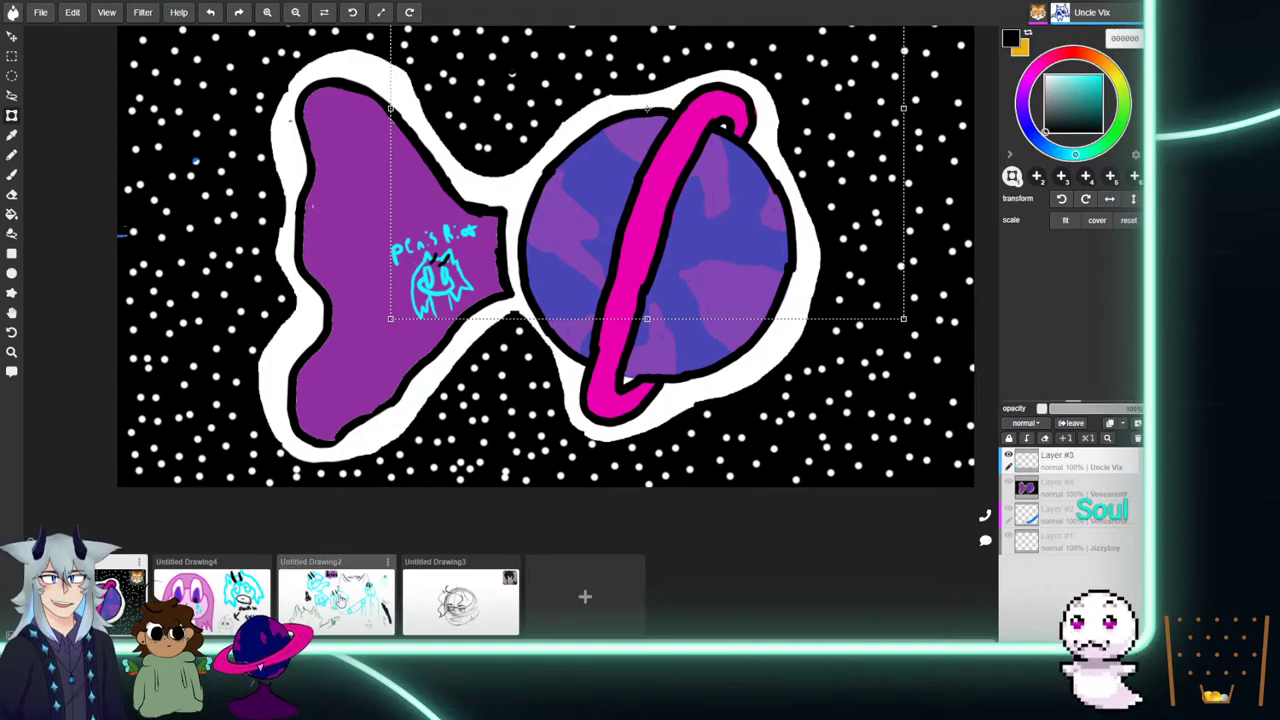
{"action": "left_click", "coordinate": [12, 174]}
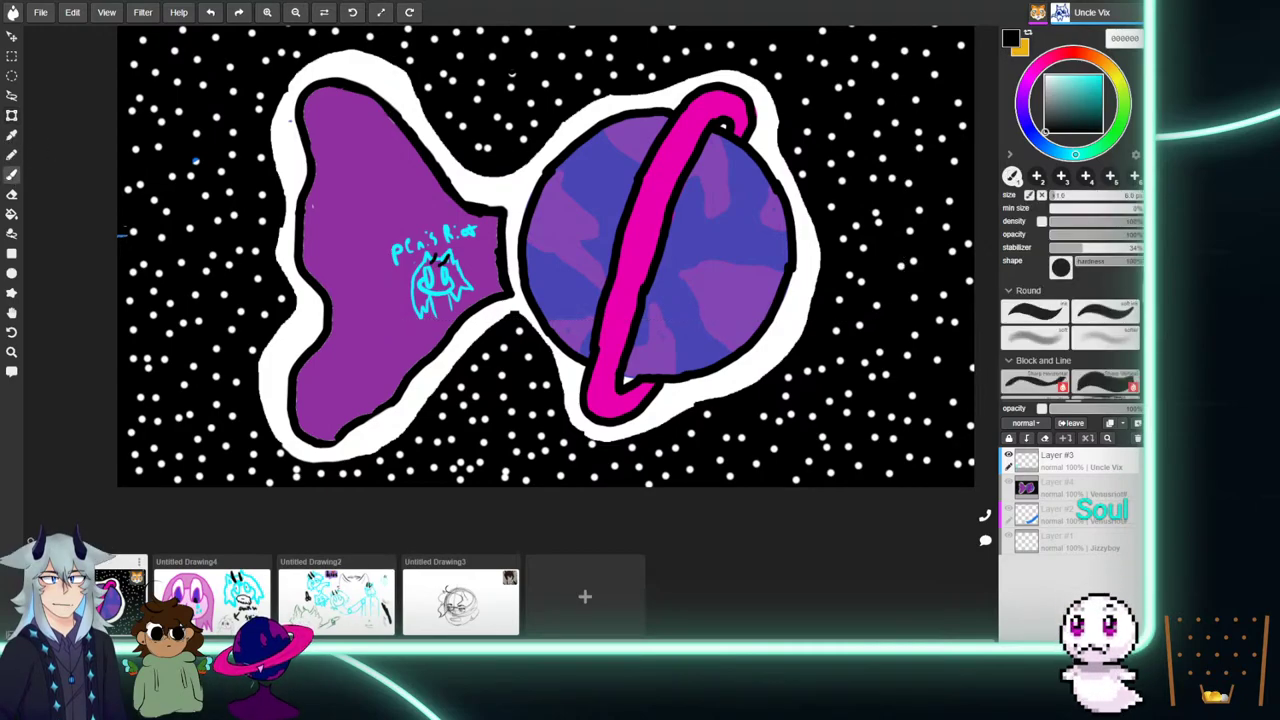
Open Untitled Drawing2 and outline a slanted rounded arm in cyan 00fff4 across the lower neck of the large smiling head.
{"action": "left_click", "coordinate": [350, 610]}
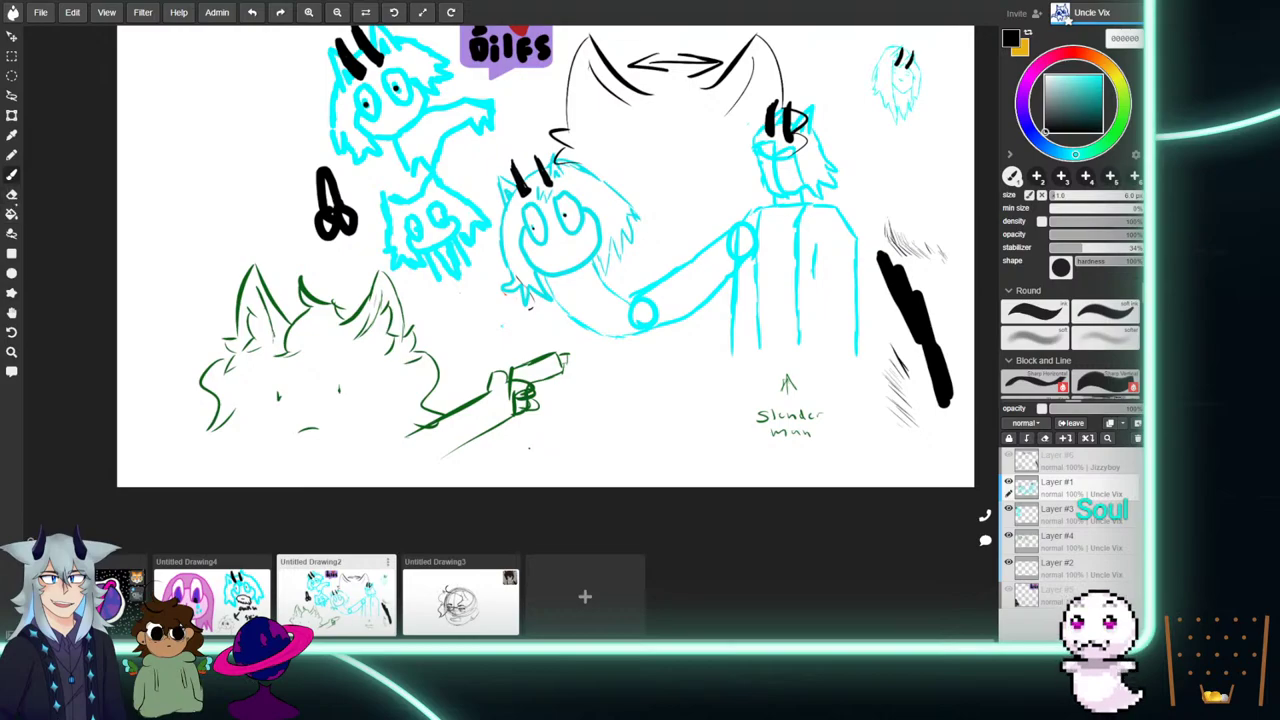
{"action": "left_click", "coordinate": [12, 314]}
{"action": "left_click_drag", "start_coordinate": [271, 291], "coordinate": [203, 393]}
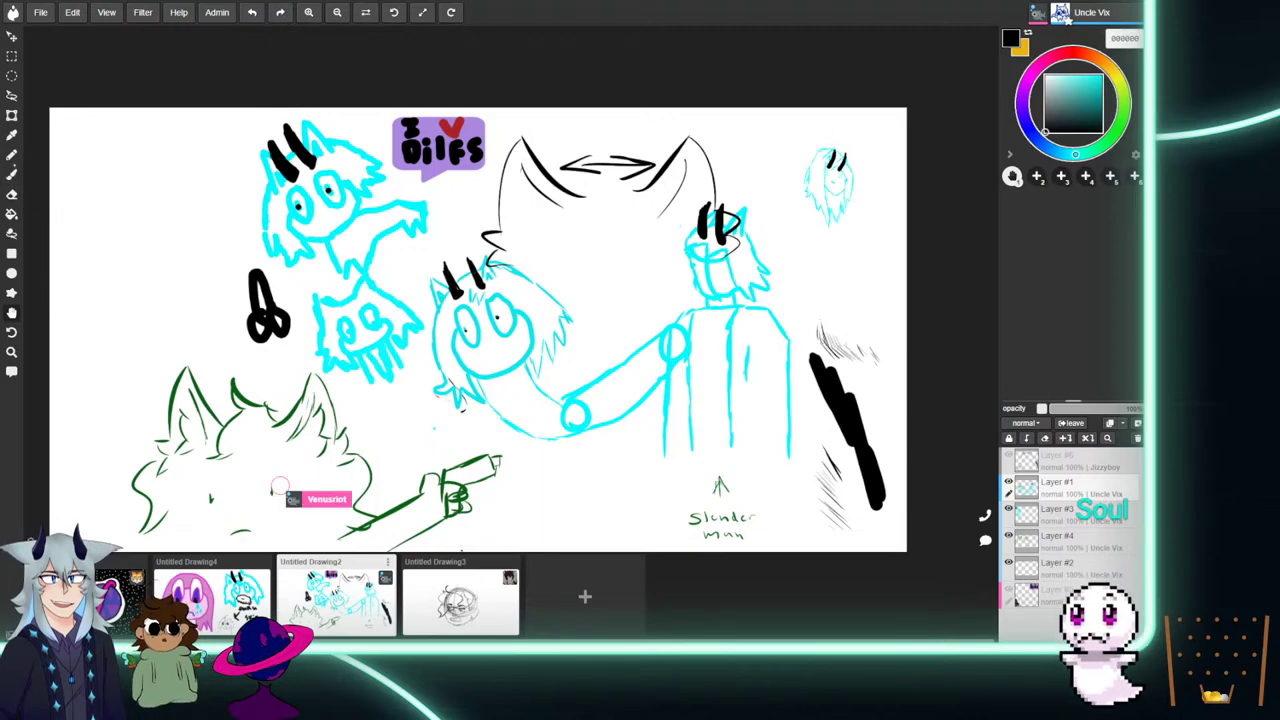
{"action": "left_click", "coordinate": [12, 174]}
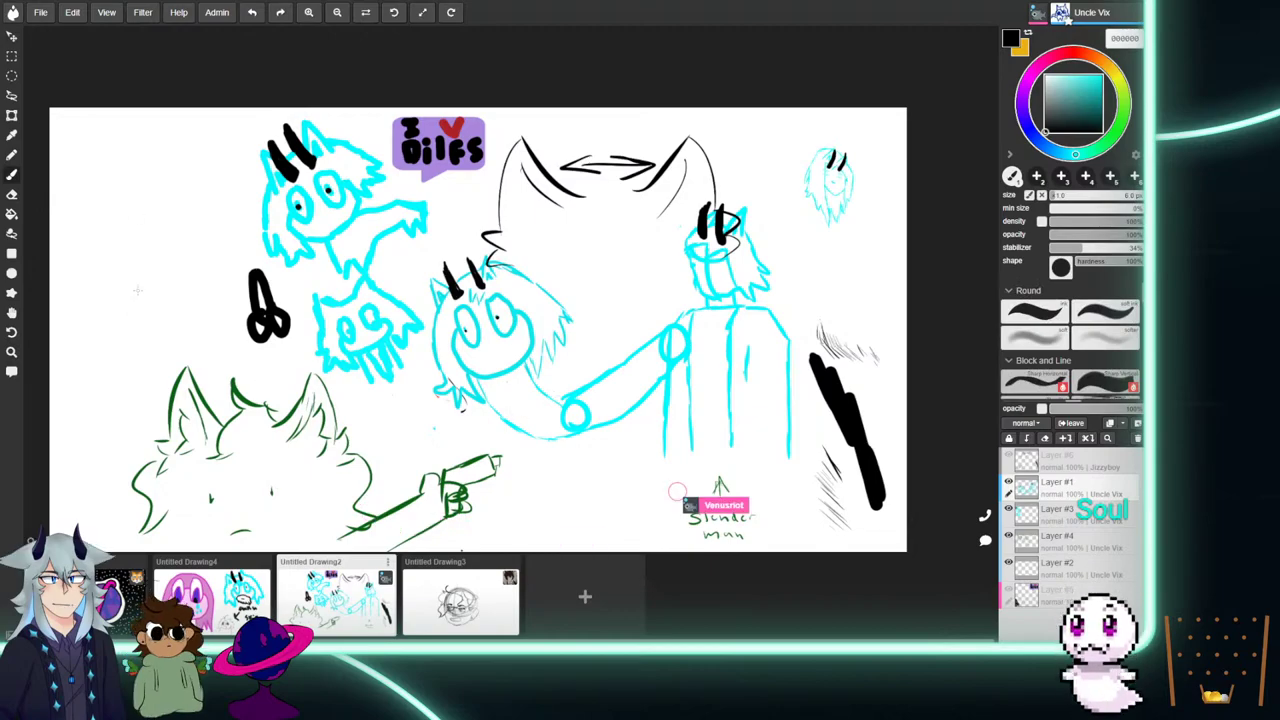
{"action": "key", "text": "ctrl+minus"}
{"action": "key", "text": "ctrl+minus"}
{"action": "key", "text": "ctrl+minus"}
{"action": "key", "text": "ctrl+plus"}
{"action": "key", "text": "ctrl+plus"}
{"action": "key", "text": "ctrl+plus"}
{"action": "key", "text": "ctrl+plus"}
{"action": "key", "text": "ctrl+plus"}
{"action": "key", "text": "ctrl+plus"}
{"action": "key", "text": "ctrl+plus"}
{"action": "key", "text": "ctrl+plus"}
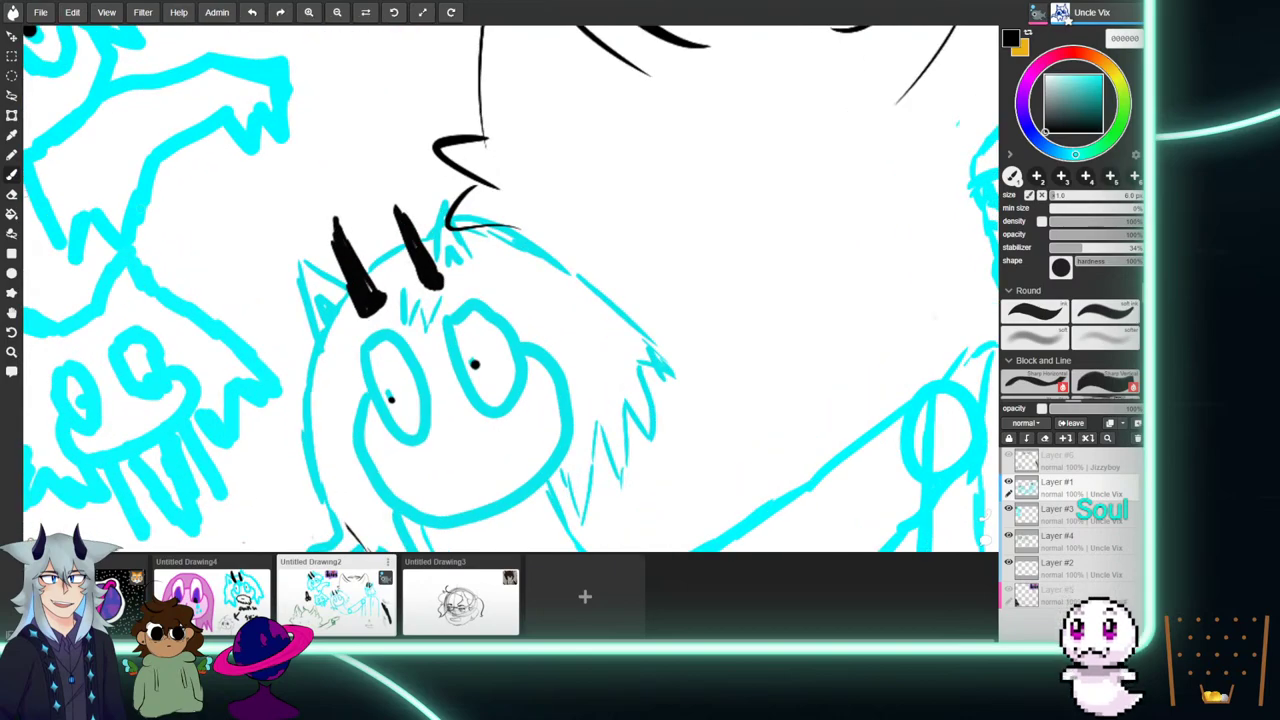
{"action": "left_click", "coordinate": [12, 313]}
{"action": "left_click_drag", "start_coordinate": [349, 417], "coordinate": [327, 167]}
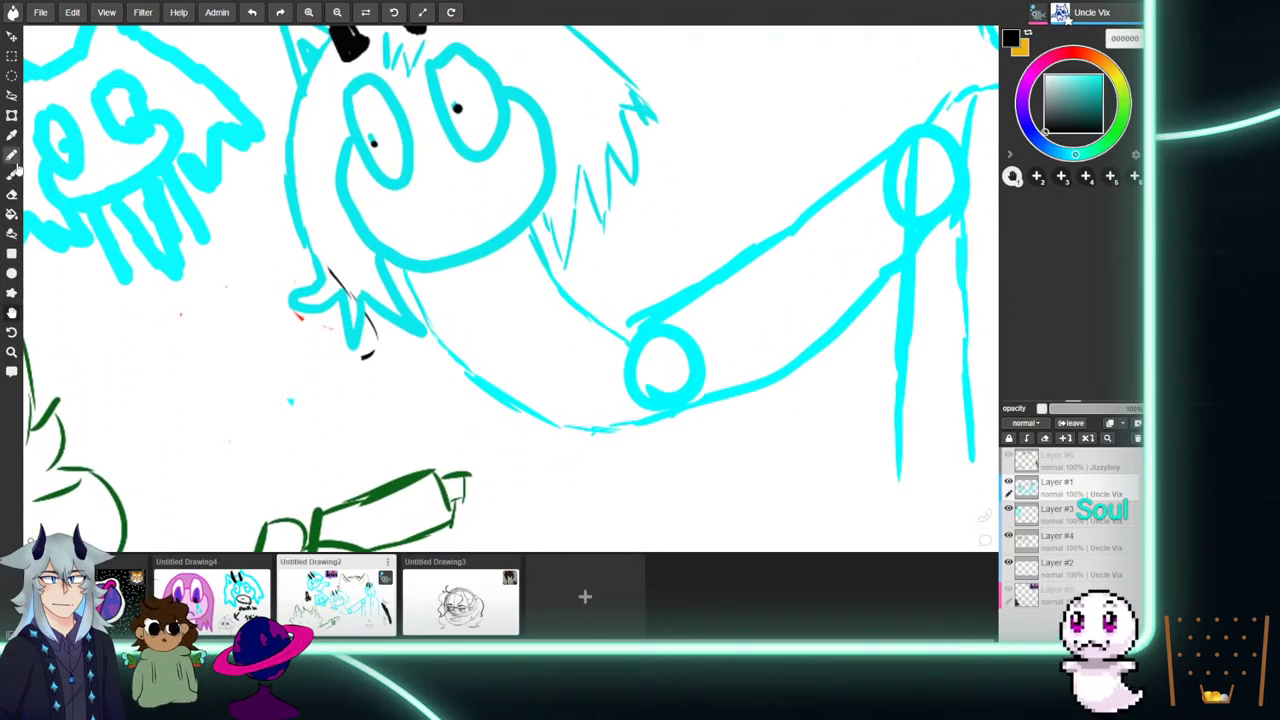
{"action": "left_click", "coordinate": [12, 174]}
{"action": "left_click_drag", "start_coordinate": [456, 319], "coordinate": [440, 347]}
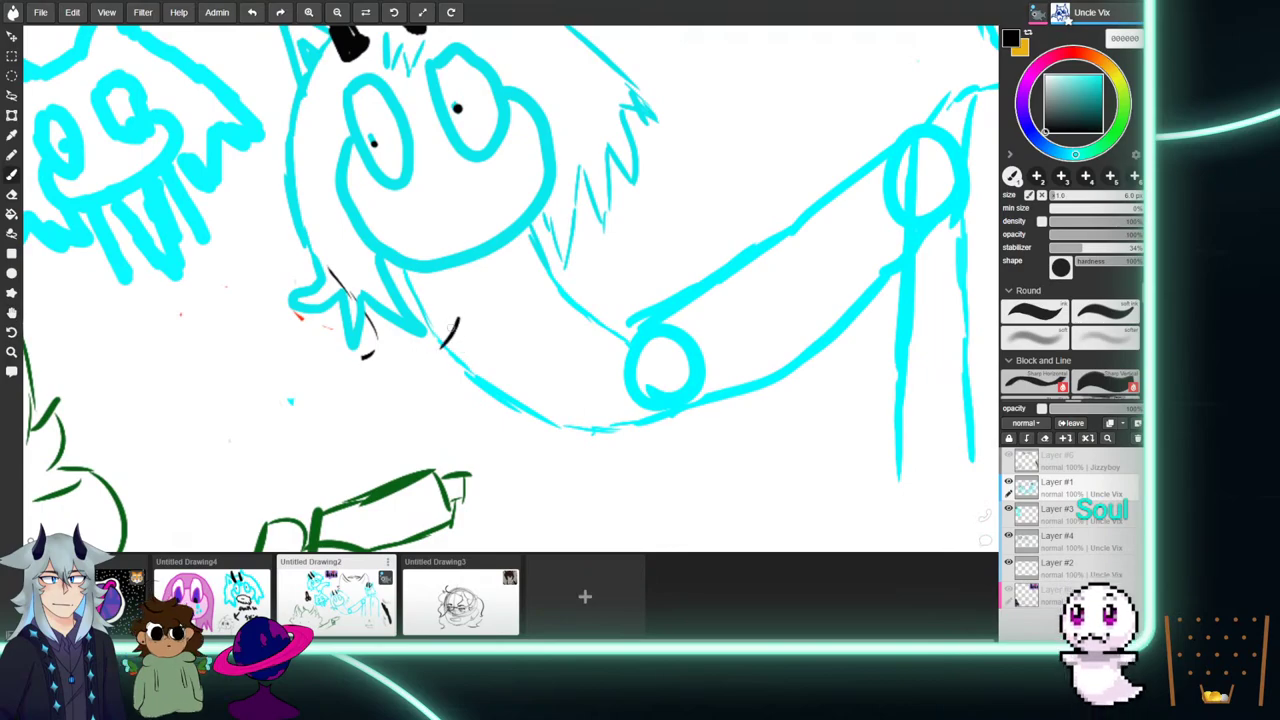
{"action": "left_click", "coordinate": [434, 332], "text": "alt"}
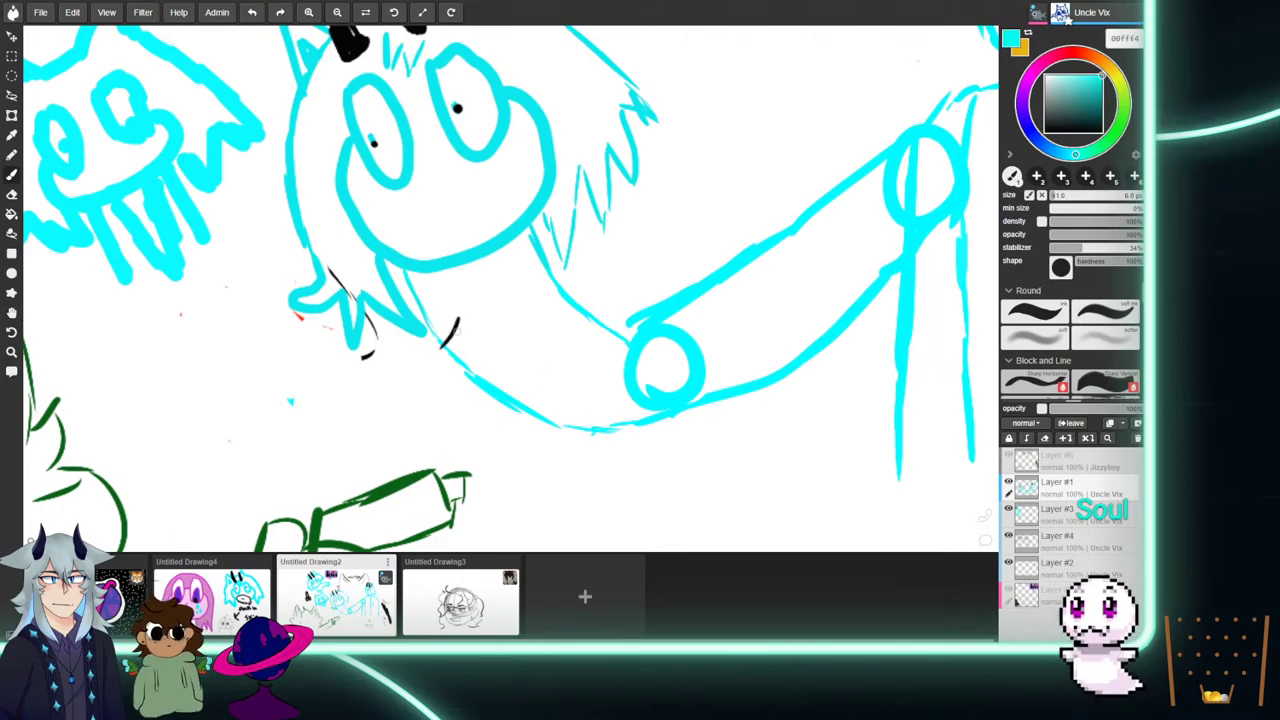
{"action": "mouse_move", "coordinate": [459, 319]}
{"action": "left_mouse_down"}
{"action": "mouse_move", "coordinate": [436, 353]}
{"action": "mouse_move", "coordinate": [396, 374]}
{"action": "left_mouse_up"}
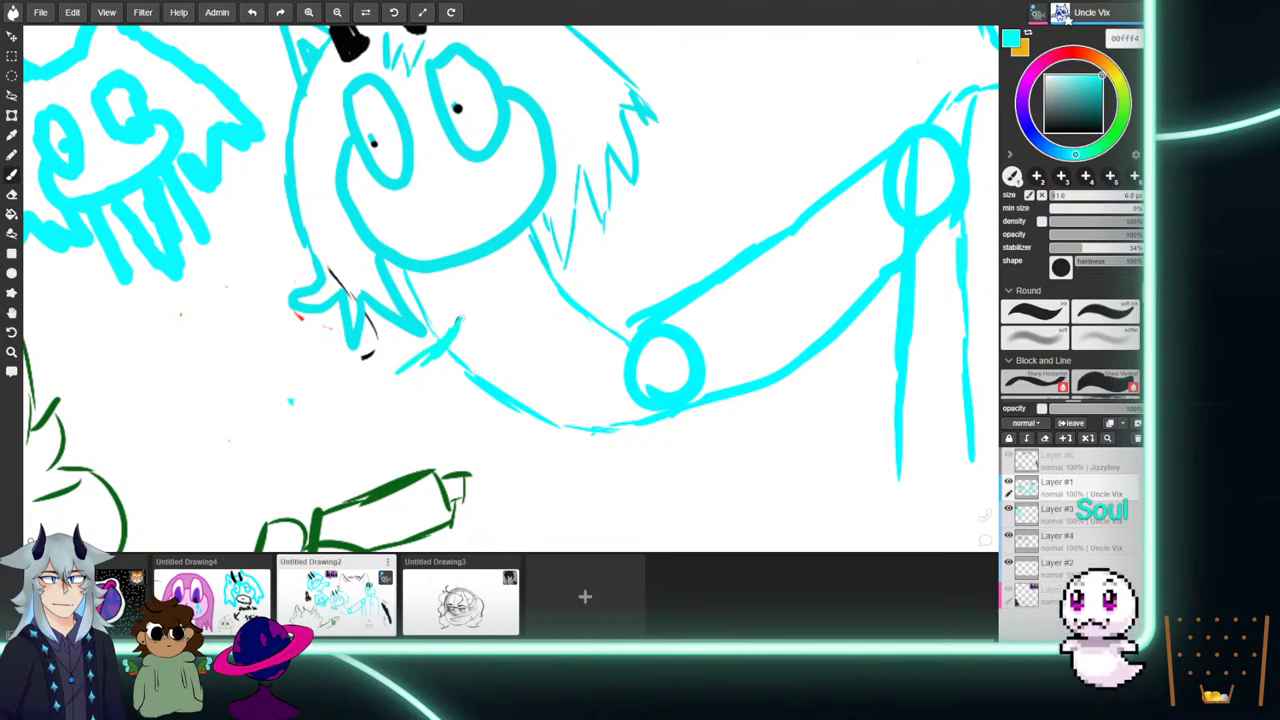
{"action": "mouse_move", "coordinate": [480, 339]}
{"action": "left_mouse_down"}
{"action": "mouse_move", "coordinate": [423, 412]}
{"action": "mouse_move", "coordinate": [389, 384]}
{"action": "mouse_move", "coordinate": [397, 423]}
{"action": "mouse_move", "coordinate": [370, 403]}
{"action": "left_mouse_up"}
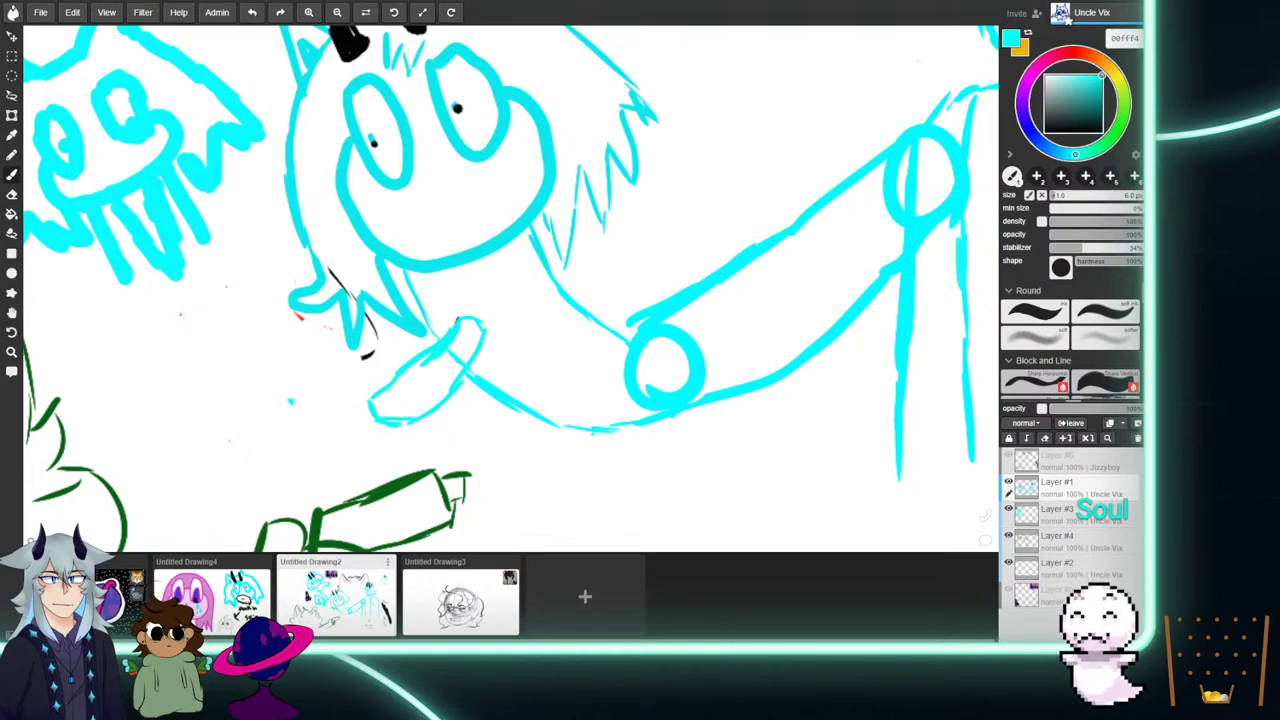
Clear the neck line inside the cyan arm and redraw its outline slightly larger.
{"action": "mouse_move", "coordinate": [445, 359]}
{"action": "left_mouse_down"}
{"action": "mouse_move", "coordinate": [441, 374]}
{"action": "mouse_move", "coordinate": [458, 345]}
{"action": "left_mouse_up"}
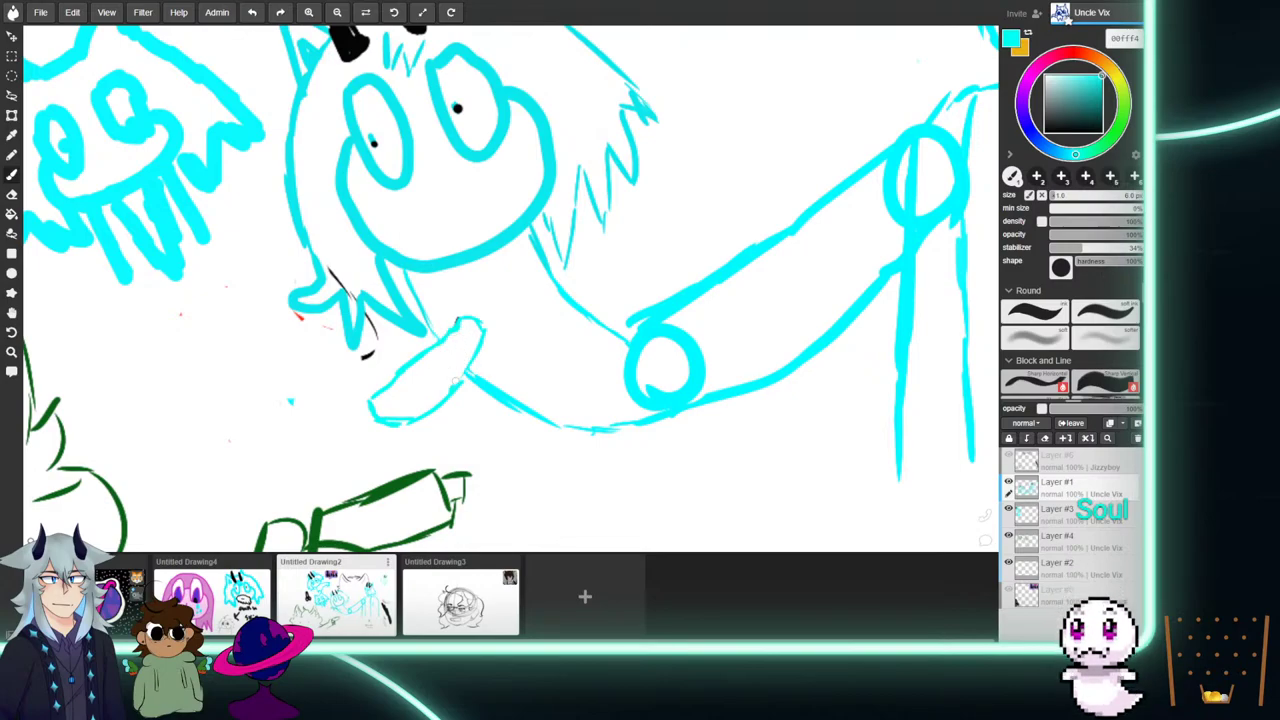
{"action": "left_click_drag", "start_coordinate": [383, 398], "coordinate": [428, 360]}
{"action": "left_click_drag", "start_coordinate": [481, 314], "coordinate": [449, 394]}
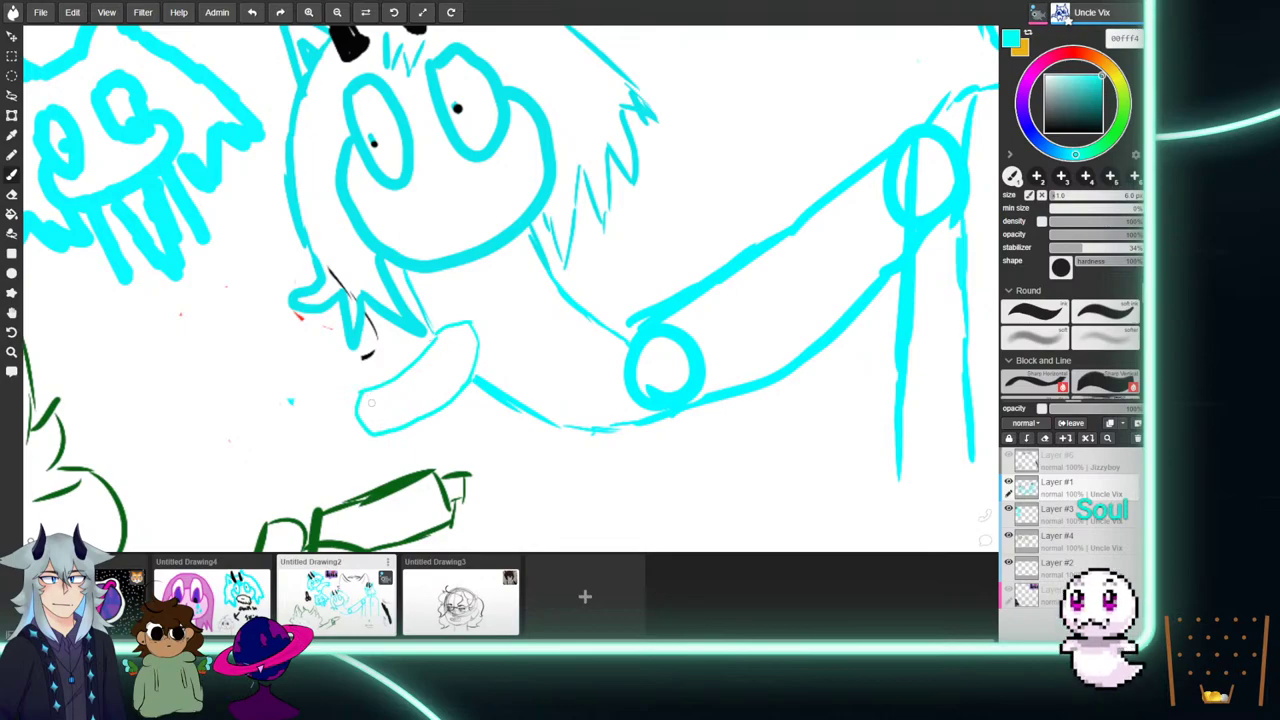
Draw a small black gun (000000) at the end of the cyan arm, with its barrel pointing left.
{"action": "left_click_drag", "start_coordinate": [1091, 125], "coordinate": [1102, 132]}
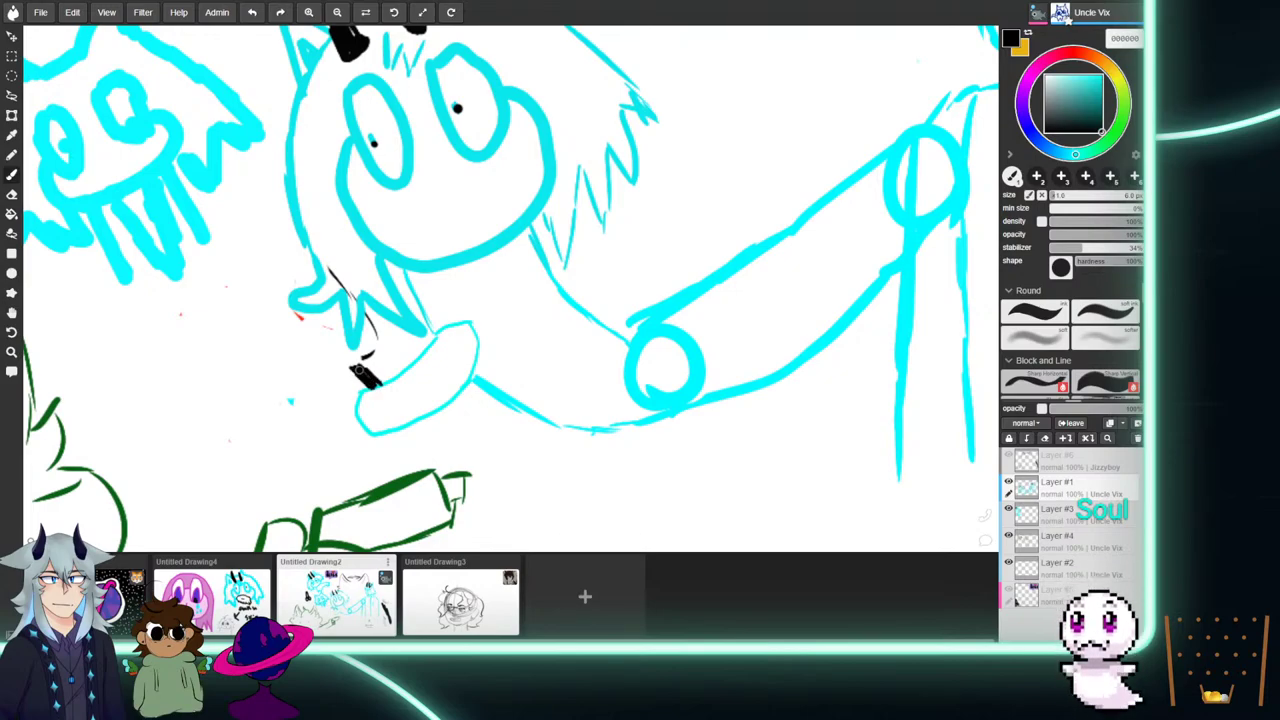
{"action": "mouse_move", "coordinate": [358, 376]}
{"action": "left_mouse_down"}
{"action": "mouse_move", "coordinate": [316, 396]}
{"action": "mouse_move", "coordinate": [355, 364]}
{"action": "mouse_move", "coordinate": [317, 392]}
{"action": "left_mouse_up"}
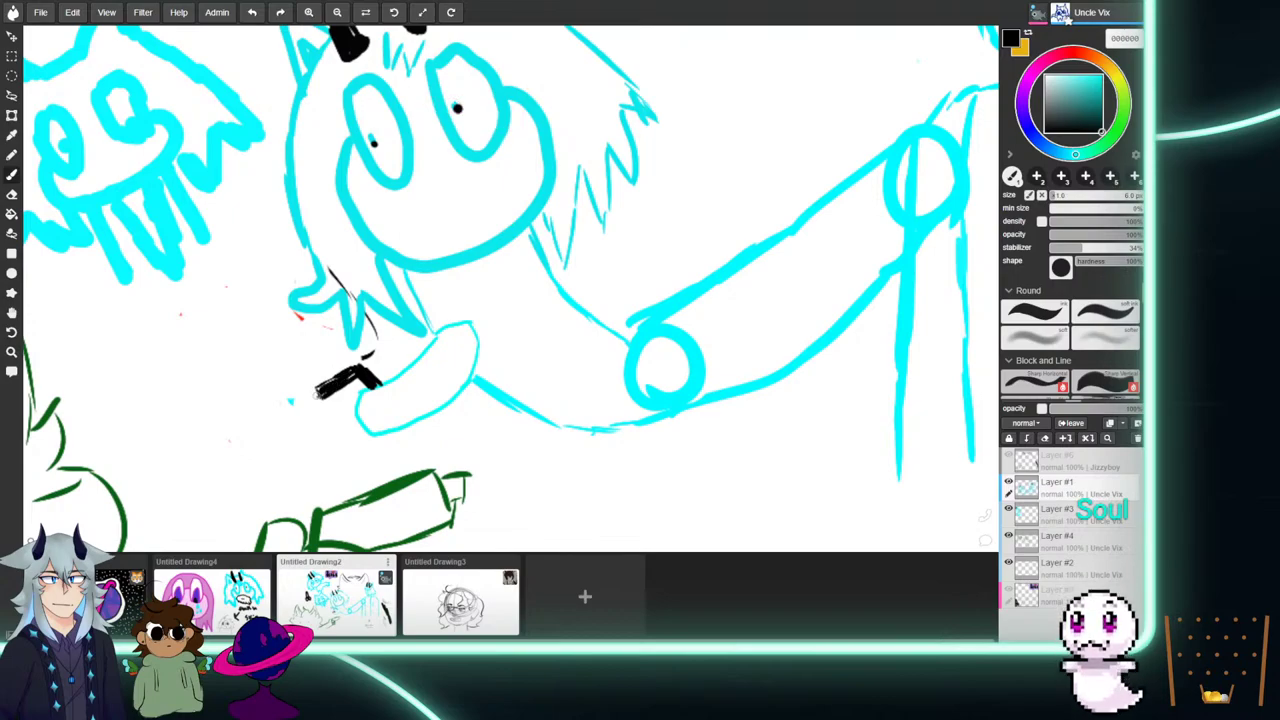
{"action": "left_click_drag", "start_coordinate": [323, 389], "coordinate": [318, 381]}
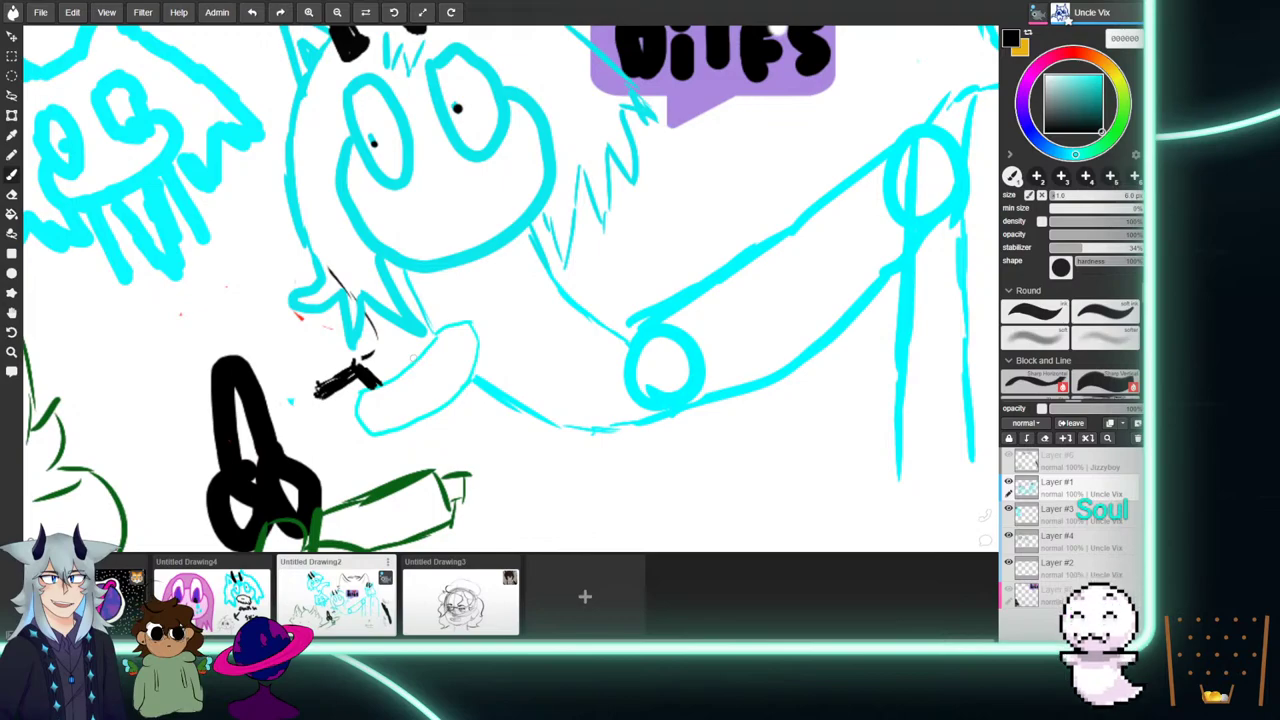
Look over the surrounding doodles, including the green gun hand and the purple speech bubble.
{"action": "left_click", "coordinate": [13, 311]}
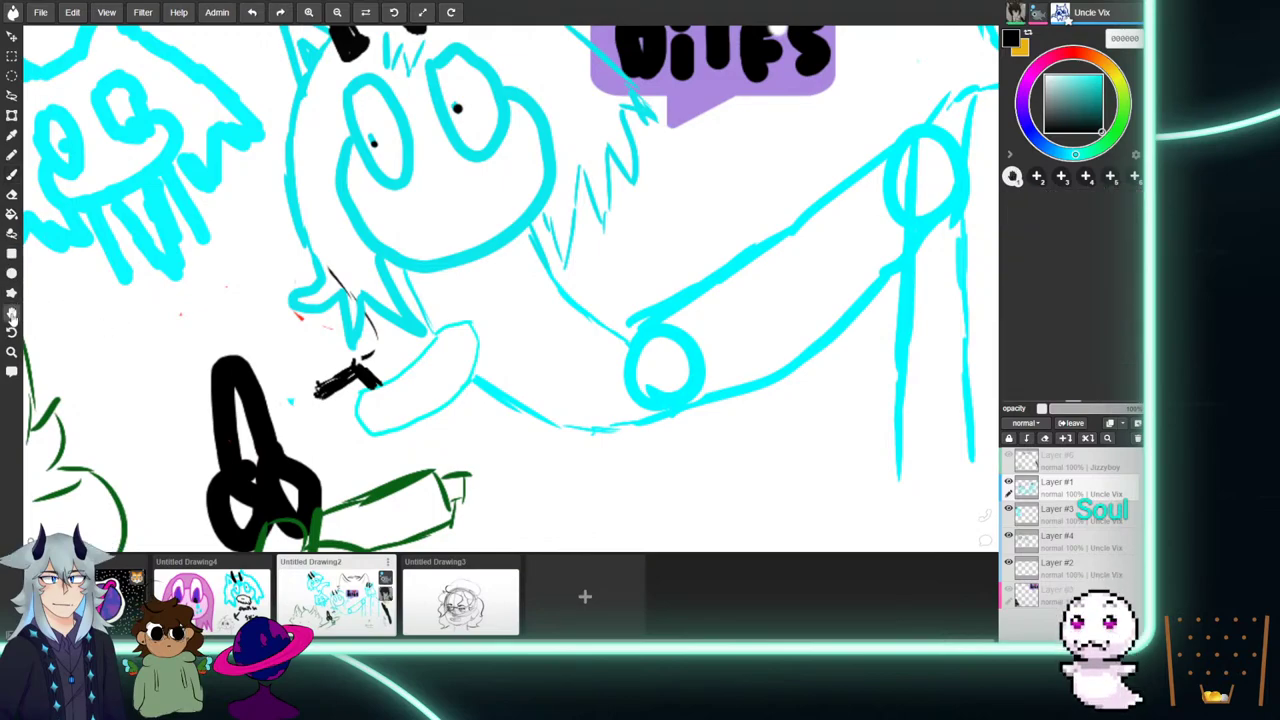
{"action": "left_click_drag", "start_coordinate": [306, 332], "coordinate": [371, 122]}
{"action": "left_click_drag", "start_coordinate": [428, 516], "coordinate": [476, 549]}
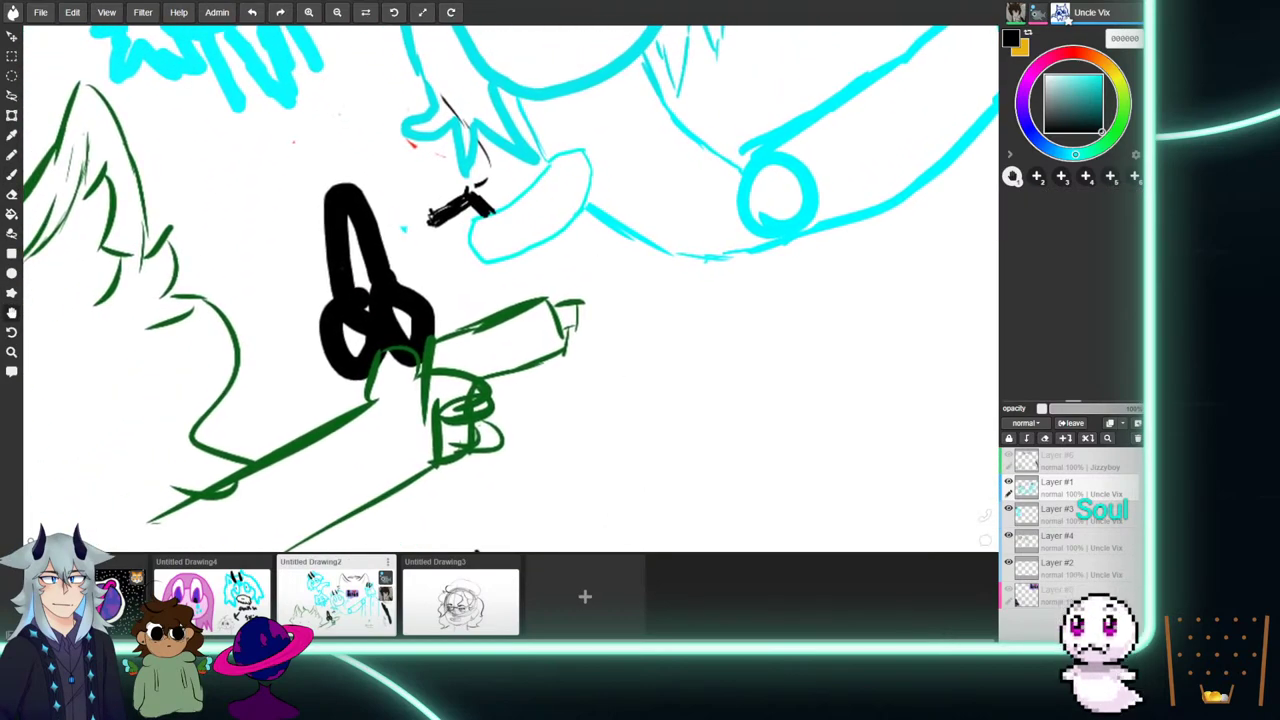
{"action": "mouse_move", "coordinate": [717, 176]}
{"action": "left_mouse_down"}
{"action": "mouse_move", "coordinate": [888, 362]}
{"action": "mouse_move", "coordinate": [683, 632]}
{"action": "left_mouse_up"}
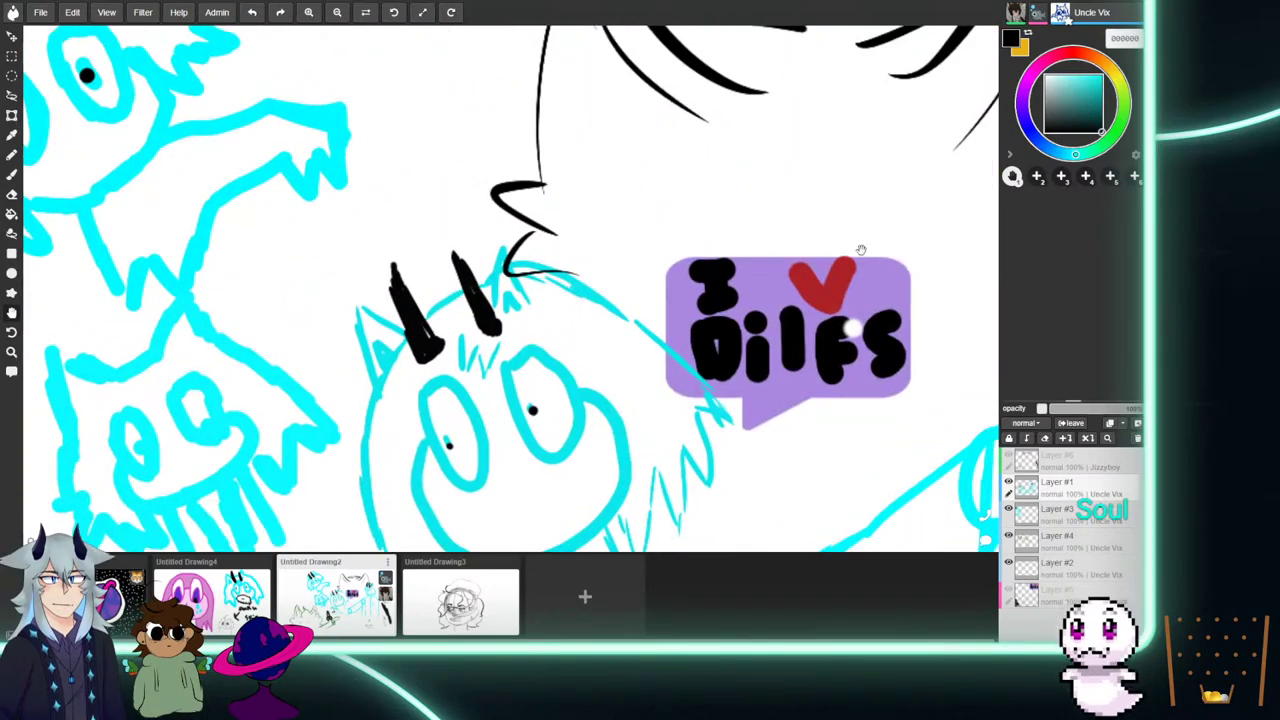
{"action": "left_click_drag", "start_coordinate": [876, 236], "coordinate": [694, 379]}
{"action": "mouse_move", "coordinate": [753, 456]}
{"action": "left_mouse_down"}
{"action": "mouse_move", "coordinate": [771, 273]}
{"action": "mouse_move", "coordinate": [814, 167]}
{"action": "mouse_move", "coordinate": [842, 165]}
{"action": "mouse_move", "coordinate": [917, 268]}
{"action": "left_mouse_up"}
{"action": "left_click_drag", "start_coordinate": [806, 196], "coordinate": [925, 361]}
{"action": "left_click_drag", "start_coordinate": [848, 234], "coordinate": [717, 154]}
{"action": "mouse_move", "coordinate": [862, 400]}
{"action": "left_mouse_down"}
{"action": "mouse_move", "coordinate": [945, 286]}
{"action": "mouse_move", "coordinate": [822, 157]}
{"action": "left_mouse_up"}
{"action": "mouse_move", "coordinate": [742, 337]}
{"action": "left_mouse_down"}
{"action": "mouse_move", "coordinate": [770, 323]}
{"action": "mouse_move", "coordinate": [841, 180]}
{"action": "left_mouse_up"}
{"action": "left_click_drag", "start_coordinate": [829, 356], "coordinate": [917, 309]}
{"action": "left_click_drag", "start_coordinate": [740, 396], "coordinate": [692, 415]}
{"action": "left_click_drag", "start_coordinate": [834, 141], "coordinate": [740, 512]}
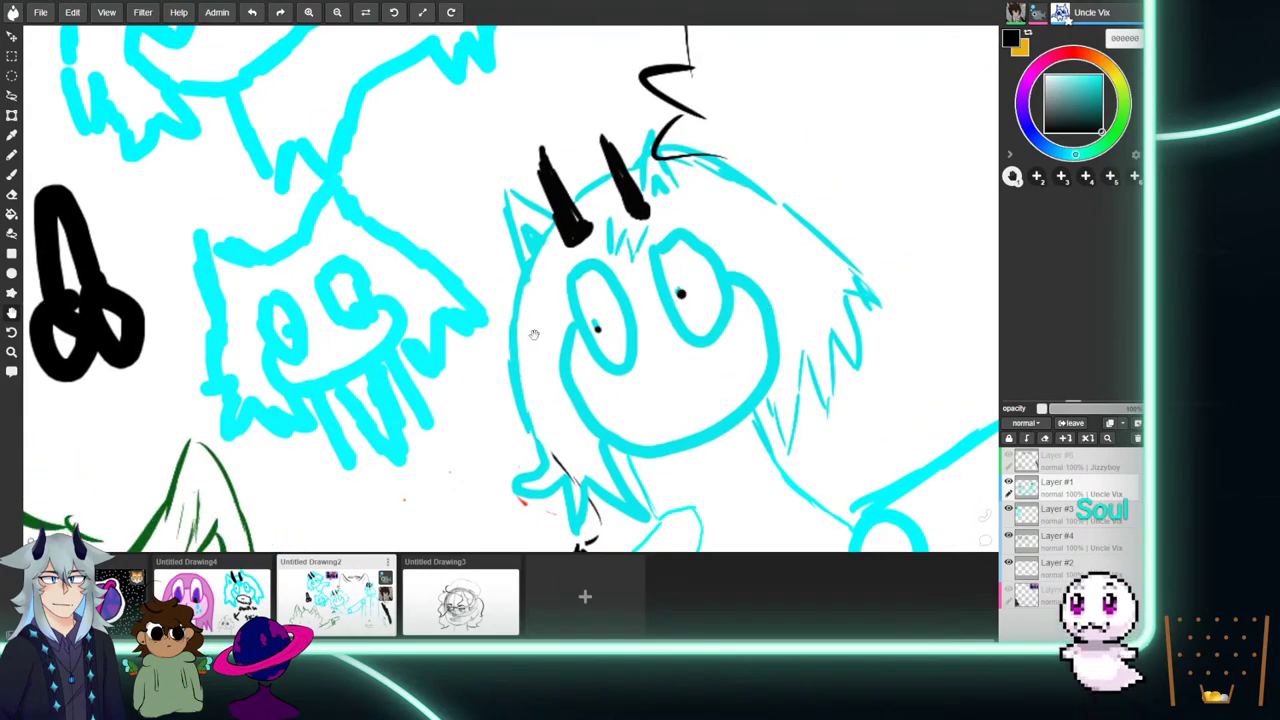
Redraw the large smiling head's pupils as bigger black spots (000000) and add small pupils to the smaller face beside it.
{"action": "left_click", "coordinate": [12, 175]}
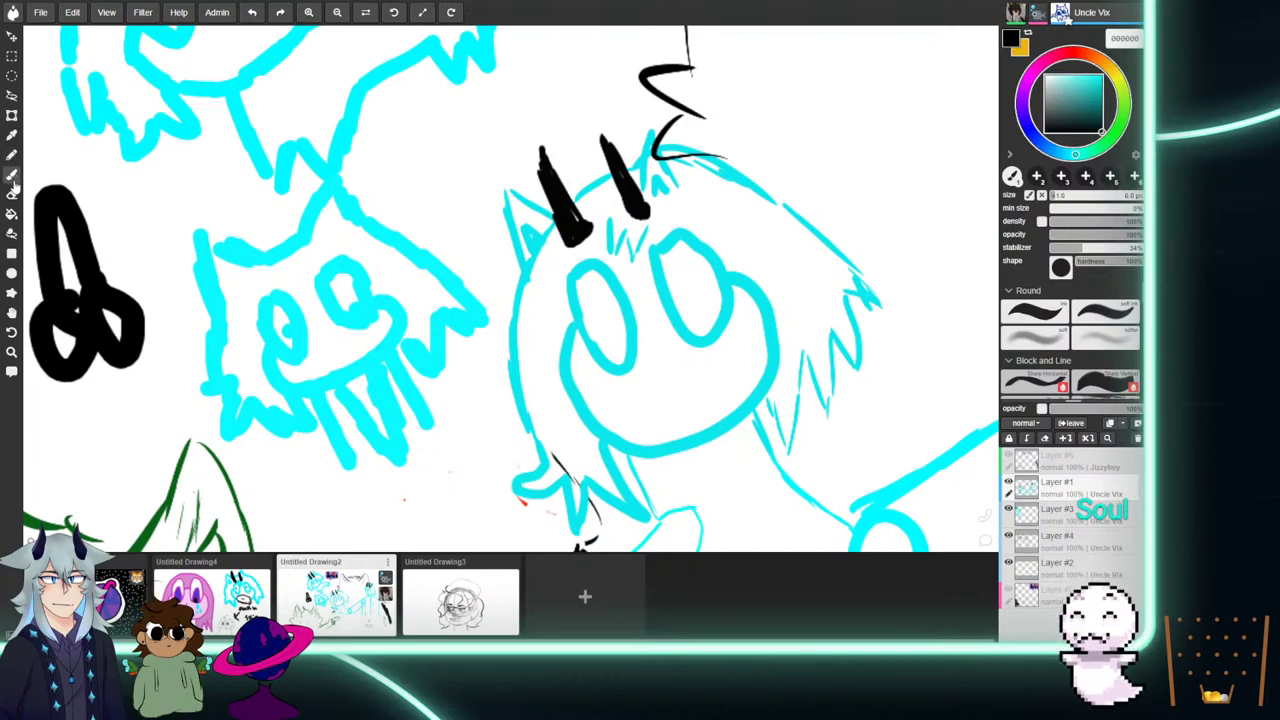
{"action": "left_click_drag", "start_coordinate": [1066, 112], "coordinate": [1045, 132]}
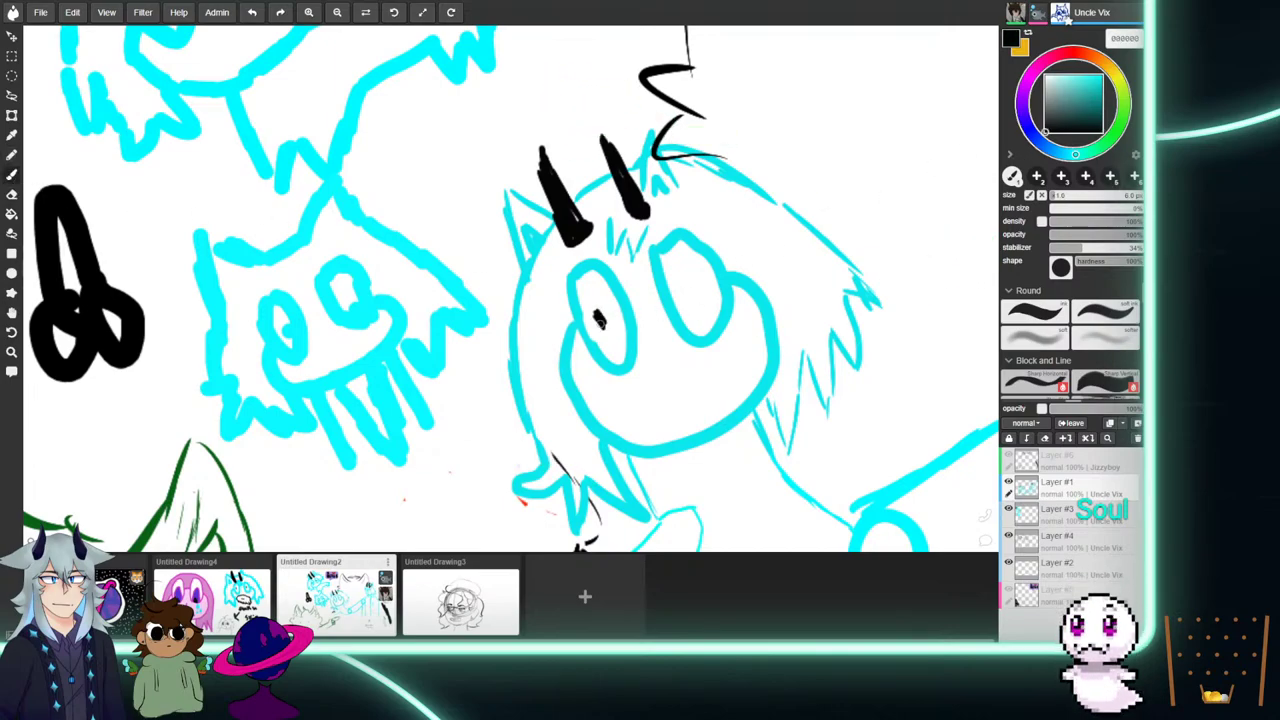
{"action": "left_click_drag", "start_coordinate": [690, 286], "coordinate": [685, 292]}
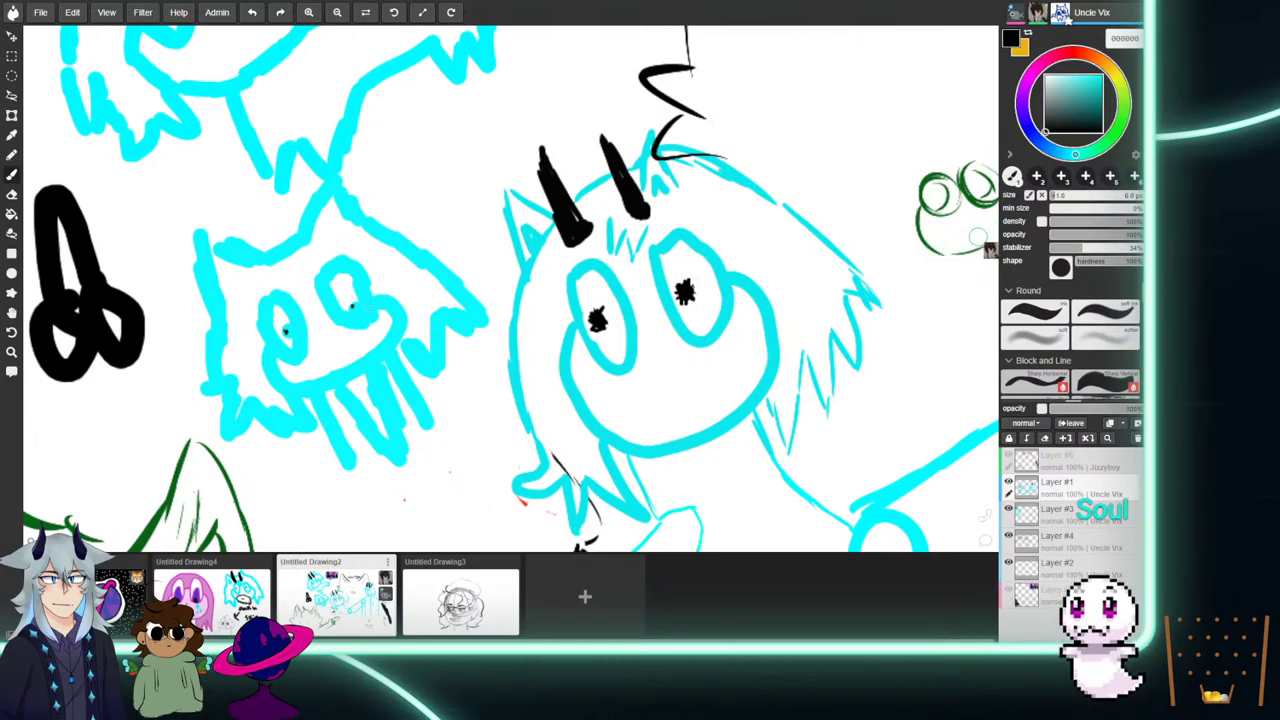
{"action": "left_click", "coordinate": [11, 293]}
{"action": "left_click", "coordinate": [11, 313]}
{"action": "left_click_drag", "start_coordinate": [157, 337], "coordinate": [261, 139]}
{"action": "mouse_move", "coordinate": [510, 380]}
{"action": "left_mouse_down"}
{"action": "mouse_move", "coordinate": [552, 335]}
{"action": "mouse_move", "coordinate": [579, 206]}
{"action": "left_mouse_up"}
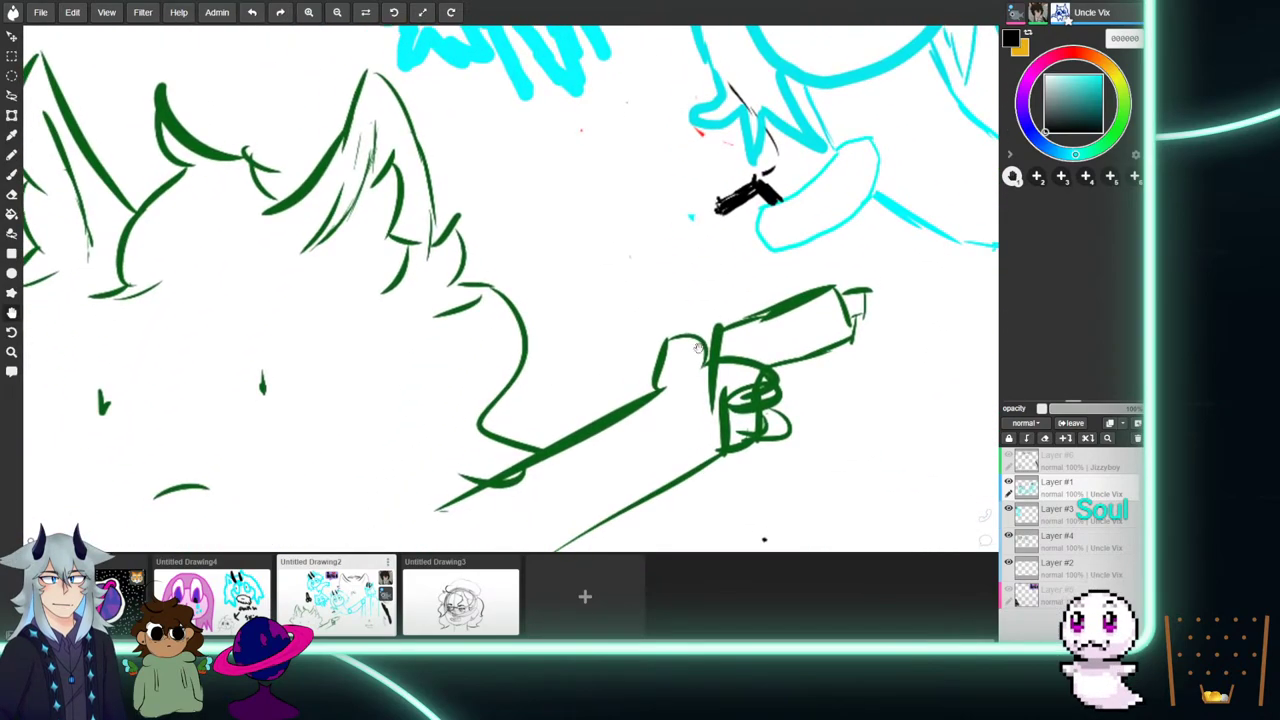
Open the starry ringed-planet drawing and place seven filled white stars (ffffff) of varying proportions in the black gap beside the purple tail.
{"action": "left_click", "coordinate": [119, 596]}
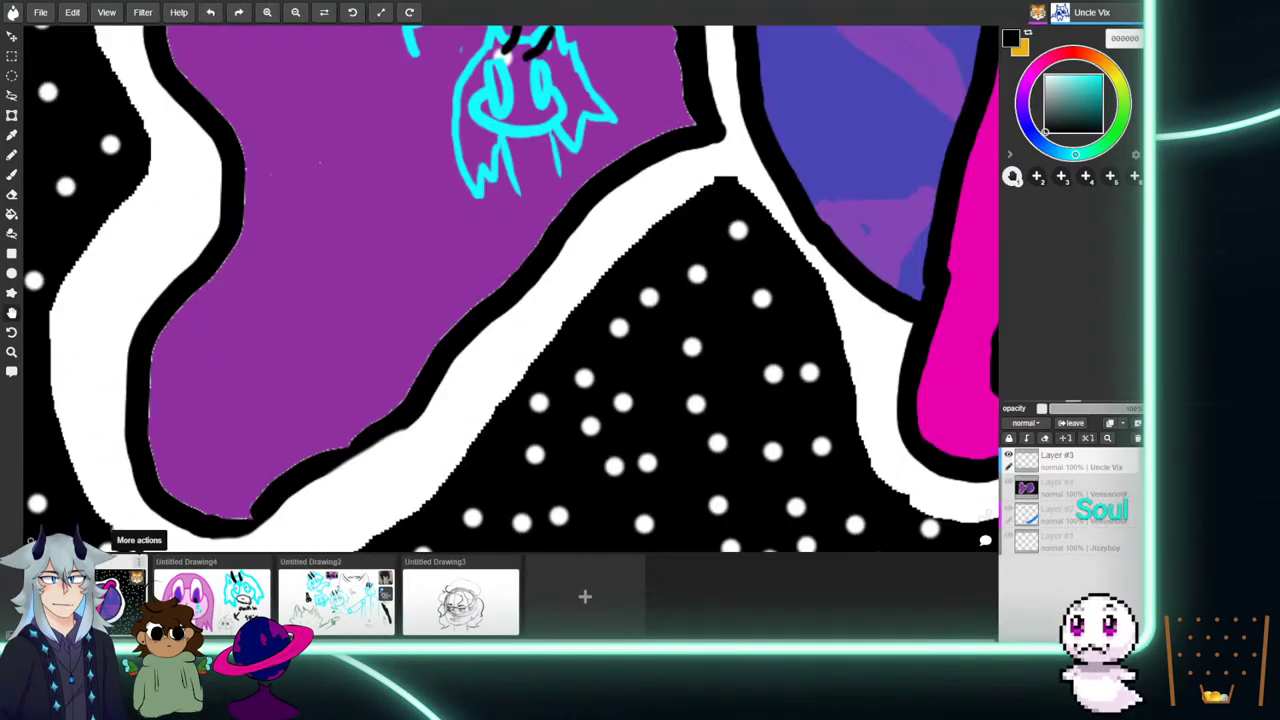
{"action": "left_click", "coordinate": [12, 292]}
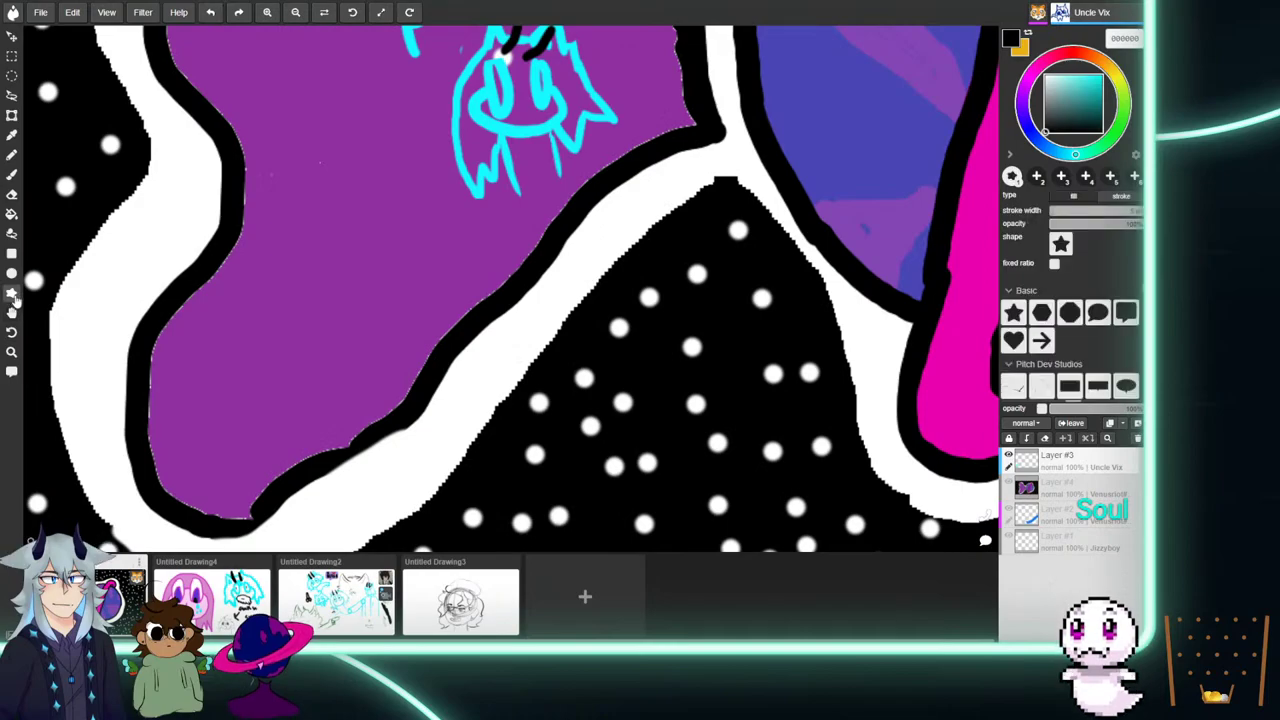
{"action": "left_click_drag", "start_coordinate": [140, 260], "coordinate": [183, 226]}
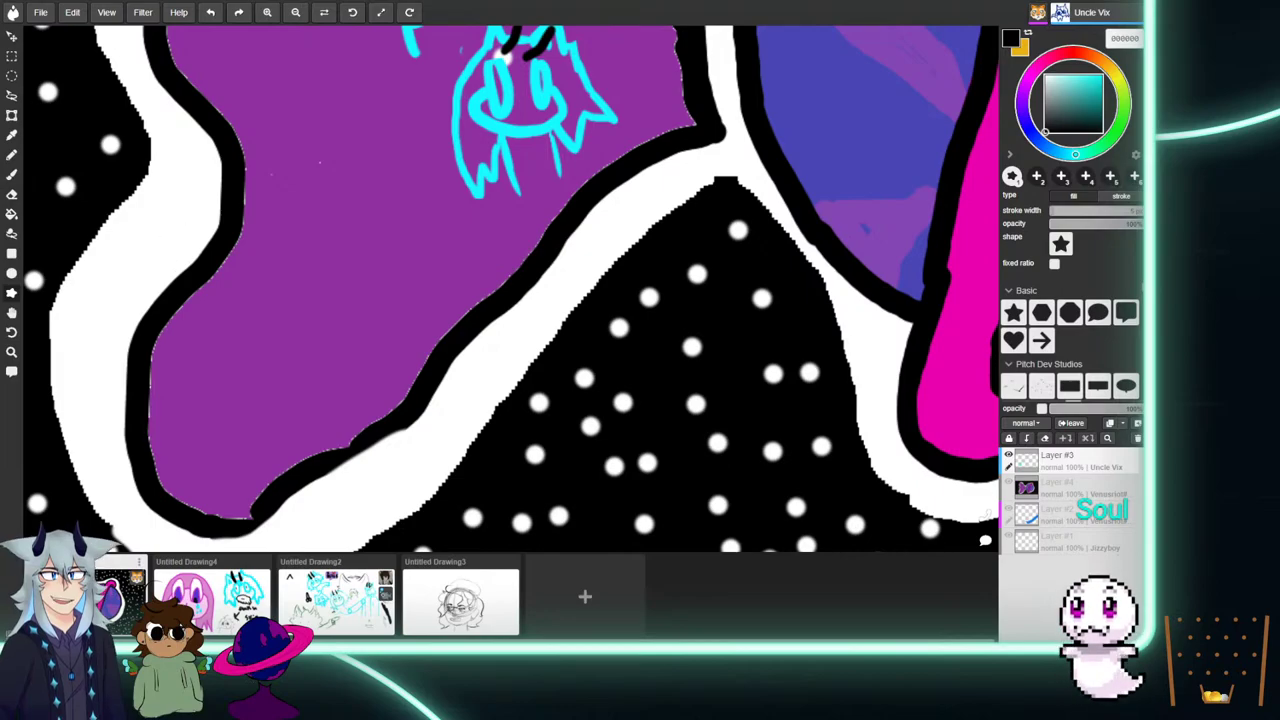
{"action": "left_click", "coordinate": [1045, 75]}
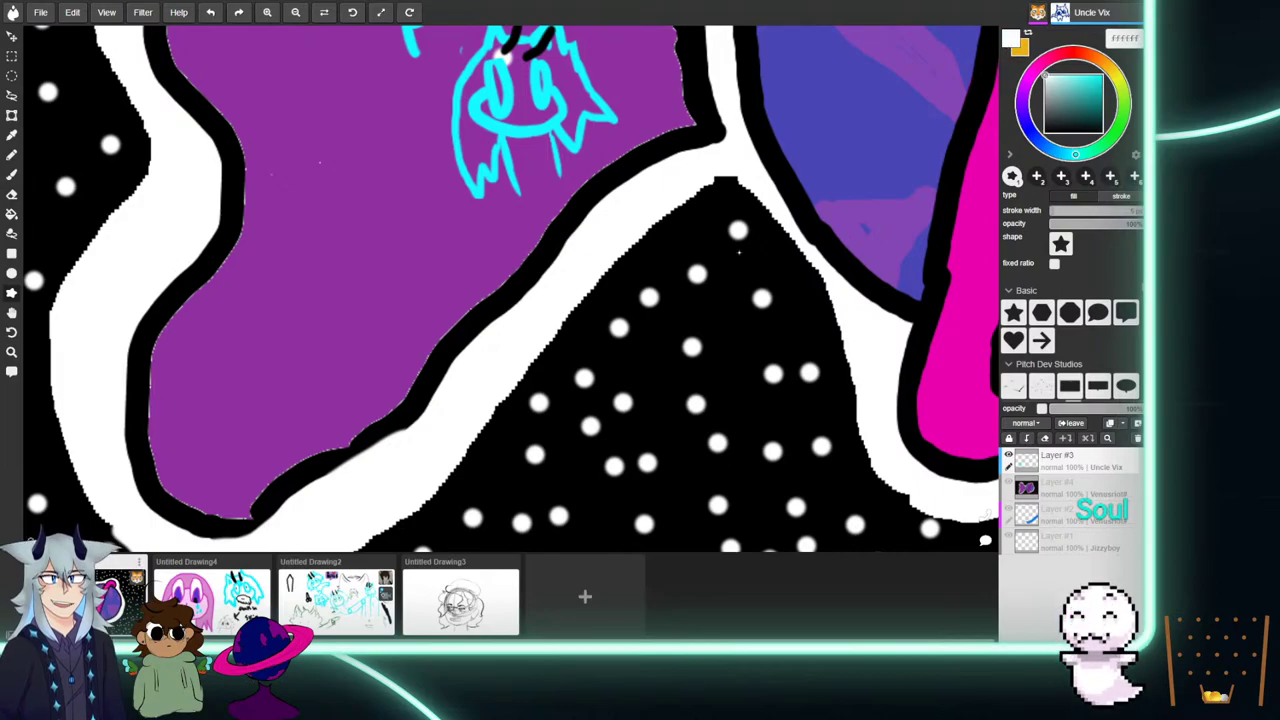
{"action": "left_click_drag", "start_coordinate": [692, 282], "coordinate": [714, 258]}
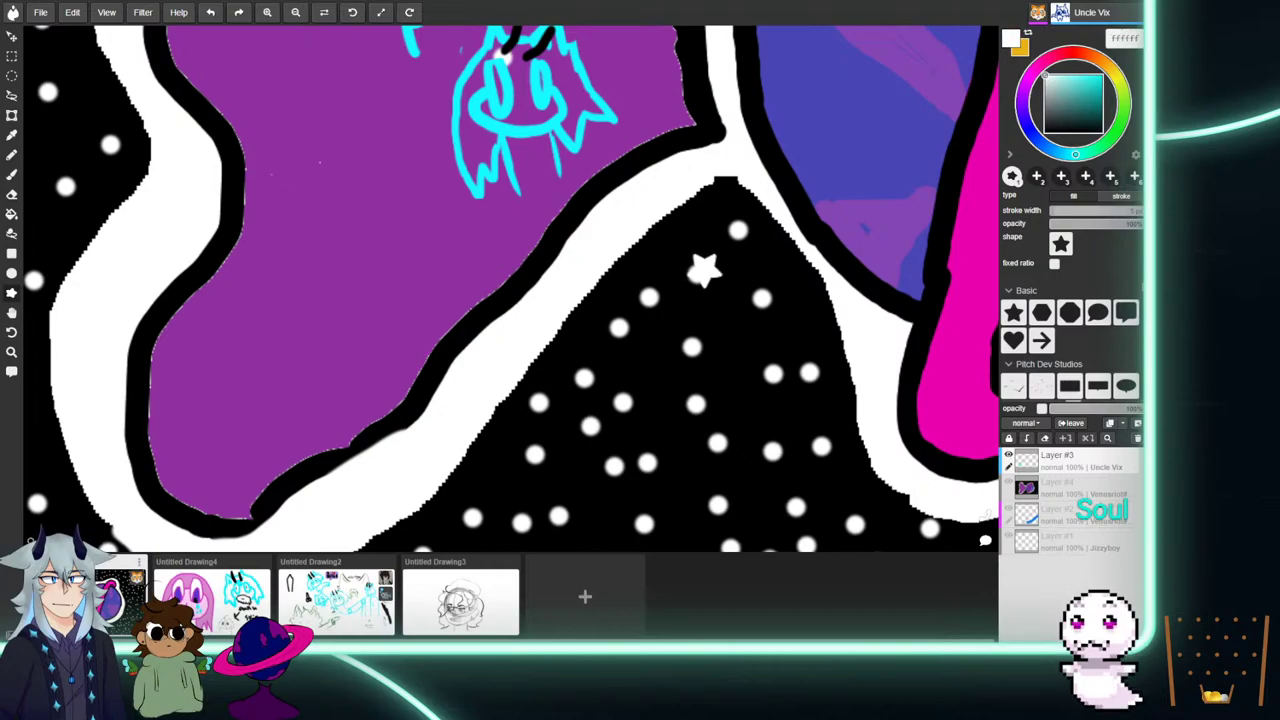
{"action": "left_click_drag", "start_coordinate": [670, 370], "coordinate": [786, 266]}
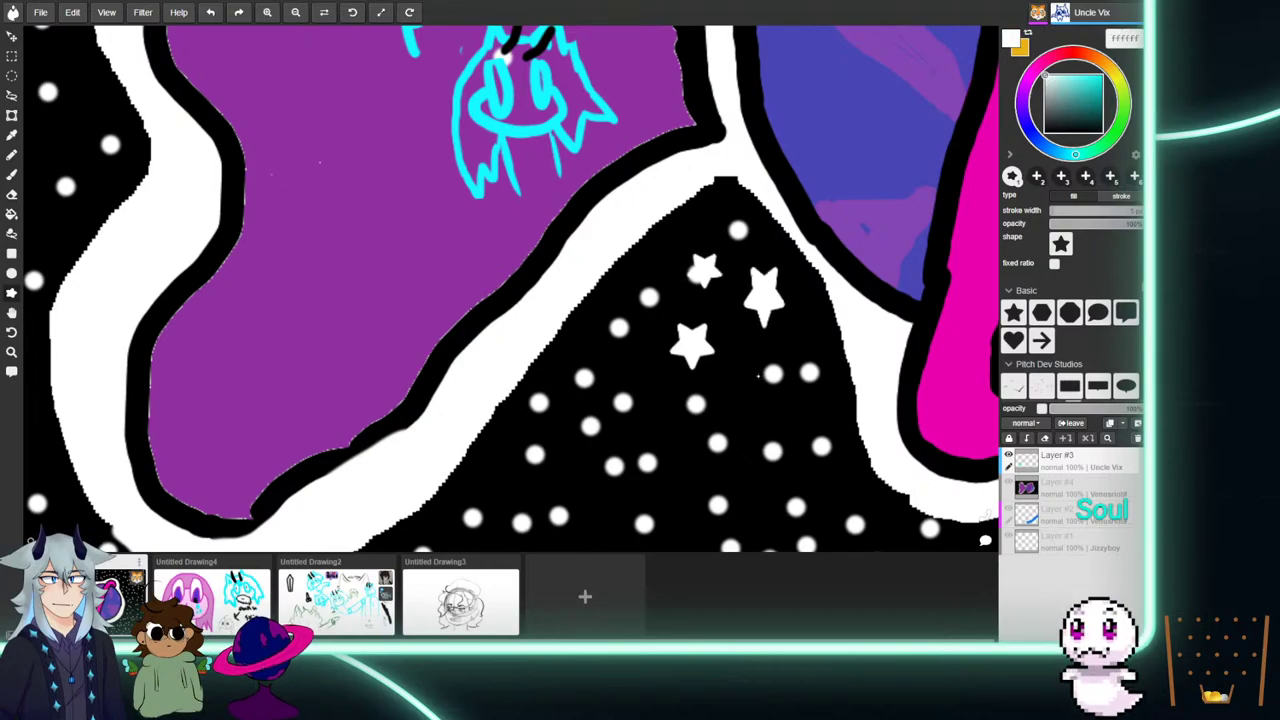
{"action": "left_click_drag", "start_coordinate": [765, 374], "coordinate": [818, 424]}
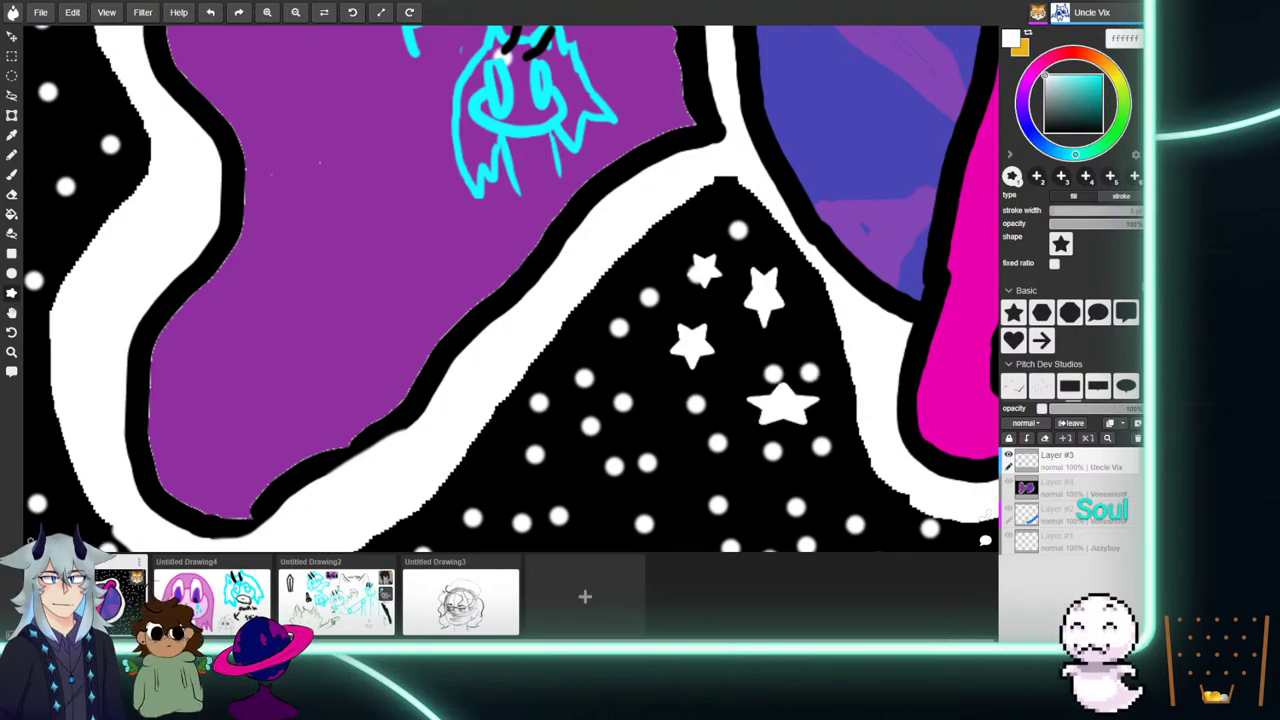
{"action": "left_click_drag", "start_coordinate": [684, 380], "coordinate": [712, 426]}
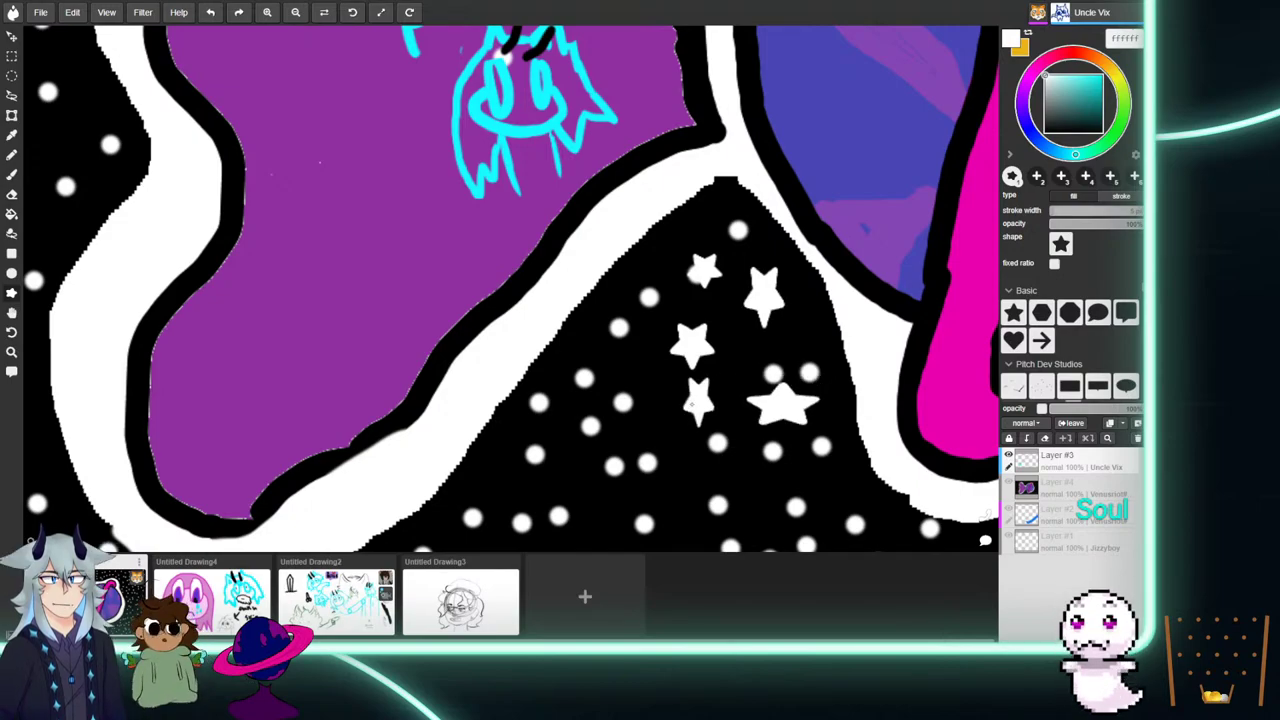
{"action": "left_click_drag", "start_coordinate": [645, 465], "coordinate": [664, 430]}
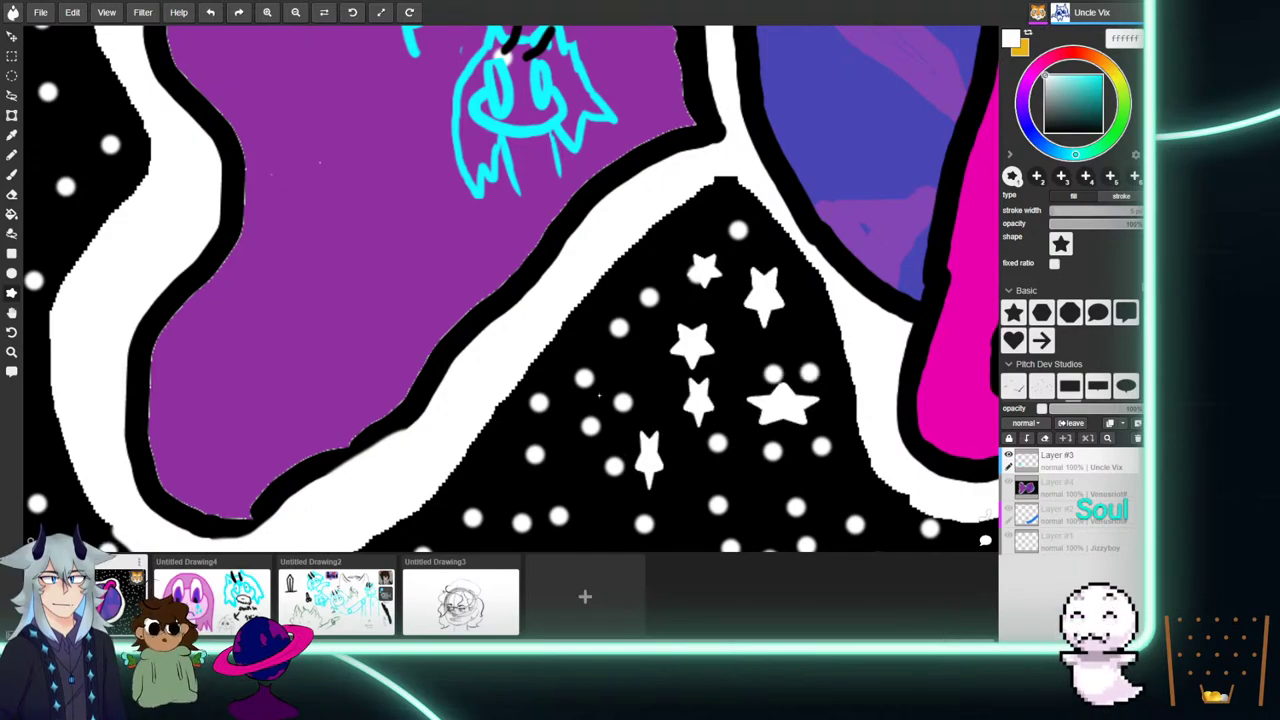
{"action": "left_click_drag", "start_coordinate": [606, 394], "coordinate": [650, 422]}
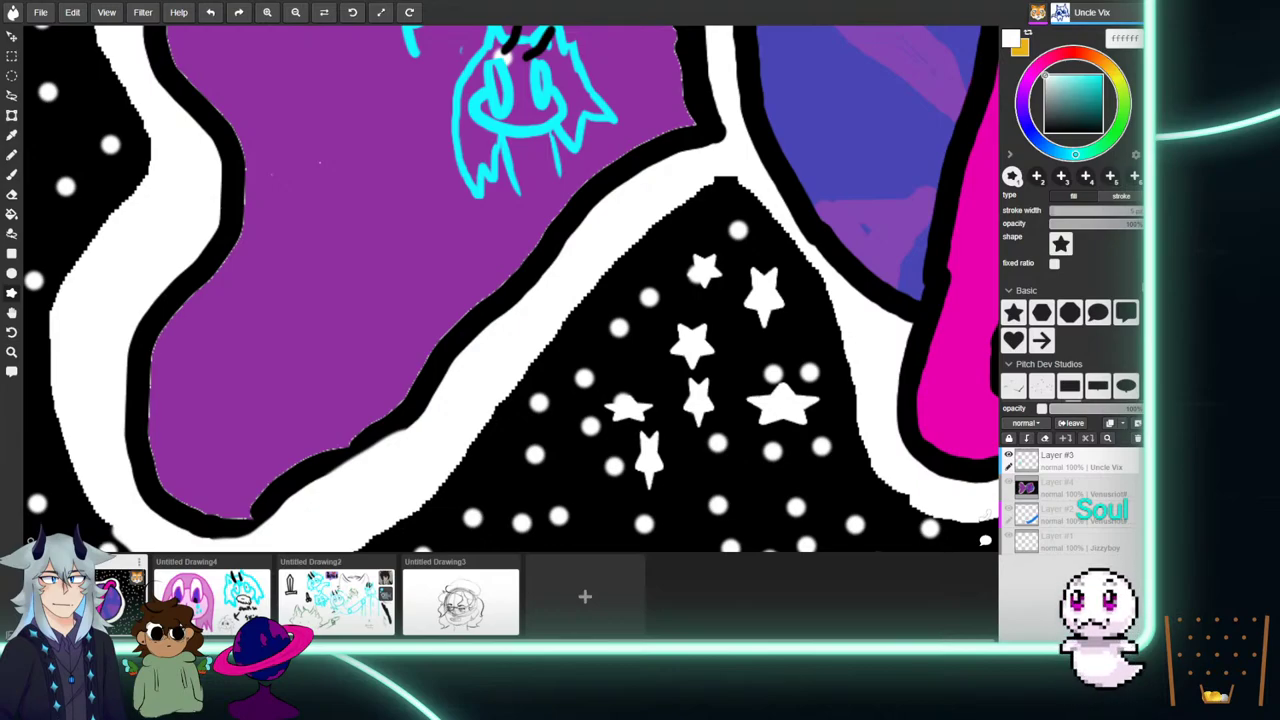
Erase the white star shapes from the black gap and return to Untitled Drawing2.
{"action": "mouse_move", "coordinate": [700, 296]}
{"action": "left_mouse_down"}
{"action": "mouse_move", "coordinate": [709, 277]}
{"action": "mouse_move", "coordinate": [695, 405]}
{"action": "mouse_move", "coordinate": [717, 306]}
{"action": "mouse_move", "coordinate": [745, 310]}
{"action": "left_mouse_up"}
{"action": "left_click_drag", "start_coordinate": [780, 398], "coordinate": [786, 403]}
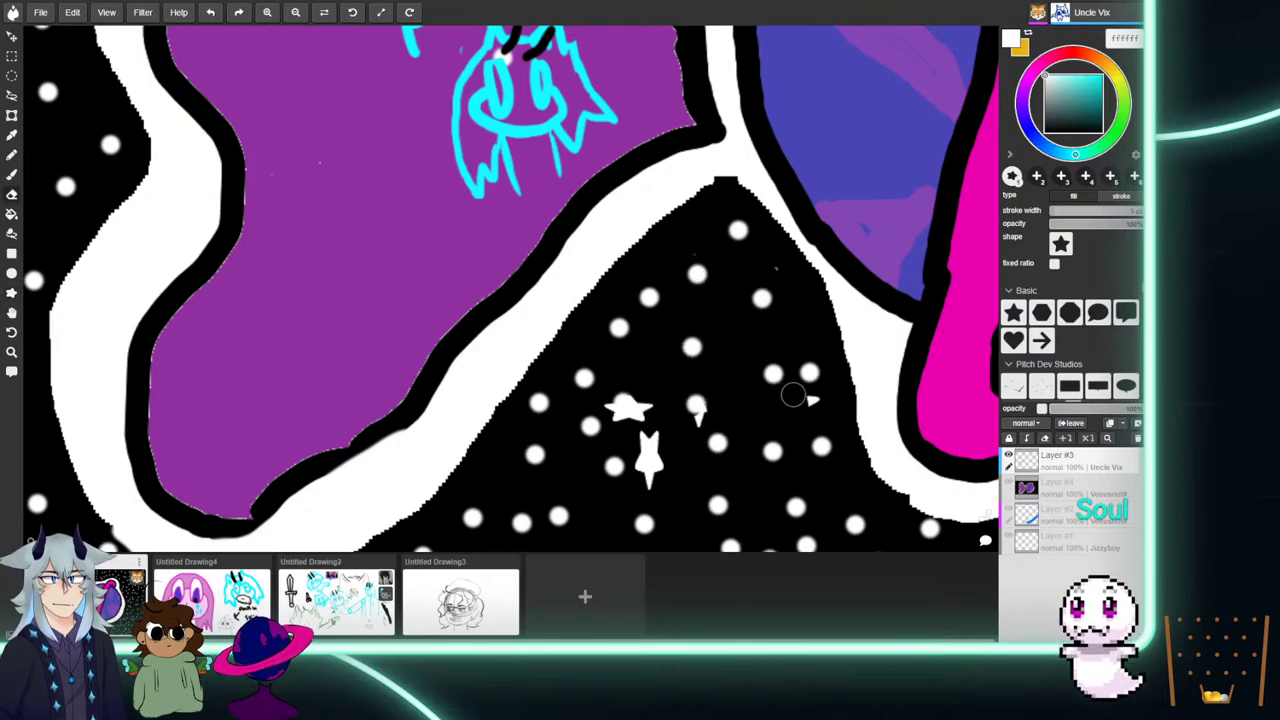
{"action": "mouse_move", "coordinate": [648, 455]}
{"action": "left_mouse_down"}
{"action": "mouse_move", "coordinate": [609, 417]}
{"action": "mouse_move", "coordinate": [622, 408]}
{"action": "left_mouse_up"}
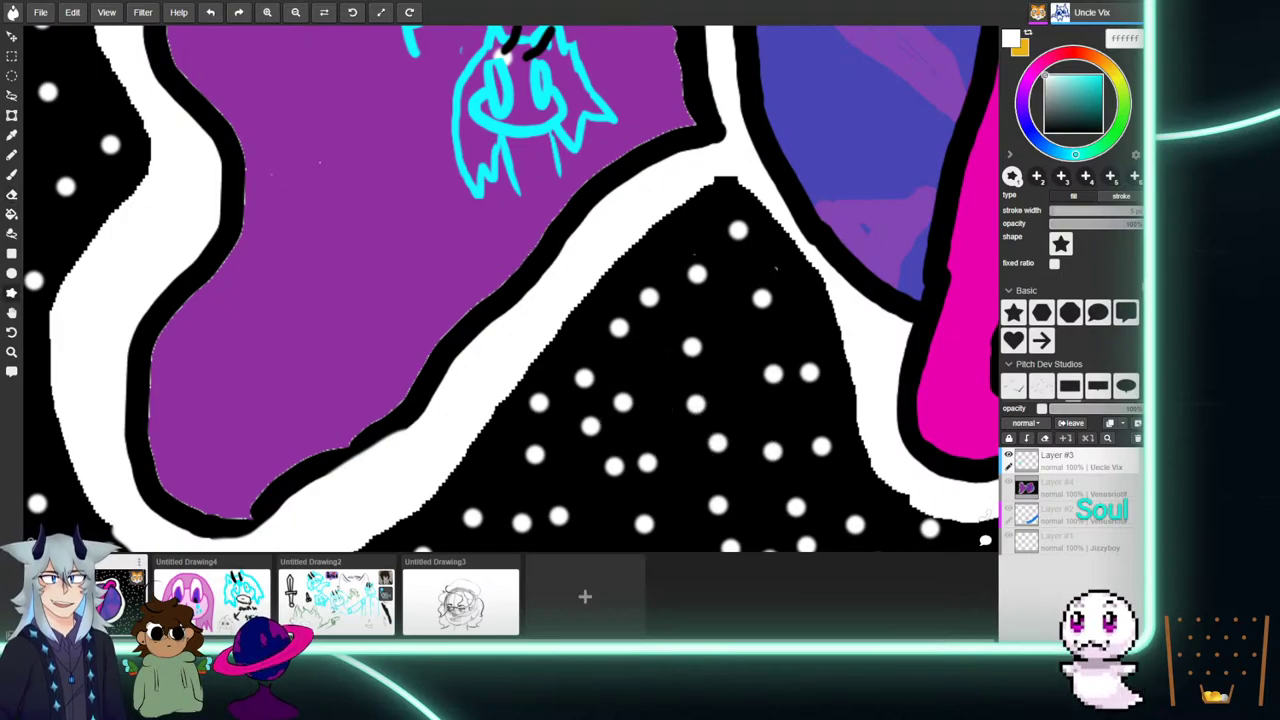
{"action": "left_click", "coordinate": [339, 598]}
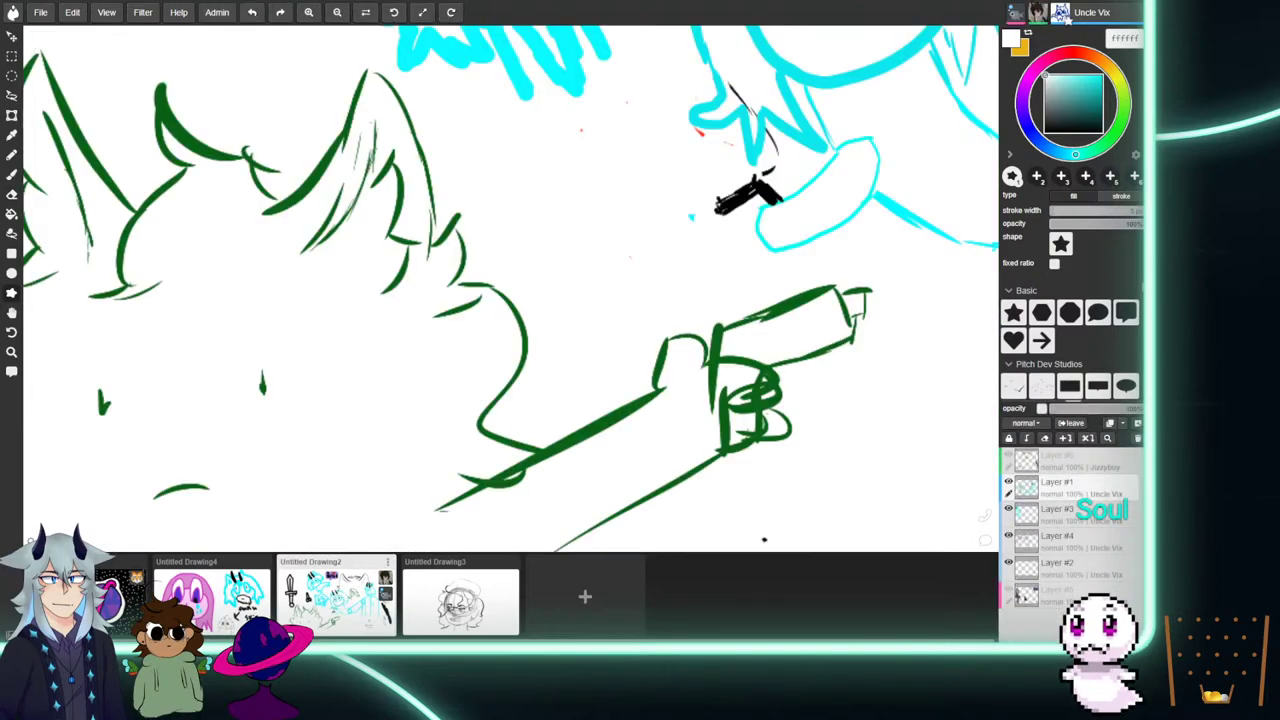
Check the portrait sketch in Untitled Drawing3, then look over the whole doodle board in Untitled Drawing2.
{"action": "left_click", "coordinate": [458, 625]}
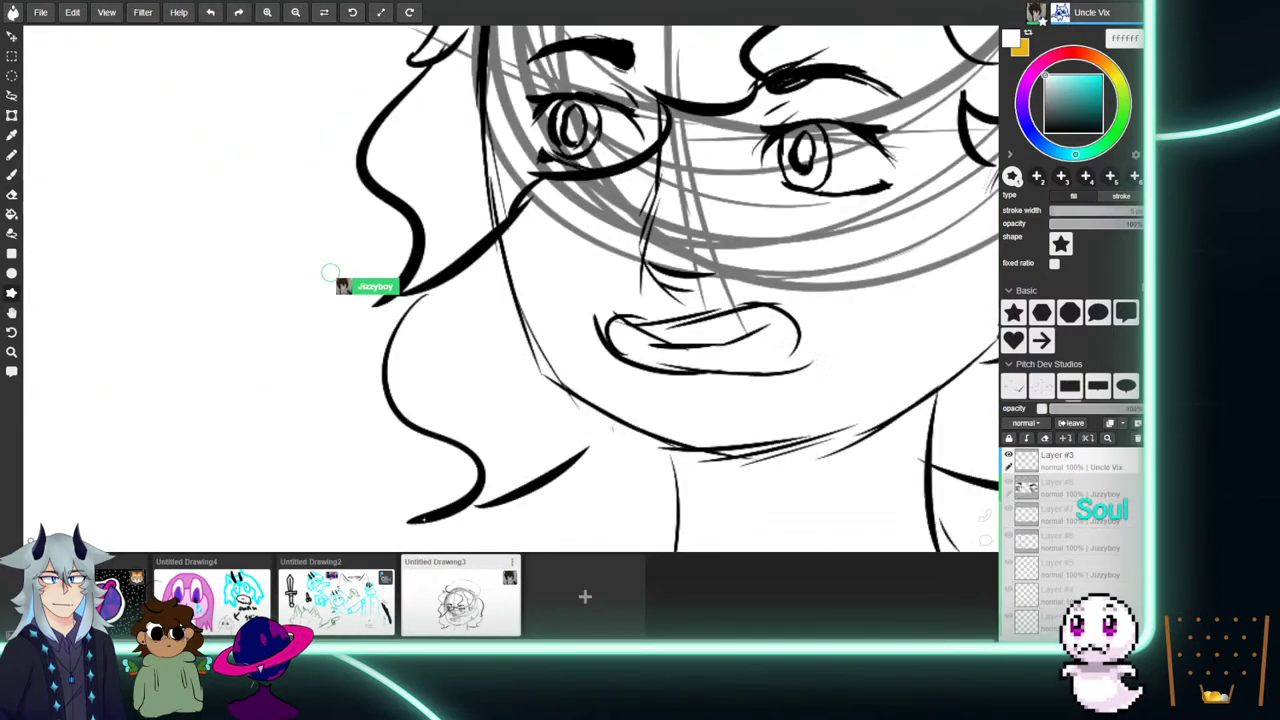
{"action": "left_click", "coordinate": [349, 608]}
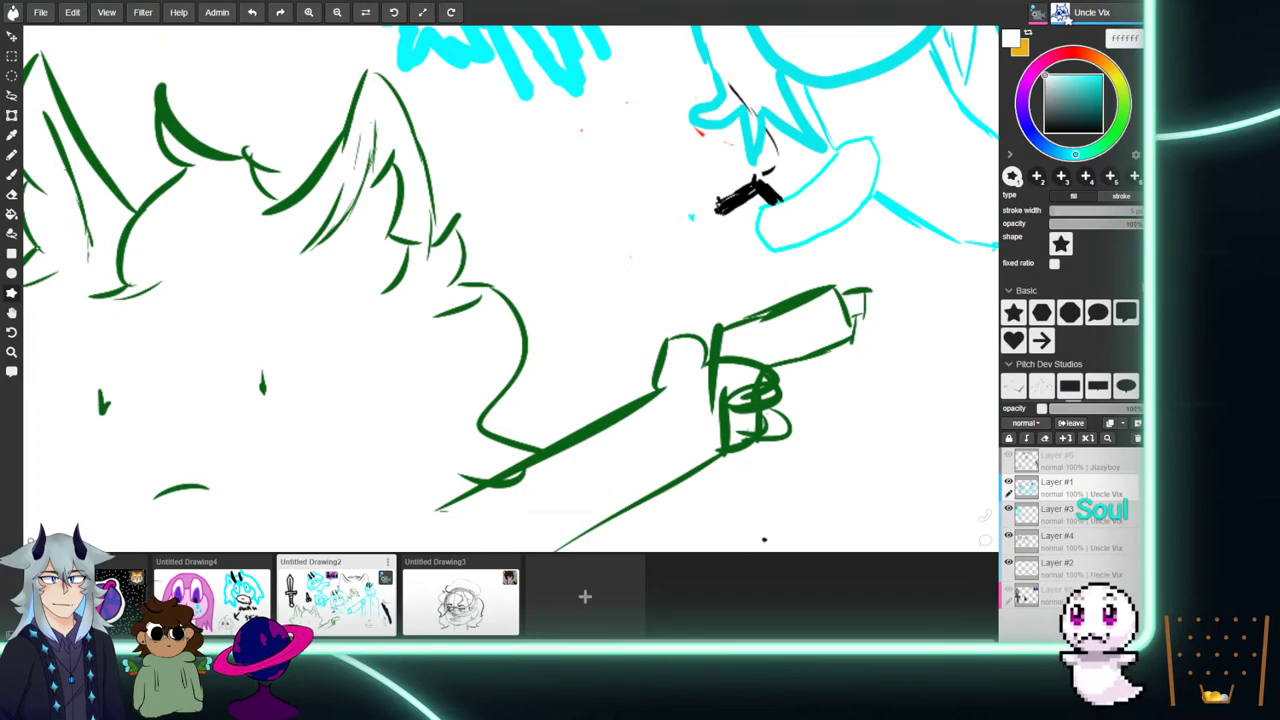
{"action": "key", "text": "minus"}
{"action": "key", "text": "minus"}
{"action": "key", "text": "minus"}
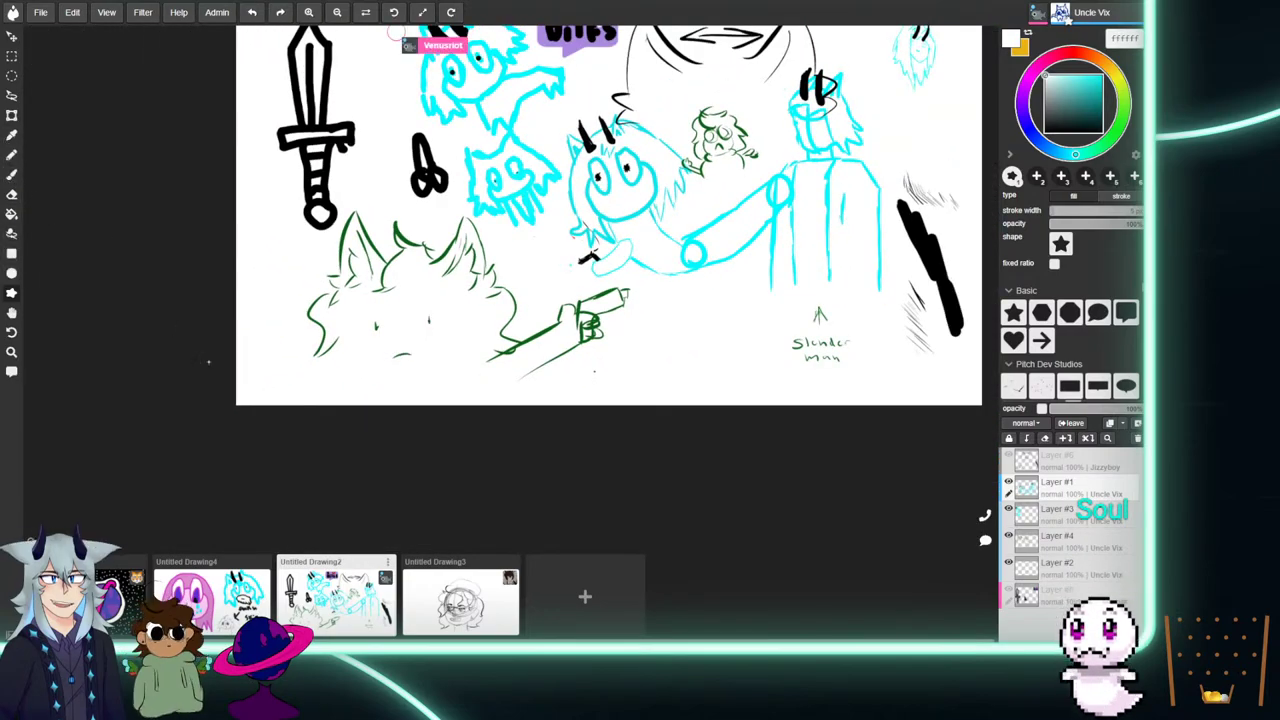
{"action": "left_click", "coordinate": [12, 316]}
{"action": "left_click_drag", "start_coordinate": [598, 25], "coordinate": [631, 190]}
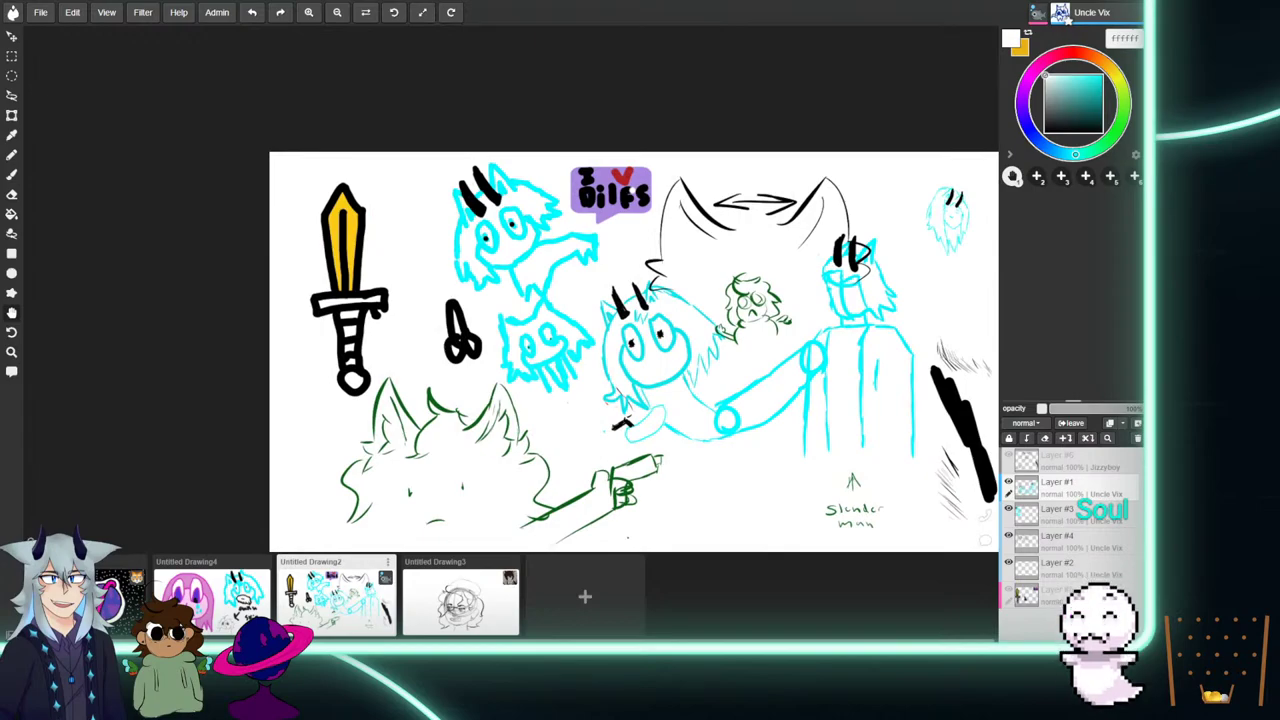
In Untitled Drawing3, brush a small cyan face (00fff4) with two oval eyes, a rounded chin and a hair tuft in the blank corner above the green lettering.
{"action": "left_click", "coordinate": [484, 600]}
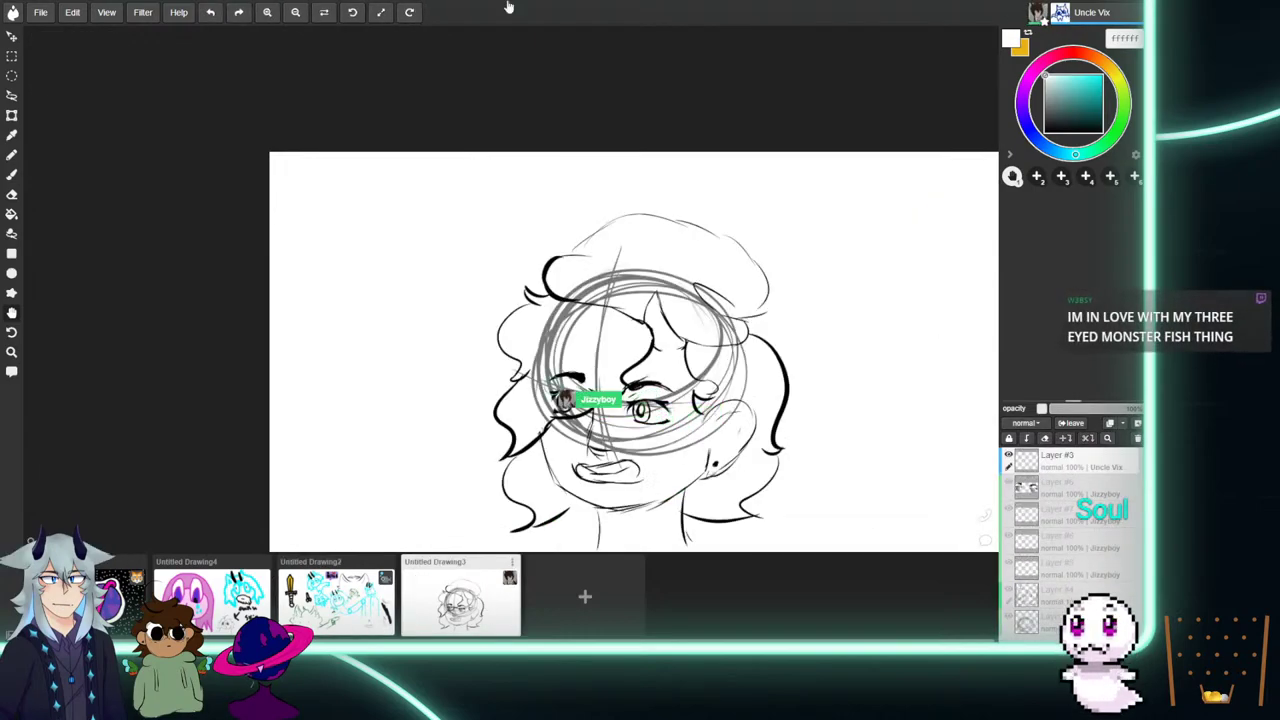
{"action": "left_click", "coordinate": [12, 174]}
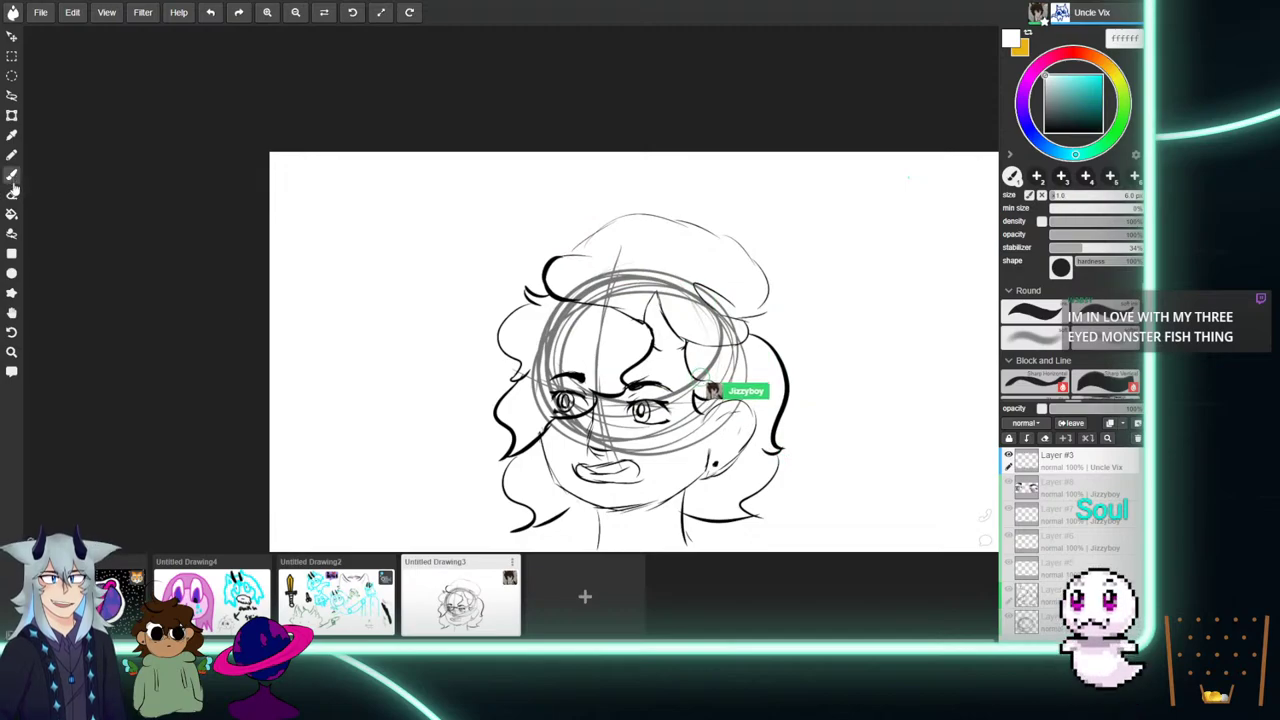
{"action": "left_click", "coordinate": [12, 313]}
{"action": "mouse_move", "coordinate": [506, 199]}
{"action": "left_mouse_down"}
{"action": "mouse_move", "coordinate": [296, 281]}
{"action": "mouse_move", "coordinate": [146, 287]}
{"action": "left_mouse_up"}
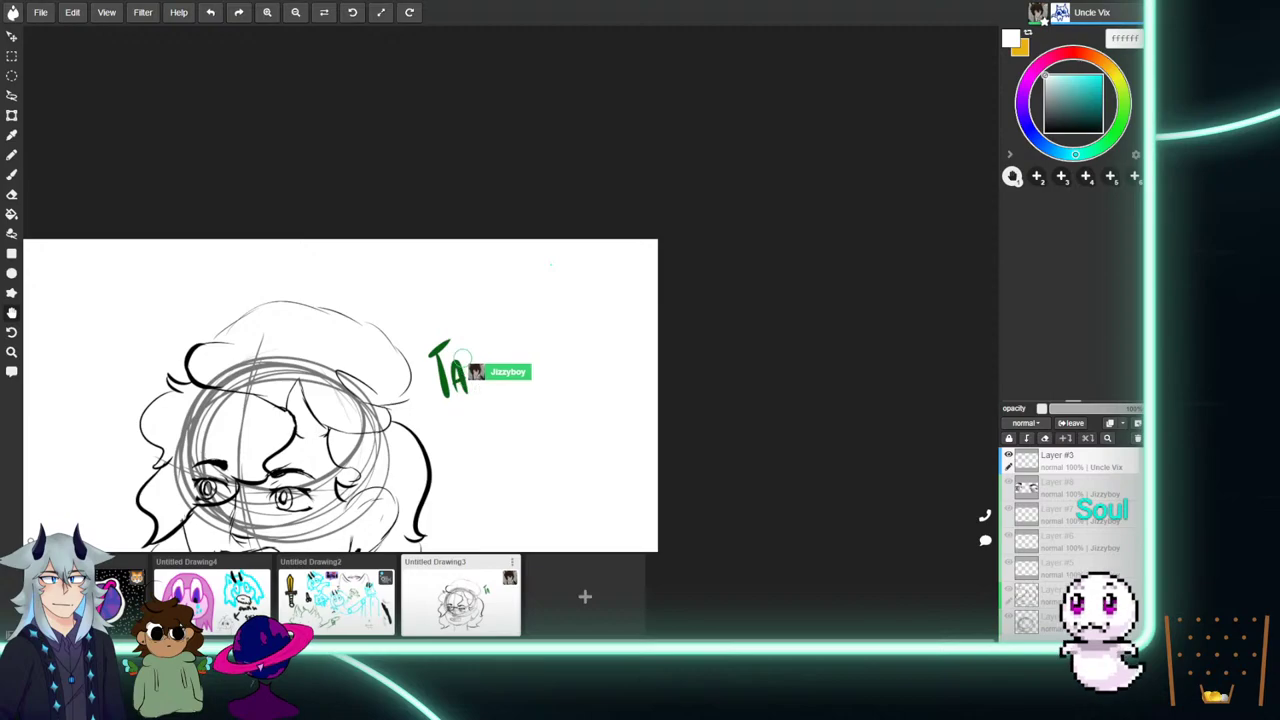
{"action": "scroll", "coordinate": [512, 288], "scroll_direction": "down", "scroll_amount": 1}
{"action": "scroll", "coordinate": [512, 288], "scroll_direction": "up", "scroll_amount": 8}
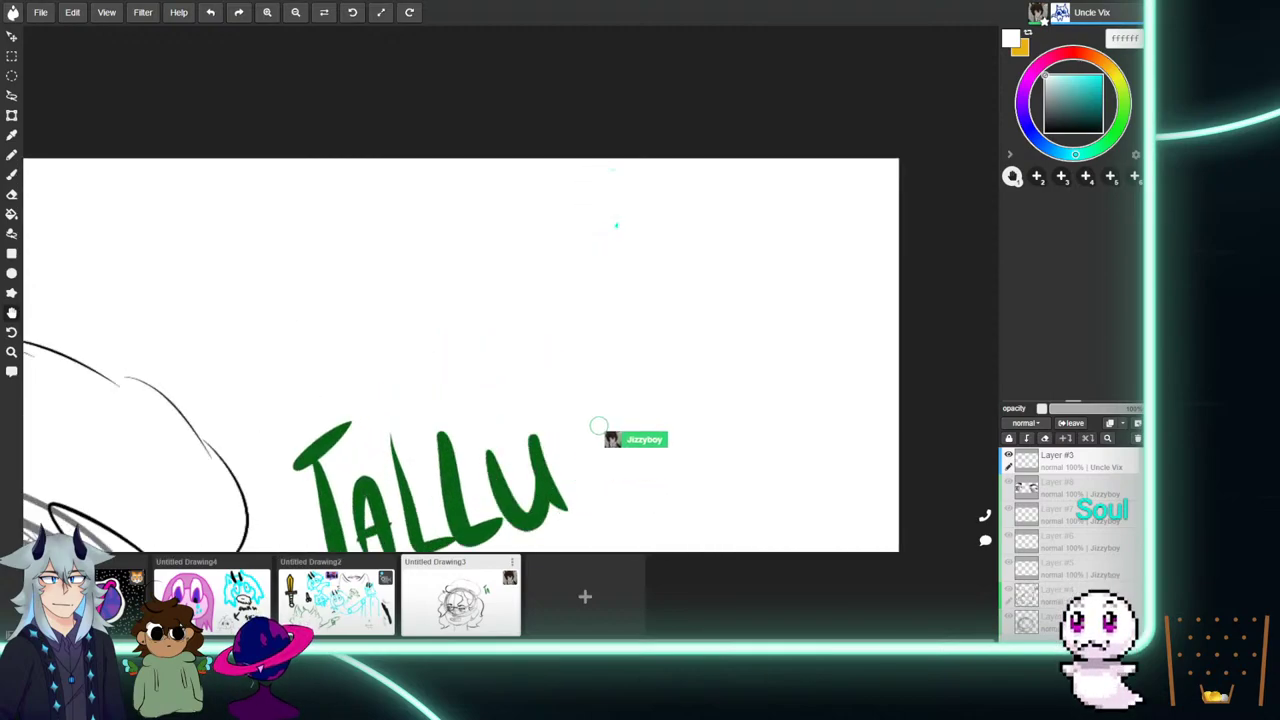
{"action": "left_click", "coordinate": [12, 174]}
{"action": "left_click", "coordinate": [1102, 75]}
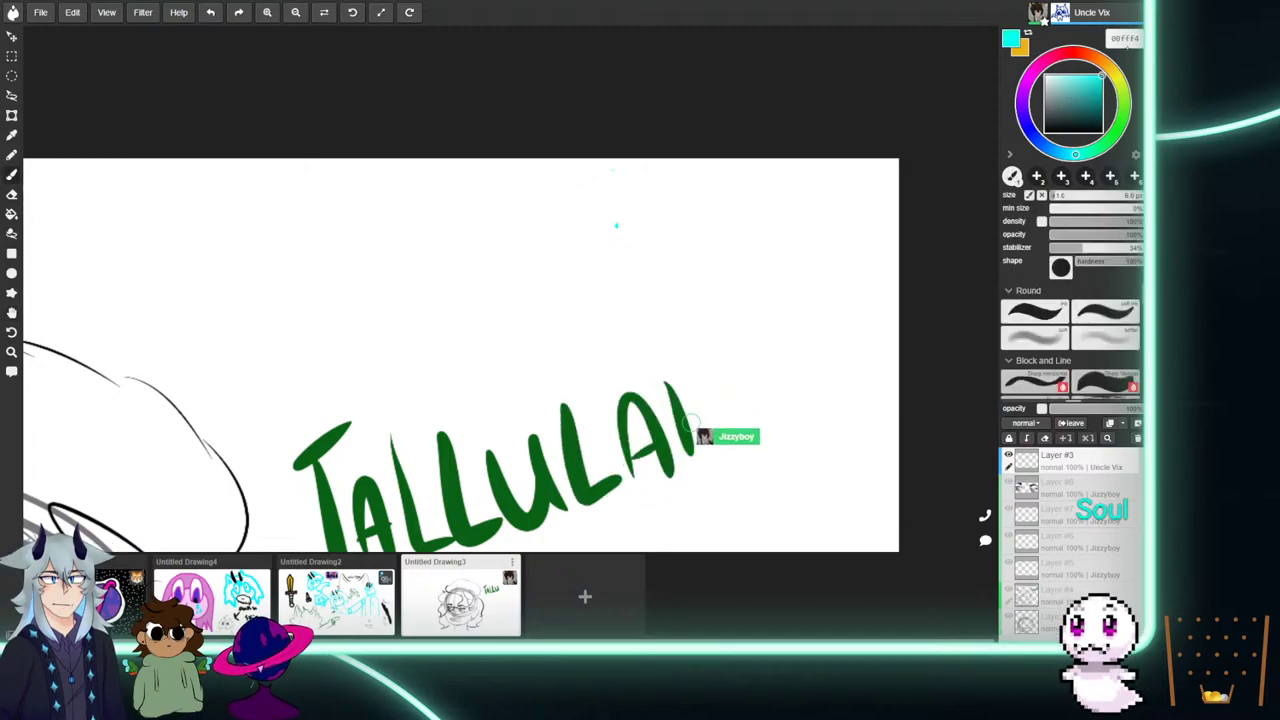
{"action": "left_click_drag", "start_coordinate": [761, 216], "coordinate": [762, 243]}
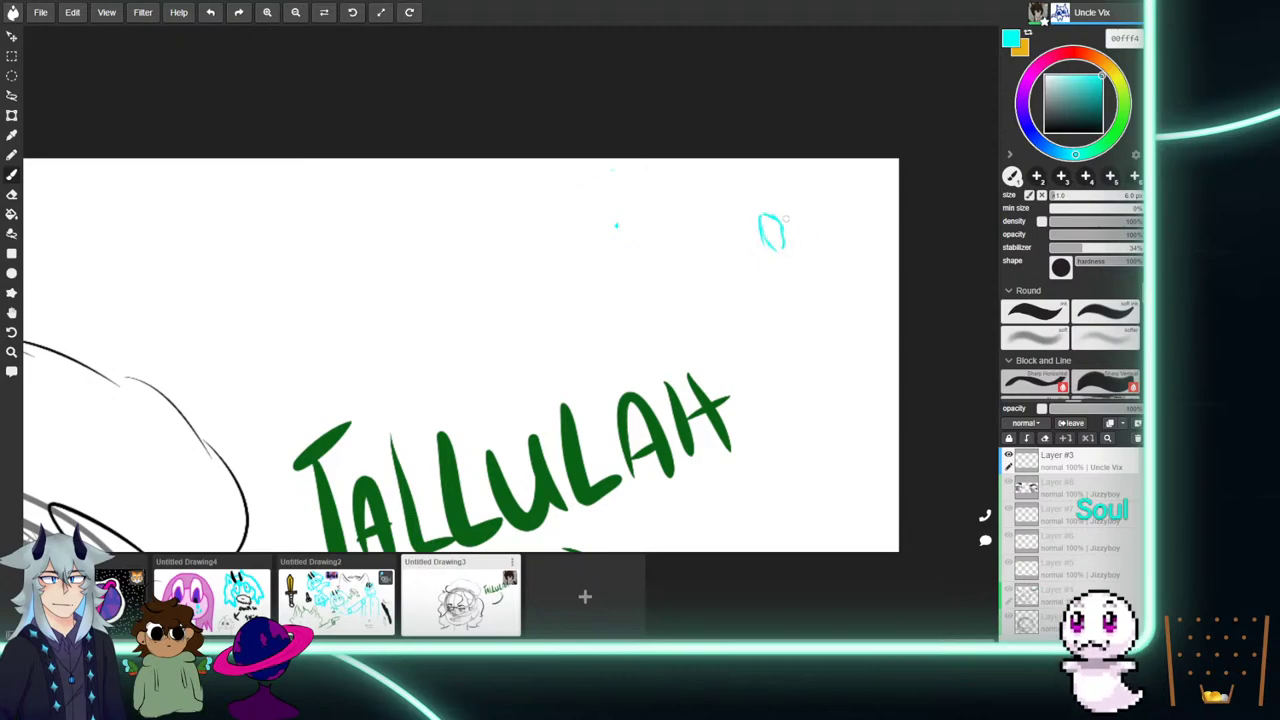
{"action": "mouse_move", "coordinate": [783, 210]}
{"action": "left_mouse_down"}
{"action": "mouse_move", "coordinate": [785, 234]}
{"action": "mouse_move", "coordinate": [806, 241]}
{"action": "left_mouse_up"}
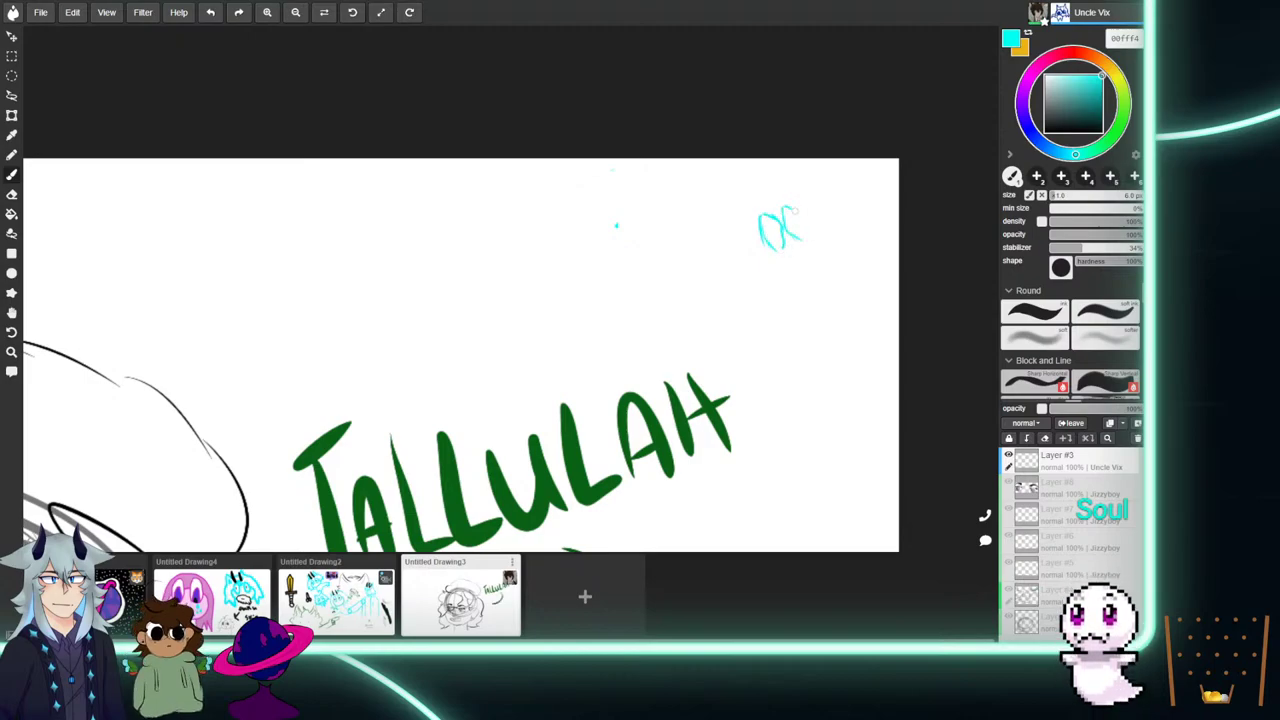
{"action": "mouse_move", "coordinate": [764, 246]}
{"action": "left_mouse_down"}
{"action": "mouse_move", "coordinate": [811, 256]}
{"action": "mouse_move", "coordinate": [811, 230]}
{"action": "mouse_move", "coordinate": [794, 221]}
{"action": "mouse_move", "coordinate": [752, 270]}
{"action": "left_mouse_up"}
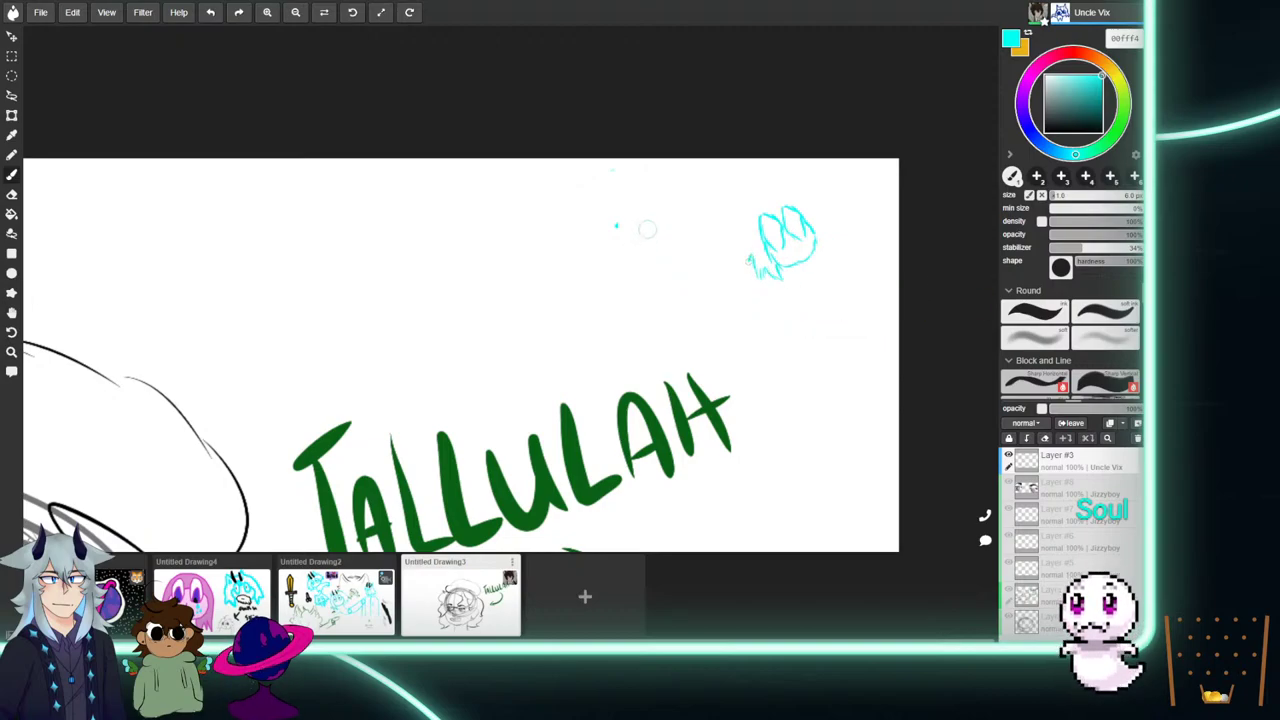
Complete the small cyan head with pointed cat ears, spiky side hair, pupils and a mouth, and add black horn strokes above the eyes.
{"action": "left_click_drag", "start_coordinate": [742, 208], "coordinate": [755, 214]}
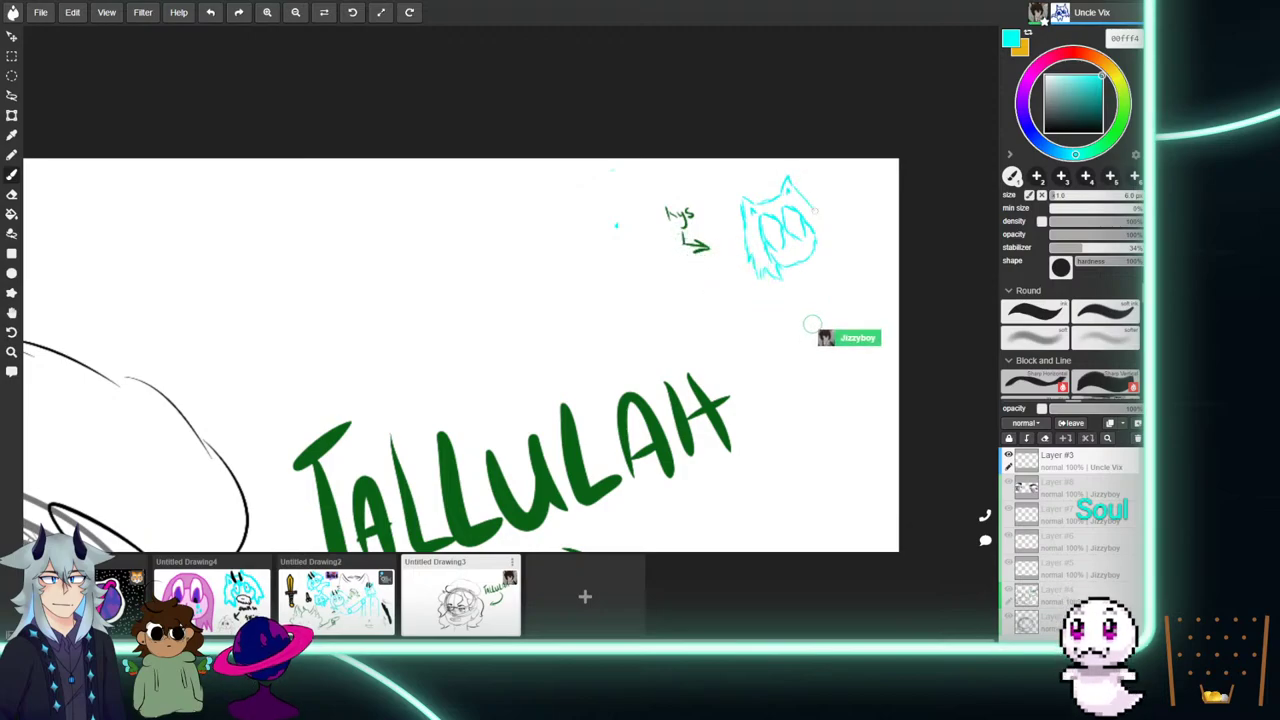
{"action": "mouse_move", "coordinate": [818, 212]}
{"action": "left_mouse_down"}
{"action": "mouse_move", "coordinate": [839, 227]}
{"action": "mouse_move", "coordinate": [835, 253]}
{"action": "left_mouse_up"}
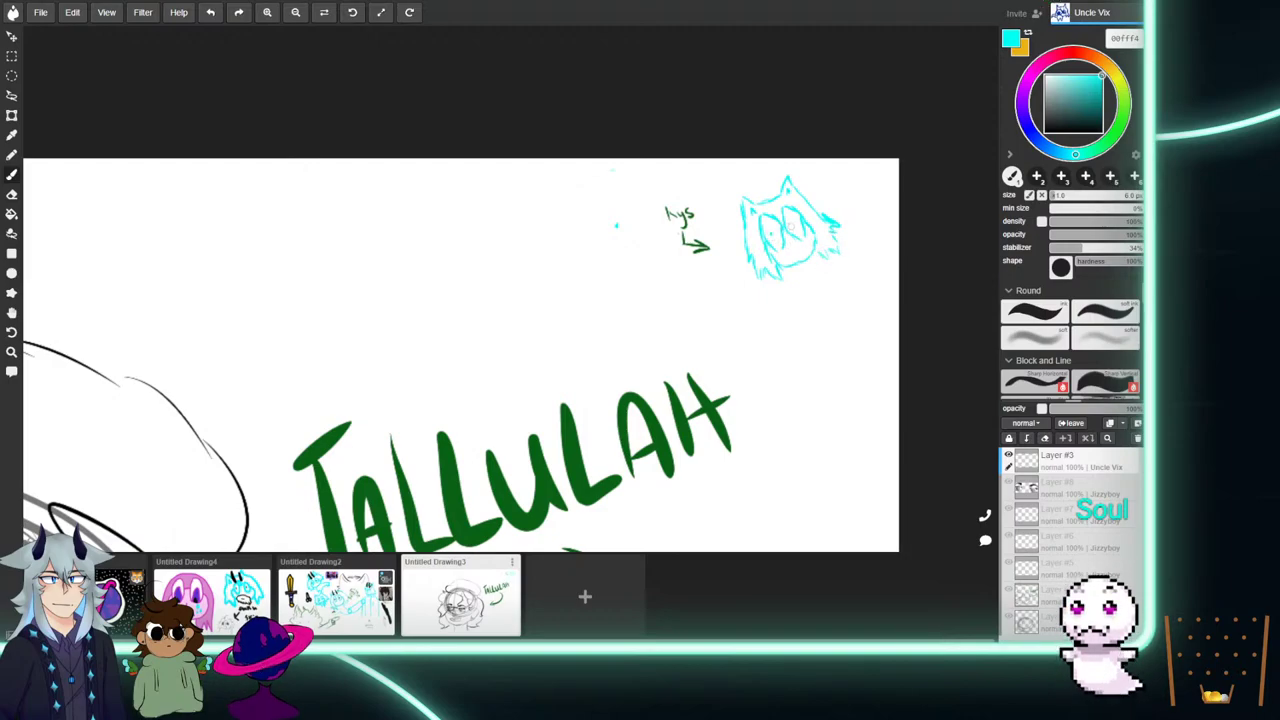
{"action": "left_click_drag", "start_coordinate": [789, 251], "coordinate": [805, 244]}
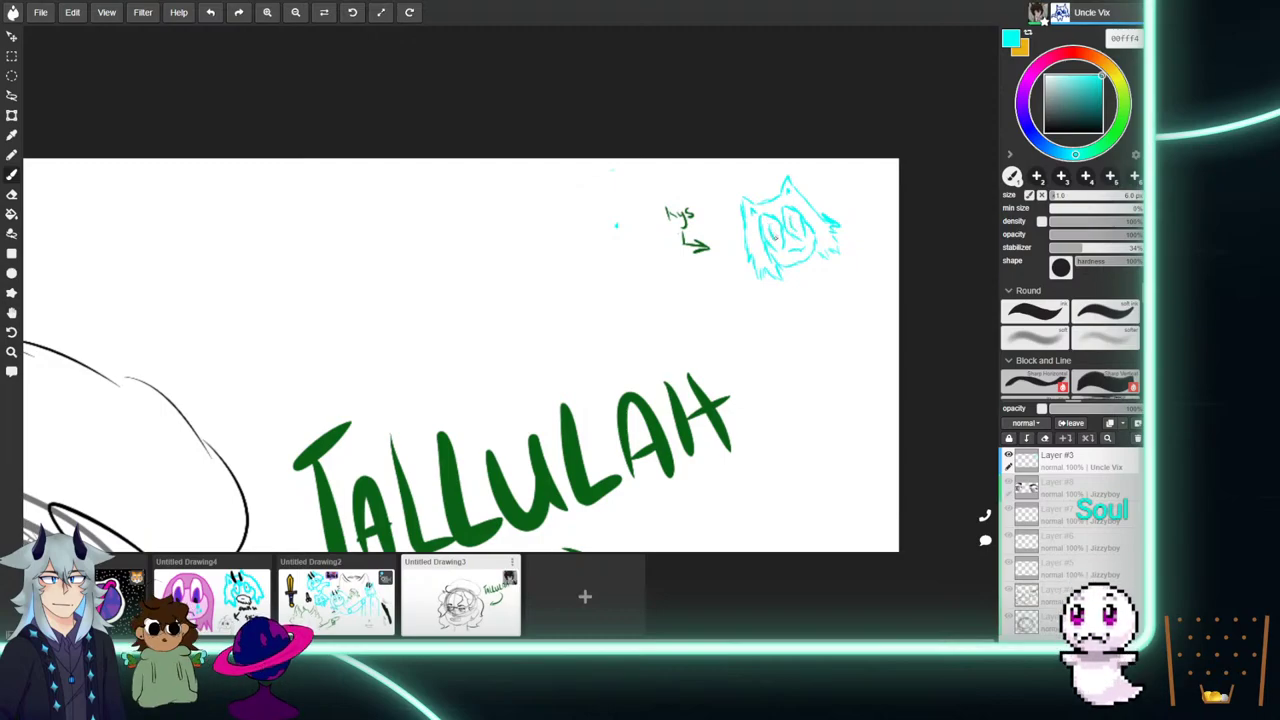
{"action": "left_click", "coordinate": [1045, 131]}
{"action": "left_click_drag", "start_coordinate": [764, 208], "coordinate": [759, 197]}
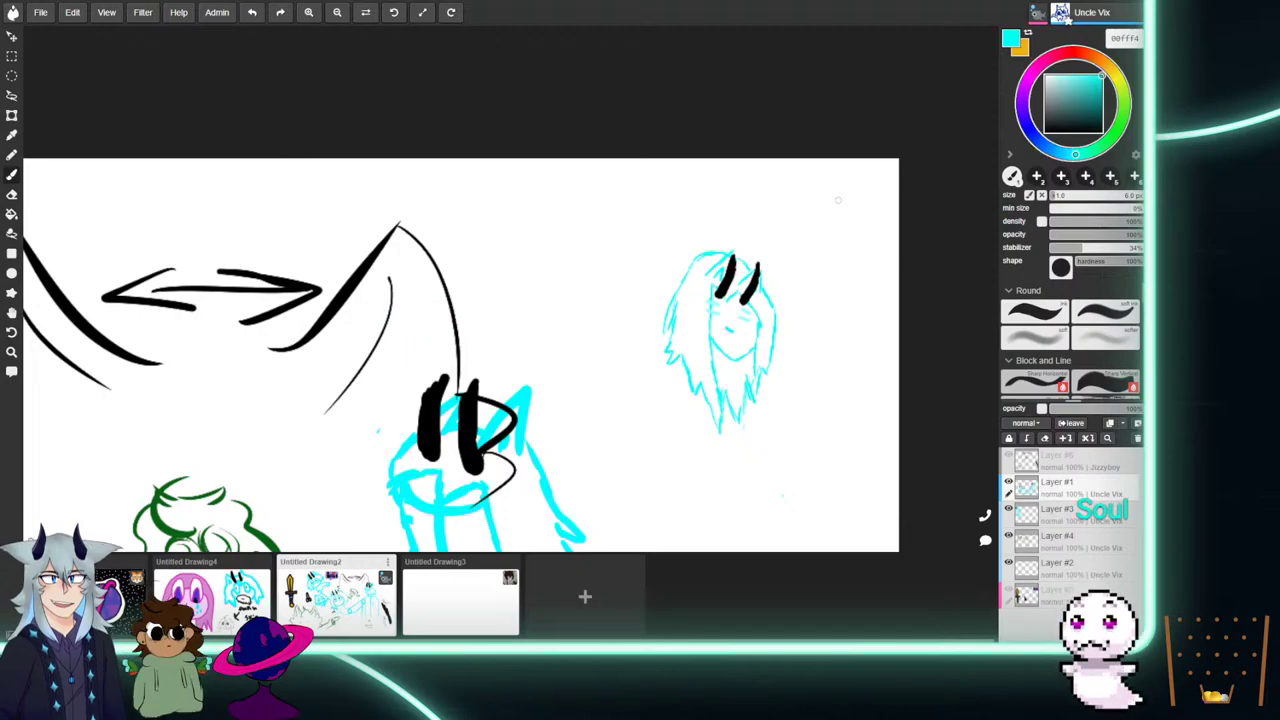
In Untitled Drawing2, sketch a tiny smiling cyan head with black horns (000000) beside the long-haired head, and add a cyan arrow pointing at the long-haired one.
{"action": "mouse_move", "coordinate": [816, 195]}
{"action": "left_mouse_down"}
{"action": "mouse_move", "coordinate": [828, 219]}
{"action": "mouse_move", "coordinate": [845, 219]}
{"action": "mouse_move", "coordinate": [844, 198]}
{"action": "mouse_move", "coordinate": [819, 228]}
{"action": "mouse_move", "coordinate": [834, 239]}
{"action": "mouse_move", "coordinate": [855, 209]}
{"action": "mouse_move", "coordinate": [824, 254]}
{"action": "left_mouse_up"}
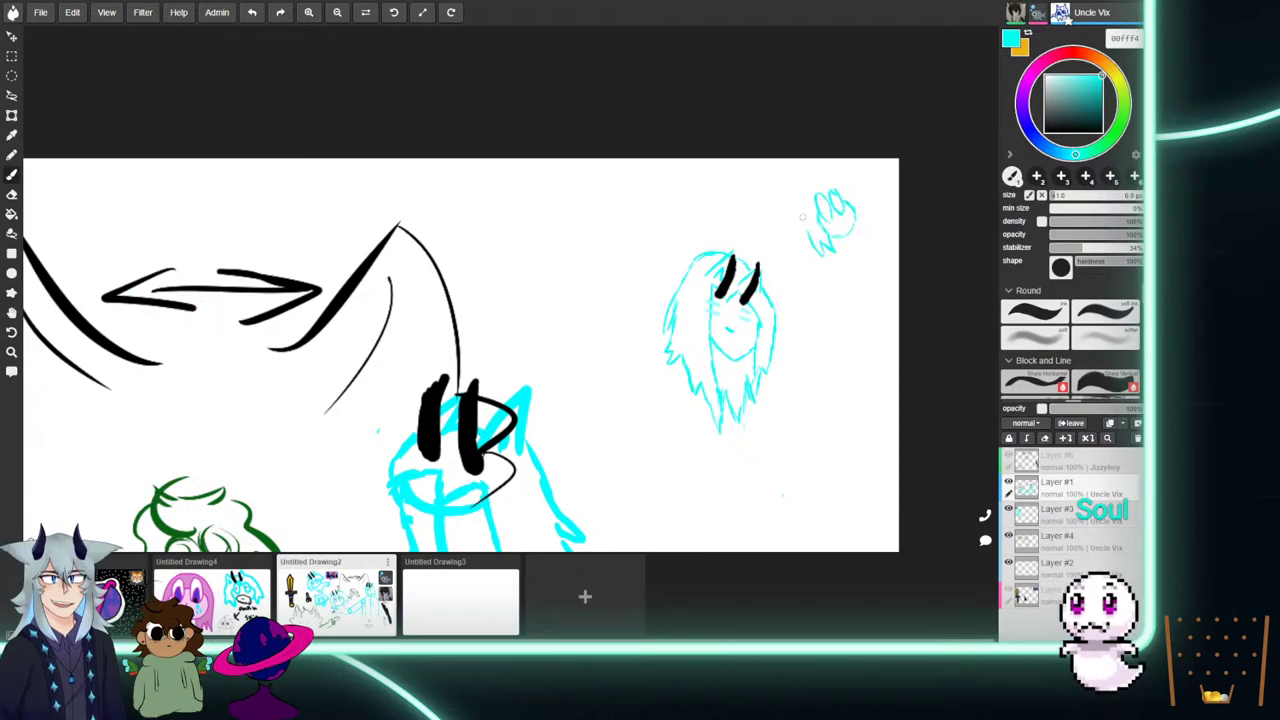
{"action": "mouse_move", "coordinate": [856, 212]}
{"action": "left_mouse_down"}
{"action": "mouse_move", "coordinate": [862, 224]}
{"action": "mouse_move", "coordinate": [862, 199]}
{"action": "mouse_move", "coordinate": [828, 172]}
{"action": "mouse_move", "coordinate": [807, 183]}
{"action": "mouse_move", "coordinate": [834, 181]}
{"action": "mouse_move", "coordinate": [805, 205]}
{"action": "mouse_move", "coordinate": [807, 226]}
{"action": "left_mouse_up"}
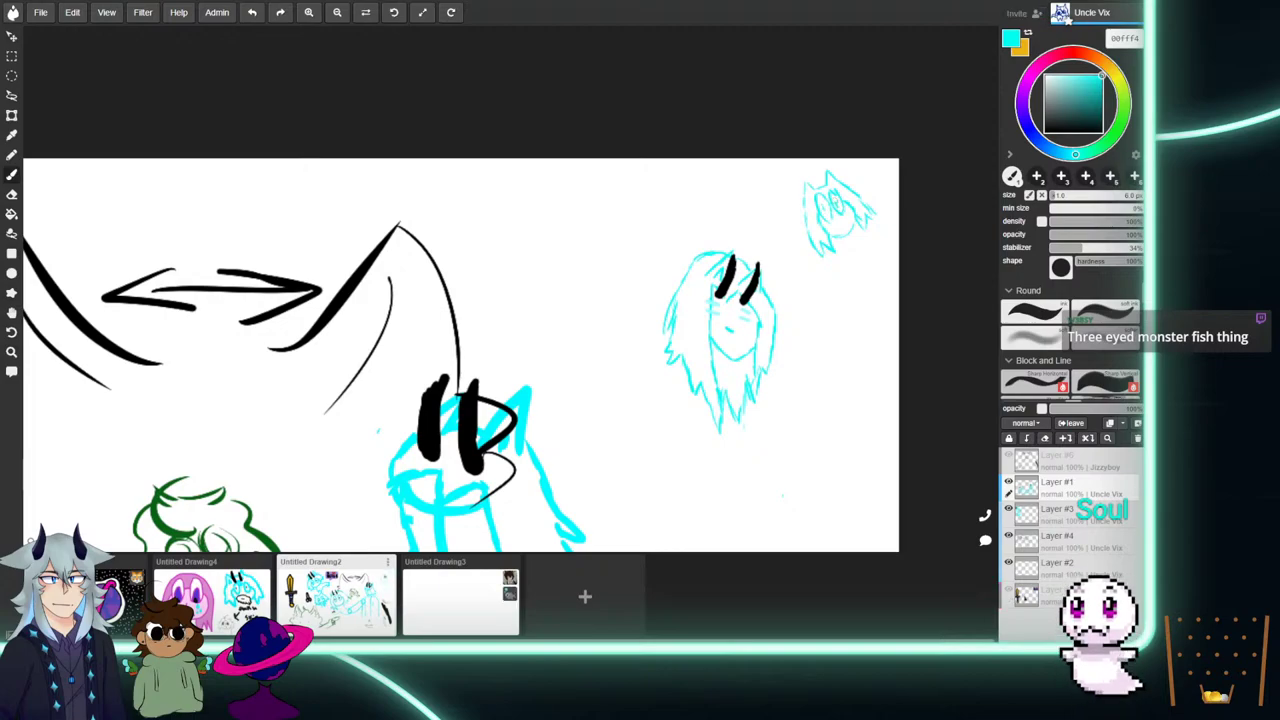
{"action": "left_click", "coordinate": [1045, 132]}
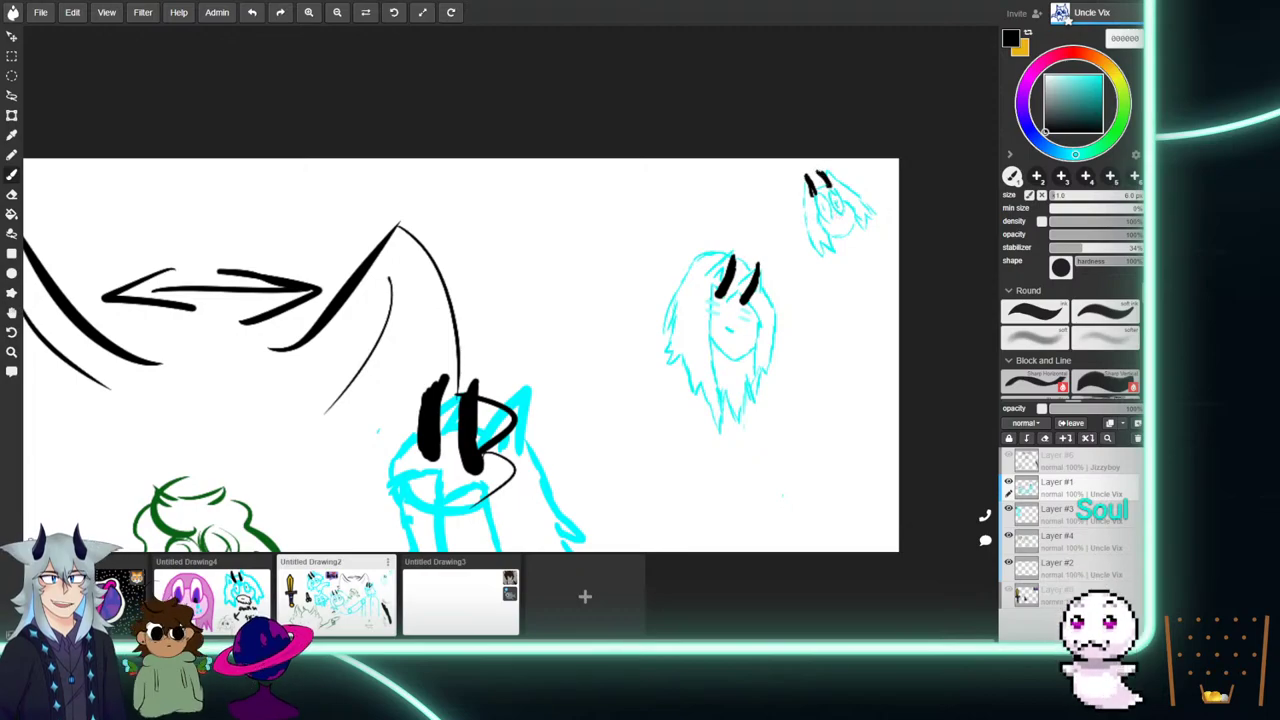
{"action": "left_click", "coordinate": [1101, 75]}
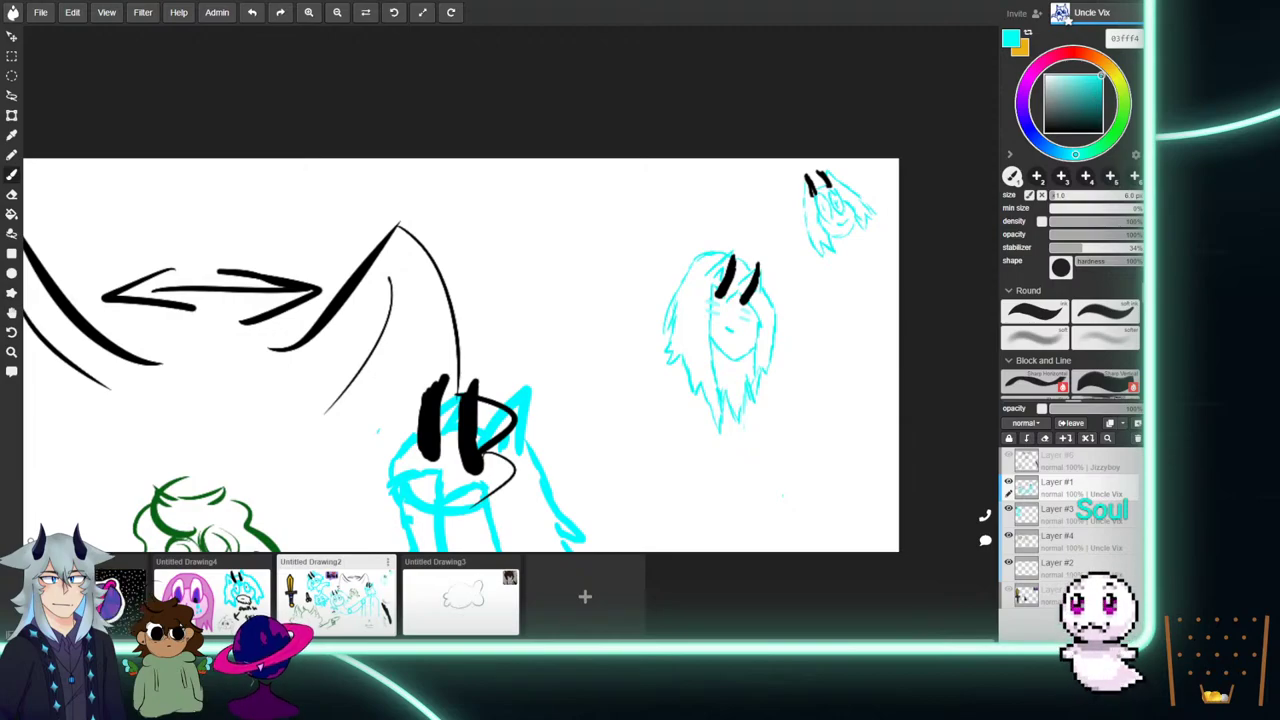
{"action": "mouse_move", "coordinate": [850, 306]}
{"action": "left_mouse_down"}
{"action": "mouse_move", "coordinate": [795, 314]}
{"action": "mouse_move", "coordinate": [815, 283]}
{"action": "mouse_move", "coordinate": [831, 340]}
{"action": "left_mouse_up"}
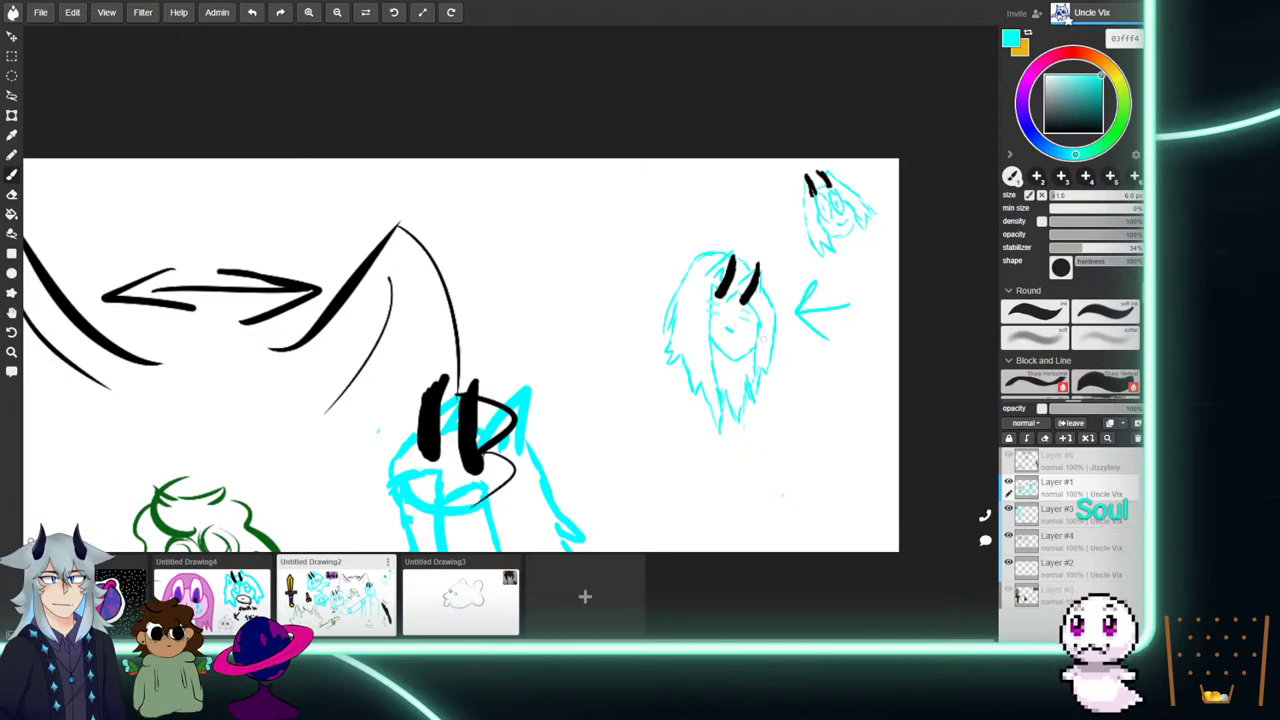
Draw a narrow body outline with inner collar lines in dark teal (00a69f) below the long-haired head's chin.
{"action": "left_click_drag", "start_coordinate": [1073, 80], "coordinate": [1102, 95]}
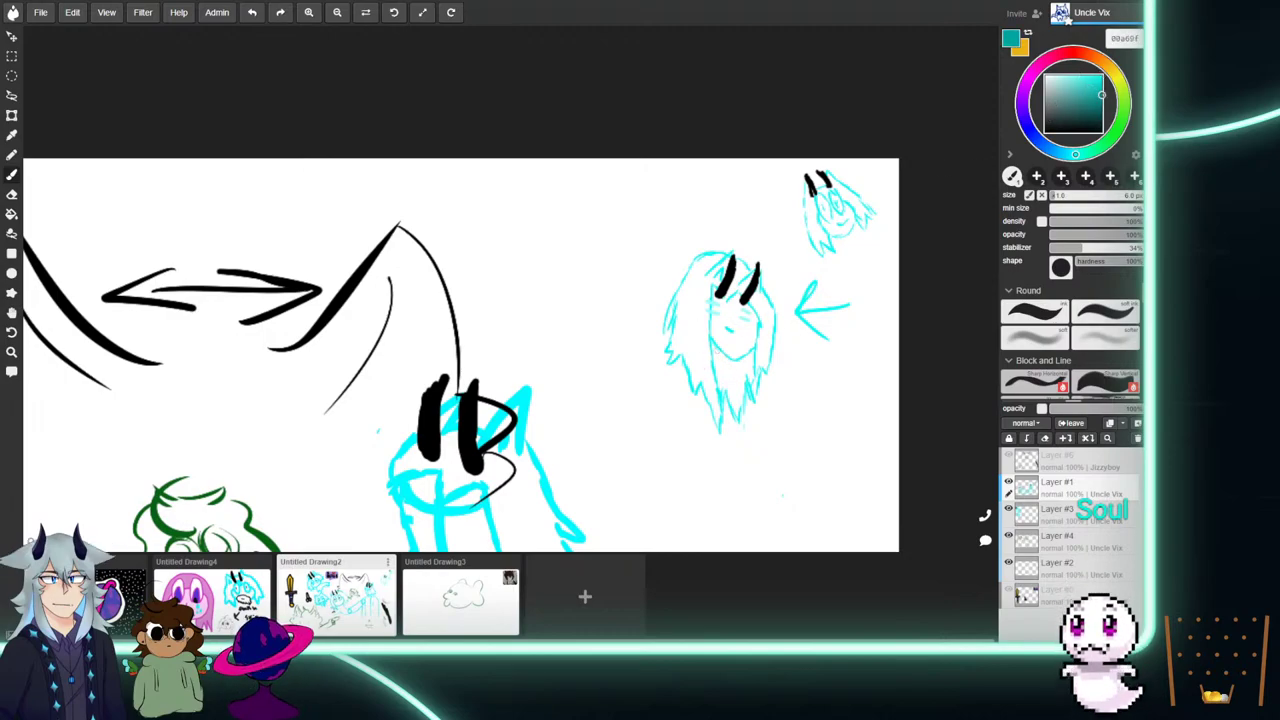
{"action": "left_click_drag", "start_coordinate": [712, 346], "coordinate": [707, 391]}
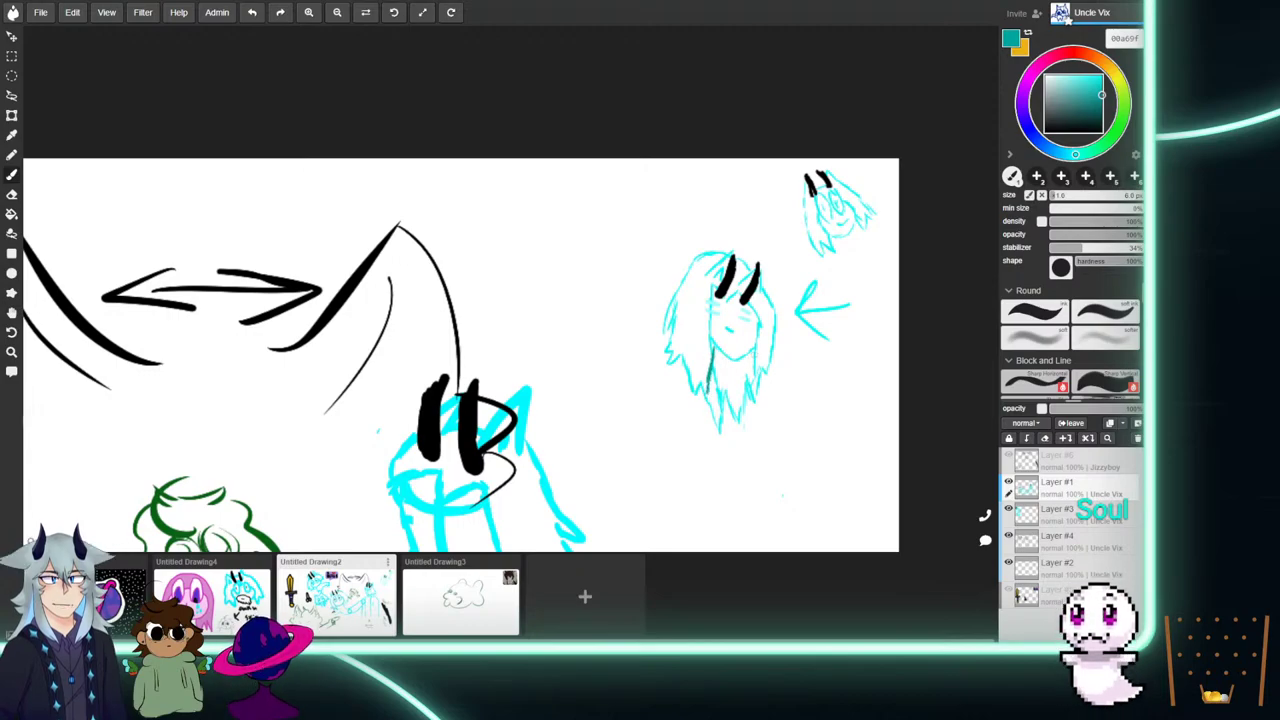
{"action": "left_click_drag", "start_coordinate": [753, 354], "coordinate": [749, 402]}
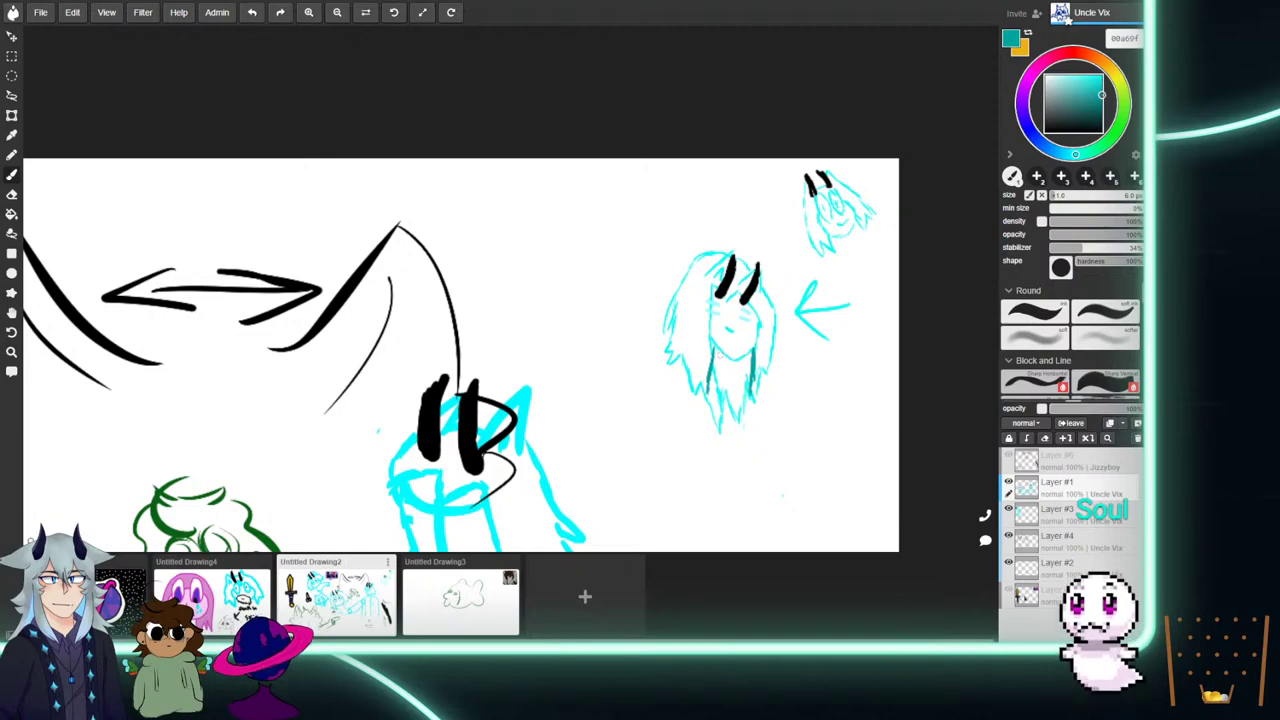
{"action": "mouse_move", "coordinate": [726, 360]}
{"action": "left_mouse_down"}
{"action": "mouse_move", "coordinate": [725, 389]}
{"action": "mouse_move", "coordinate": [735, 386]}
{"action": "mouse_move", "coordinate": [709, 430]}
{"action": "left_mouse_up"}
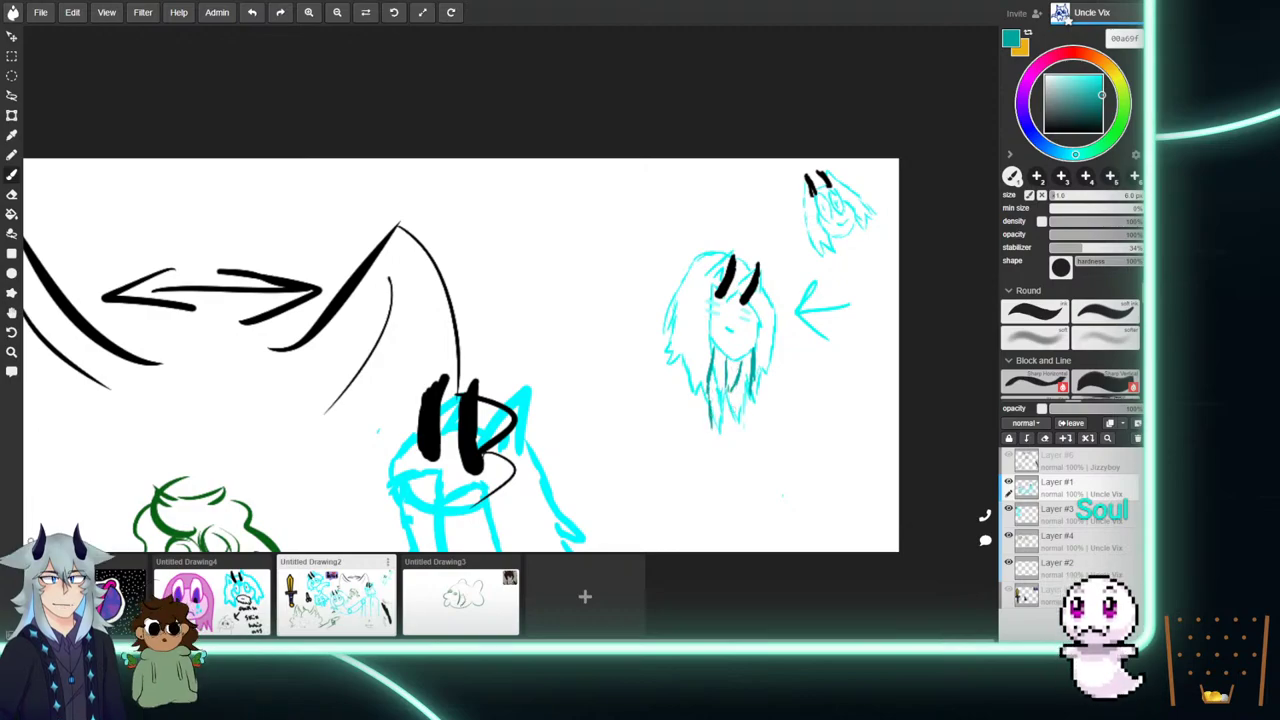
{"action": "left_click_drag", "start_coordinate": [753, 388], "coordinate": [748, 422]}
{"action": "mouse_move", "coordinate": [750, 398]}
{"action": "left_mouse_down"}
{"action": "mouse_move", "coordinate": [742, 424]}
{"action": "mouse_move", "coordinate": [710, 415]}
{"action": "mouse_move", "coordinate": [717, 438]}
{"action": "mouse_move", "coordinate": [754, 416]}
{"action": "mouse_move", "coordinate": [739, 432]}
{"action": "left_mouse_up"}
{"action": "mouse_move", "coordinate": [741, 360]}
{"action": "left_mouse_down"}
{"action": "mouse_move", "coordinate": [739, 400]}
{"action": "mouse_move", "coordinate": [724, 405]}
{"action": "left_mouse_up"}
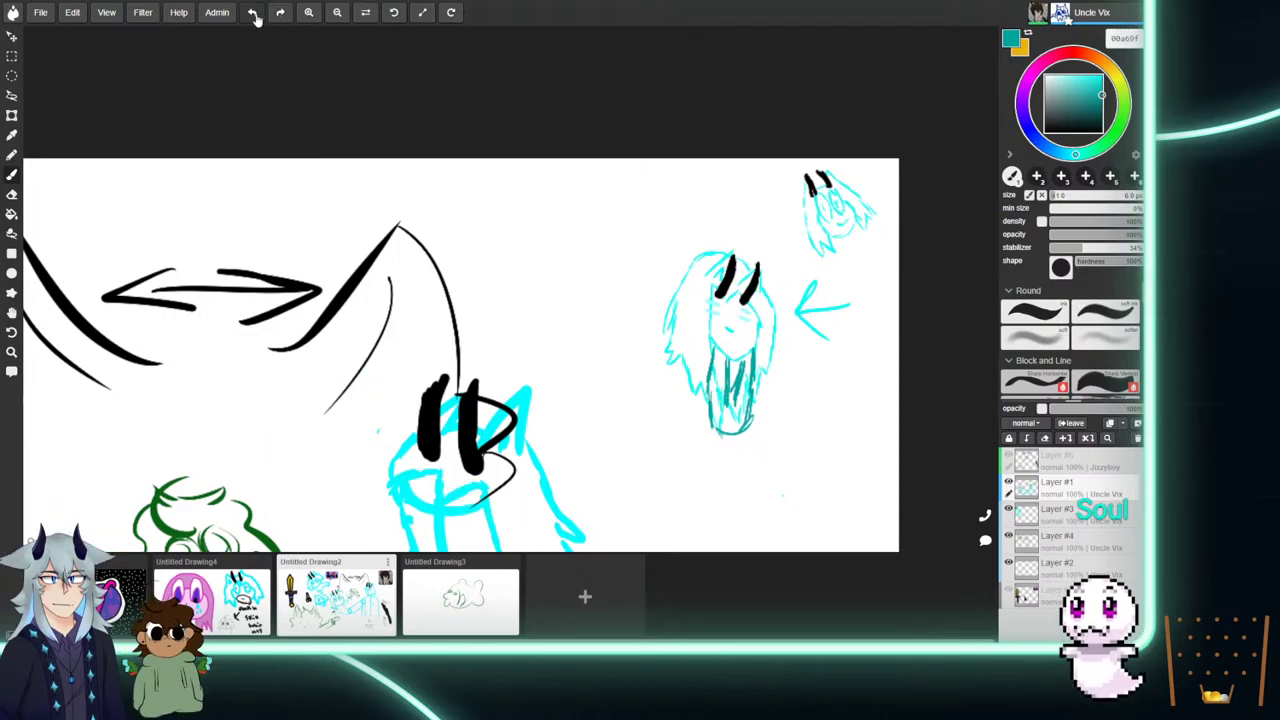
Erase the cyan hair strands and teal collar lines inside the body outline below the chin, using a 20 px eraser.
{"action": "key", "text": "ctrl+minus"}
{"action": "key", "text": "ctrl+minus"}
{"action": "key", "text": "ctrl+plus"}
{"action": "key", "text": "ctrl+plus"}
{"action": "key", "text": "ctrl+plus"}
{"action": "key", "text": "ctrl+plus"}
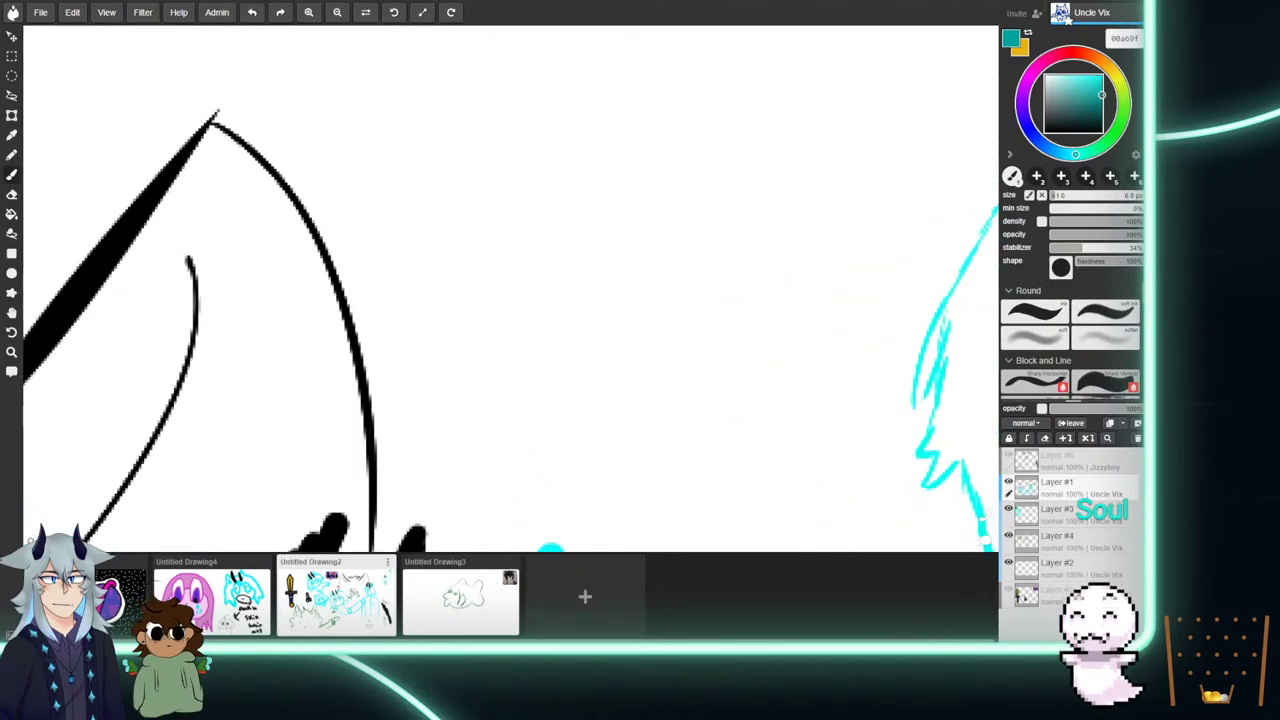
{"action": "key", "text": "ctrl+plus"}
{"action": "left_click", "coordinate": [12, 313]}
{"action": "left_click_drag", "start_coordinate": [503, 343], "coordinate": [24, 260]}
{"action": "mouse_move", "coordinate": [516, 278]}
{"action": "left_mouse_down"}
{"action": "mouse_move", "coordinate": [446, 267]}
{"action": "mouse_move", "coordinate": [206, 88]}
{"action": "left_mouse_up"}
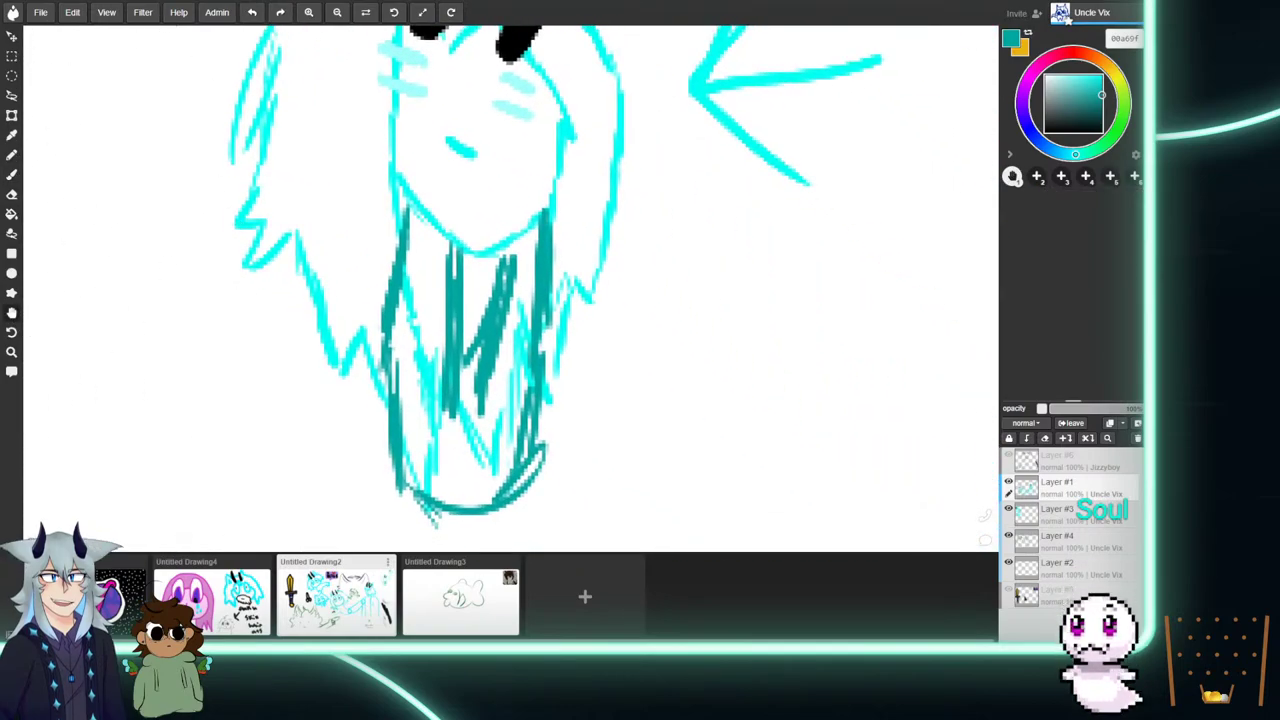
{"action": "left_click_drag", "start_coordinate": [422, 333], "coordinate": [421, 332]}
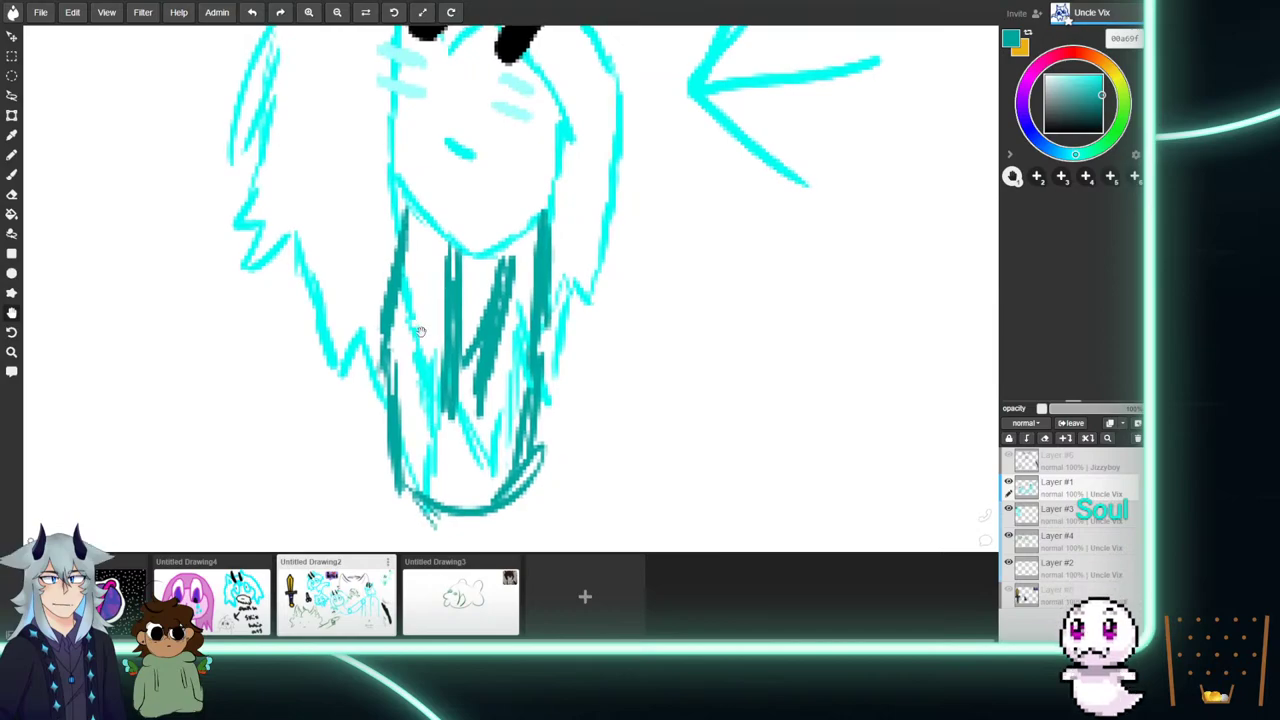
{"action": "left_click", "coordinate": [12, 177]}
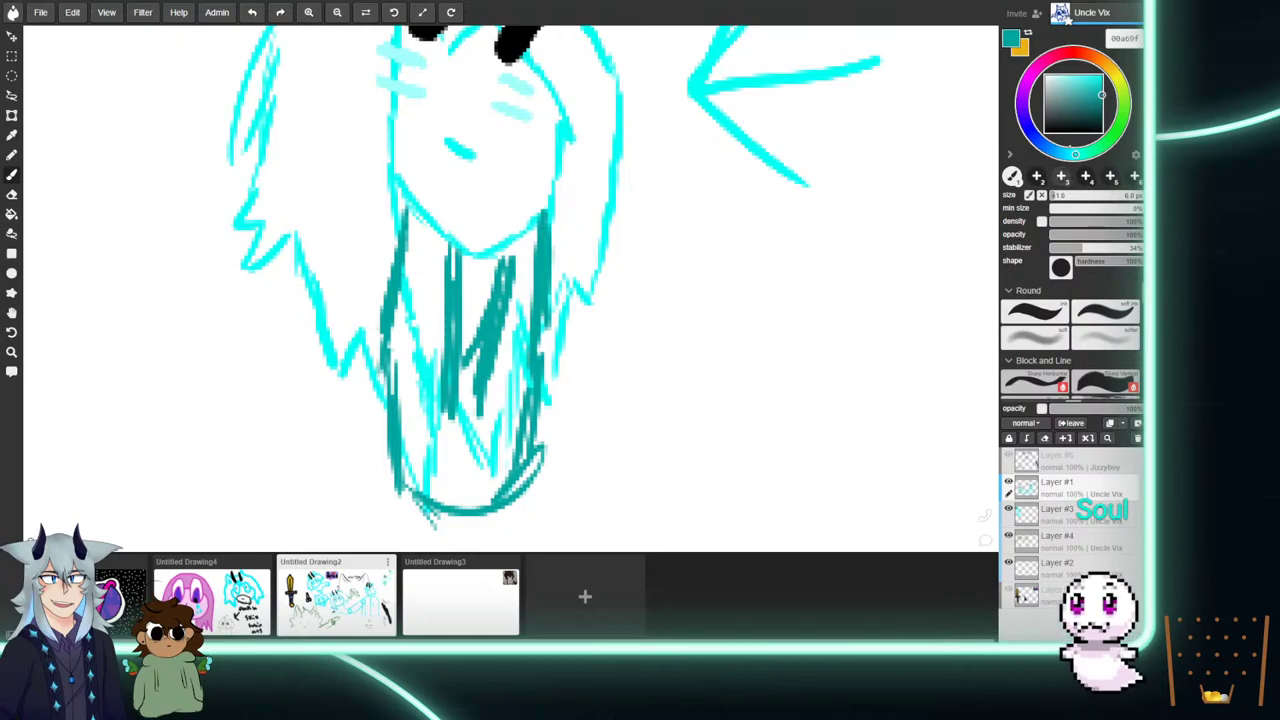
{"action": "left_click", "coordinate": [12, 194]}
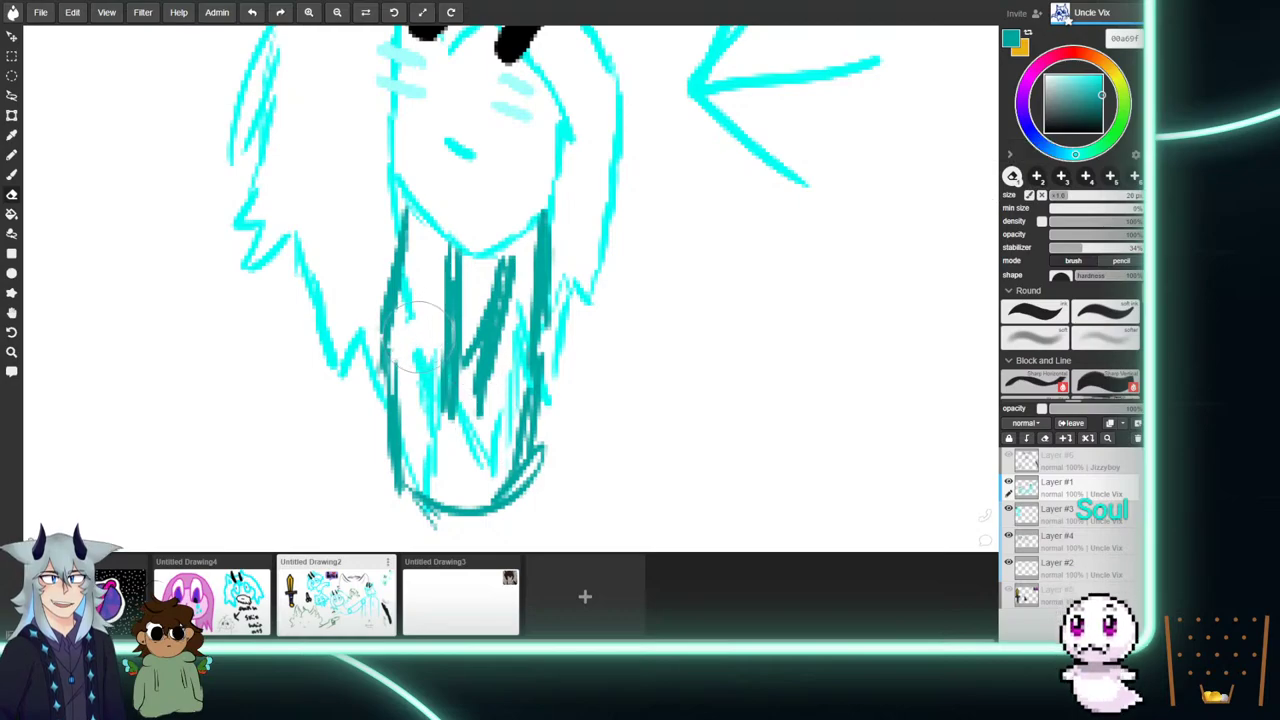
{"action": "mouse_move", "coordinate": [421, 361]}
{"action": "left_mouse_down"}
{"action": "mouse_move", "coordinate": [427, 472]}
{"action": "mouse_move", "coordinate": [447, 478]}
{"action": "mouse_move", "coordinate": [449, 466]}
{"action": "mouse_move", "coordinate": [425, 412]}
{"action": "mouse_move", "coordinate": [460, 465]}
{"action": "mouse_move", "coordinate": [463, 416]}
{"action": "mouse_move", "coordinate": [490, 470]}
{"action": "mouse_move", "coordinate": [510, 320]}
{"action": "mouse_move", "coordinate": [507, 380]}
{"action": "mouse_move", "coordinate": [517, 358]}
{"action": "mouse_move", "coordinate": [485, 420]}
{"action": "mouse_move", "coordinate": [438, 283]}
{"action": "mouse_move", "coordinate": [508, 278]}
{"action": "mouse_move", "coordinate": [506, 265]}
{"action": "mouse_move", "coordinate": [480, 292]}
{"action": "left_mouse_up"}
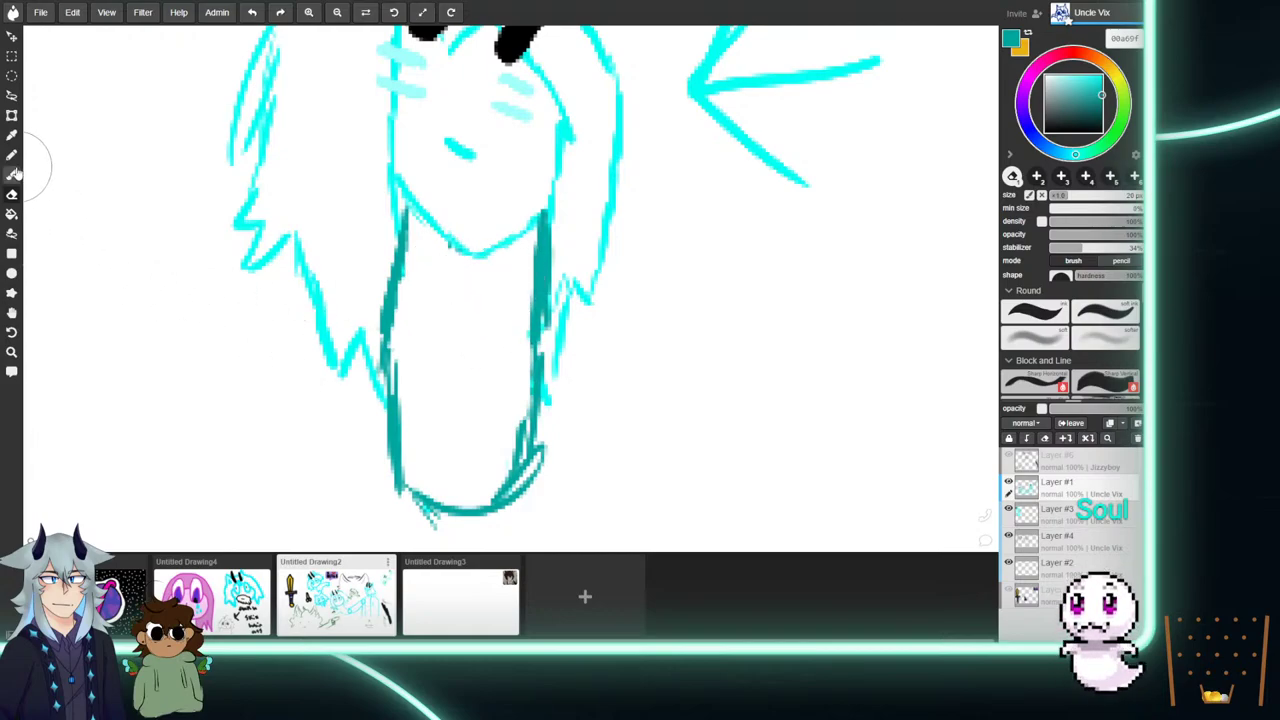
Draw a dark teal V-shaped neckline below the chin and a cyan necklace (00fff4) with a small square pendant inside it.
{"action": "left_click", "coordinate": [12, 174]}
{"action": "mouse_move", "coordinate": [436, 240]}
{"action": "left_mouse_down"}
{"action": "mouse_move", "coordinate": [456, 346]}
{"action": "mouse_move", "coordinate": [500, 265]}
{"action": "mouse_move", "coordinate": [488, 328]}
{"action": "mouse_move", "coordinate": [506, 250]}
{"action": "mouse_move", "coordinate": [466, 335]}
{"action": "mouse_move", "coordinate": [464, 377]}
{"action": "mouse_move", "coordinate": [446, 345]}
{"action": "mouse_move", "coordinate": [465, 267]}
{"action": "mouse_move", "coordinate": [499, 233]}
{"action": "left_mouse_up"}
{"action": "left_click", "coordinate": [1102, 76]}
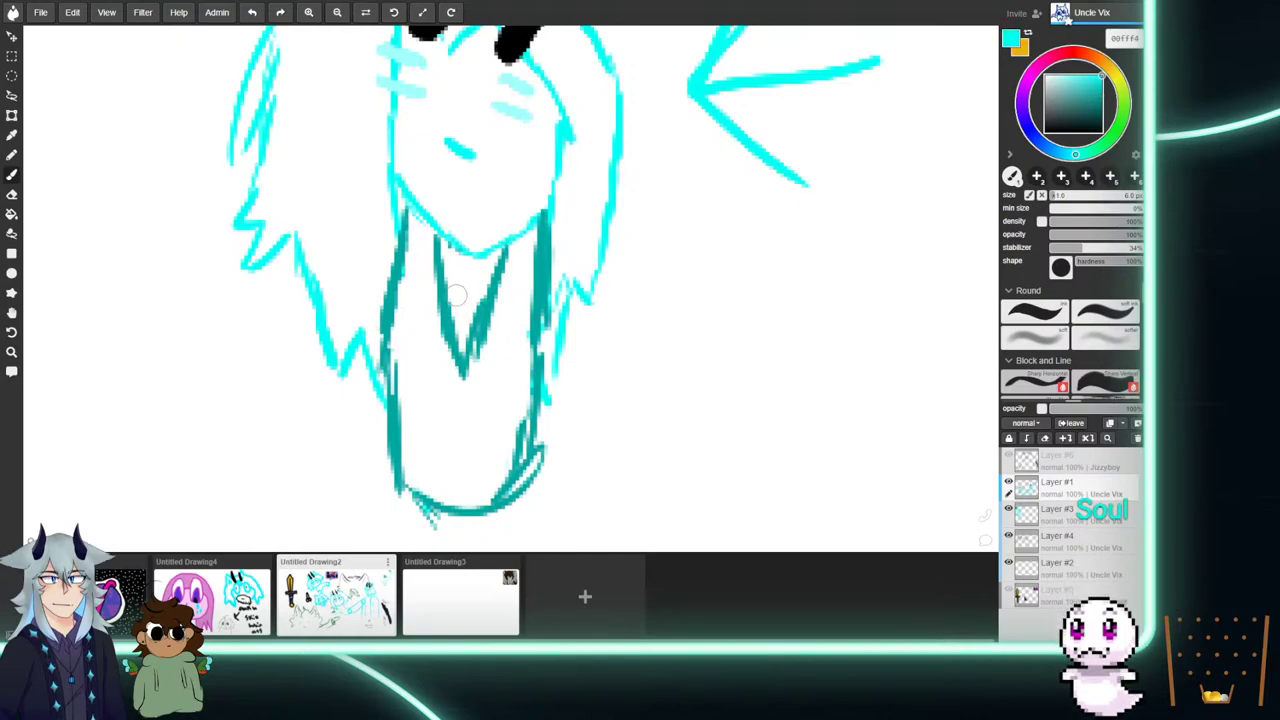
{"action": "mouse_move", "coordinate": [460, 296]}
{"action": "left_mouse_down"}
{"action": "mouse_move", "coordinate": [468, 307]}
{"action": "mouse_move", "coordinate": [494, 249]}
{"action": "left_mouse_up"}
{"action": "left_click_drag", "start_coordinate": [459, 289], "coordinate": [449, 246]}
{"action": "left_click_drag", "start_coordinate": [461, 300], "coordinate": [466, 297]}
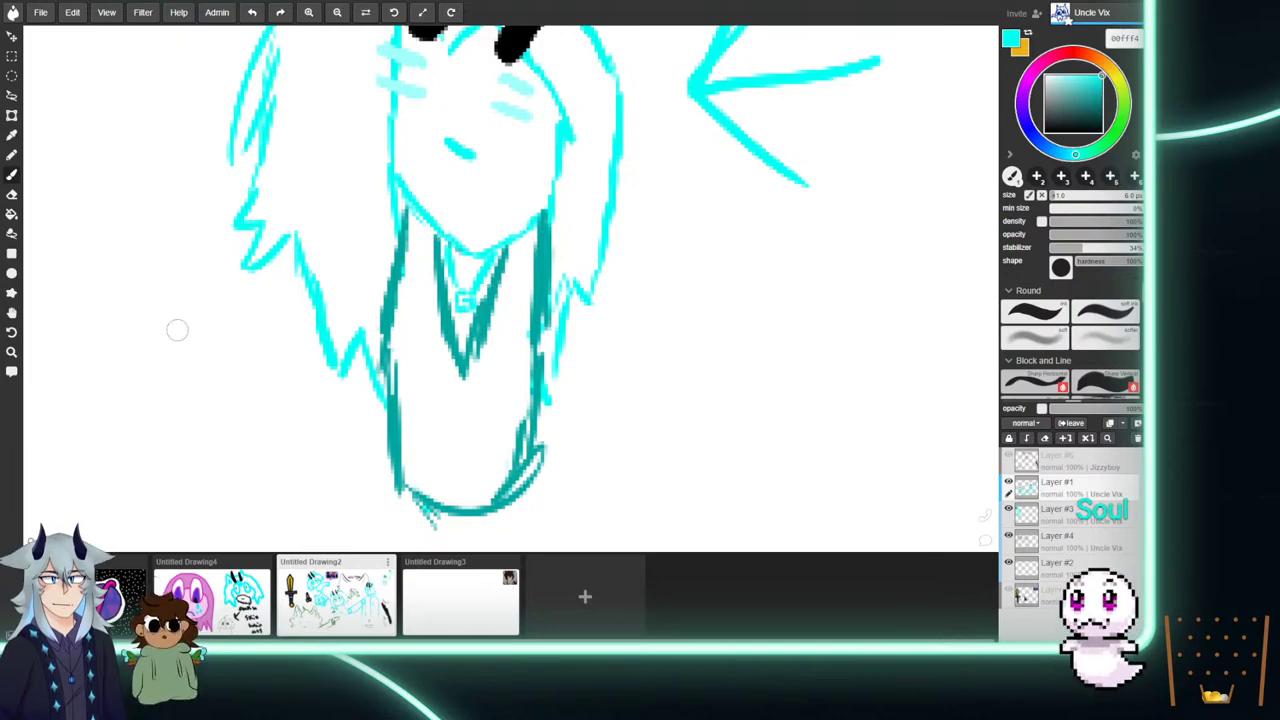
{"action": "scroll", "coordinate": [34, 243], "scroll_direction": "up", "scroll_amount": 3}
{"action": "scroll", "coordinate": [30, 243], "scroll_direction": "down", "scroll_amount": 8}
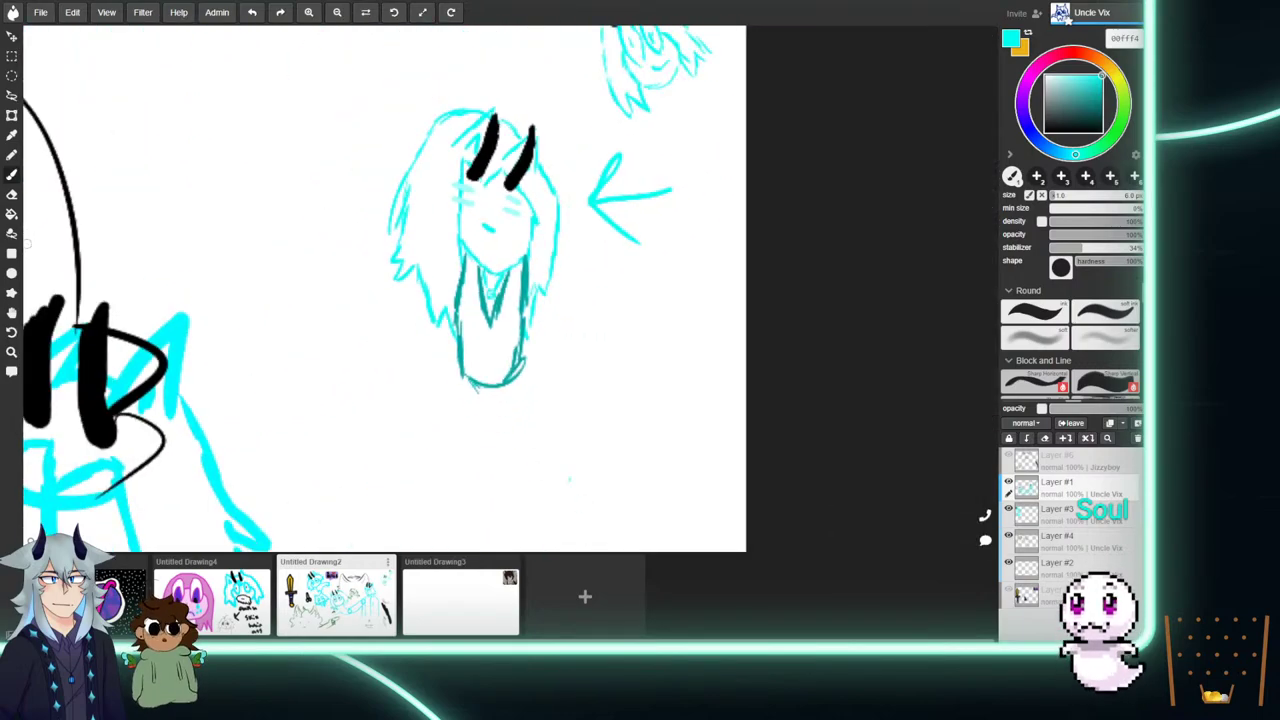
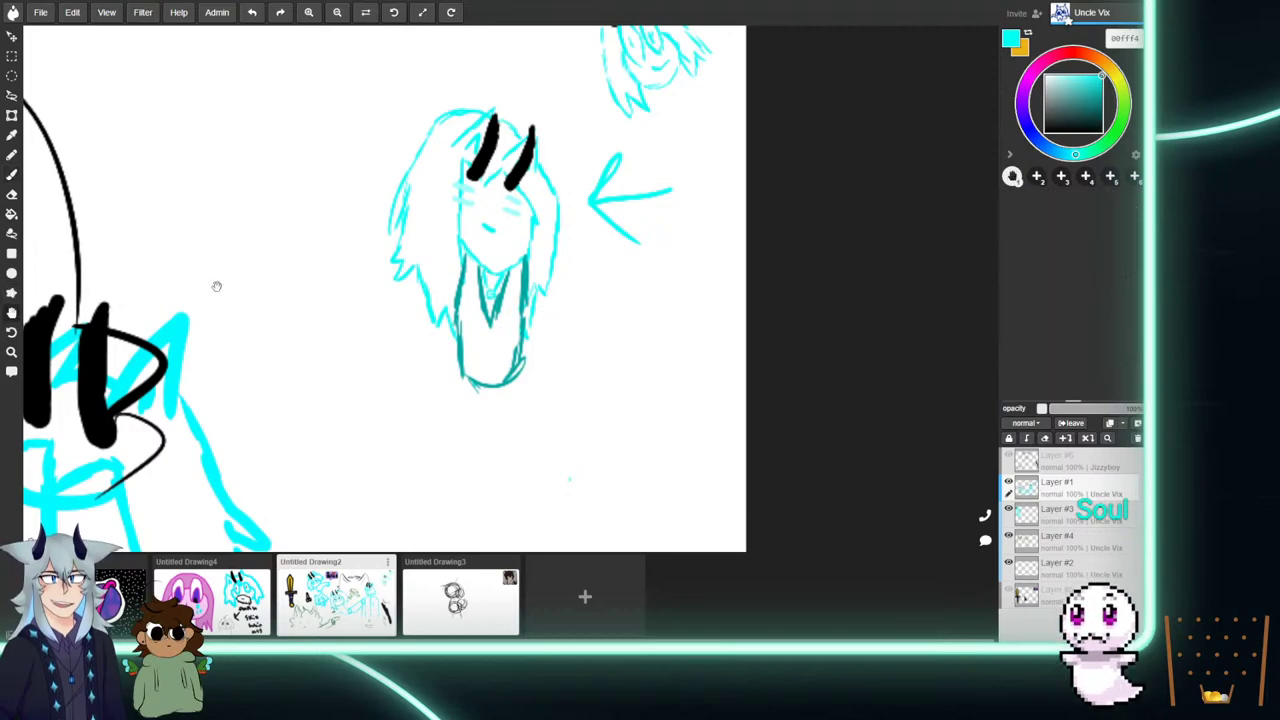
Look over the sketches across Untitled Drawing2, from the black ear outlines and green figure to the sword, cyan characters and Slender man note.
{"action": "left_click_drag", "start_coordinate": [200, 286], "coordinate": [704, 321]}
{"action": "left_click_drag", "start_coordinate": [655, 48], "coordinate": [736, 339]}
{"action": "left_click_drag", "start_coordinate": [669, 422], "coordinate": [895, 145]}
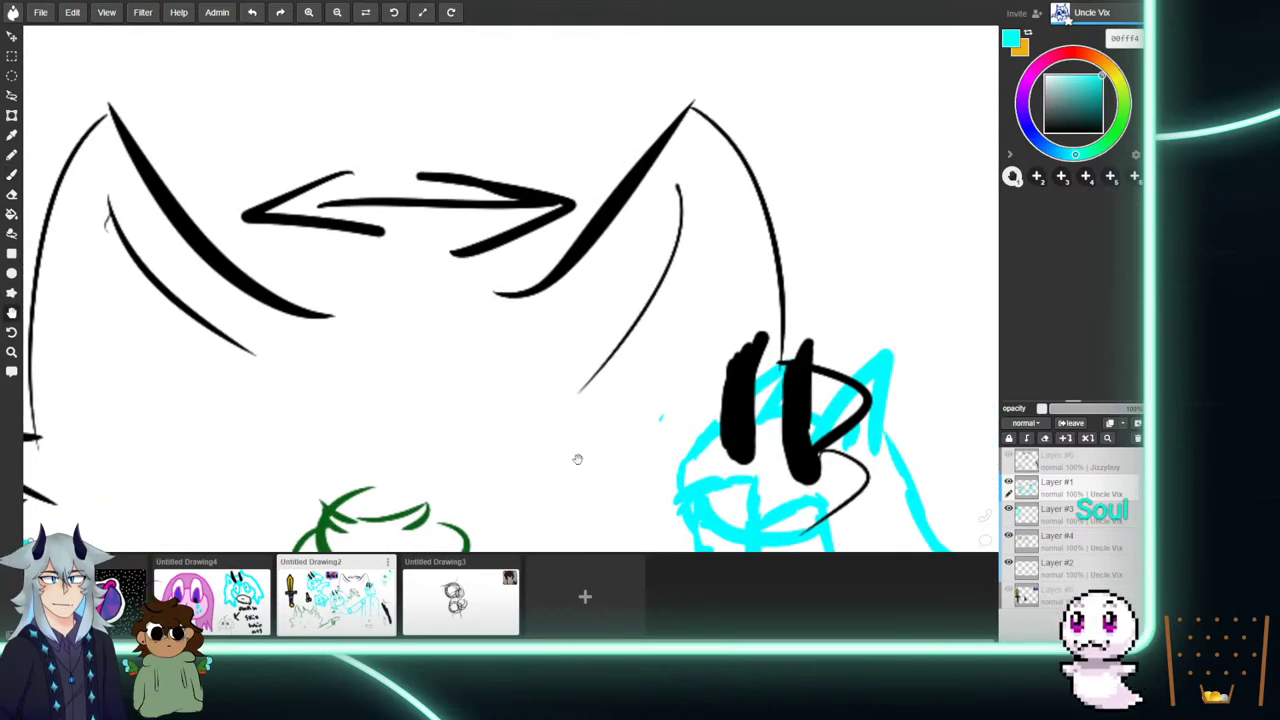
{"action": "left_click_drag", "start_coordinate": [574, 457], "coordinate": [917, 181]}
{"action": "left_click_drag", "start_coordinate": [512, 465], "coordinate": [894, 291]}
{"action": "left_click_drag", "start_coordinate": [620, 490], "coordinate": [840, 200]}
{"action": "left_click_drag", "start_coordinate": [630, 535], "coordinate": [794, 263]}
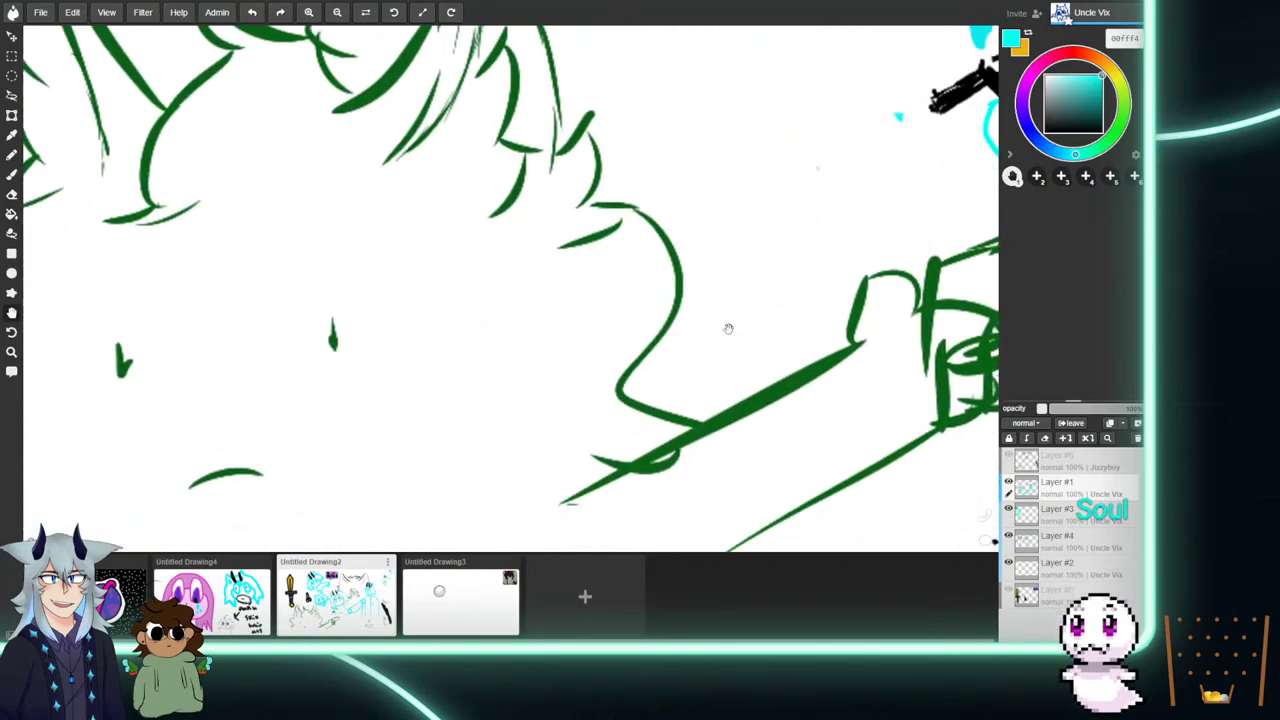
{"action": "left_click_drag", "start_coordinate": [626, 426], "coordinate": [853, 228]}
{"action": "left_click_drag", "start_coordinate": [500, 280], "coordinate": [654, 322]}
{"action": "mouse_move", "coordinate": [303, 320]}
{"action": "left_mouse_down"}
{"action": "mouse_move", "coordinate": [523, 356]}
{"action": "mouse_move", "coordinate": [663, 438]}
{"action": "left_mouse_up"}
{"action": "left_click_drag", "start_coordinate": [760, 250], "coordinate": [702, 416]}
{"action": "left_click_drag", "start_coordinate": [740, 220], "coordinate": [757, 487]}
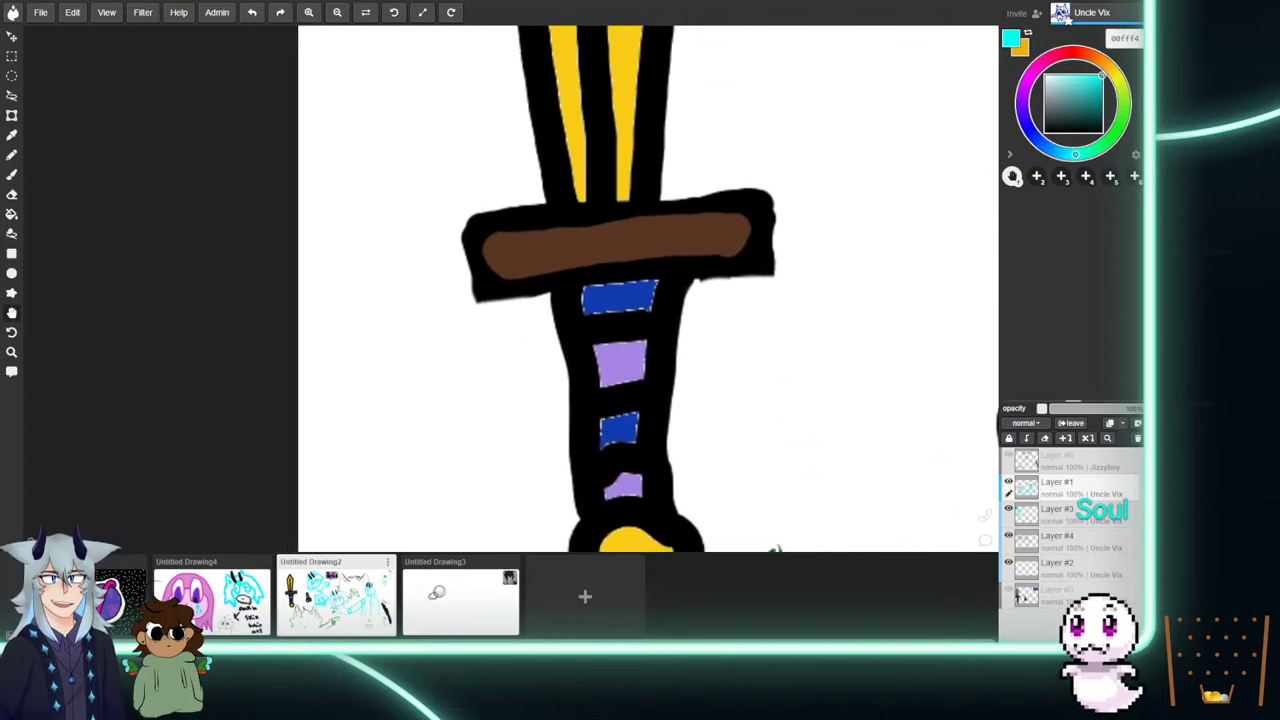
{"action": "left_click_drag", "start_coordinate": [833, 268], "coordinate": [712, 519]}
{"action": "left_click_drag", "start_coordinate": [770, 205], "coordinate": [660, 531]}
{"action": "left_click_drag", "start_coordinate": [703, 329], "coordinate": [649, 166]}
{"action": "left_click_drag", "start_coordinate": [757, 437], "coordinate": [766, 177]}
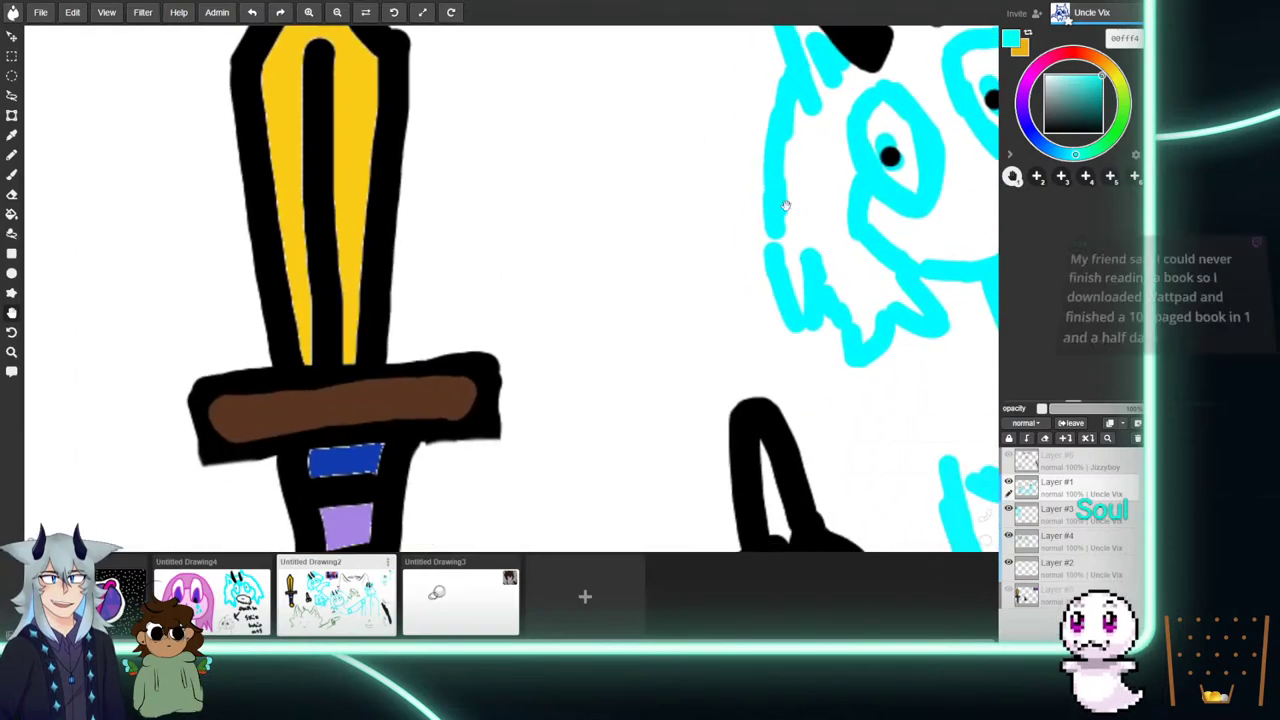
{"action": "left_click_drag", "start_coordinate": [733, 356], "coordinate": [385, 278]}
{"action": "left_click_drag", "start_coordinate": [871, 352], "coordinate": [528, 262]}
{"action": "mouse_move", "coordinate": [850, 420]}
{"action": "left_mouse_down"}
{"action": "mouse_move", "coordinate": [512, 239]}
{"action": "mouse_move", "coordinate": [516, 228]}
{"action": "left_mouse_up"}
{"action": "left_click_drag", "start_coordinate": [761, 386], "coordinate": [519, 220]}
{"action": "mouse_move", "coordinate": [983, 277]}
{"action": "left_mouse_down"}
{"action": "mouse_move", "coordinate": [683, 228]}
{"action": "mouse_move", "coordinate": [554, 254]}
{"action": "left_mouse_up"}
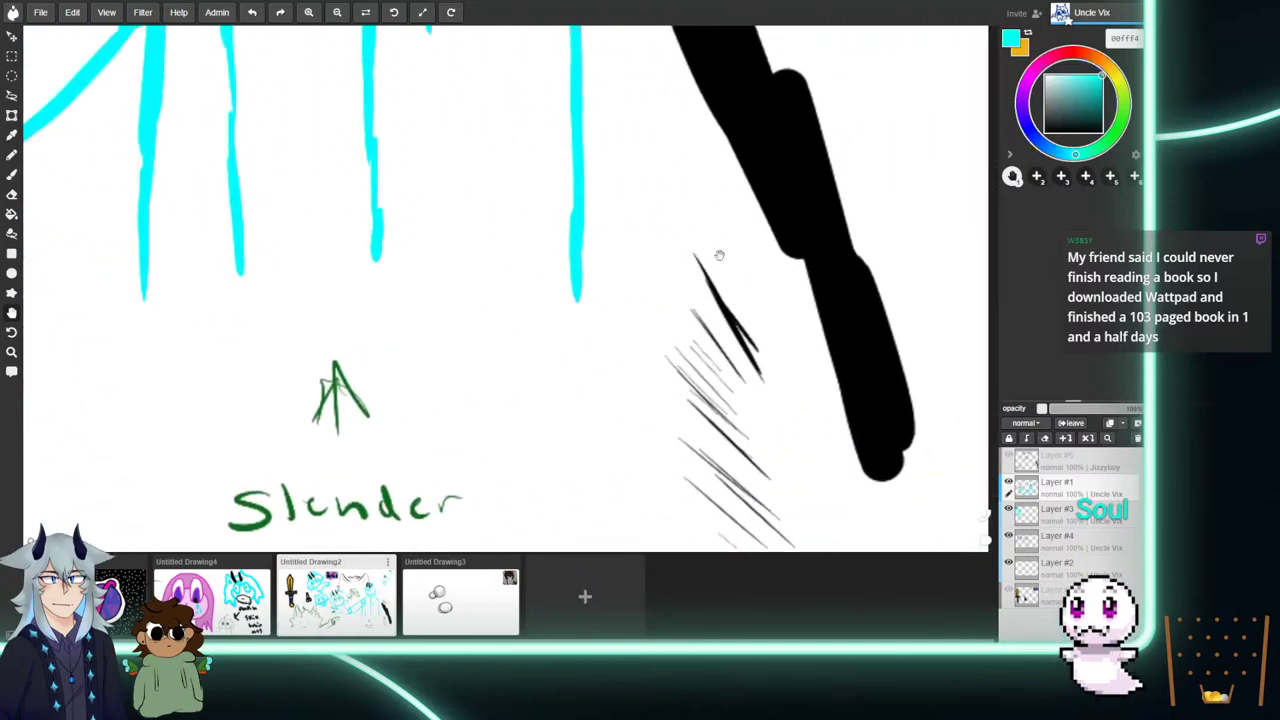
{"action": "left_click_drag", "start_coordinate": [729, 246], "coordinate": [510, 222]}
{"action": "left_click_drag", "start_coordinate": [659, 337], "coordinate": [784, 237]}
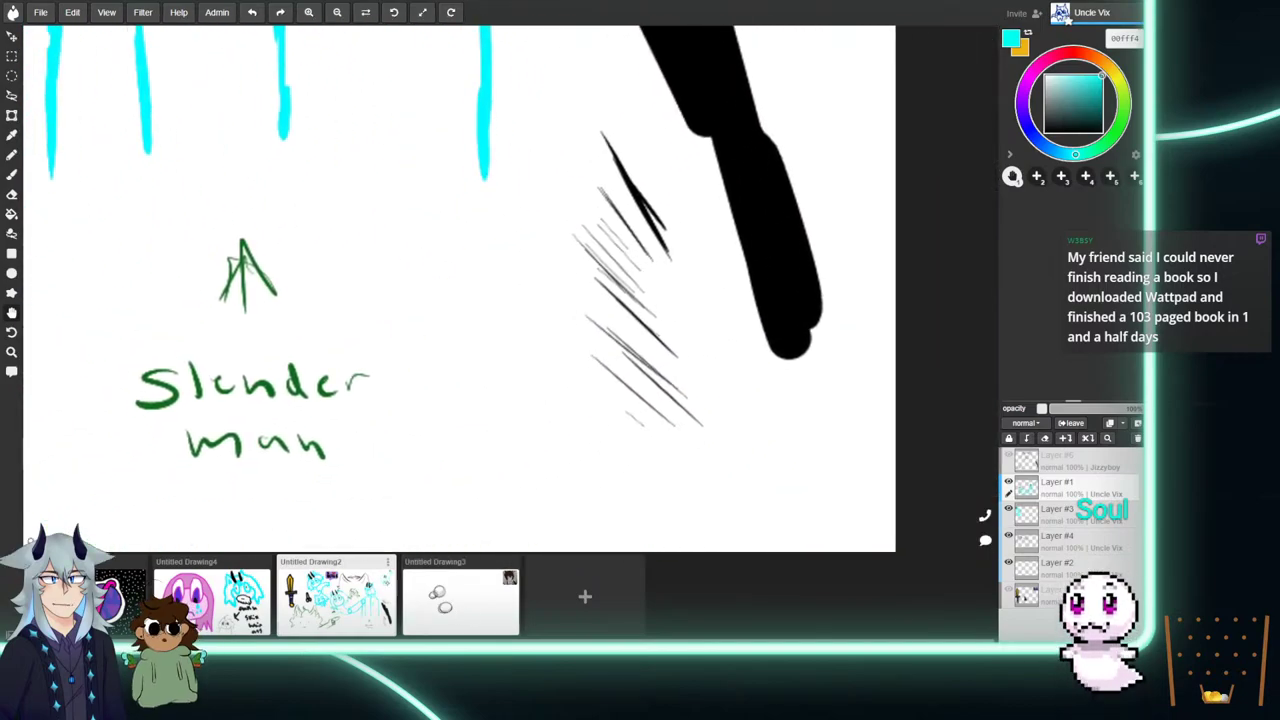
Open Untitled Drawing4 and look over its handwritten text, curly-haired sketch, pink-haired face and cyan horned head.
{"action": "left_click", "coordinate": [229, 596]}
{"action": "left_click_drag", "start_coordinate": [471, 243], "coordinate": [581, 350]}
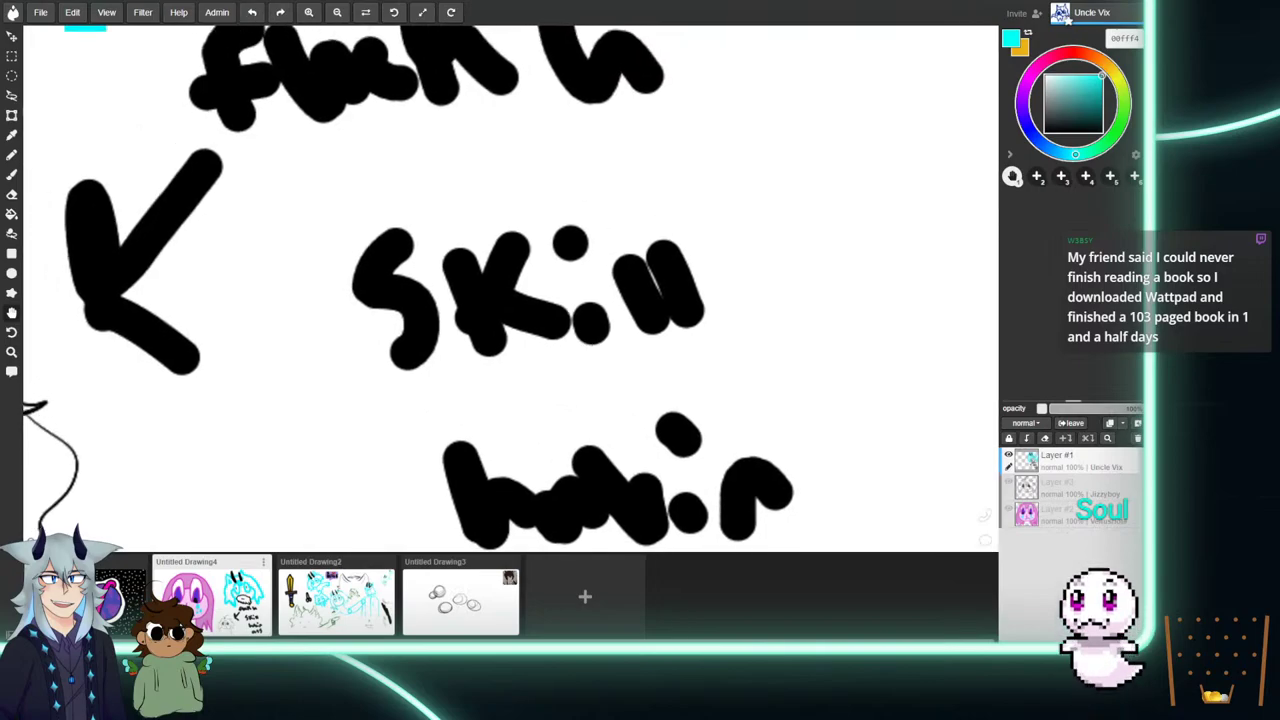
{"action": "mouse_move", "coordinate": [673, 342]}
{"action": "left_mouse_down"}
{"action": "mouse_move", "coordinate": [543, 122]}
{"action": "mouse_move", "coordinate": [630, 510]}
{"action": "left_mouse_up"}
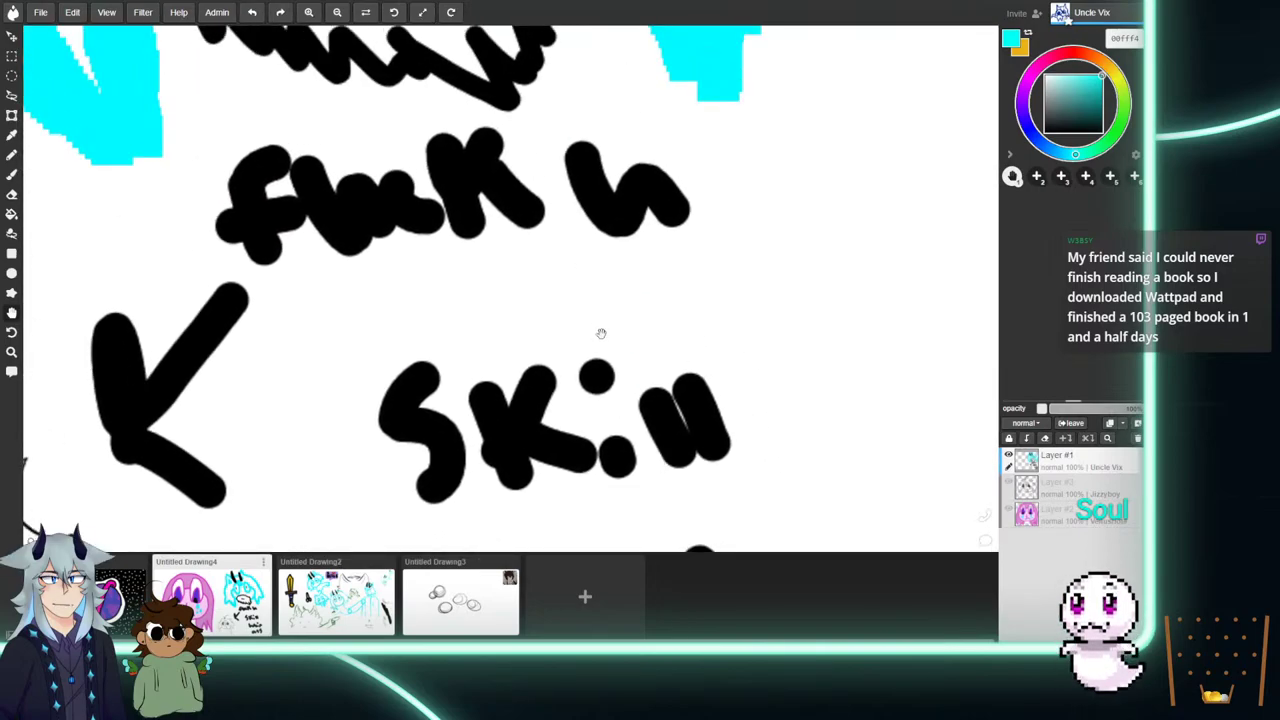
{"action": "left_click_drag", "start_coordinate": [600, 337], "coordinate": [842, 137]}
{"action": "mouse_move", "coordinate": [547, 302]}
{"action": "left_mouse_down"}
{"action": "mouse_move", "coordinate": [826, 196]}
{"action": "mouse_move", "coordinate": [826, 221]}
{"action": "left_mouse_up"}
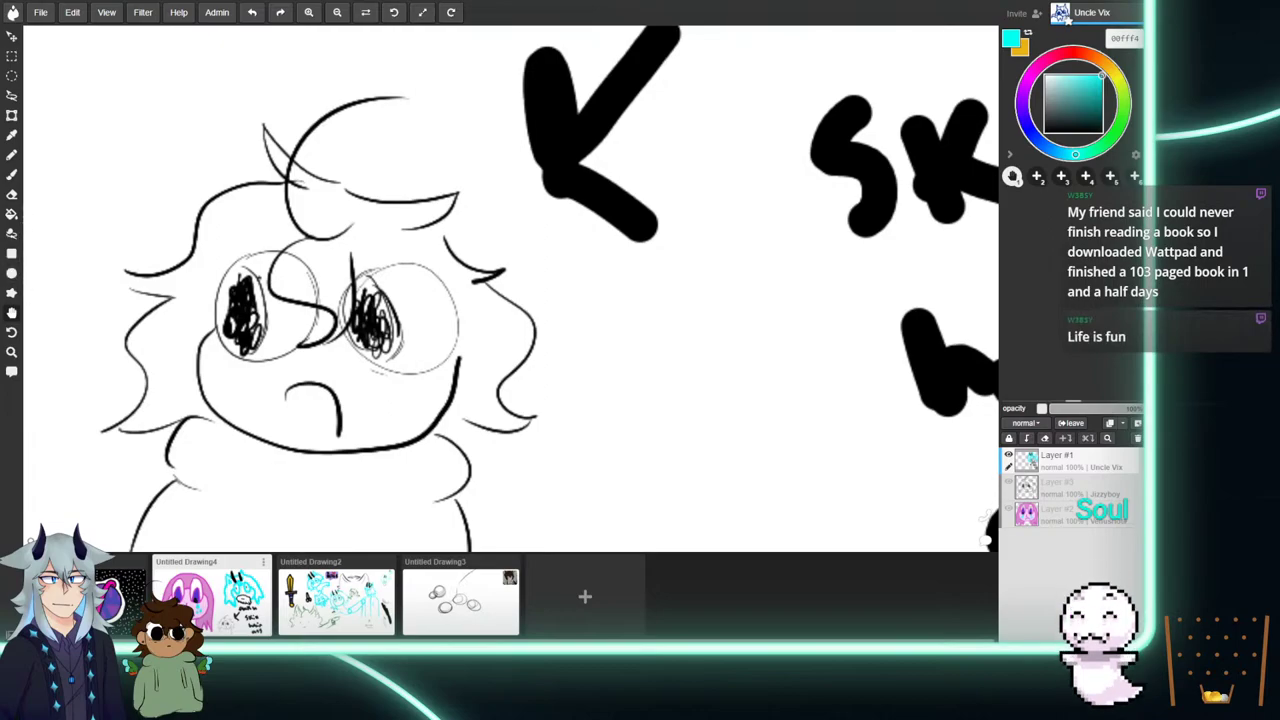
{"action": "scroll", "coordinate": [510, 298], "scroll_direction": "down", "scroll_amount": 6}
{"action": "left_click_drag", "start_coordinate": [510, 298], "coordinate": [529, 482]}
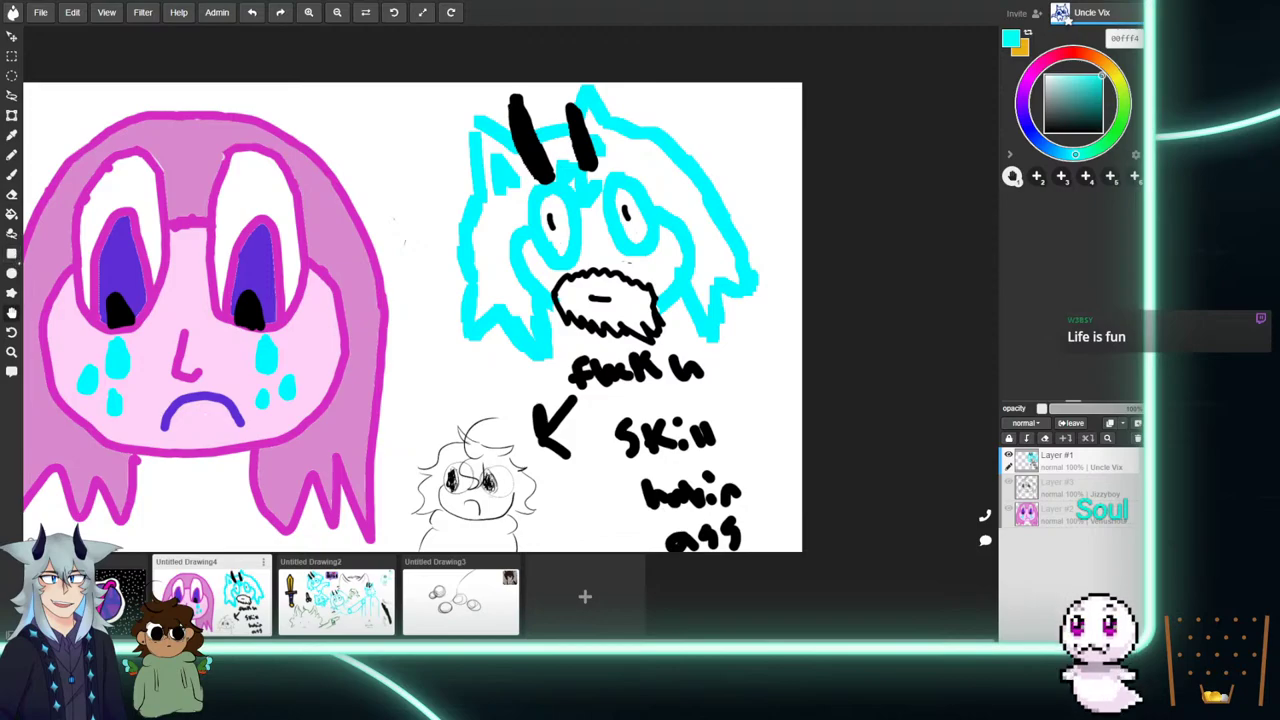
{"action": "left_click_drag", "start_coordinate": [514, 302], "coordinate": [511, 293]}
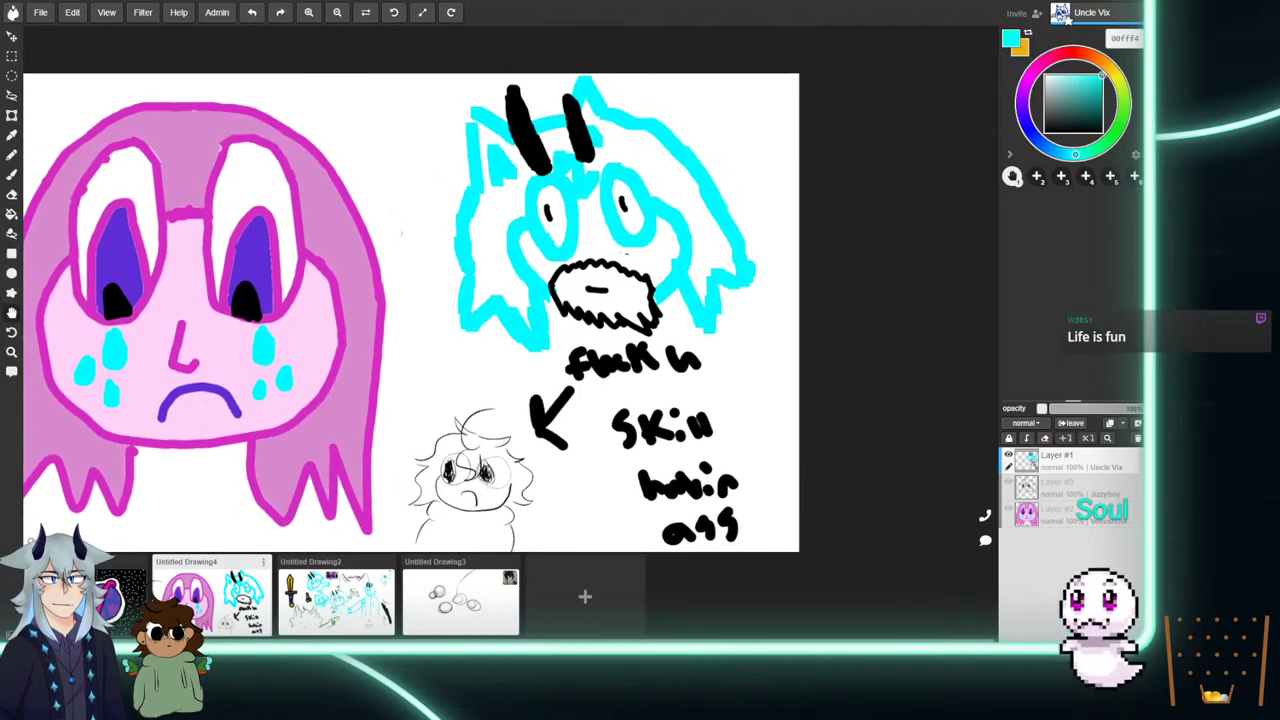
Erase both black horns and the ear and hair on the near side of the cyan head, beside the pink-haired face.
{"action": "left_click", "coordinate": [12, 174]}
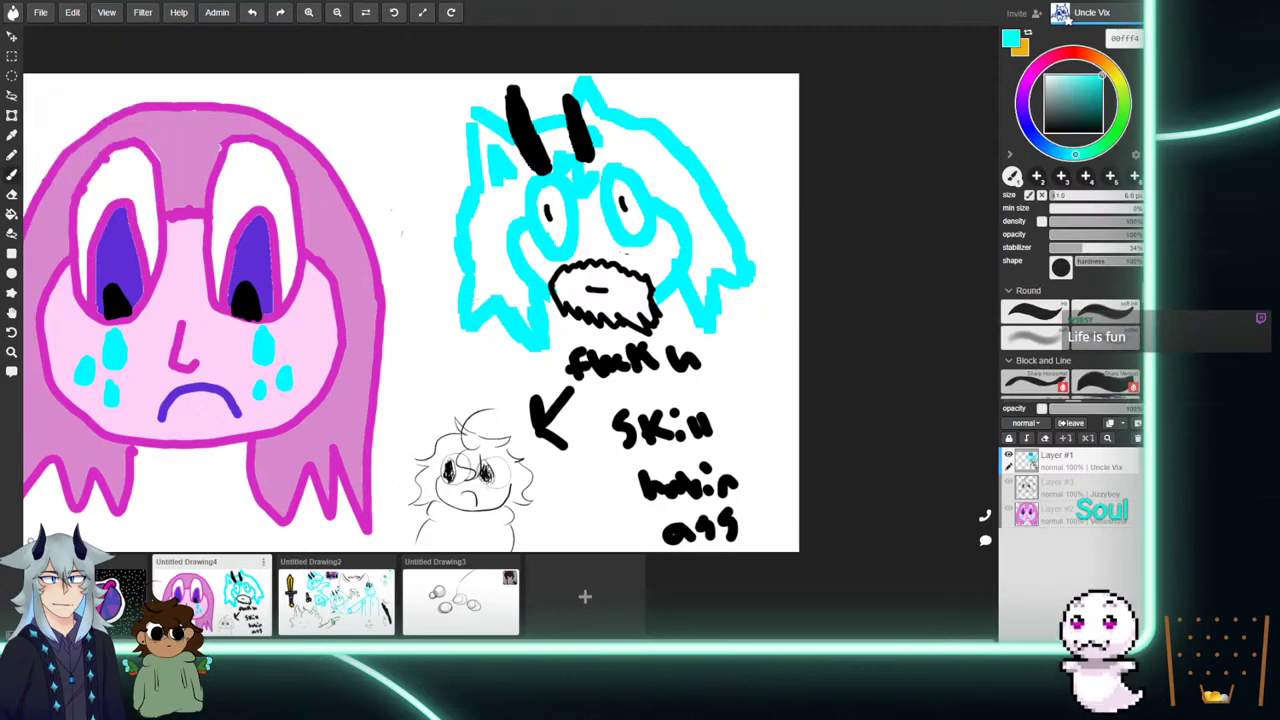
{"action": "key", "text": "e"}
{"action": "mouse_move", "coordinate": [482, 329]}
{"action": "left_mouse_down"}
{"action": "mouse_move", "coordinate": [476, 298]}
{"action": "mouse_move", "coordinate": [461, 314]}
{"action": "mouse_move", "coordinate": [468, 150]}
{"action": "mouse_move", "coordinate": [478, 130]}
{"action": "mouse_move", "coordinate": [524, 146]}
{"action": "mouse_move", "coordinate": [520, 110]}
{"action": "mouse_move", "coordinate": [542, 155]}
{"action": "mouse_move", "coordinate": [495, 120]}
{"action": "mouse_move", "coordinate": [501, 195]}
{"action": "left_mouse_up"}
{"action": "mouse_move", "coordinate": [498, 300]}
{"action": "left_mouse_down"}
{"action": "mouse_move", "coordinate": [505, 335]}
{"action": "mouse_move", "coordinate": [498, 310]}
{"action": "mouse_move", "coordinate": [523, 337]}
{"action": "left_mouse_up"}
{"action": "mouse_move", "coordinate": [490, 262]}
{"action": "left_mouse_down"}
{"action": "mouse_move", "coordinate": [530, 320]}
{"action": "mouse_move", "coordinate": [540, 296]}
{"action": "left_mouse_up"}
{"action": "left_click_drag", "start_coordinate": [496, 248], "coordinate": [520, 222]}
{"action": "mouse_move", "coordinate": [525, 165]}
{"action": "left_mouse_down"}
{"action": "mouse_move", "coordinate": [495, 200]}
{"action": "mouse_move", "coordinate": [531, 103]}
{"action": "mouse_move", "coordinate": [511, 85]}
{"action": "mouse_move", "coordinate": [582, 100]}
{"action": "left_mouse_up"}
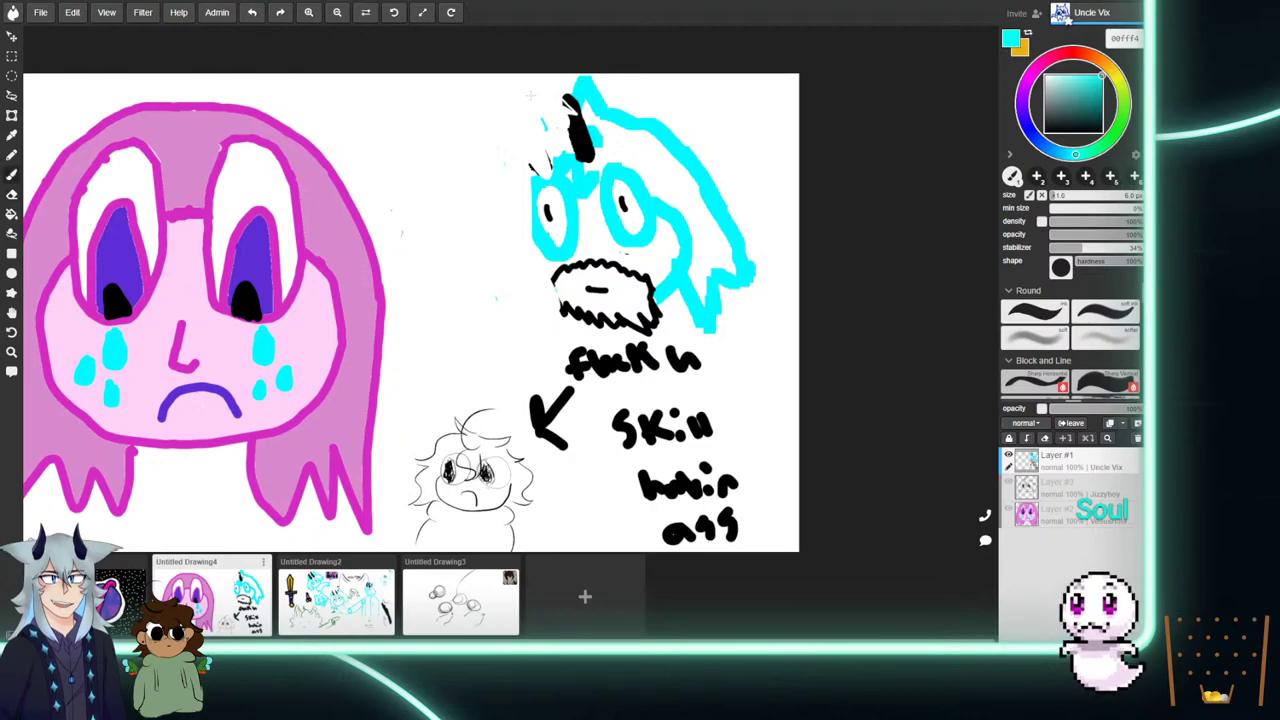
{"action": "mouse_move", "coordinate": [578, 92]}
{"action": "left_mouse_down"}
{"action": "mouse_move", "coordinate": [546, 142]}
{"action": "mouse_move", "coordinate": [514, 155]}
{"action": "mouse_move", "coordinate": [550, 161]}
{"action": "mouse_move", "coordinate": [557, 148]}
{"action": "mouse_move", "coordinate": [588, 176]}
{"action": "left_mouse_up"}
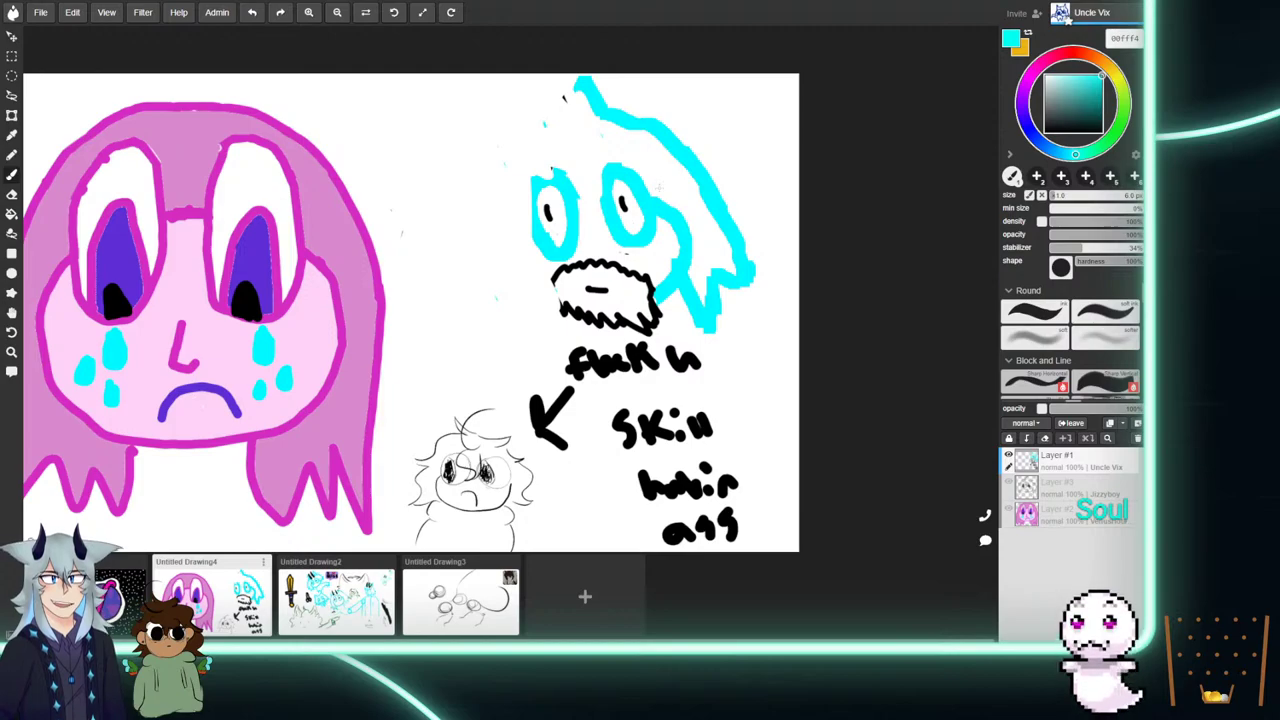
Erase the cyan head's remaining hair and mouth, plus the black arrow and handwritten text below it, leaving only the eyes.
{"action": "mouse_move", "coordinate": [573, 130]}
{"action": "left_mouse_down"}
{"action": "mouse_move", "coordinate": [603, 108]}
{"action": "mouse_move", "coordinate": [585, 117]}
{"action": "mouse_move", "coordinate": [655, 138]}
{"action": "mouse_move", "coordinate": [704, 198]}
{"action": "mouse_move", "coordinate": [699, 123]}
{"action": "mouse_move", "coordinate": [664, 131]}
{"action": "mouse_move", "coordinate": [681, 191]}
{"action": "mouse_move", "coordinate": [677, 205]}
{"action": "mouse_move", "coordinate": [665, 197]}
{"action": "mouse_move", "coordinate": [672, 229]}
{"action": "mouse_move", "coordinate": [692, 267]}
{"action": "mouse_move", "coordinate": [686, 246]}
{"action": "mouse_move", "coordinate": [703, 234]}
{"action": "mouse_move", "coordinate": [741, 258]}
{"action": "mouse_move", "coordinate": [741, 228]}
{"action": "mouse_move", "coordinate": [723, 226]}
{"action": "mouse_move", "coordinate": [717, 249]}
{"action": "mouse_move", "coordinate": [687, 236]}
{"action": "mouse_move", "coordinate": [717, 333]}
{"action": "mouse_move", "coordinate": [687, 280]}
{"action": "mouse_move", "coordinate": [720, 314]}
{"action": "mouse_move", "coordinate": [697, 338]}
{"action": "mouse_move", "coordinate": [700, 299]}
{"action": "mouse_move", "coordinate": [655, 325]}
{"action": "mouse_move", "coordinate": [663, 337]}
{"action": "mouse_move", "coordinate": [589, 287]}
{"action": "mouse_move", "coordinate": [562, 303]}
{"action": "mouse_move", "coordinate": [580, 312]}
{"action": "mouse_move", "coordinate": [556, 280]}
{"action": "left_mouse_up"}
{"action": "mouse_move", "coordinate": [551, 408]}
{"action": "left_mouse_down"}
{"action": "mouse_move", "coordinate": [545, 436]}
{"action": "mouse_move", "coordinate": [563, 460]}
{"action": "mouse_move", "coordinate": [578, 365]}
{"action": "mouse_move", "coordinate": [560, 400]}
{"action": "mouse_move", "coordinate": [584, 332]}
{"action": "left_mouse_up"}
{"action": "left_click_drag", "start_coordinate": [565, 275], "coordinate": [640, 280]}
{"action": "mouse_move", "coordinate": [596, 352]}
{"action": "left_mouse_down"}
{"action": "mouse_move", "coordinate": [596, 386]}
{"action": "mouse_move", "coordinate": [620, 358]}
{"action": "mouse_move", "coordinate": [677, 348]}
{"action": "mouse_move", "coordinate": [690, 362]}
{"action": "left_mouse_up"}
{"action": "mouse_move", "coordinate": [612, 410]}
{"action": "left_mouse_down"}
{"action": "mouse_move", "coordinate": [645, 438]}
{"action": "mouse_move", "coordinate": [628, 448]}
{"action": "mouse_move", "coordinate": [675, 538]}
{"action": "mouse_move", "coordinate": [630, 462]}
{"action": "mouse_move", "coordinate": [719, 545]}
{"action": "mouse_move", "coordinate": [655, 420]}
{"action": "mouse_move", "coordinate": [726, 535]}
{"action": "mouse_move", "coordinate": [683, 483]}
{"action": "left_mouse_up"}
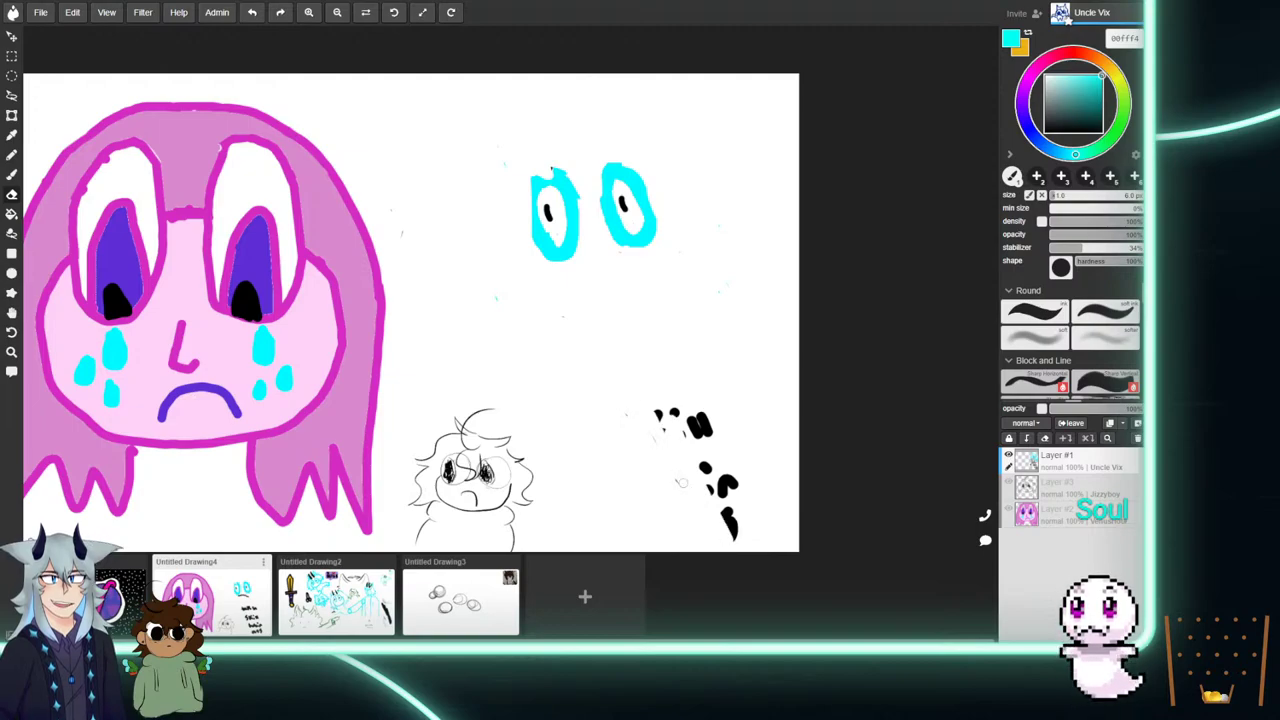
{"action": "mouse_move", "coordinate": [638, 410]}
{"action": "left_mouse_down"}
{"action": "mouse_move", "coordinate": [660, 414]}
{"action": "mouse_move", "coordinate": [664, 398]}
{"action": "mouse_move", "coordinate": [711, 436]}
{"action": "mouse_move", "coordinate": [726, 505]}
{"action": "mouse_move", "coordinate": [713, 456]}
{"action": "left_mouse_up"}
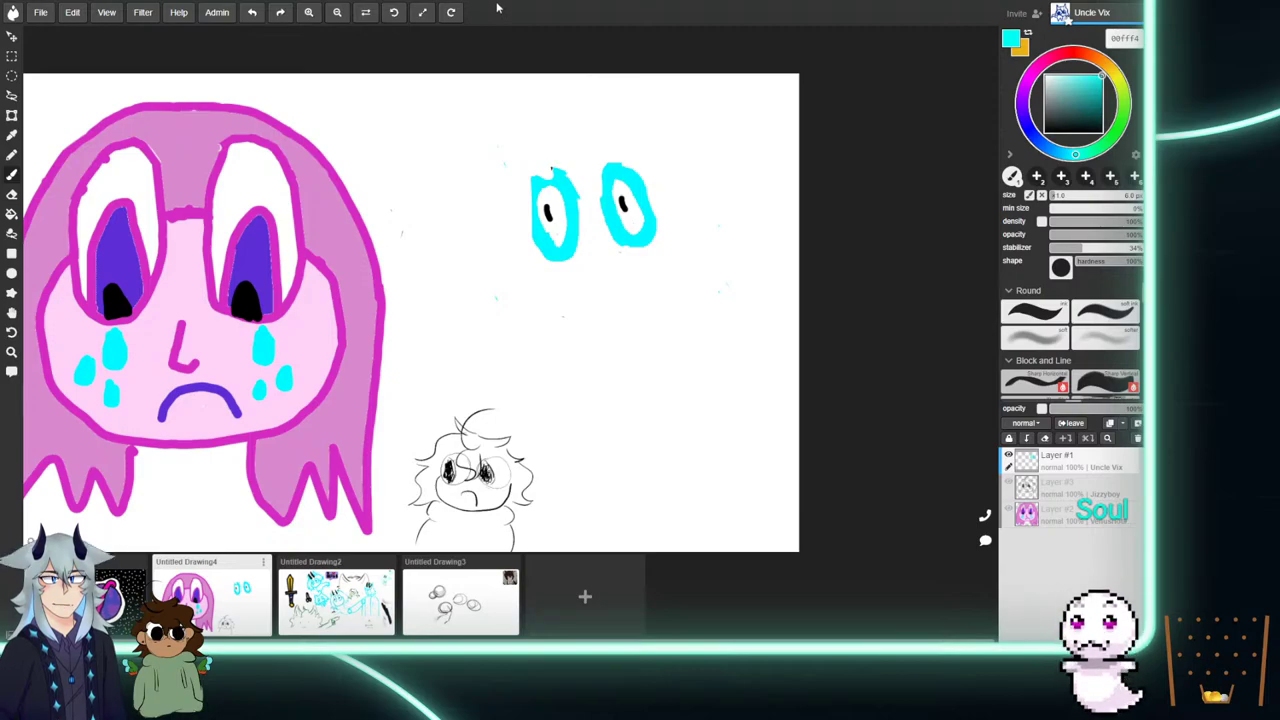
Erase the two leftover cyan eyes and their black pupils.
{"action": "key", "text": "e"}
{"action": "left_click_drag", "start_coordinate": [616, 158], "coordinate": [630, 244]}
{"action": "mouse_move", "coordinate": [600, 178]}
{"action": "left_mouse_down"}
{"action": "mouse_move", "coordinate": [642, 268]}
{"action": "mouse_move", "coordinate": [630, 200]}
{"action": "mouse_move", "coordinate": [650, 228]}
{"action": "mouse_move", "coordinate": [628, 180]}
{"action": "mouse_move", "coordinate": [536, 250]}
{"action": "mouse_move", "coordinate": [523, 180]}
{"action": "mouse_move", "coordinate": [565, 170]}
{"action": "mouse_move", "coordinate": [578, 200]}
{"action": "mouse_move", "coordinate": [572, 297]}
{"action": "left_mouse_up"}
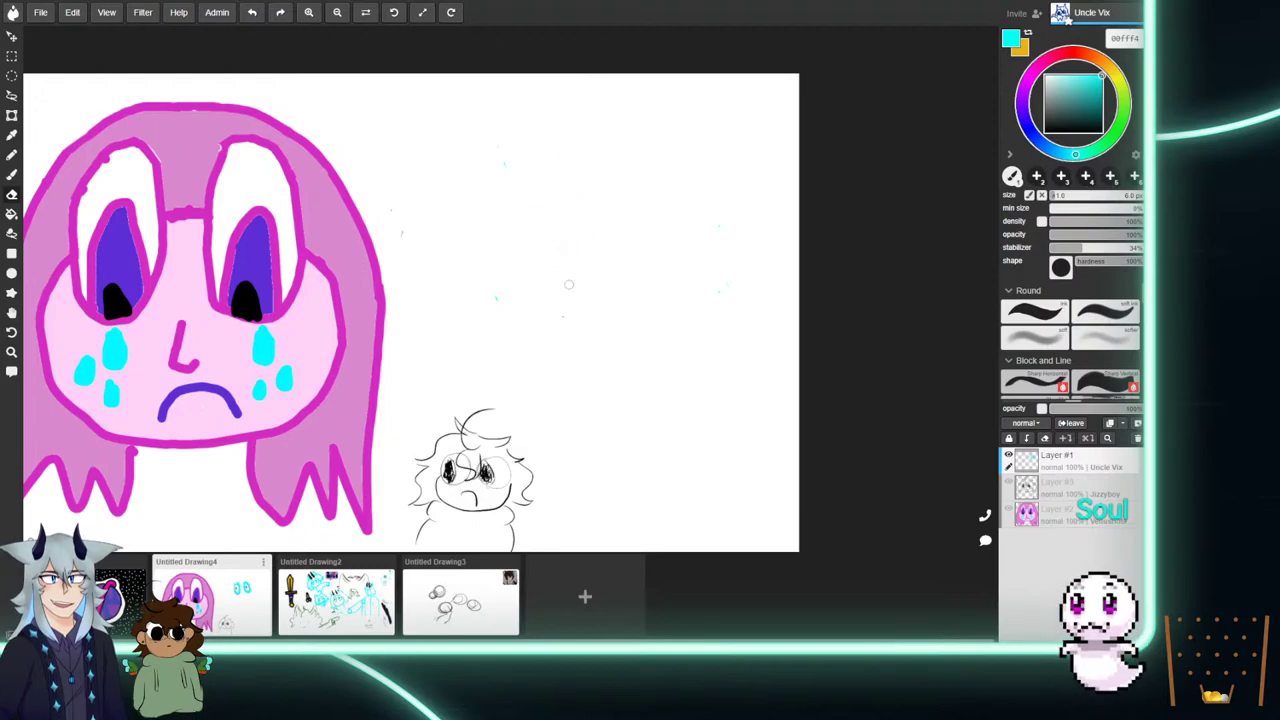
Draw two tall, pointed, slanted eye outlines in cyan (00fff4) with the 6 px brush in the cleared area beside the pink-haired face.
{"action": "key", "text": "b"}
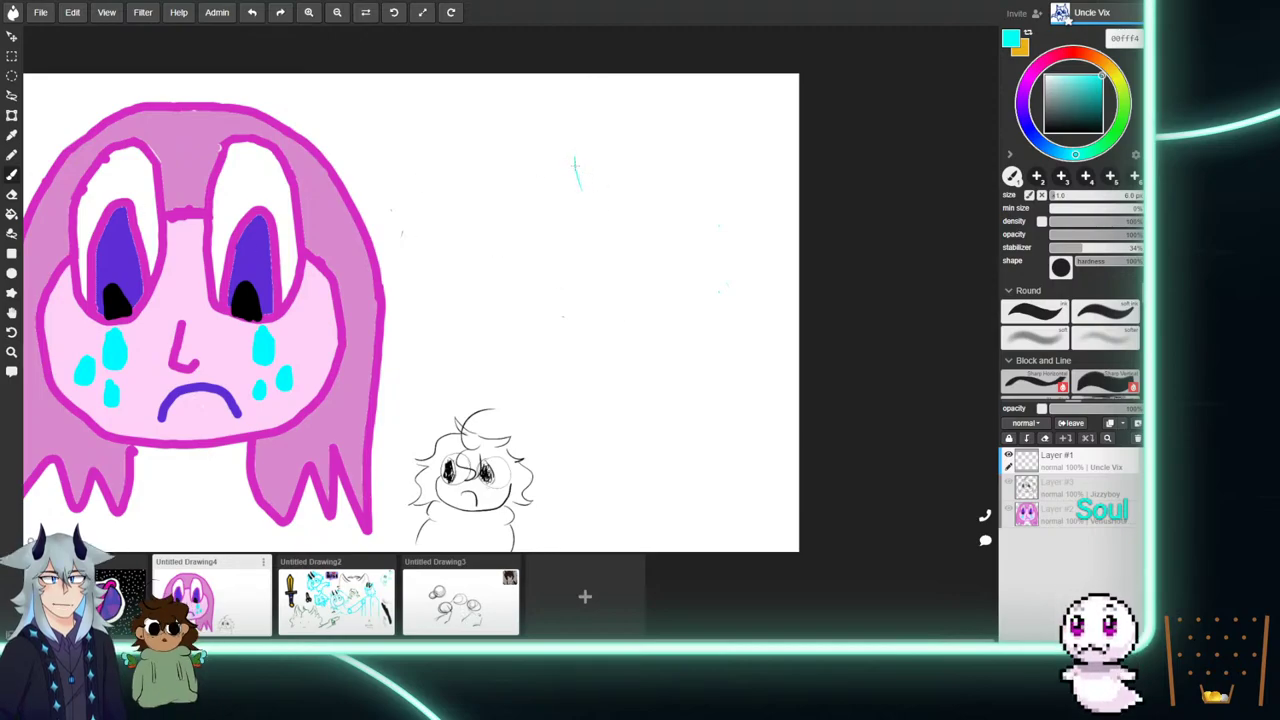
{"action": "scroll", "coordinate": [549, 197], "scroll_direction": "up", "scroll_amount": 4}
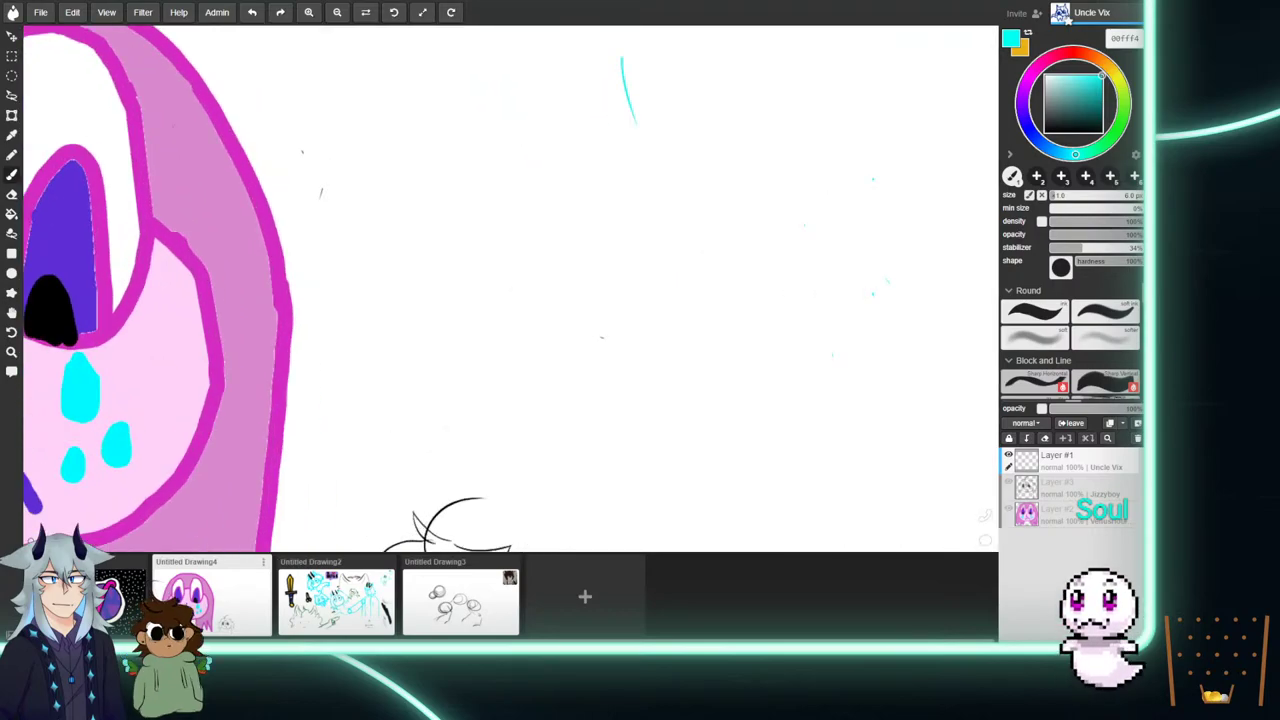
{"action": "left_click", "coordinate": [12, 313]}
{"action": "left_click_drag", "start_coordinate": [591, 175], "coordinate": [519, 418]}
{"action": "mouse_move", "coordinate": [544, 331]}
{"action": "left_mouse_down"}
{"action": "mouse_move", "coordinate": [568, 378]}
{"action": "mouse_move", "coordinate": [556, 346]}
{"action": "left_mouse_up"}
{"action": "left_click", "coordinate": [12, 175]}
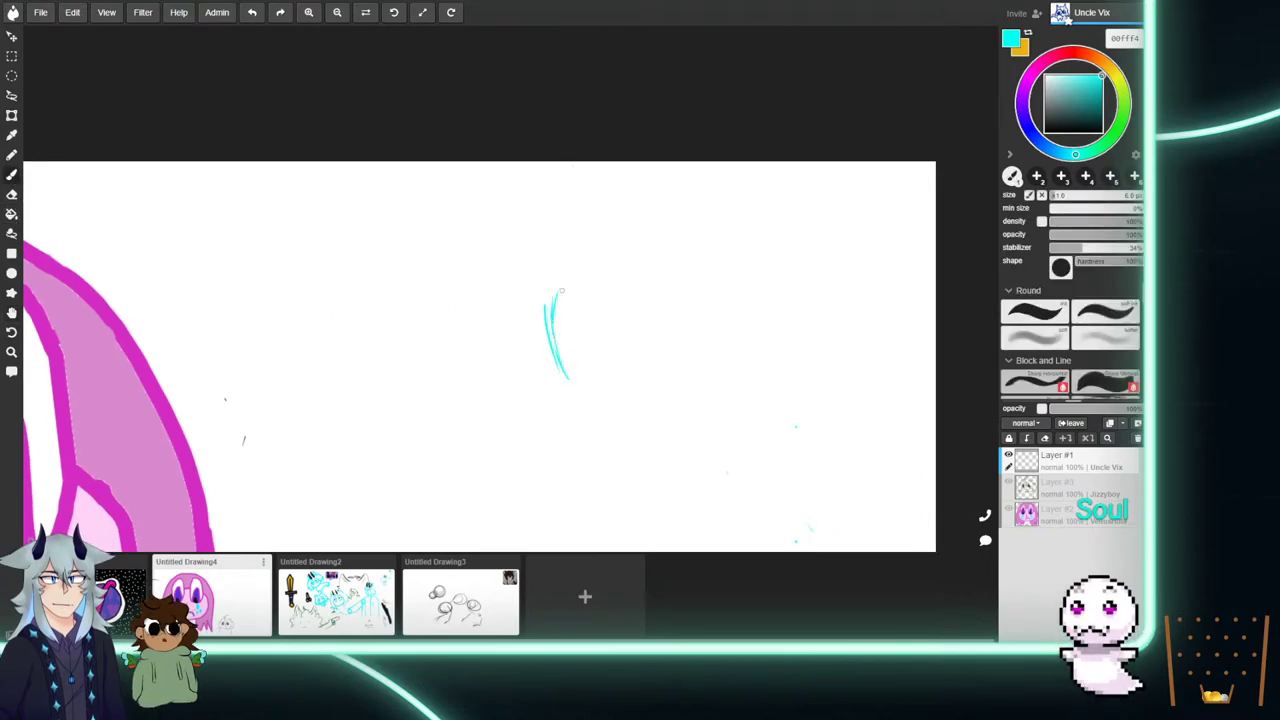
{"action": "mouse_move", "coordinate": [565, 296]}
{"action": "left_mouse_down"}
{"action": "mouse_move", "coordinate": [600, 356]}
{"action": "mouse_move", "coordinate": [643, 373]}
{"action": "mouse_move", "coordinate": [596, 290]}
{"action": "mouse_move", "coordinate": [604, 270]}
{"action": "mouse_move", "coordinate": [652, 298]}
{"action": "mouse_move", "coordinate": [657, 370]}
{"action": "left_mouse_up"}
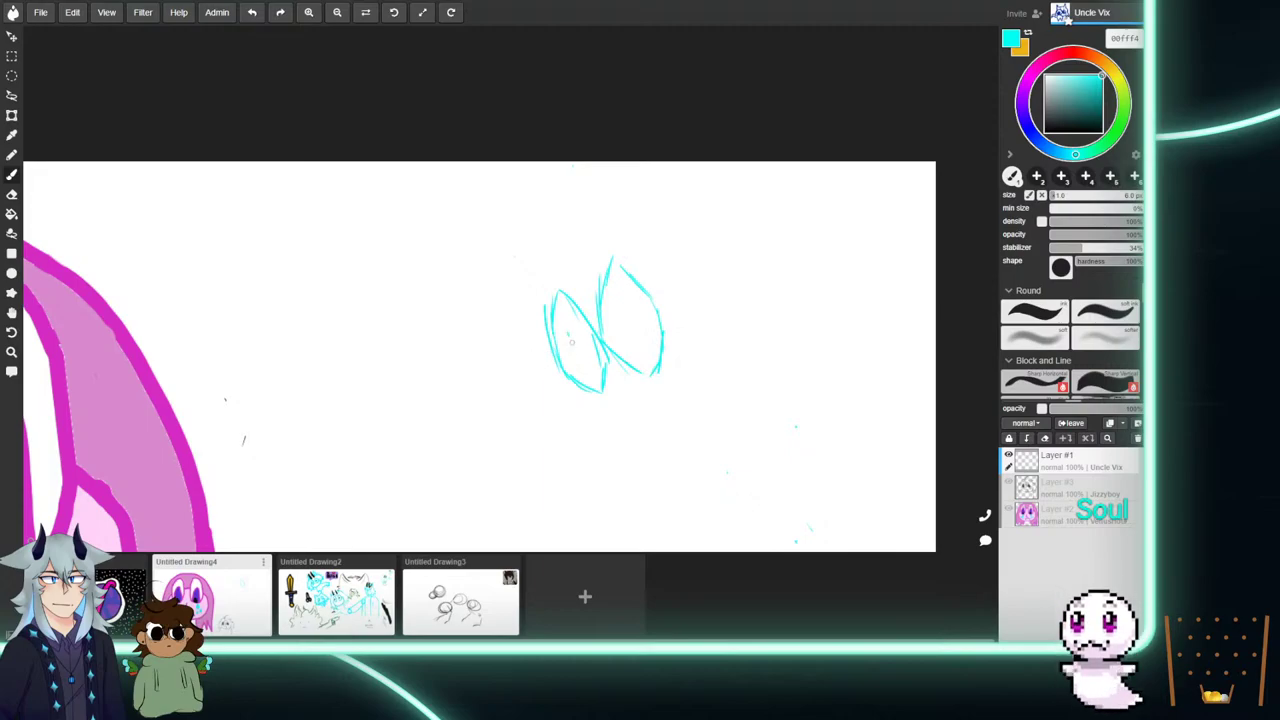
Add a short pupil line in each cyan eye and sketch a round face outline with a tiny mouth below the eyes.
{"action": "left_click_drag", "start_coordinate": [569, 338], "coordinate": [574, 356]}
{"action": "left_click_drag", "start_coordinate": [623, 310], "coordinate": [631, 336]}
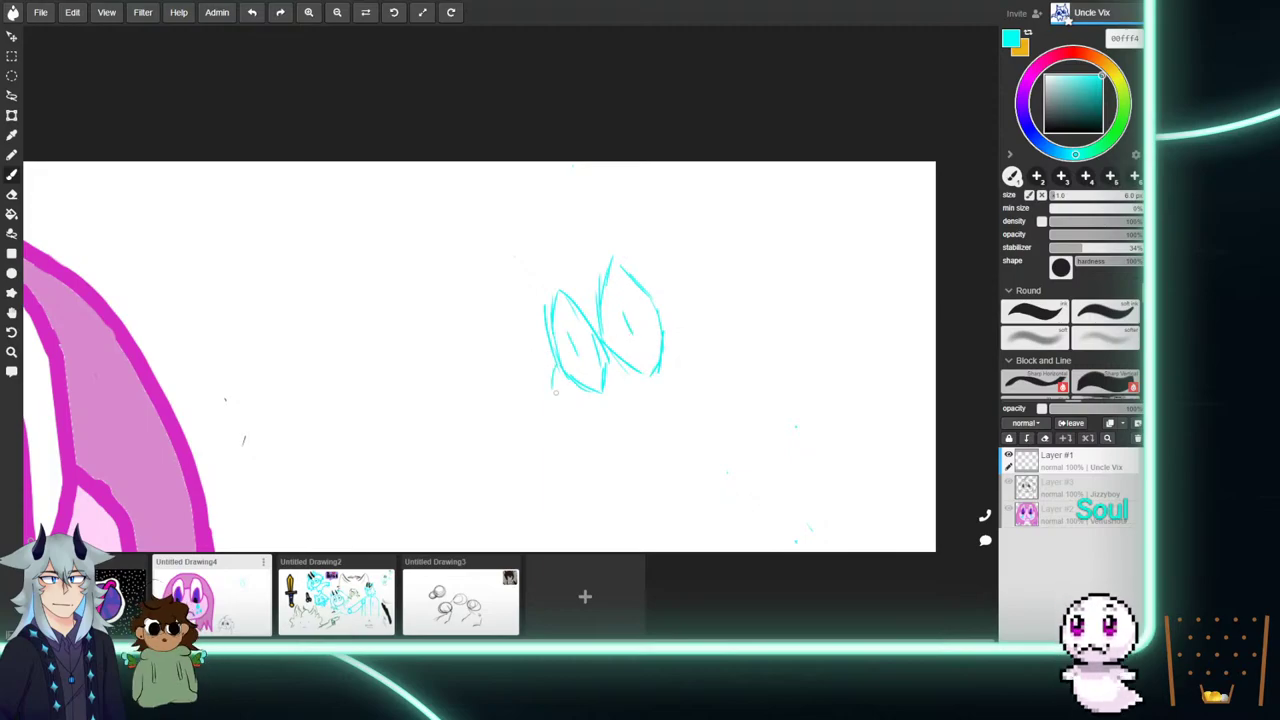
{"action": "left_click_drag", "start_coordinate": [552, 396], "coordinate": [556, 404]}
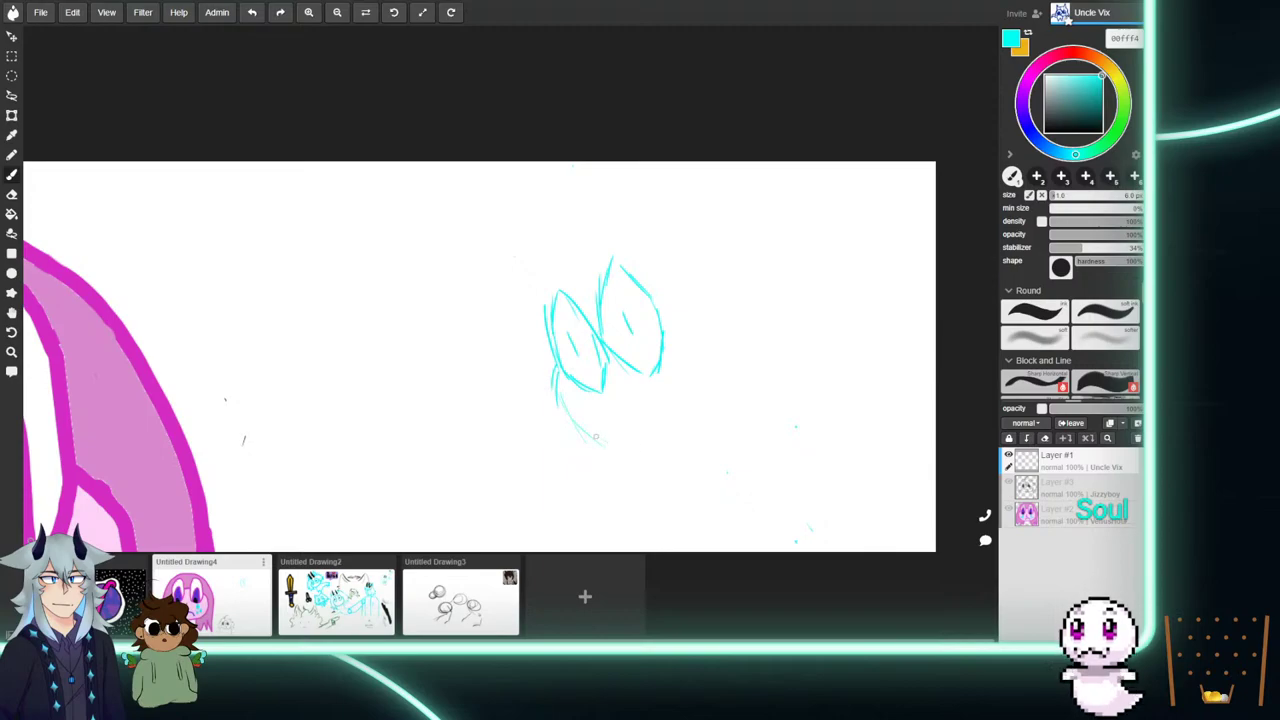
{"action": "mouse_move", "coordinate": [658, 306]}
{"action": "left_mouse_down"}
{"action": "mouse_move", "coordinate": [692, 342]}
{"action": "mouse_move", "coordinate": [697, 378]}
{"action": "mouse_move", "coordinate": [673, 430]}
{"action": "left_mouse_up"}
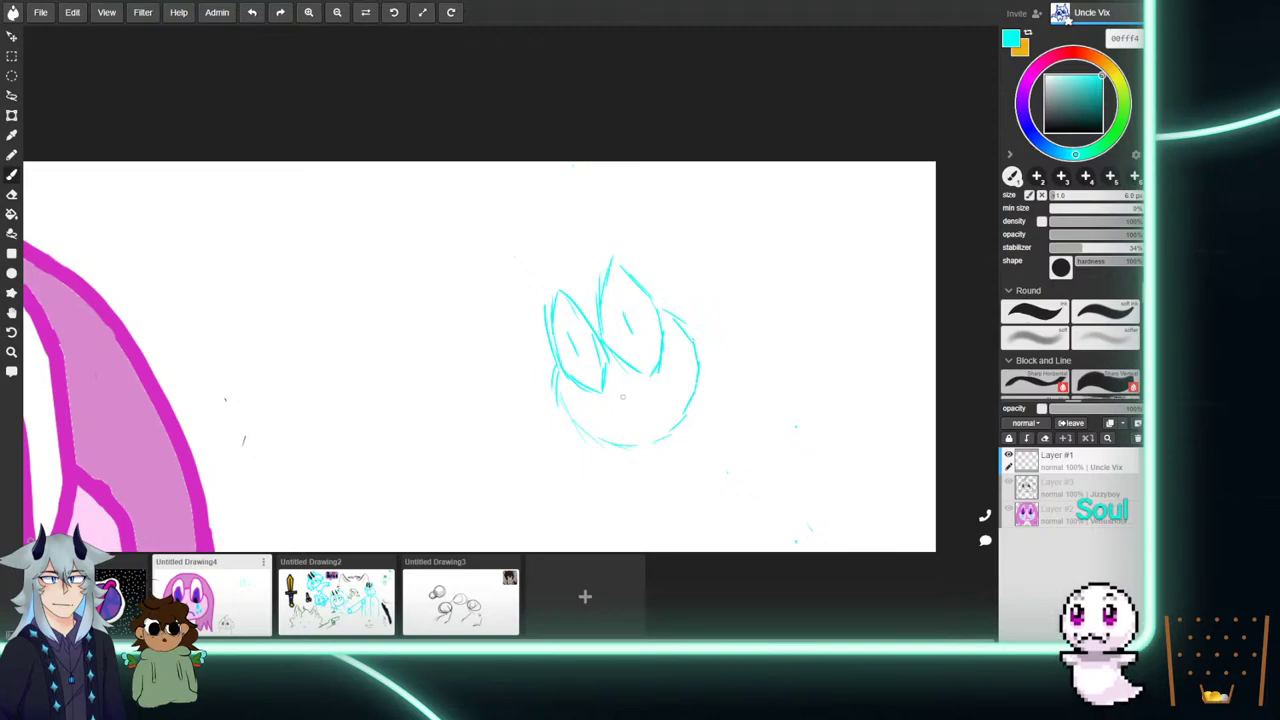
Sketch a jagged cyan hair lock beside the chin, undo its outer line and erase its outer spikes, keeping the inner strand.
{"action": "mouse_move", "coordinate": [571, 436]}
{"action": "left_mouse_down"}
{"action": "mouse_move", "coordinate": [608, 467]}
{"action": "mouse_move", "coordinate": [570, 481]}
{"action": "mouse_move", "coordinate": [549, 448]}
{"action": "mouse_move", "coordinate": [529, 481]}
{"action": "mouse_move", "coordinate": [538, 454]}
{"action": "mouse_move", "coordinate": [532, 480]}
{"action": "mouse_move", "coordinate": [521, 385]}
{"action": "left_mouse_up"}
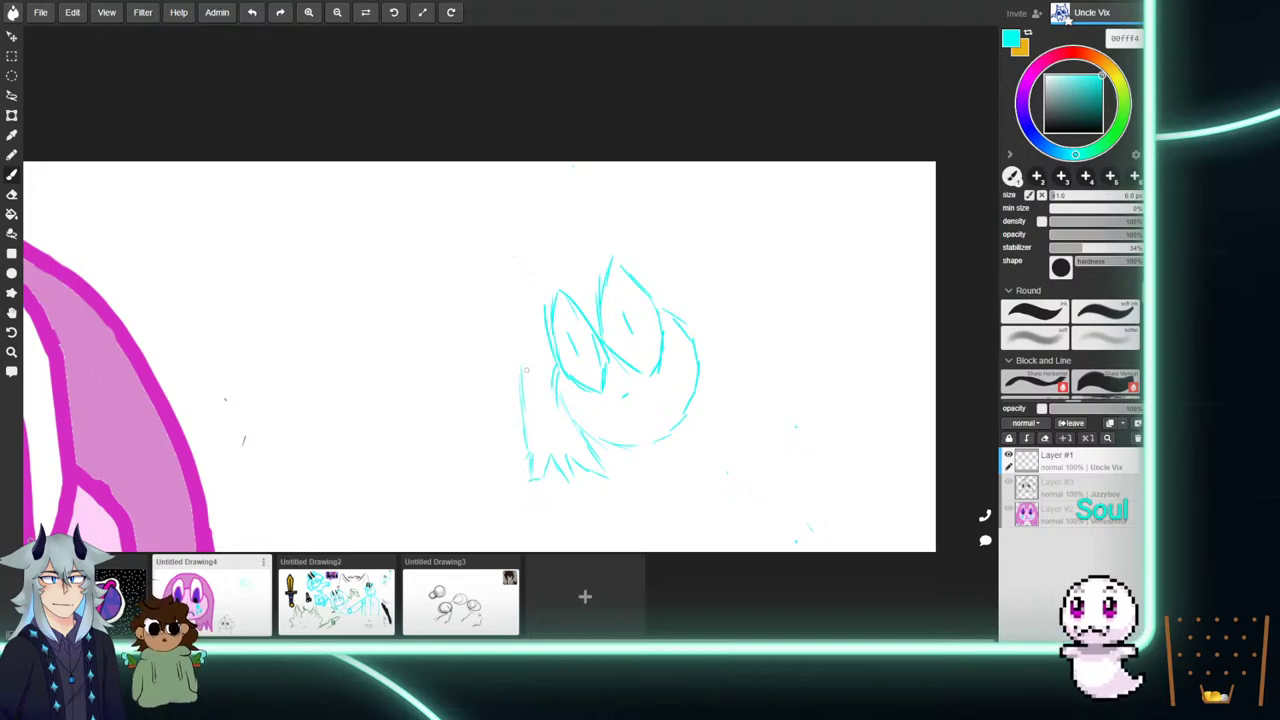
{"action": "key", "text": "ctrl+z"}
{"action": "key", "text": "ctrl+z"}
{"action": "key", "text": "ctrl+z"}
{"action": "key", "text": "ctrl+z"}
{"action": "key", "text": "ctrl+z"}
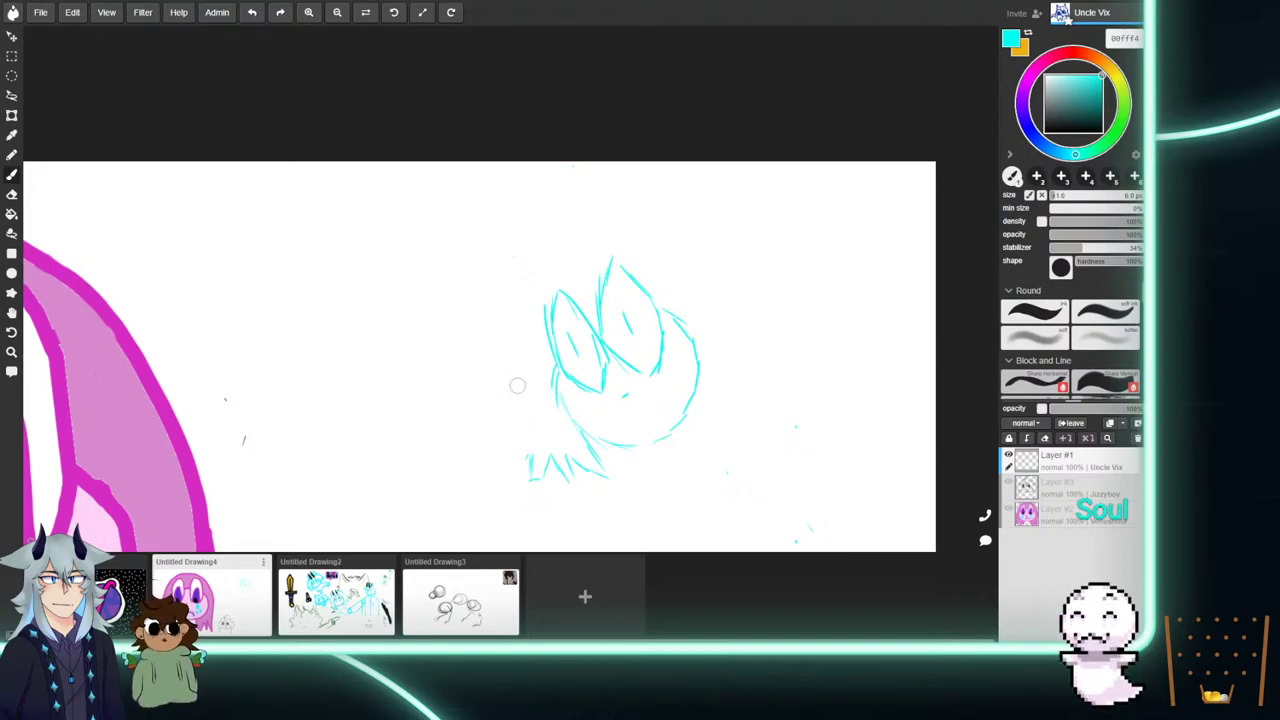
{"action": "key", "text": "ctrl+z"}
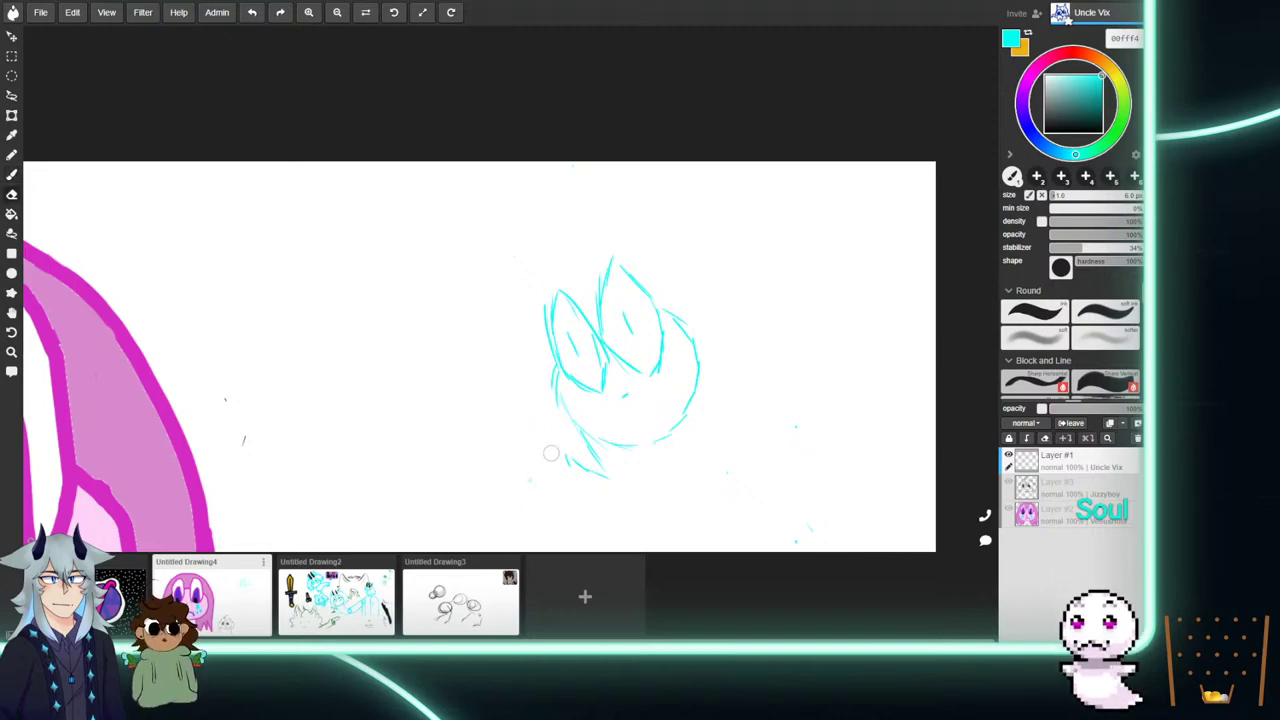
{"action": "key", "text": "b"}
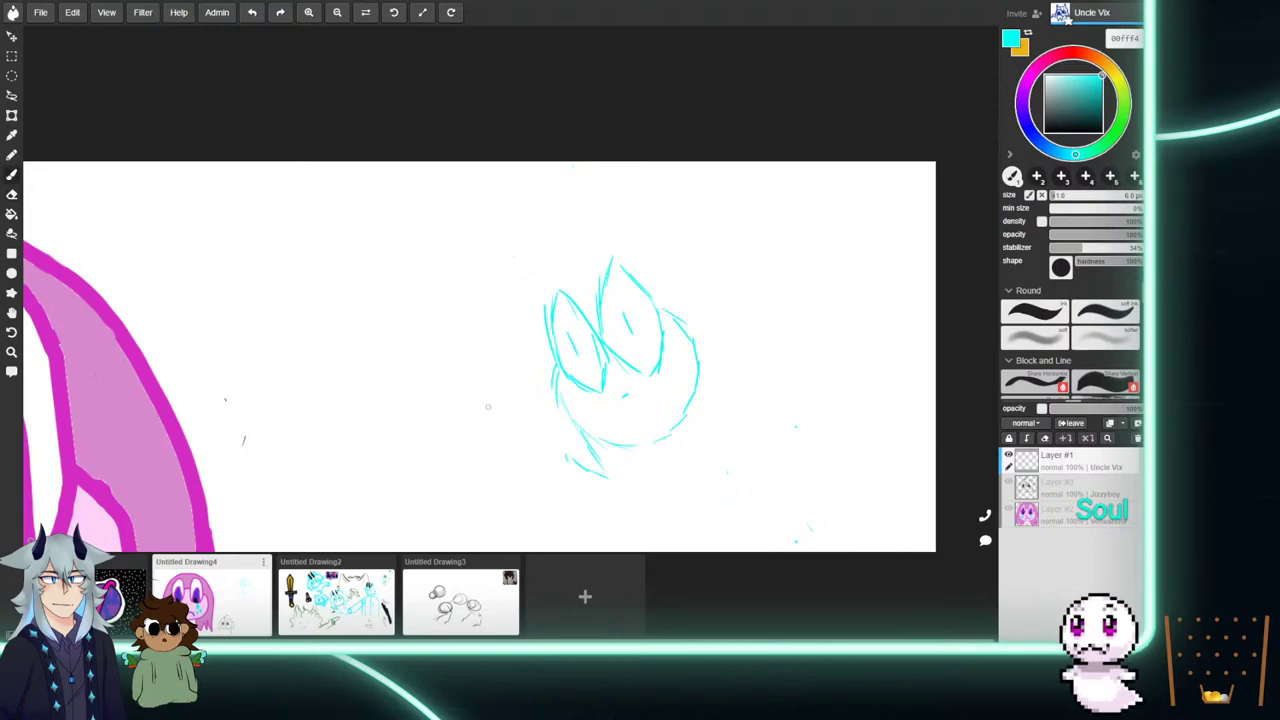
Draw long cyan side hair, two pointed cat ears with inner lines, and spiky hair sweeping out on the other side of the face.
{"action": "mouse_move", "coordinate": [566, 458]}
{"action": "left_mouse_down"}
{"action": "mouse_move", "coordinate": [530, 373]}
{"action": "mouse_move", "coordinate": [547, 405]}
{"action": "mouse_move", "coordinate": [542, 433]}
{"action": "mouse_move", "coordinate": [530, 380]}
{"action": "left_mouse_up"}
{"action": "mouse_move", "coordinate": [529, 332]}
{"action": "left_mouse_down"}
{"action": "mouse_move", "coordinate": [530, 376]}
{"action": "mouse_move", "coordinate": [528, 240]}
{"action": "mouse_move", "coordinate": [563, 259]}
{"action": "mouse_move", "coordinate": [582, 252]}
{"action": "mouse_move", "coordinate": [588, 184]}
{"action": "mouse_move", "coordinate": [635, 239]}
{"action": "mouse_move", "coordinate": [605, 234]}
{"action": "left_mouse_up"}
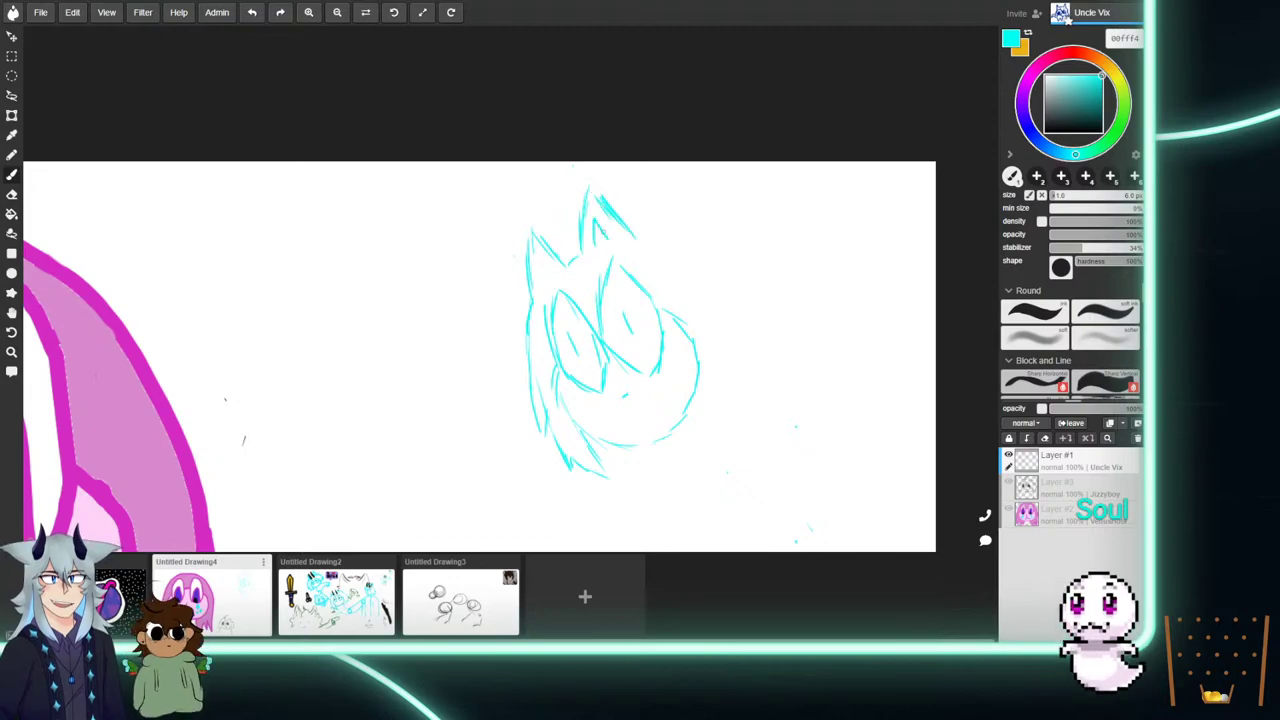
{"action": "left_click_drag", "start_coordinate": [540, 282], "coordinate": [541, 262]}
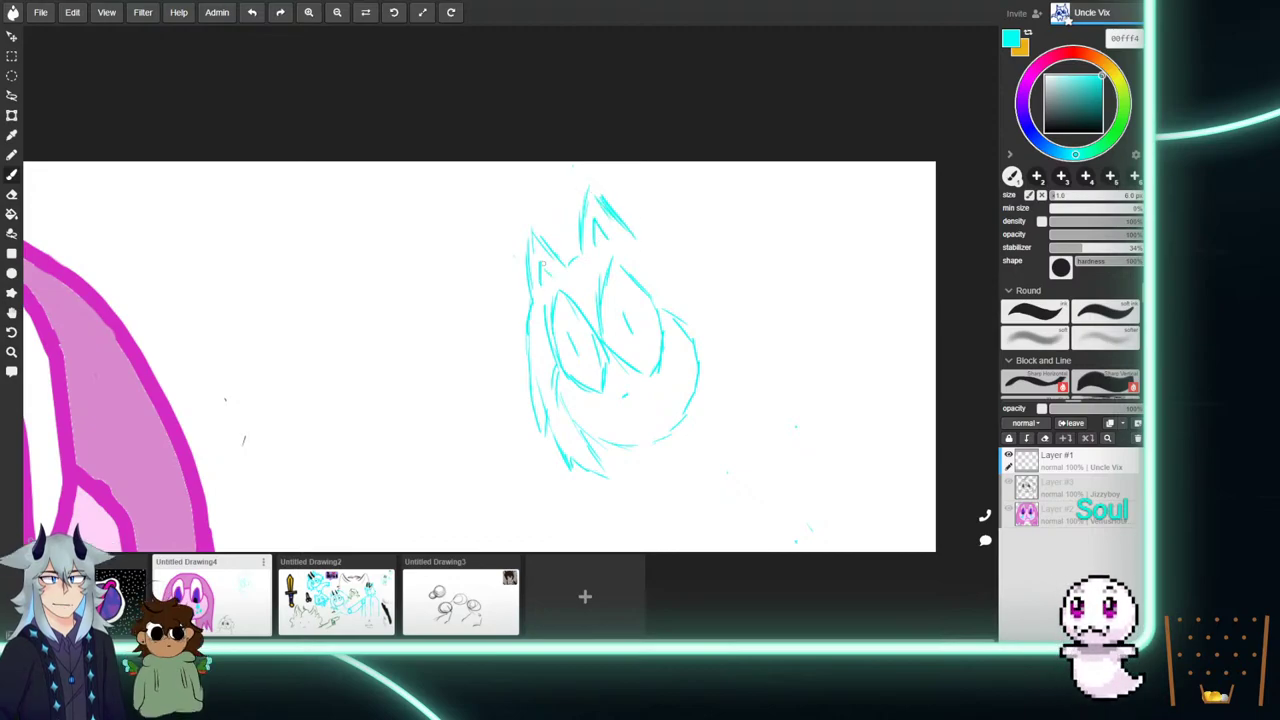
{"action": "left_click_drag", "start_coordinate": [645, 238], "coordinate": [728, 310]}
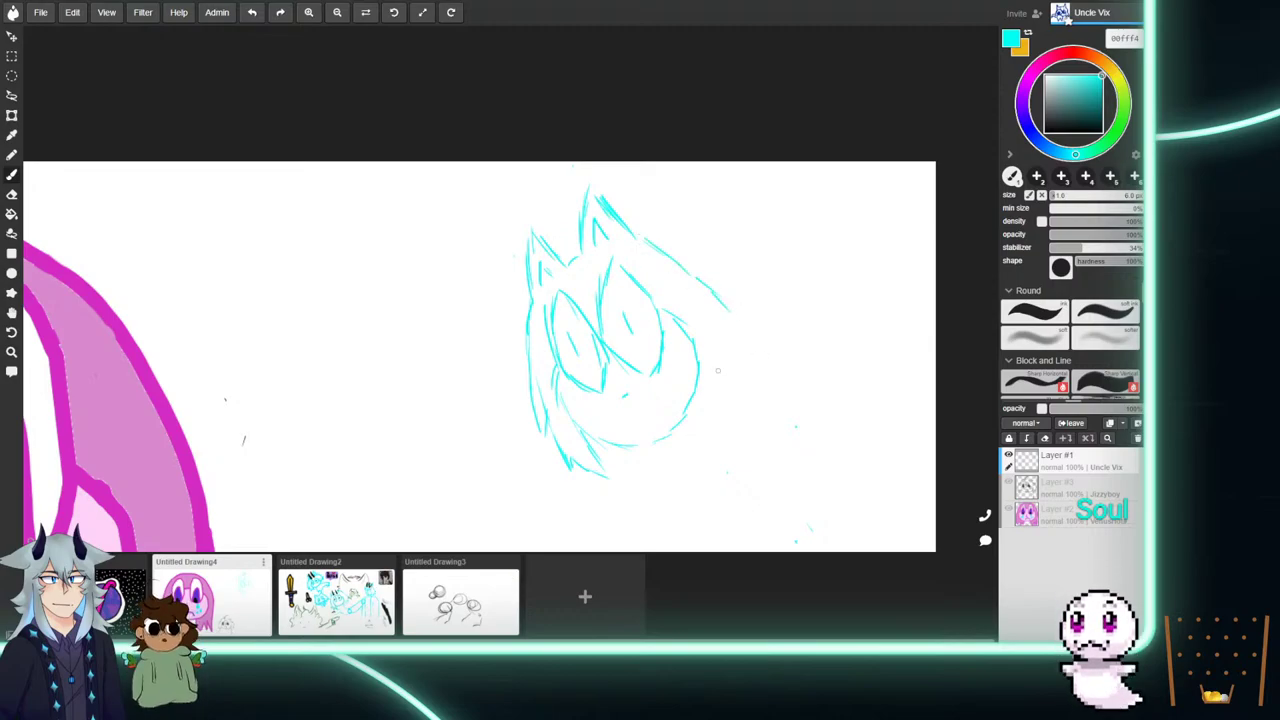
{"action": "mouse_move", "coordinate": [698, 377]}
{"action": "left_mouse_down"}
{"action": "mouse_move", "coordinate": [736, 437]}
{"action": "mouse_move", "coordinate": [722, 390]}
{"action": "mouse_move", "coordinate": [771, 405]}
{"action": "mouse_move", "coordinate": [745, 368]}
{"action": "mouse_move", "coordinate": [745, 352]}
{"action": "mouse_move", "coordinate": [770, 366]}
{"action": "mouse_move", "coordinate": [757, 330]}
{"action": "mouse_move", "coordinate": [768, 346]}
{"action": "left_mouse_up"}
Draw two filled black horns (000000) between the cat ears and thin the tip of the second horn with the eraser.
{"action": "left_click_drag", "start_coordinate": [1072, 112], "coordinate": [1044, 132]}
{"action": "mouse_move", "coordinate": [597, 257]}
{"action": "left_mouse_down"}
{"action": "mouse_move", "coordinate": [590, 266]}
{"action": "mouse_move", "coordinate": [570, 233]}
{"action": "mouse_move", "coordinate": [568, 198]}
{"action": "mouse_move", "coordinate": [594, 262]}
{"action": "mouse_move", "coordinate": [570, 220]}
{"action": "mouse_move", "coordinate": [573, 239]}
{"action": "left_mouse_up"}
{"action": "mouse_move", "coordinate": [564, 286]}
{"action": "left_mouse_down"}
{"action": "mouse_move", "coordinate": [542, 222]}
{"action": "mouse_move", "coordinate": [566, 284]}
{"action": "left_mouse_up"}
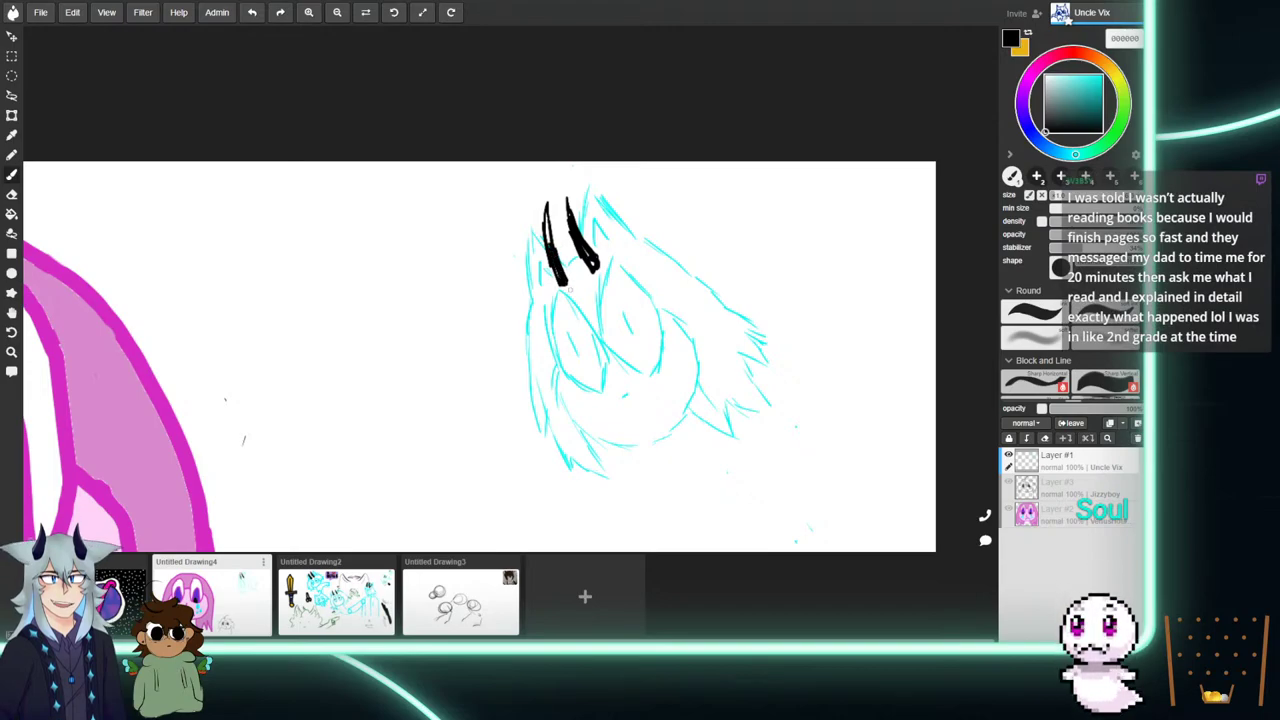
{"action": "mouse_move", "coordinate": [552, 252]}
{"action": "left_mouse_down"}
{"action": "mouse_move", "coordinate": [547, 247]}
{"action": "mouse_move", "coordinate": [594, 262]}
{"action": "mouse_move", "coordinate": [569, 226]}
{"action": "mouse_move", "coordinate": [568, 193]}
{"action": "mouse_move", "coordinate": [593, 262]}
{"action": "mouse_move", "coordinate": [549, 222]}
{"action": "left_mouse_up"}
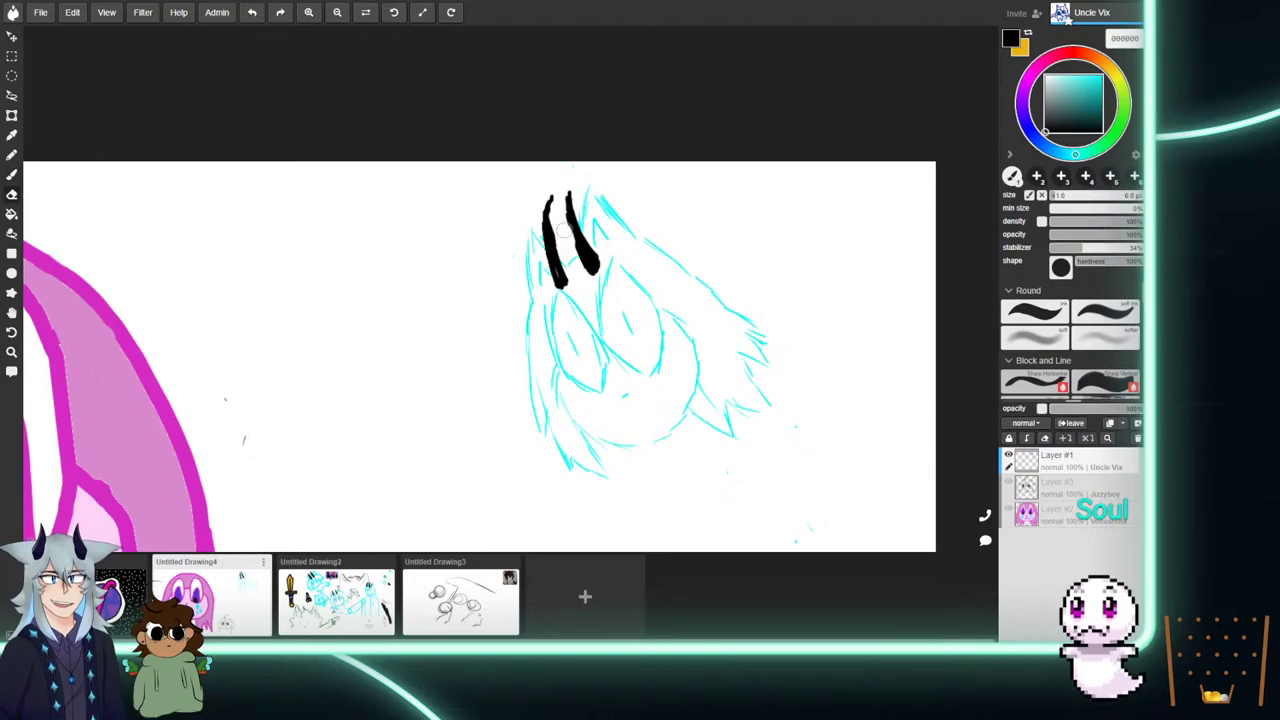
{"action": "left_click_drag", "start_coordinate": [561, 200], "coordinate": [566, 208]}
{"action": "key", "text": "b"}
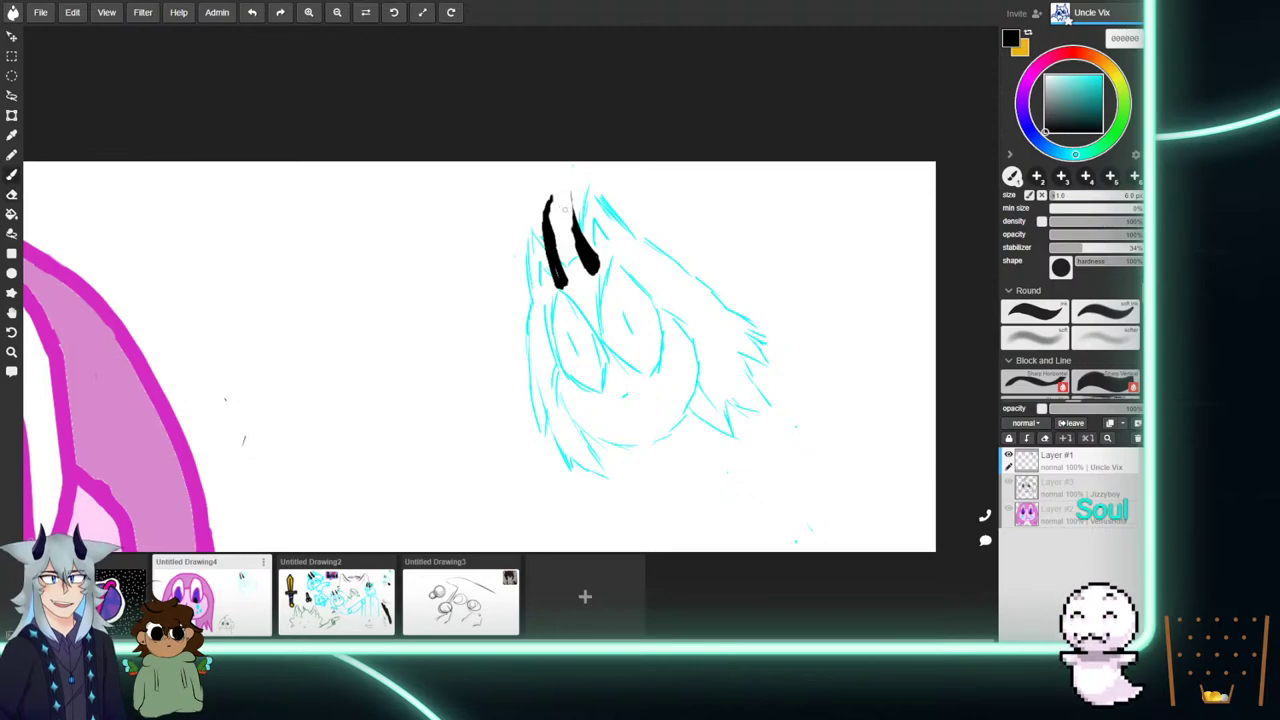
Undo the two black horns on the cyan head and redraw them as slimmer curved horns with pointed tips.
{"action": "left_click", "coordinate": [253, 13]}
{"action": "left_click", "coordinate": [253, 13]}
{"action": "left_click", "coordinate": [253, 13]}
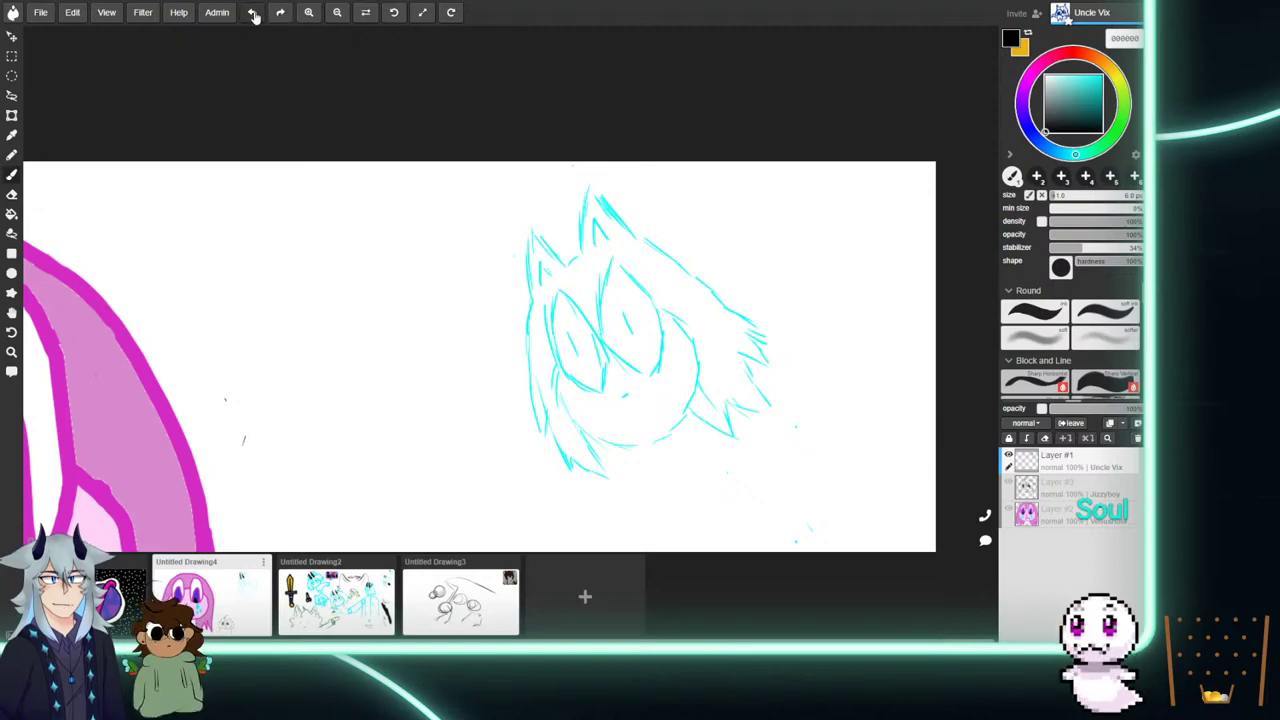
{"action": "left_click", "coordinate": [586, 265]}
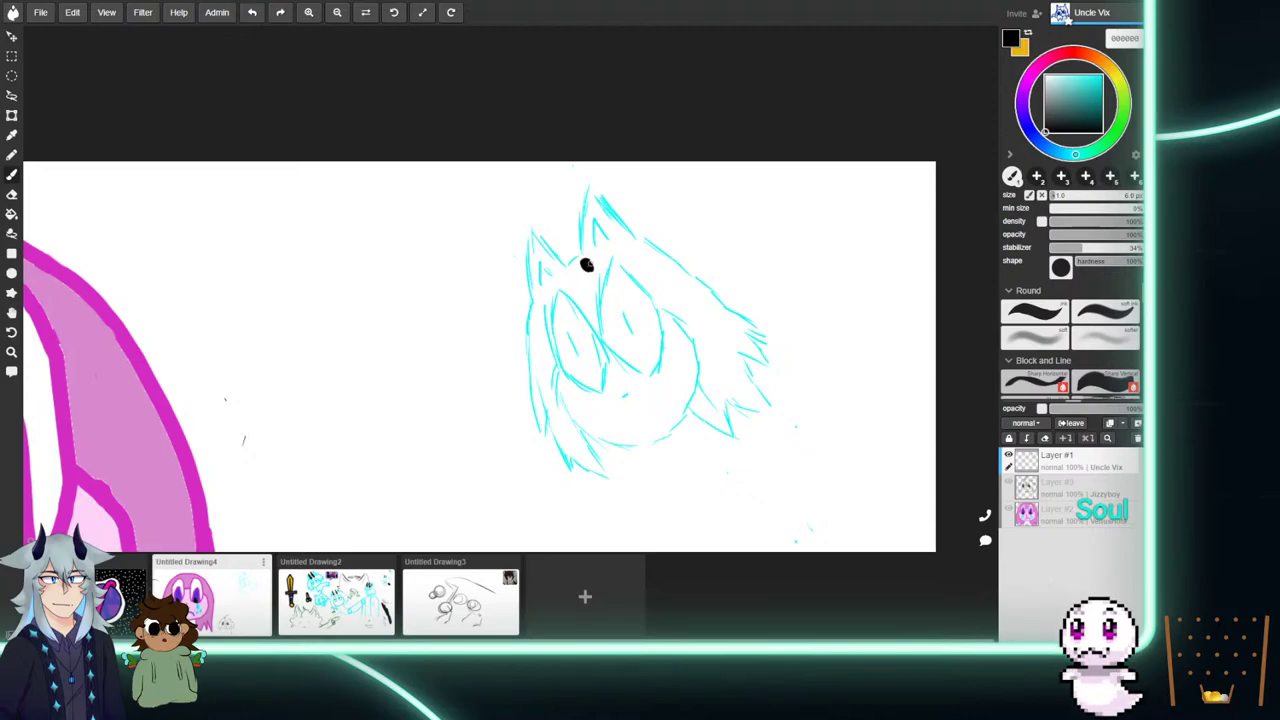
{"action": "mouse_move", "coordinate": [560, 286]}
{"action": "left_mouse_down"}
{"action": "mouse_move", "coordinate": [558, 212]}
{"action": "mouse_move", "coordinate": [560, 282]}
{"action": "mouse_move", "coordinate": [559, 207]}
{"action": "mouse_move", "coordinate": [561, 282]}
{"action": "mouse_move", "coordinate": [578, 246]}
{"action": "mouse_move", "coordinate": [580, 268]}
{"action": "mouse_move", "coordinate": [589, 205]}
{"action": "mouse_move", "coordinate": [588, 266]}
{"action": "mouse_move", "coordinate": [590, 193]}
{"action": "mouse_move", "coordinate": [563, 273]}
{"action": "left_mouse_up"}
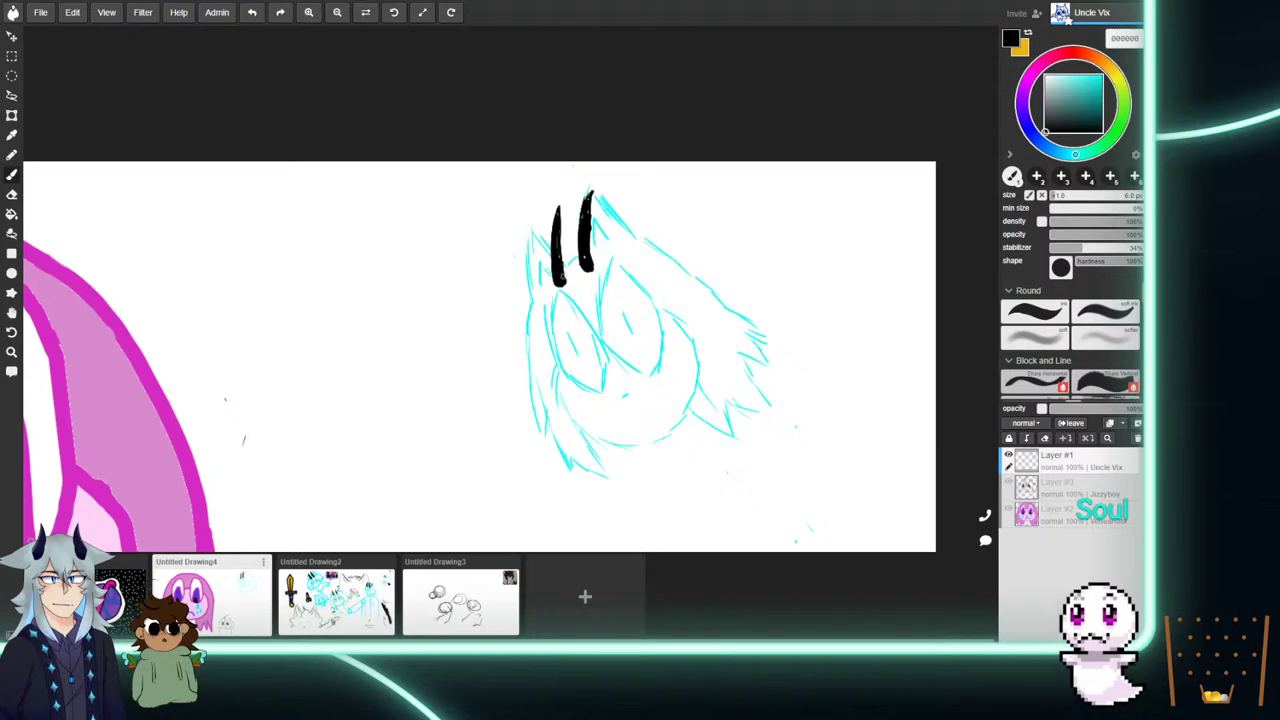
{"action": "left_click_drag", "start_coordinate": [560, 214], "coordinate": [560, 242]}
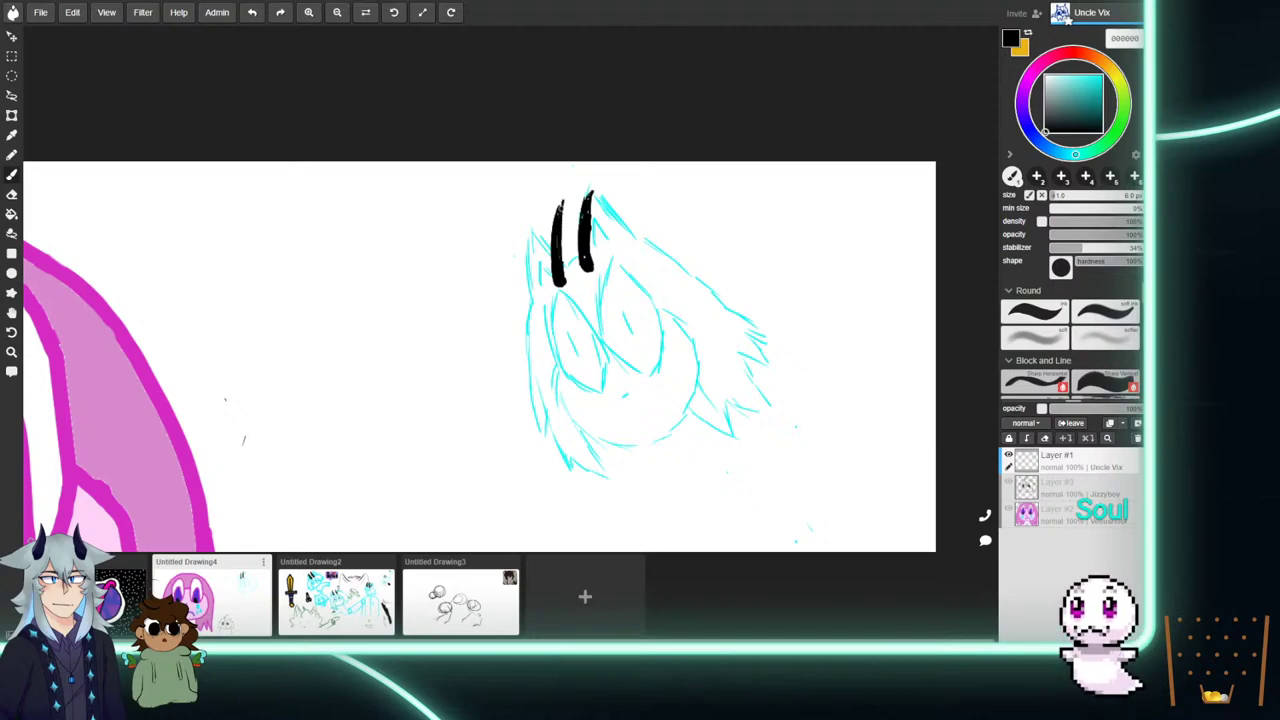
{"action": "left_click_drag", "start_coordinate": [587, 198], "coordinate": [594, 182]}
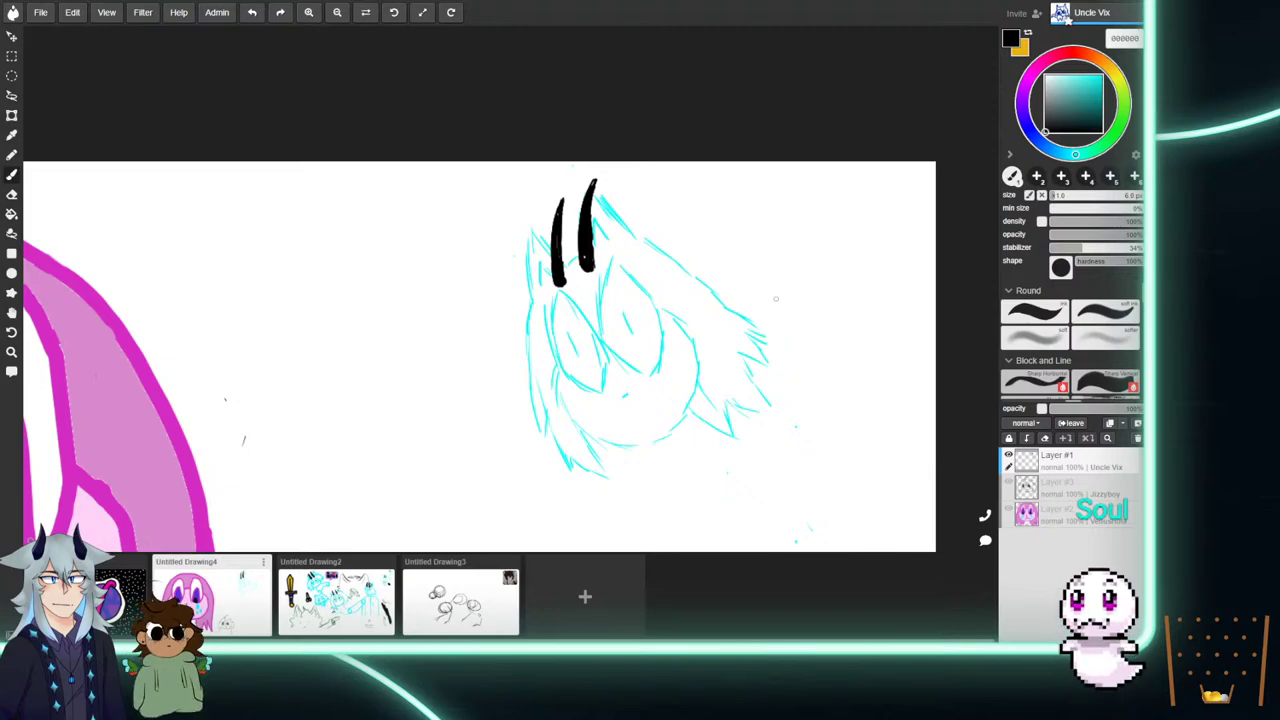
Handwrite "That got a Little Kick" in black over four lines beside the cyan head's spiky hair.
{"action": "left_click_drag", "start_coordinate": [1077, 107], "coordinate": [1102, 132]}
{"action": "mouse_move", "coordinate": [719, 203]}
{"action": "left_mouse_down"}
{"action": "mouse_move", "coordinate": [720, 222]}
{"action": "mouse_move", "coordinate": [728, 200]}
{"action": "mouse_move", "coordinate": [740, 218]}
{"action": "mouse_move", "coordinate": [770, 210]}
{"action": "left_mouse_up"}
{"action": "mouse_move", "coordinate": [779, 187]}
{"action": "left_mouse_down"}
{"action": "mouse_move", "coordinate": [780, 208]}
{"action": "mouse_move", "coordinate": [786, 192]}
{"action": "left_mouse_up"}
{"action": "left_click_drag", "start_coordinate": [752, 254], "coordinate": [744, 275]}
{"action": "left_click_drag", "start_coordinate": [764, 254], "coordinate": [765, 257]}
{"action": "left_click_drag", "start_coordinate": [768, 239], "coordinate": [772, 258]}
{"action": "mouse_move", "coordinate": [762, 249]}
{"action": "left_mouse_down"}
{"action": "mouse_move", "coordinate": [809, 245]}
{"action": "mouse_move", "coordinate": [795, 297]}
{"action": "mouse_move", "coordinate": [849, 278]}
{"action": "left_mouse_up"}
{"action": "mouse_move", "coordinate": [797, 319]}
{"action": "left_mouse_down"}
{"action": "mouse_move", "coordinate": [796, 341]}
{"action": "mouse_move", "coordinate": [856, 323]}
{"action": "left_mouse_up"}
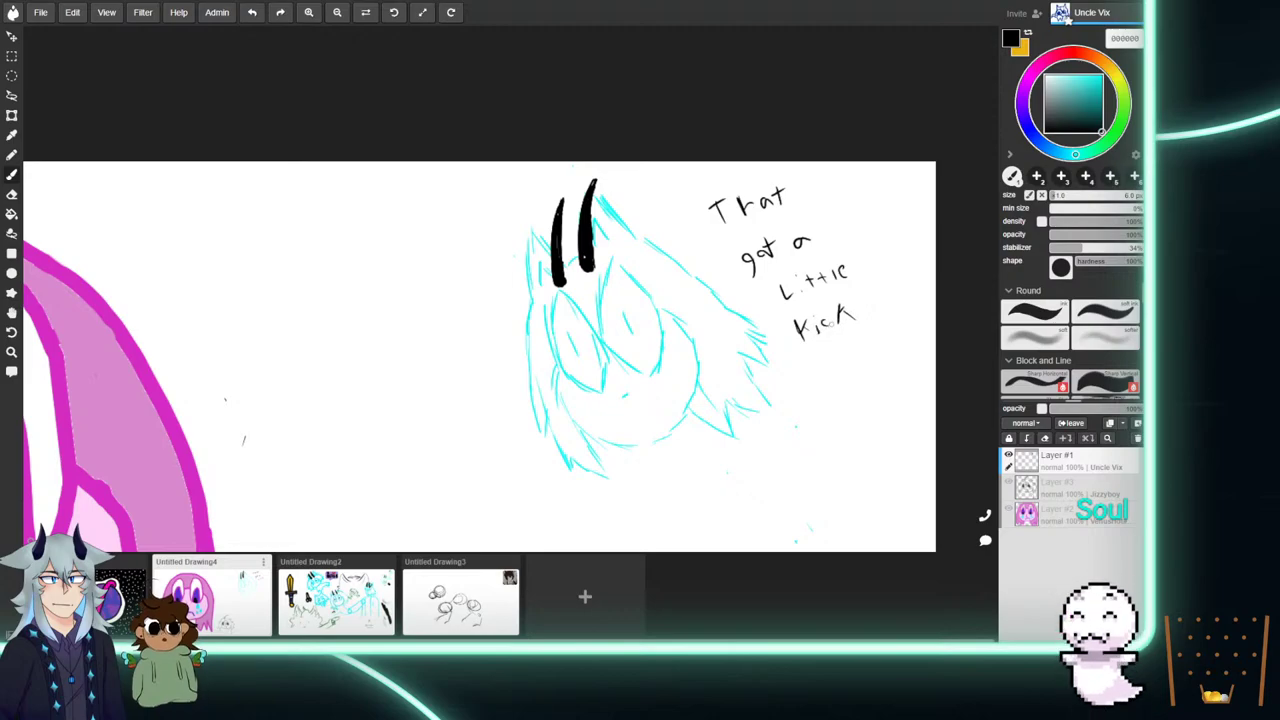
{"action": "left_click_drag", "start_coordinate": [843, 300], "coordinate": [840, 318]}
{"action": "left_click_drag", "start_coordinate": [854, 295], "coordinate": [856, 320]}
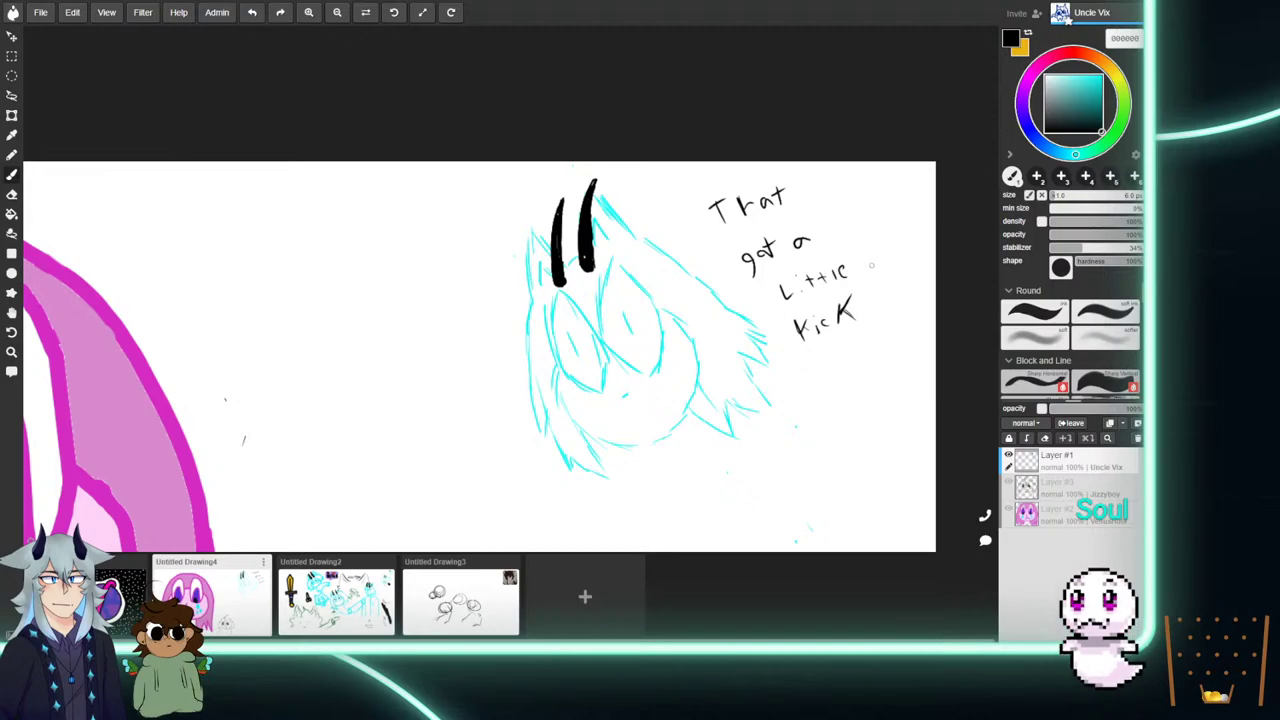
Doodle a tiny black horned, cat-eared face with two oval eyes and ragged hair beside the handwritten text.
{"action": "mouse_move", "coordinate": [870, 262]}
{"action": "left_mouse_down"}
{"action": "mouse_move", "coordinate": [900, 276]}
{"action": "mouse_move", "coordinate": [896, 255]}
{"action": "left_mouse_up"}
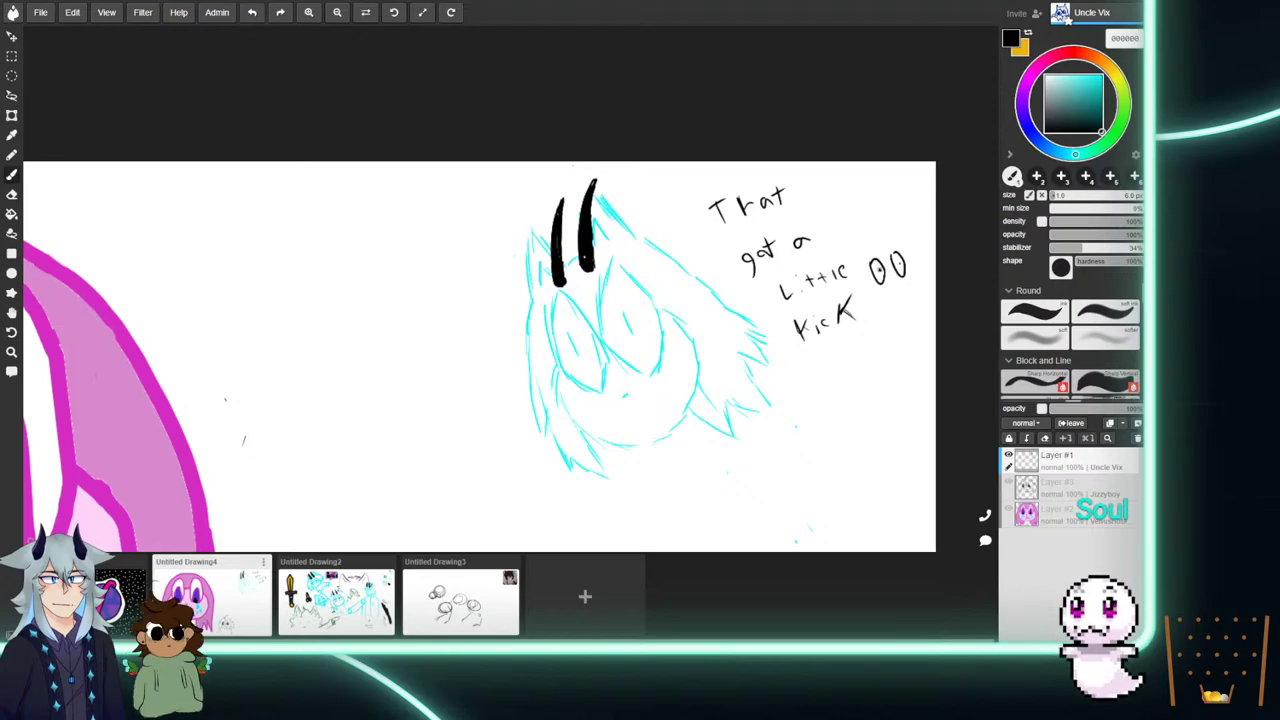
{"action": "mouse_move", "coordinate": [876, 280]}
{"action": "left_mouse_down"}
{"action": "mouse_move", "coordinate": [909, 270]}
{"action": "mouse_move", "coordinate": [913, 304]}
{"action": "mouse_move", "coordinate": [909, 246]}
{"action": "left_mouse_up"}
{"action": "mouse_move", "coordinate": [890, 300]}
{"action": "left_mouse_down"}
{"action": "mouse_move", "coordinate": [888, 314]}
{"action": "mouse_move", "coordinate": [880, 302]}
{"action": "mouse_move", "coordinate": [871, 311]}
{"action": "mouse_move", "coordinate": [860, 242]}
{"action": "mouse_move", "coordinate": [866, 232]}
{"action": "mouse_move", "coordinate": [882, 246]}
{"action": "mouse_move", "coordinate": [900, 222]}
{"action": "mouse_move", "coordinate": [912, 250]}
{"action": "mouse_move", "coordinate": [899, 238]}
{"action": "mouse_move", "coordinate": [870, 249]}
{"action": "mouse_move", "coordinate": [881, 252]}
{"action": "mouse_move", "coordinate": [881, 226]}
{"action": "mouse_move", "coordinate": [892, 252]}
{"action": "mouse_move", "coordinate": [894, 226]}
{"action": "left_mouse_up"}
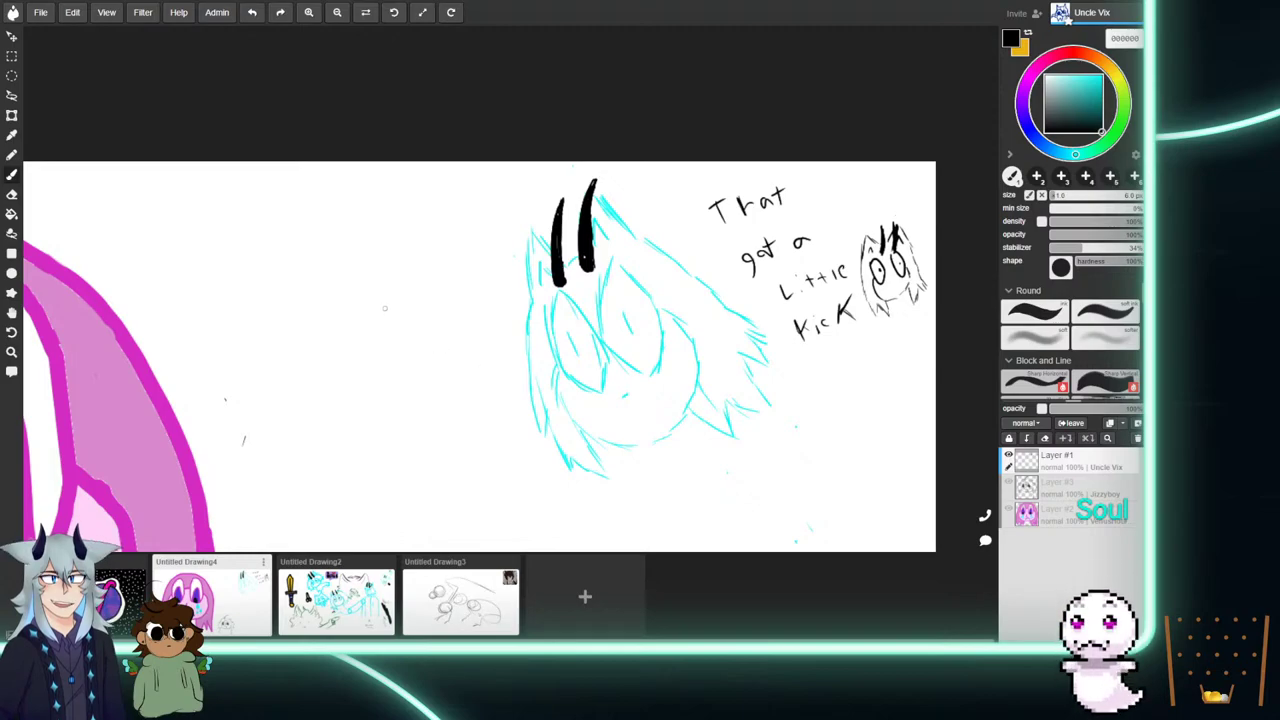
Sketch a black round head between the pink character and the cyan head, with horns, cat ears, jagged fur and crossed face guidelines.
{"action": "left_click_drag", "start_coordinate": [360, 288], "coordinate": [354, 296]}
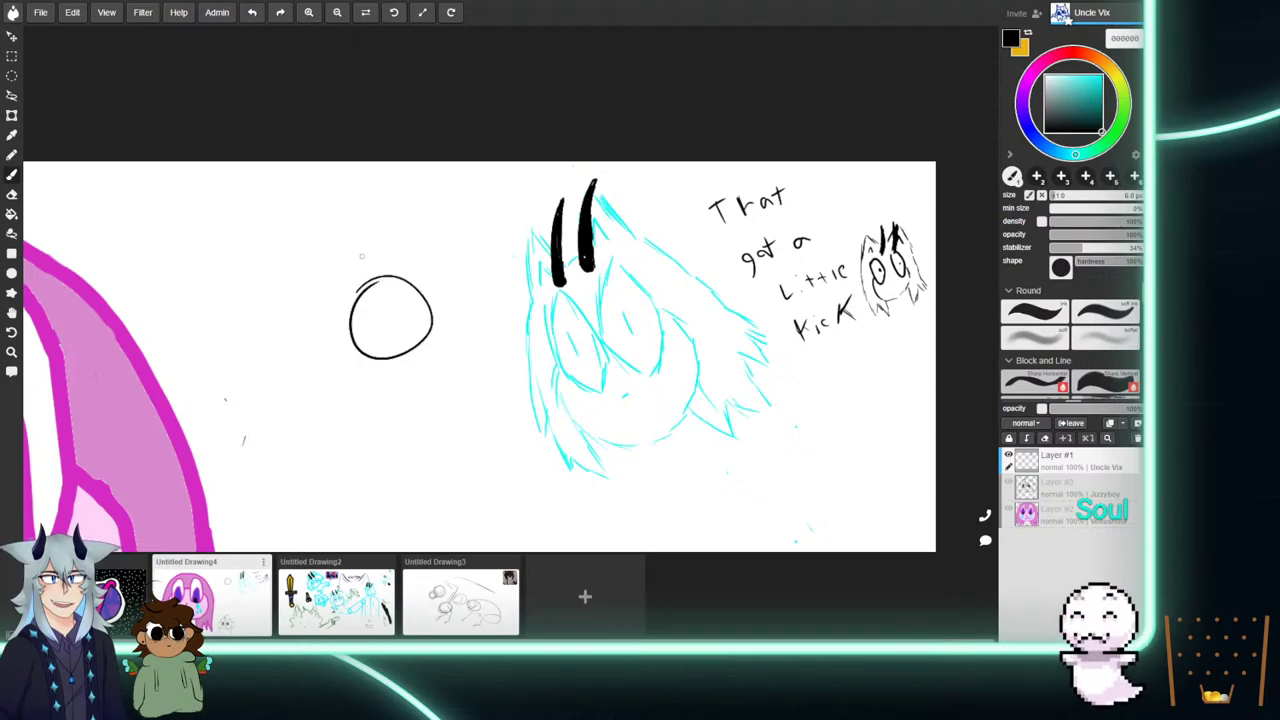
{"action": "mouse_move", "coordinate": [351, 294]}
{"action": "left_mouse_down"}
{"action": "mouse_move", "coordinate": [367, 265]}
{"action": "mouse_move", "coordinate": [359, 295]}
{"action": "mouse_move", "coordinate": [368, 268]}
{"action": "mouse_move", "coordinate": [395, 258]}
{"action": "mouse_move", "coordinate": [406, 280]}
{"action": "mouse_move", "coordinate": [395, 256]}
{"action": "mouse_move", "coordinate": [404, 286]}
{"action": "left_mouse_up"}
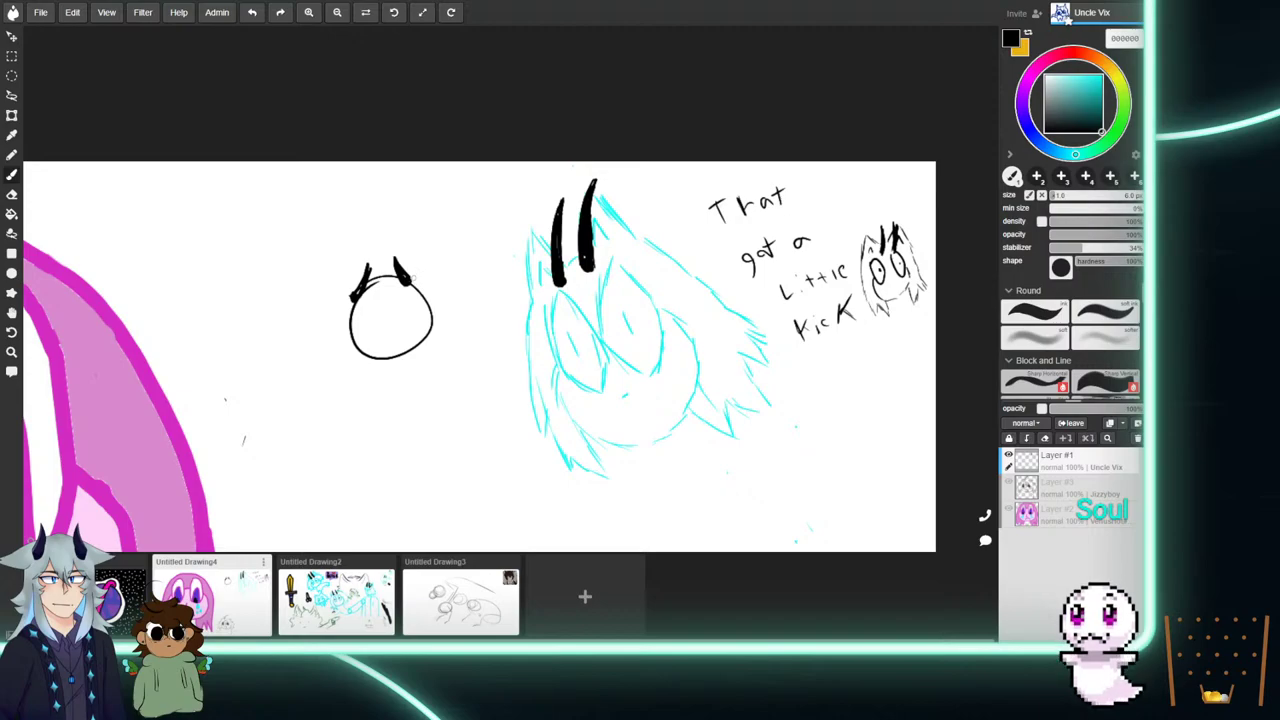
{"action": "mouse_move", "coordinate": [424, 286]}
{"action": "left_mouse_down"}
{"action": "mouse_move", "coordinate": [434, 258]}
{"action": "mouse_move", "coordinate": [426, 292]}
{"action": "mouse_move", "coordinate": [330, 279]}
{"action": "mouse_move", "coordinate": [346, 316]}
{"action": "mouse_move", "coordinate": [352, 298]}
{"action": "mouse_move", "coordinate": [420, 276]}
{"action": "mouse_move", "coordinate": [445, 305]}
{"action": "left_mouse_up"}
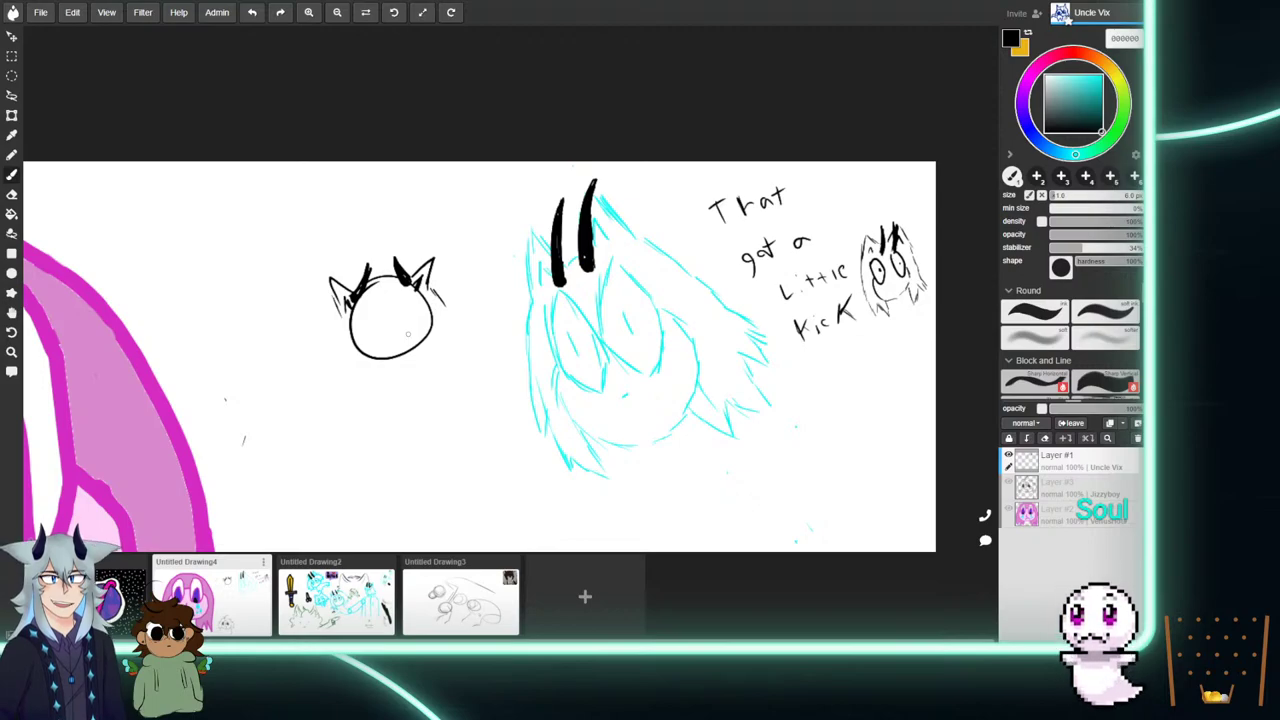
{"action": "mouse_move", "coordinate": [444, 304]}
{"action": "left_mouse_down"}
{"action": "mouse_move", "coordinate": [465, 321]}
{"action": "mouse_move", "coordinate": [450, 318]}
{"action": "mouse_move", "coordinate": [465, 351]}
{"action": "mouse_move", "coordinate": [440, 346]}
{"action": "mouse_move", "coordinate": [423, 373]}
{"action": "left_mouse_up"}
{"action": "mouse_move", "coordinate": [428, 340]}
{"action": "left_mouse_down"}
{"action": "mouse_move", "coordinate": [420, 368]}
{"action": "mouse_move", "coordinate": [416, 354]}
{"action": "left_mouse_up"}
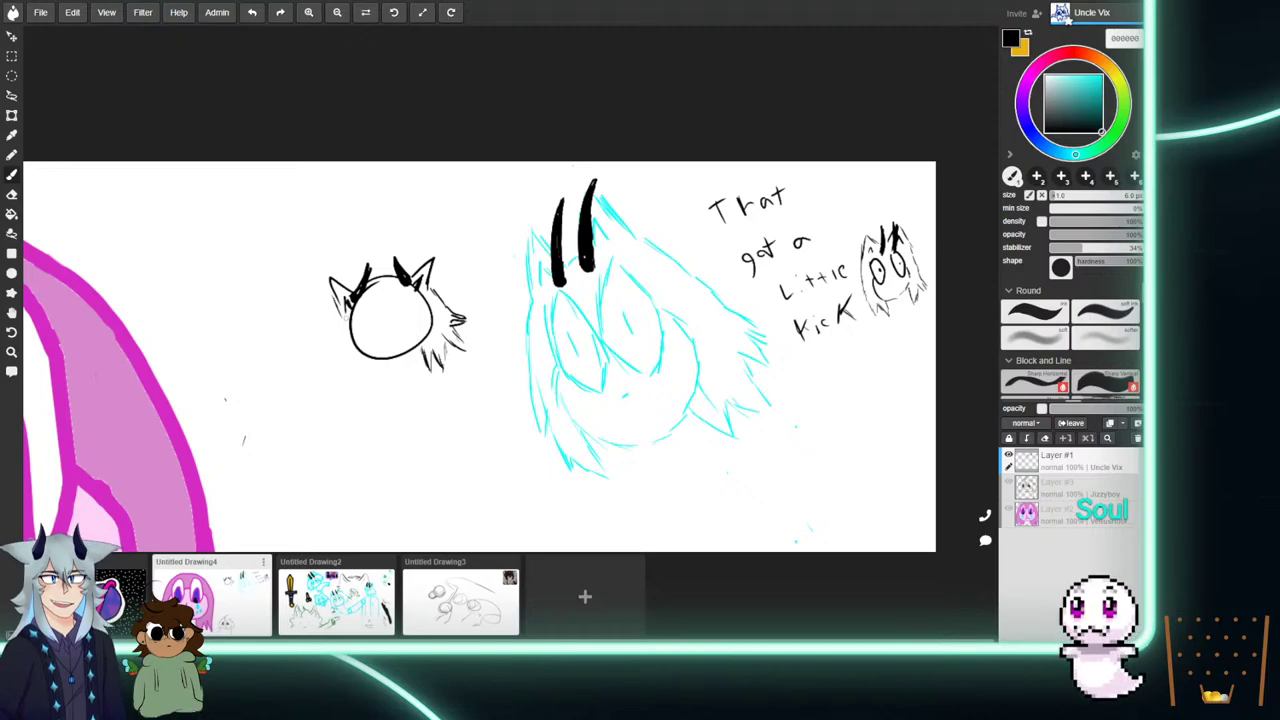
{"action": "mouse_move", "coordinate": [344, 316]}
{"action": "left_mouse_down"}
{"action": "mouse_move", "coordinate": [330, 362]}
{"action": "mouse_move", "coordinate": [343, 345]}
{"action": "mouse_move", "coordinate": [339, 392]}
{"action": "mouse_move", "coordinate": [350, 365]}
{"action": "mouse_move", "coordinate": [362, 386]}
{"action": "mouse_move", "coordinate": [366, 368]}
{"action": "mouse_move", "coordinate": [390, 410]}
{"action": "left_mouse_up"}
{"action": "left_click_drag", "start_coordinate": [402, 372], "coordinate": [402, 394]}
{"action": "mouse_move", "coordinate": [416, 380]}
{"action": "left_mouse_down"}
{"action": "mouse_move", "coordinate": [416, 410]}
{"action": "mouse_move", "coordinate": [426, 358]}
{"action": "left_mouse_up"}
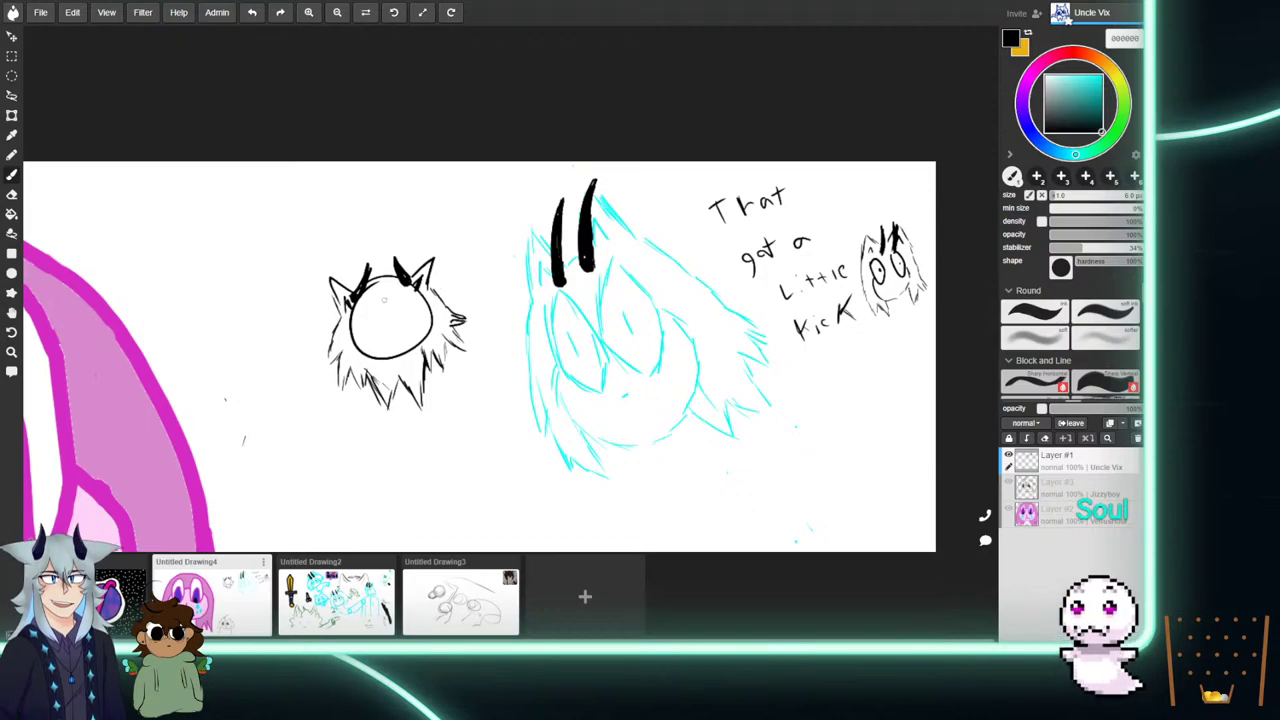
{"action": "mouse_move", "coordinate": [384, 288]}
{"action": "left_mouse_down"}
{"action": "mouse_move", "coordinate": [385, 348]}
{"action": "mouse_move", "coordinate": [410, 312]}
{"action": "left_mouse_up"}
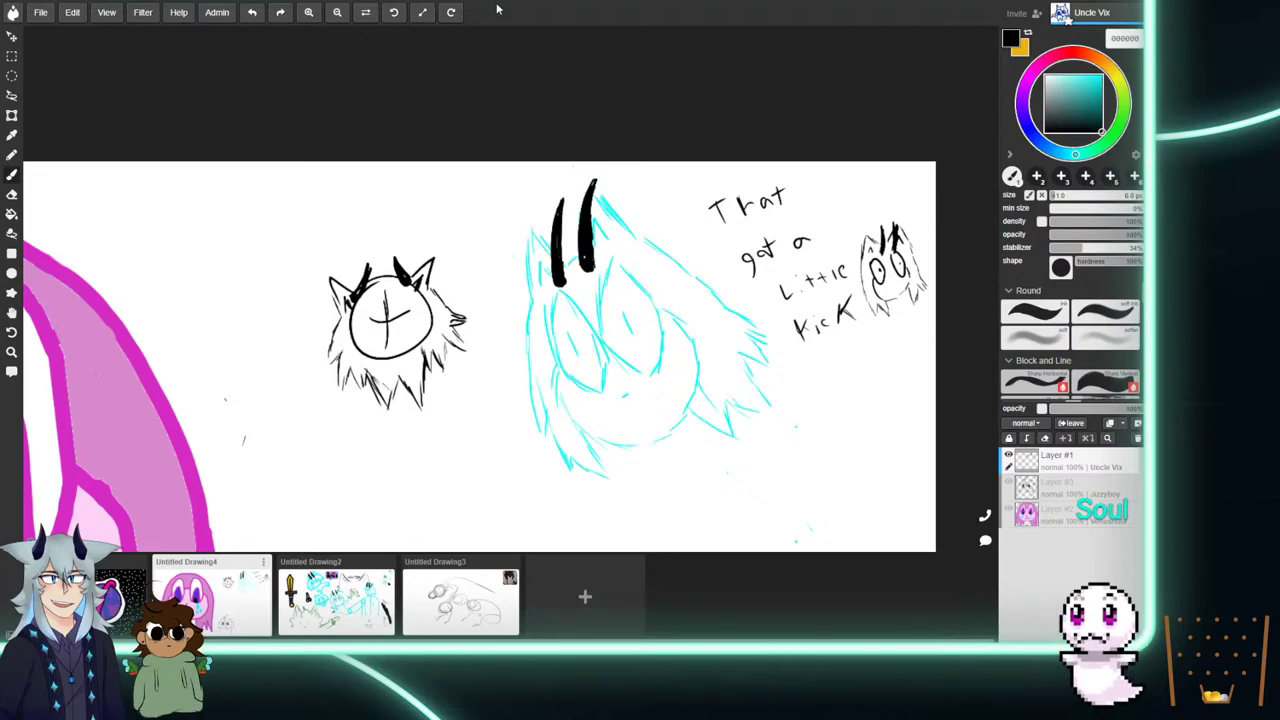
{"action": "mouse_move", "coordinate": [284, 216]}
{"action": "left_mouse_down"}
{"action": "mouse_move", "coordinate": [250, 345]}
{"action": "mouse_move", "coordinate": [232, 355]}
{"action": "mouse_move", "coordinate": [262, 368]}
{"action": "left_mouse_up"}
{"action": "mouse_move", "coordinate": [320, 234]}
{"action": "left_mouse_down"}
{"action": "mouse_move", "coordinate": [278, 376]}
{"action": "mouse_move", "coordinate": [326, 245]}
{"action": "mouse_move", "coordinate": [232, 355]}
{"action": "mouse_move", "coordinate": [263, 313]}
{"action": "mouse_move", "coordinate": [230, 401]}
{"action": "mouse_move", "coordinate": [245, 441]}
{"action": "left_mouse_up"}
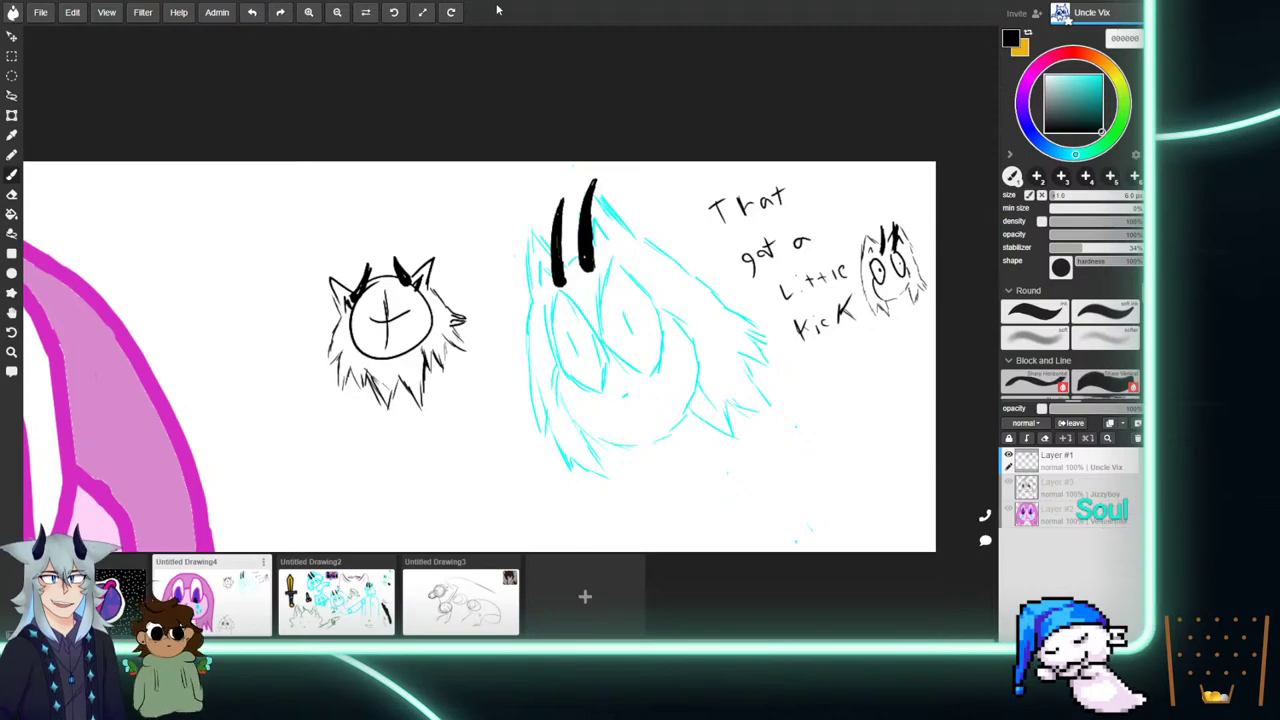
Erase the whole black round-head sketch beside the cyan head.
{"action": "key", "text": "e"}
{"action": "mouse_move", "coordinate": [455, 360]}
{"action": "left_mouse_down"}
{"action": "mouse_move", "coordinate": [436, 255]}
{"action": "mouse_move", "coordinate": [396, 342]}
{"action": "mouse_move", "coordinate": [393, 388]}
{"action": "left_mouse_up"}
{"action": "left_click_drag", "start_coordinate": [375, 290], "coordinate": [341, 362]}
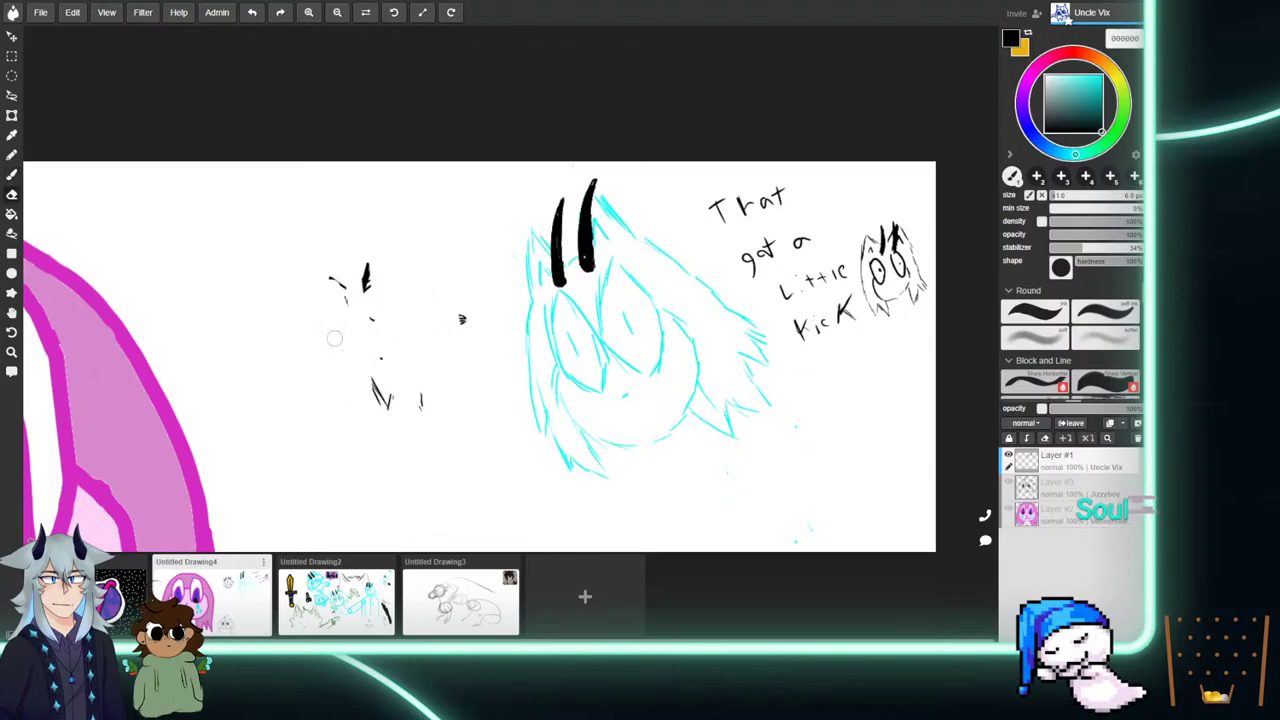
{"action": "left_click_drag", "start_coordinate": [332, 300], "coordinate": [370, 262]}
{"action": "mouse_move", "coordinate": [371, 334]}
{"action": "left_mouse_down"}
{"action": "mouse_move", "coordinate": [404, 367]}
{"action": "mouse_move", "coordinate": [401, 417]}
{"action": "mouse_move", "coordinate": [383, 380]}
{"action": "mouse_move", "coordinate": [409, 413]}
{"action": "mouse_move", "coordinate": [432, 333]}
{"action": "mouse_move", "coordinate": [465, 299]}
{"action": "mouse_move", "coordinate": [467, 358]}
{"action": "left_mouse_up"}
{"action": "key", "text": "b"}
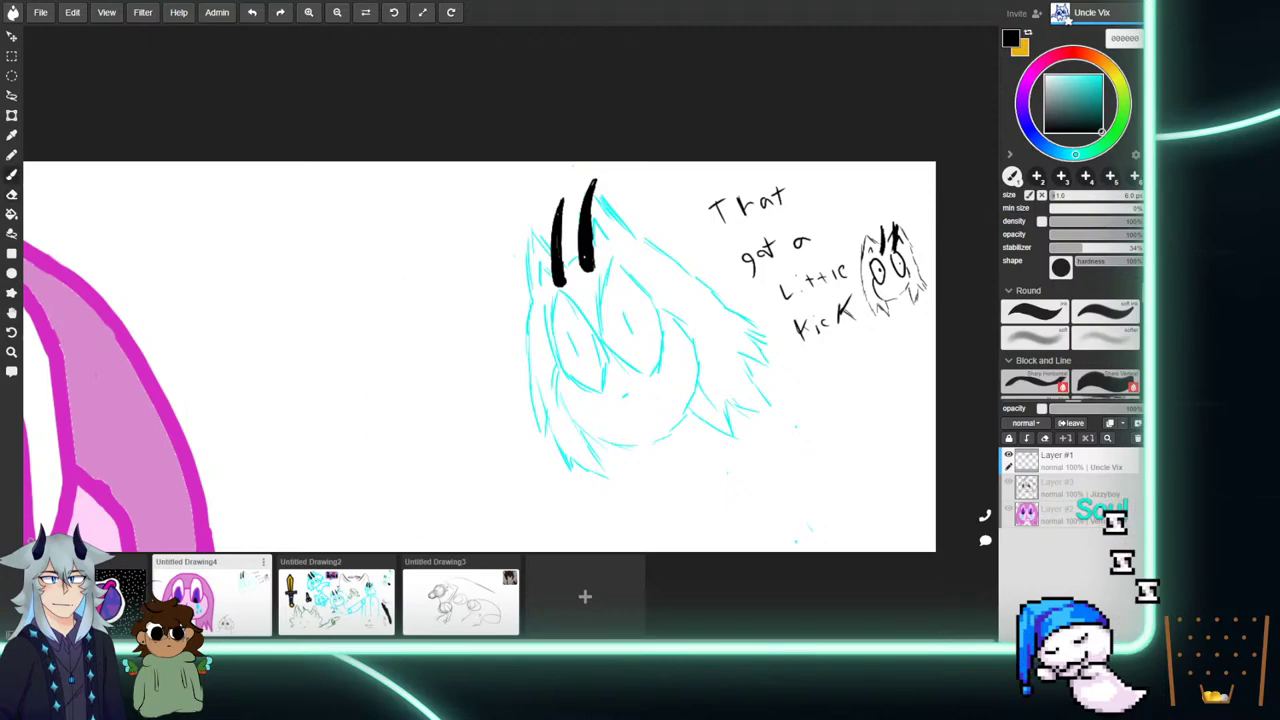
{"action": "mouse_move", "coordinate": [447, 294]}
{"action": "left_mouse_down"}
{"action": "mouse_move", "coordinate": [422, 262]}
{"action": "mouse_move", "coordinate": [434, 298]}
{"action": "left_mouse_up"}
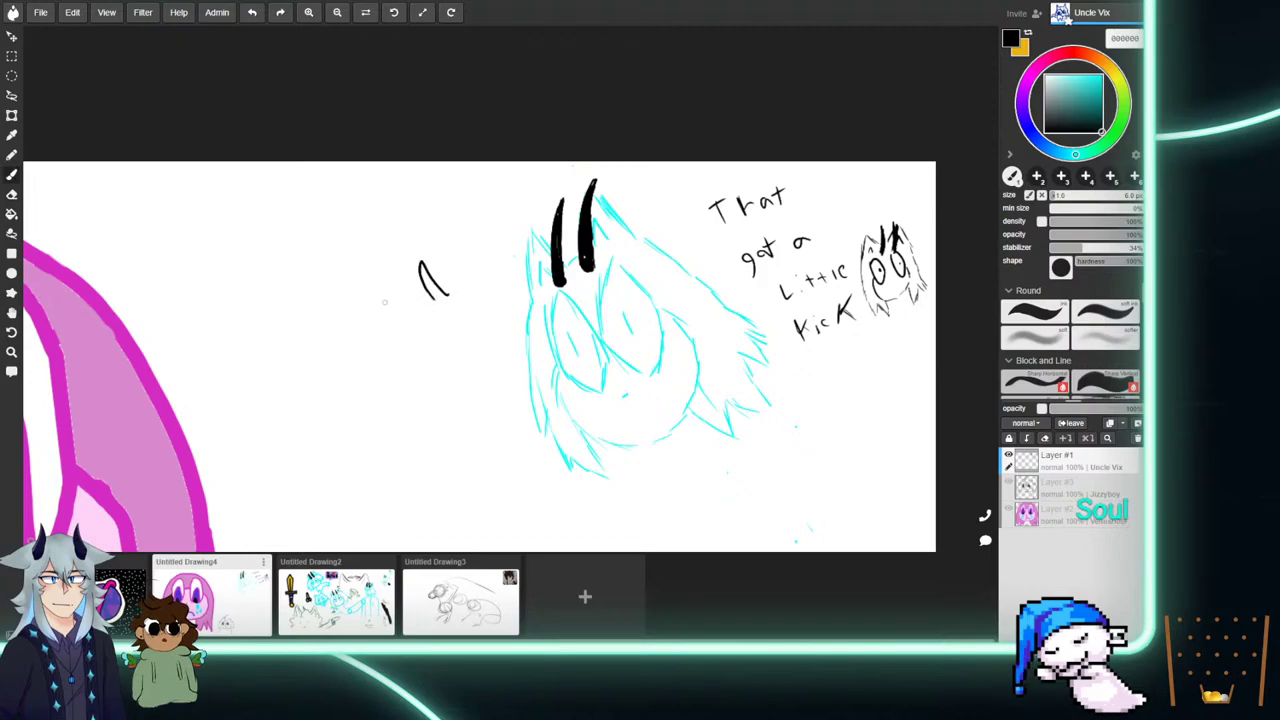
{"action": "mouse_move", "coordinate": [376, 309]}
{"action": "left_mouse_down"}
{"action": "mouse_move", "coordinate": [383, 274]}
{"action": "mouse_move", "coordinate": [389, 301]}
{"action": "left_mouse_up"}
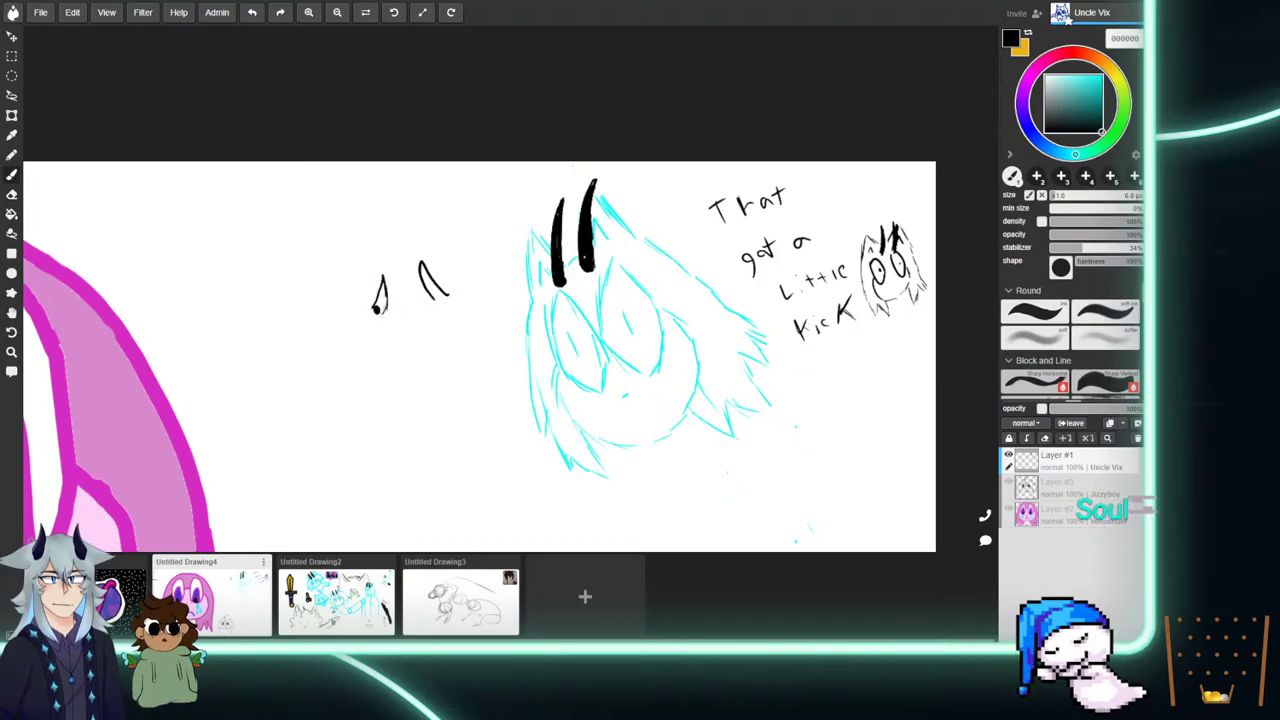
{"action": "mouse_move", "coordinate": [420, 278]}
{"action": "left_mouse_down"}
{"action": "mouse_move", "coordinate": [431, 300]}
{"action": "mouse_move", "coordinate": [415, 259]}
{"action": "mouse_move", "coordinate": [430, 280]}
{"action": "left_mouse_up"}
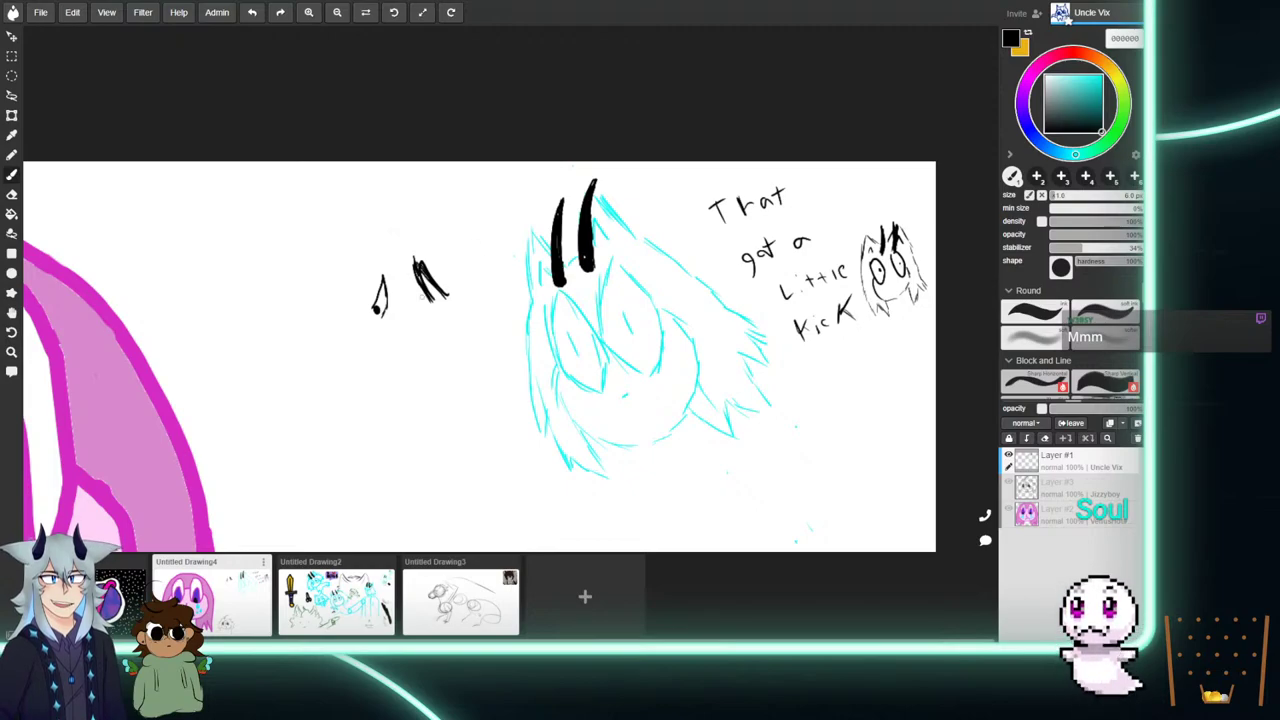
{"action": "key", "text": "e"}
{"action": "mouse_move", "coordinate": [408, 270]}
{"action": "left_mouse_down"}
{"action": "mouse_move", "coordinate": [420, 286]}
{"action": "mouse_move", "coordinate": [417, 263]}
{"action": "mouse_move", "coordinate": [384, 326]}
{"action": "left_mouse_up"}
{"action": "left_click", "coordinate": [447, 295]}
{"action": "key", "text": "b"}
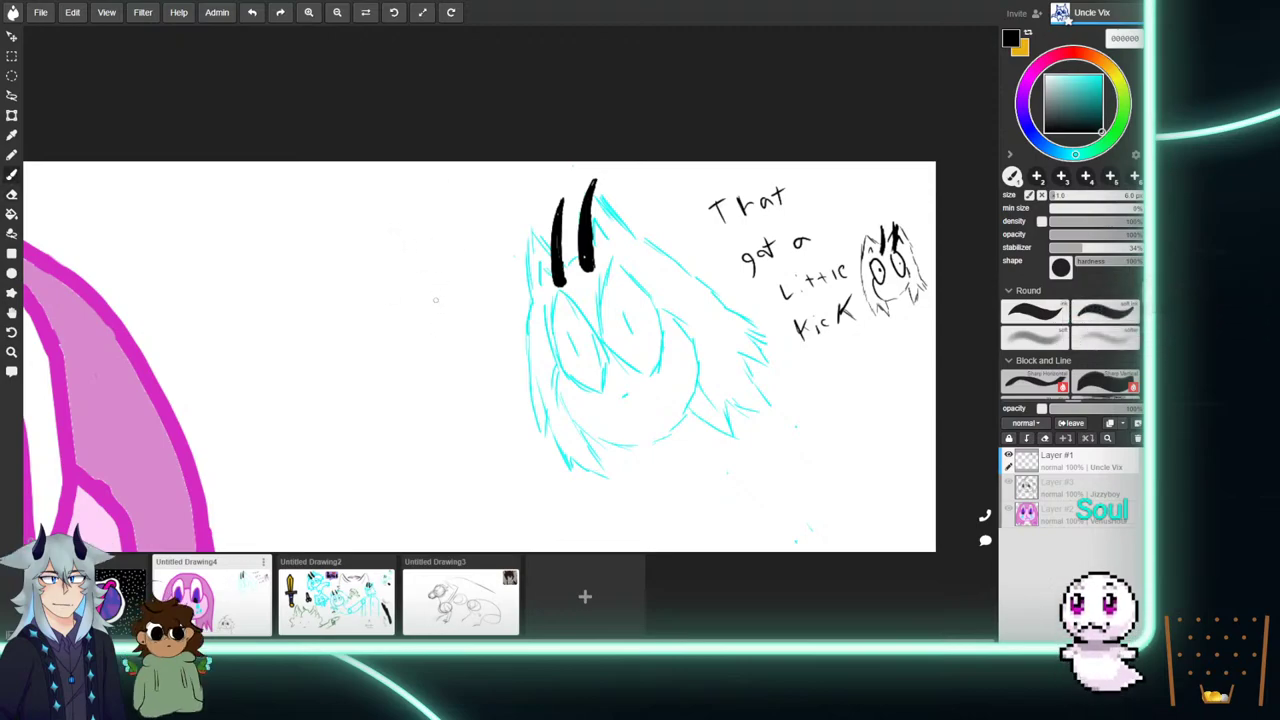
Draw two filled black horns in the space beside the cyan head, with a double-lined cat ear outside each horn.
{"action": "left_click", "coordinate": [441, 290]}
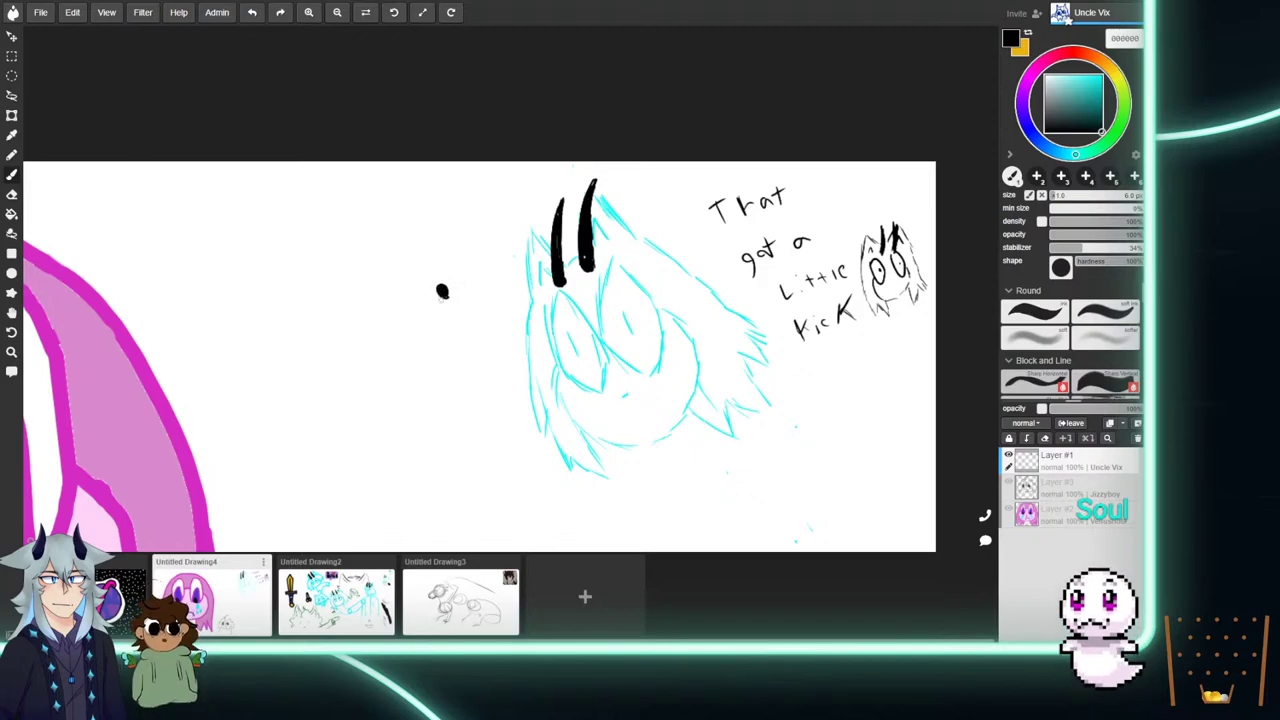
{"action": "mouse_move", "coordinate": [440, 293]}
{"action": "left_mouse_down"}
{"action": "mouse_move", "coordinate": [420, 250]}
{"action": "mouse_move", "coordinate": [448, 290]}
{"action": "mouse_move", "coordinate": [387, 296]}
{"action": "mouse_move", "coordinate": [402, 261]}
{"action": "mouse_move", "coordinate": [393, 299]}
{"action": "mouse_move", "coordinate": [402, 263]}
{"action": "mouse_move", "coordinate": [398, 284]}
{"action": "left_mouse_up"}
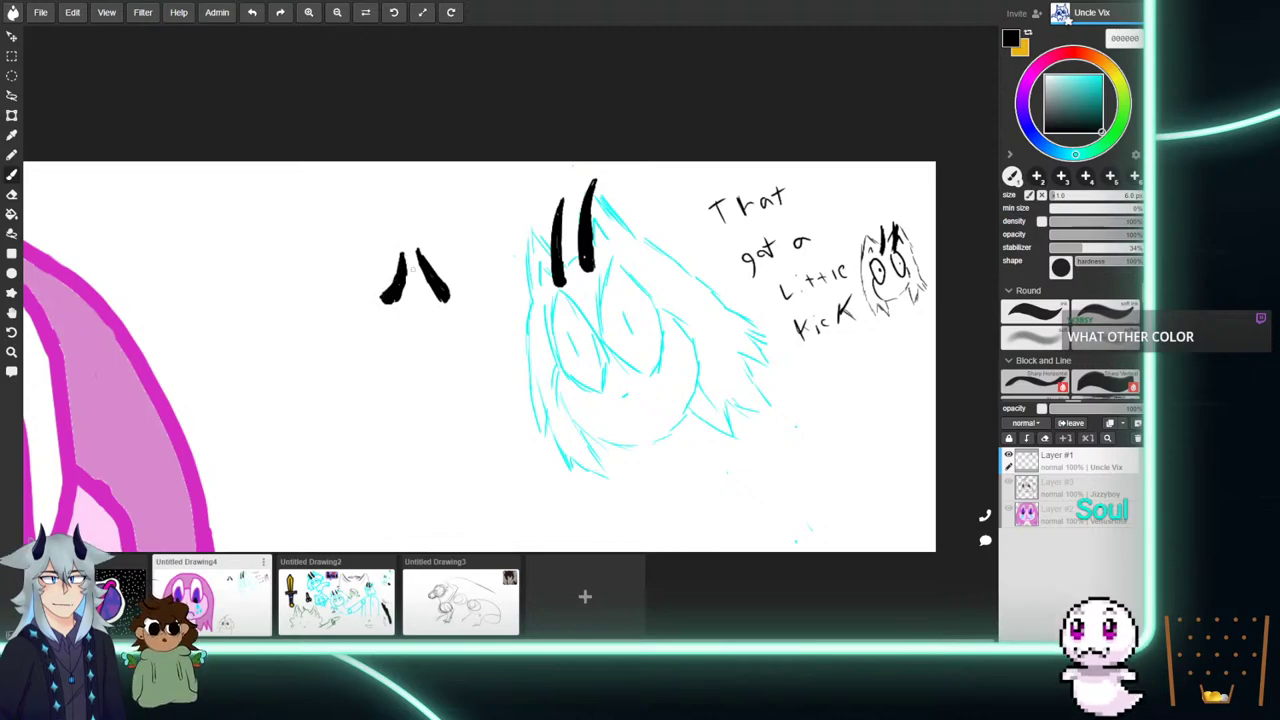
{"action": "mouse_move", "coordinate": [443, 282]}
{"action": "left_mouse_down"}
{"action": "mouse_move", "coordinate": [455, 265]}
{"action": "mouse_move", "coordinate": [475, 295]}
{"action": "left_mouse_up"}
{"action": "mouse_move", "coordinate": [390, 292]}
{"action": "left_mouse_down"}
{"action": "mouse_move", "coordinate": [365, 276]}
{"action": "mouse_move", "coordinate": [355, 298]}
{"action": "mouse_move", "coordinate": [378, 298]}
{"action": "left_mouse_up"}
{"action": "key", "text": "ctrl+z"}
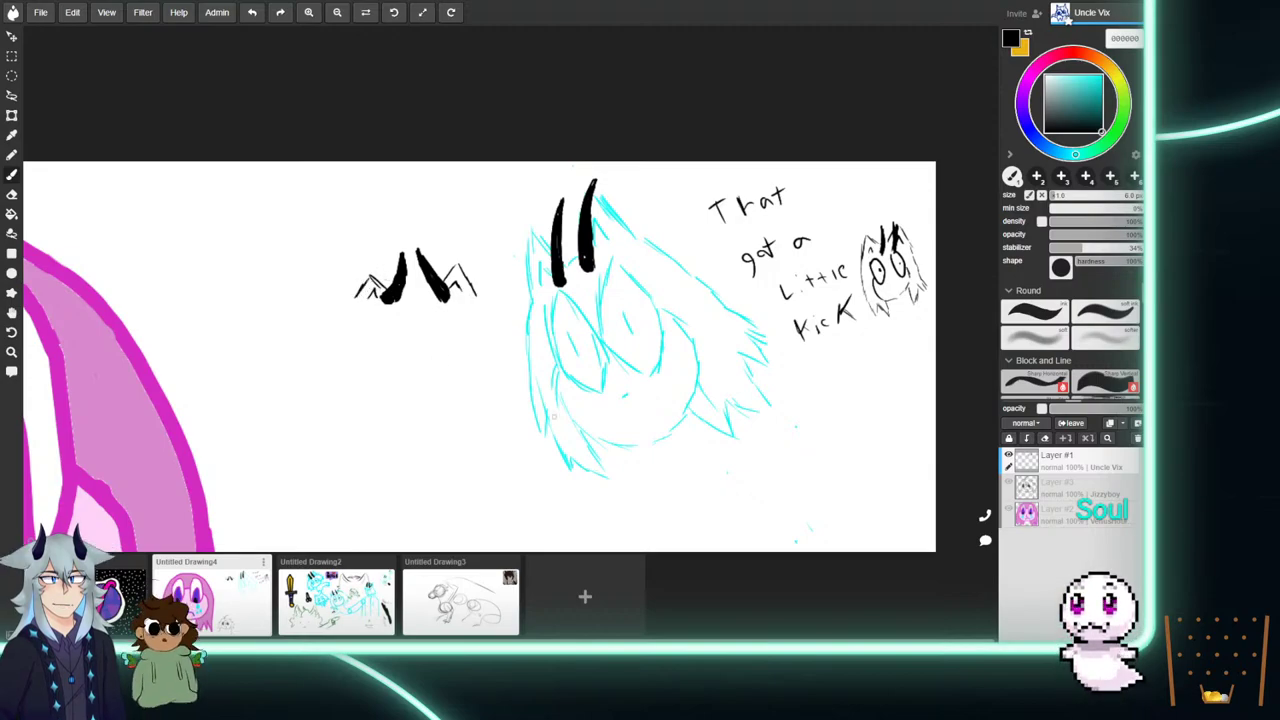
{"action": "mouse_move", "coordinate": [356, 271]}
{"action": "left_mouse_down"}
{"action": "mouse_move", "coordinate": [378, 287]}
{"action": "mouse_move", "coordinate": [358, 295]}
{"action": "mouse_move", "coordinate": [392, 290]}
{"action": "left_mouse_up"}
{"action": "mouse_move", "coordinate": [372, 272]}
{"action": "left_mouse_down"}
{"action": "mouse_move", "coordinate": [388, 287]}
{"action": "mouse_move", "coordinate": [373, 273]}
{"action": "mouse_move", "coordinate": [350, 302]}
{"action": "left_mouse_up"}
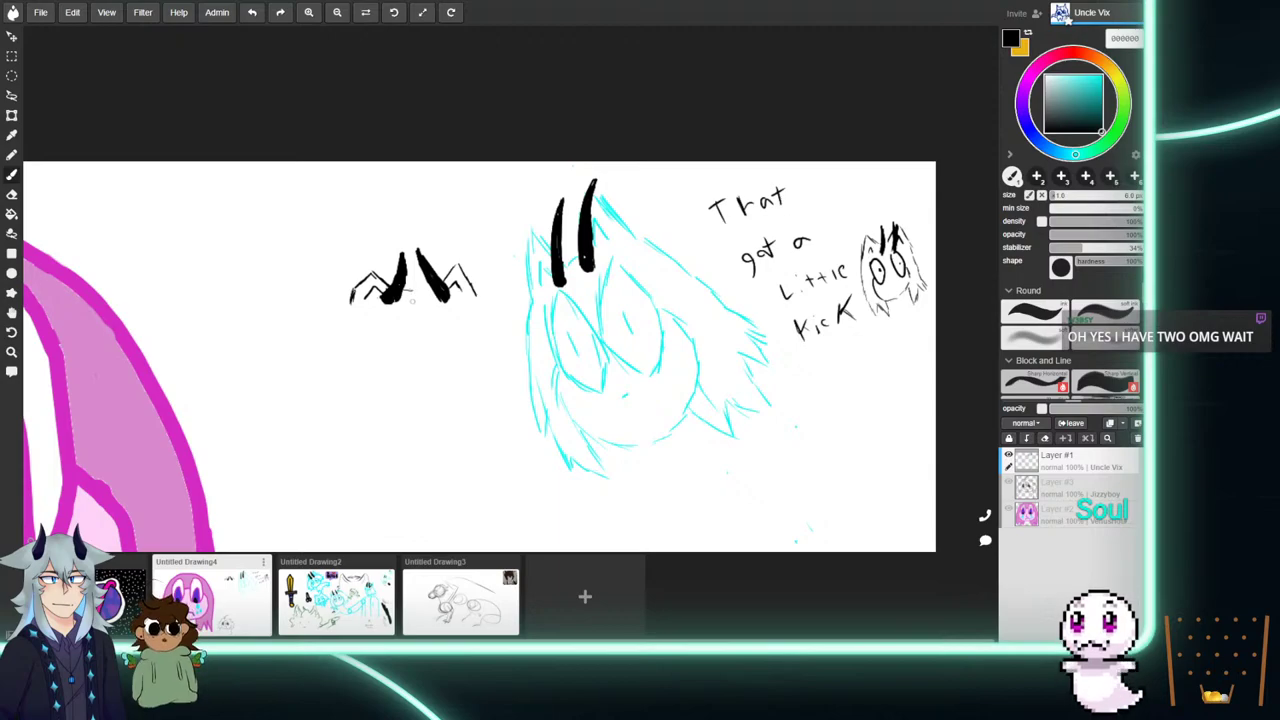
Sketch parted black bangs below the horns and long hair strands framing both sides of the face.
{"action": "mouse_move", "coordinate": [406, 306]}
{"action": "left_mouse_down"}
{"action": "mouse_move", "coordinate": [407, 340]}
{"action": "mouse_move", "coordinate": [437, 312]}
{"action": "mouse_move", "coordinate": [466, 365]}
{"action": "left_mouse_up"}
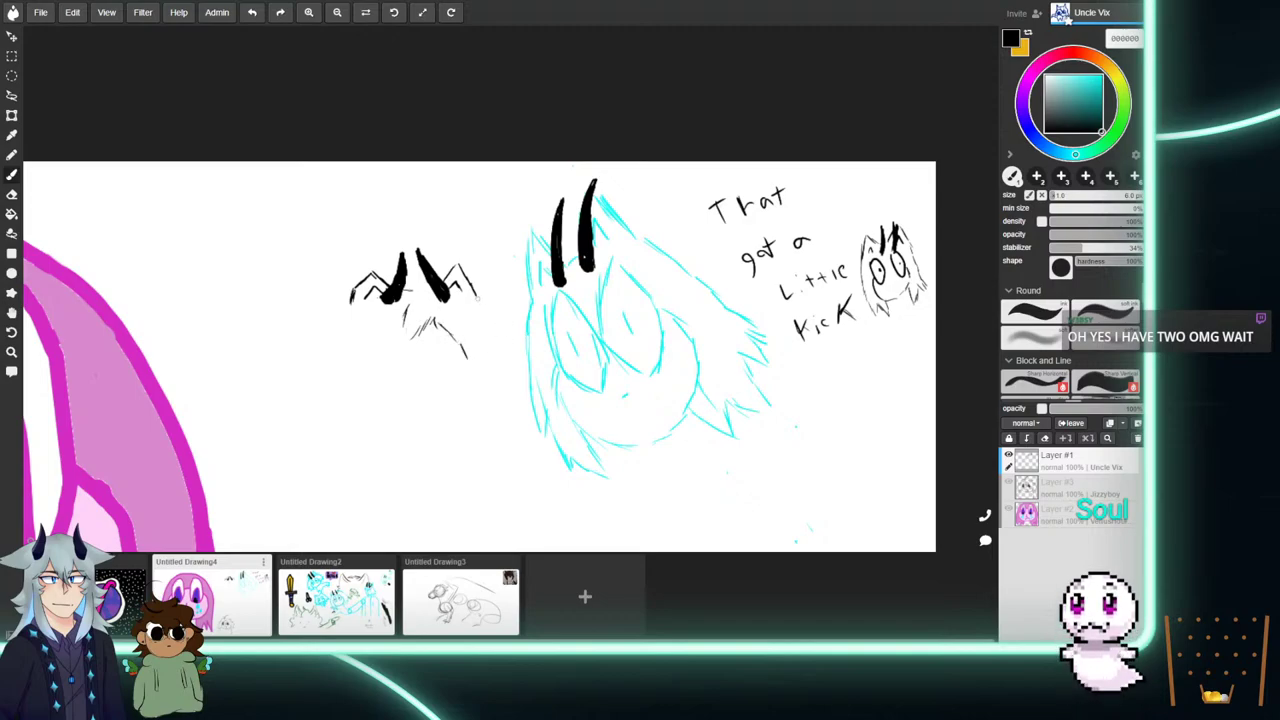
{"action": "mouse_move", "coordinate": [478, 292]}
{"action": "left_mouse_down"}
{"action": "mouse_move", "coordinate": [511, 369]}
{"action": "mouse_move", "coordinate": [496, 368]}
{"action": "mouse_move", "coordinate": [513, 396]}
{"action": "mouse_move", "coordinate": [472, 384]}
{"action": "mouse_move", "coordinate": [513, 422]}
{"action": "left_mouse_up"}
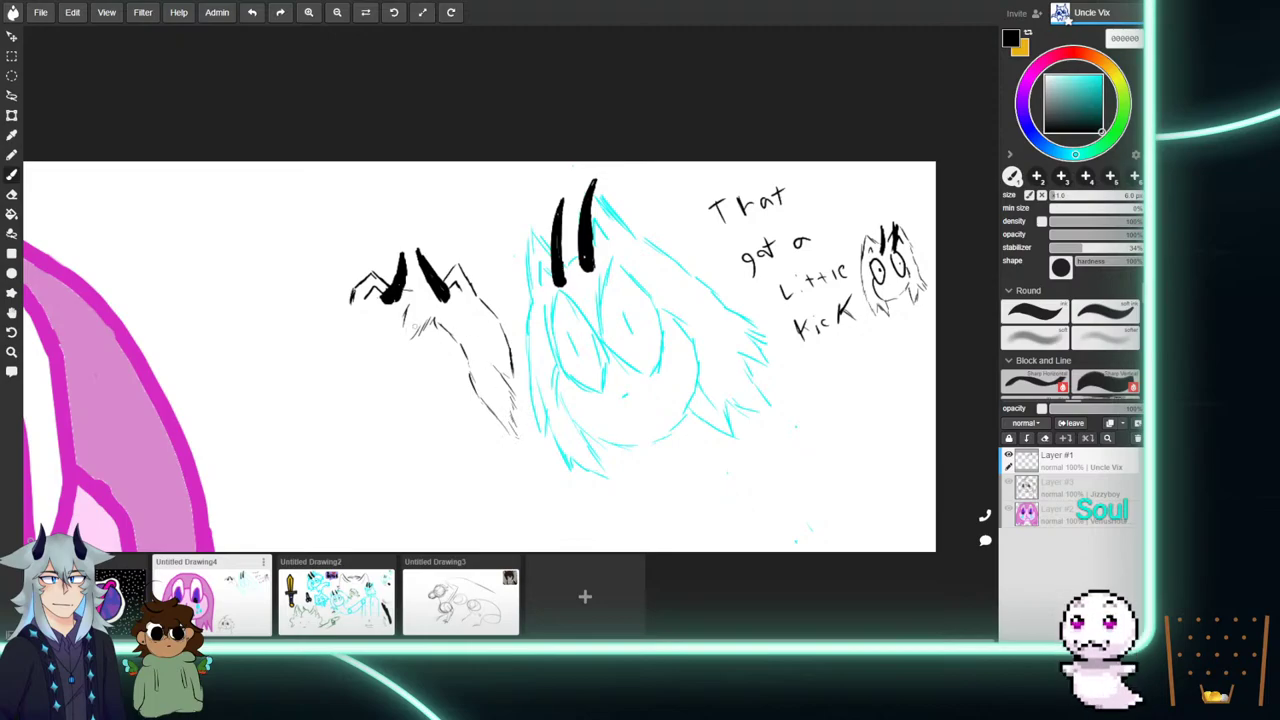
{"action": "mouse_move", "coordinate": [410, 306]}
{"action": "left_mouse_down"}
{"action": "mouse_move", "coordinate": [391, 343]}
{"action": "mouse_move", "coordinate": [405, 344]}
{"action": "mouse_move", "coordinate": [393, 342]}
{"action": "mouse_move", "coordinate": [405, 333]}
{"action": "mouse_move", "coordinate": [398, 353]}
{"action": "mouse_move", "coordinate": [382, 338]}
{"action": "mouse_move", "coordinate": [372, 375]}
{"action": "mouse_move", "coordinate": [411, 435]}
{"action": "left_mouse_up"}
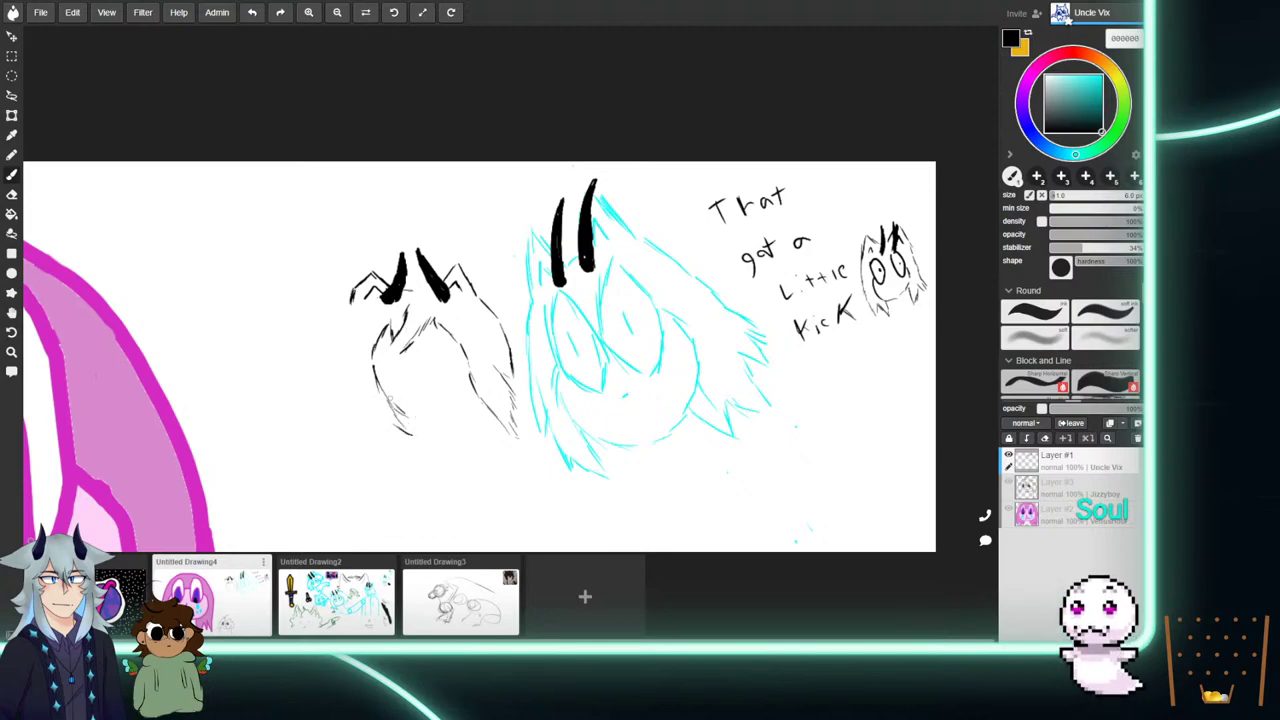
{"action": "mouse_move", "coordinate": [406, 434]}
{"action": "left_mouse_down"}
{"action": "mouse_move", "coordinate": [404, 450]}
{"action": "mouse_move", "coordinate": [377, 437]}
{"action": "left_mouse_up"}
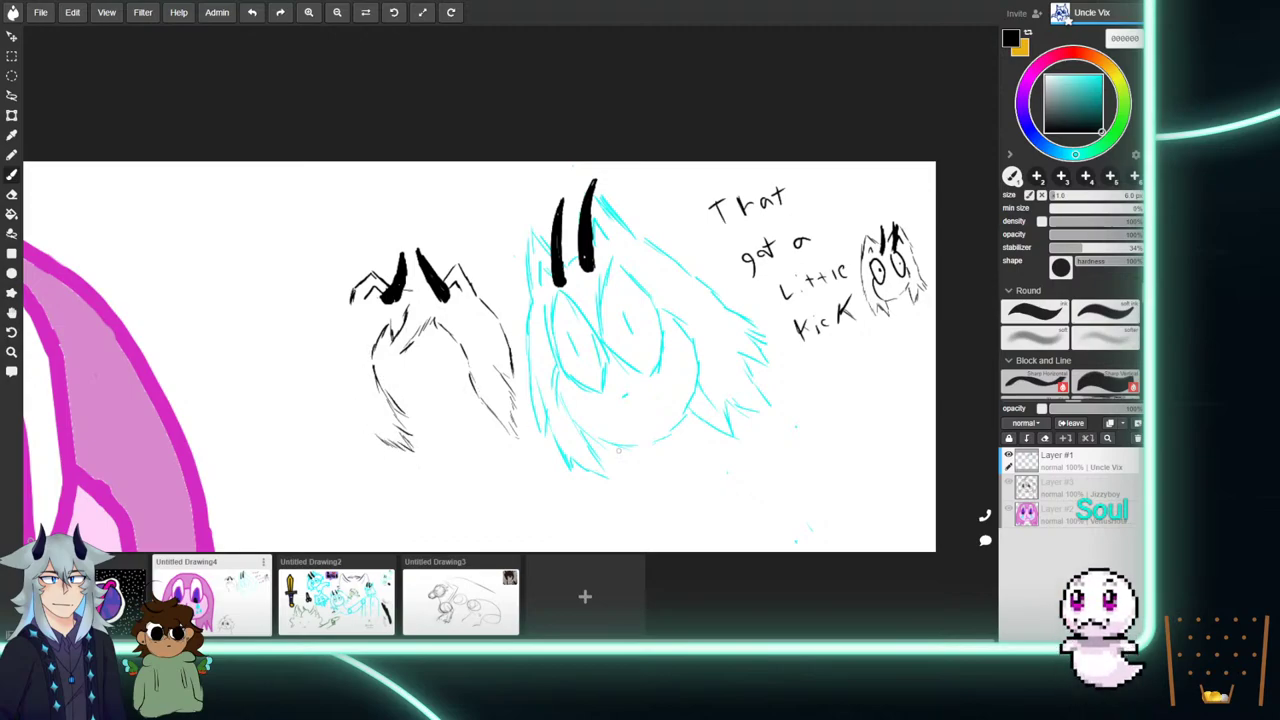
Erase and redraw the inner hair strand nearest the cyan head, and add jagged outer hair up to the opposite ear.
{"action": "key", "text": "e"}
{"action": "mouse_move", "coordinate": [466, 362]}
{"action": "left_mouse_down"}
{"action": "mouse_move", "coordinate": [465, 396]}
{"action": "mouse_move", "coordinate": [480, 373]}
{"action": "mouse_move", "coordinate": [488, 430]}
{"action": "left_mouse_up"}
{"action": "key", "text": "b"}
{"action": "left_click_drag", "start_coordinate": [464, 388], "coordinate": [466, 416]}
{"action": "mouse_move", "coordinate": [378, 420]}
{"action": "left_mouse_down"}
{"action": "mouse_move", "coordinate": [368, 450]}
{"action": "mouse_move", "coordinate": [354, 438]}
{"action": "left_mouse_up"}
{"action": "mouse_move", "coordinate": [356, 412]}
{"action": "left_mouse_down"}
{"action": "mouse_move", "coordinate": [346, 440]}
{"action": "mouse_move", "coordinate": [334, 432]}
{"action": "left_mouse_up"}
{"action": "left_click_drag", "start_coordinate": [338, 386], "coordinate": [316, 412]}
{"action": "mouse_move", "coordinate": [330, 358]}
{"action": "left_mouse_down"}
{"action": "mouse_move", "coordinate": [320, 390]}
{"action": "mouse_move", "coordinate": [338, 318]}
{"action": "mouse_move", "coordinate": [316, 350]}
{"action": "left_mouse_up"}
{"action": "mouse_move", "coordinate": [338, 308]}
{"action": "left_mouse_down"}
{"action": "mouse_move", "coordinate": [318, 334]}
{"action": "mouse_move", "coordinate": [330, 316]}
{"action": "left_mouse_up"}
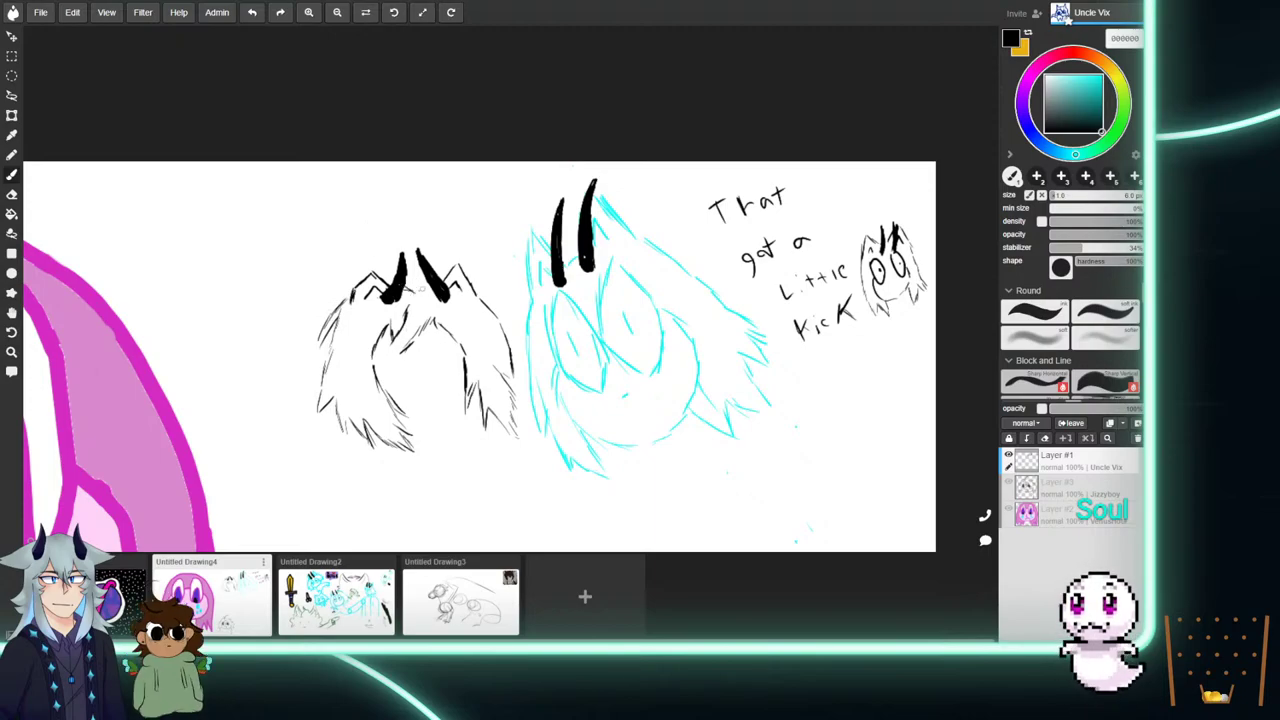
{"action": "left_click_drag", "start_coordinate": [415, 287], "coordinate": [423, 290]}
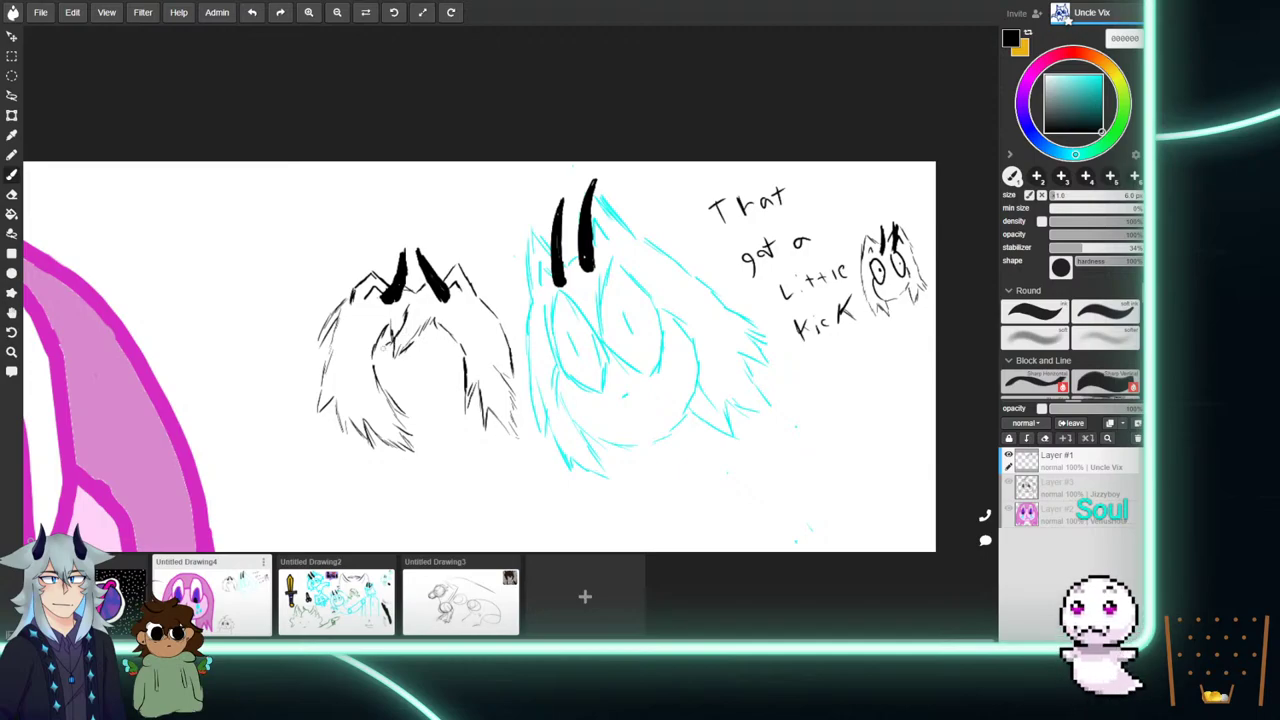
Draw two small filled cyan (00fff4) eyes and a tiny mouth under the black bangs.
{"action": "left_click", "coordinate": [1101, 76]}
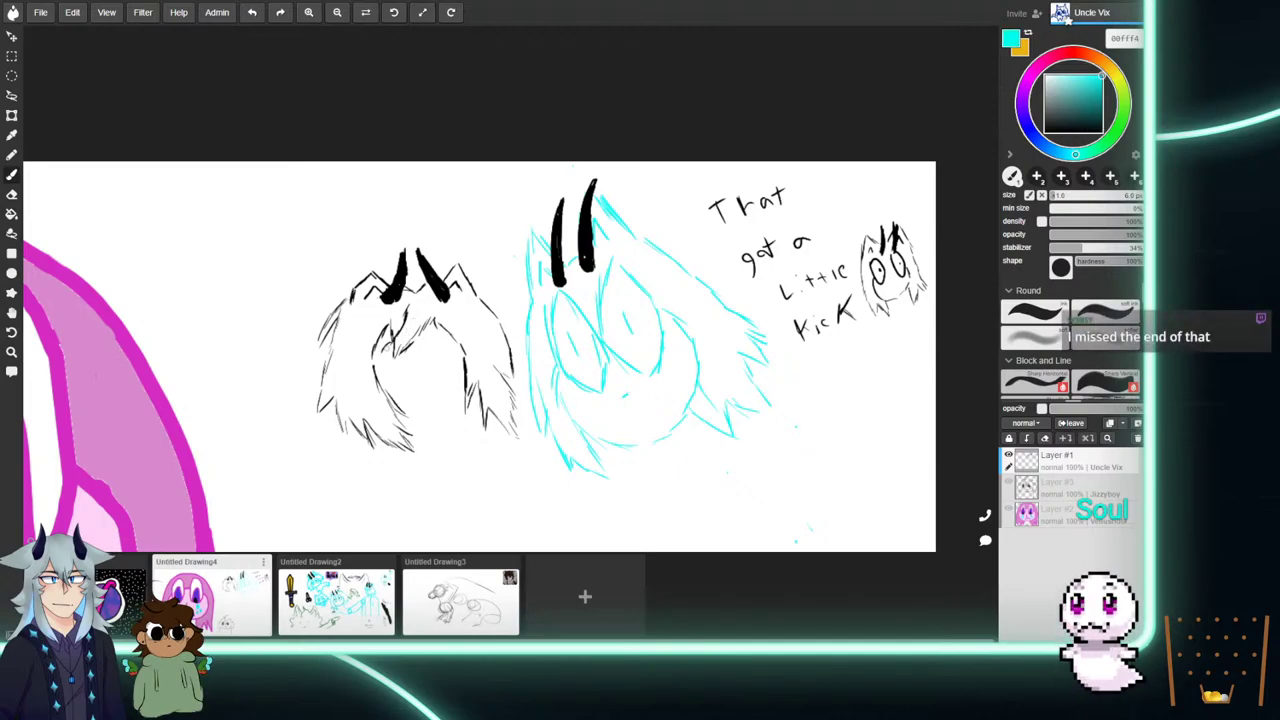
{"action": "mouse_move", "coordinate": [388, 342]}
{"action": "left_mouse_down"}
{"action": "mouse_move", "coordinate": [431, 341]}
{"action": "mouse_move", "coordinate": [437, 351]}
{"action": "mouse_move", "coordinate": [390, 355]}
{"action": "left_mouse_up"}
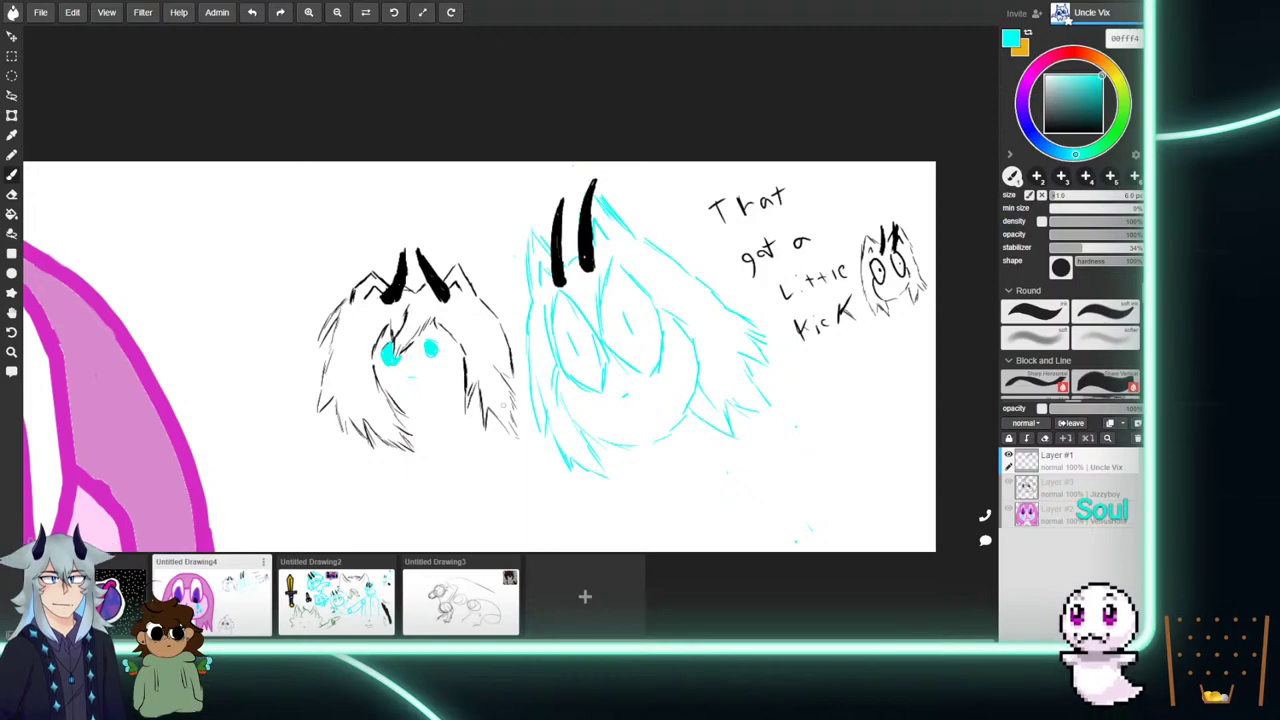
Open Untitled Drawing3 to view the collaborator's creature sketch.
{"action": "left_click", "coordinate": [460, 598]}
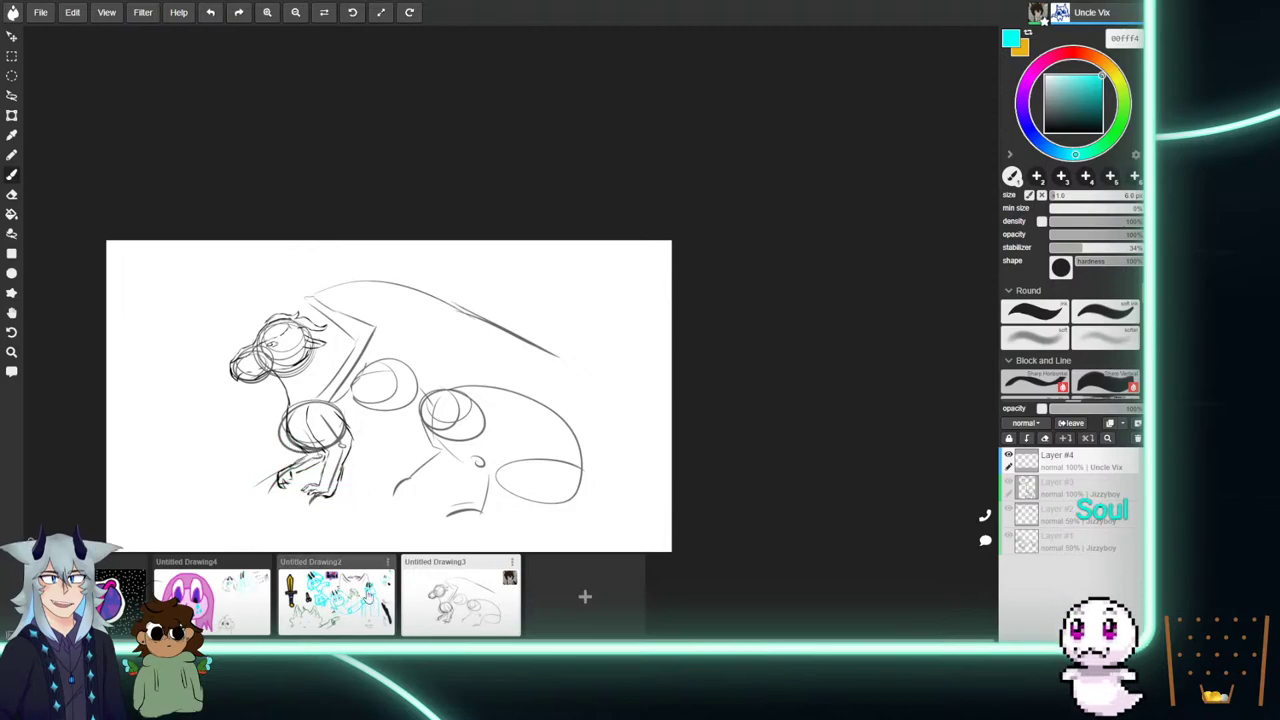
View the sketches on Untitled Drawing2, and return to Untitled Drawing4.
{"action": "left_click", "coordinate": [365, 596]}
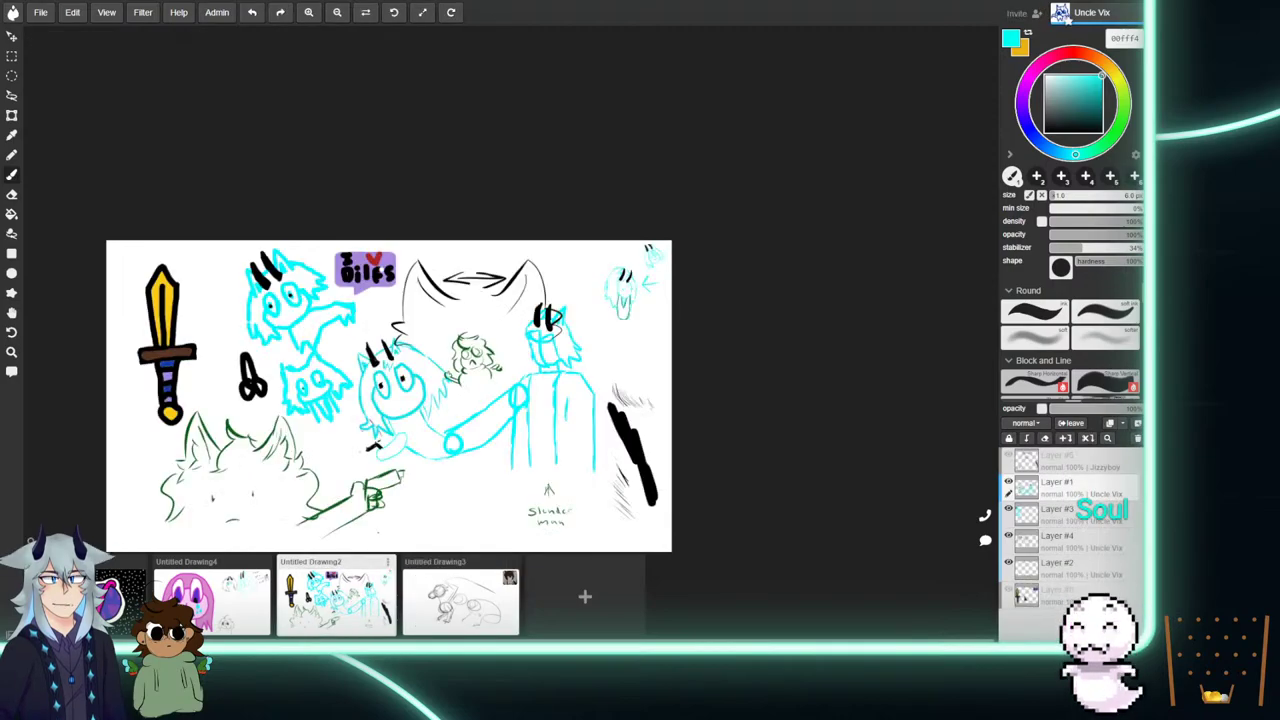
{"action": "left_click", "coordinate": [211, 597]}
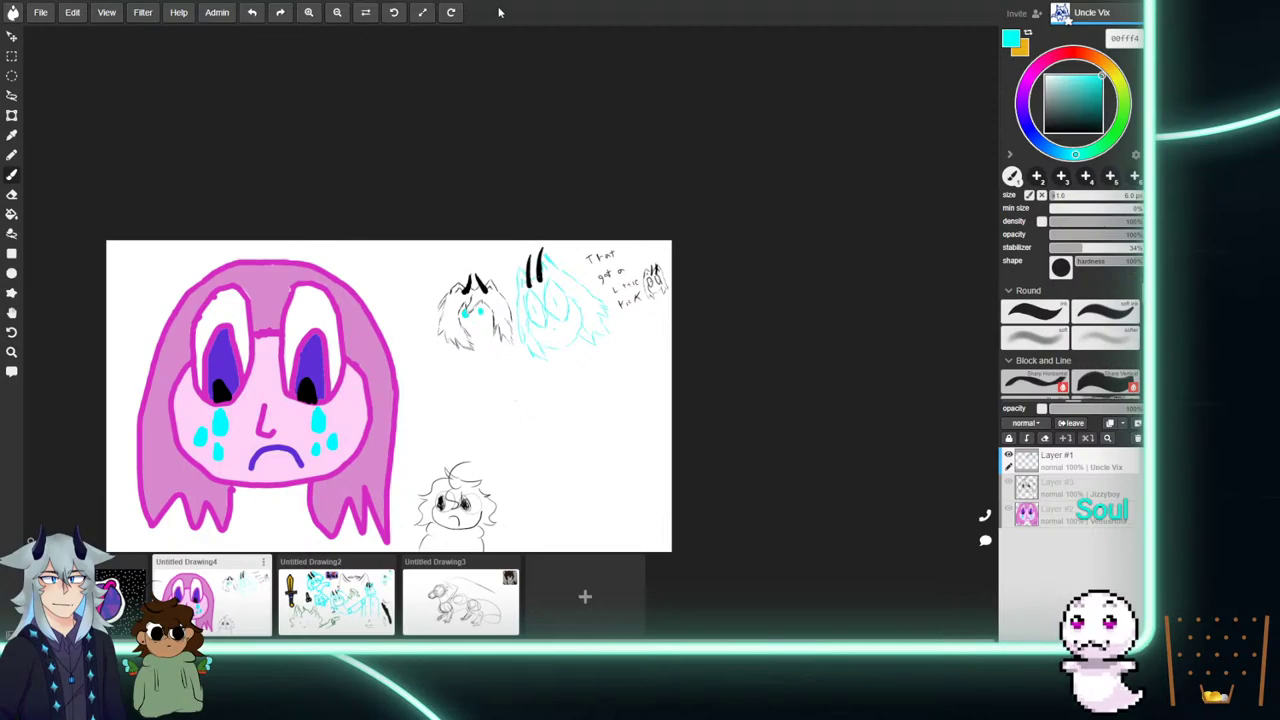
Erase the whole black horned character with cyan eyes beside the cyan head.
{"action": "key", "text": "ctrl+minus"}
{"action": "key", "text": "ctrl+plus"}
{"action": "key", "text": "ctrl+plus"}
{"action": "key", "text": "ctrl+plus"}
{"action": "key", "text": "ctrl+plus"}
{"action": "key", "text": "ctrl+plus"}
{"action": "key", "text": "ctrl+plus"}
{"action": "key", "text": "ctrl+plus"}
{"action": "key", "text": "ctrl+plus"}
{"action": "key", "text": "ctrl+plus"}
{"action": "key", "text": "ctrl+plus"}
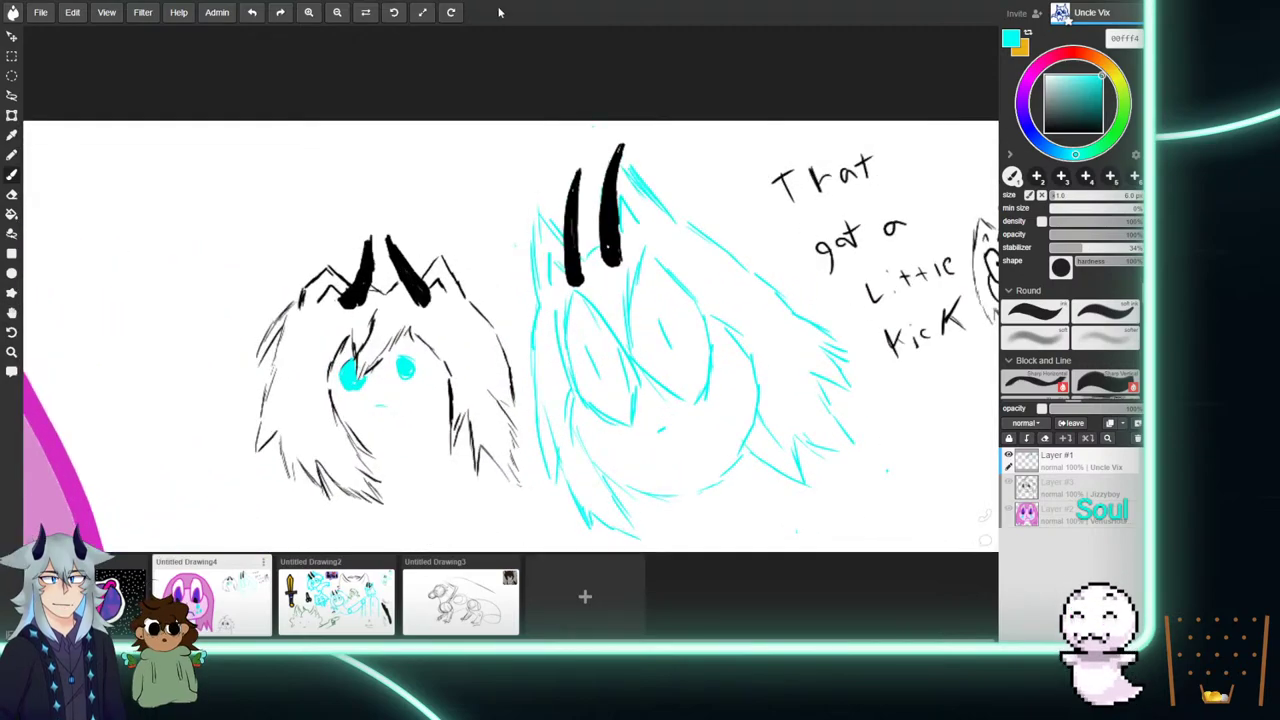
{"action": "left_click", "coordinate": [12, 312]}
{"action": "left_click_drag", "start_coordinate": [407, 403], "coordinate": [384, 216]}
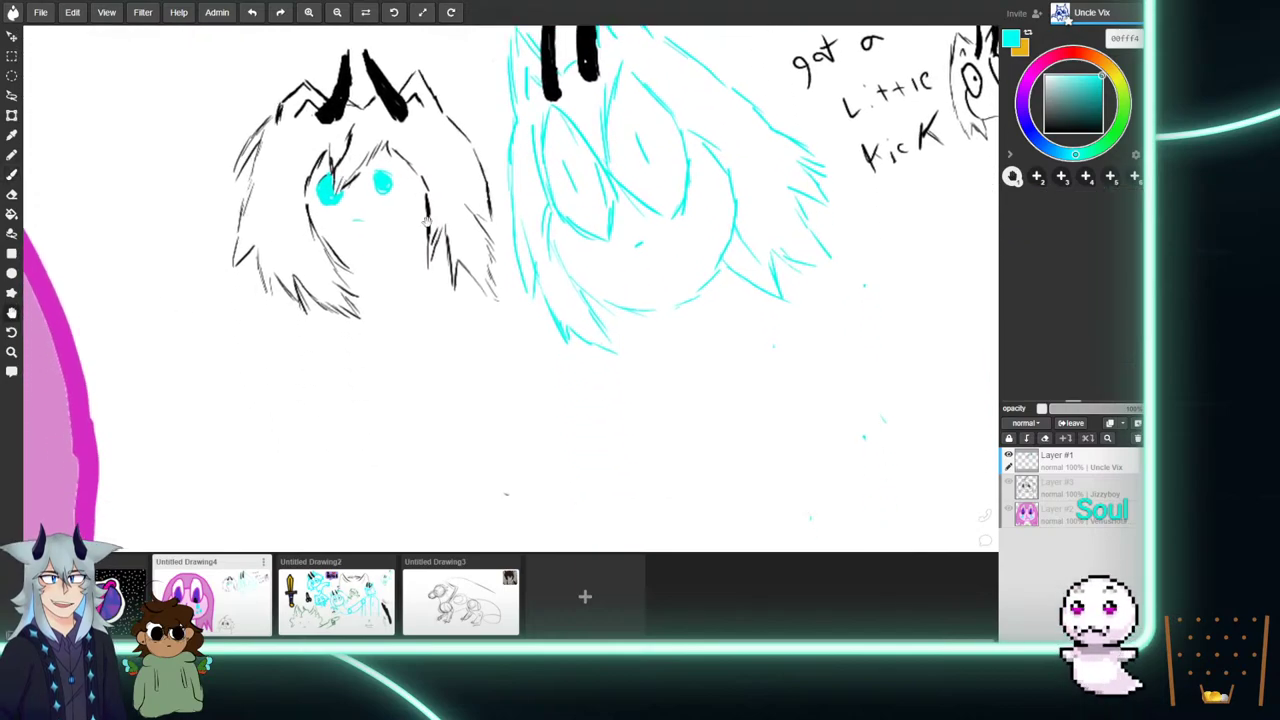
{"action": "left_click", "coordinate": [13, 175]}
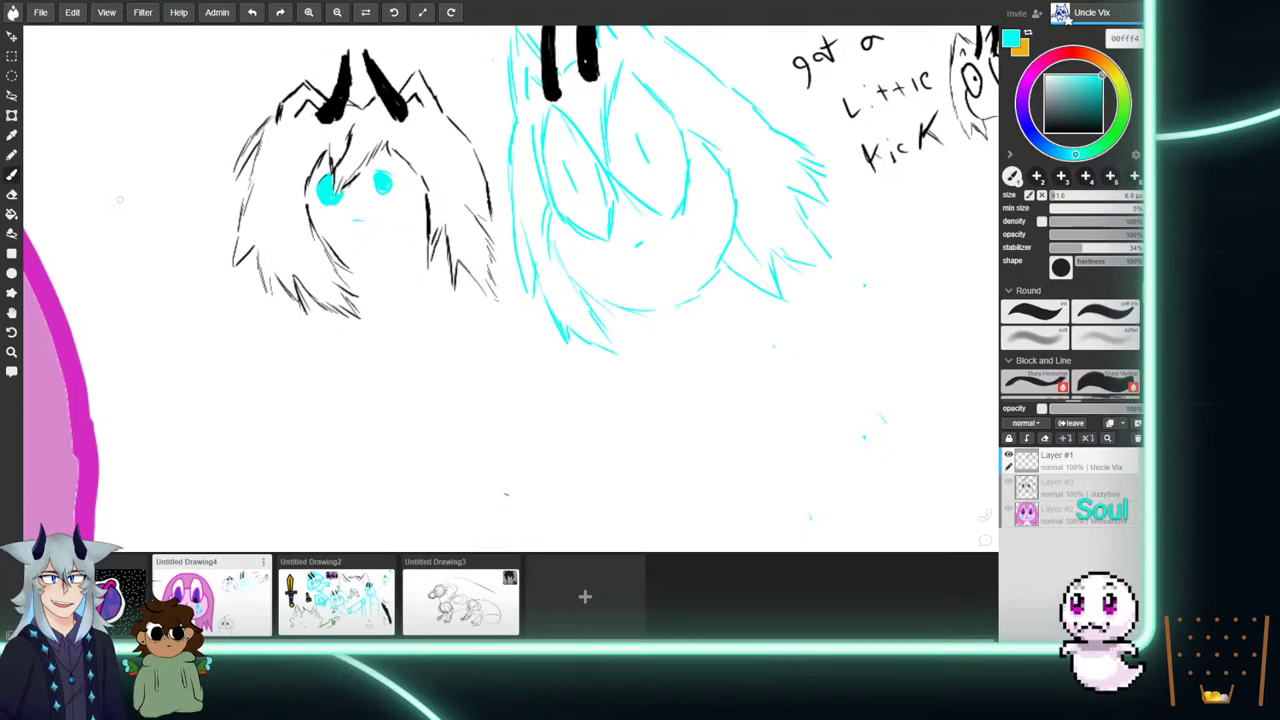
{"action": "mouse_move", "coordinate": [236, 211]}
{"action": "left_mouse_down"}
{"action": "mouse_move", "coordinate": [246, 280]}
{"action": "mouse_move", "coordinate": [246, 190]}
{"action": "mouse_move", "coordinate": [270, 128]}
{"action": "left_mouse_up"}
{"action": "mouse_move", "coordinate": [270, 252]}
{"action": "left_mouse_down"}
{"action": "mouse_move", "coordinate": [291, 310]}
{"action": "mouse_move", "coordinate": [281, 297]}
{"action": "mouse_move", "coordinate": [278, 311]}
{"action": "mouse_move", "coordinate": [309, 313]}
{"action": "mouse_move", "coordinate": [335, 309]}
{"action": "mouse_move", "coordinate": [338, 254]}
{"action": "left_mouse_up"}
{"action": "mouse_move", "coordinate": [322, 114]}
{"action": "left_mouse_down"}
{"action": "mouse_move", "coordinate": [286, 137]}
{"action": "mouse_move", "coordinate": [332, 59]}
{"action": "left_mouse_up"}
{"action": "key", "text": "e"}
{"action": "mouse_move", "coordinate": [331, 160]}
{"action": "left_mouse_down"}
{"action": "mouse_move", "coordinate": [333, 201]}
{"action": "mouse_move", "coordinate": [371, 194]}
{"action": "mouse_move", "coordinate": [396, 164]}
{"action": "mouse_move", "coordinate": [395, 121]}
{"action": "mouse_move", "coordinate": [420, 141]}
{"action": "mouse_move", "coordinate": [443, 104]}
{"action": "mouse_move", "coordinate": [483, 167]}
{"action": "mouse_move", "coordinate": [491, 240]}
{"action": "mouse_move", "coordinate": [467, 185]}
{"action": "mouse_move", "coordinate": [448, 203]}
{"action": "mouse_move", "coordinate": [418, 197]}
{"action": "mouse_move", "coordinate": [432, 229]}
{"action": "mouse_move", "coordinate": [379, 261]}
{"action": "mouse_move", "coordinate": [379, 300]}
{"action": "mouse_move", "coordinate": [364, 249]}
{"action": "mouse_move", "coordinate": [325, 301]}
{"action": "mouse_move", "coordinate": [289, 305]}
{"action": "left_mouse_up"}
{"action": "key", "text": "b"}
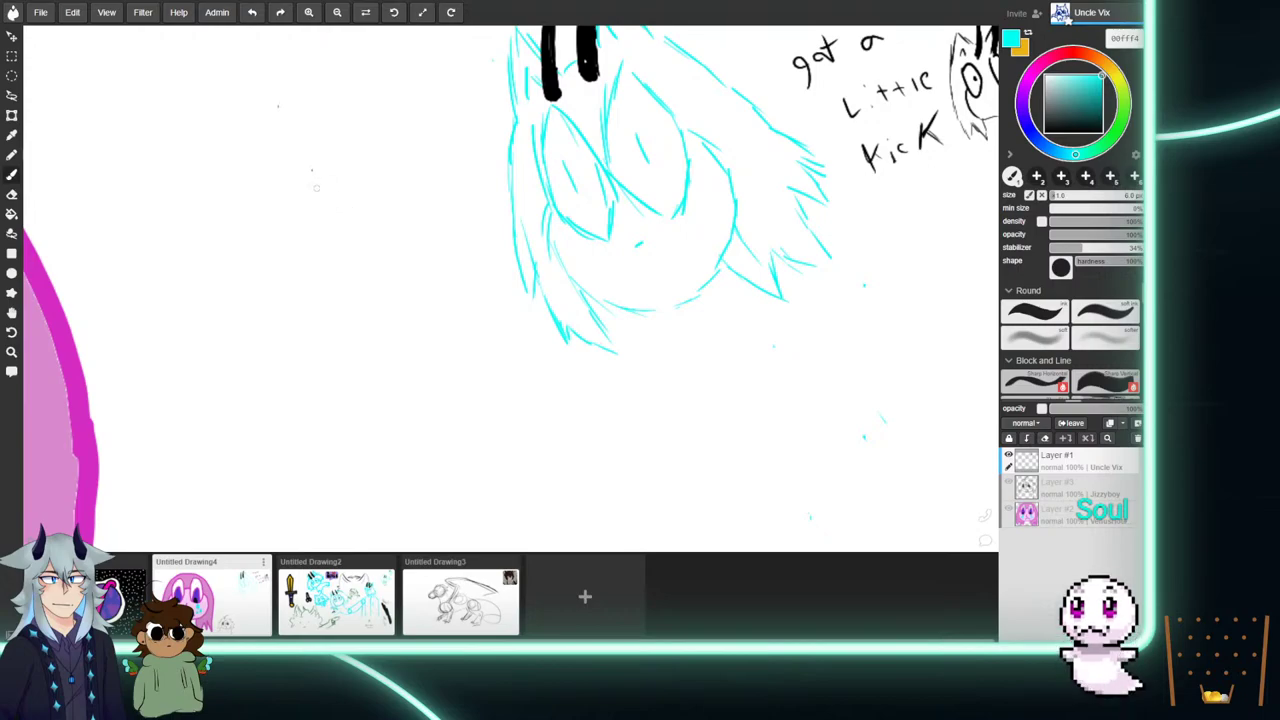
Undo the cyan dot beside the cyan head and set the brush colour to black (000000).
{"action": "left_click", "coordinate": [293, 179]}
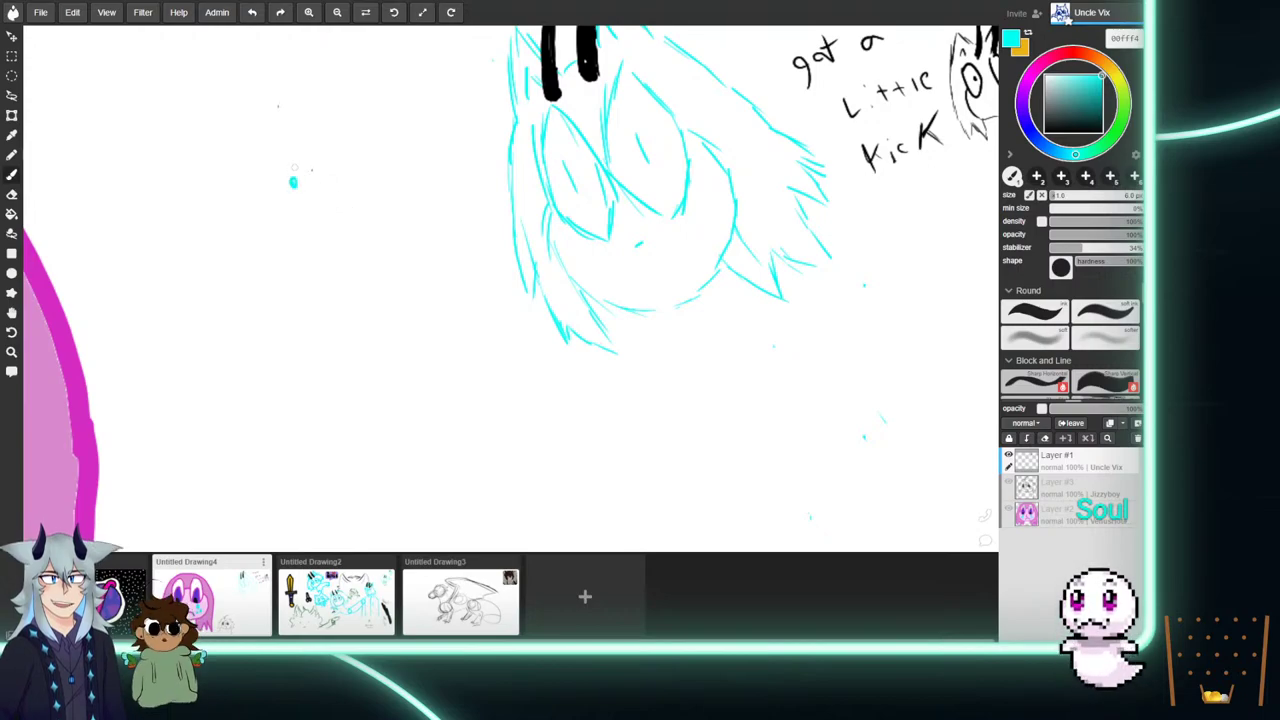
{"action": "left_click", "coordinate": [1046, 131]}
{"action": "key", "text": "ctrl+z"}
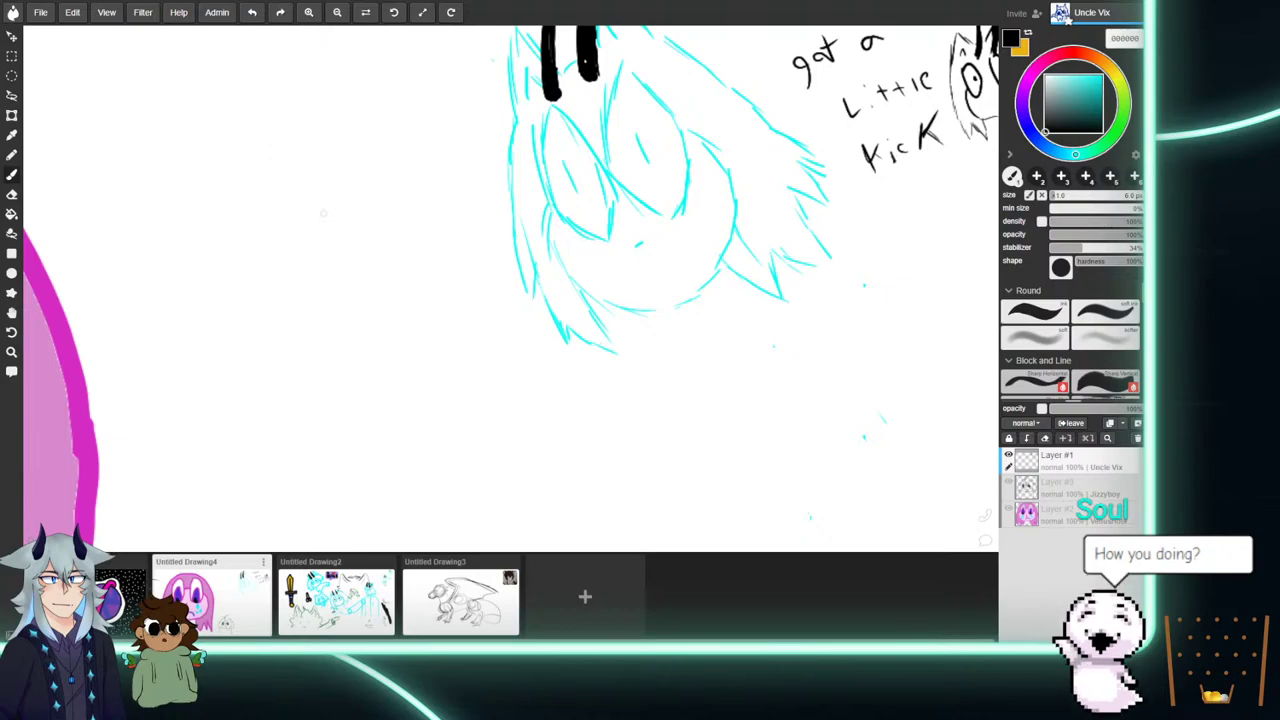
{"action": "left_click", "coordinate": [268, 215]}
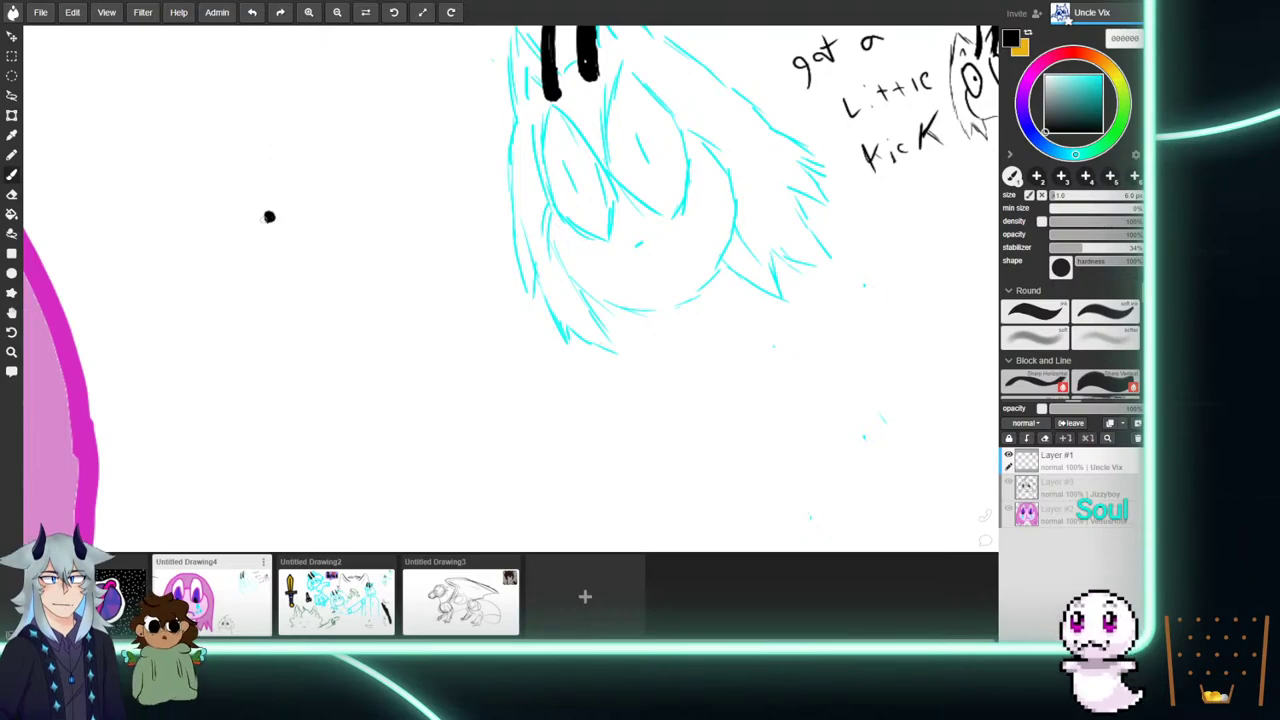
{"action": "mouse_move", "coordinate": [268, 212]}
{"action": "left_mouse_down"}
{"action": "mouse_move", "coordinate": [273, 172]}
{"action": "mouse_move", "coordinate": [271, 218]}
{"action": "left_mouse_up"}
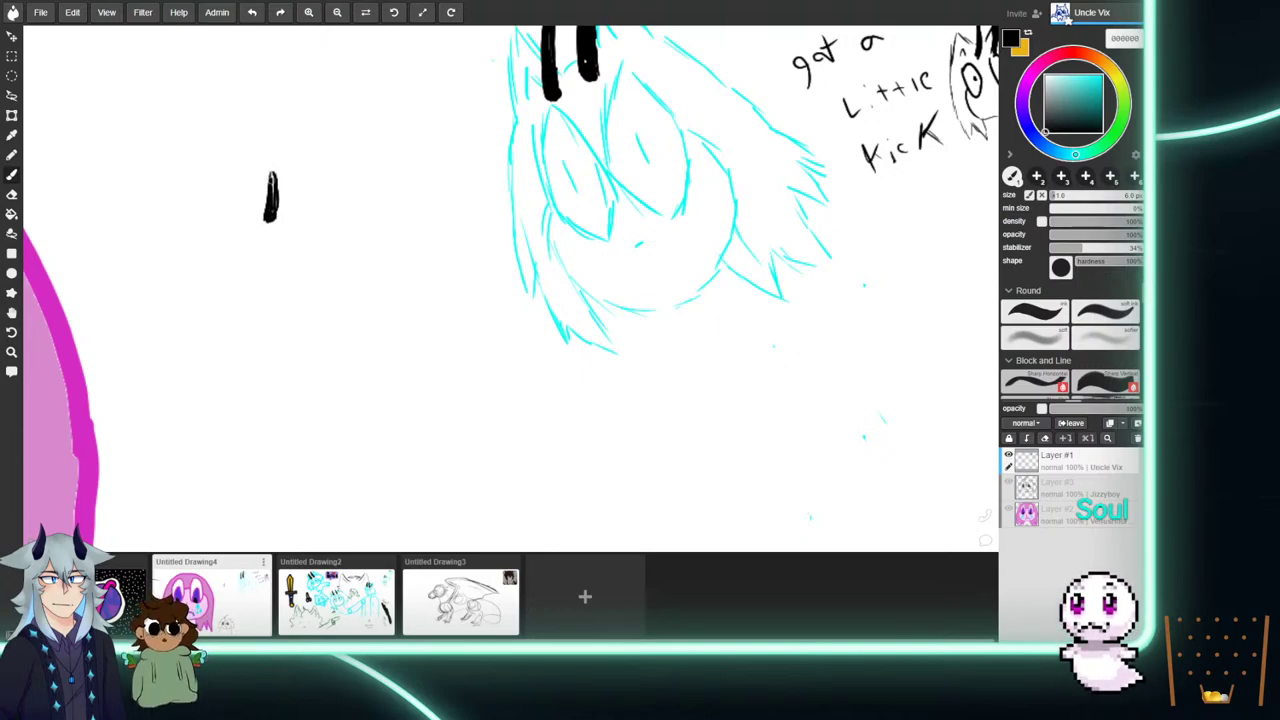
{"action": "left_click_drag", "start_coordinate": [271, 166], "coordinate": [272, 194]}
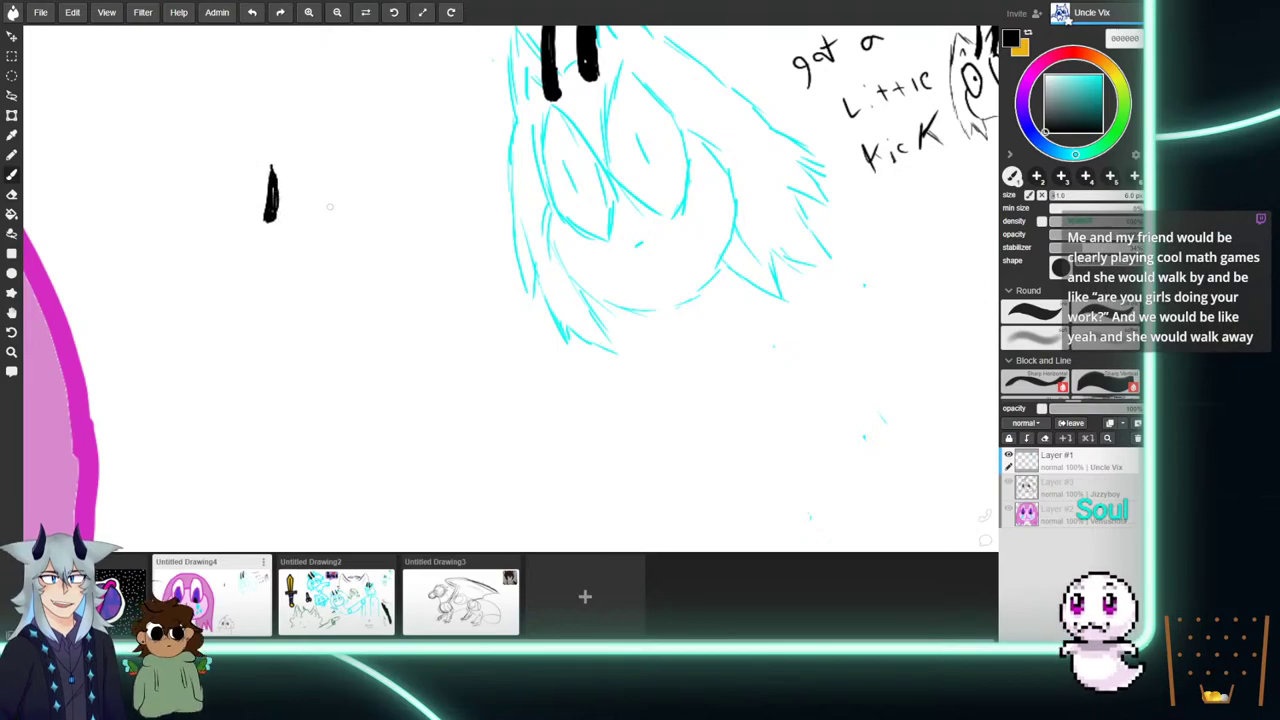
{"action": "left_click_drag", "start_coordinate": [330, 204], "coordinate": [314, 176]}
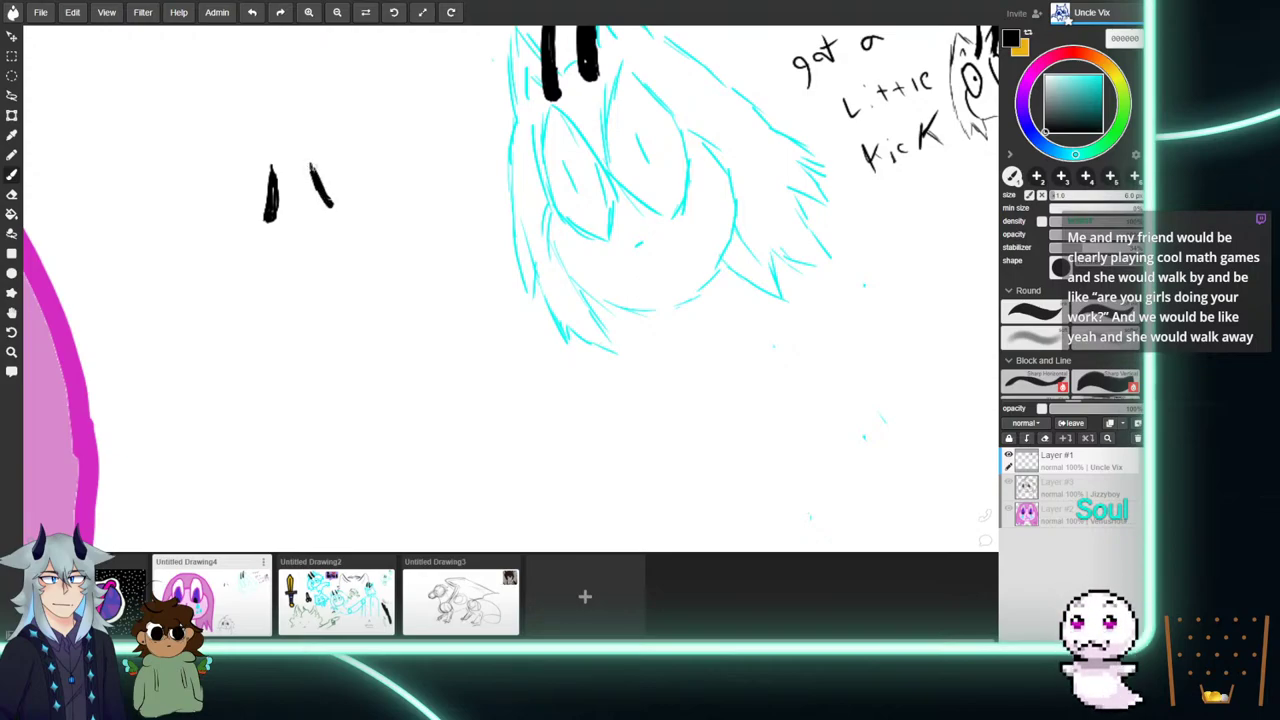
{"action": "mouse_move", "coordinate": [319, 184]}
{"action": "left_mouse_down"}
{"action": "mouse_move", "coordinate": [330, 203]}
{"action": "mouse_move", "coordinate": [313, 169]}
{"action": "mouse_move", "coordinate": [330, 203]}
{"action": "left_mouse_up"}
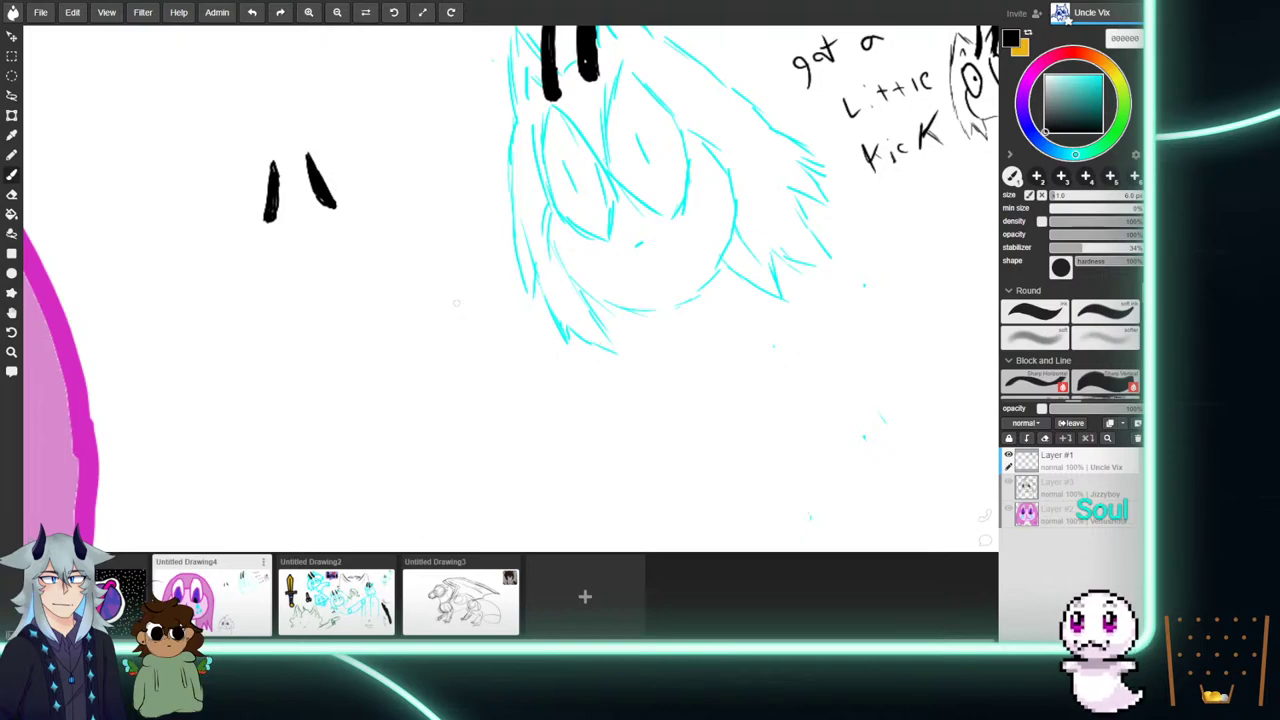
{"action": "key", "text": "ctrl+z"}
{"action": "key", "text": "ctrl+z"}
{"action": "key", "text": "ctrl+z"}
{"action": "key", "text": "e"}
{"action": "key", "text": "b"}
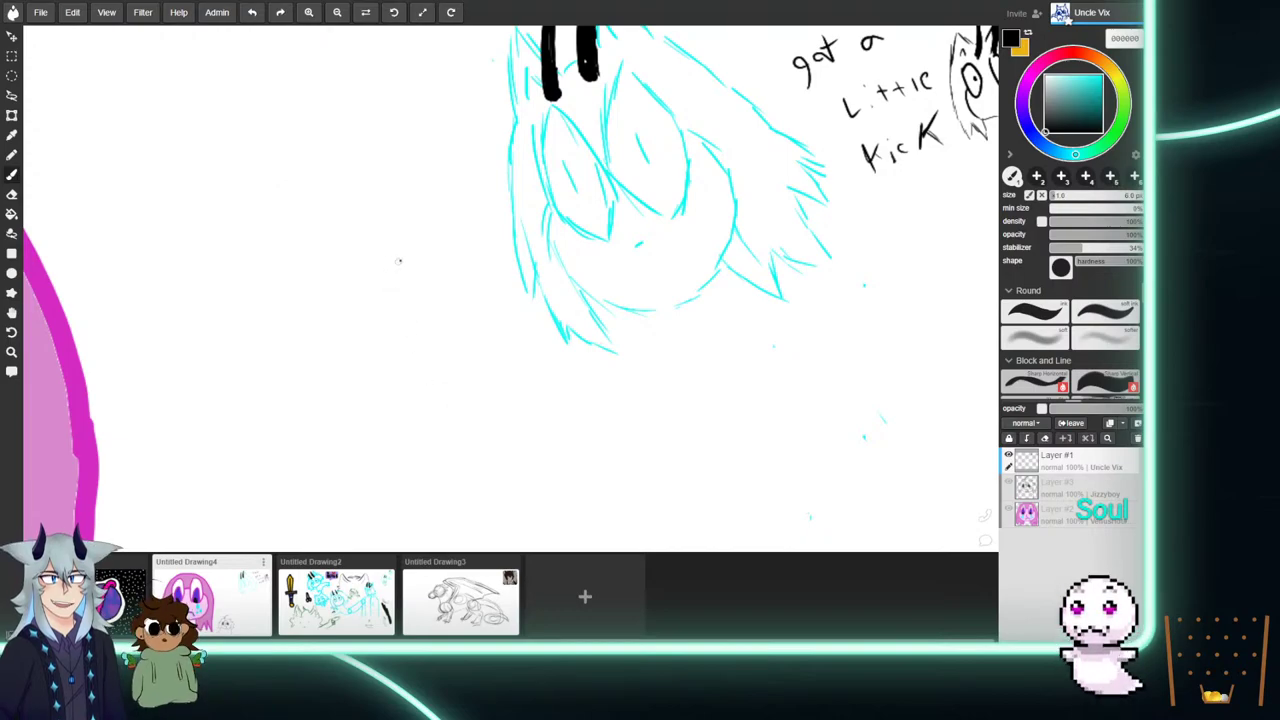
Draw two filled, tapered black horns in the empty area beside the cyan head.
{"action": "mouse_move", "coordinate": [396, 256]}
{"action": "left_mouse_down"}
{"action": "mouse_move", "coordinate": [378, 210]}
{"action": "mouse_move", "coordinate": [394, 255]}
{"action": "mouse_move", "coordinate": [377, 203]}
{"action": "mouse_move", "coordinate": [329, 261]}
{"action": "mouse_move", "coordinate": [341, 205]}
{"action": "left_mouse_up"}
{"action": "left_click_drag", "start_coordinate": [337, 262], "coordinate": [342, 208]}
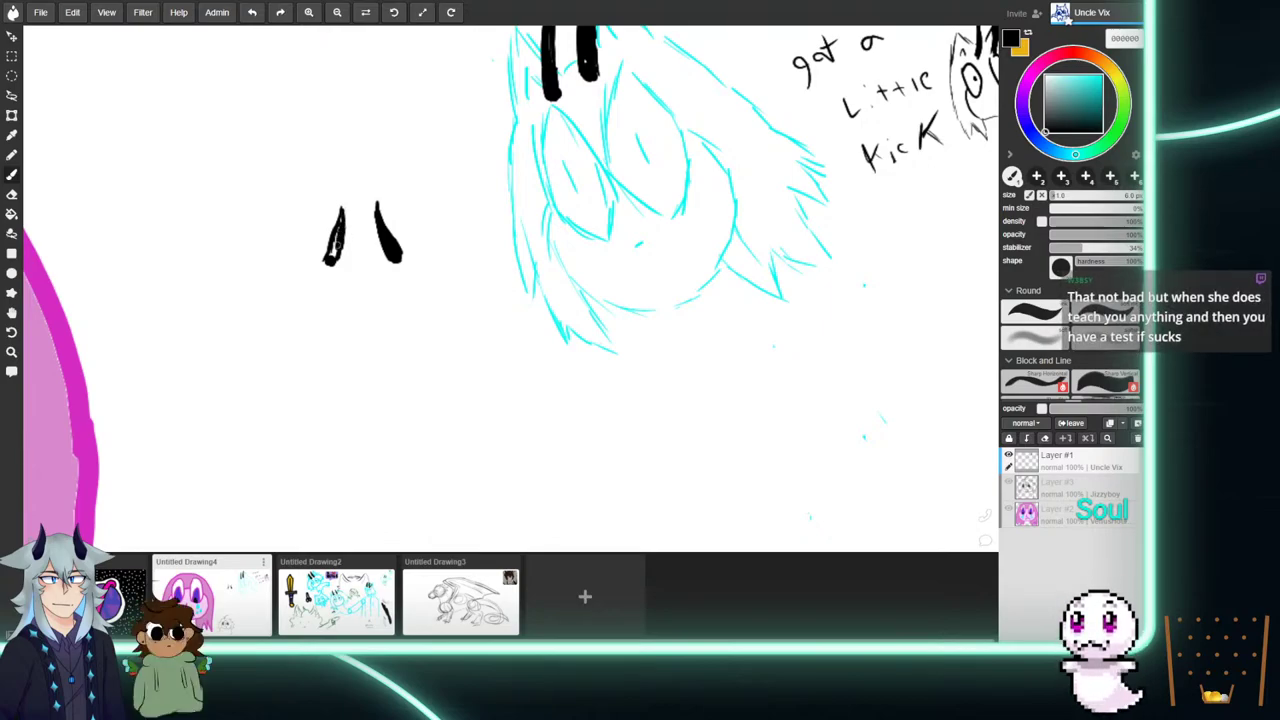
{"action": "left_click_drag", "start_coordinate": [338, 236], "coordinate": [340, 205]}
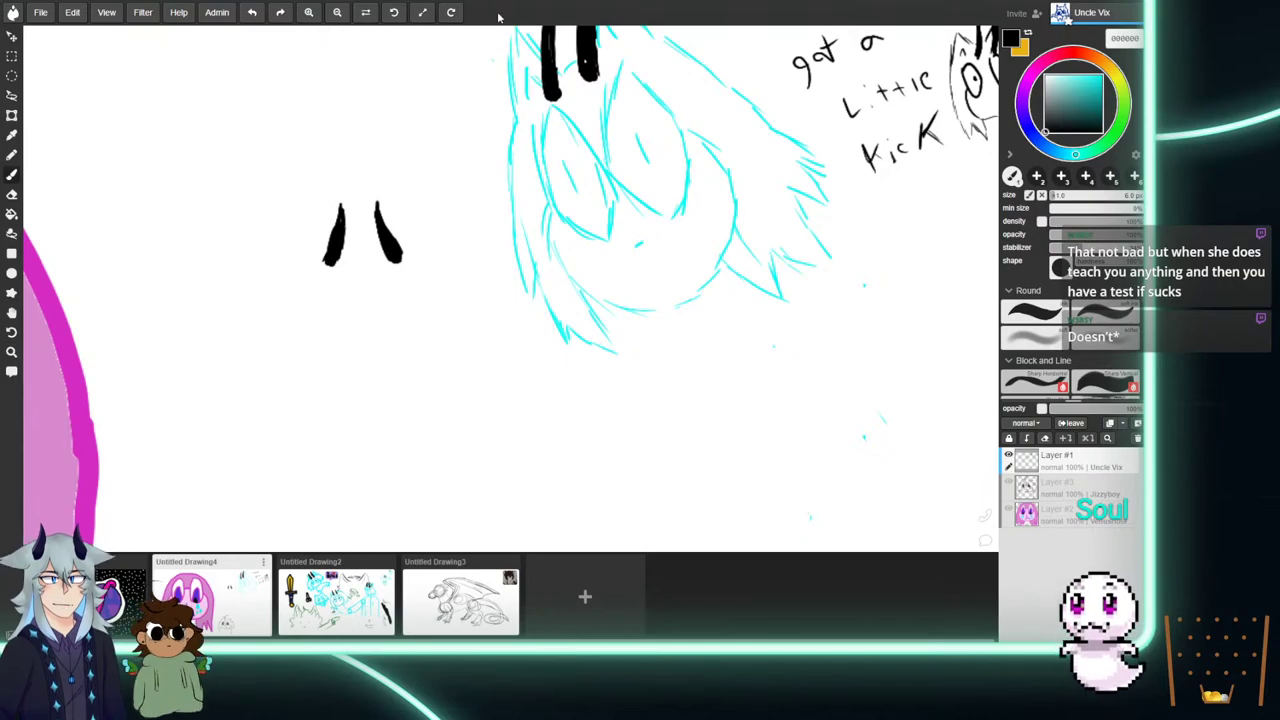
{"action": "mouse_move", "coordinate": [324, 247]}
{"action": "left_mouse_down"}
{"action": "mouse_move", "coordinate": [311, 227]}
{"action": "mouse_move", "coordinate": [291, 247]}
{"action": "mouse_move", "coordinate": [318, 248]}
{"action": "left_mouse_up"}
{"action": "mouse_move", "coordinate": [395, 242]}
{"action": "left_mouse_down"}
{"action": "mouse_move", "coordinate": [428, 222]}
{"action": "mouse_move", "coordinate": [428, 246]}
{"action": "mouse_move", "coordinate": [424, 233]}
{"action": "left_mouse_up"}
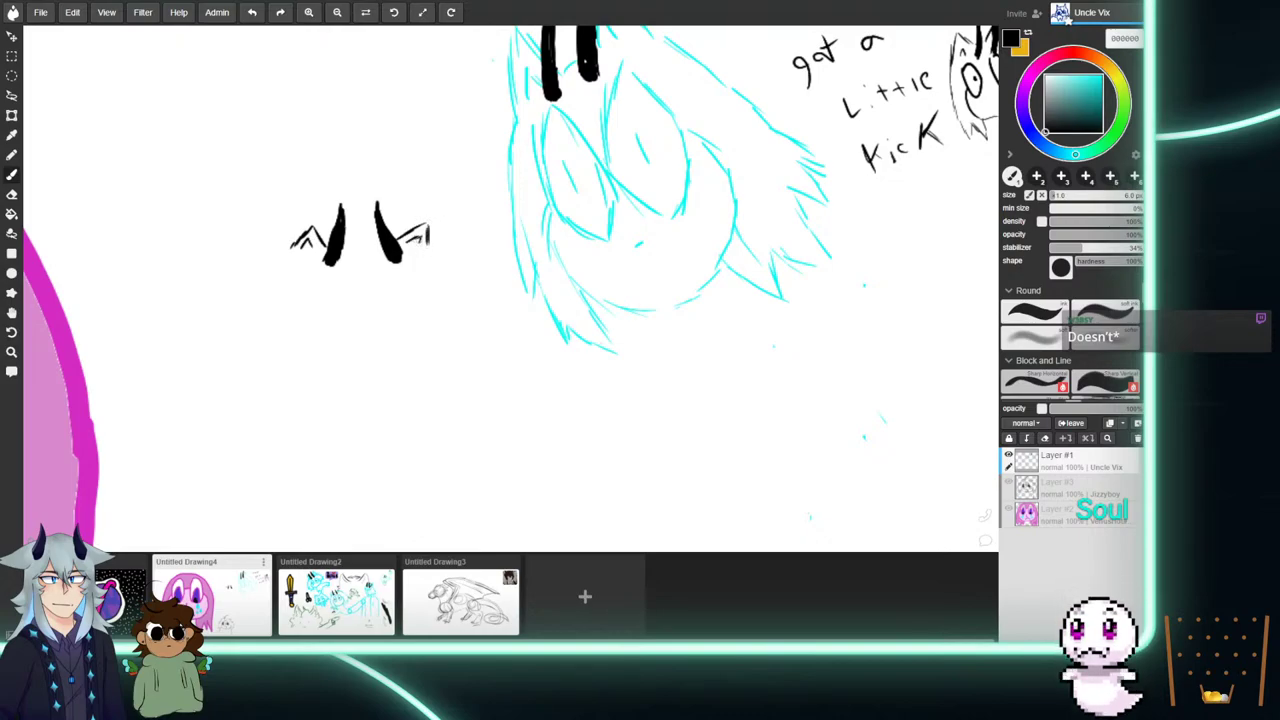
{"action": "mouse_move", "coordinate": [314, 230]}
{"action": "left_mouse_down"}
{"action": "mouse_move", "coordinate": [297, 234]}
{"action": "mouse_move", "coordinate": [308, 246]}
{"action": "left_mouse_up"}
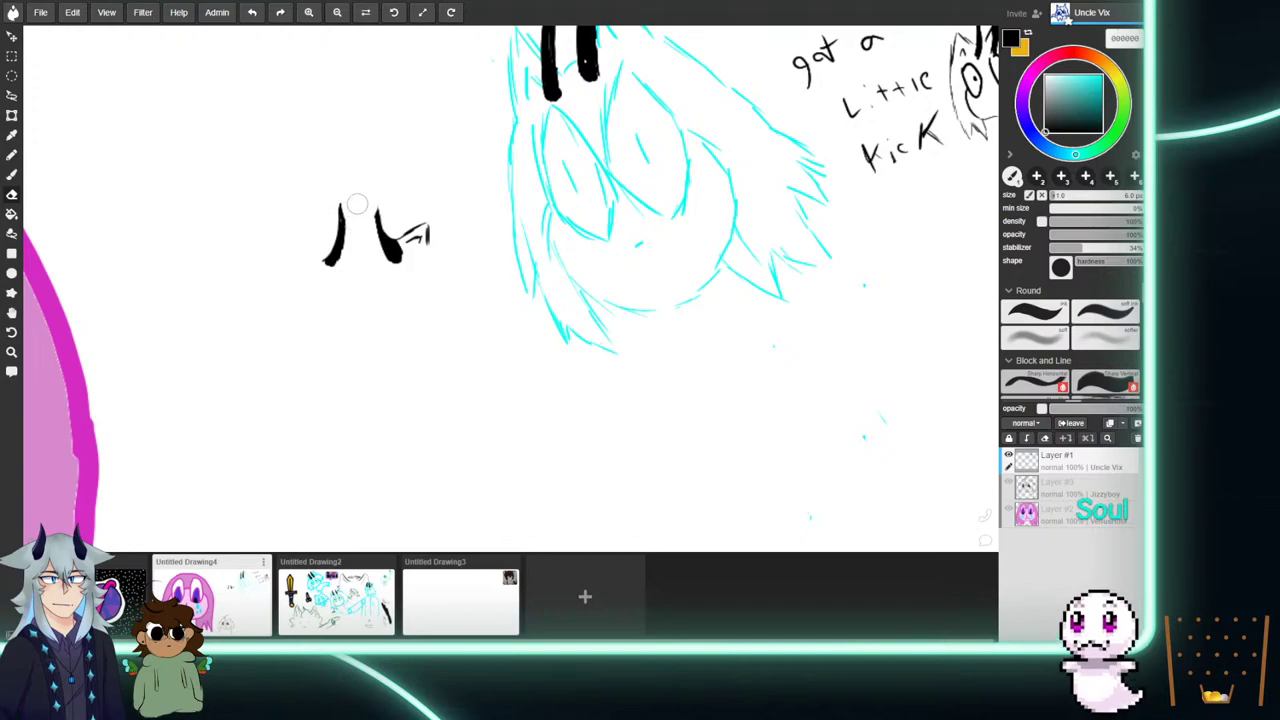
{"action": "mouse_move", "coordinate": [408, 236]}
{"action": "left_mouse_down"}
{"action": "mouse_move", "coordinate": [417, 217]}
{"action": "mouse_move", "coordinate": [395, 235]}
{"action": "left_mouse_up"}
{"action": "key", "text": "b"}
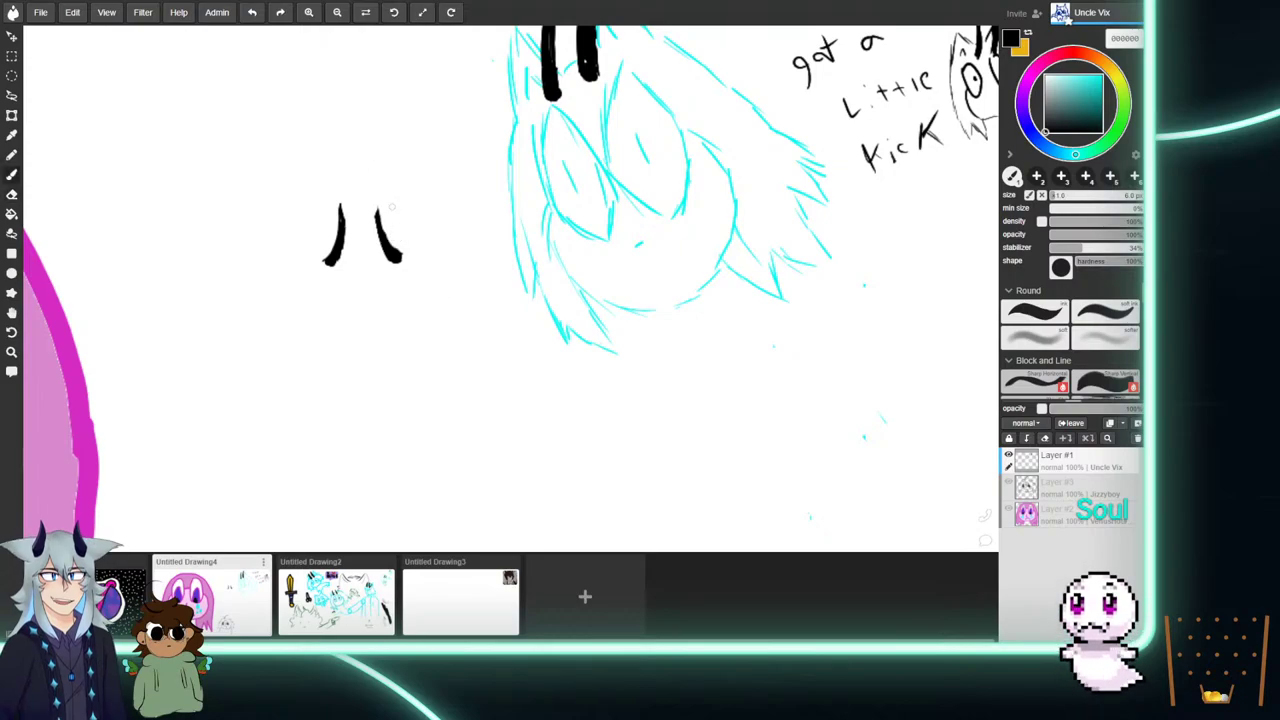
Extend both black horns upward and sketch a small pointed ear at the outer base of each.
{"action": "mouse_move", "coordinate": [389, 245]}
{"action": "left_mouse_down"}
{"action": "mouse_move", "coordinate": [376, 189]}
{"action": "mouse_move", "coordinate": [343, 202]}
{"action": "left_mouse_up"}
{"action": "left_click_drag", "start_coordinate": [326, 263], "coordinate": [341, 194]}
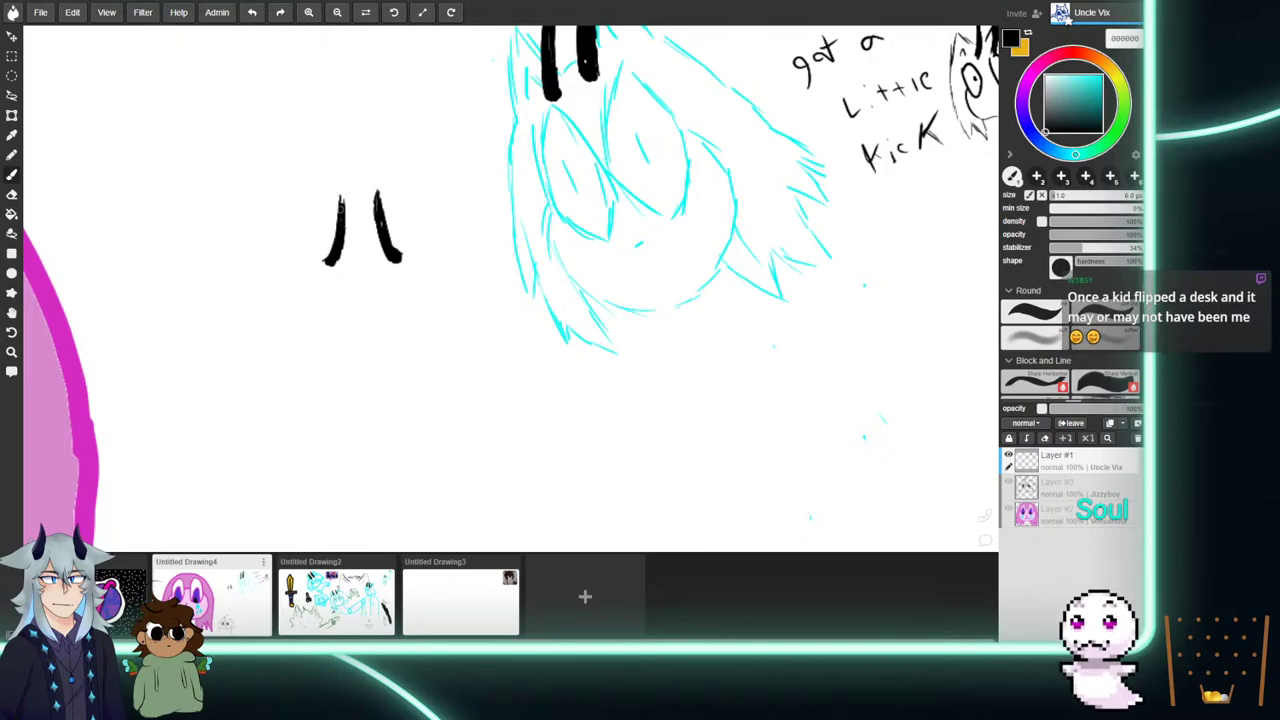
{"action": "mouse_move", "coordinate": [330, 254]}
{"action": "left_mouse_down"}
{"action": "mouse_move", "coordinate": [290, 248]}
{"action": "mouse_move", "coordinate": [304, 272]}
{"action": "left_mouse_up"}
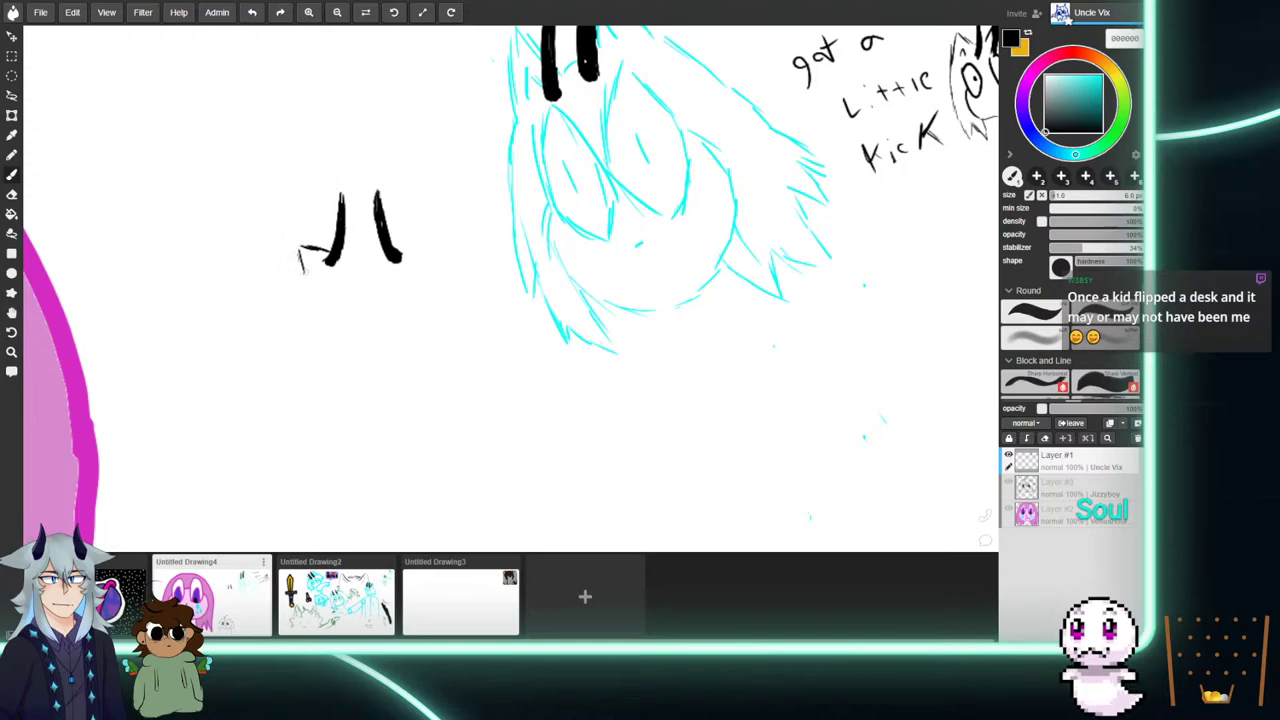
{"action": "mouse_move", "coordinate": [394, 249]}
{"action": "left_mouse_down"}
{"action": "mouse_move", "coordinate": [420, 226]}
{"action": "mouse_move", "coordinate": [422, 260]}
{"action": "mouse_move", "coordinate": [414, 238]}
{"action": "left_mouse_up"}
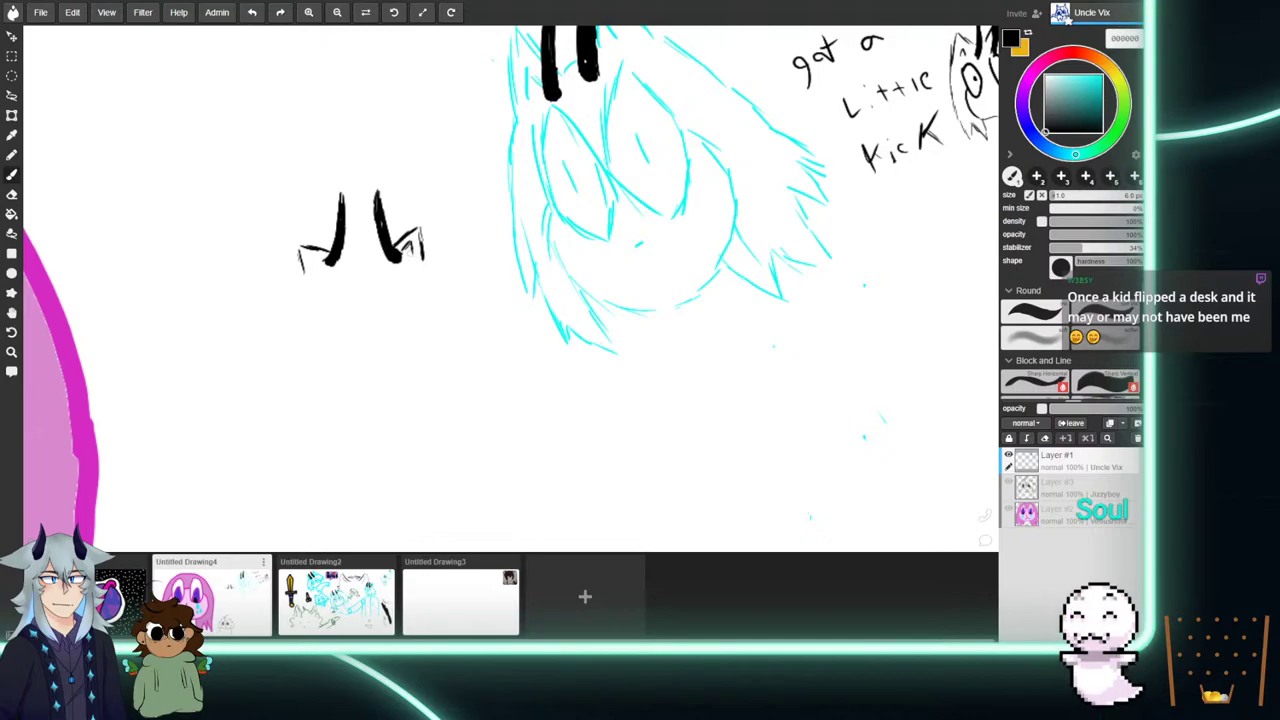
Sketch jagged black bangs below the horns and hair strands on both sides, ending in spiky tips toward the cyan head.
{"action": "mouse_move", "coordinate": [328, 260]}
{"action": "left_mouse_down"}
{"action": "mouse_move", "coordinate": [350, 297]}
{"action": "mouse_move", "coordinate": [362, 268]}
{"action": "mouse_move", "coordinate": [367, 290]}
{"action": "mouse_move", "coordinate": [374, 272]}
{"action": "mouse_move", "coordinate": [426, 304]}
{"action": "left_mouse_up"}
{"action": "mouse_move", "coordinate": [422, 248]}
{"action": "left_mouse_down"}
{"action": "mouse_move", "coordinate": [454, 319]}
{"action": "mouse_move", "coordinate": [432, 321]}
{"action": "mouse_move", "coordinate": [445, 350]}
{"action": "left_mouse_up"}
{"action": "mouse_move", "coordinate": [446, 296]}
{"action": "left_mouse_down"}
{"action": "mouse_move", "coordinate": [478, 334]}
{"action": "mouse_move", "coordinate": [462, 338]}
{"action": "mouse_move", "coordinate": [462, 360]}
{"action": "mouse_move", "coordinate": [442, 360]}
{"action": "left_mouse_up"}
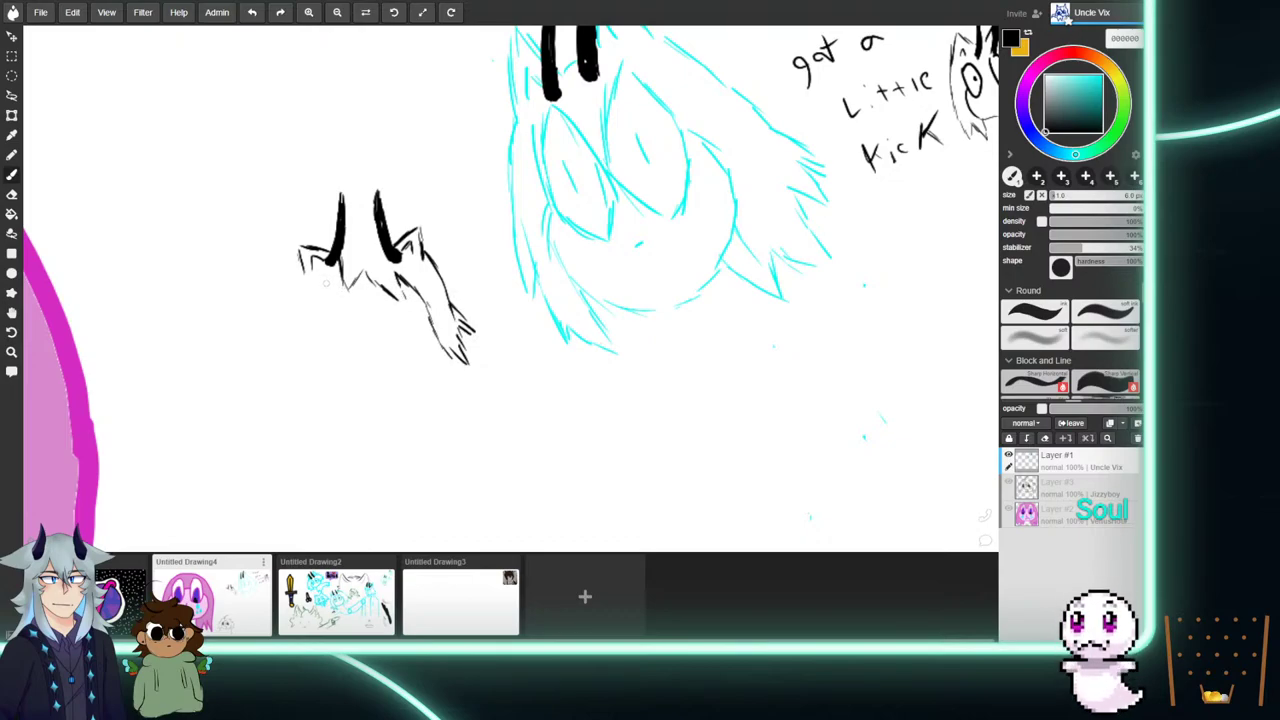
{"action": "left_click_drag", "start_coordinate": [338, 272], "coordinate": [334, 360]}
{"action": "mouse_move", "coordinate": [340, 284]}
{"action": "left_mouse_down"}
{"action": "mouse_move", "coordinate": [352, 320]}
{"action": "mouse_move", "coordinate": [340, 326]}
{"action": "left_mouse_up"}
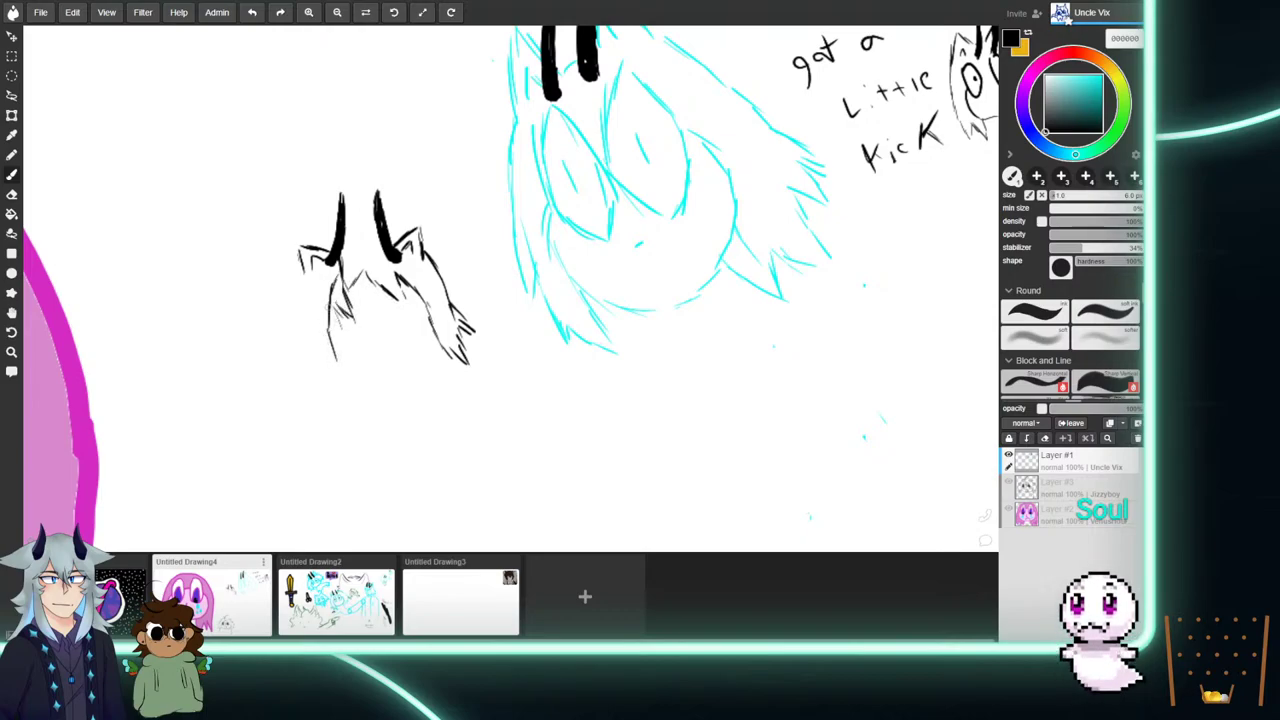
Sketch the long spiky hair lock below the ear farther from the cyan head, and add jagged inner edges to both locks.
{"action": "mouse_move", "coordinate": [407, 286]}
{"action": "left_mouse_down"}
{"action": "mouse_move", "coordinate": [427, 320]}
{"action": "mouse_move", "coordinate": [411, 307]}
{"action": "left_mouse_up"}
{"action": "left_click_drag", "start_coordinate": [337, 326], "coordinate": [359, 407]}
{"action": "mouse_move", "coordinate": [323, 368]}
{"action": "left_mouse_down"}
{"action": "mouse_move", "coordinate": [341, 398]}
{"action": "mouse_move", "coordinate": [312, 402]}
{"action": "left_mouse_up"}
{"action": "left_click_drag", "start_coordinate": [308, 366], "coordinate": [305, 392]}
{"action": "mouse_move", "coordinate": [308, 344]}
{"action": "left_mouse_down"}
{"action": "mouse_move", "coordinate": [301, 370]}
{"action": "mouse_move", "coordinate": [292, 299]}
{"action": "left_mouse_up"}
{"action": "left_click_drag", "start_coordinate": [303, 267], "coordinate": [297, 279]}
{"action": "mouse_move", "coordinate": [305, 265]}
{"action": "left_mouse_down"}
{"action": "mouse_move", "coordinate": [299, 279]}
{"action": "mouse_move", "coordinate": [328, 298]}
{"action": "mouse_move", "coordinate": [318, 336]}
{"action": "mouse_move", "coordinate": [342, 358]}
{"action": "left_mouse_up"}
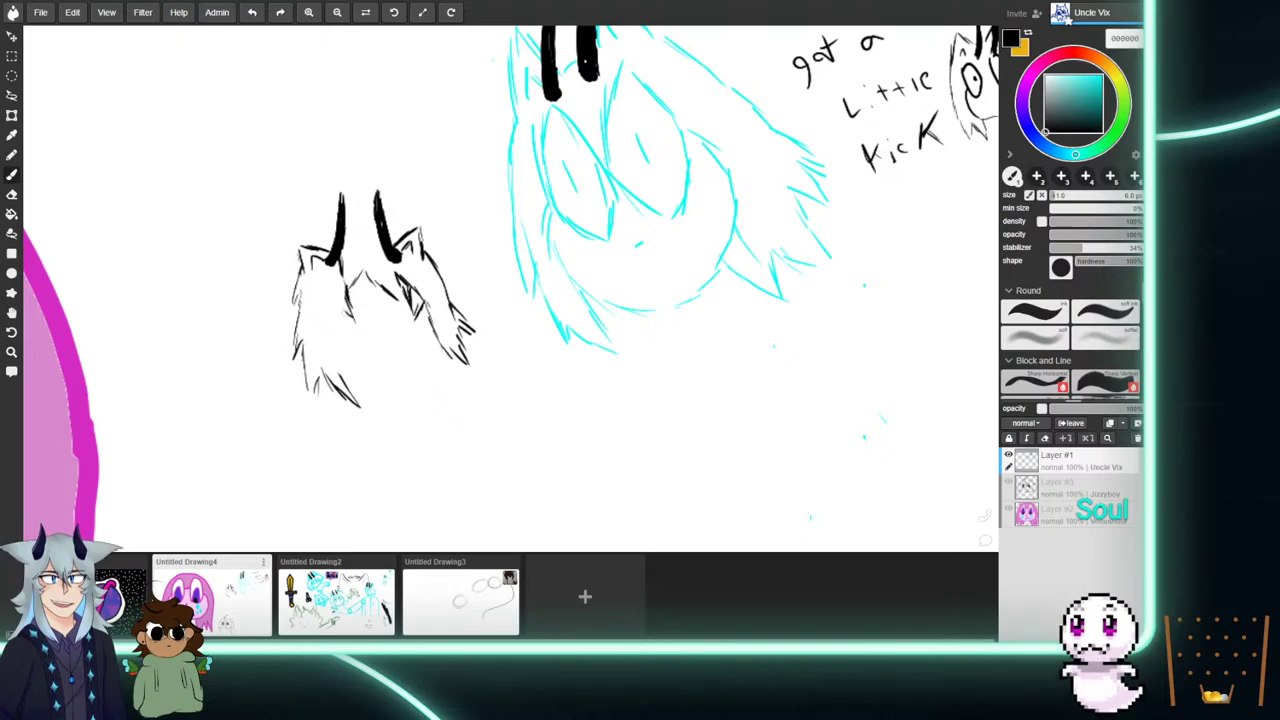
{"action": "left_click_drag", "start_coordinate": [343, 304], "coordinate": [350, 348]}
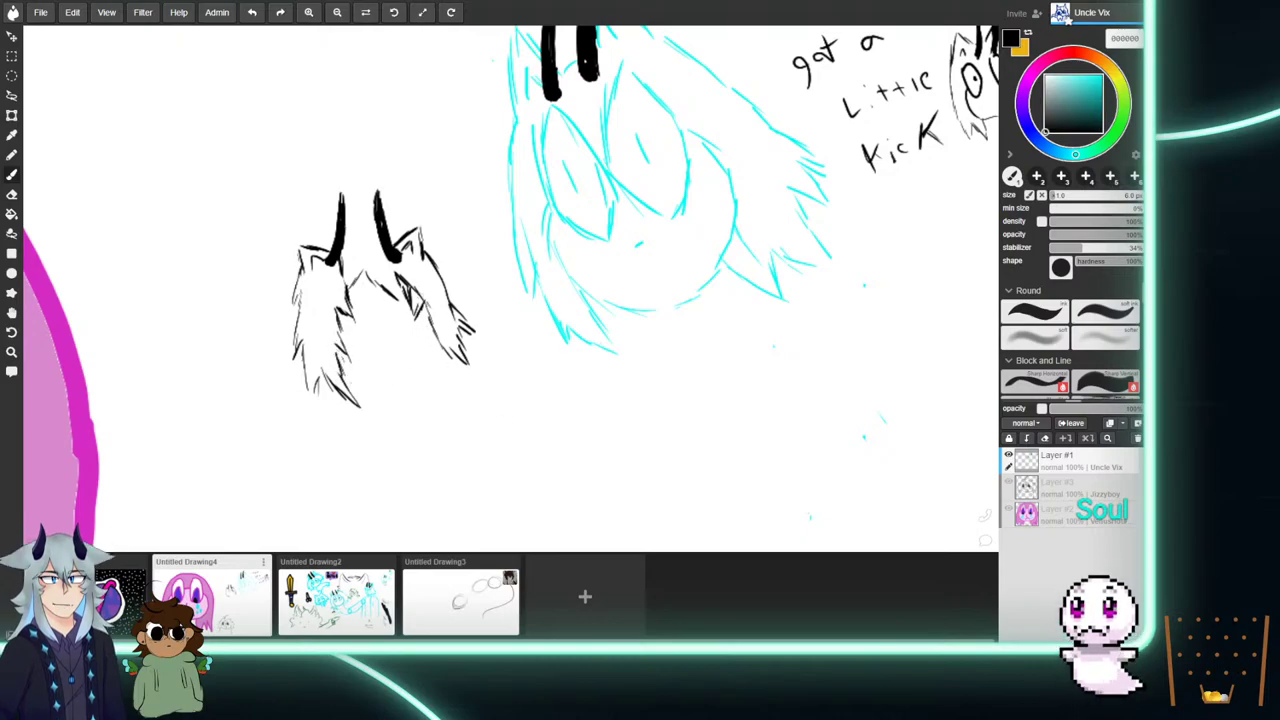
{"action": "mouse_move", "coordinate": [406, 284]}
{"action": "left_mouse_down"}
{"action": "mouse_move", "coordinate": [426, 348]}
{"action": "mouse_move", "coordinate": [433, 323]}
{"action": "left_mouse_up"}
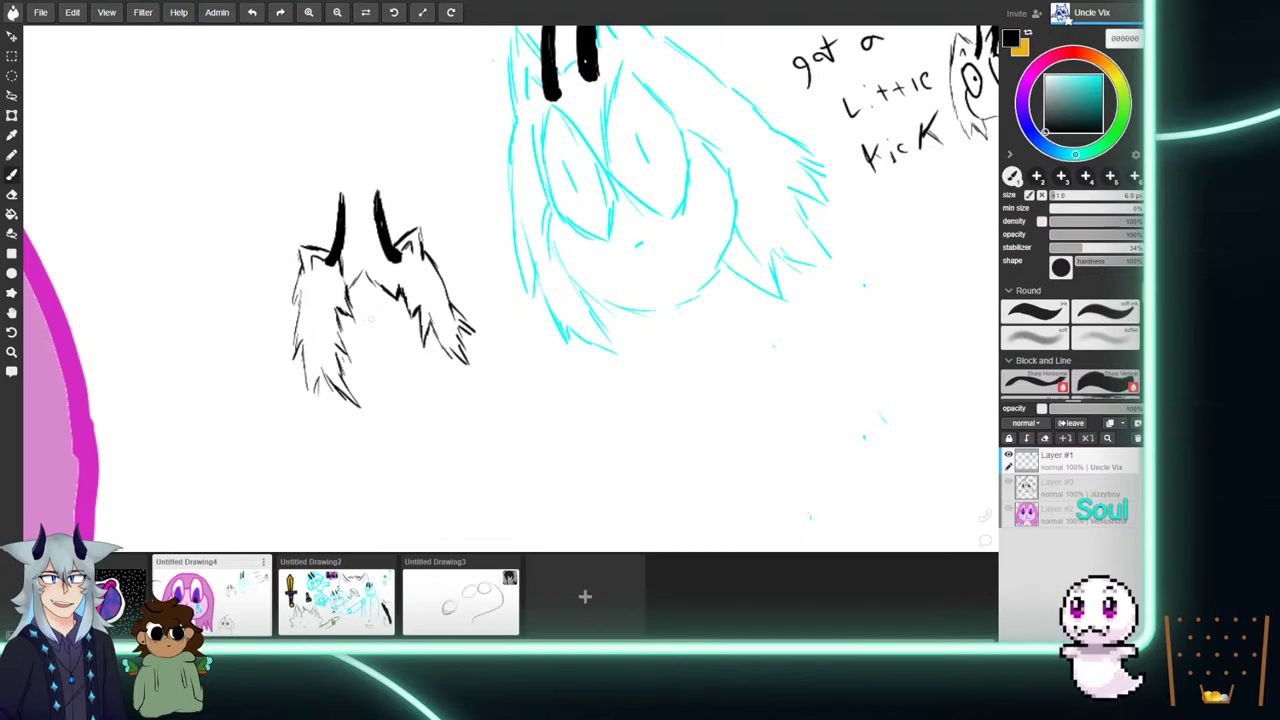
Draw the hairline between the two horns and try short facial lines in the gap between the hair locks.
{"action": "left_click_drag", "start_coordinate": [364, 304], "coordinate": [371, 325]}
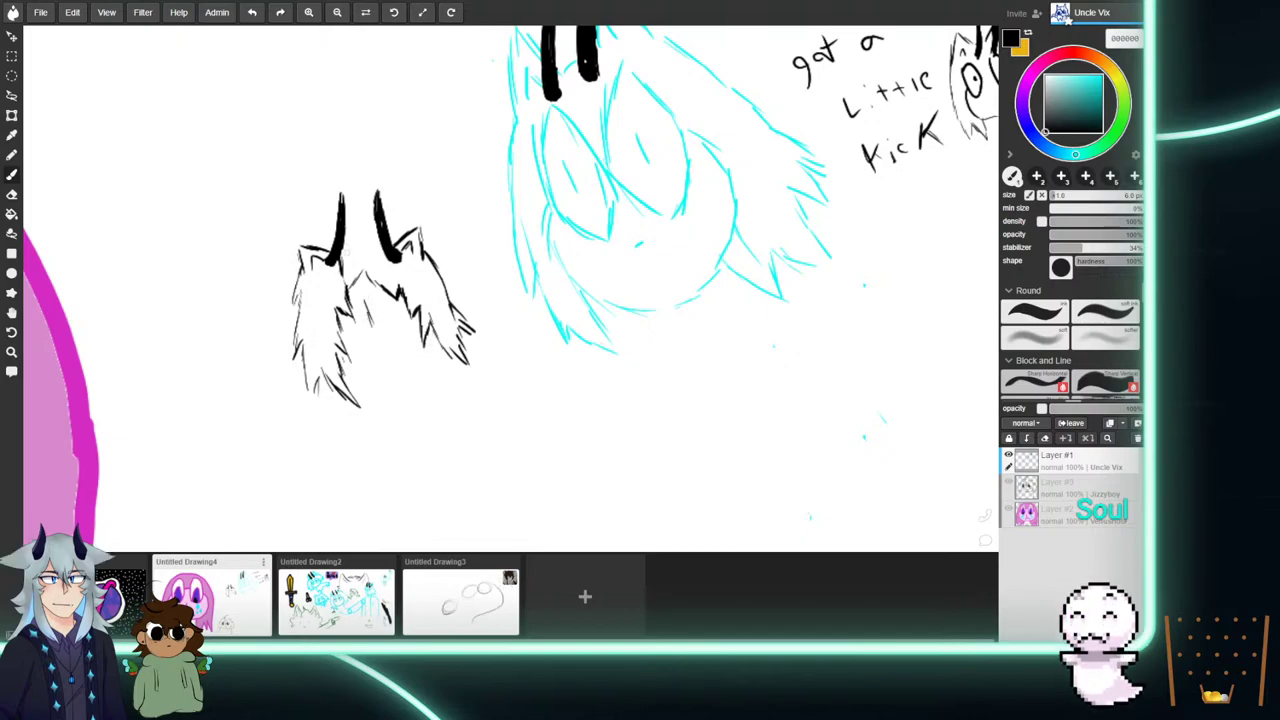
{"action": "left_click_drag", "start_coordinate": [345, 243], "coordinate": [392, 237]}
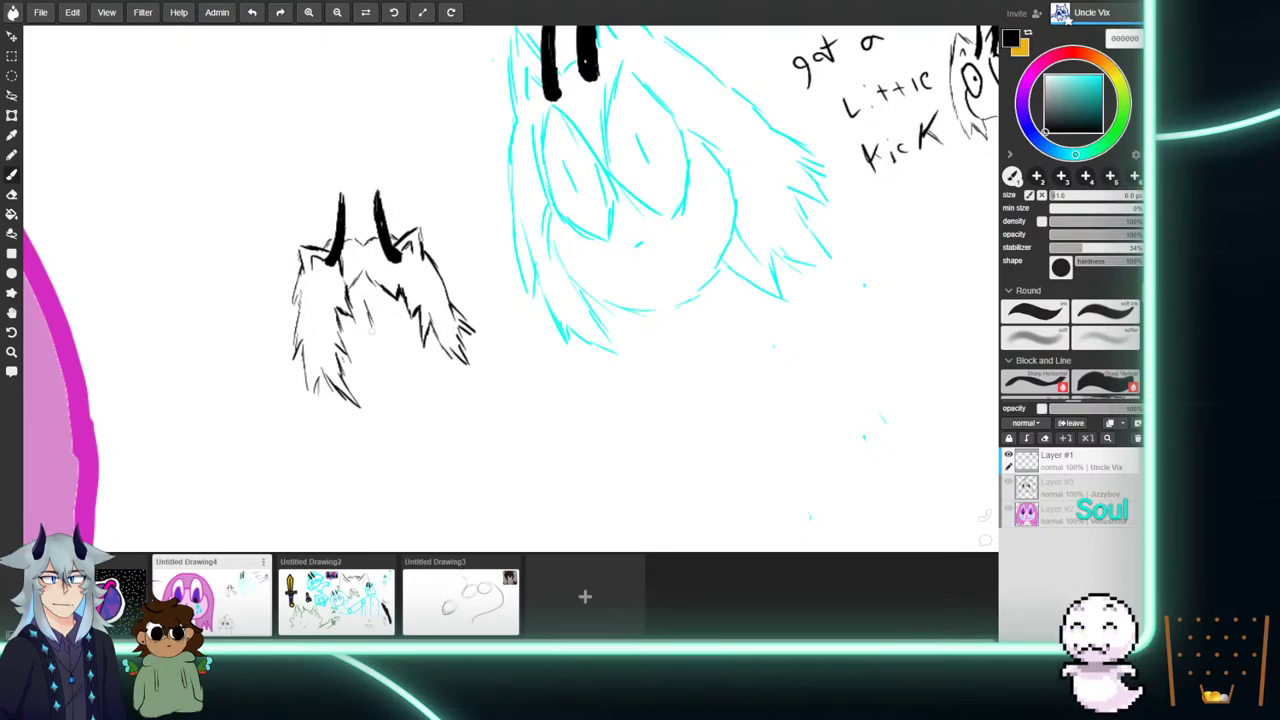
{"action": "left_click_drag", "start_coordinate": [370, 298], "coordinate": [376, 352]}
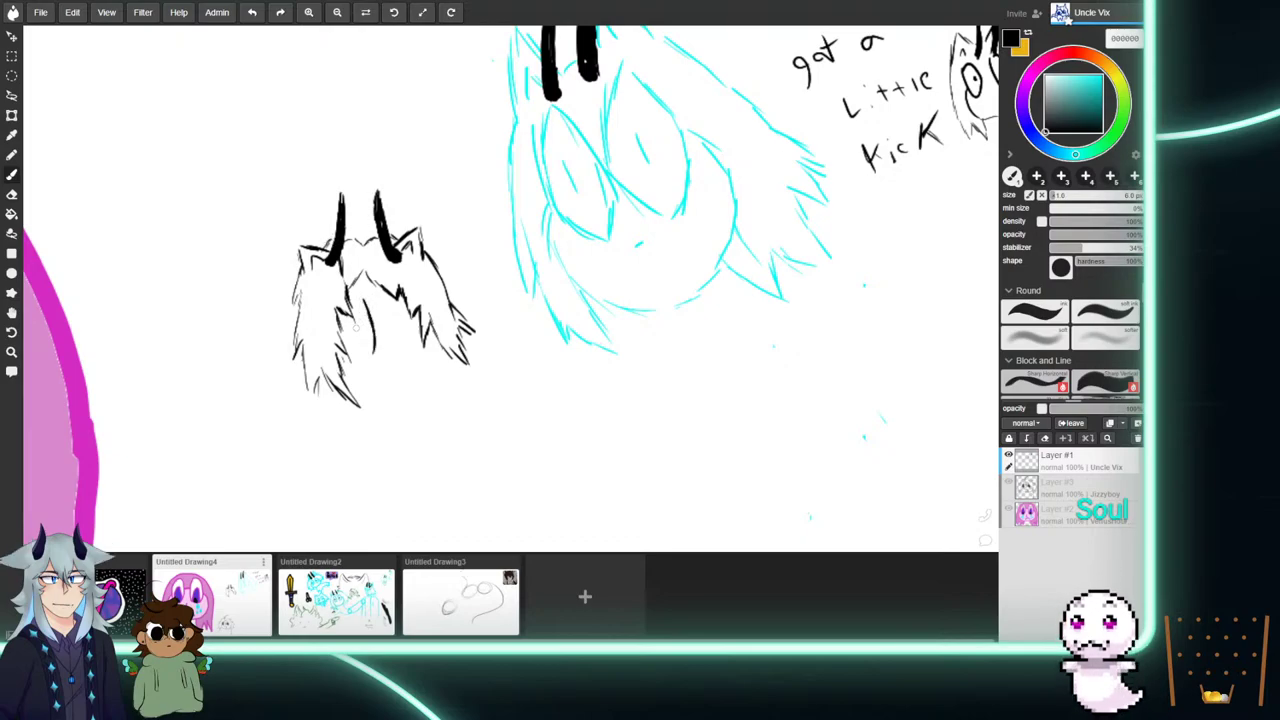
{"action": "mouse_move", "coordinate": [382, 307]}
{"action": "left_mouse_down"}
{"action": "mouse_move", "coordinate": [375, 351]}
{"action": "mouse_move", "coordinate": [371, 318]}
{"action": "mouse_move", "coordinate": [380, 324]}
{"action": "mouse_move", "coordinate": [356, 330]}
{"action": "mouse_move", "coordinate": [395, 329]}
{"action": "left_mouse_up"}
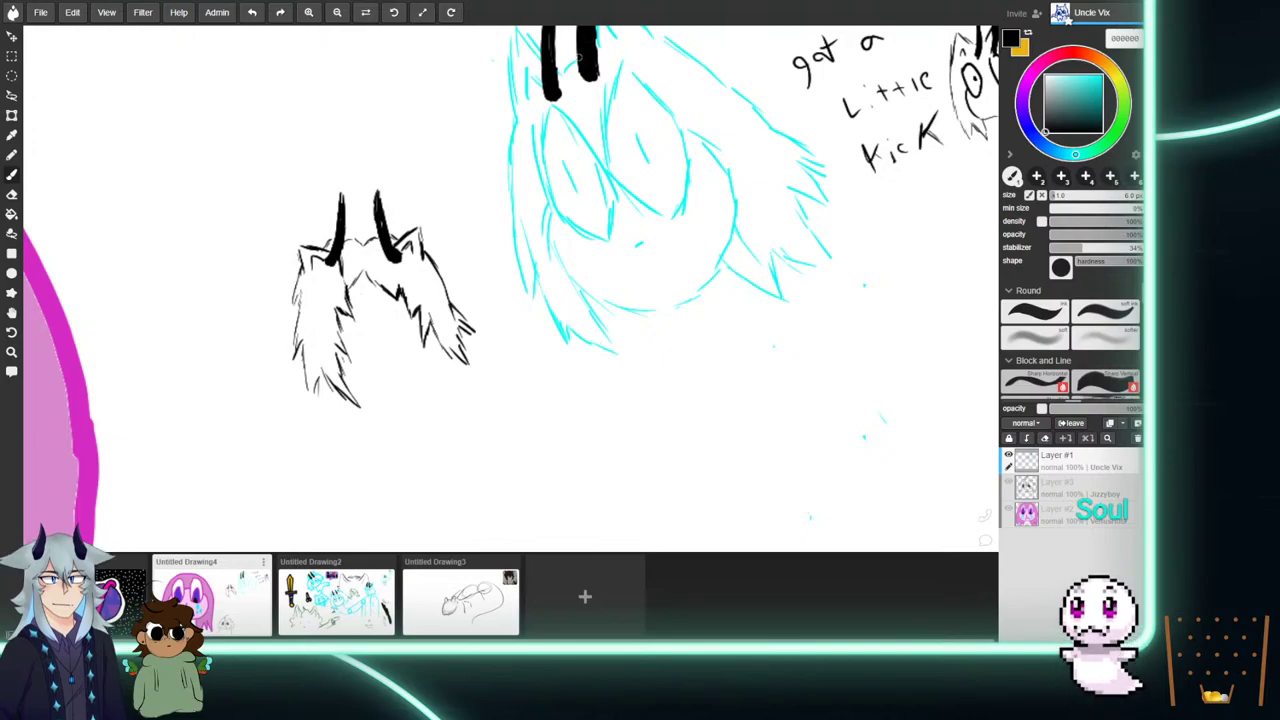
Draw two small black circles with short crossing strokes at their lower edges beneath the cyan head.
{"action": "mouse_move", "coordinate": [704, 450]}
{"action": "left_mouse_down"}
{"action": "mouse_move", "coordinate": [674, 438]}
{"action": "mouse_move", "coordinate": [711, 450]}
{"action": "left_mouse_up"}
{"action": "mouse_move", "coordinate": [766, 411]}
{"action": "left_mouse_down"}
{"action": "mouse_move", "coordinate": [731, 428]}
{"action": "mouse_move", "coordinate": [755, 424]}
{"action": "mouse_move", "coordinate": [753, 445]}
{"action": "left_mouse_up"}
{"action": "left_click_drag", "start_coordinate": [749, 415], "coordinate": [768, 433]}
{"action": "left_click_drag", "start_coordinate": [692, 440], "coordinate": [706, 472]}
{"action": "left_click_drag", "start_coordinate": [698, 442], "coordinate": [732, 470]}
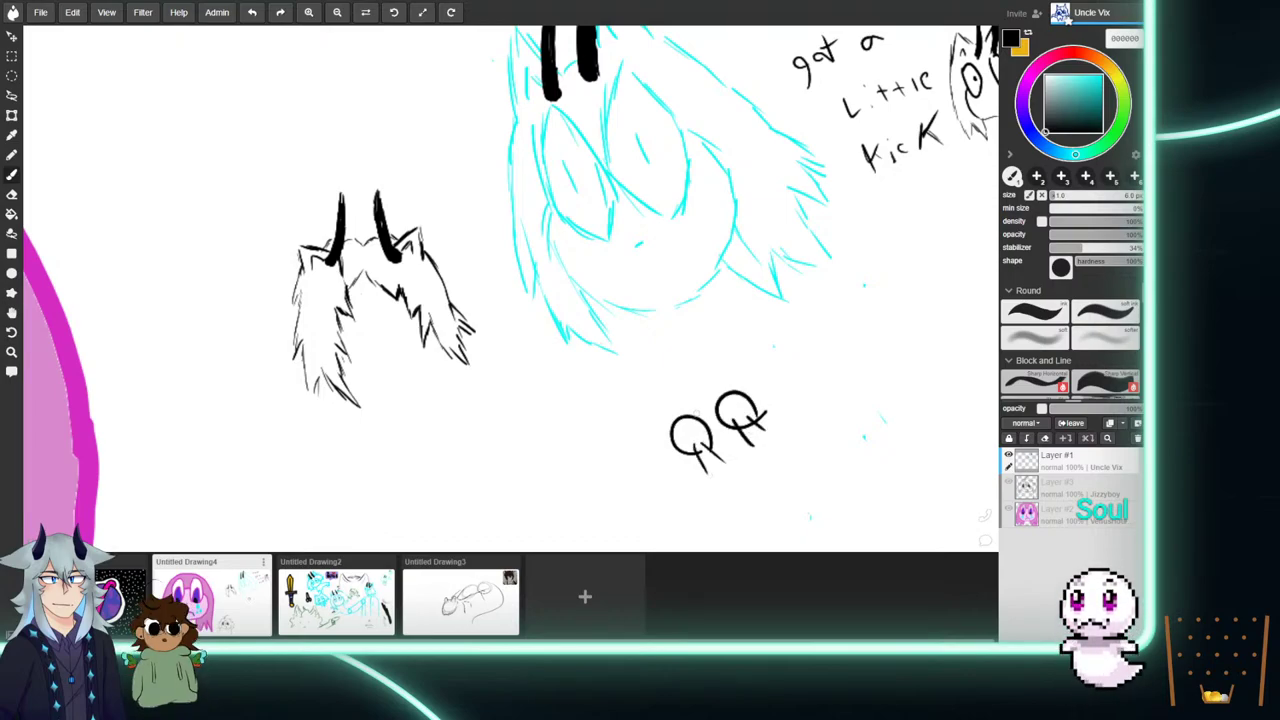
{"action": "left_click_drag", "start_coordinate": [728, 410], "coordinate": [738, 426]}
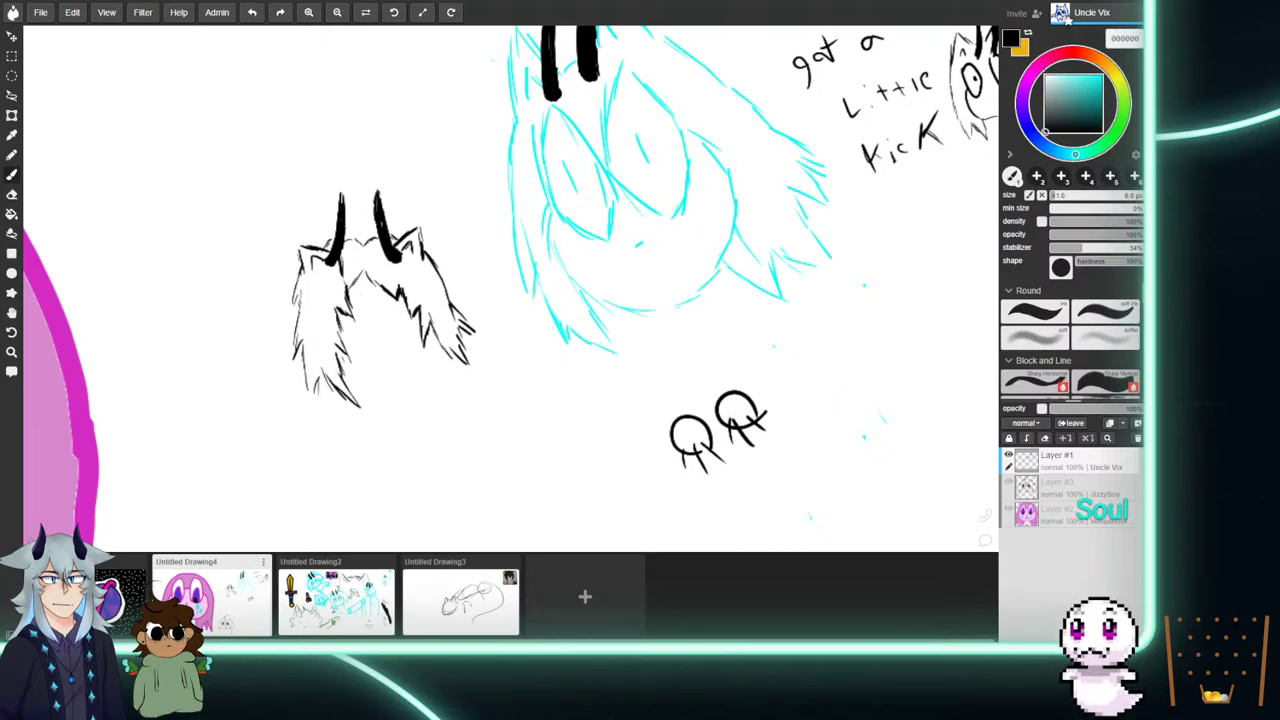
Set the brush colour to magenta (ff00b9) and add short angular marks around and inside the upper black circle.
{"action": "left_click", "coordinate": [1038, 67]}
{"action": "left_click", "coordinate": [1101, 76]}
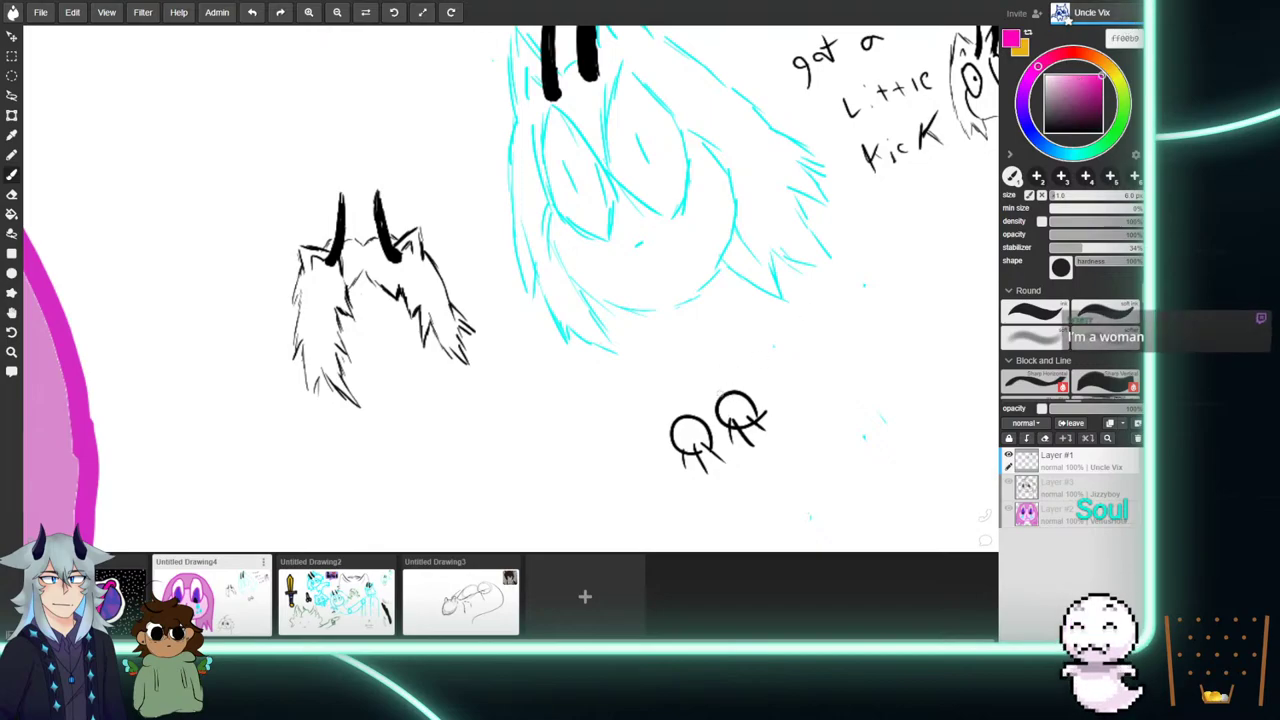
{"action": "mouse_move", "coordinate": [717, 393]}
{"action": "left_mouse_down"}
{"action": "mouse_move", "coordinate": [750, 408]}
{"action": "mouse_move", "coordinate": [724, 412]}
{"action": "left_mouse_up"}
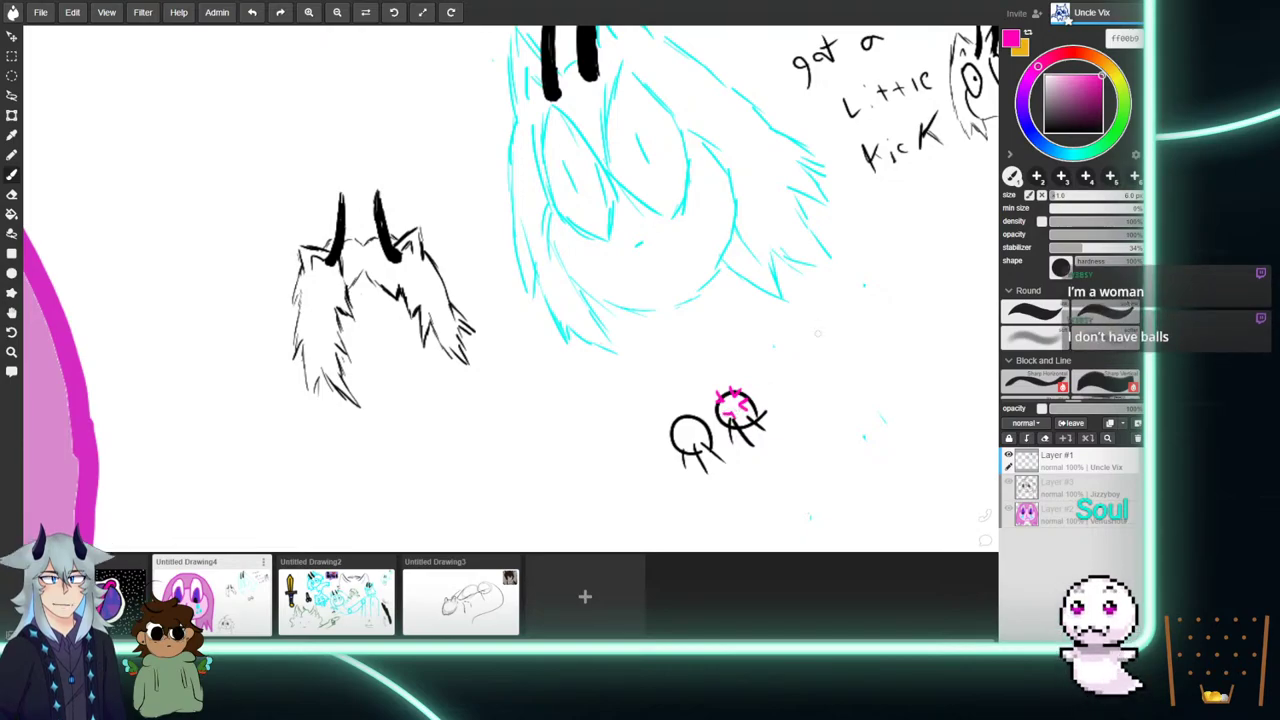
Set the brush colour to cyan and draw two small eyes in the gap between the black head's hair locks.
{"action": "left_click", "coordinate": [1091, 151]}
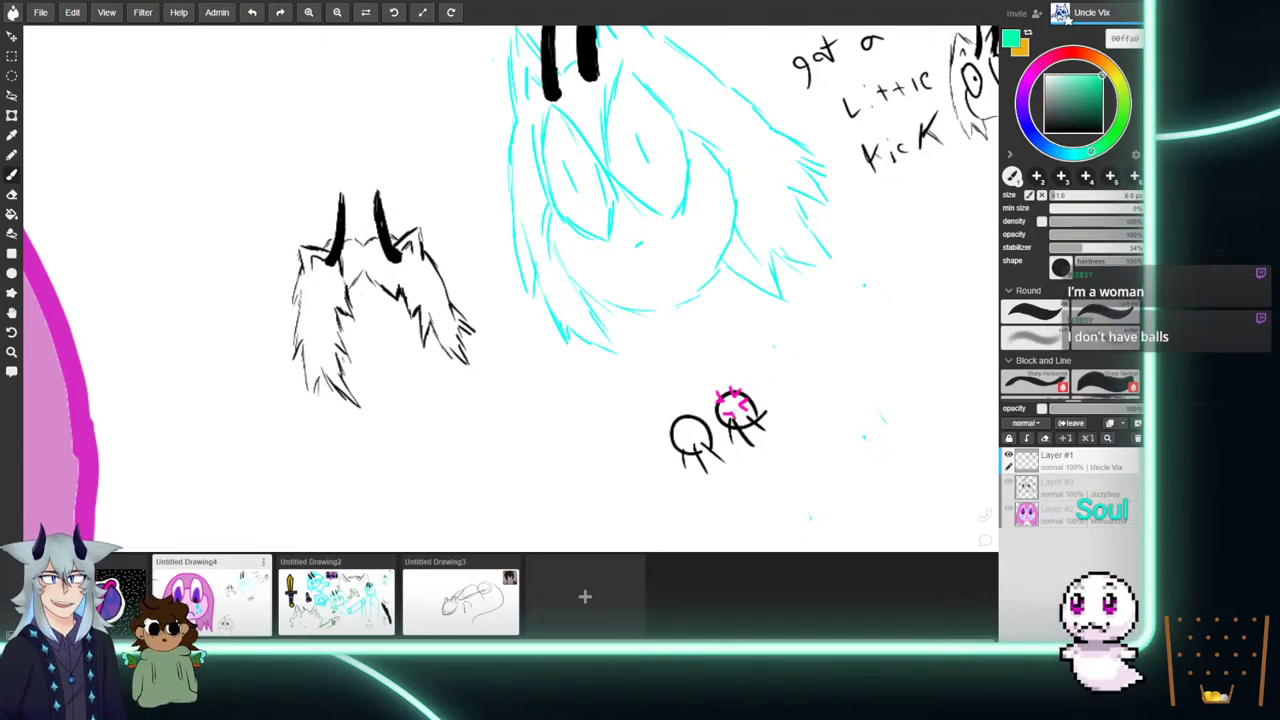
{"action": "left_click", "coordinate": [1075, 154]}
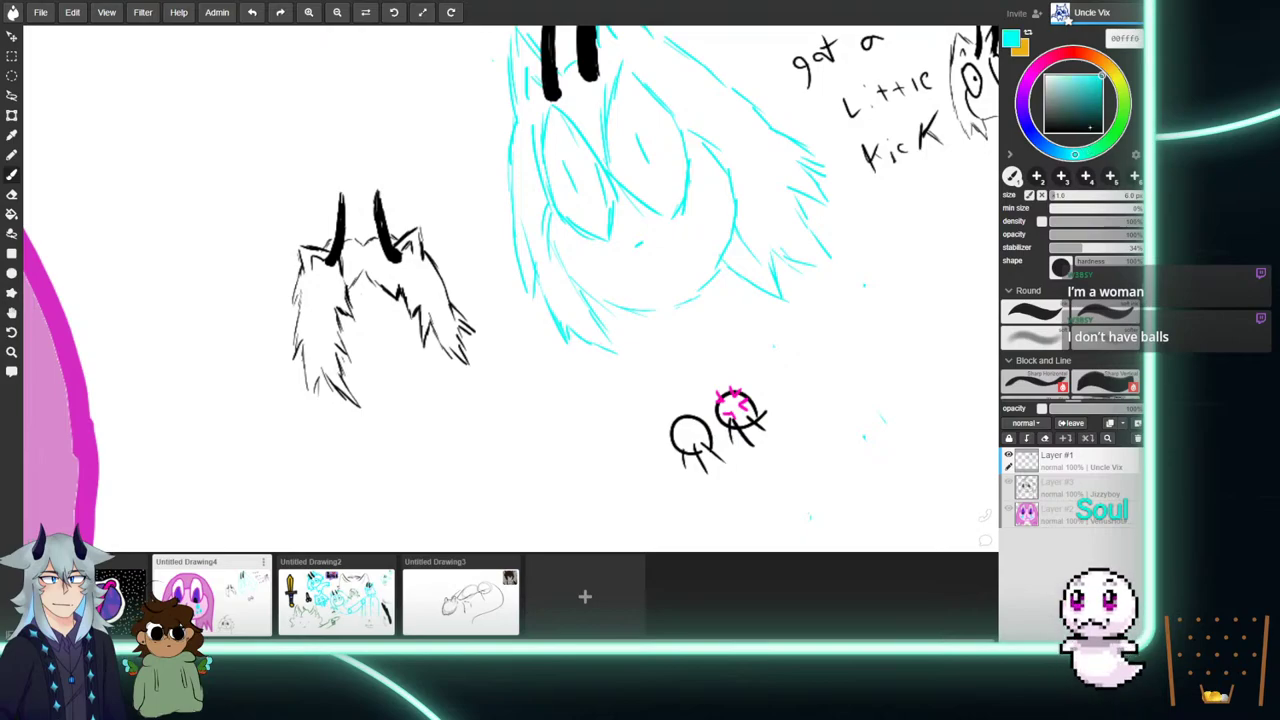
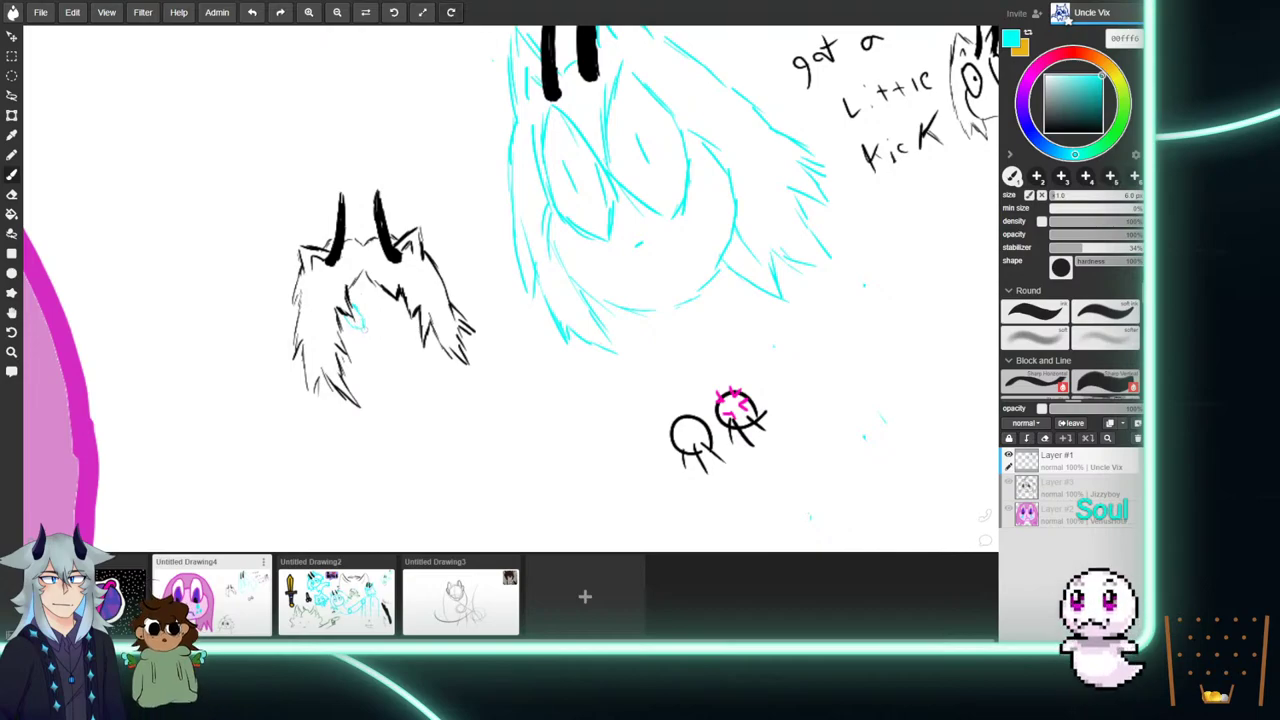
{"action": "mouse_move", "coordinate": [394, 300]}
{"action": "left_mouse_down"}
{"action": "mouse_move", "coordinate": [389, 310]}
{"action": "mouse_move", "coordinate": [406, 311]}
{"action": "mouse_move", "coordinate": [394, 322]}
{"action": "mouse_move", "coordinate": [406, 322]}
{"action": "left_mouse_up"}
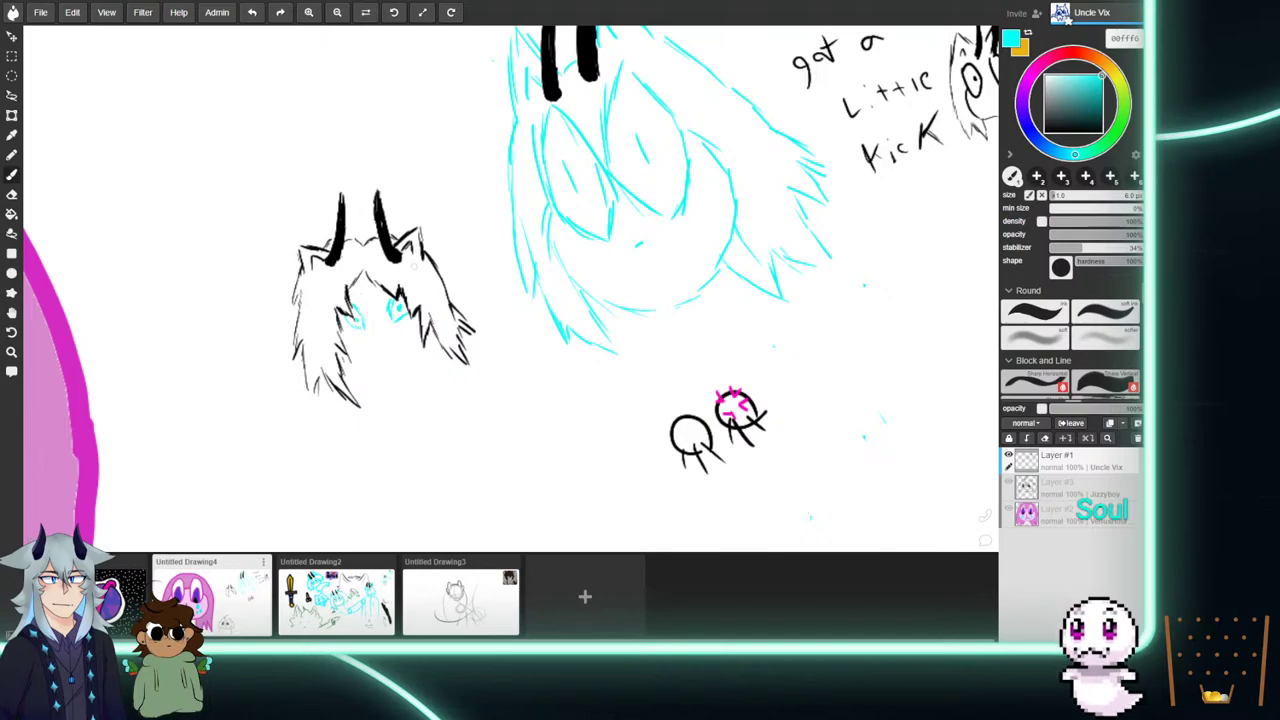
Change the brush colour to black (000000) and draw the face outline from hair lock to hair lock, rounding the chin beneath the cyan eyes.
{"action": "left_click_drag", "start_coordinate": [1066, 108], "coordinate": [1045, 132]}
{"action": "left_click_drag", "start_coordinate": [340, 341], "coordinate": [375, 371]}
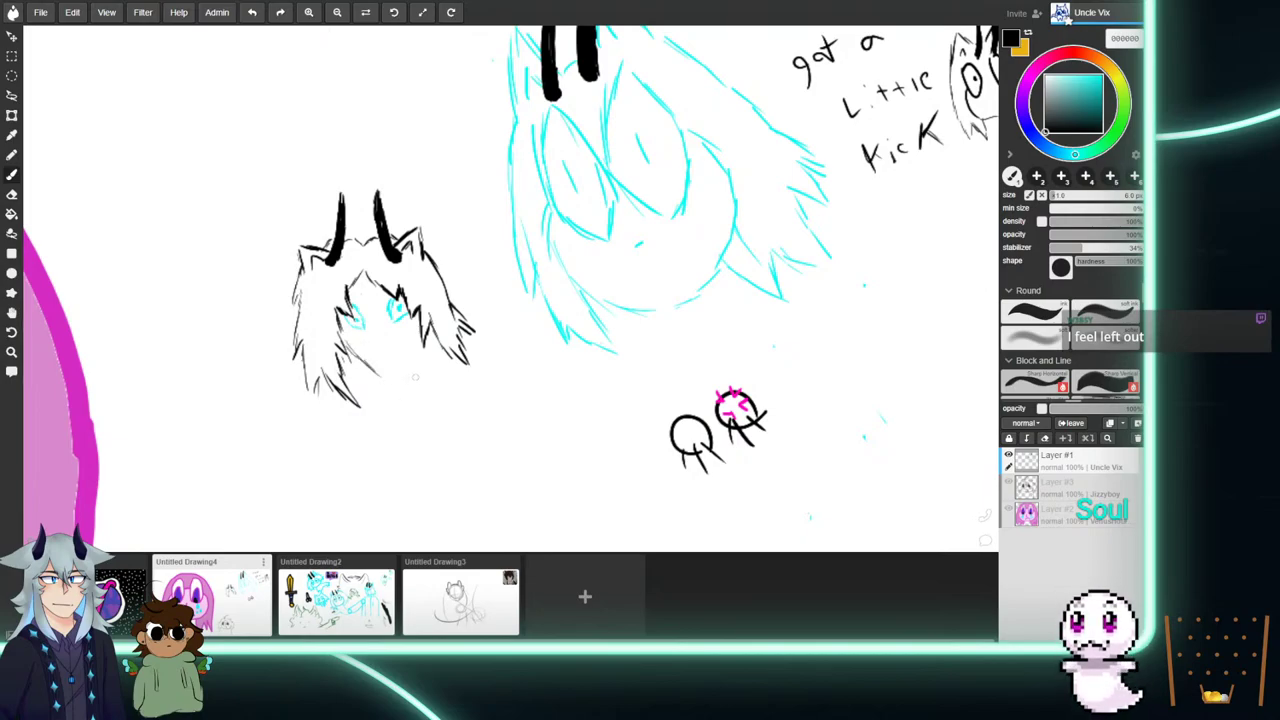
{"action": "mouse_move", "coordinate": [418, 326]}
{"action": "left_mouse_down"}
{"action": "mouse_move", "coordinate": [390, 376]}
{"action": "mouse_move", "coordinate": [342, 342]}
{"action": "left_mouse_up"}
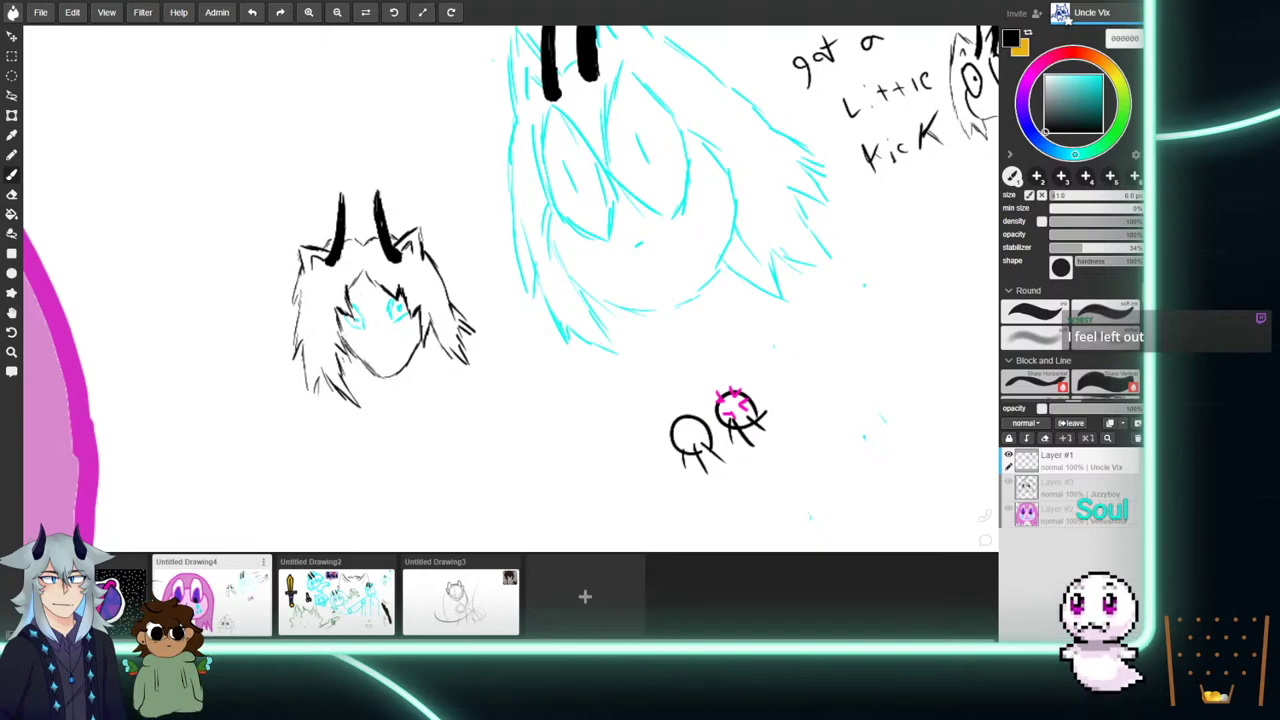
Sketch the neck lines under the chin and the sloping shoulder lines on both sides of the black character.
{"action": "left_click_drag", "start_coordinate": [352, 404], "coordinate": [359, 420]}
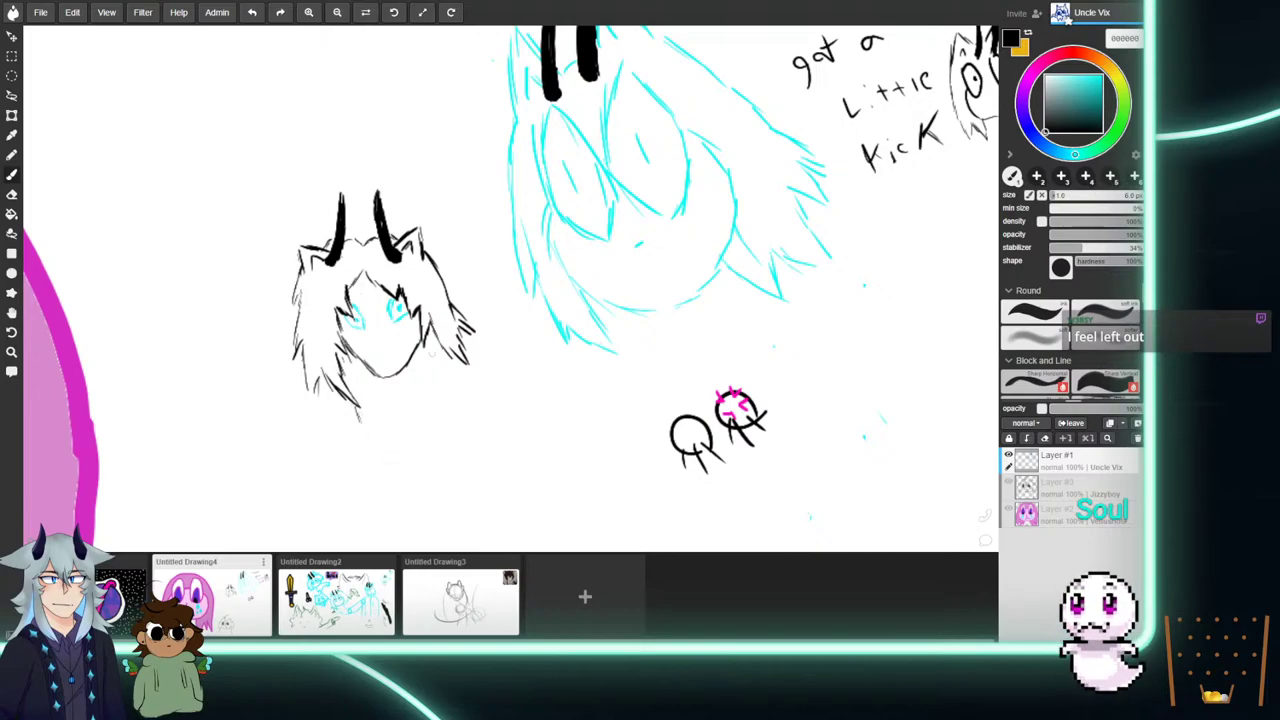
{"action": "mouse_move", "coordinate": [409, 363]}
{"action": "left_mouse_down"}
{"action": "mouse_move", "coordinate": [413, 387]}
{"action": "mouse_move", "coordinate": [375, 389]}
{"action": "left_mouse_up"}
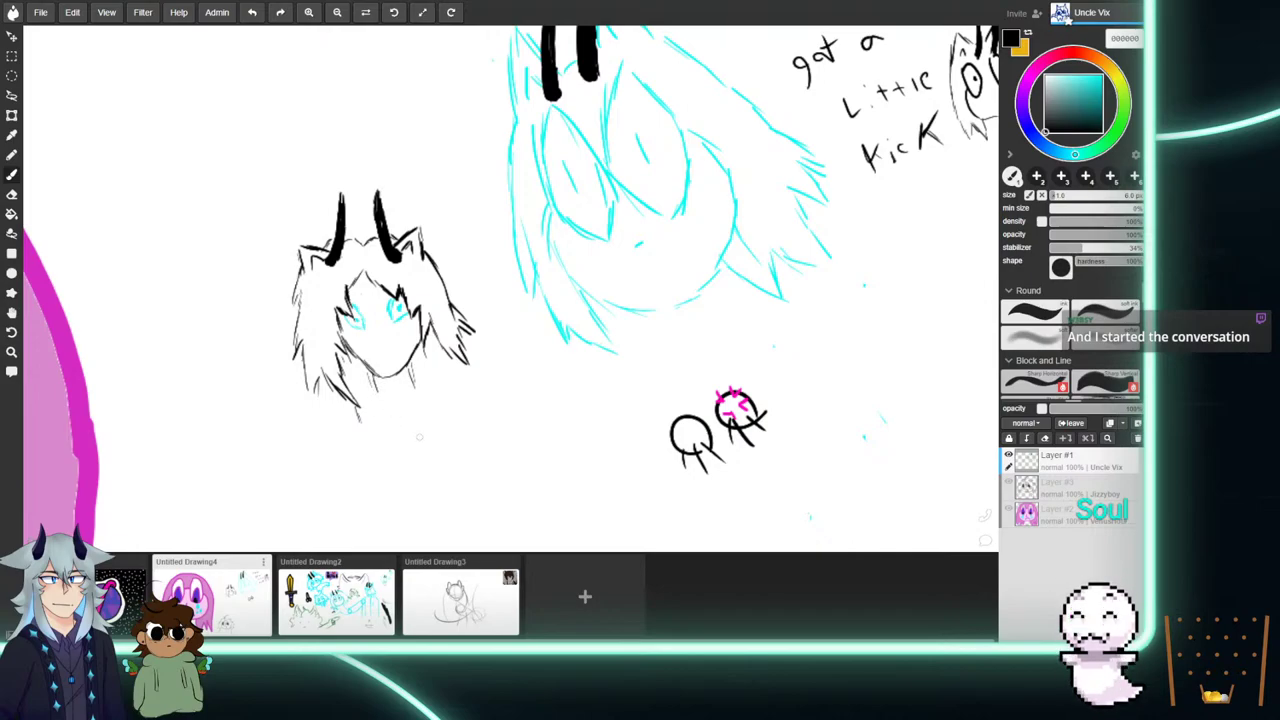
{"action": "left_click_drag", "start_coordinate": [379, 392], "coordinate": [360, 418]}
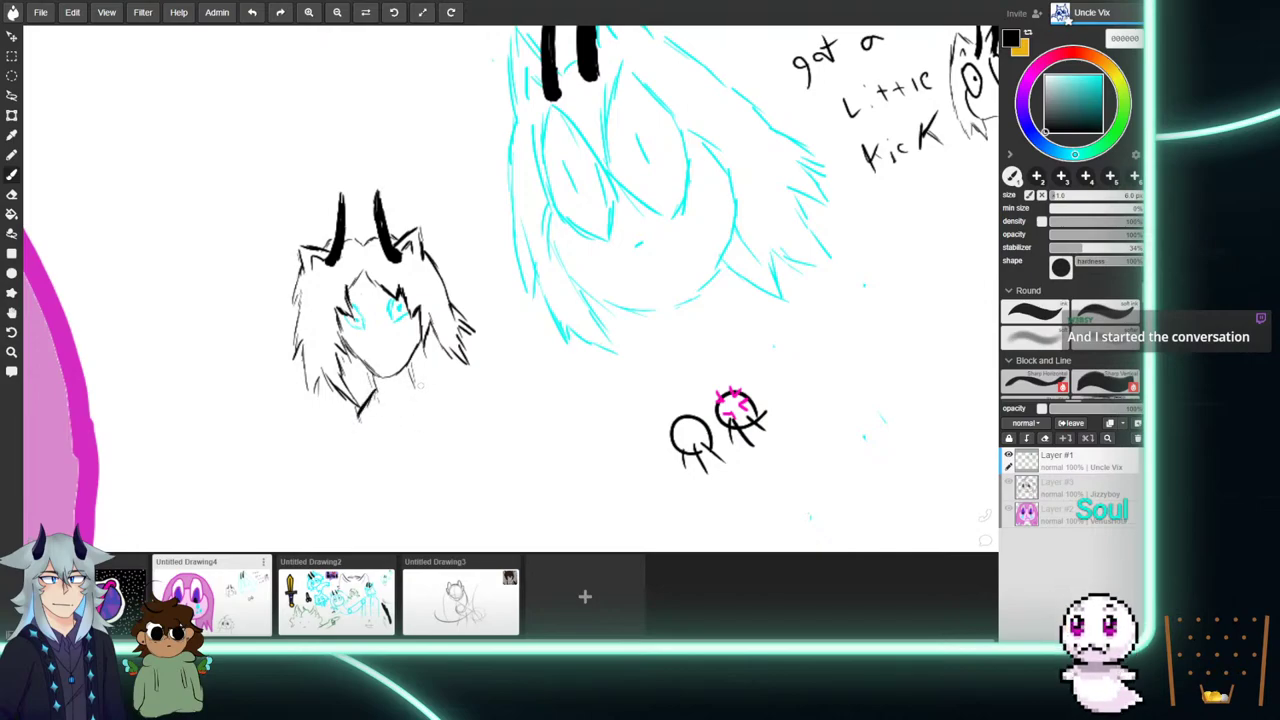
{"action": "left_click_drag", "start_coordinate": [418, 383], "coordinate": [468, 398]}
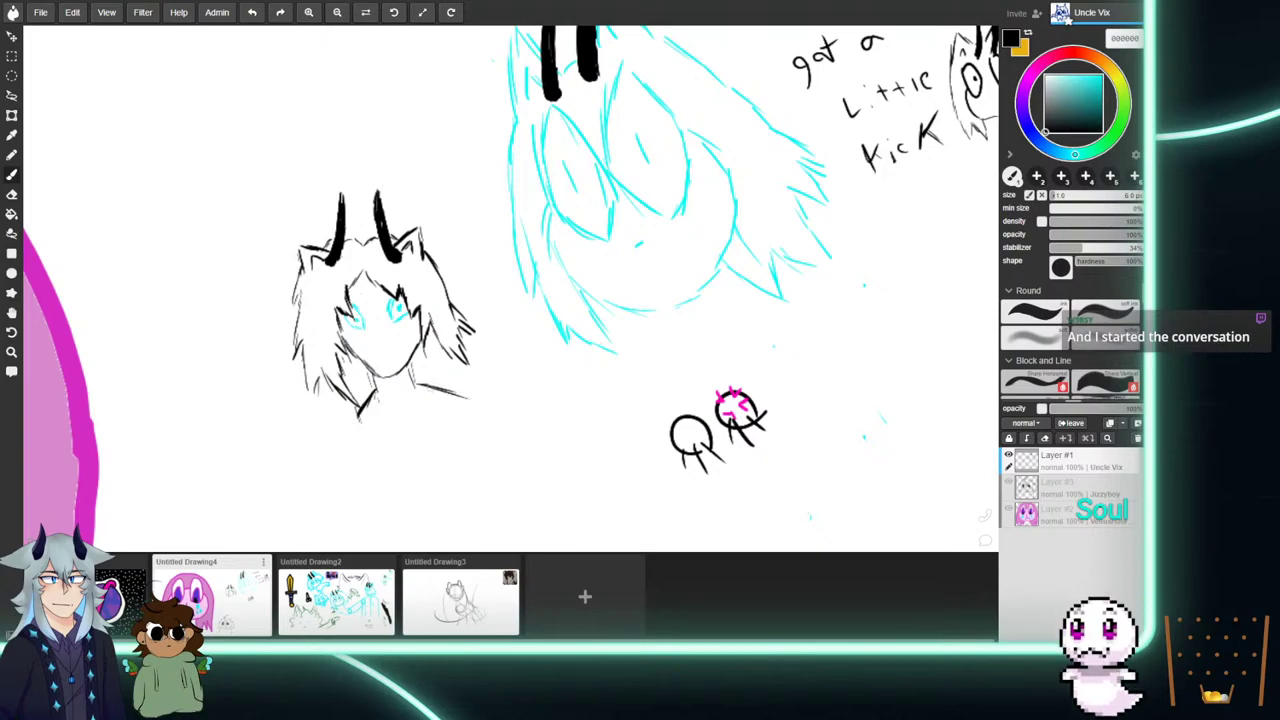
{"action": "left_click_drag", "start_coordinate": [362, 414], "coordinate": [340, 446]}
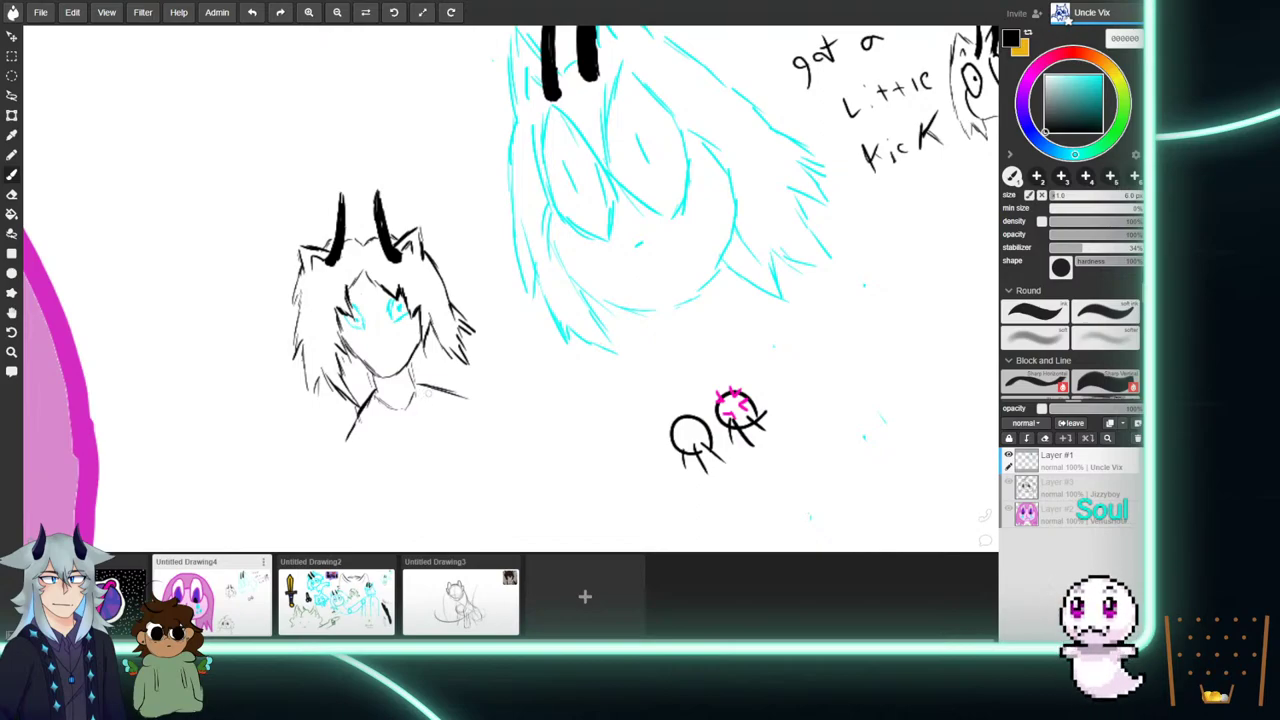
Draw two long narrow coat bands down the character's chest in black and decorate them with small cyan diamonds.
{"action": "left_click_drag", "start_coordinate": [428, 414], "coordinate": [430, 433]}
{"action": "left_click_drag", "start_coordinate": [415, 388], "coordinate": [430, 464]}
{"action": "left_click_drag", "start_coordinate": [427, 389], "coordinate": [440, 465]}
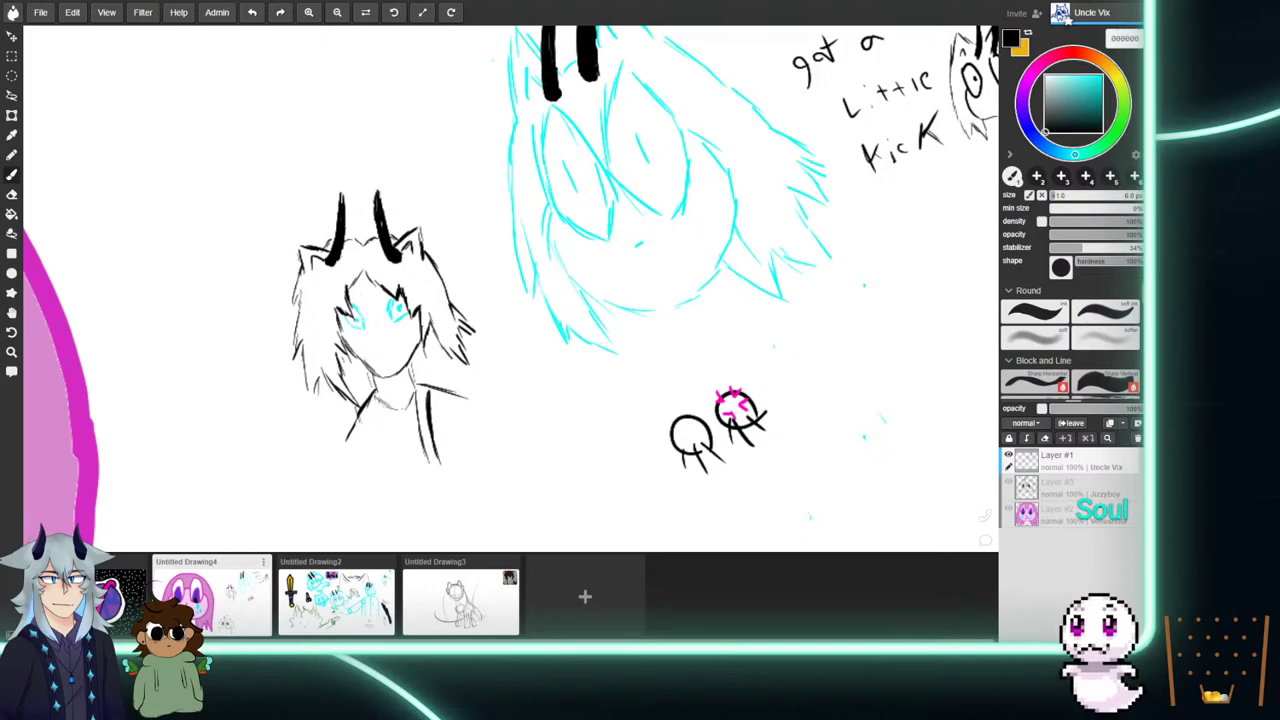
{"action": "left_click_drag", "start_coordinate": [385, 404], "coordinate": [399, 468]}
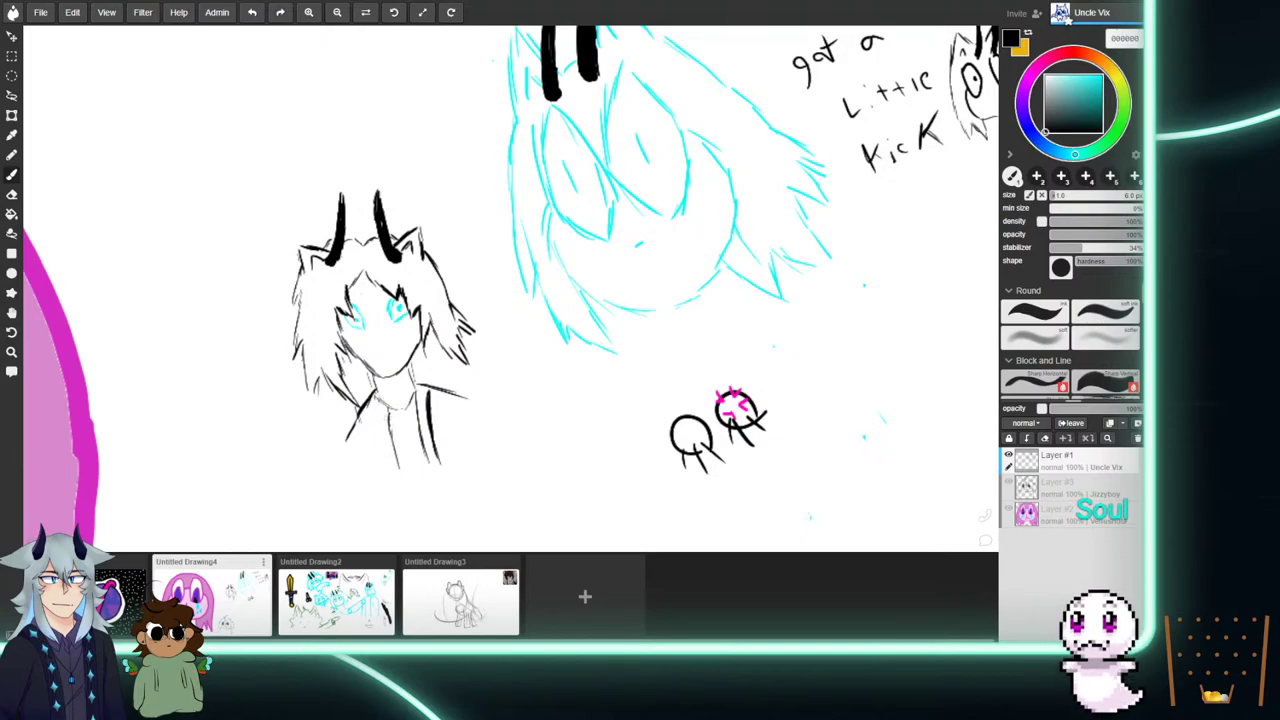
{"action": "mouse_move", "coordinate": [380, 408]}
{"action": "left_mouse_down"}
{"action": "mouse_move", "coordinate": [396, 500]}
{"action": "mouse_move", "coordinate": [420, 428]}
{"action": "mouse_move", "coordinate": [432, 486]}
{"action": "left_mouse_up"}
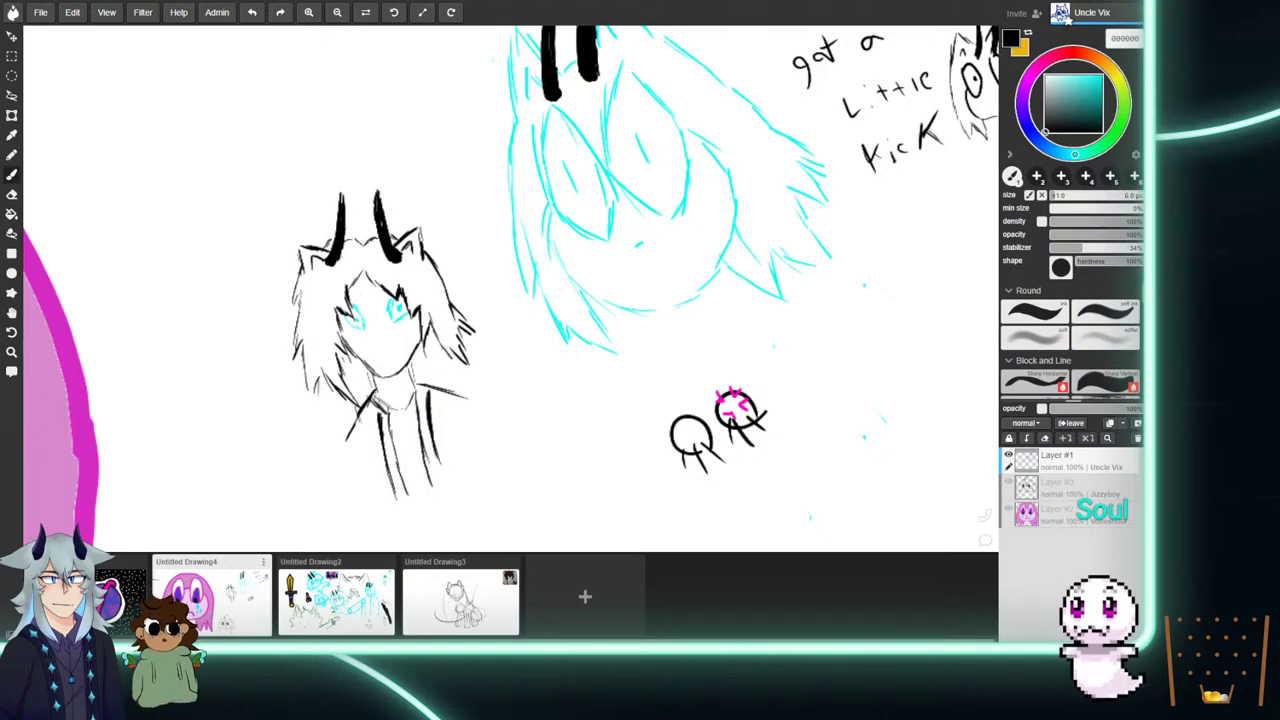
{"action": "left_click_drag", "start_coordinate": [430, 390], "coordinate": [447, 486]}
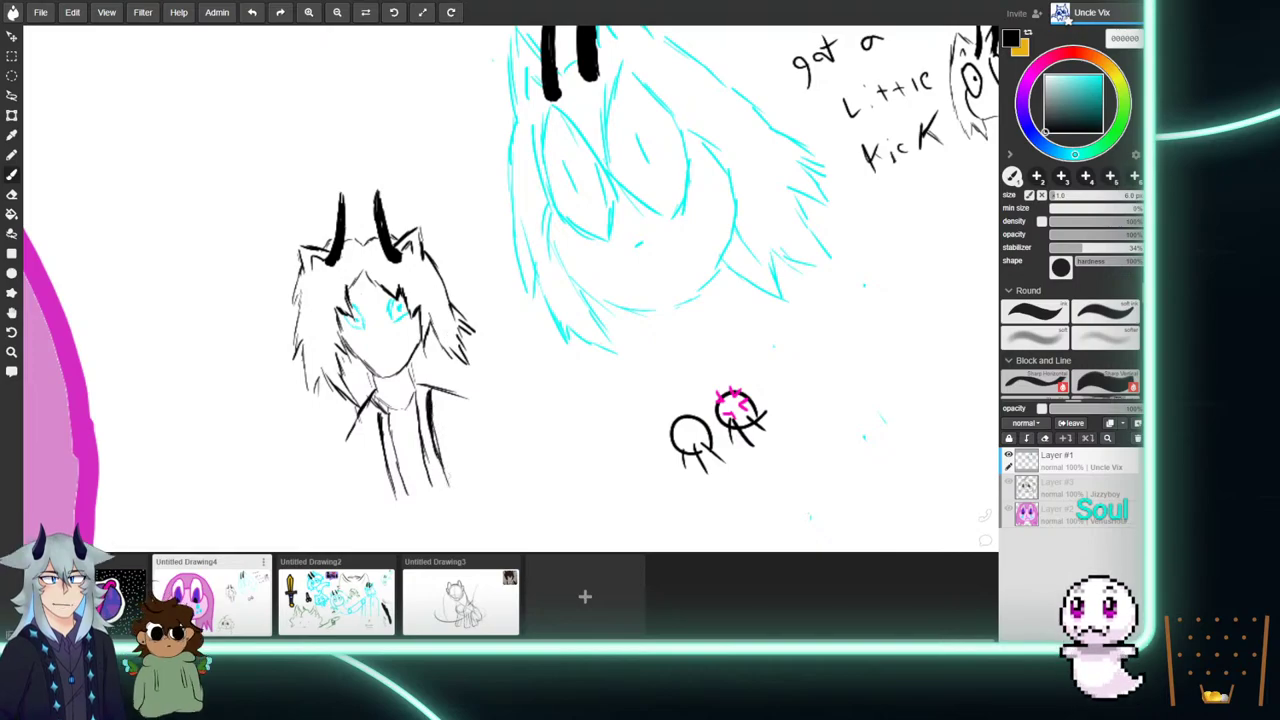
{"action": "left_click", "coordinate": [1101, 76]}
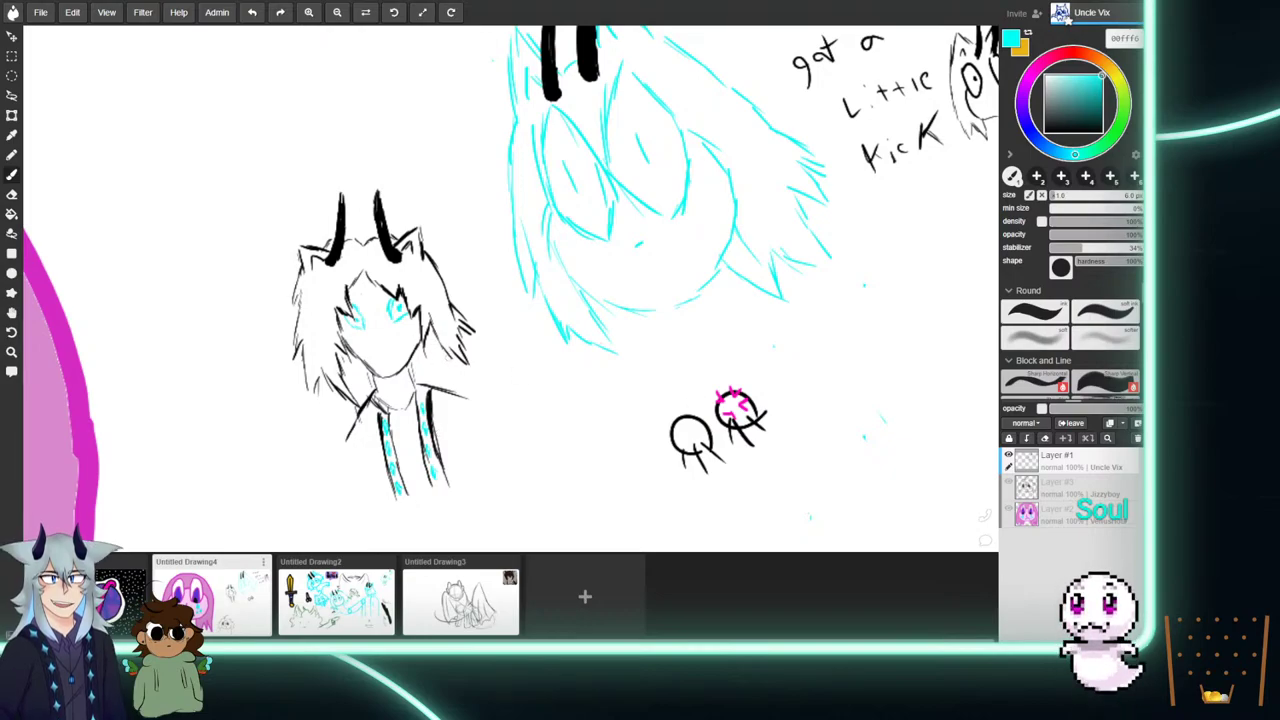
Draw the collar edges at the character's neck in black and hang a small square pendant on a V-shaped cord.
{"action": "mouse_move", "coordinate": [1060, 114]}
{"action": "left_mouse_down"}
{"action": "mouse_move", "coordinate": [1046, 110]}
{"action": "mouse_move", "coordinate": [1045, 131]}
{"action": "left_mouse_up"}
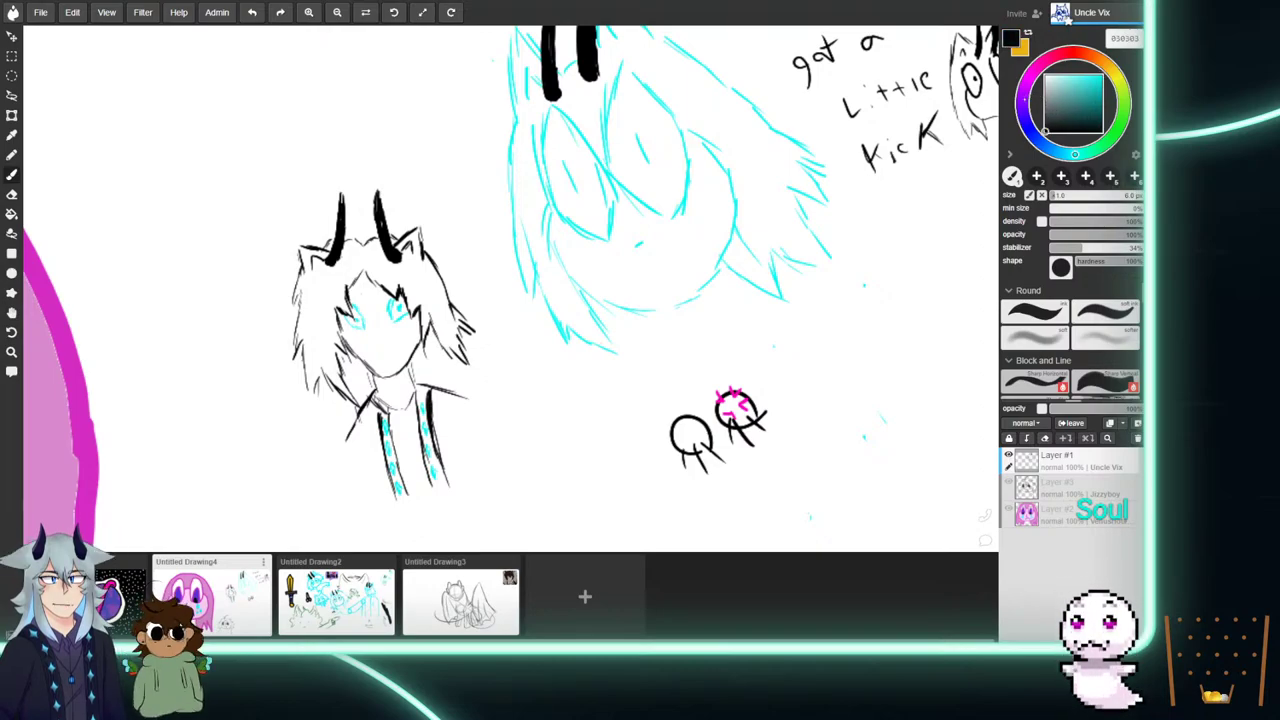
{"action": "left_click", "coordinate": [1045, 132]}
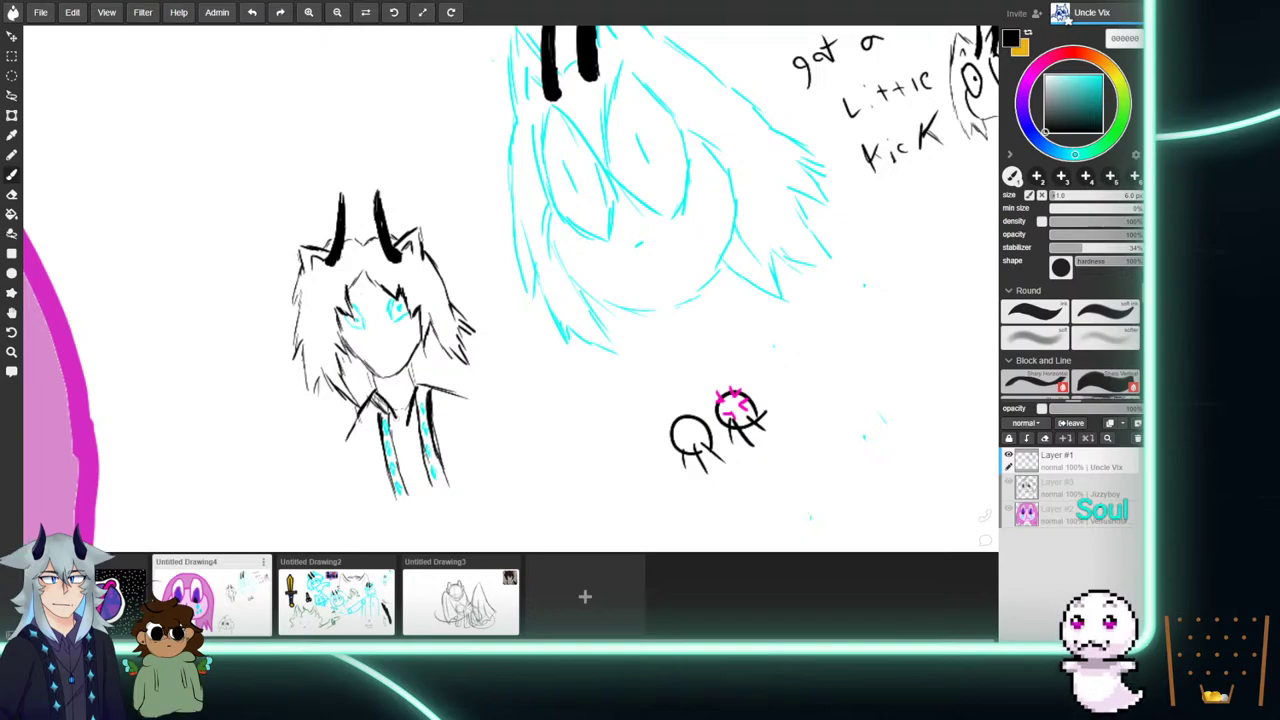
{"action": "mouse_move", "coordinate": [402, 432]}
{"action": "left_mouse_down"}
{"action": "mouse_move", "coordinate": [414, 447]}
{"action": "mouse_move", "coordinate": [402, 431]}
{"action": "left_mouse_up"}
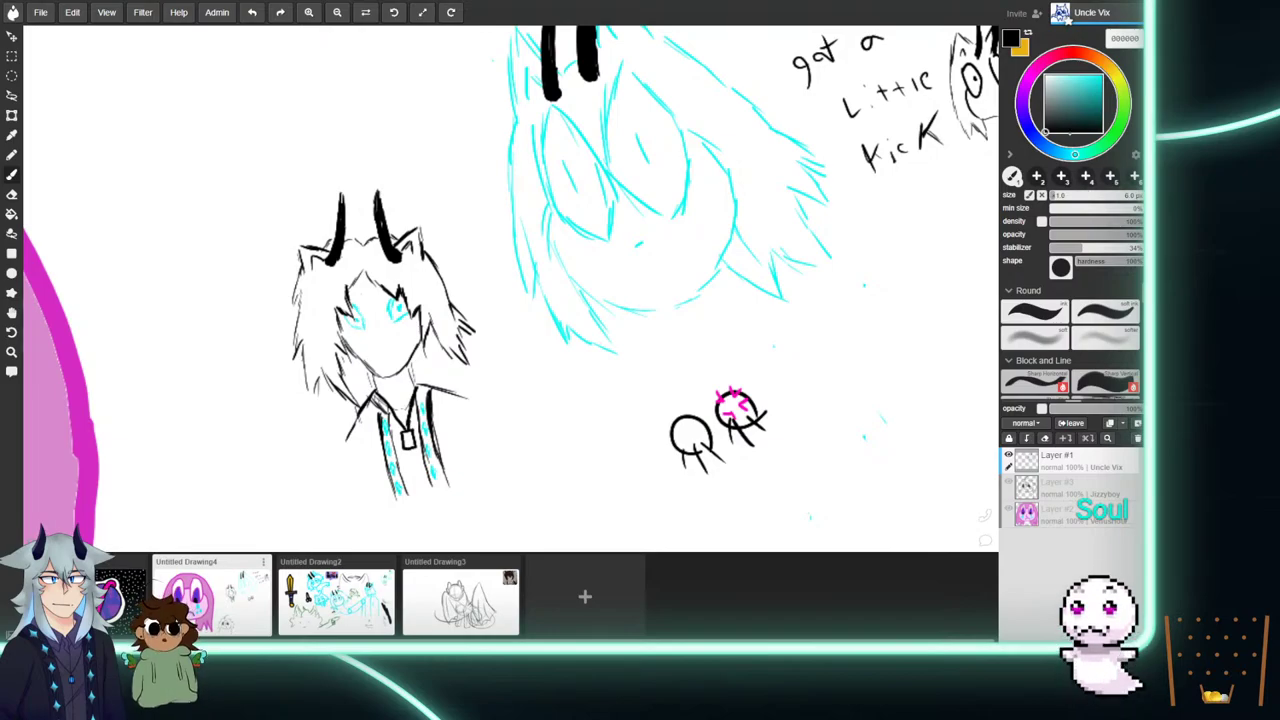
Colour inside the square pendant cyan and finish the face with black eye lines and nose, red eye marks and a red mouth.
{"action": "mouse_move", "coordinate": [1056, 115]}
{"action": "left_mouse_down"}
{"action": "mouse_move", "coordinate": [1046, 112]}
{"action": "mouse_move", "coordinate": [1102, 75]}
{"action": "left_mouse_up"}
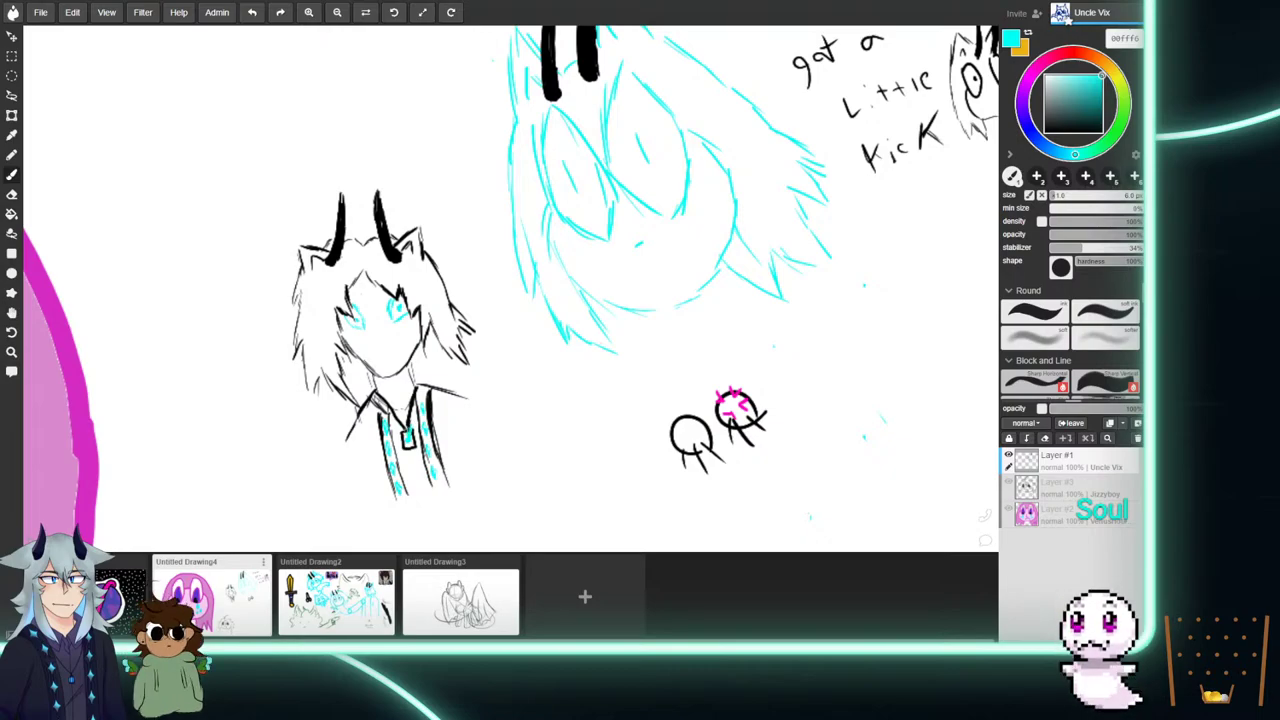
{"action": "left_click", "coordinate": [1045, 132]}
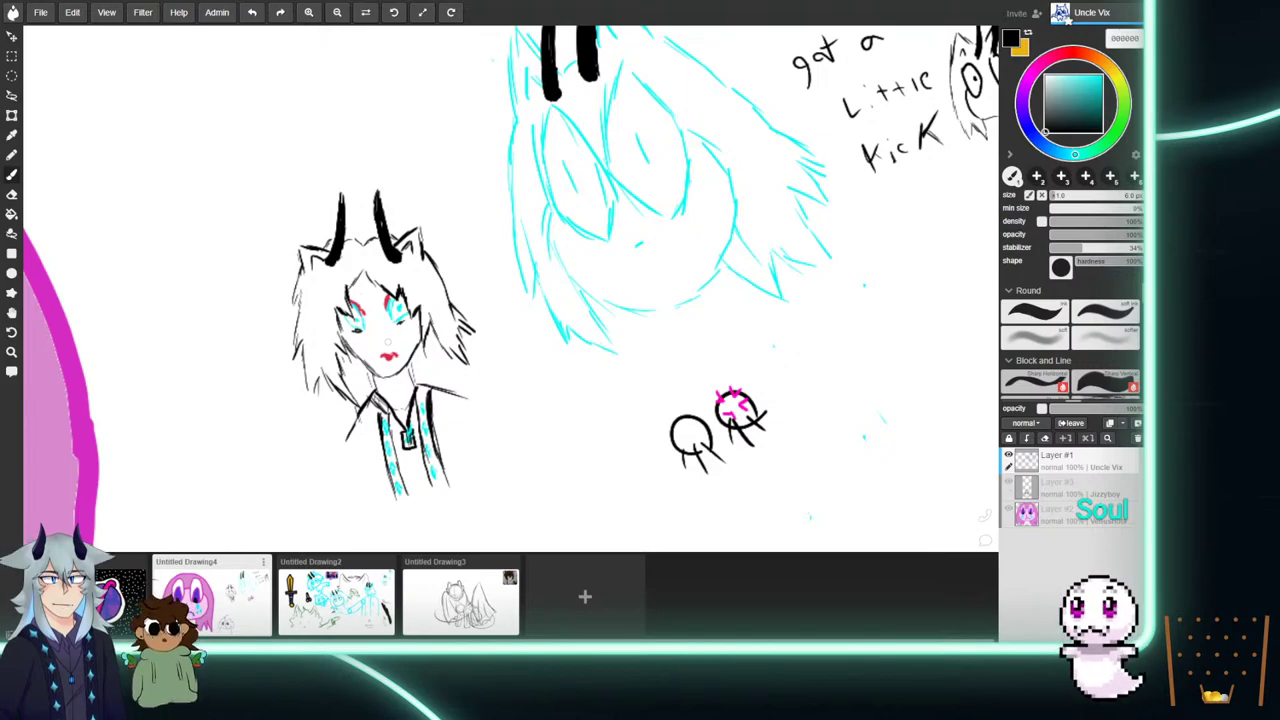
Open Untitled Drawing3 and bring the blank upper corner beyond the winged creature sketch into view.
{"action": "left_click", "coordinate": [460, 598]}
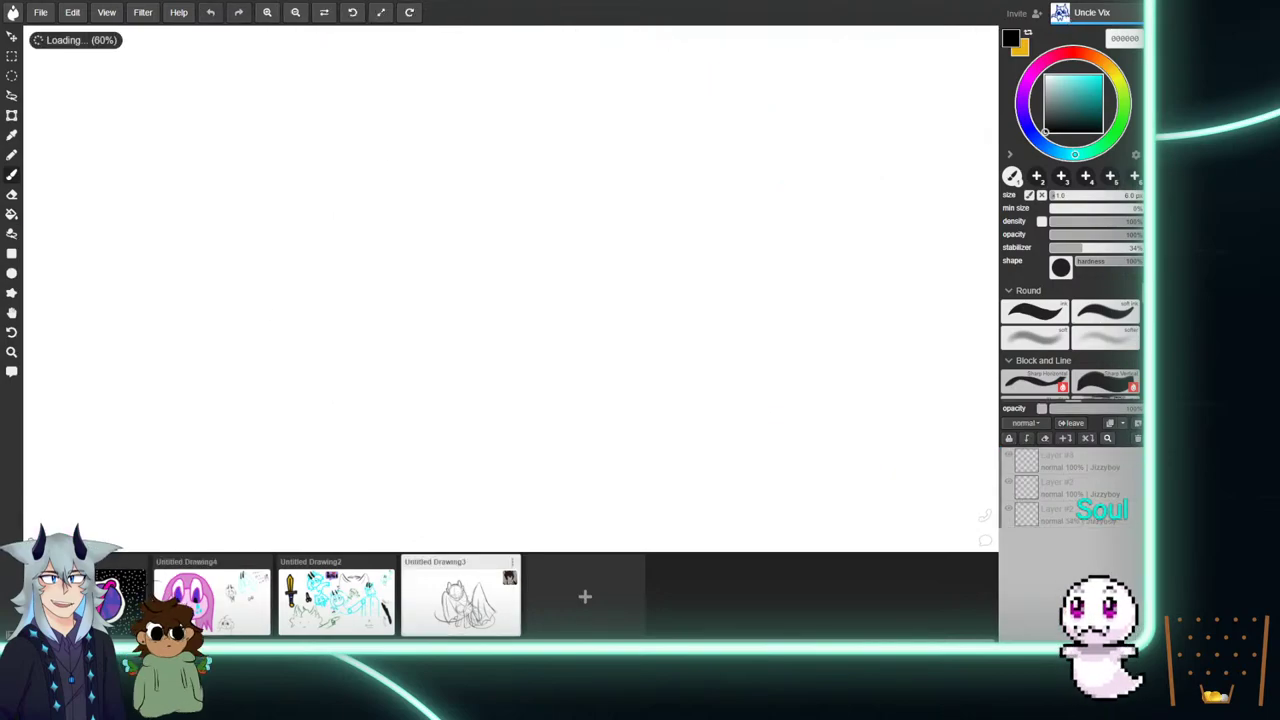
{"action": "scroll", "coordinate": [509, 290], "scroll_direction": "down", "scroll_amount": 7}
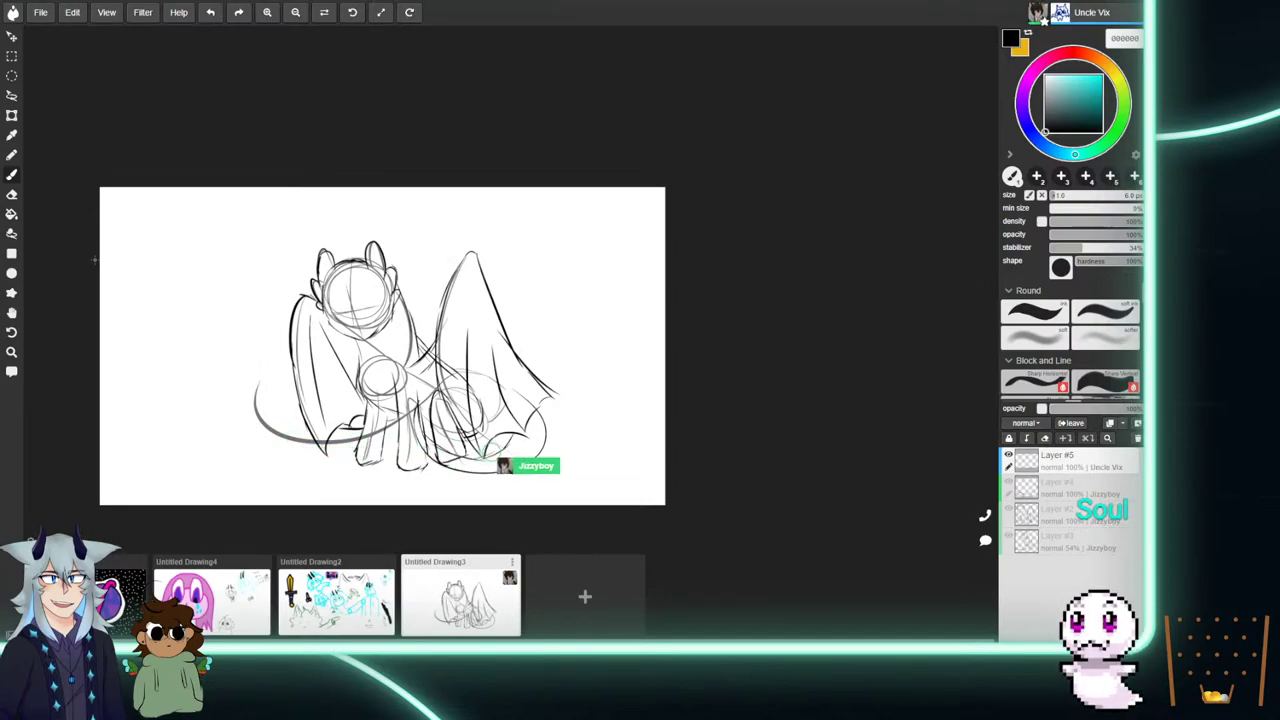
{"action": "key", "text": "ctrl+plus"}
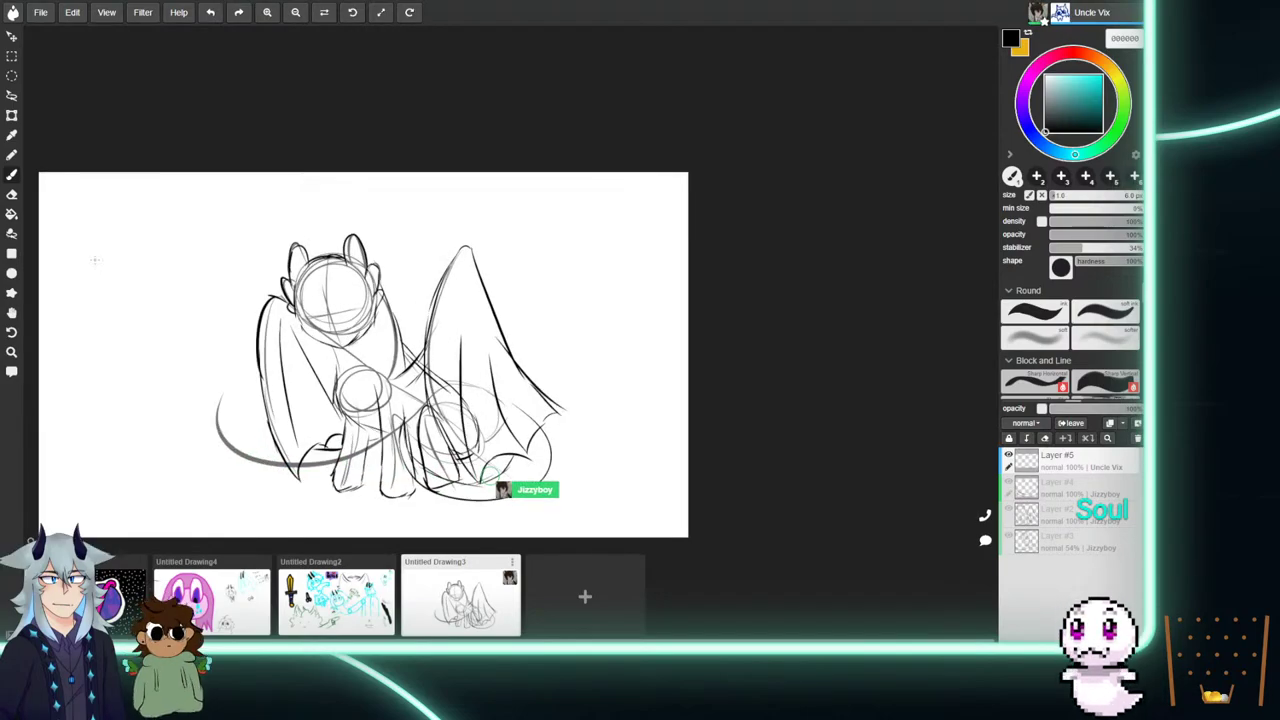
{"action": "key", "text": "ctrl+plus"}
{"action": "key", "text": "ctrl+plus"}
{"action": "key", "text": "ctrl+plus"}
{"action": "key", "text": "ctrl+plus"}
{"action": "key", "text": "ctrl+plus"}
{"action": "key", "text": "ctrl+plus"}
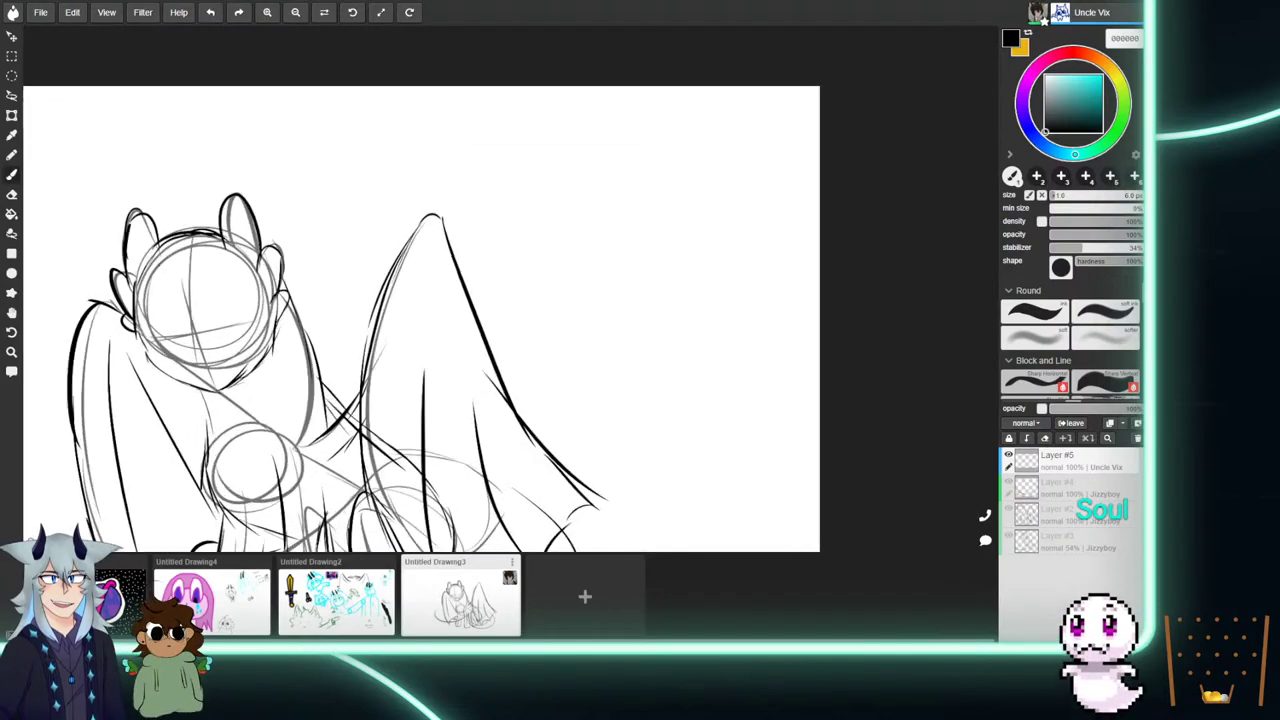
{"action": "left_click_drag", "start_coordinate": [841, 53], "coordinate": [528, 213]}
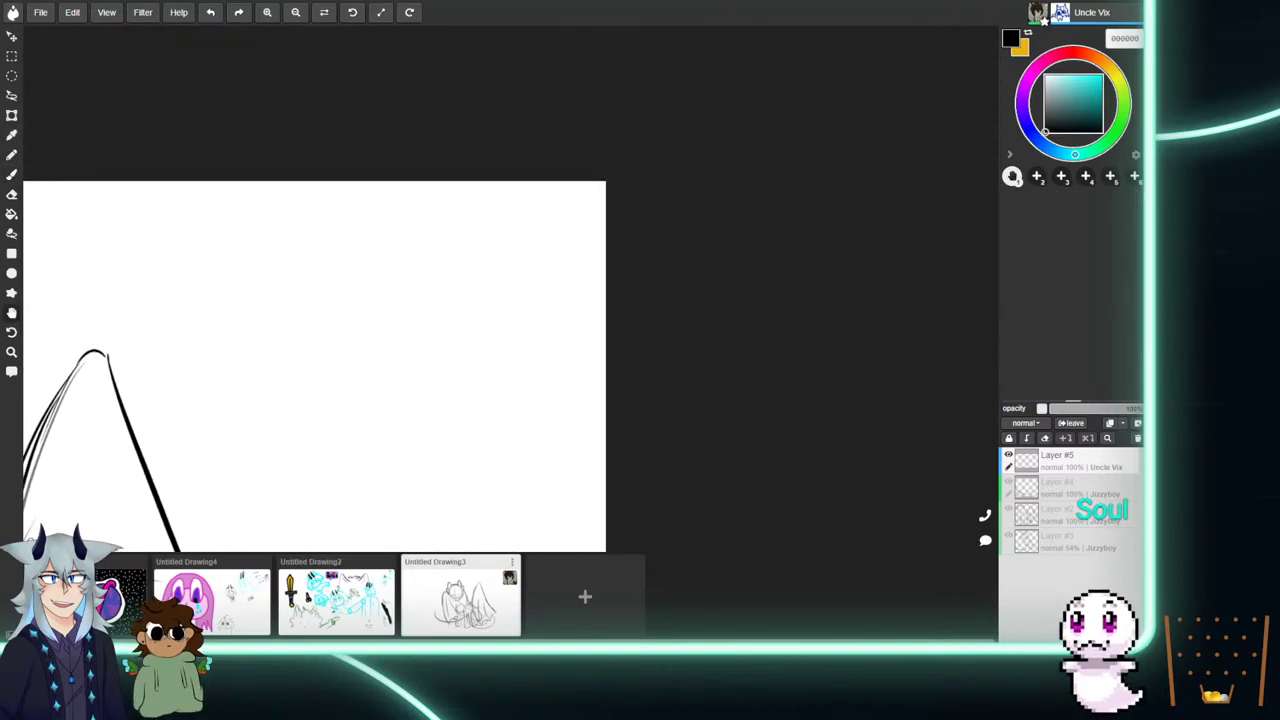
{"action": "mouse_move", "coordinate": [417, 311]}
{"action": "left_mouse_down"}
{"action": "mouse_move", "coordinate": [574, 154]}
{"action": "mouse_move", "coordinate": [498, 250]}
{"action": "left_mouse_up"}
Brush two overlapping oval eyes with pupils and a round face outline in cyan in the blank corner of the canvas.
{"action": "left_click", "coordinate": [12, 174]}
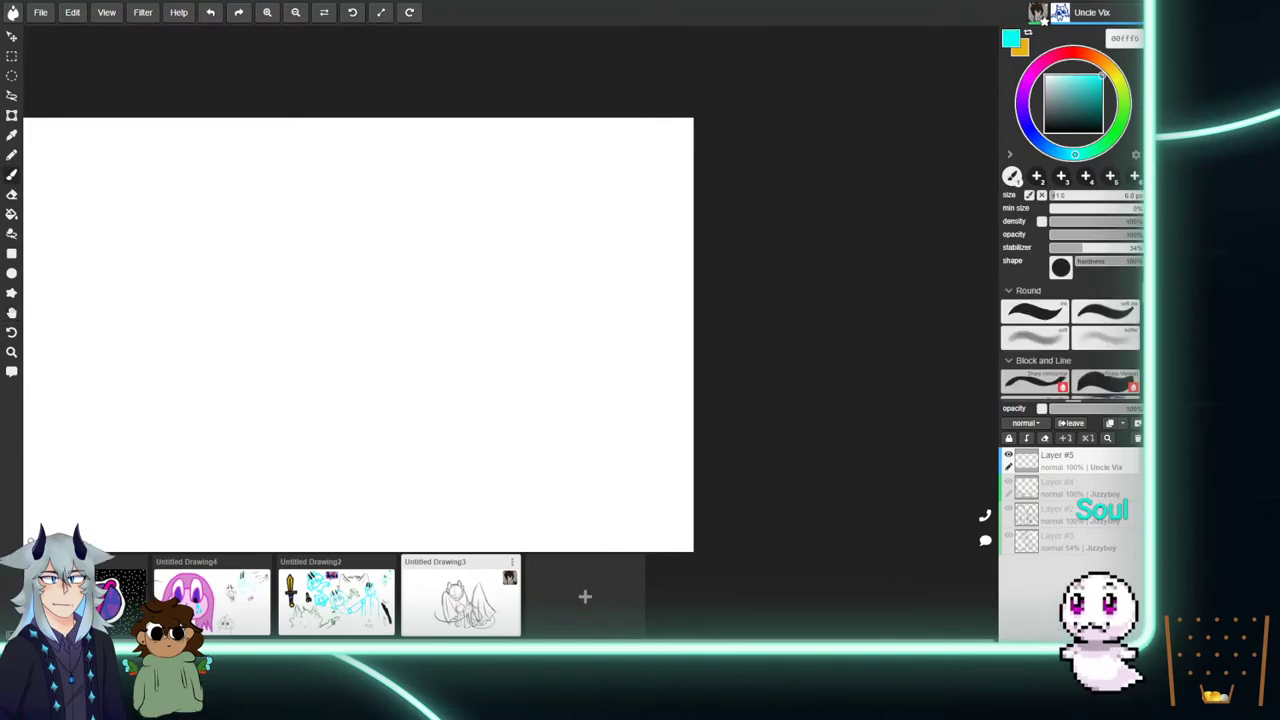
{"action": "mouse_move", "coordinate": [558, 173]}
{"action": "left_mouse_down"}
{"action": "mouse_move", "coordinate": [576, 206]}
{"action": "mouse_move", "coordinate": [586, 210]}
{"action": "mouse_move", "coordinate": [567, 157]}
{"action": "mouse_move", "coordinate": [603, 192]}
{"action": "mouse_move", "coordinate": [598, 214]}
{"action": "left_mouse_up"}
{"action": "mouse_move", "coordinate": [556, 176]}
{"action": "left_mouse_down"}
{"action": "mouse_move", "coordinate": [533, 179]}
{"action": "mouse_move", "coordinate": [531, 203]}
{"action": "mouse_move", "coordinate": [577, 236]}
{"action": "left_mouse_up"}
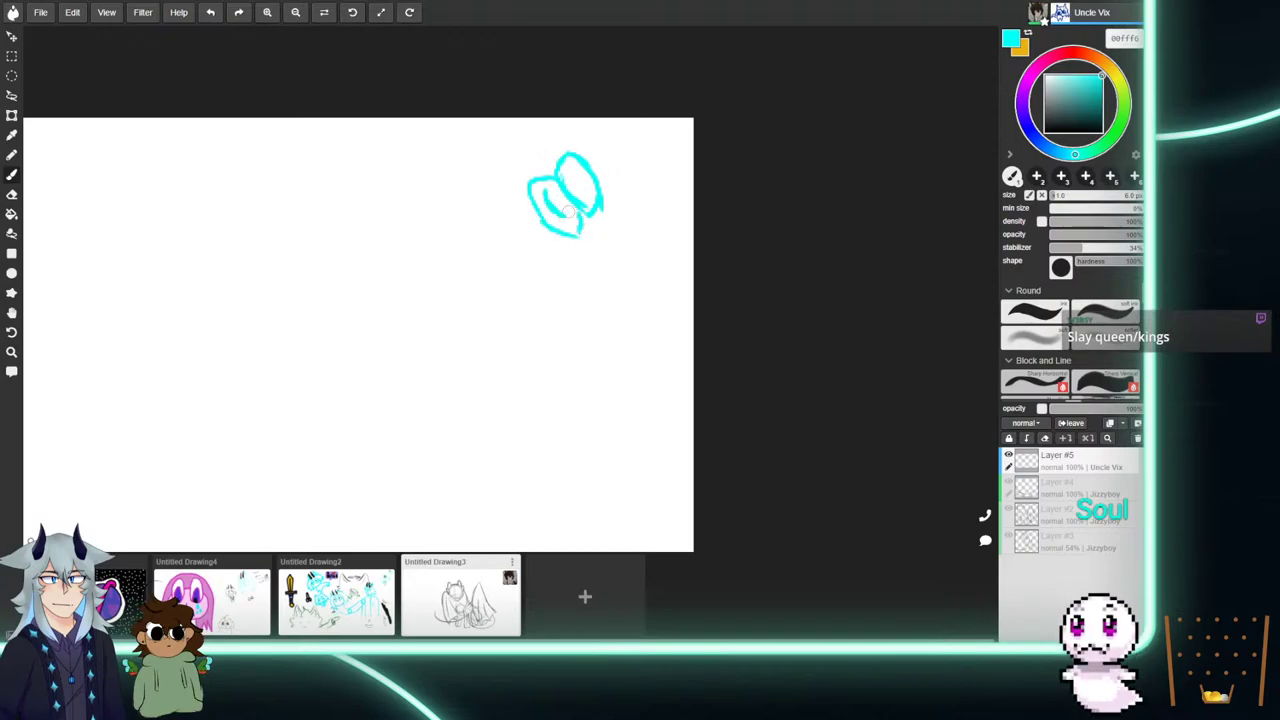
{"action": "mouse_move", "coordinate": [551, 234]}
{"action": "left_mouse_down"}
{"action": "mouse_move", "coordinate": [573, 271]}
{"action": "mouse_move", "coordinate": [614, 246]}
{"action": "mouse_move", "coordinate": [630, 210]}
{"action": "mouse_move", "coordinate": [585, 156]}
{"action": "left_mouse_up"}
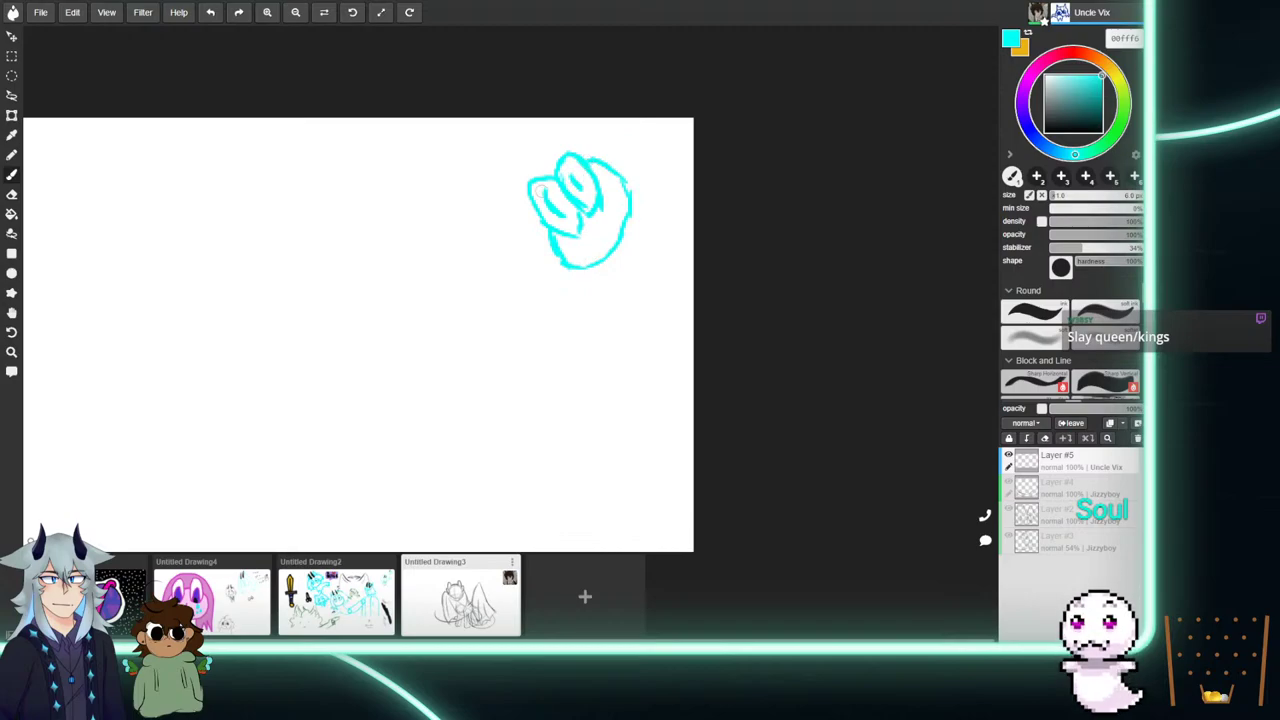
Outline spiky hair with pointed cat ears around the tilted face in cyan and add two black horns between the ears.
{"action": "mouse_move", "coordinate": [568, 265]}
{"action": "left_mouse_down"}
{"action": "mouse_move", "coordinate": [585, 295]}
{"action": "mouse_move", "coordinate": [546, 273]}
{"action": "mouse_move", "coordinate": [556, 305]}
{"action": "mouse_move", "coordinate": [523, 263]}
{"action": "mouse_move", "coordinate": [544, 285]}
{"action": "mouse_move", "coordinate": [529, 265]}
{"action": "mouse_move", "coordinate": [552, 285]}
{"action": "mouse_move", "coordinate": [601, 272]}
{"action": "mouse_move", "coordinate": [611, 285]}
{"action": "mouse_move", "coordinate": [535, 257]}
{"action": "mouse_move", "coordinate": [549, 281]}
{"action": "mouse_move", "coordinate": [489, 181]}
{"action": "mouse_move", "coordinate": [524, 213]}
{"action": "mouse_move", "coordinate": [513, 195]}
{"action": "mouse_move", "coordinate": [507, 212]}
{"action": "mouse_move", "coordinate": [481, 166]}
{"action": "mouse_move", "coordinate": [510, 173]}
{"action": "mouse_move", "coordinate": [492, 163]}
{"action": "mouse_move", "coordinate": [538, 149]}
{"action": "mouse_move", "coordinate": [537, 122]}
{"action": "mouse_move", "coordinate": [656, 174]}
{"action": "left_mouse_up"}
{"action": "key", "text": "b"}
{"action": "mouse_move", "coordinate": [625, 224]}
{"action": "left_mouse_down"}
{"action": "mouse_move", "coordinate": [665, 231]}
{"action": "mouse_move", "coordinate": [645, 186]}
{"action": "mouse_move", "coordinate": [676, 192]}
{"action": "mouse_move", "coordinate": [652, 168]}
{"action": "left_mouse_up"}
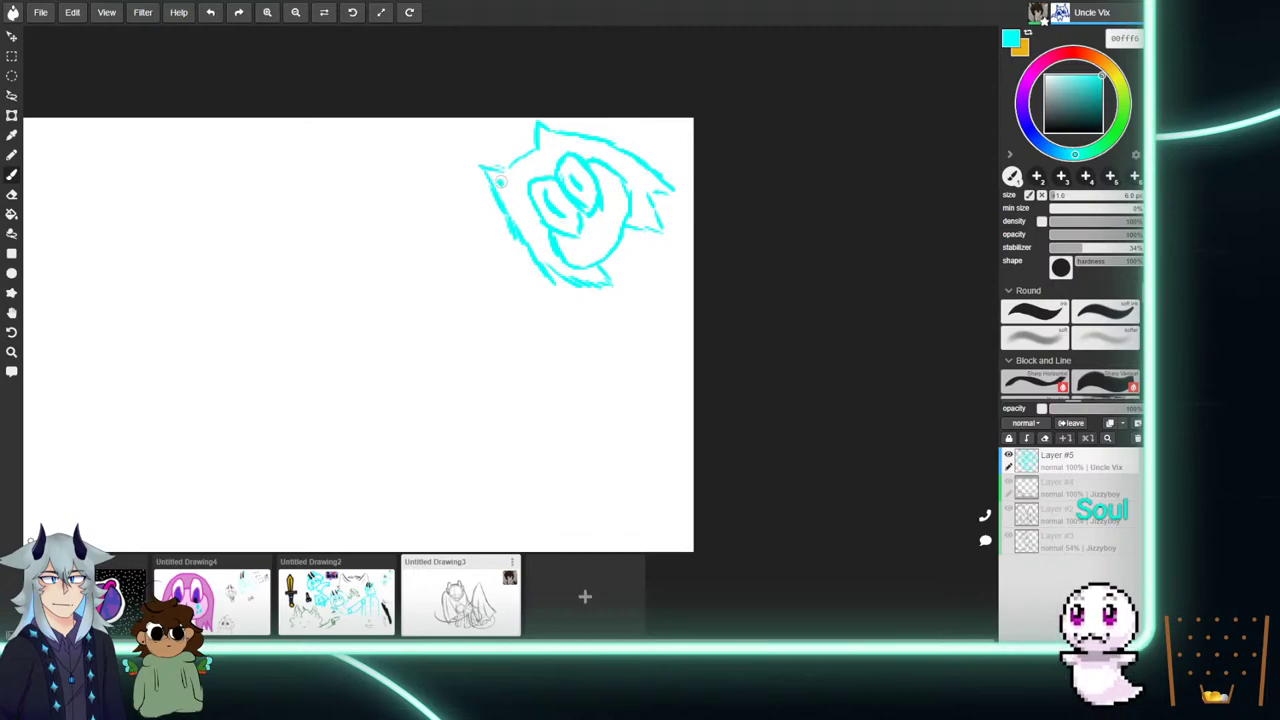
{"action": "left_click_drag", "start_coordinate": [1060, 118], "coordinate": [990, 164]}
{"action": "mouse_move", "coordinate": [517, 179]}
{"action": "left_mouse_down"}
{"action": "mouse_move", "coordinate": [490, 153]}
{"action": "mouse_move", "coordinate": [522, 180]}
{"action": "mouse_move", "coordinate": [536, 147]}
{"action": "mouse_move", "coordinate": [550, 155]}
{"action": "left_mouse_up"}
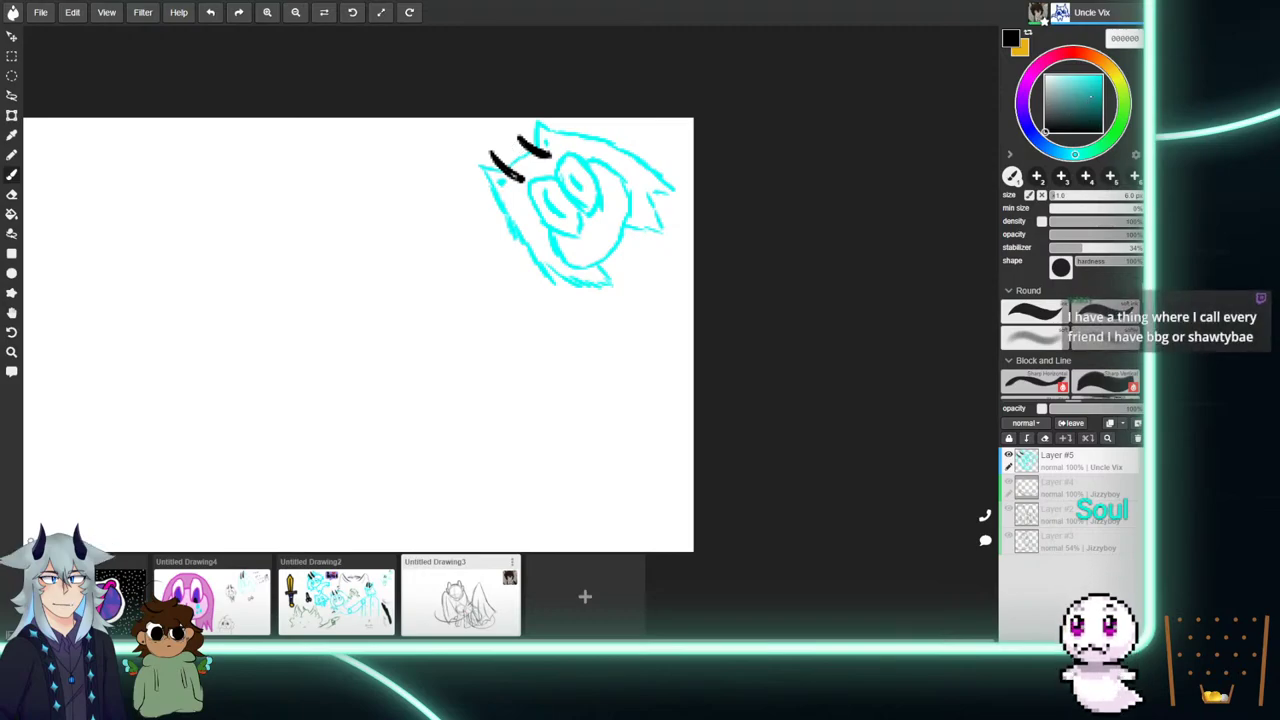
Handwrite "skill issue TBH" in cyan on three slanted lines beside the tilted horned head.
{"action": "left_click_drag", "start_coordinate": [1074, 89], "coordinate": [1102, 75]}
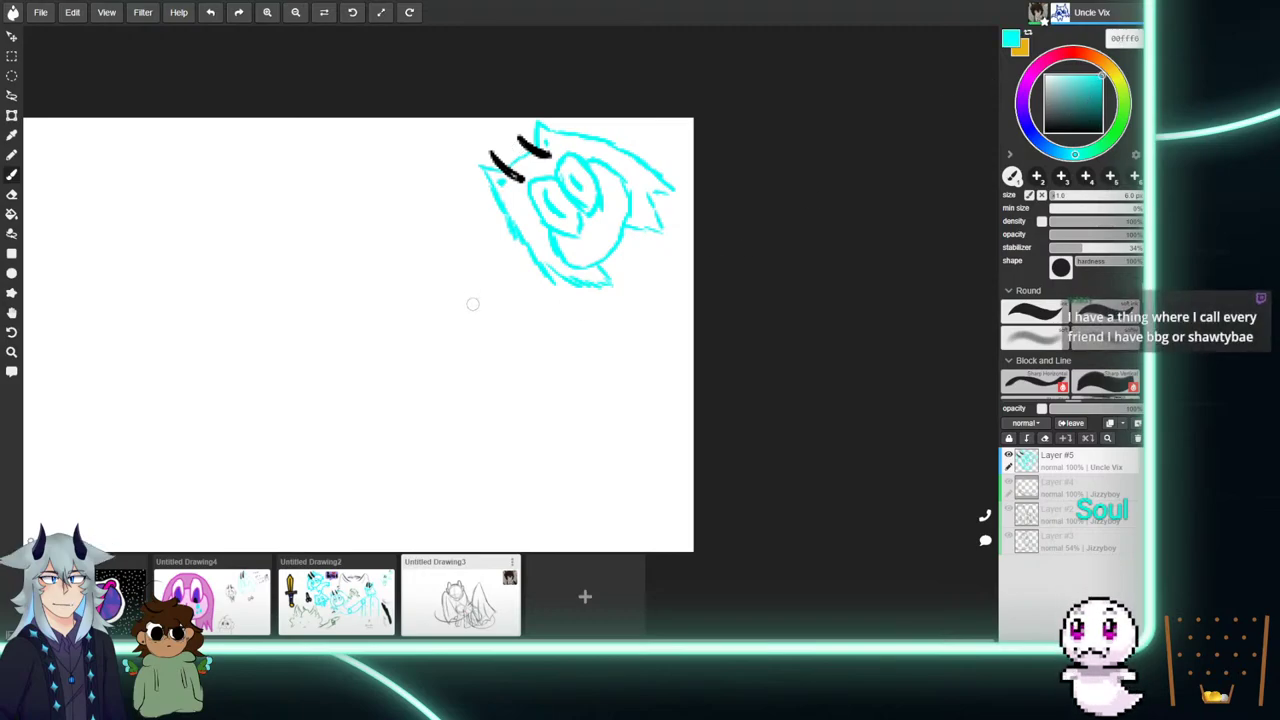
{"action": "mouse_move", "coordinate": [389, 274]}
{"action": "left_mouse_down"}
{"action": "mouse_move", "coordinate": [385, 286]}
{"action": "mouse_move", "coordinate": [414, 272]}
{"action": "mouse_move", "coordinate": [430, 290]}
{"action": "mouse_move", "coordinate": [448, 263]}
{"action": "left_mouse_up"}
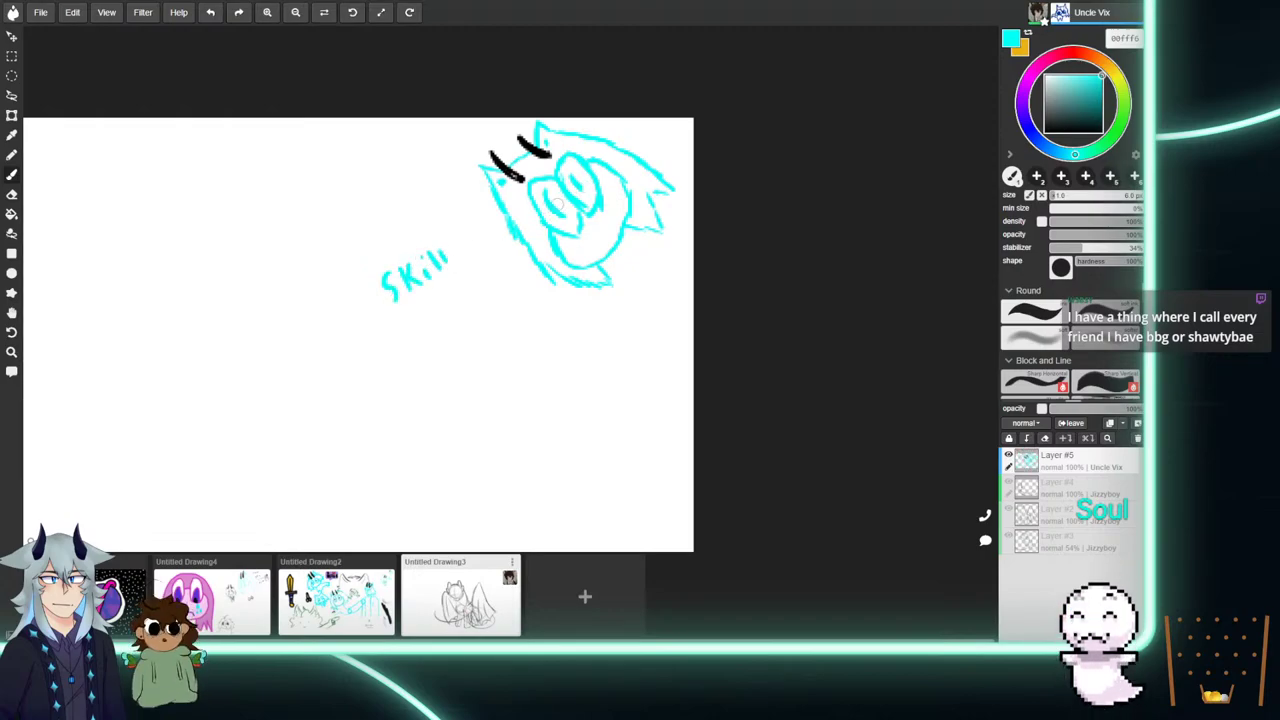
{"action": "left_click", "coordinate": [431, 308]}
{"action": "mouse_move", "coordinate": [447, 328]}
{"action": "left_mouse_down"}
{"action": "mouse_move", "coordinate": [452, 307]}
{"action": "mouse_move", "coordinate": [448, 320]}
{"action": "mouse_move", "coordinate": [503, 272]}
{"action": "left_mouse_up"}
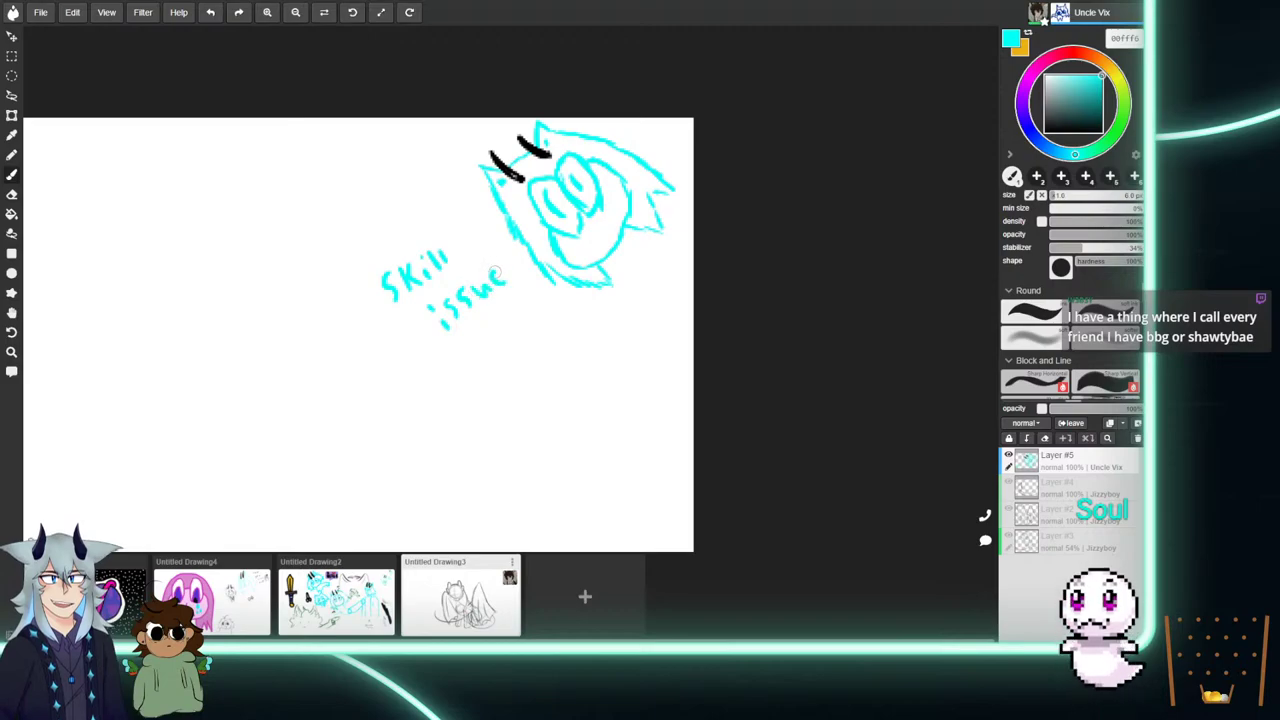
{"action": "mouse_move", "coordinate": [458, 362]}
{"action": "left_mouse_down"}
{"action": "mouse_move", "coordinate": [477, 384]}
{"action": "mouse_move", "coordinate": [473, 366]}
{"action": "mouse_move", "coordinate": [513, 344]}
{"action": "left_mouse_up"}
{"action": "mouse_move", "coordinate": [512, 330]}
{"action": "left_mouse_down"}
{"action": "mouse_move", "coordinate": [475, 382]}
{"action": "mouse_move", "coordinate": [485, 389]}
{"action": "mouse_move", "coordinate": [458, 369]}
{"action": "mouse_move", "coordinate": [487, 393]}
{"action": "left_mouse_up"}
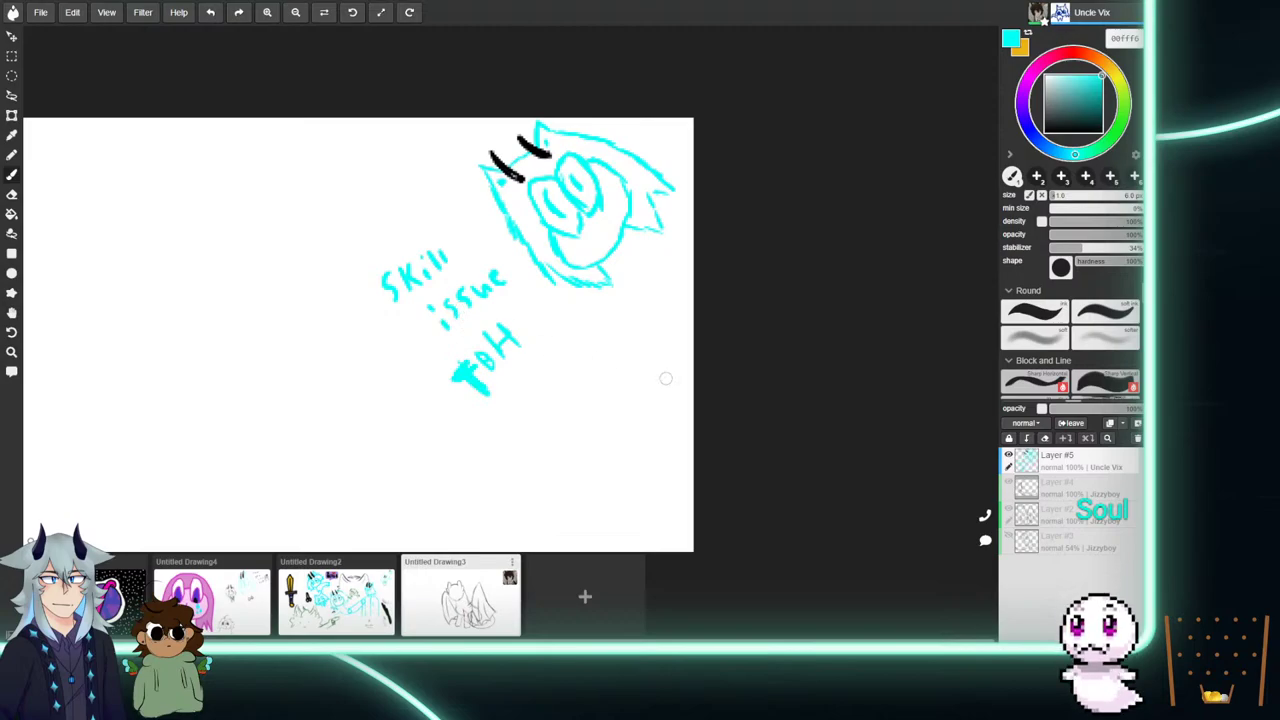
Redraw the T of "TBH" in cyan as a clean letter.
{"action": "mouse_move", "coordinate": [466, 397]}
{"action": "left_mouse_down"}
{"action": "mouse_move", "coordinate": [494, 410]}
{"action": "mouse_move", "coordinate": [451, 374]}
{"action": "mouse_move", "coordinate": [477, 386]}
{"action": "mouse_move", "coordinate": [438, 384]}
{"action": "mouse_move", "coordinate": [462, 348]}
{"action": "left_mouse_up"}
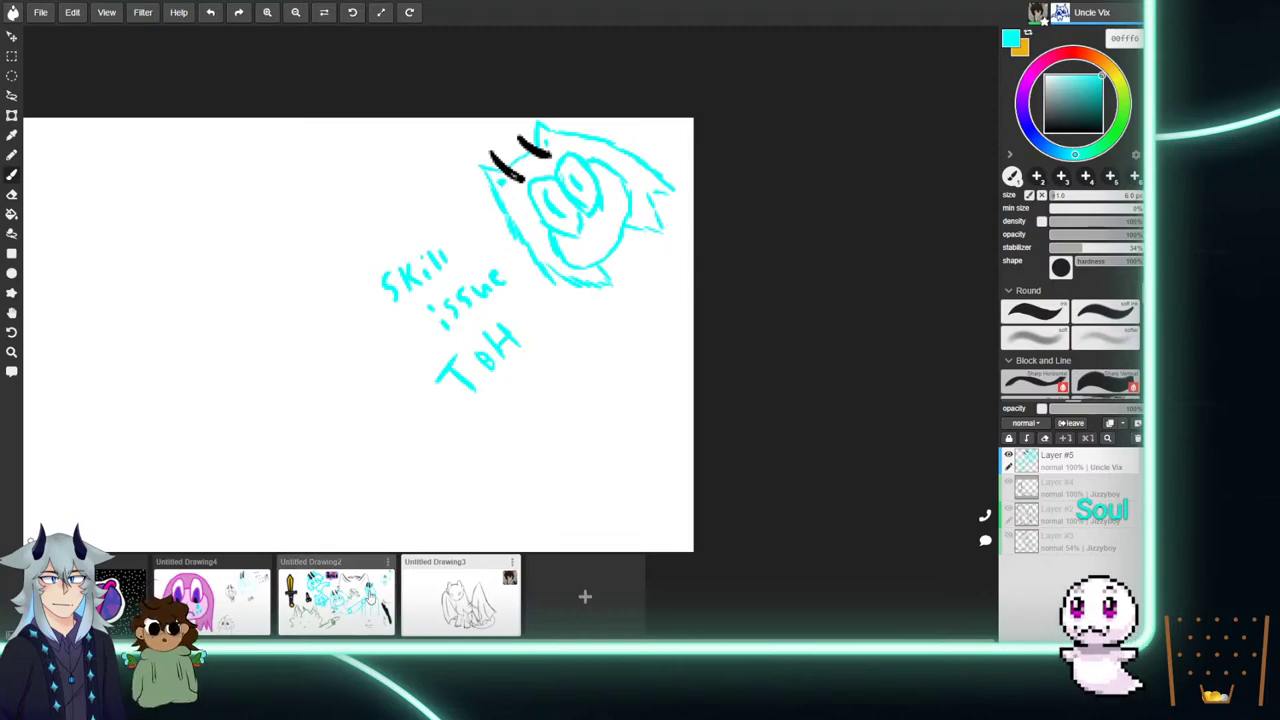
Open Untitled Drawing2, undo the stray cyan arc across the horned heads and bring the blank area beside the long-haired head into view.
{"action": "left_click", "coordinate": [350, 610]}
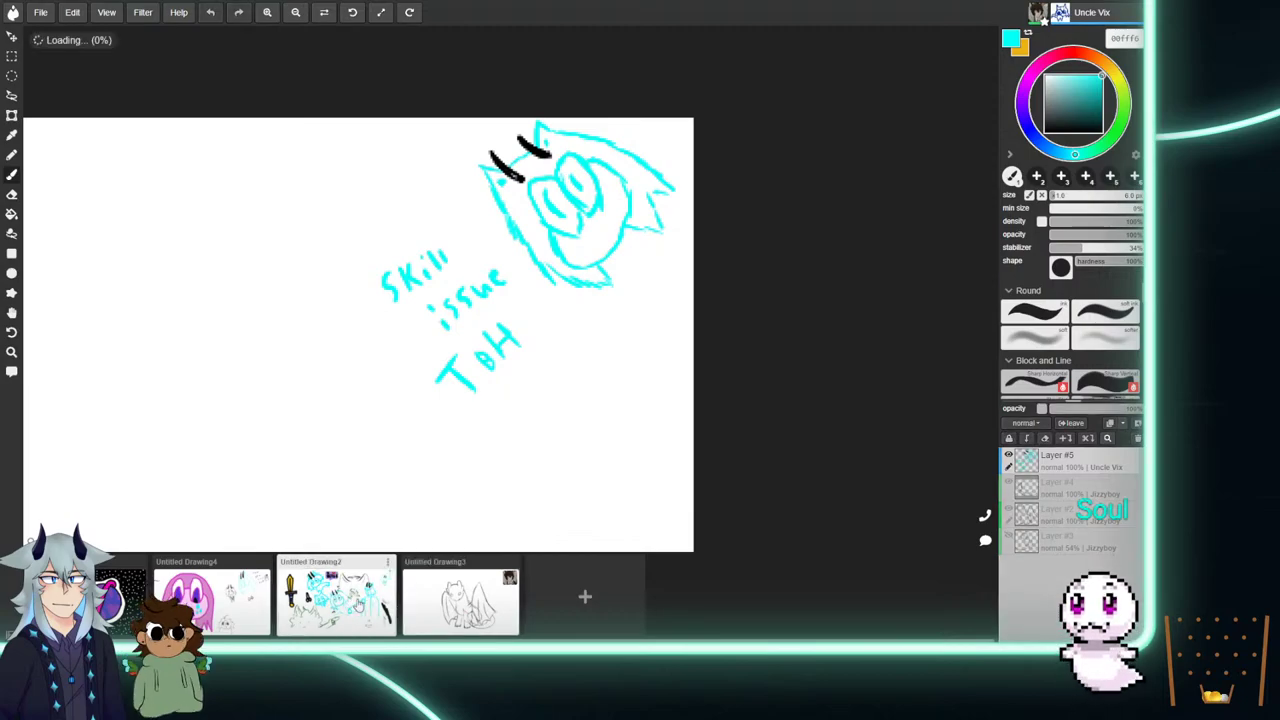
{"action": "mouse_move", "coordinate": [252, 418]}
{"action": "left_mouse_down"}
{"action": "mouse_move", "coordinate": [452, 253]}
{"action": "mouse_move", "coordinate": [600, 294]}
{"action": "left_mouse_up"}
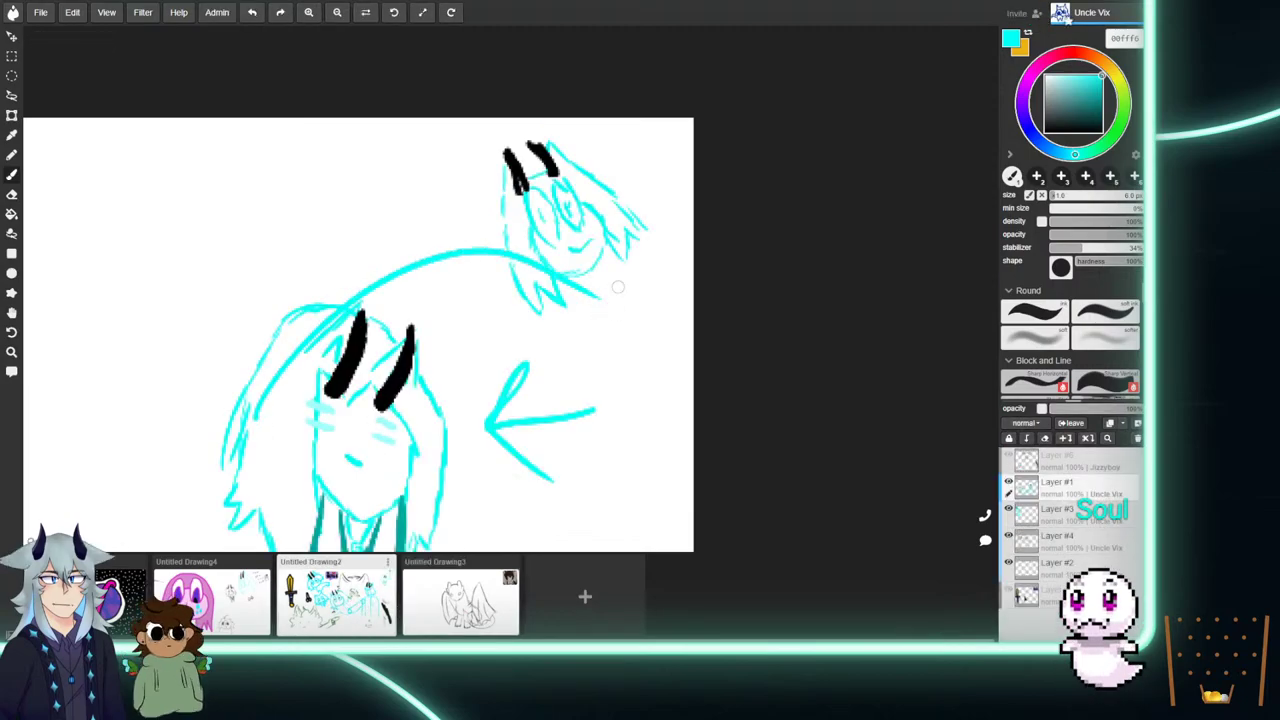
{"action": "left_click", "coordinate": [252, 12]}
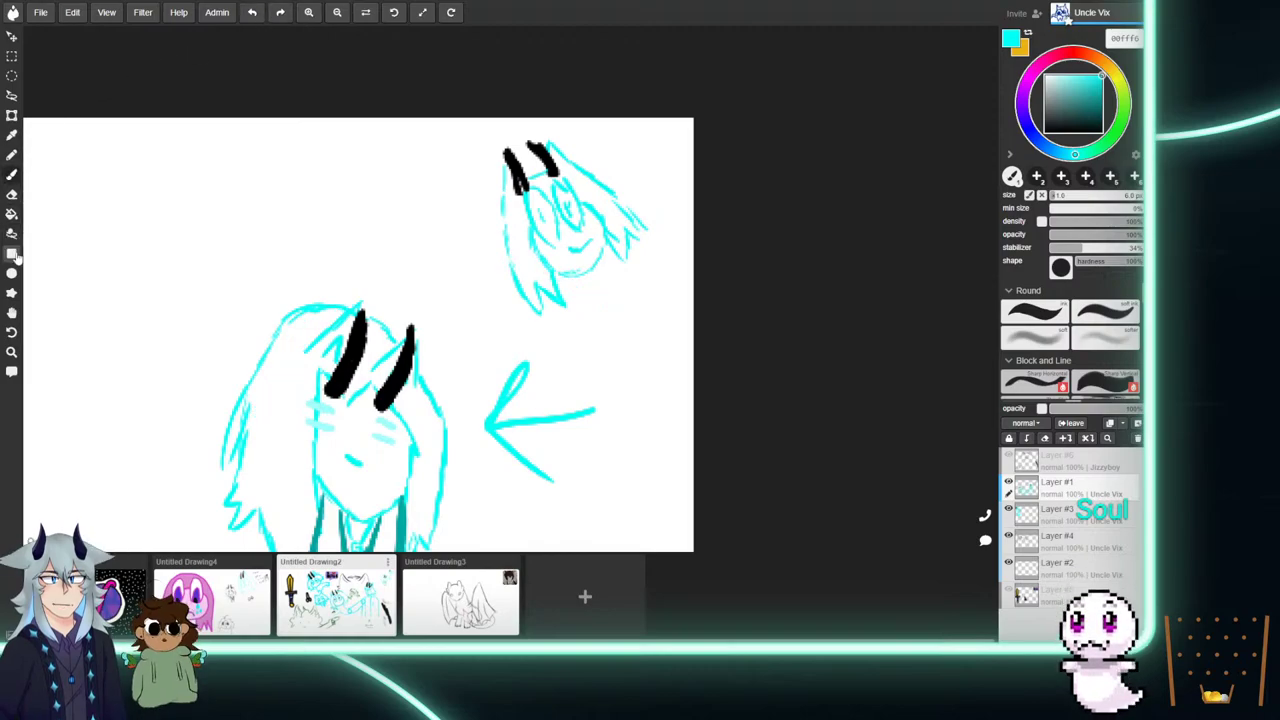
{"action": "left_click", "coordinate": [14, 313]}
{"action": "mouse_move", "coordinate": [63, 286]}
{"action": "left_mouse_down"}
{"action": "mouse_move", "coordinate": [340, 239]}
{"action": "mouse_move", "coordinate": [657, 264]}
{"action": "left_mouse_up"}
{"action": "left_click_drag", "start_coordinate": [764, 271], "coordinate": [774, 263]}
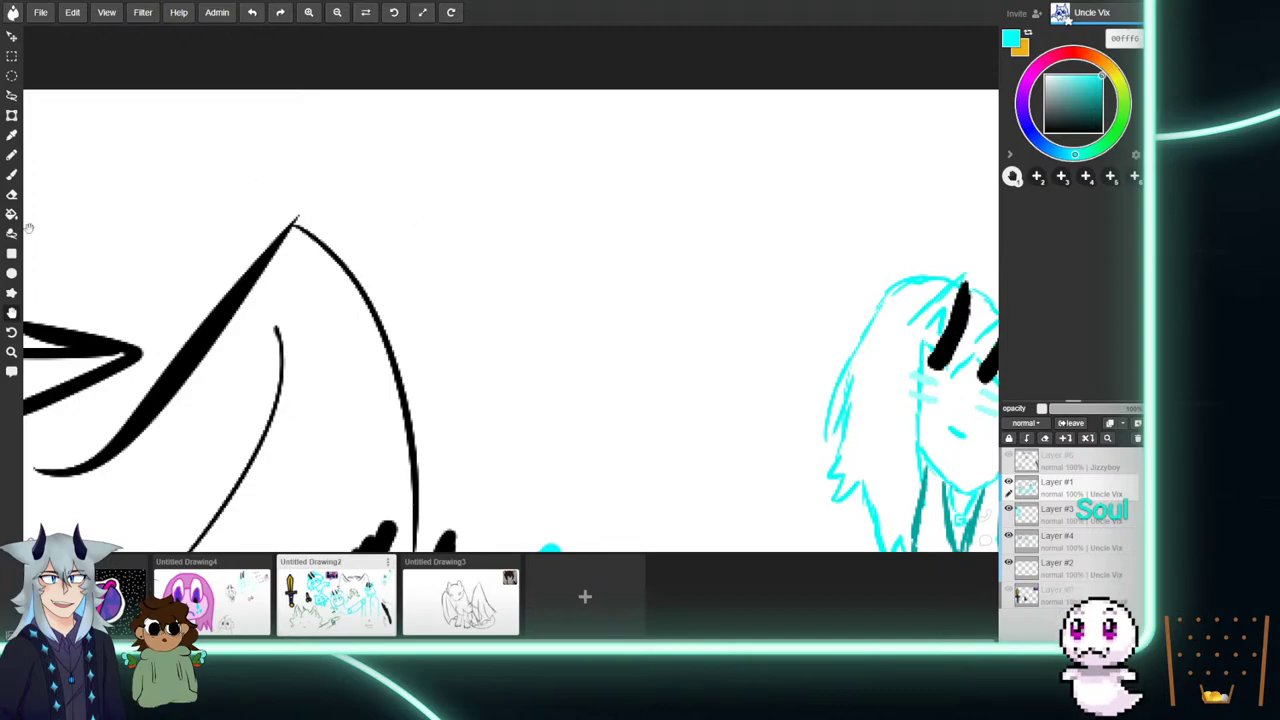
Brush a pair of cyan legs with round knees and tapering lower legs in the blank area between the black ear and the long-haired head.
{"action": "left_click", "coordinate": [12, 174]}
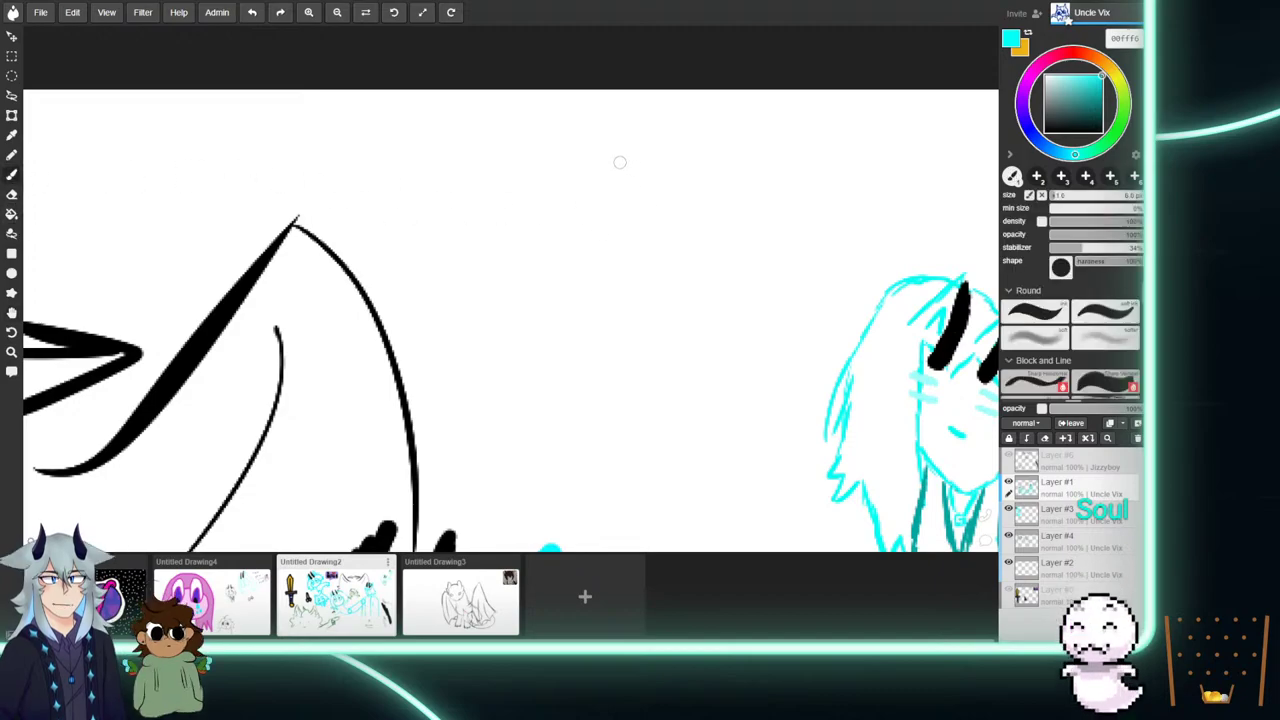
{"action": "mouse_move", "coordinate": [627, 172]}
{"action": "left_mouse_down"}
{"action": "mouse_move", "coordinate": [667, 209]}
{"action": "mouse_move", "coordinate": [688, 177]}
{"action": "mouse_move", "coordinate": [712, 246]}
{"action": "mouse_move", "coordinate": [708, 290]}
{"action": "left_mouse_up"}
{"action": "mouse_move", "coordinate": [660, 210]}
{"action": "left_mouse_down"}
{"action": "mouse_move", "coordinate": [688, 284]}
{"action": "mouse_move", "coordinate": [658, 210]}
{"action": "mouse_move", "coordinate": [659, 254]}
{"action": "mouse_move", "coordinate": [656, 237]}
{"action": "mouse_move", "coordinate": [636, 294]}
{"action": "left_mouse_up"}
{"action": "mouse_move", "coordinate": [624, 167]}
{"action": "left_mouse_down"}
{"action": "mouse_move", "coordinate": [609, 267]}
{"action": "mouse_move", "coordinate": [709, 285]}
{"action": "mouse_move", "coordinate": [703, 300]}
{"action": "mouse_move", "coordinate": [678, 278]}
{"action": "mouse_move", "coordinate": [678, 358]}
{"action": "left_mouse_up"}
{"action": "mouse_move", "coordinate": [714, 266]}
{"action": "left_mouse_down"}
{"action": "mouse_move", "coordinate": [719, 334]}
{"action": "mouse_move", "coordinate": [705, 368]}
{"action": "mouse_move", "coordinate": [688, 372]}
{"action": "left_mouse_up"}
{"action": "mouse_move", "coordinate": [630, 290]}
{"action": "left_mouse_down"}
{"action": "mouse_move", "coordinate": [614, 300]}
{"action": "mouse_move", "coordinate": [638, 306]}
{"action": "mouse_move", "coordinate": [655, 366]}
{"action": "left_mouse_up"}
{"action": "mouse_move", "coordinate": [612, 270]}
{"action": "left_mouse_down"}
{"action": "mouse_move", "coordinate": [621, 360]}
{"action": "mouse_move", "coordinate": [611, 329]}
{"action": "mouse_move", "coordinate": [645, 401]}
{"action": "mouse_move", "coordinate": [653, 360]}
{"action": "mouse_move", "coordinate": [660, 390]}
{"action": "left_mouse_up"}
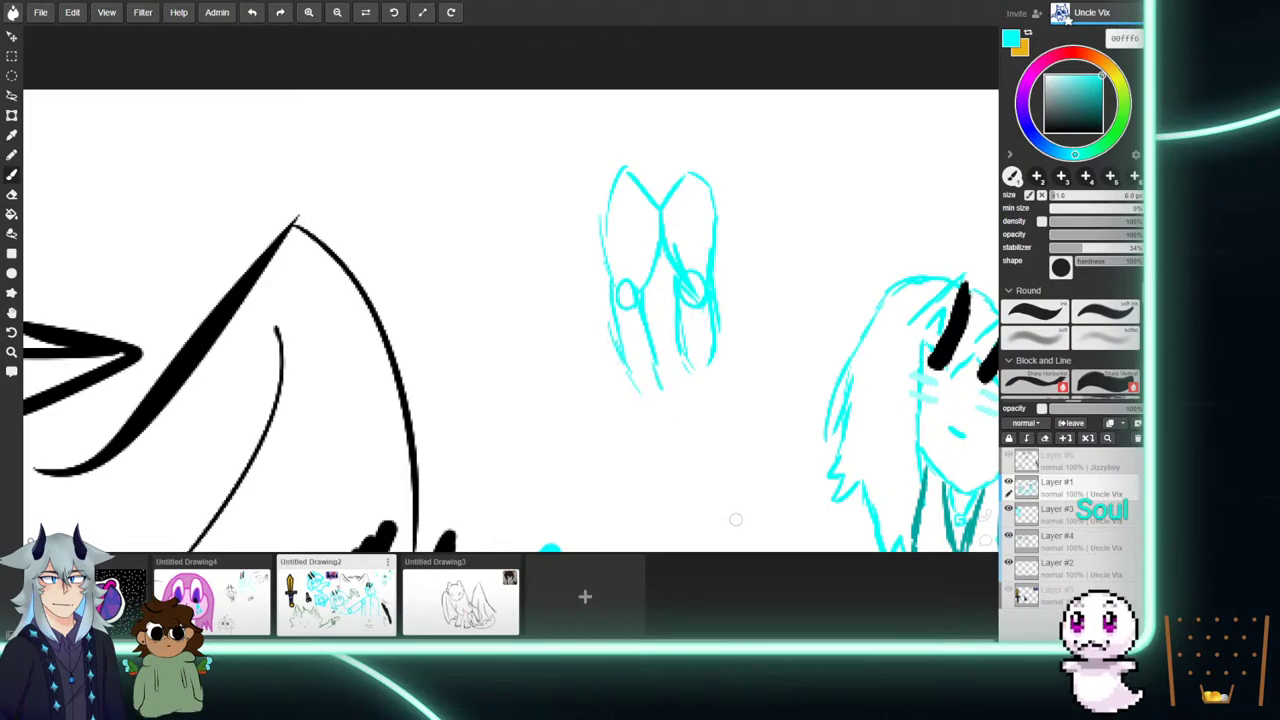
{"action": "mouse_move", "coordinate": [682, 330]}
{"action": "left_mouse_down"}
{"action": "mouse_move", "coordinate": [694, 381]}
{"action": "mouse_move", "coordinate": [713, 326]}
{"action": "mouse_move", "coordinate": [705, 395]}
{"action": "left_mouse_up"}
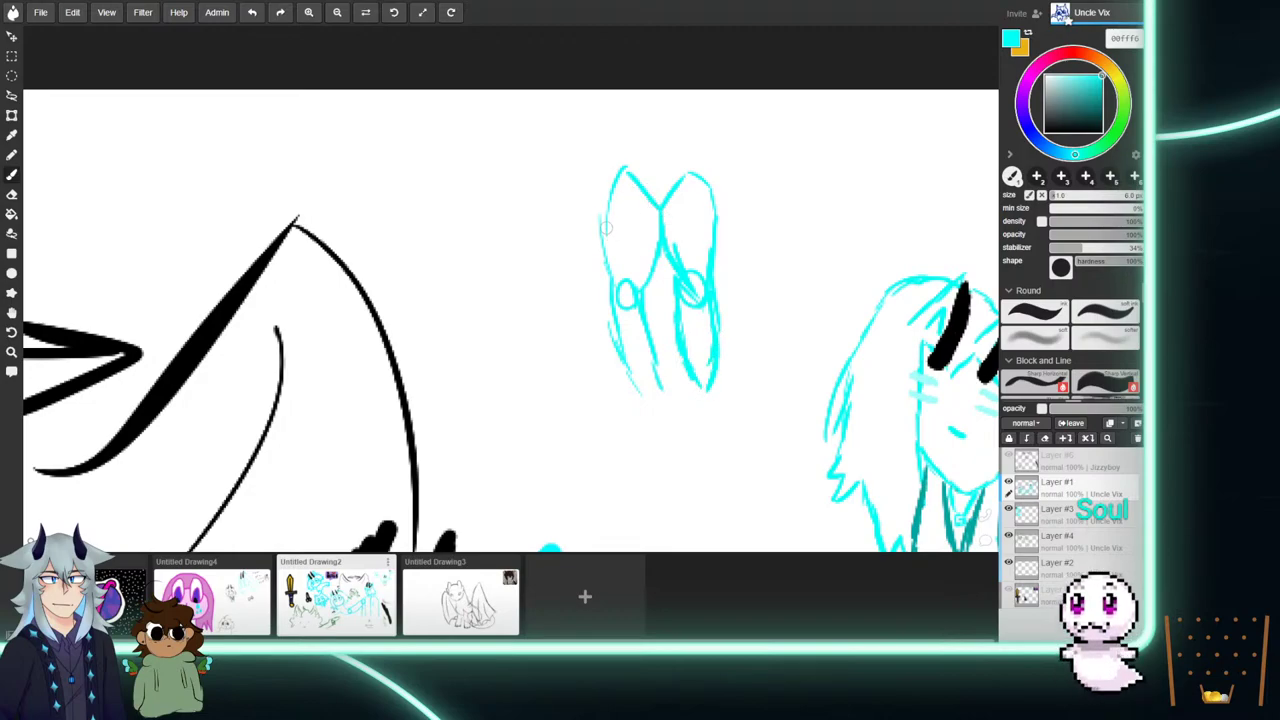
Draw slanted cyan hem lines across both thighs and erase the outlines above them.
{"action": "mouse_move", "coordinate": [604, 220]}
{"action": "left_mouse_down"}
{"action": "mouse_move", "coordinate": [681, 249]}
{"action": "mouse_move", "coordinate": [714, 229]}
{"action": "left_mouse_up"}
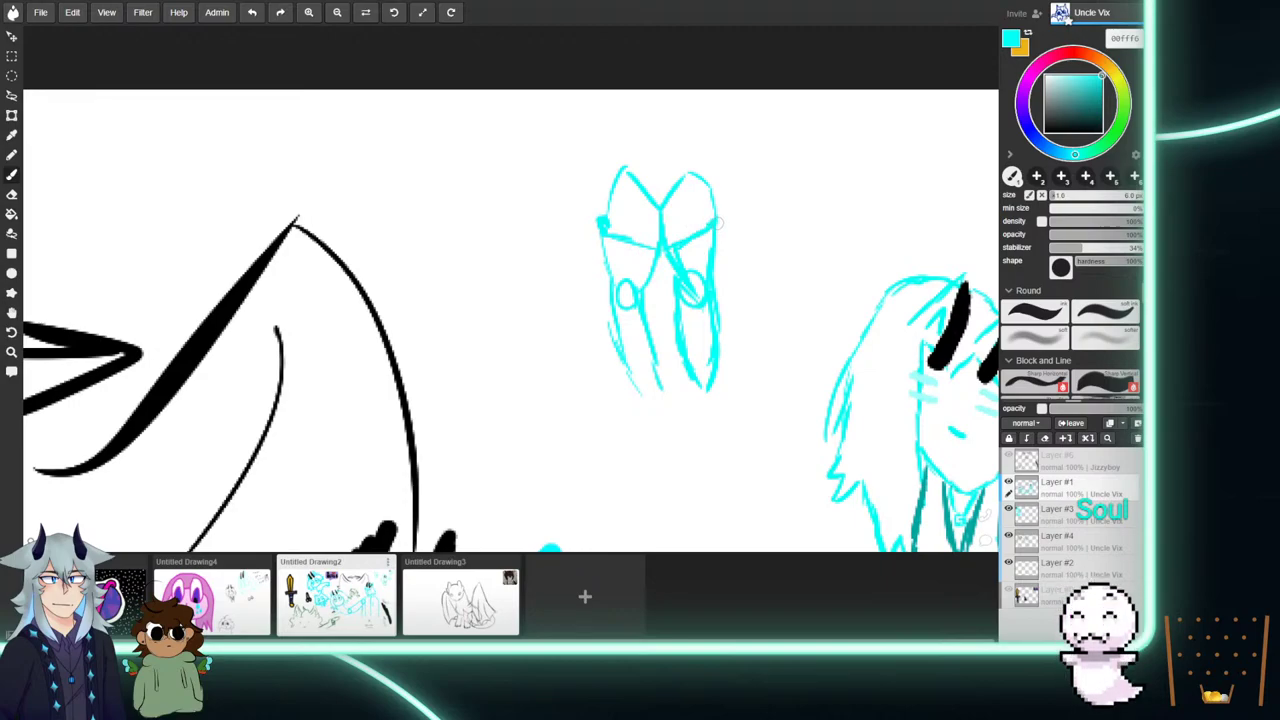
{"action": "key", "text": "e"}
{"action": "left_click_drag", "start_coordinate": [624, 224], "coordinate": [609, 214]}
{"action": "key", "text": "b"}
{"action": "key", "text": "e"}
{"action": "mouse_move", "coordinate": [727, 202]}
{"action": "left_mouse_down"}
{"action": "mouse_move", "coordinate": [671, 221]}
{"action": "mouse_move", "coordinate": [701, 181]}
{"action": "mouse_move", "coordinate": [662, 199]}
{"action": "mouse_move", "coordinate": [654, 244]}
{"action": "mouse_move", "coordinate": [604, 266]}
{"action": "left_mouse_up"}
{"action": "key", "text": "b"}
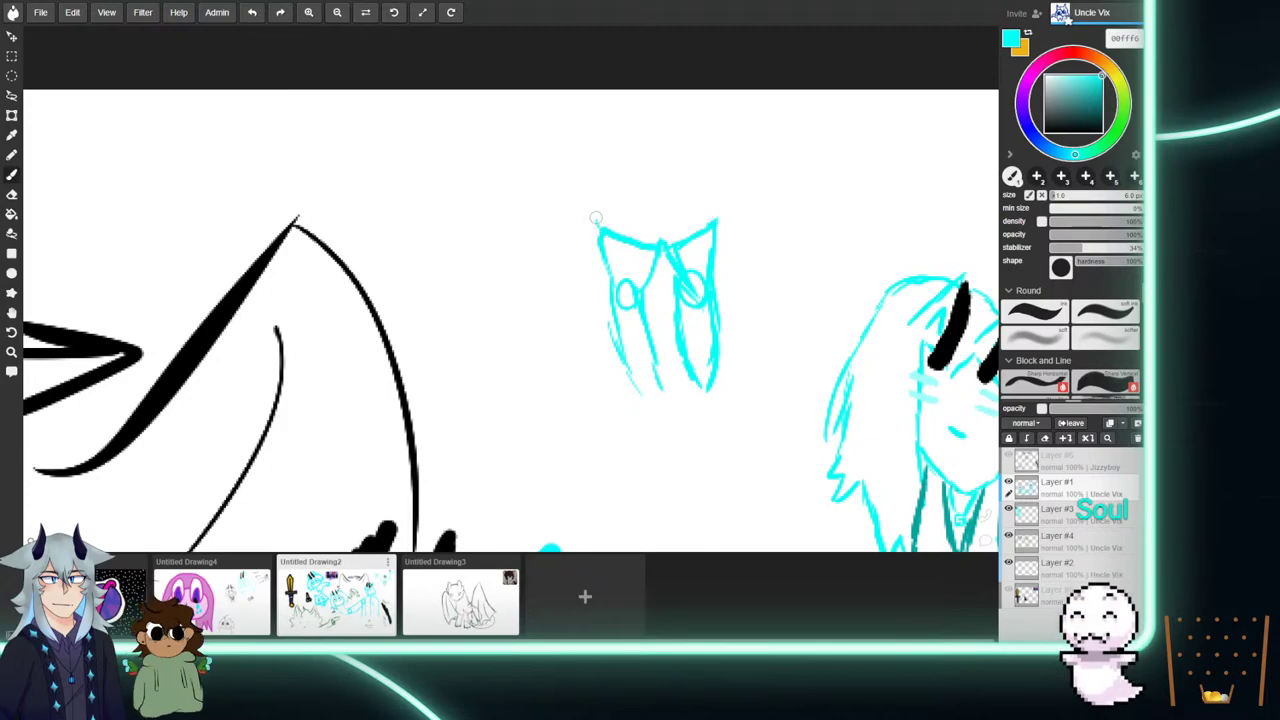
Redraw two peaked shapes above the hem lines and clear the knees and lower legs beneath them.
{"action": "mouse_move", "coordinate": [596, 216]}
{"action": "left_mouse_down"}
{"action": "mouse_move", "coordinate": [637, 158]}
{"action": "mouse_move", "coordinate": [663, 196]}
{"action": "mouse_move", "coordinate": [692, 151]}
{"action": "mouse_move", "coordinate": [714, 150]}
{"action": "mouse_move", "coordinate": [700, 151]}
{"action": "mouse_move", "coordinate": [719, 205]}
{"action": "left_mouse_up"}
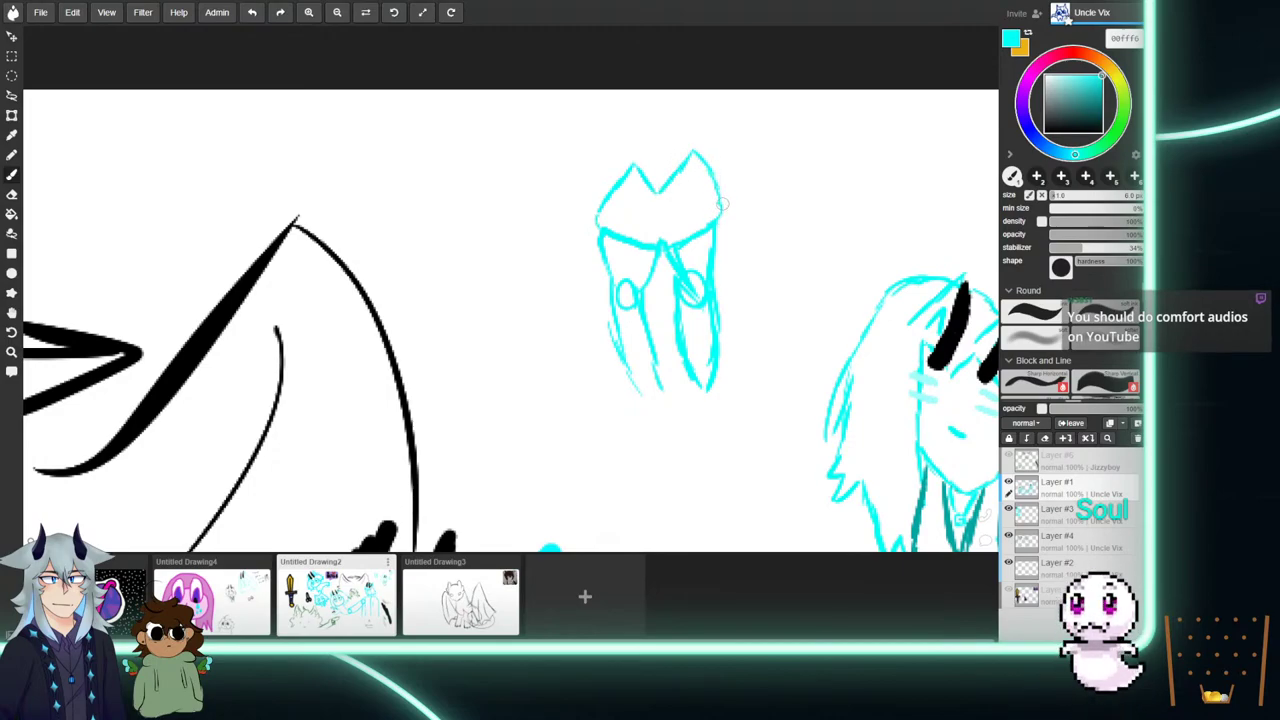
{"action": "mouse_move", "coordinate": [714, 200]}
{"action": "left_mouse_down"}
{"action": "mouse_move", "coordinate": [684, 156]}
{"action": "mouse_move", "coordinate": [731, 189]}
{"action": "mouse_move", "coordinate": [706, 151]}
{"action": "left_mouse_up"}
{"action": "mouse_move", "coordinate": [675, 240]}
{"action": "left_mouse_down"}
{"action": "mouse_move", "coordinate": [658, 201]}
{"action": "mouse_move", "coordinate": [660, 232]}
{"action": "left_mouse_up"}
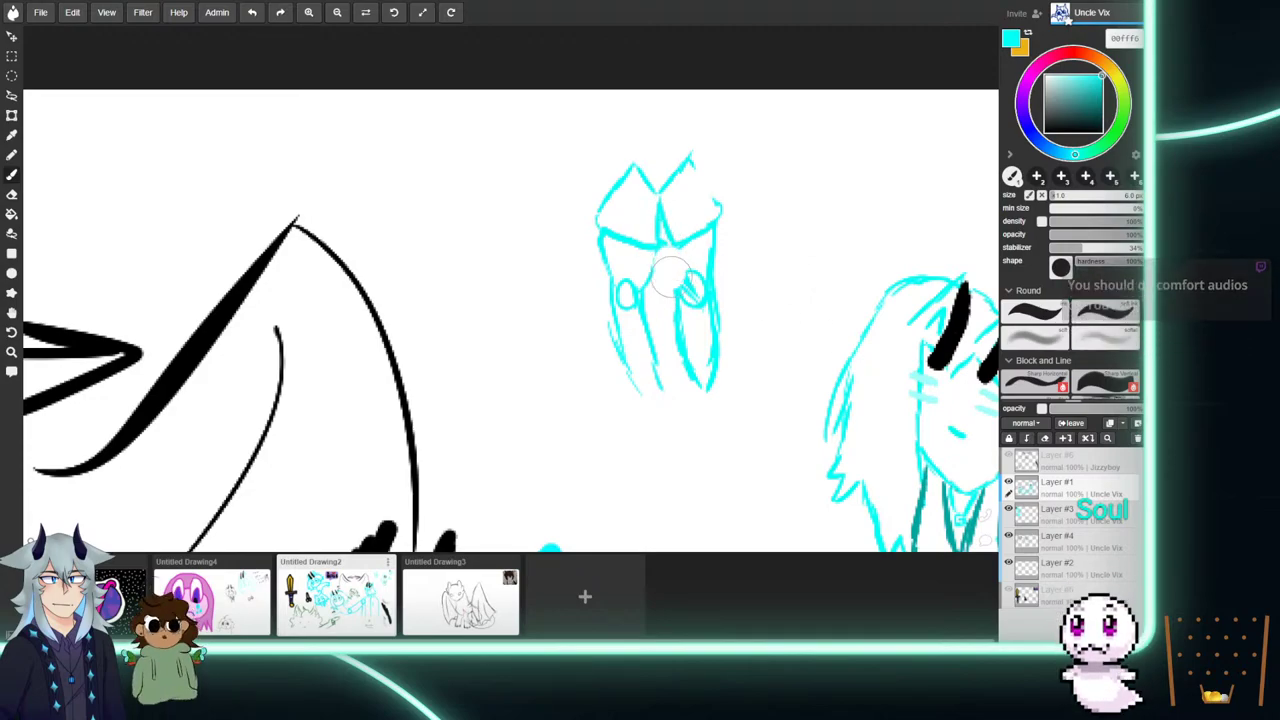
{"action": "mouse_move", "coordinate": [640, 280]}
{"action": "left_mouse_down"}
{"action": "mouse_move", "coordinate": [655, 360]}
{"action": "mouse_move", "coordinate": [734, 238]}
{"action": "mouse_move", "coordinate": [677, 257]}
{"action": "mouse_move", "coordinate": [720, 349]}
{"action": "mouse_move", "coordinate": [691, 351]}
{"action": "mouse_move", "coordinate": [655, 382]}
{"action": "left_mouse_up"}
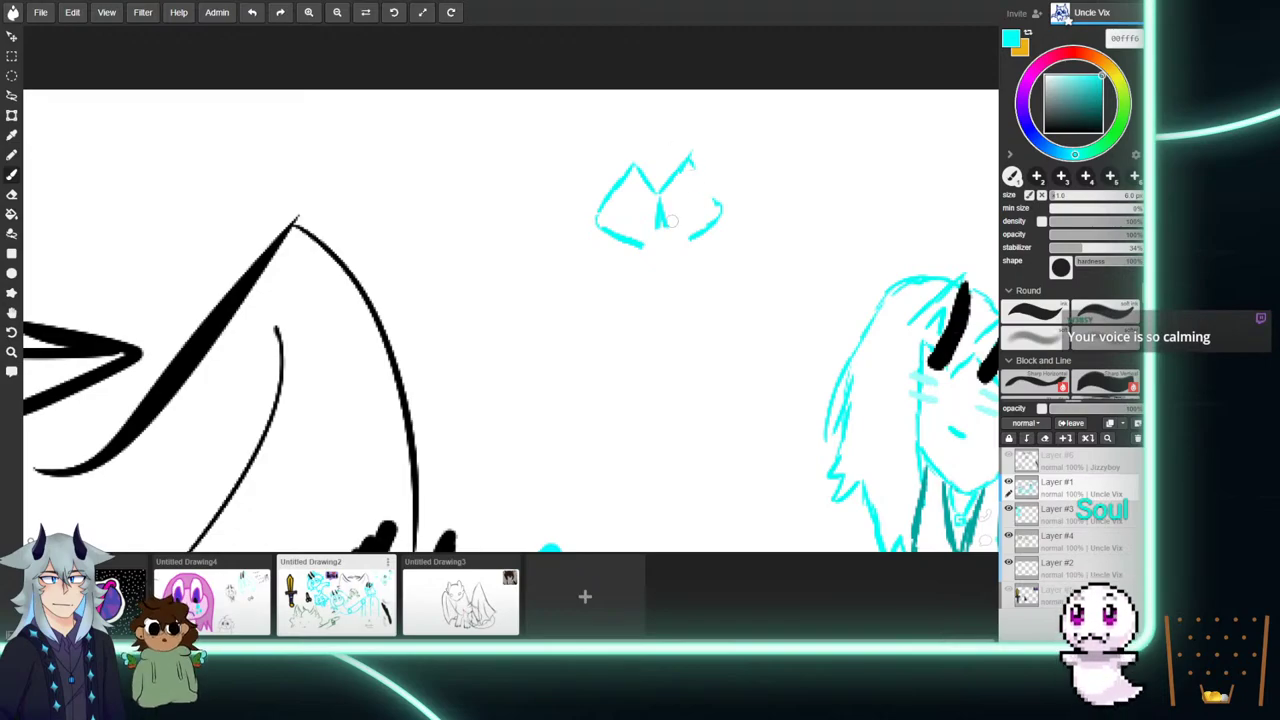
Close the two peaked shapes into diamonds and add short cyan leg lines spreading outward from their hems.
{"action": "mouse_move", "coordinate": [660, 197]}
{"action": "left_mouse_down"}
{"action": "mouse_move", "coordinate": [685, 236]}
{"action": "mouse_move", "coordinate": [657, 206]}
{"action": "mouse_move", "coordinate": [653, 248]}
{"action": "left_mouse_up"}
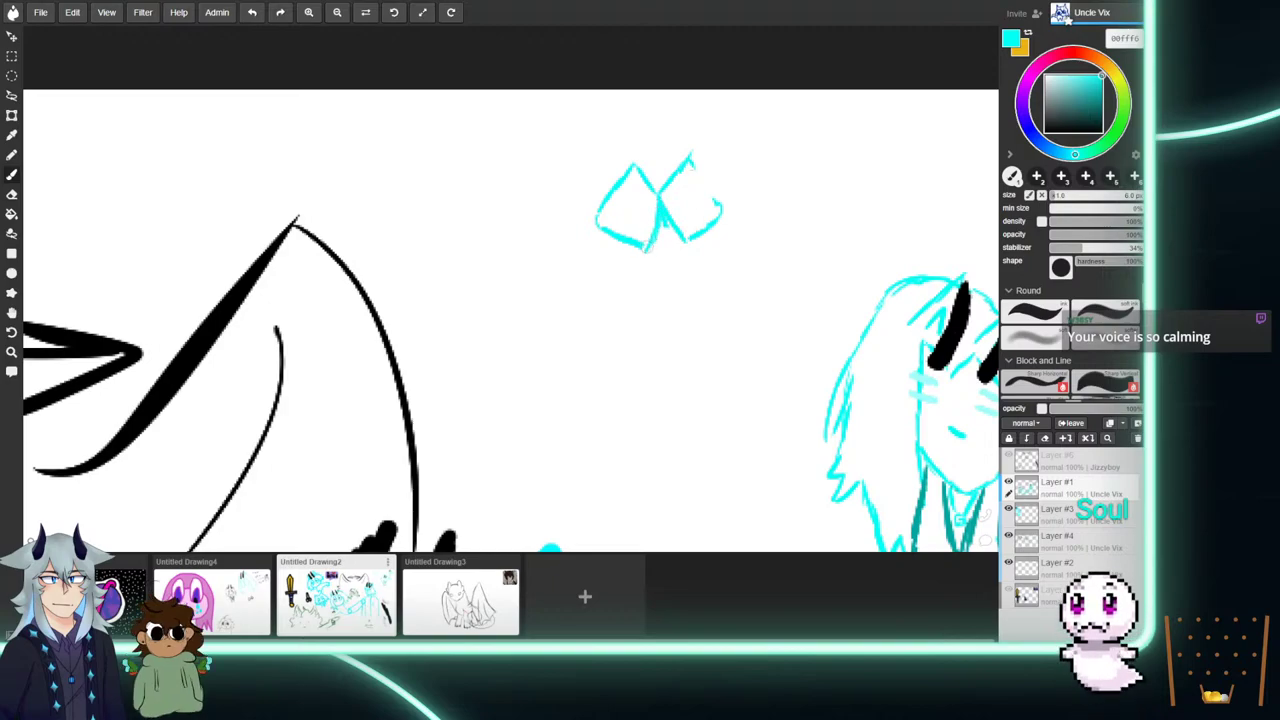
{"action": "mouse_move", "coordinate": [600, 230]}
{"action": "left_mouse_down"}
{"action": "mouse_move", "coordinate": [590, 260]}
{"action": "mouse_move", "coordinate": [643, 269]}
{"action": "mouse_move", "coordinate": [636, 283]}
{"action": "left_mouse_up"}
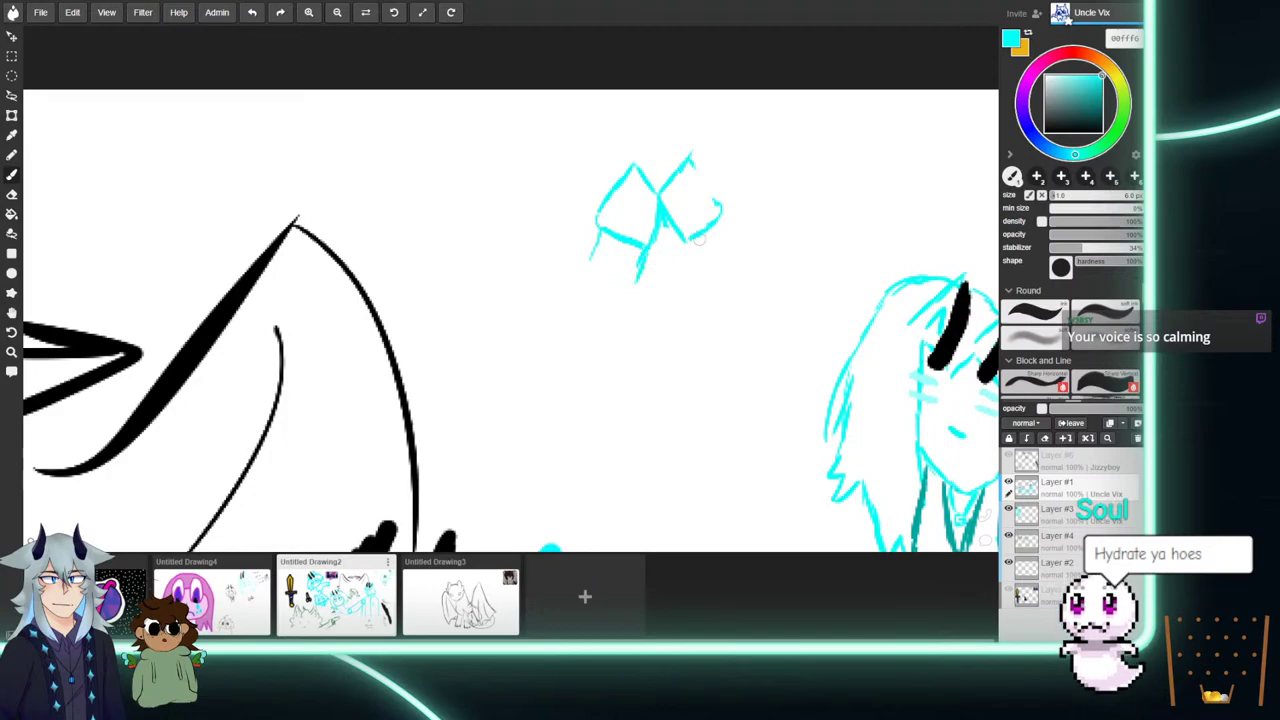
{"action": "left_click_drag", "start_coordinate": [686, 241], "coordinate": [699, 261]}
{"action": "left_click_drag", "start_coordinate": [720, 208], "coordinate": [742, 240]}
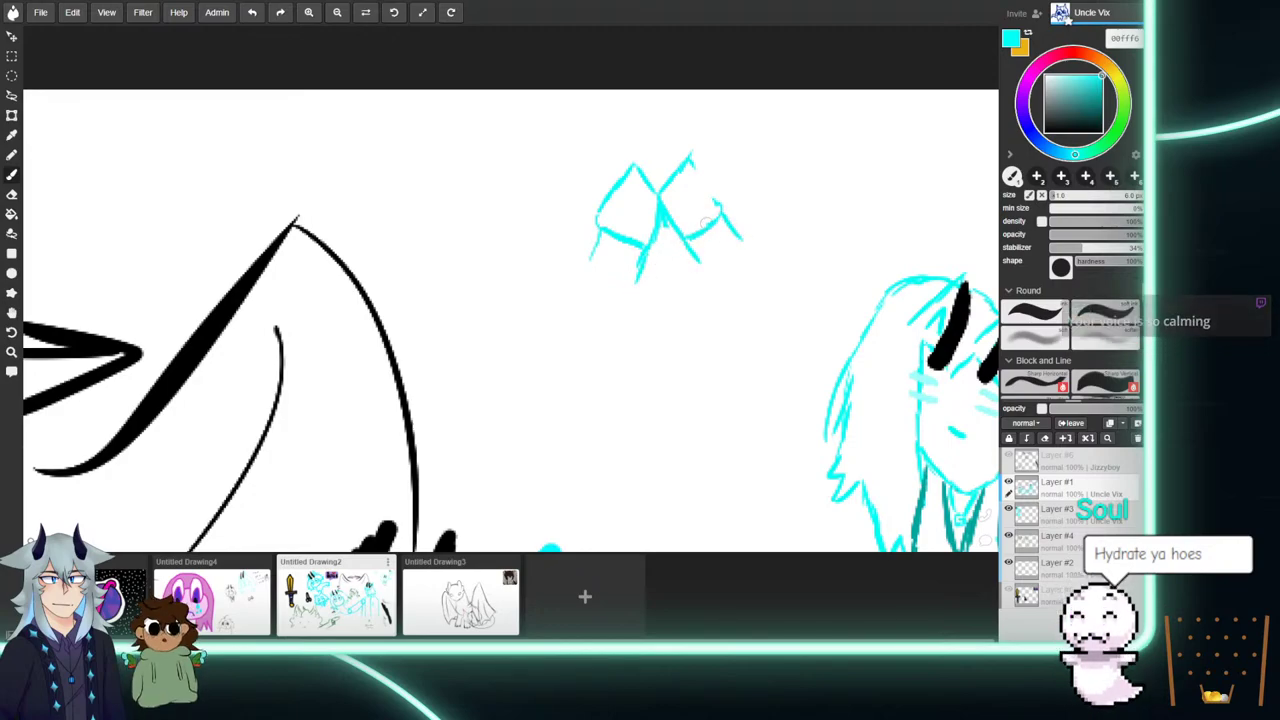
{"action": "left_click_drag", "start_coordinate": [714, 203], "coordinate": [692, 162]}
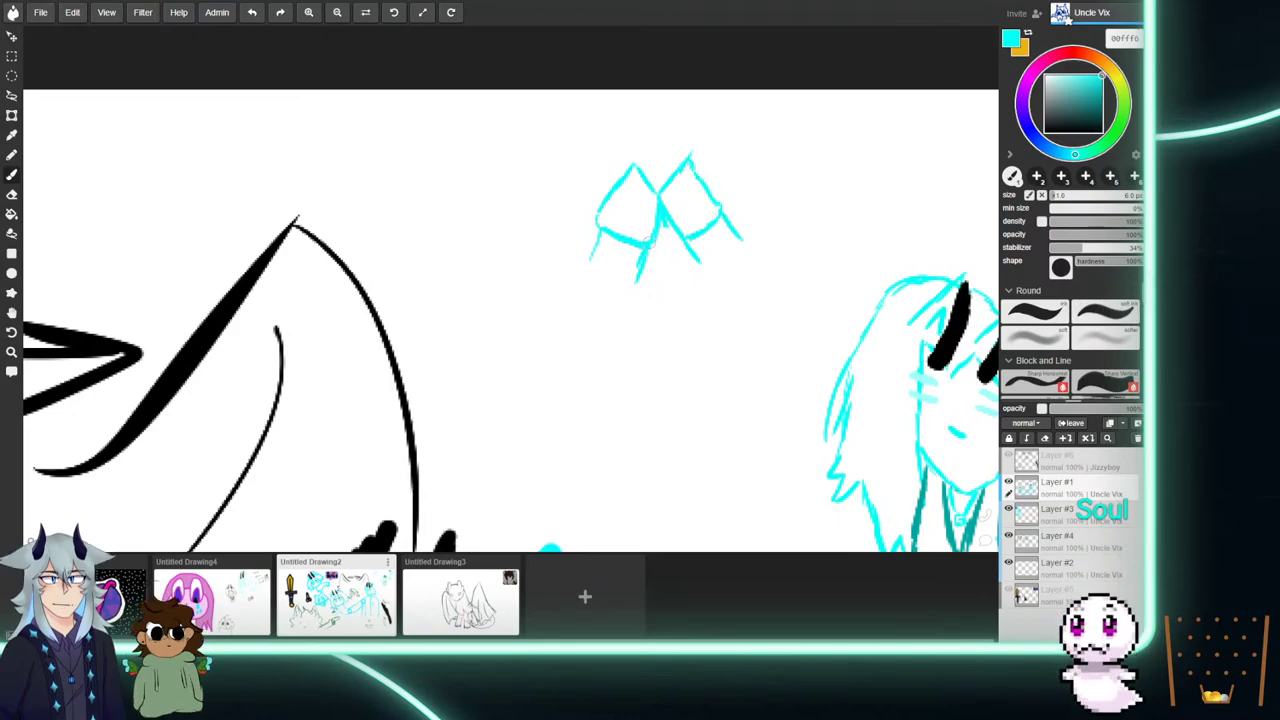
Lengthen both pairs of spreading leg lines and finish one leg with a round knee circle.
{"action": "left_click_drag", "start_coordinate": [598, 250], "coordinate": [573, 310]}
{"action": "left_click_drag", "start_coordinate": [640, 278], "coordinate": [628, 302]}
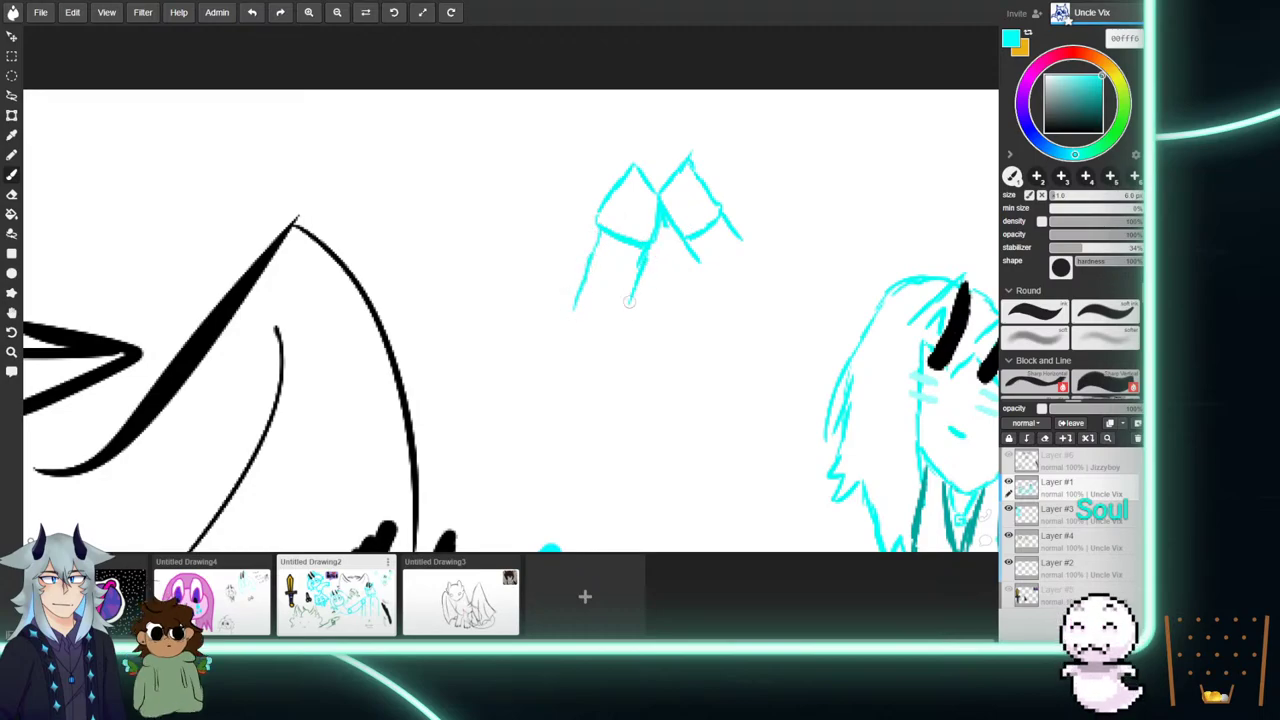
{"action": "left_click_drag", "start_coordinate": [690, 250], "coordinate": [726, 290]}
{"action": "left_click_drag", "start_coordinate": [742, 242], "coordinate": [760, 258]}
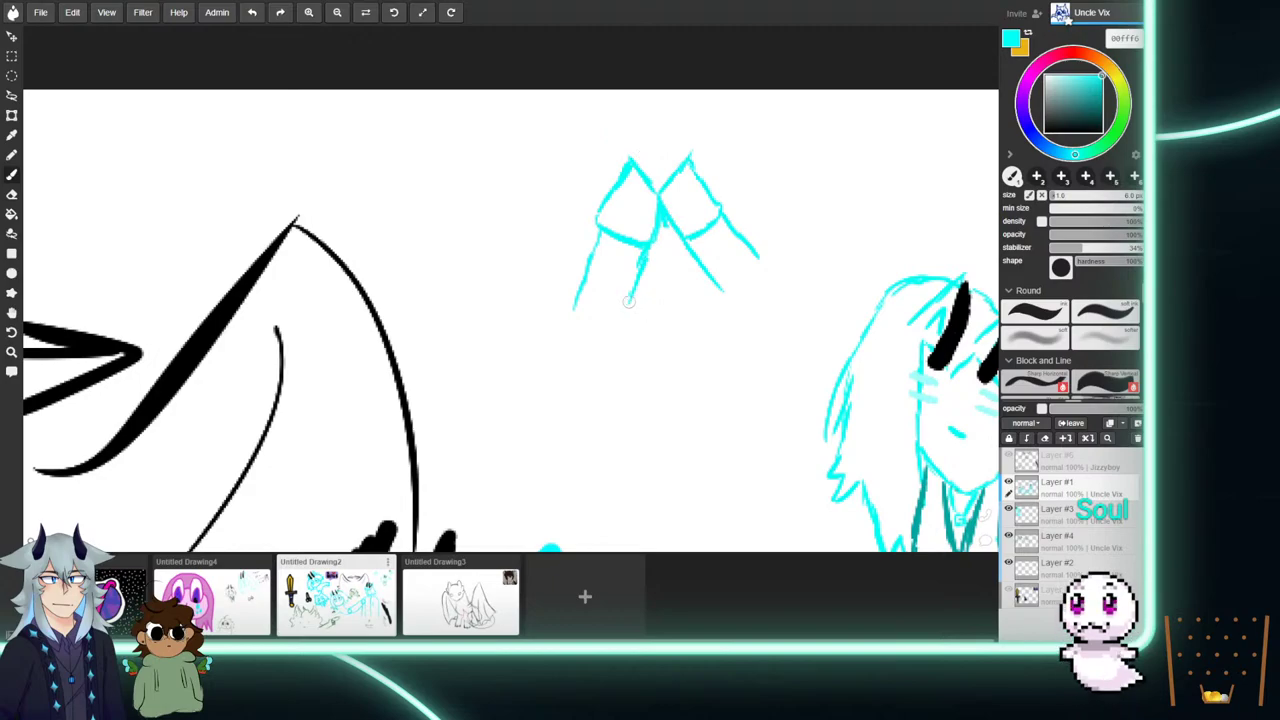
{"action": "mouse_move", "coordinate": [603, 317]}
{"action": "left_mouse_down"}
{"action": "mouse_move", "coordinate": [590, 300]}
{"action": "mouse_move", "coordinate": [608, 323]}
{"action": "left_mouse_up"}
{"action": "left_click_drag", "start_coordinate": [595, 260], "coordinate": [582, 296]}
{"action": "left_click_drag", "start_coordinate": [598, 232], "coordinate": [586, 290]}
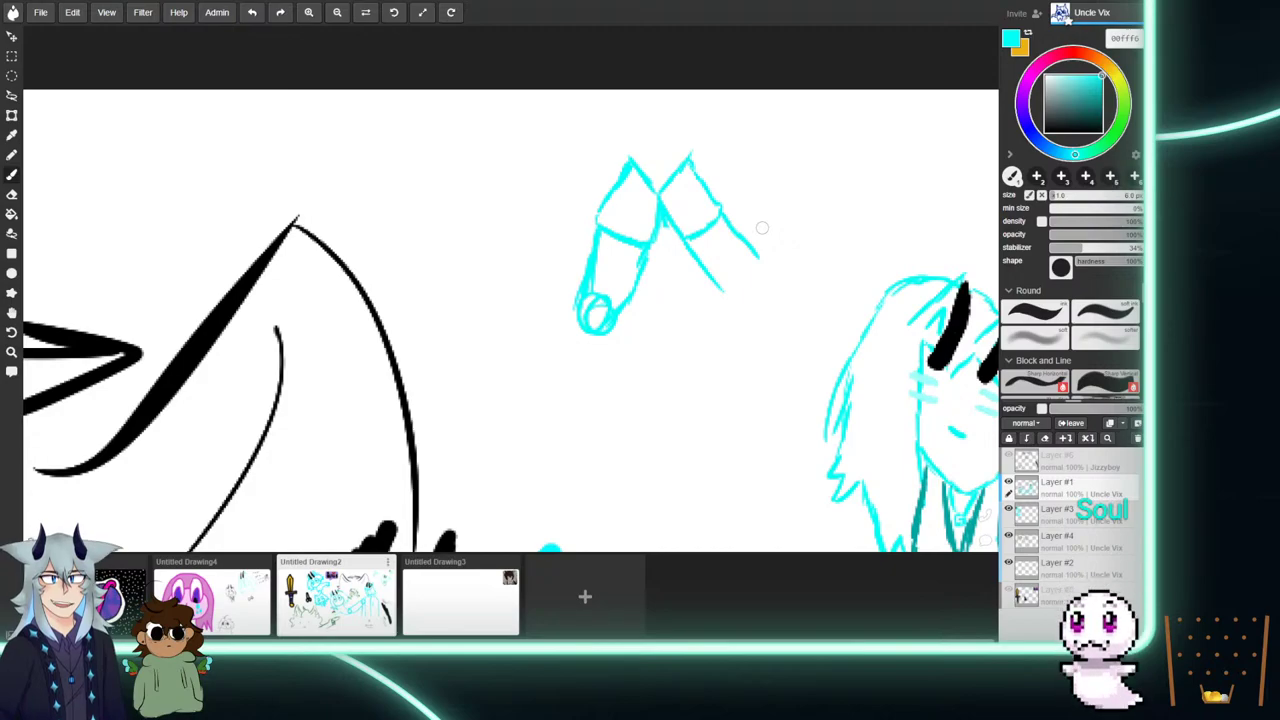
Replace the leg sketch with a new cyan pointed thigh shape that has a slanted hem and two diagonal leg lines.
{"action": "mouse_move", "coordinate": [762, 228]}
{"action": "left_mouse_down"}
{"action": "mouse_move", "coordinate": [673, 153]}
{"action": "mouse_move", "coordinate": [658, 152]}
{"action": "mouse_move", "coordinate": [650, 201]}
{"action": "mouse_move", "coordinate": [631, 204]}
{"action": "mouse_move", "coordinate": [624, 161]}
{"action": "mouse_move", "coordinate": [686, 218]}
{"action": "mouse_move", "coordinate": [706, 139]}
{"action": "mouse_move", "coordinate": [782, 253]}
{"action": "left_mouse_up"}
{"action": "key", "text": "b"}
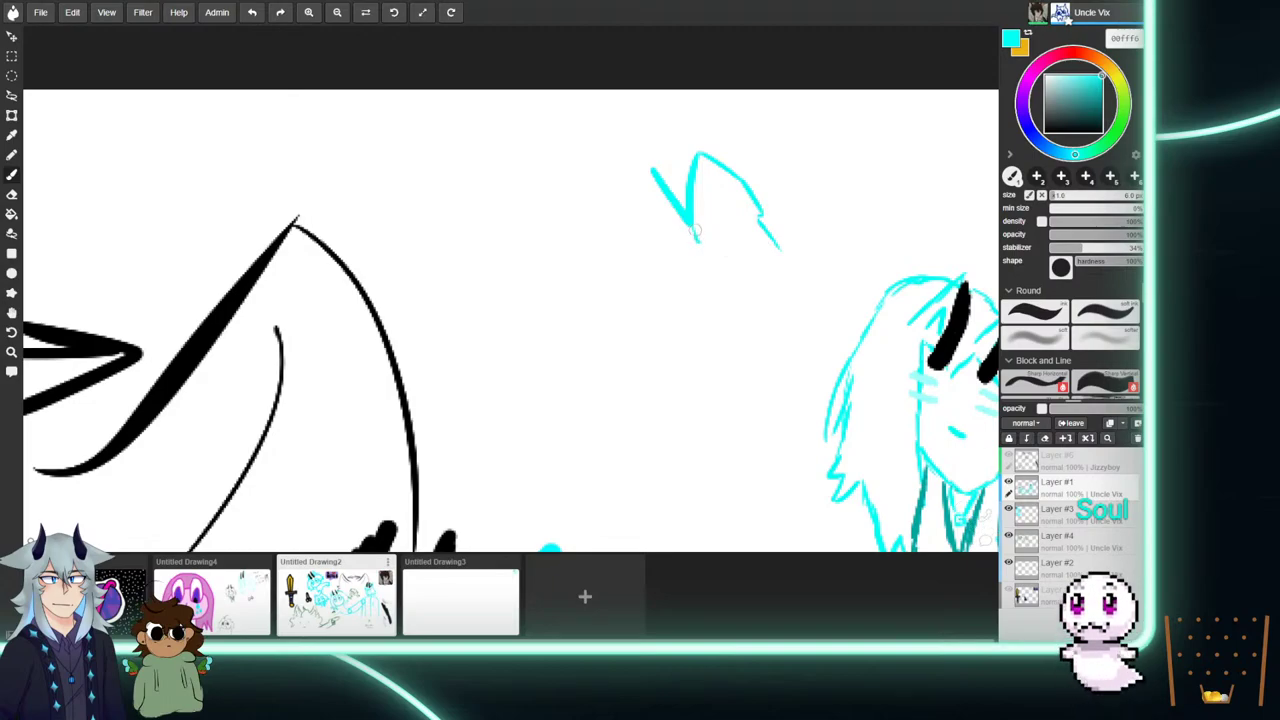
{"action": "mouse_move", "coordinate": [703, 239]}
{"action": "left_mouse_down"}
{"action": "mouse_move", "coordinate": [714, 252]}
{"action": "mouse_move", "coordinate": [762, 208]}
{"action": "left_mouse_up"}
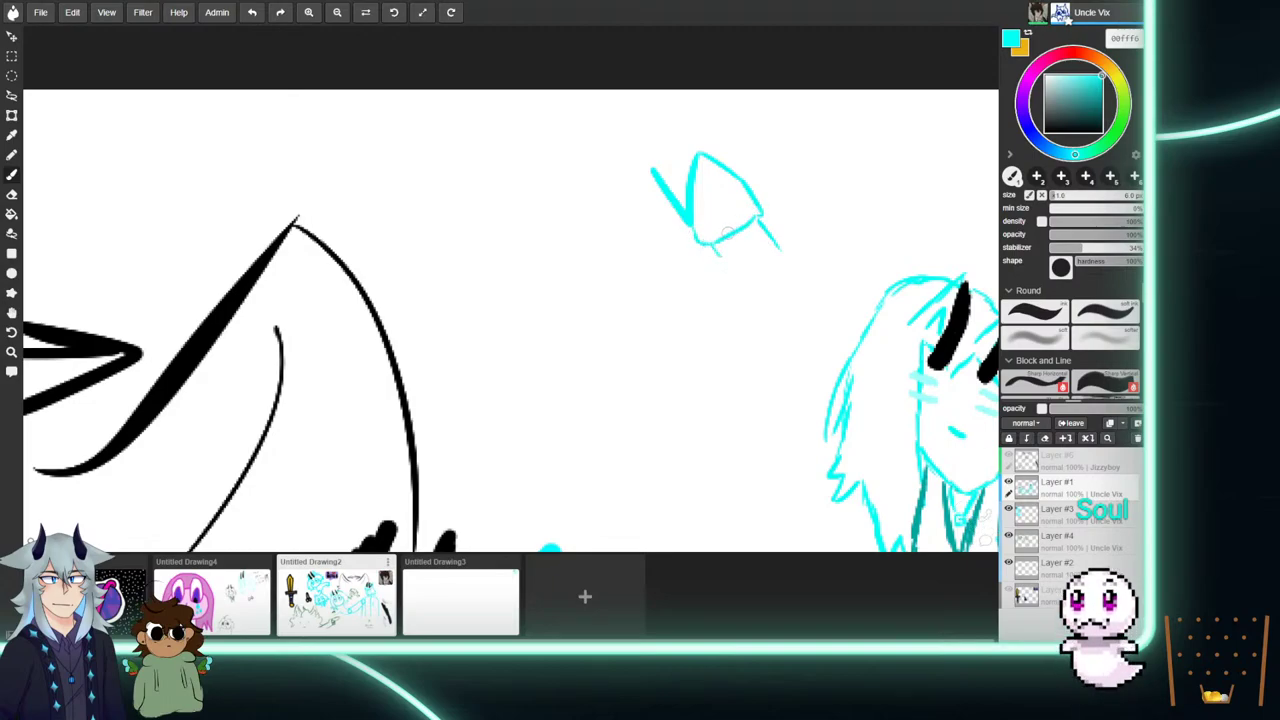
{"action": "left_click_drag", "start_coordinate": [716, 244], "coordinate": [758, 298]}
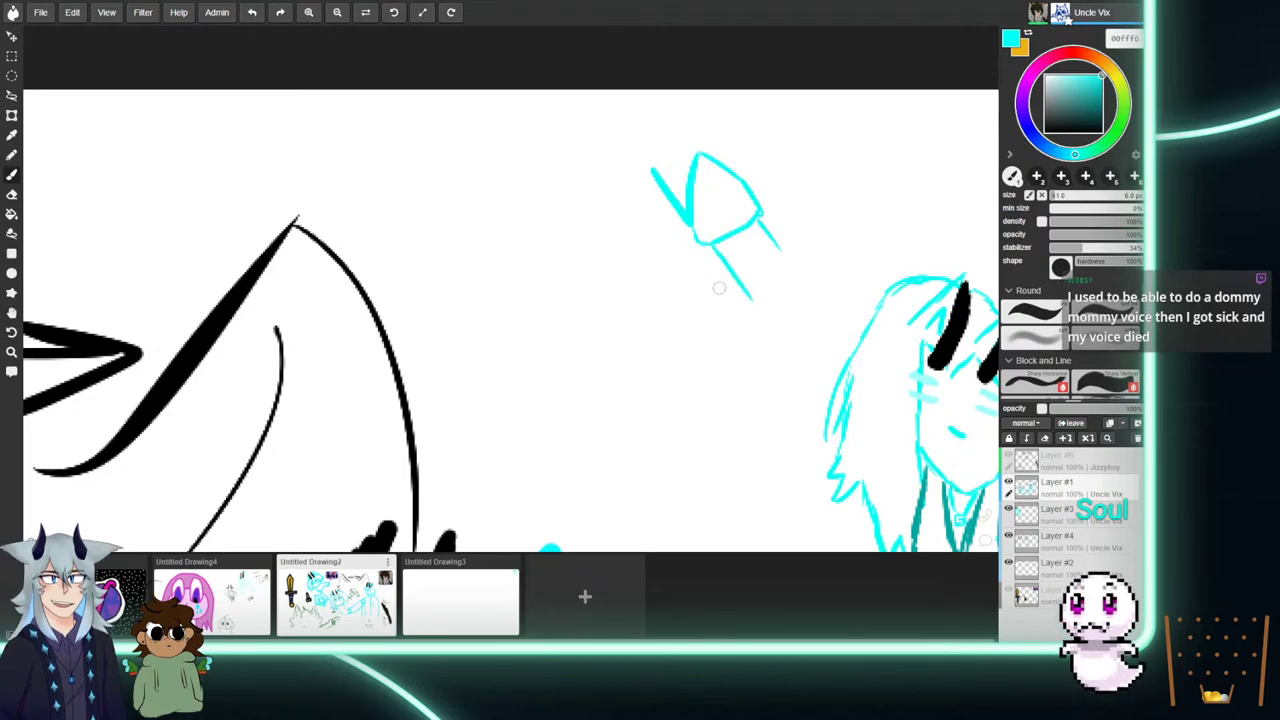
{"action": "left_click_drag", "start_coordinate": [761, 222], "coordinate": [792, 268]}
{"action": "left_click_drag", "start_coordinate": [787, 254], "coordinate": [800, 278]}
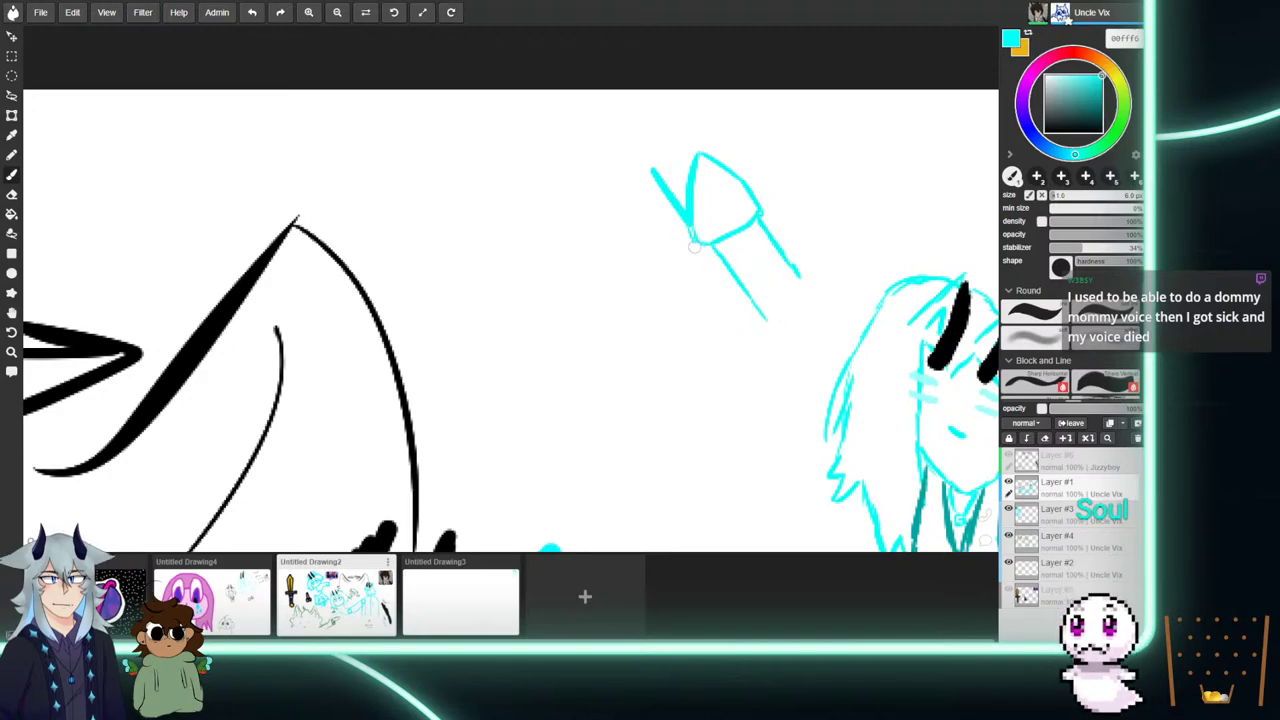
Complete the second pointed thigh shape with a curved hem and draw its two long, near-vertical leg outlines.
{"action": "left_click_drag", "start_coordinate": [655, 251], "coordinate": [628, 242]}
{"action": "left_click_drag", "start_coordinate": [652, 171], "coordinate": [625, 222]}
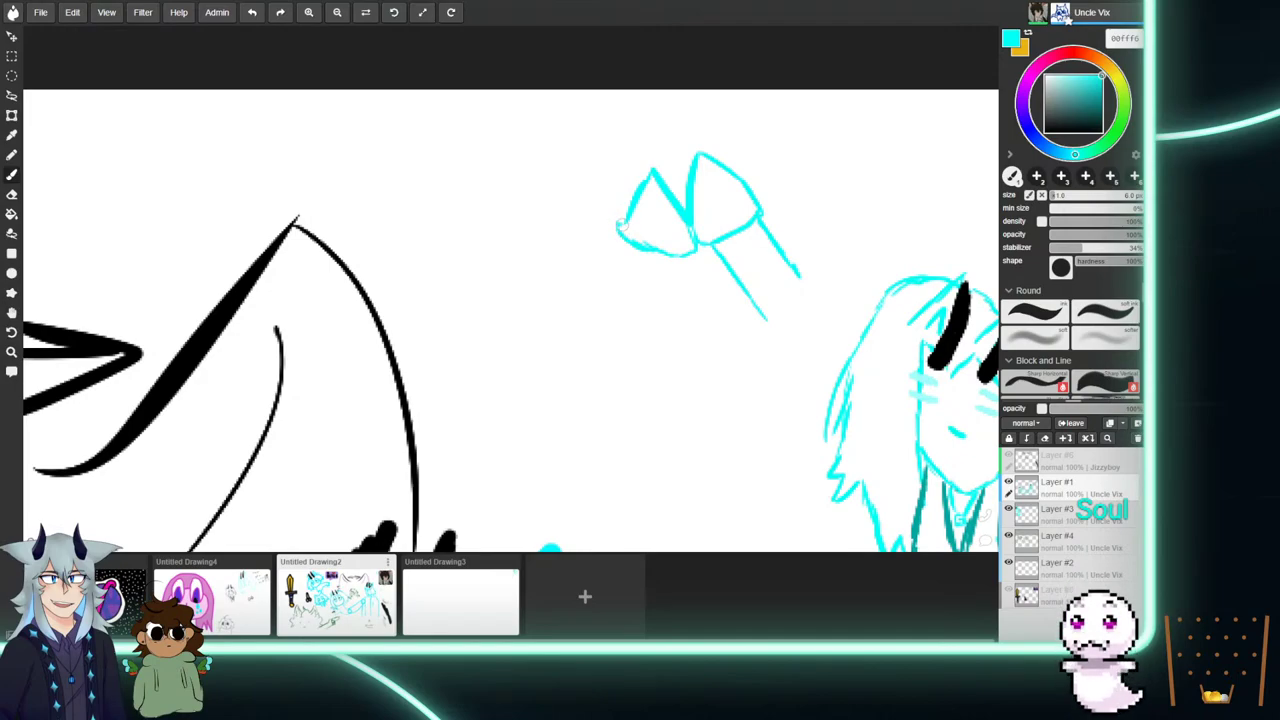
{"action": "left_click_drag", "start_coordinate": [618, 254], "coordinate": [621, 284]}
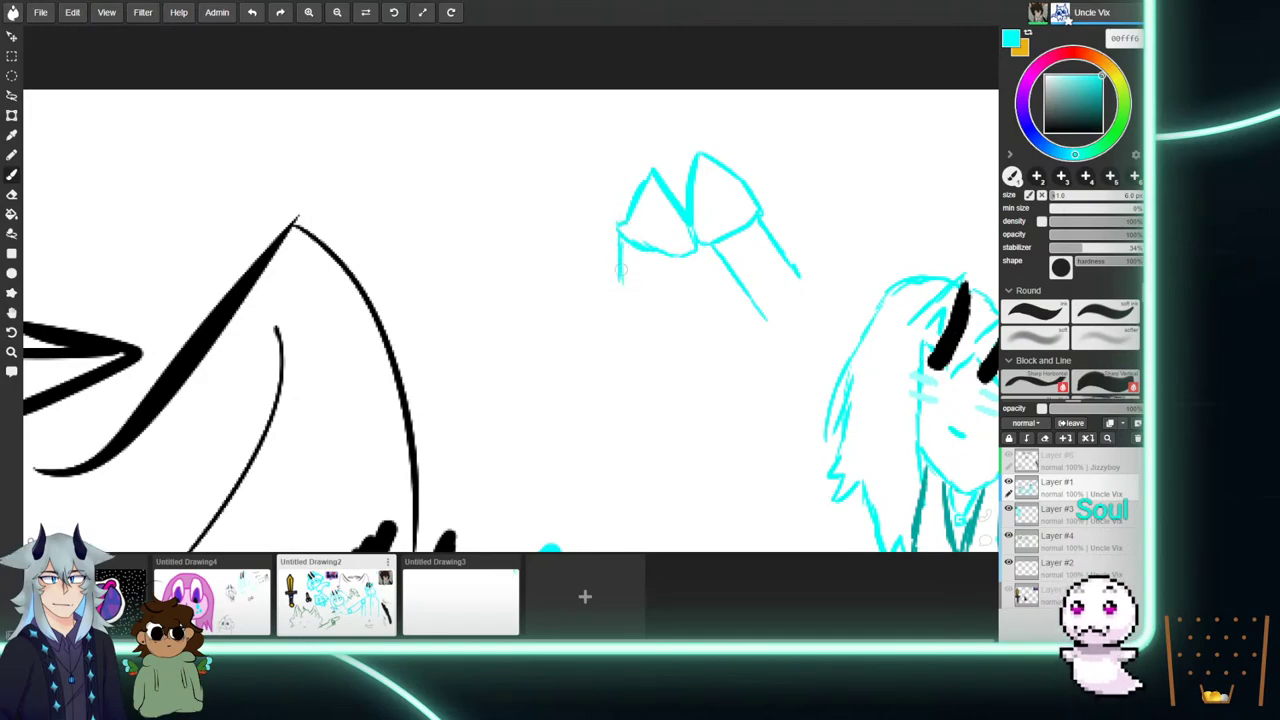
{"action": "left_click_drag", "start_coordinate": [690, 252], "coordinate": [696, 325]}
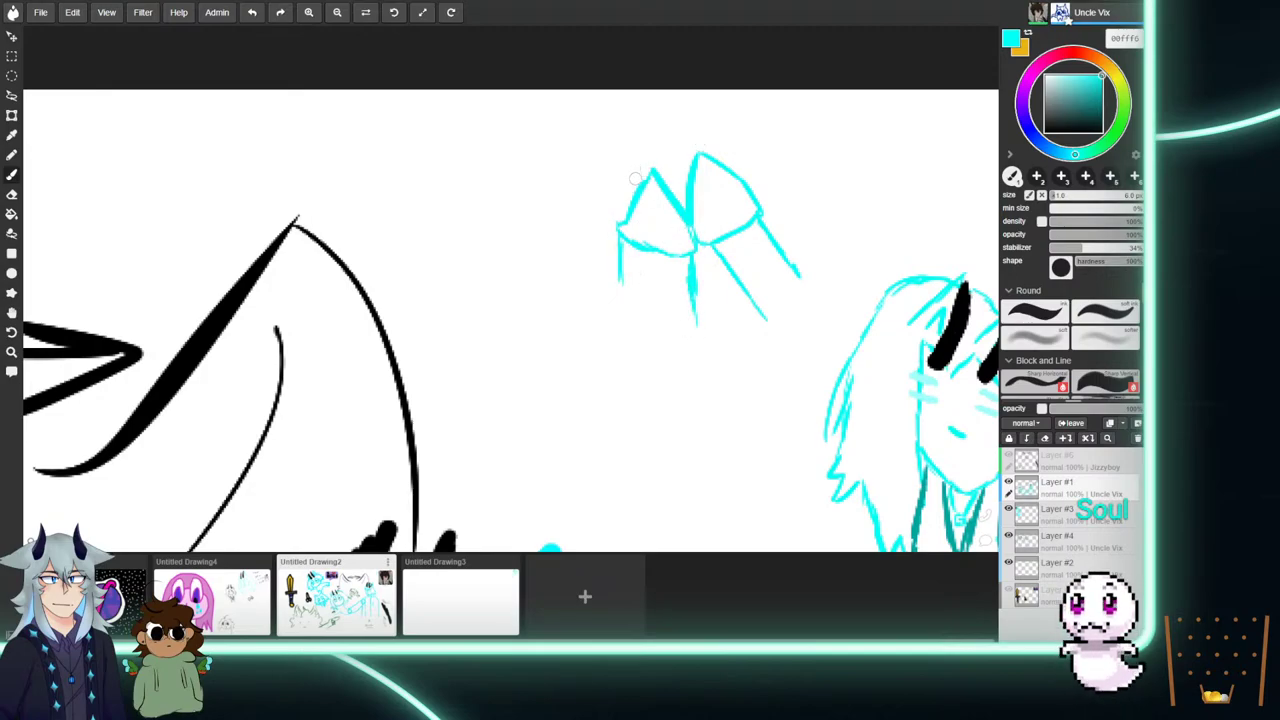
{"action": "mouse_move", "coordinate": [623, 240]}
{"action": "left_mouse_down"}
{"action": "mouse_move", "coordinate": [625, 326]}
{"action": "mouse_move", "coordinate": [698, 370]}
{"action": "mouse_move", "coordinate": [699, 386]}
{"action": "left_mouse_up"}
{"action": "mouse_move", "coordinate": [622, 290]}
{"action": "left_mouse_down"}
{"action": "mouse_move", "coordinate": [643, 382]}
{"action": "mouse_move", "coordinate": [693, 393]}
{"action": "left_mouse_up"}
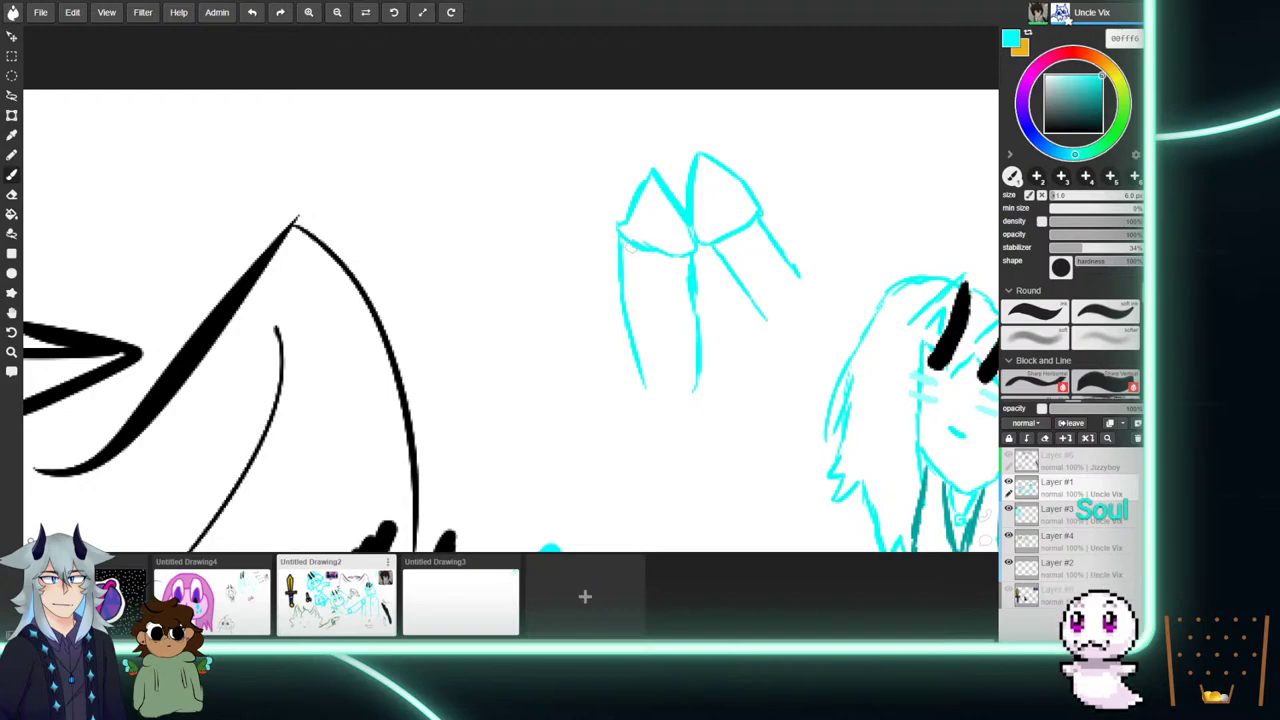
Fill the near-vertical leg with a cyan fishnet grid of lengthwise and crosswise strokes.
{"action": "left_click_drag", "start_coordinate": [635, 265], "coordinate": [641, 340]}
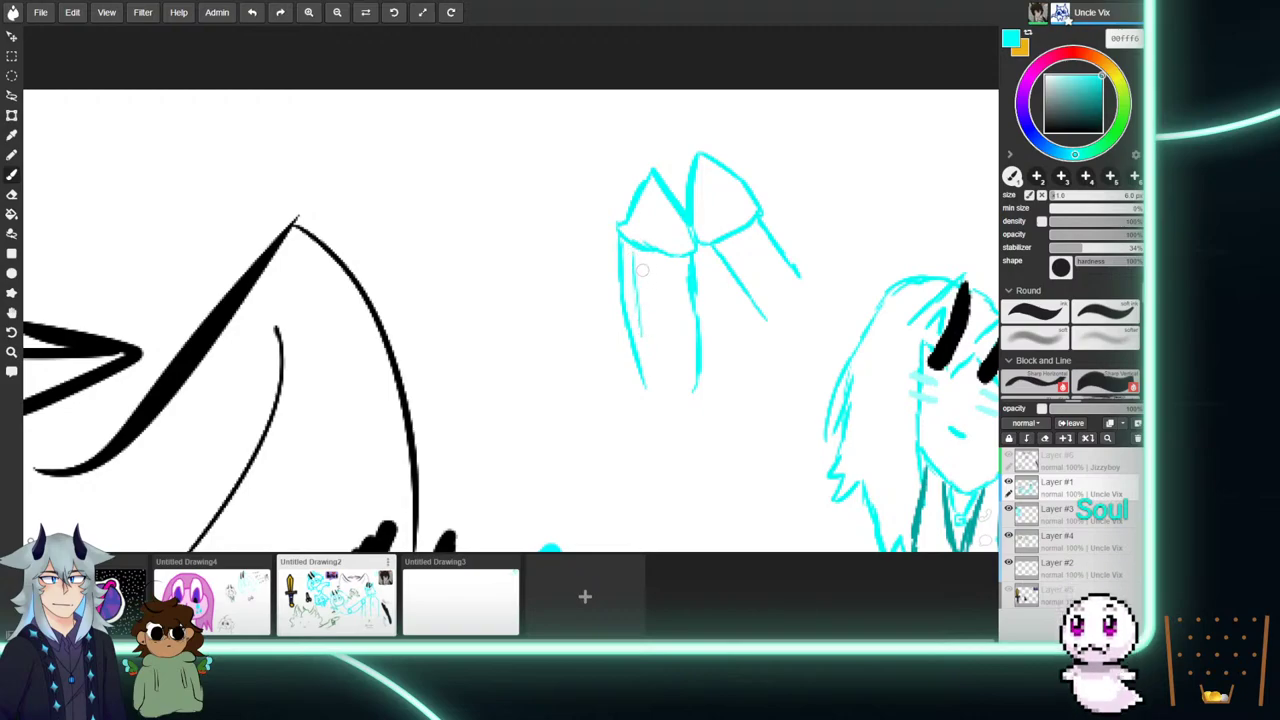
{"action": "left_click_drag", "start_coordinate": [646, 263], "coordinate": [652, 376]}
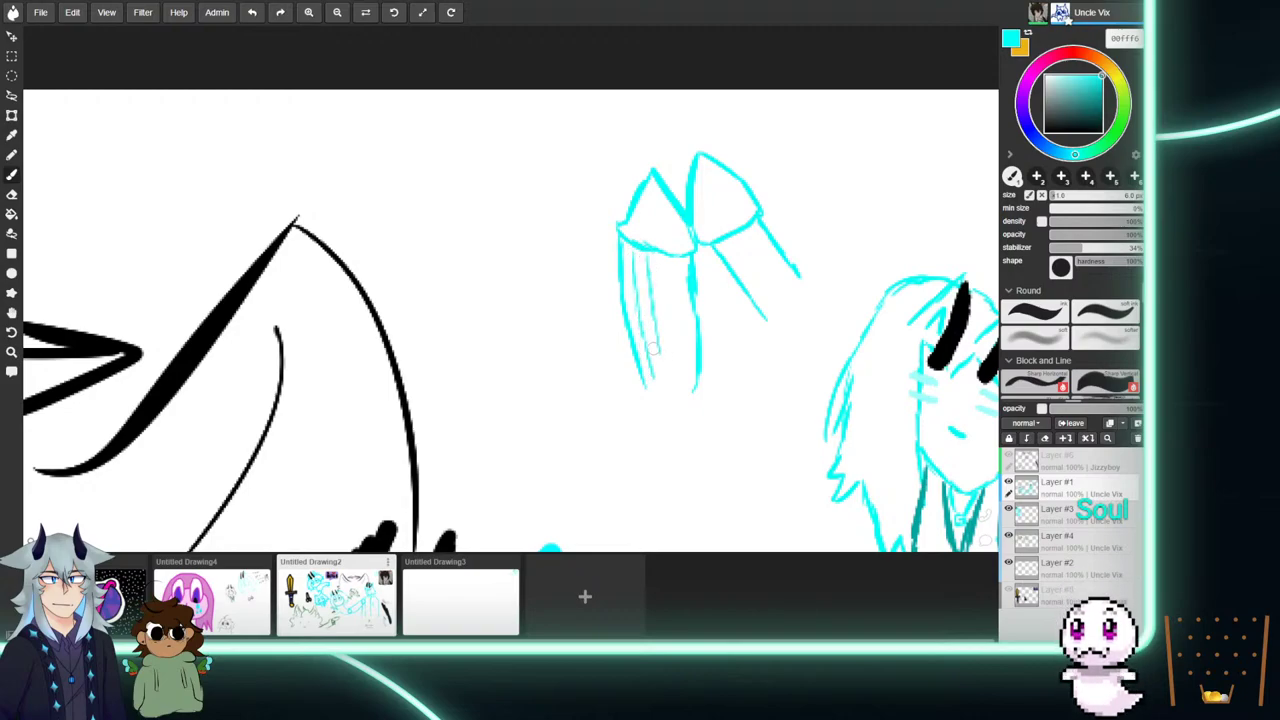
{"action": "left_click_drag", "start_coordinate": [660, 255], "coordinate": [672, 362]}
{"action": "left_click_drag", "start_coordinate": [676, 262], "coordinate": [686, 345]}
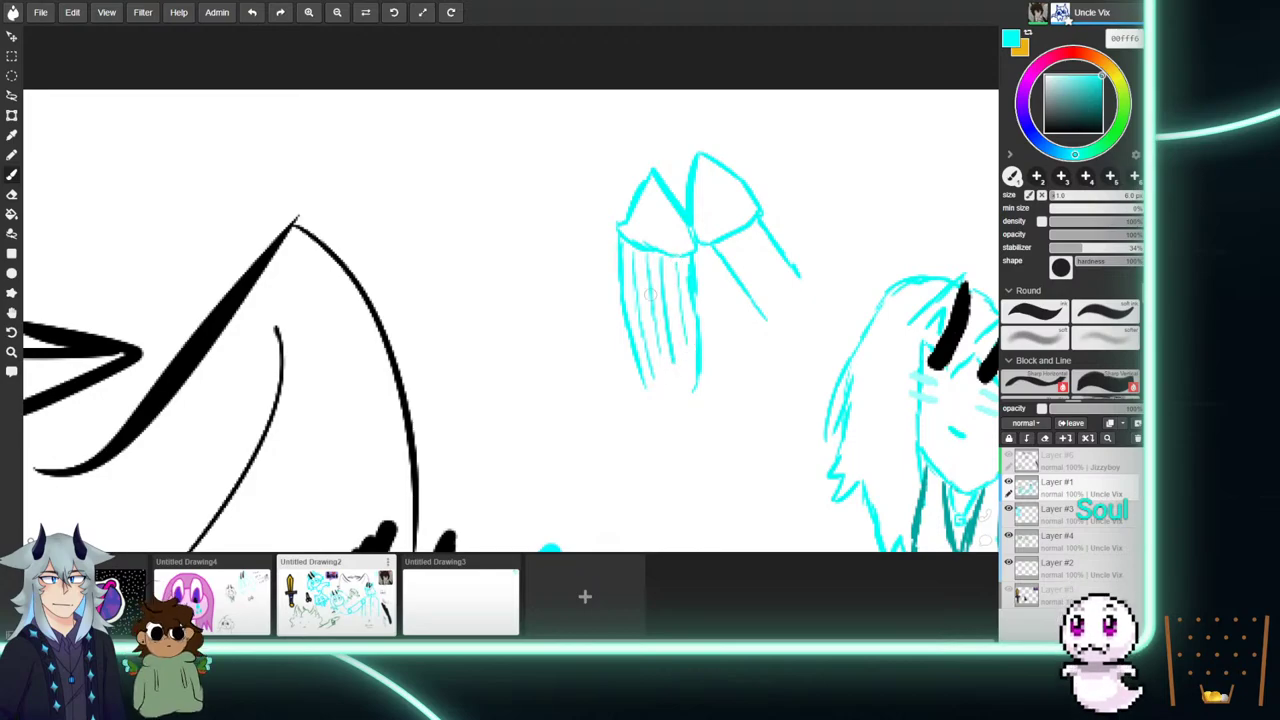
{"action": "mouse_move", "coordinate": [620, 262]}
{"action": "left_mouse_down"}
{"action": "mouse_move", "coordinate": [665, 270]}
{"action": "mouse_move", "coordinate": [630, 292]}
{"action": "mouse_move", "coordinate": [699, 294]}
{"action": "mouse_move", "coordinate": [631, 313]}
{"action": "mouse_move", "coordinate": [706, 318]}
{"action": "left_mouse_up"}
{"action": "mouse_move", "coordinate": [636, 344]}
{"action": "left_mouse_down"}
{"action": "mouse_move", "coordinate": [694, 336]}
{"action": "mouse_move", "coordinate": [672, 370]}
{"action": "left_mouse_up"}
{"action": "mouse_move", "coordinate": [662, 350]}
{"action": "left_mouse_down"}
{"action": "mouse_move", "coordinate": [631, 368]}
{"action": "mouse_move", "coordinate": [694, 368]}
{"action": "left_mouse_up"}
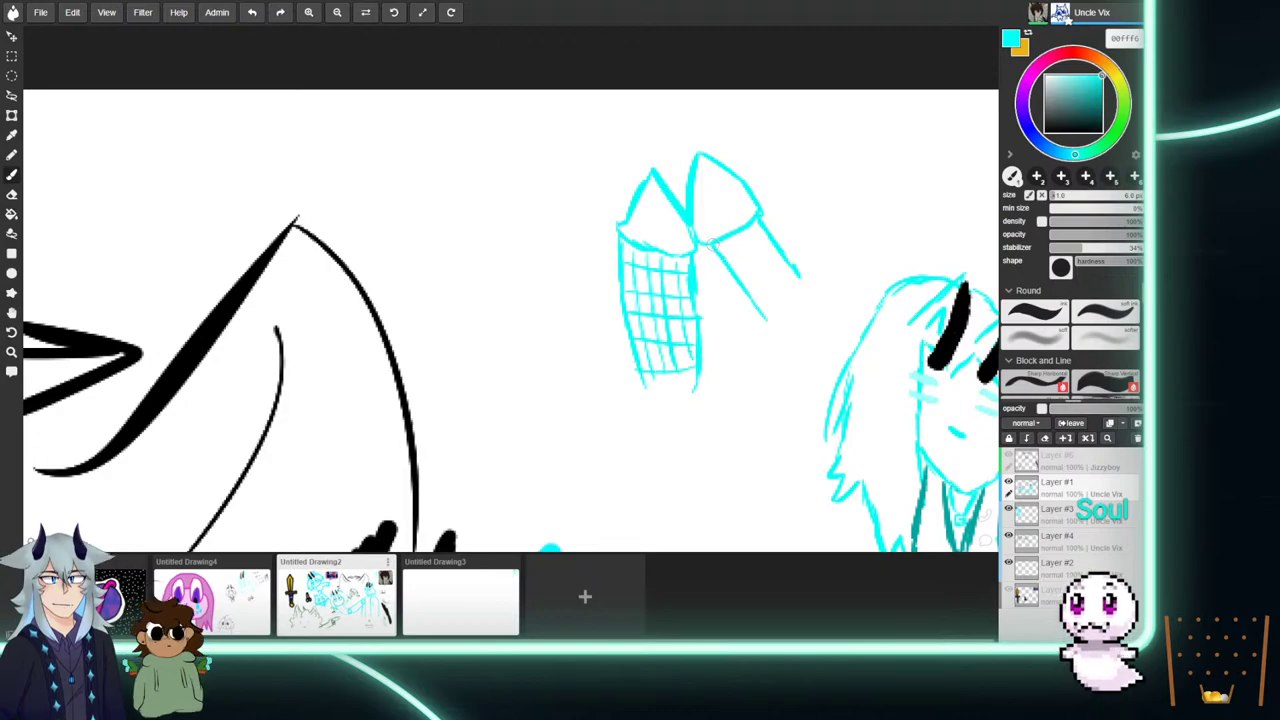
Fill the diagonal leg with a matching cyan fishnet grid and extend its outer outline.
{"action": "left_click_drag", "start_coordinate": [746, 292], "coordinate": [765, 328]}
{"action": "left_click_drag", "start_coordinate": [720, 245], "coordinate": [762, 326]}
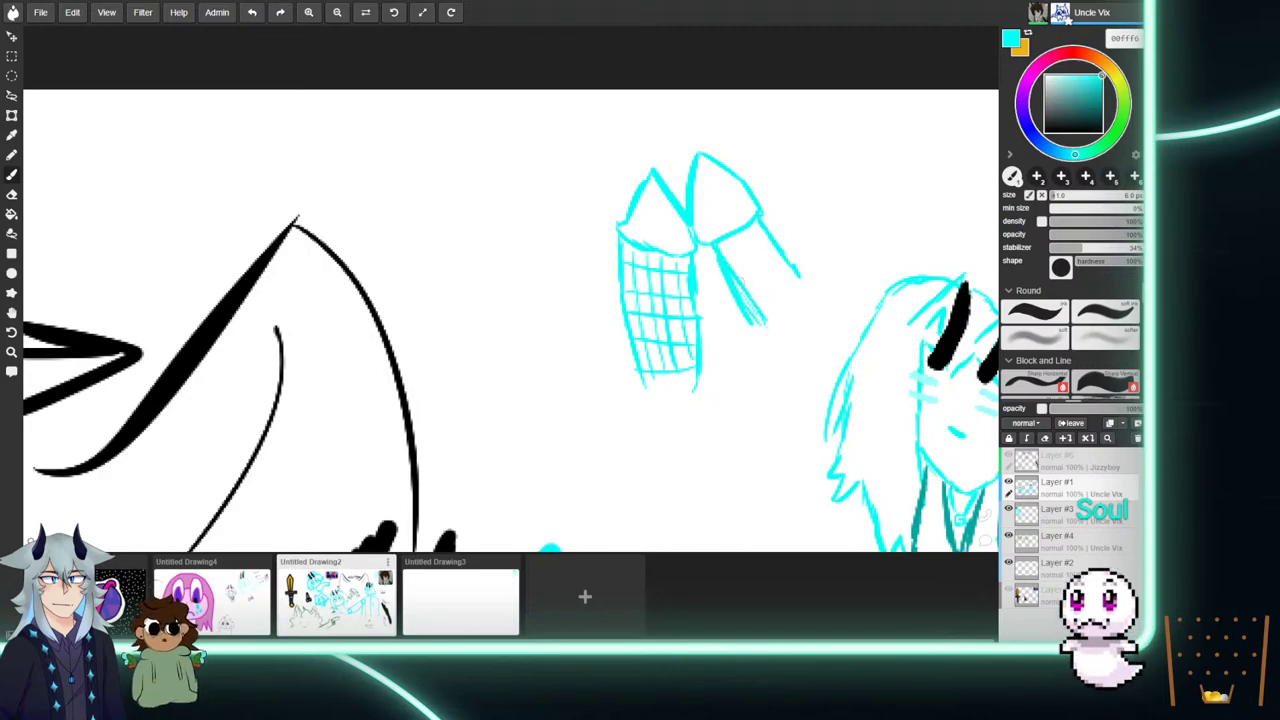
{"action": "mouse_move", "coordinate": [734, 252]}
{"action": "left_mouse_down"}
{"action": "mouse_move", "coordinate": [764, 306]}
{"action": "mouse_move", "coordinate": [762, 278]}
{"action": "left_mouse_up"}
{"action": "mouse_move", "coordinate": [746, 230]}
{"action": "left_mouse_down"}
{"action": "mouse_move", "coordinate": [768, 298]}
{"action": "mouse_move", "coordinate": [780, 296]}
{"action": "mouse_move", "coordinate": [782, 226]}
{"action": "left_mouse_up"}
{"action": "mouse_move", "coordinate": [728, 262]}
{"action": "left_mouse_down"}
{"action": "mouse_move", "coordinate": [758, 236]}
{"action": "mouse_move", "coordinate": [784, 236]}
{"action": "left_mouse_up"}
{"action": "left_click_drag", "start_coordinate": [744, 292], "coordinate": [768, 272]}
{"action": "mouse_move", "coordinate": [762, 216]}
{"action": "left_mouse_down"}
{"action": "mouse_move", "coordinate": [812, 309]}
{"action": "mouse_move", "coordinate": [811, 291]}
{"action": "mouse_move", "coordinate": [812, 328]}
{"action": "mouse_move", "coordinate": [757, 325]}
{"action": "mouse_move", "coordinate": [803, 346]}
{"action": "mouse_move", "coordinate": [823, 316]}
{"action": "left_mouse_up"}
{"action": "left_click_drag", "start_coordinate": [775, 281], "coordinate": [796, 318]}
{"action": "mouse_move", "coordinate": [785, 274]}
{"action": "left_mouse_down"}
{"action": "mouse_move", "coordinate": [801, 311]}
{"action": "mouse_move", "coordinate": [761, 297]}
{"action": "mouse_move", "coordinate": [757, 328]}
{"action": "mouse_move", "coordinate": [800, 283]}
{"action": "mouse_move", "coordinate": [776, 338]}
{"action": "mouse_move", "coordinate": [800, 306]}
{"action": "mouse_move", "coordinate": [804, 352]}
{"action": "left_mouse_up"}
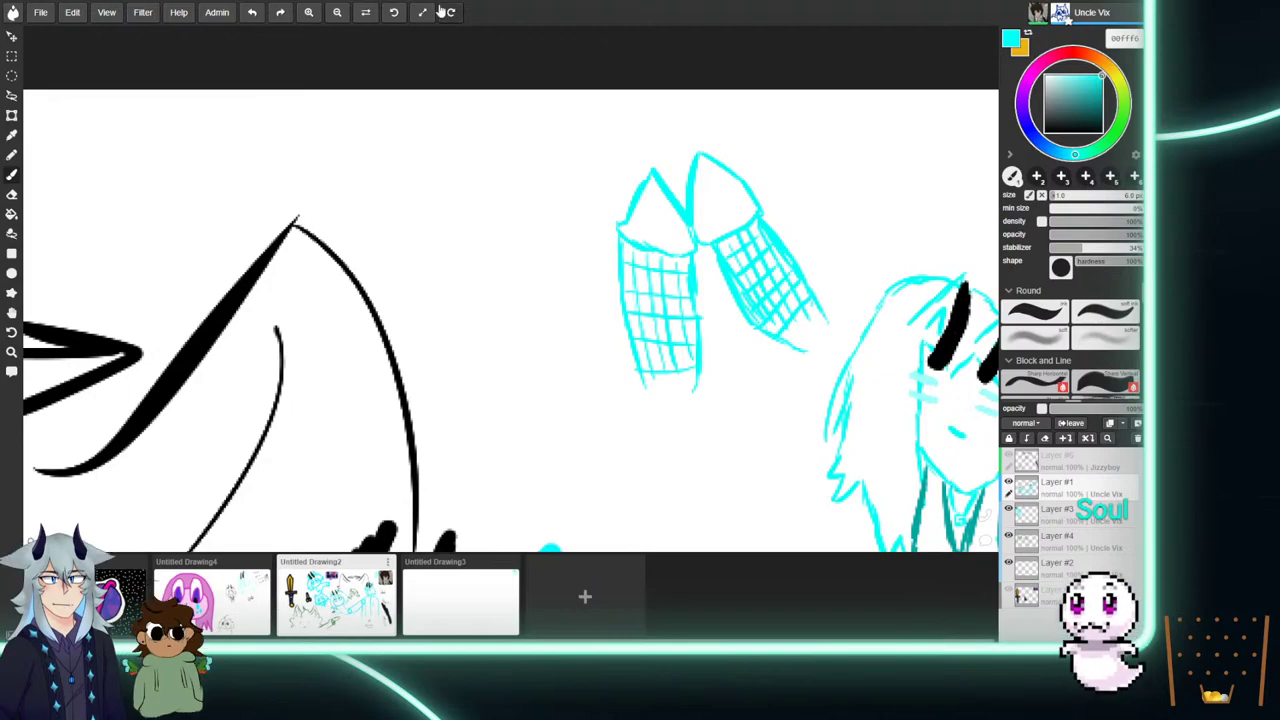
Zoom out to view the whole Untitled Drawing2 canvas.
{"action": "scroll", "coordinate": [511, 290], "scroll_direction": "down", "scroll_amount": 5}
{"action": "scroll", "coordinate": [511, 290], "scroll_direction": "up", "scroll_amount": 2}
{"action": "scroll", "coordinate": [511, 290], "scroll_direction": "down", "scroll_amount": 6}
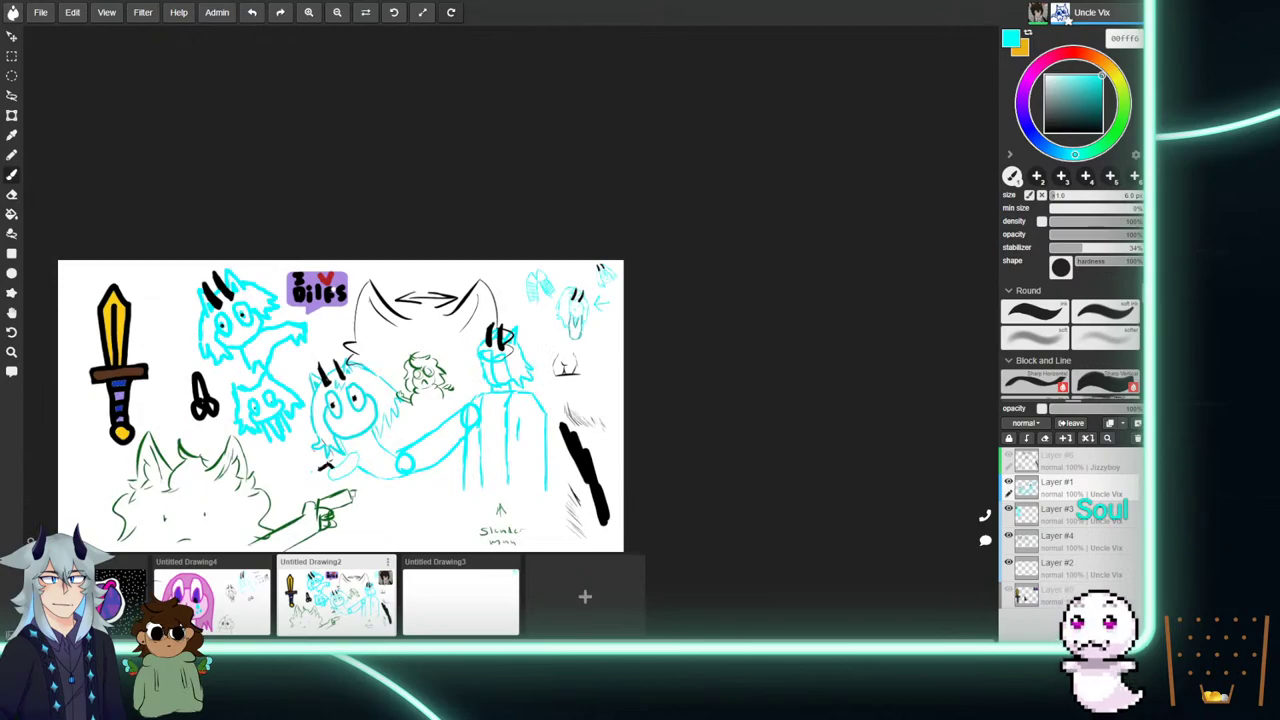
On Untitled Drawing4, erase the red lips and red eye marks from the black-lined horned portrait on Layer #3.
{"action": "left_click", "coordinate": [12, 312]}
{"action": "mouse_move", "coordinate": [90, 310]}
{"action": "left_mouse_down"}
{"action": "mouse_move", "coordinate": [163, 213]}
{"action": "mouse_move", "coordinate": [185, 229]}
{"action": "mouse_move", "coordinate": [239, 230]}
{"action": "left_mouse_up"}
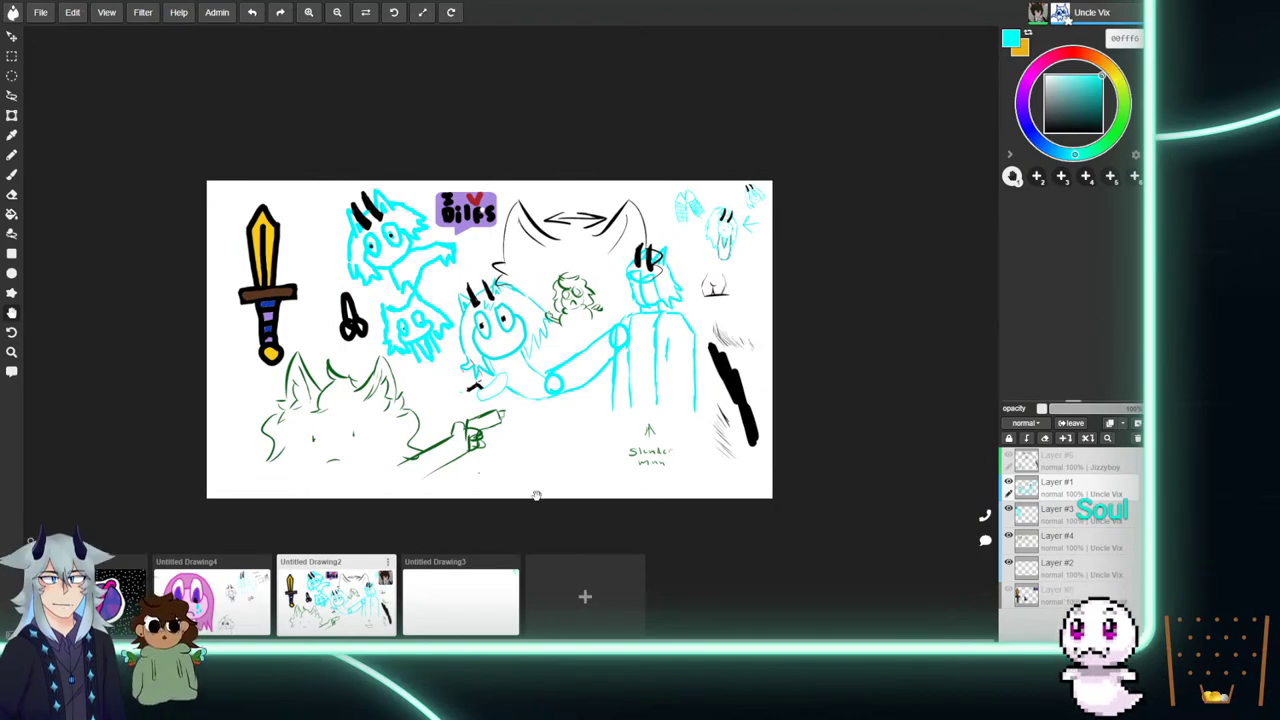
{"action": "left_click", "coordinate": [198, 602]}
{"action": "left_click", "coordinate": [122, 592]}
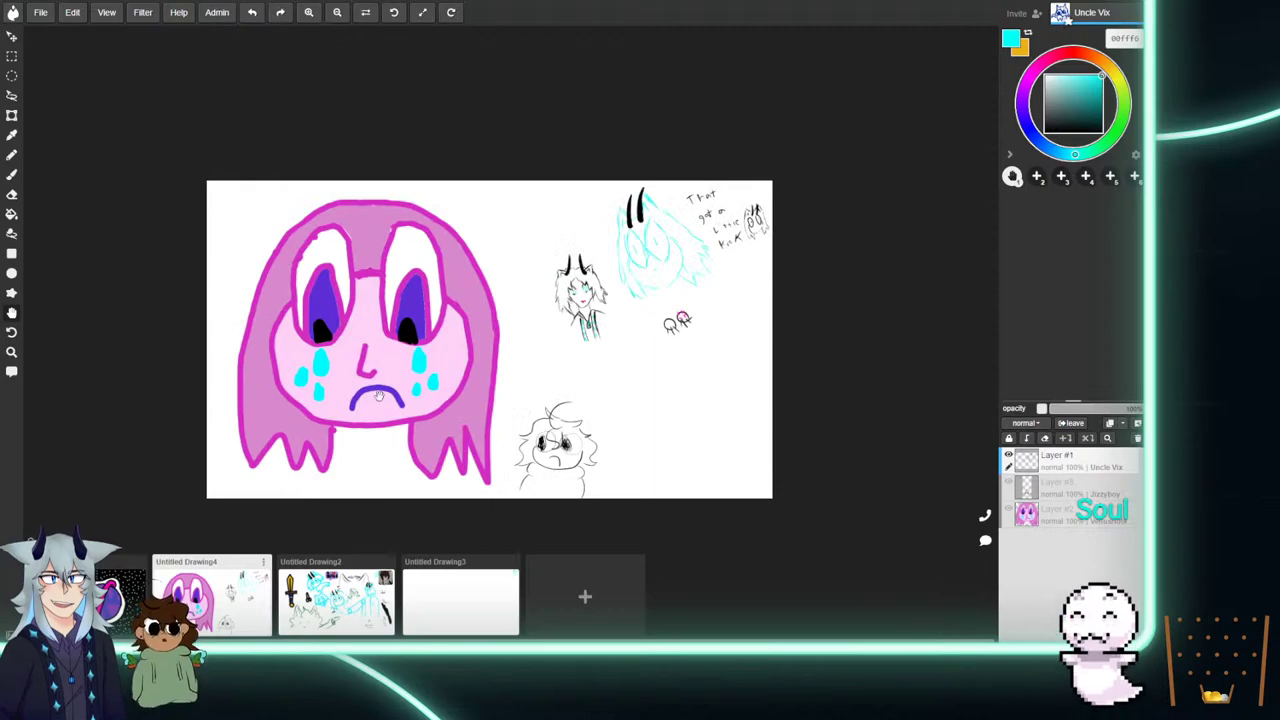
{"action": "scroll", "coordinate": [585, 292], "scroll_direction": "up", "scroll_amount": 5}
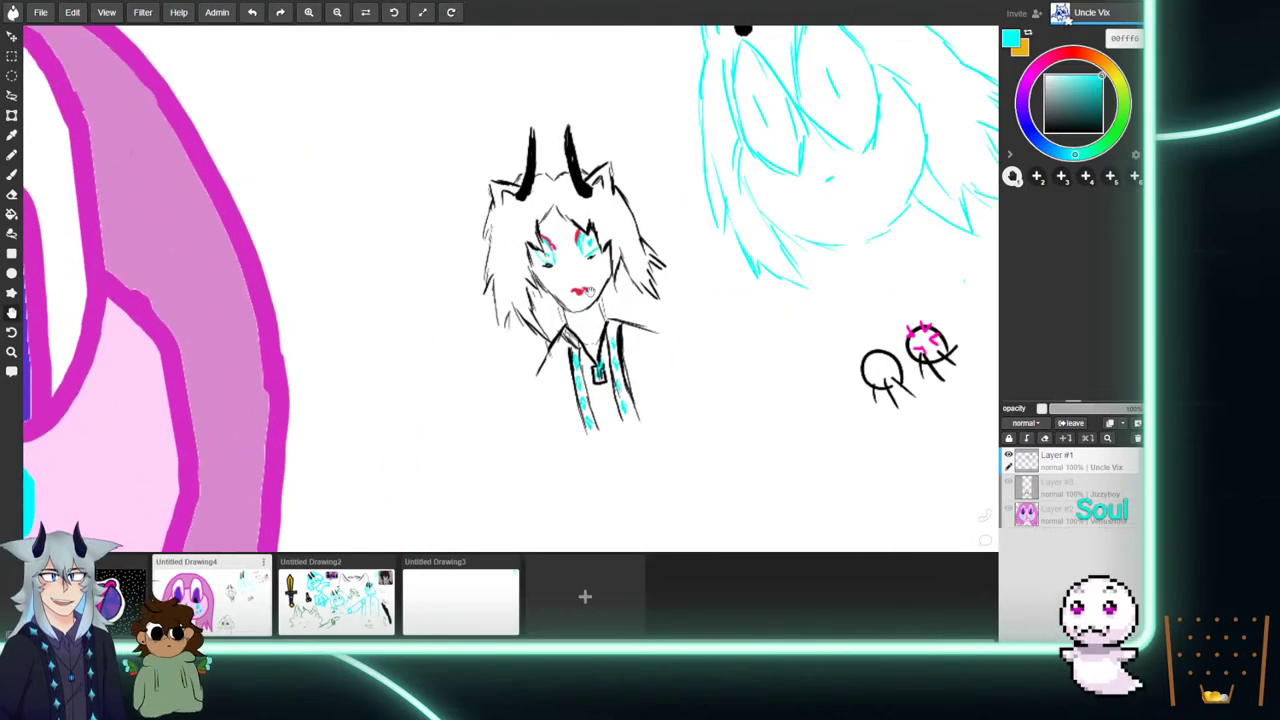
{"action": "scroll", "coordinate": [588, 292], "scroll_direction": "up", "scroll_amount": 3}
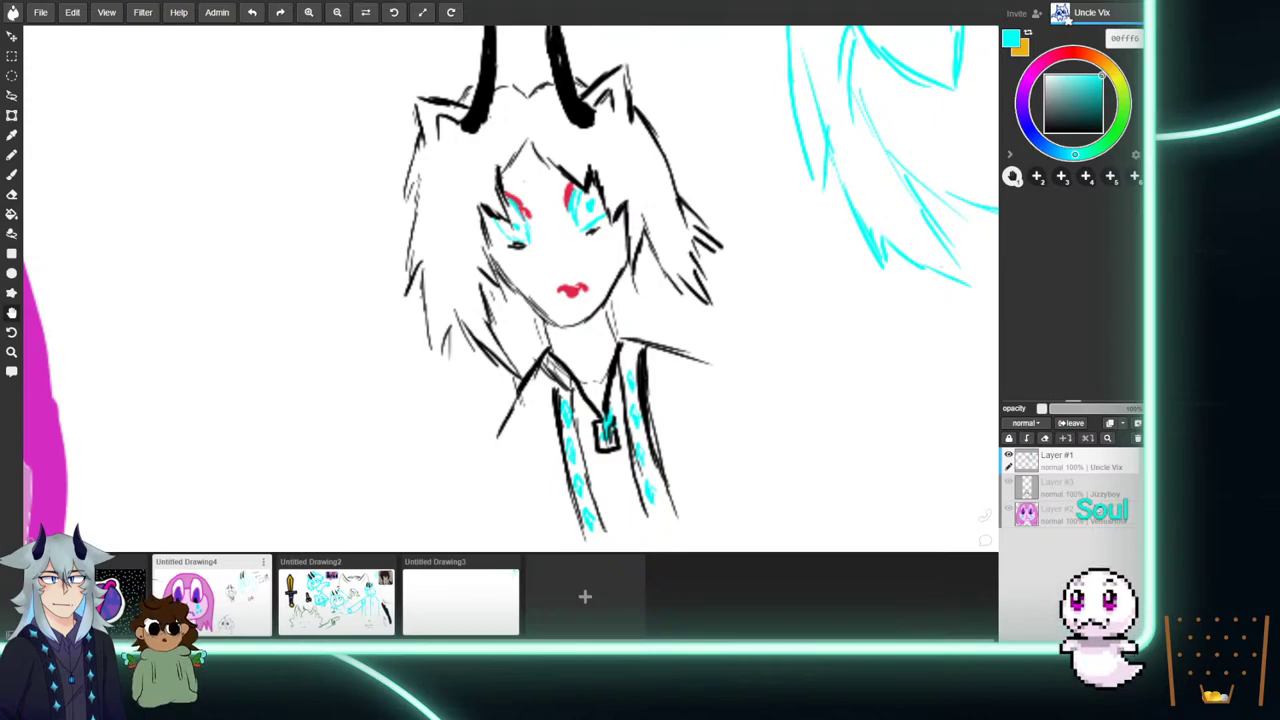
{"action": "left_click", "coordinate": [1048, 492]}
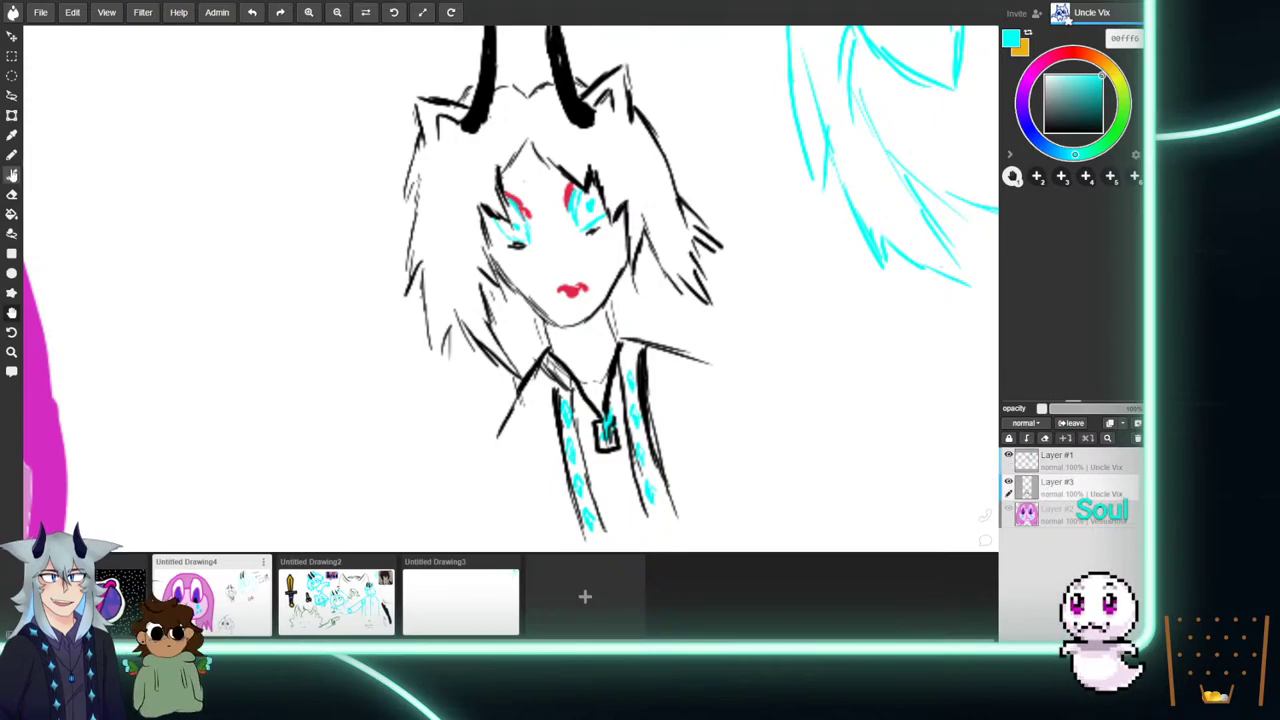
{"action": "left_click", "coordinate": [12, 195]}
{"action": "mouse_move", "coordinate": [559, 243]}
{"action": "left_mouse_down"}
{"action": "mouse_move", "coordinate": [522, 203]}
{"action": "mouse_move", "coordinate": [572, 242]}
{"action": "mouse_move", "coordinate": [574, 274]}
{"action": "left_mouse_up"}
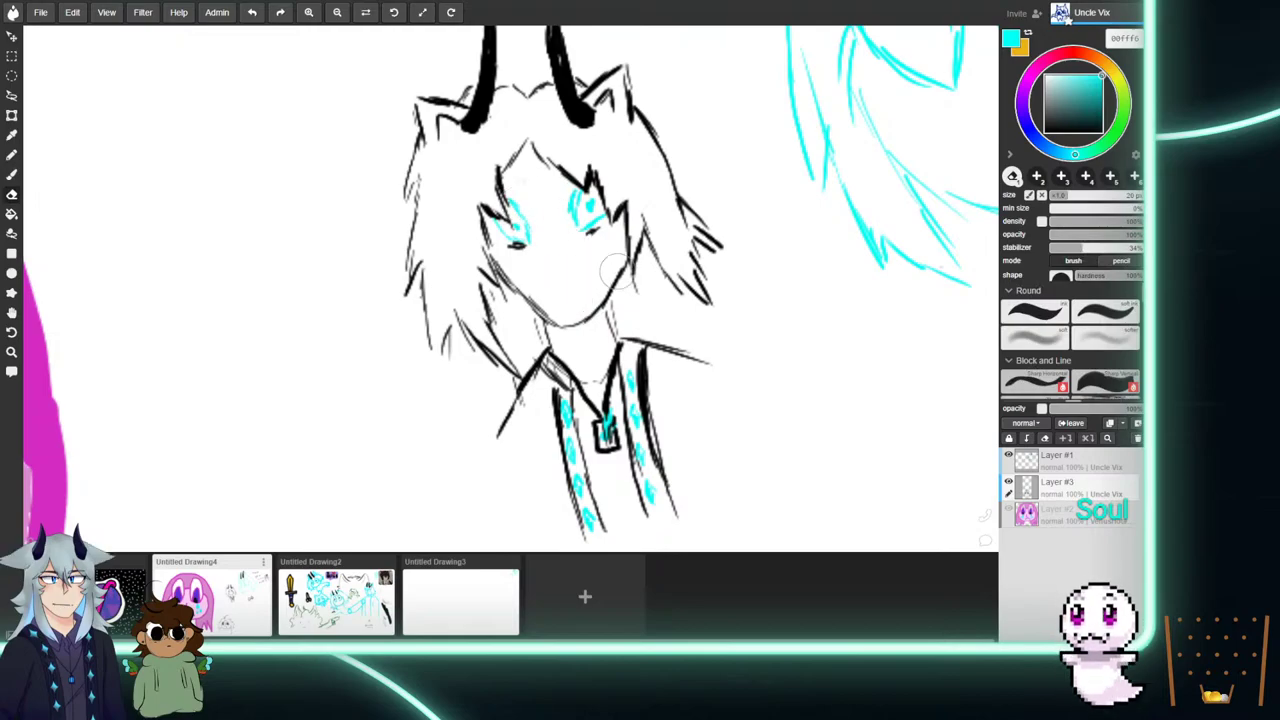
Examine the other doodles on Untitled Drawing4: the captioned cyan horned head, the two small round figures and the frowning curly-haired character.
{"action": "scroll", "coordinate": [616, 268], "scroll_direction": "down", "scroll_amount": 2}
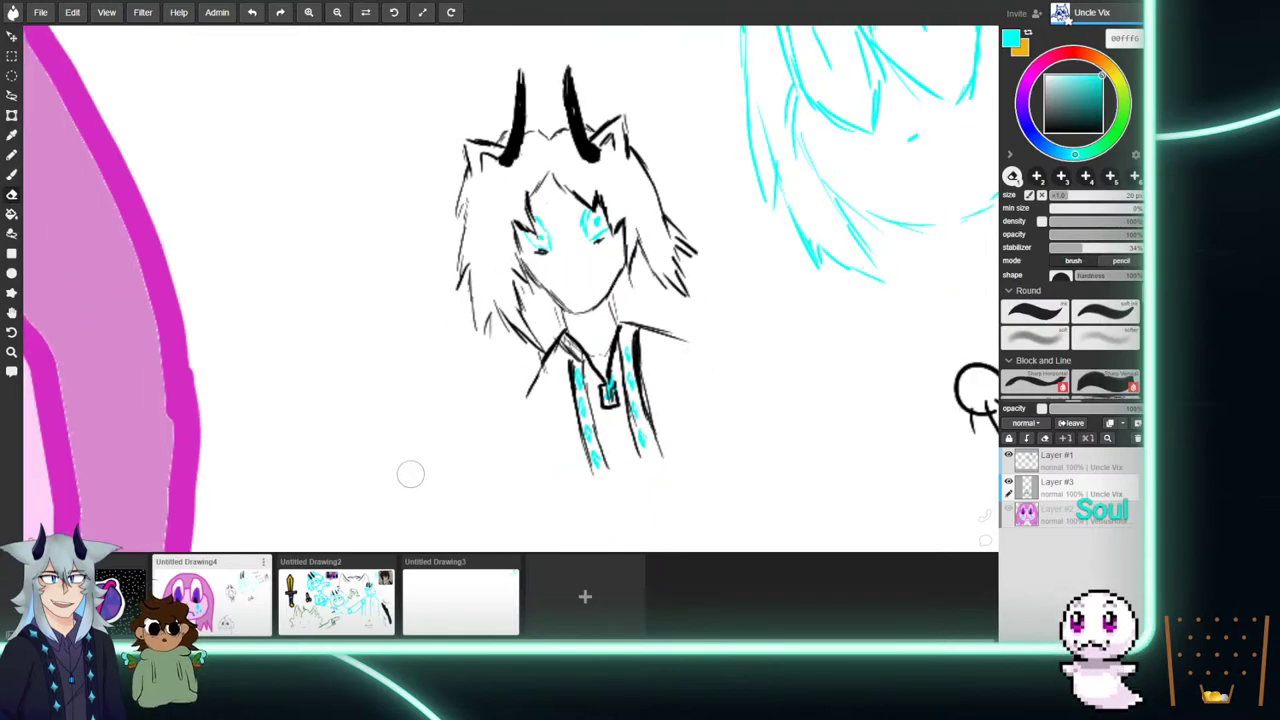
{"action": "scroll", "coordinate": [408, 477], "scroll_direction": "down", "scroll_amount": 4}
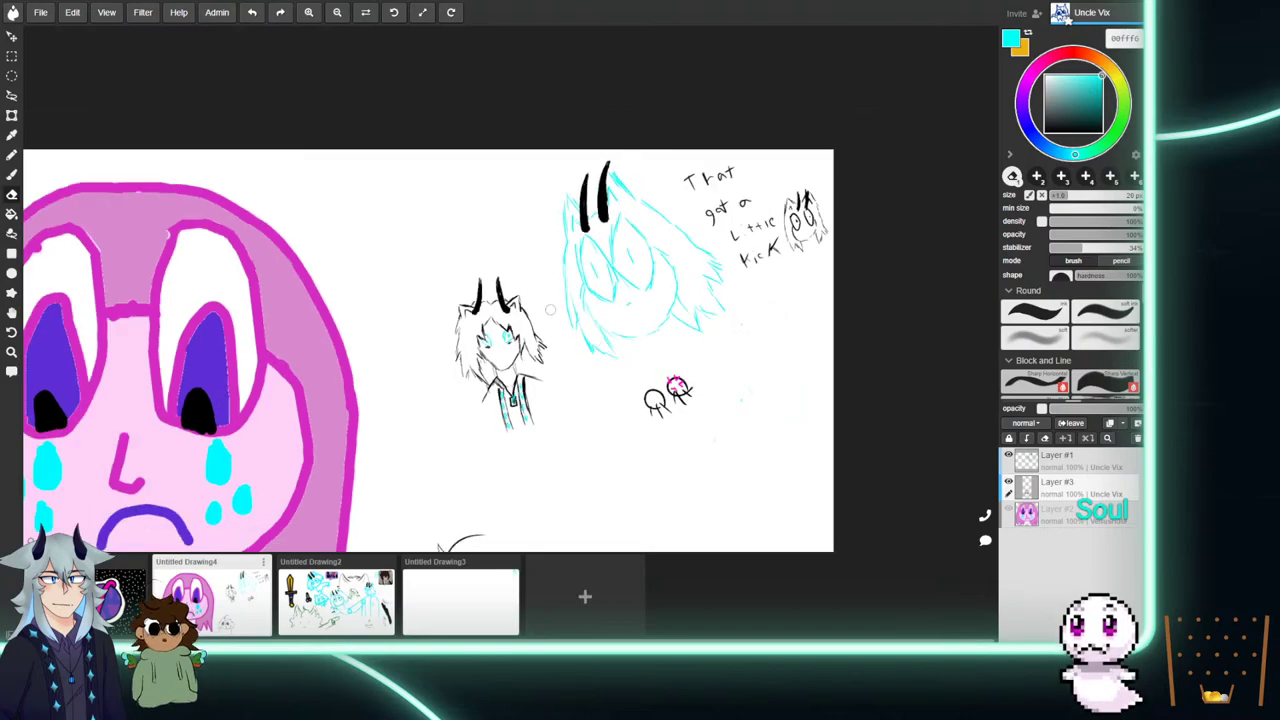
{"action": "left_click", "coordinate": [12, 314]}
{"action": "left_click_drag", "start_coordinate": [565, 374], "coordinate": [553, 354]}
{"action": "left_click_drag", "start_coordinate": [702, 236], "coordinate": [654, 265]}
{"action": "scroll", "coordinate": [649, 238], "scroll_direction": "up", "scroll_amount": 1}
{"action": "scroll", "coordinate": [648, 237], "scroll_direction": "up", "scroll_amount": 4}
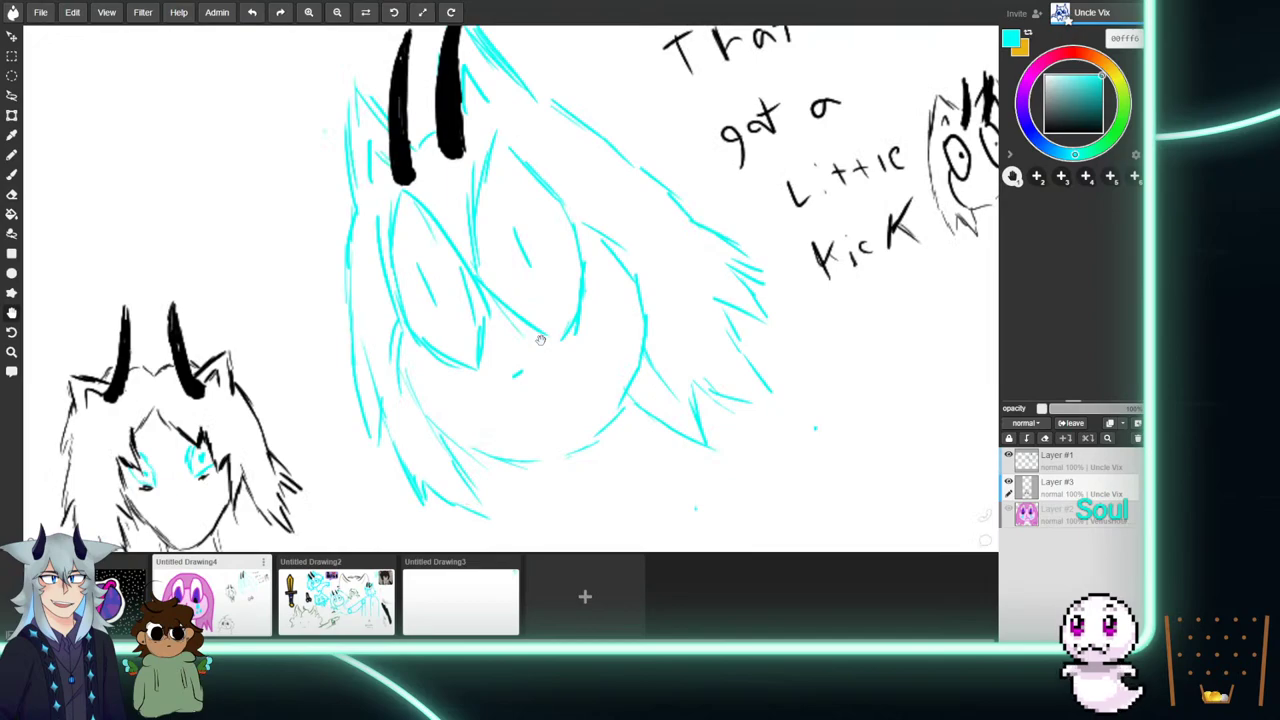
{"action": "scroll", "coordinate": [542, 363], "scroll_direction": "down", "scroll_amount": 2}
{"action": "scroll", "coordinate": [542, 363], "scroll_direction": "down", "scroll_amount": 2}
{"action": "scroll", "coordinate": [569, 236], "scroll_direction": "up", "scroll_amount": 5}
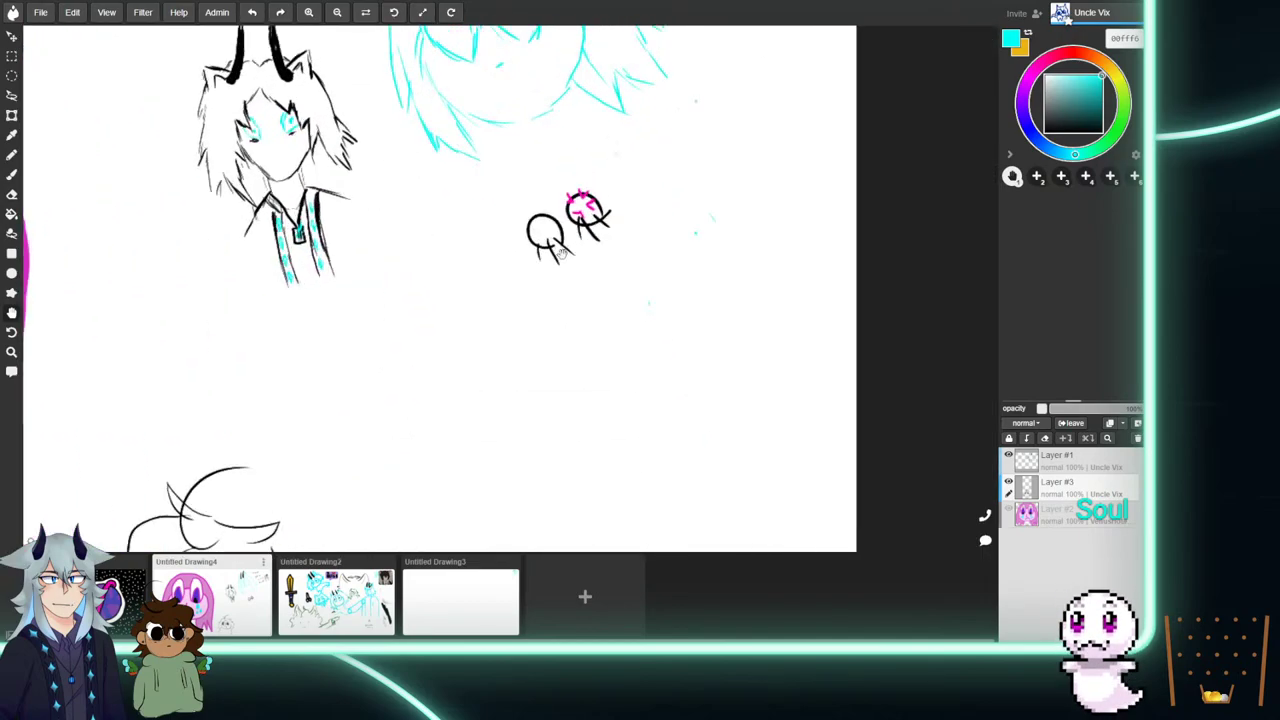
{"action": "scroll", "coordinate": [570, 238], "scroll_direction": "down", "scroll_amount": 2}
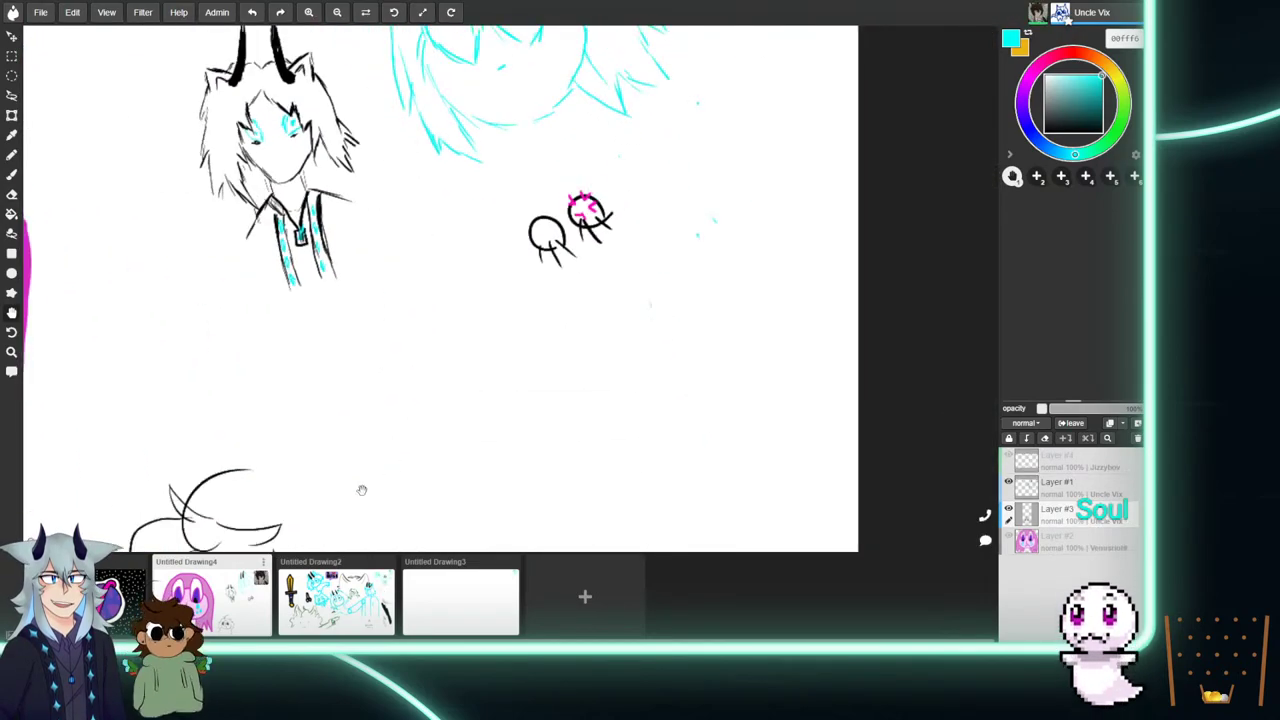
{"action": "left_click_drag", "start_coordinate": [363, 491], "coordinate": [895, 10]}
{"action": "mouse_move", "coordinate": [788, 174]}
{"action": "left_mouse_down"}
{"action": "mouse_move", "coordinate": [676, 281]}
{"action": "mouse_move", "coordinate": [636, 265]}
{"action": "left_mouse_up"}
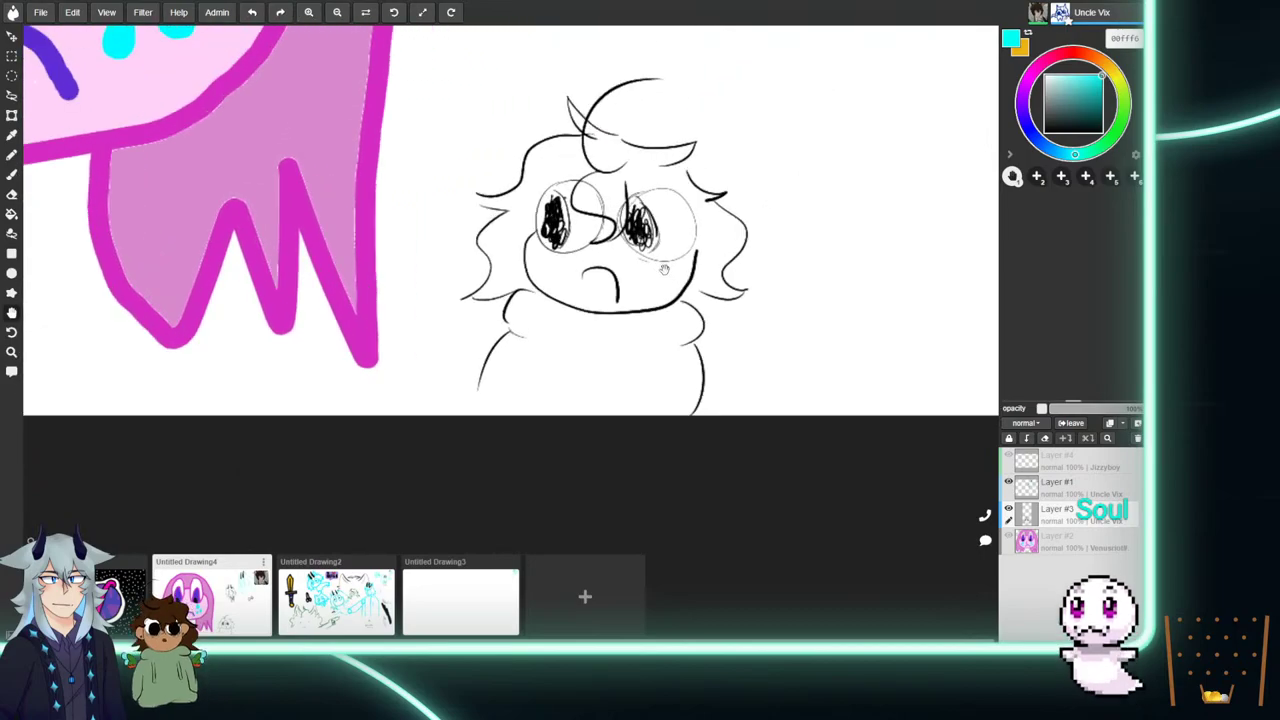
Switch to Untitled Drawing2 and examine the sword, the cyan horned characters, the purple speech bubble and the large cat ears.
{"action": "left_click", "coordinate": [336, 598]}
{"action": "scroll", "coordinate": [459, 264], "scroll_direction": "down", "scroll_amount": 3}
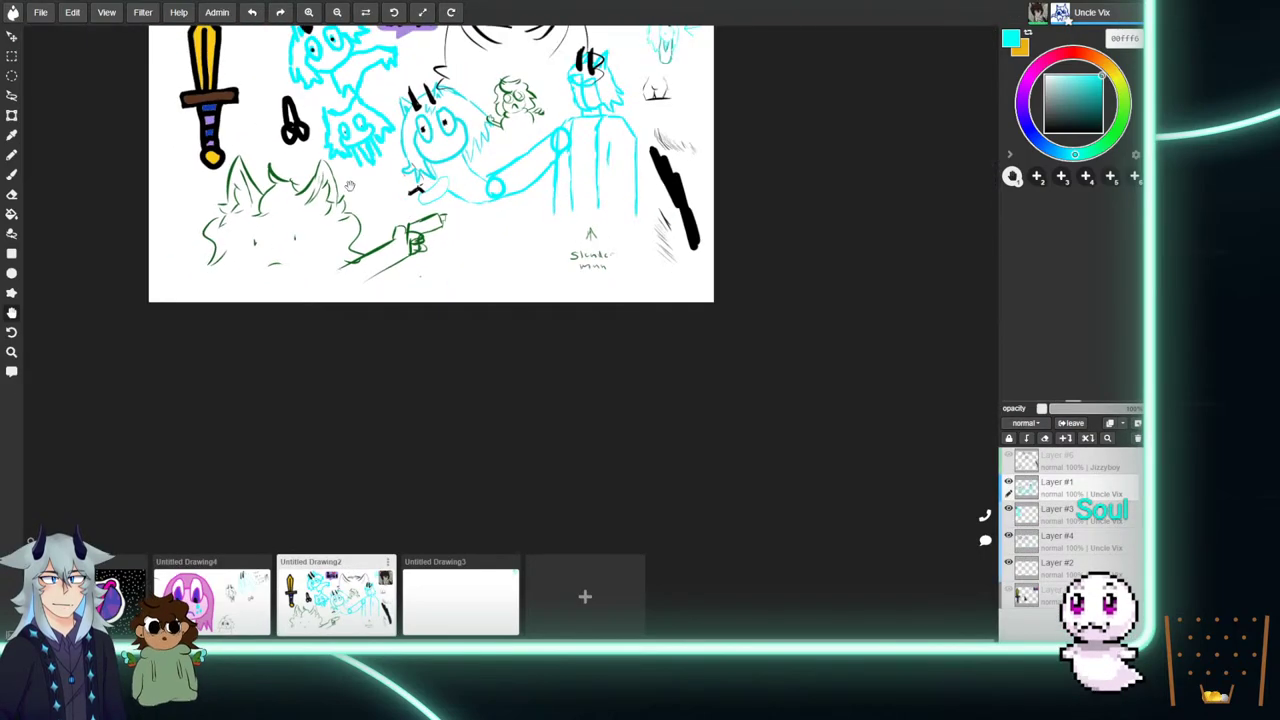
{"action": "scroll", "coordinate": [759, 298], "scroll_direction": "up", "scroll_amount": 3}
{"action": "mouse_move", "coordinate": [759, 298]}
{"action": "left_mouse_down"}
{"action": "mouse_move", "coordinate": [500, 335]}
{"action": "mouse_move", "coordinate": [507, 346]}
{"action": "mouse_move", "coordinate": [749, 232]}
{"action": "mouse_move", "coordinate": [344, 306]}
{"action": "mouse_move", "coordinate": [706, 346]}
{"action": "left_mouse_up"}
{"action": "left_click_drag", "start_coordinate": [763, 289], "coordinate": [727, 328]}
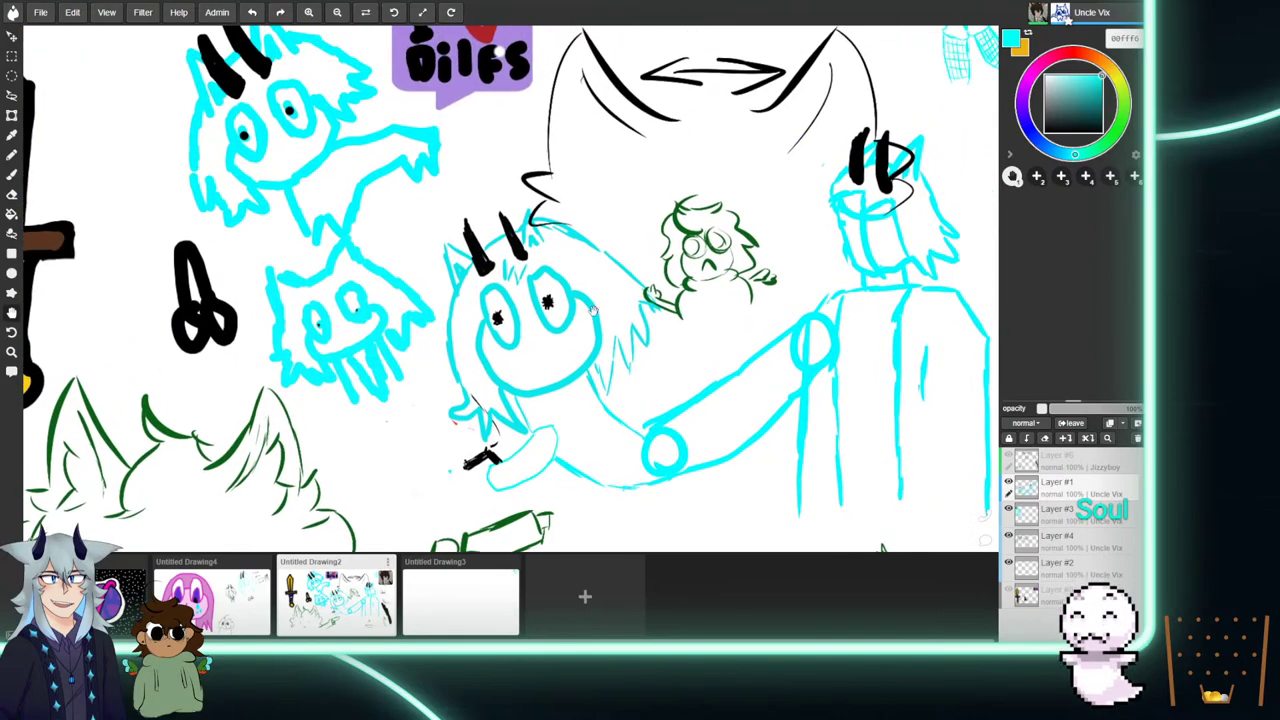
{"action": "left_click_drag", "start_coordinate": [508, 326], "coordinate": [800, 303]}
{"action": "left_click_drag", "start_coordinate": [430, 248], "coordinate": [392, 376]}
{"action": "left_click_drag", "start_coordinate": [683, 199], "coordinate": [623, 217]}
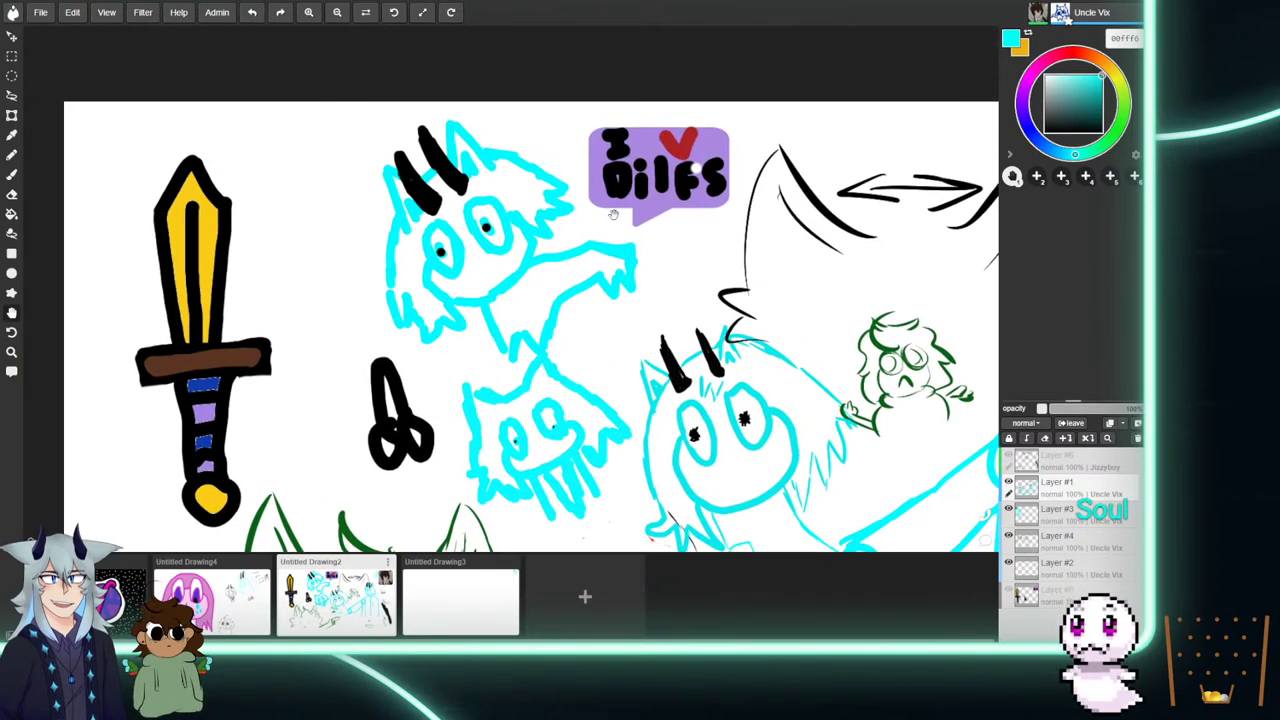
{"action": "left_click_drag", "start_coordinate": [684, 300], "coordinate": [449, 234]}
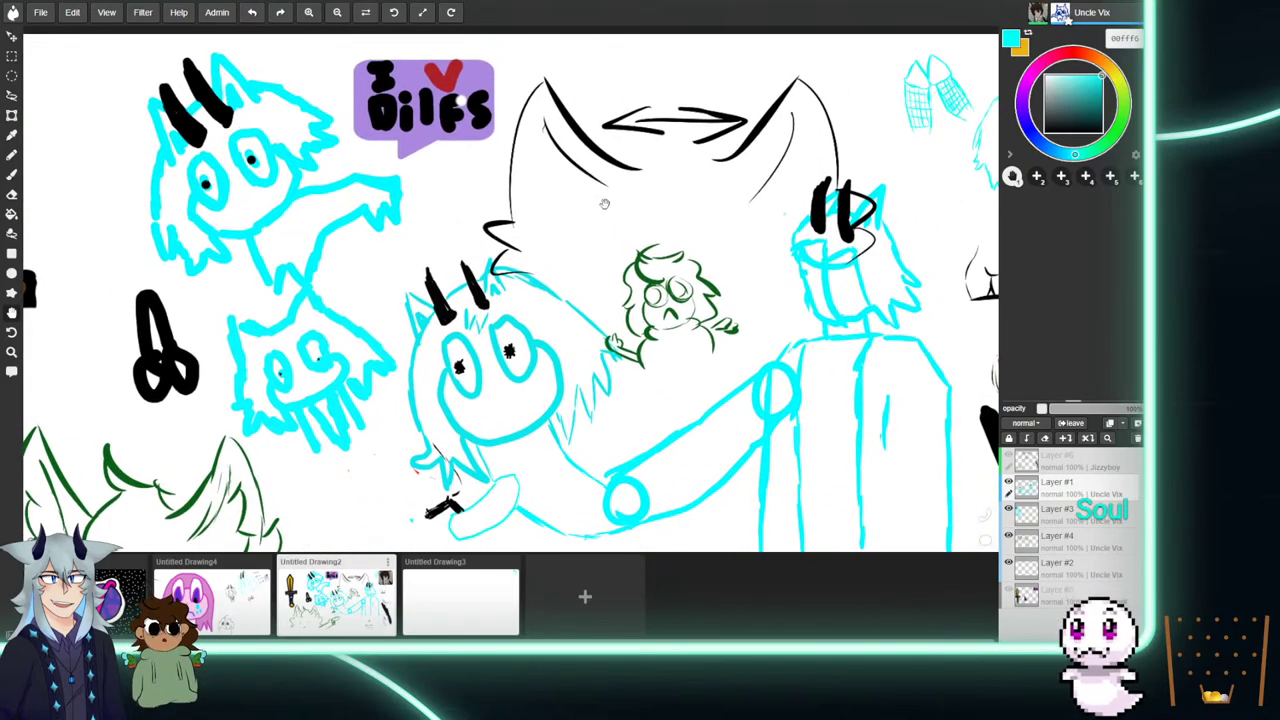
{"action": "left_click_drag", "start_coordinate": [742, 275], "coordinate": [734, 275]}
{"action": "mouse_move", "coordinate": [773, 173]}
{"action": "left_mouse_down"}
{"action": "mouse_move", "coordinate": [670, 284]}
{"action": "mouse_move", "coordinate": [574, 274]}
{"action": "mouse_move", "coordinate": [538, 255]}
{"action": "left_mouse_up"}
Inspect the fishnet legs, the small horned heads and the black line sketch beside the tall cyan figure up close.
{"action": "scroll", "coordinate": [532, 200], "scroll_direction": "up", "scroll_amount": 5}
{"action": "scroll", "coordinate": [532, 215], "scroll_direction": "down", "scroll_amount": 3}
{"action": "scroll", "coordinate": [553, 240], "scroll_direction": "up", "scroll_amount": 1}
{"action": "scroll", "coordinate": [558, 240], "scroll_direction": "down", "scroll_amount": 2}
{"action": "scroll", "coordinate": [571, 238], "scroll_direction": "down", "scroll_amount": 1}
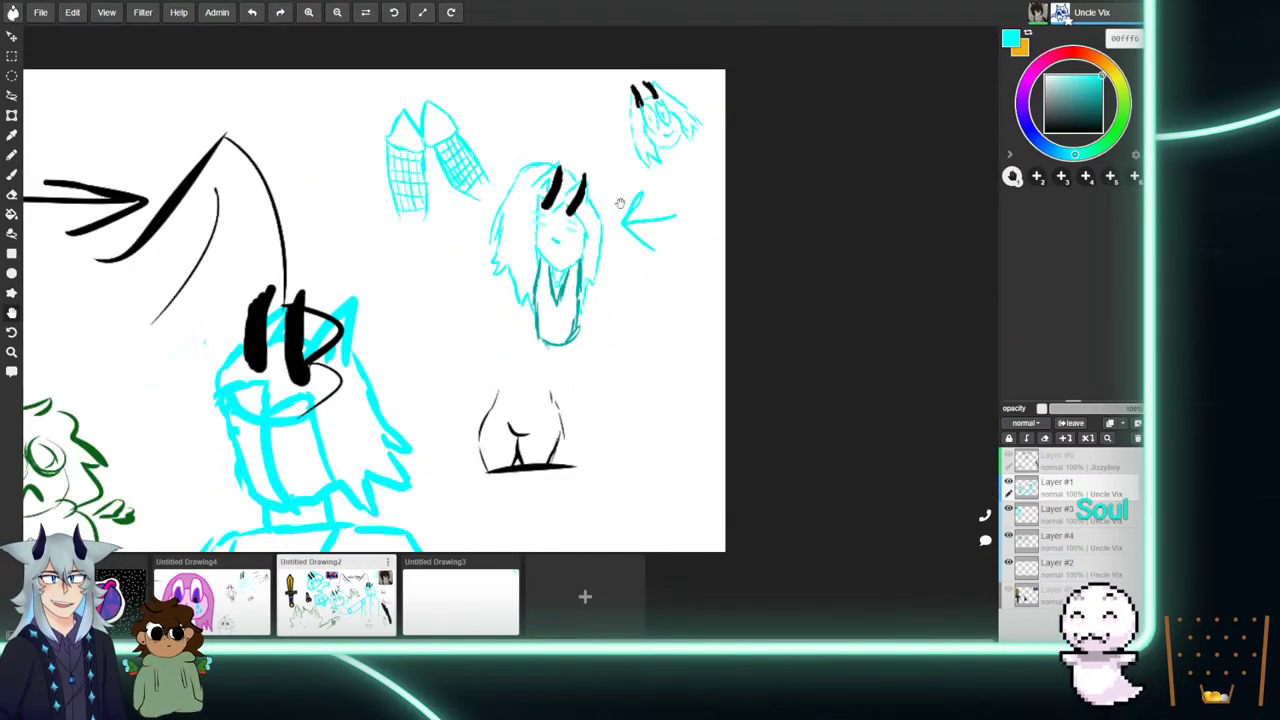
{"action": "scroll", "coordinate": [560, 270], "scroll_direction": "up", "scroll_amount": 5}
{"action": "scroll", "coordinate": [551, 309], "scroll_direction": "down", "scroll_amount": 3}
{"action": "scroll", "coordinate": [595, 199], "scroll_direction": "up", "scroll_amount": 5}
{"action": "scroll", "coordinate": [595, 199], "scroll_direction": "up", "scroll_amount": 1}
{"action": "left_click_drag", "start_coordinate": [585, 163], "coordinate": [588, 266]}
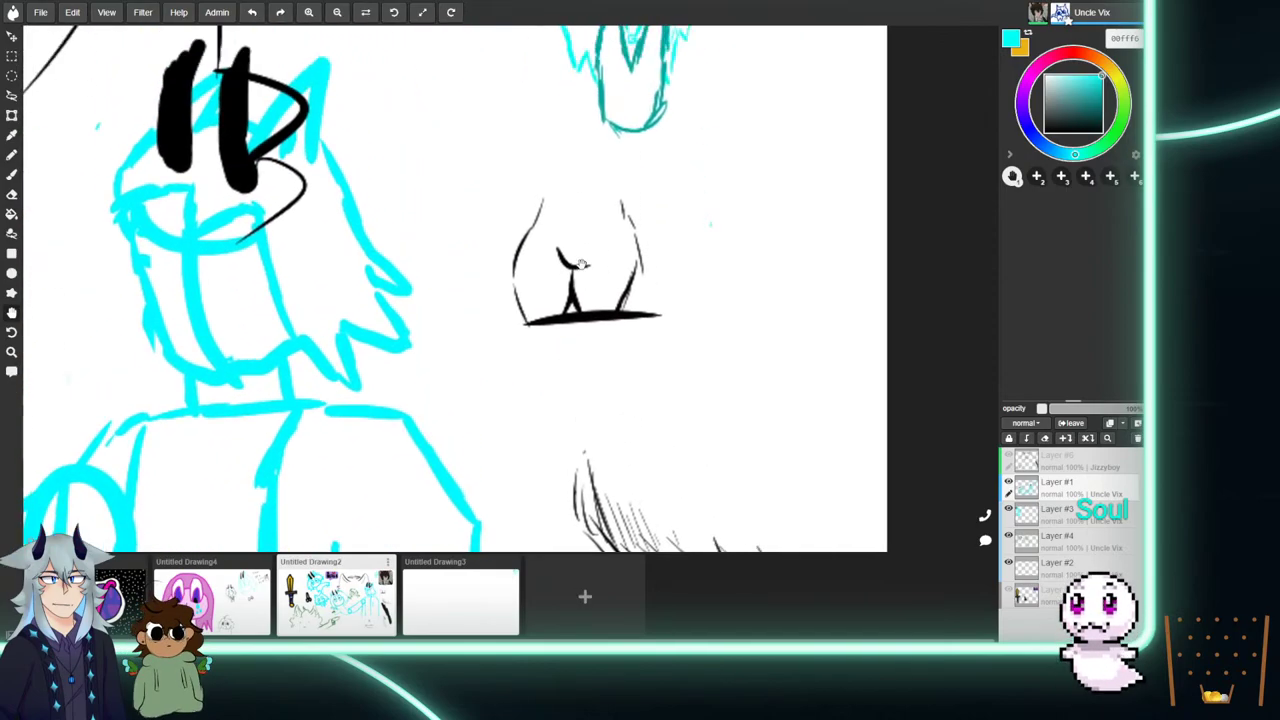
{"action": "scroll", "coordinate": [586, 265], "scroll_direction": "up", "scroll_amount": 3}
{"action": "scroll", "coordinate": [586, 266], "scroll_direction": "down", "scroll_amount": 9}
{"action": "left_click_drag", "start_coordinate": [652, 426], "coordinate": [610, 164]}
{"action": "left_click_drag", "start_coordinate": [466, 320], "coordinate": [530, 318]}
{"action": "scroll", "coordinate": [530, 318], "scroll_direction": "up", "scroll_amount": 1}
View the cyan horned head and its caption on Untitled Drawing3, then return to Untitled Drawing2.
{"action": "left_click", "coordinate": [457, 594]}
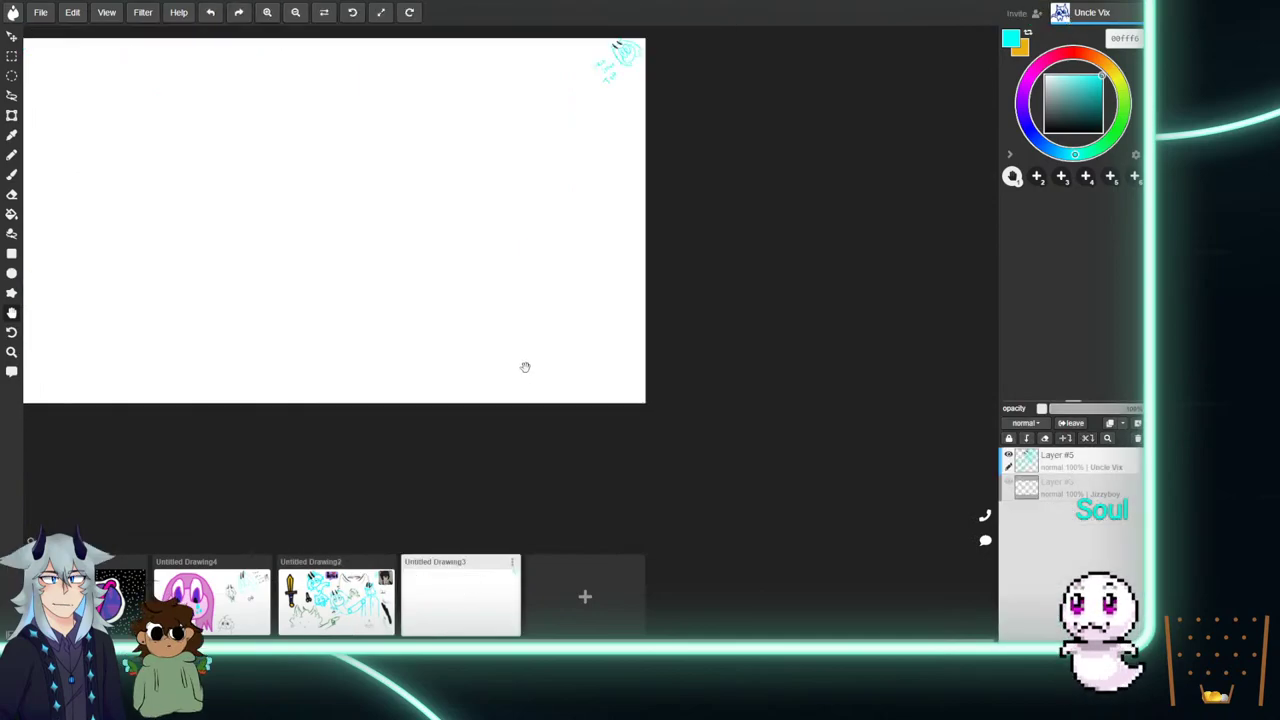
{"action": "left_click_drag", "start_coordinate": [805, 197], "coordinate": [791, 264]}
{"action": "scroll", "coordinate": [791, 264], "scroll_direction": "up", "scroll_amount": 2}
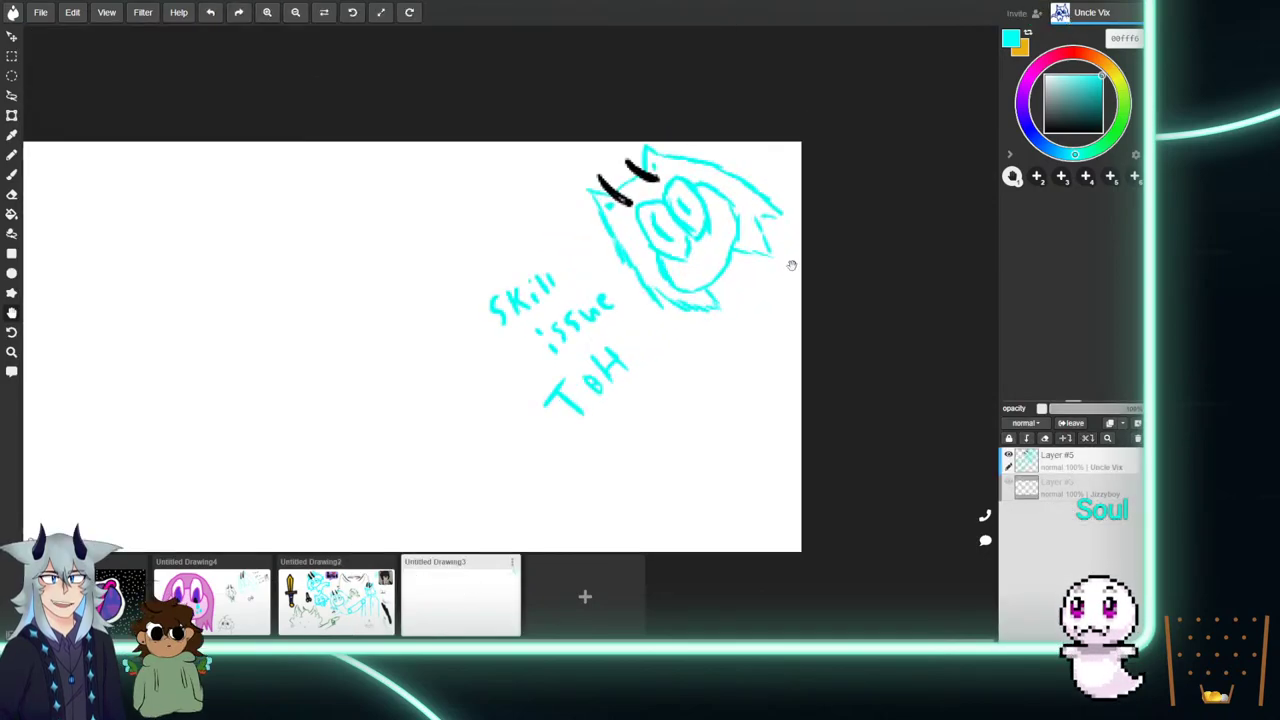
{"action": "scroll", "coordinate": [778, 263], "scroll_direction": "down", "scroll_amount": 5}
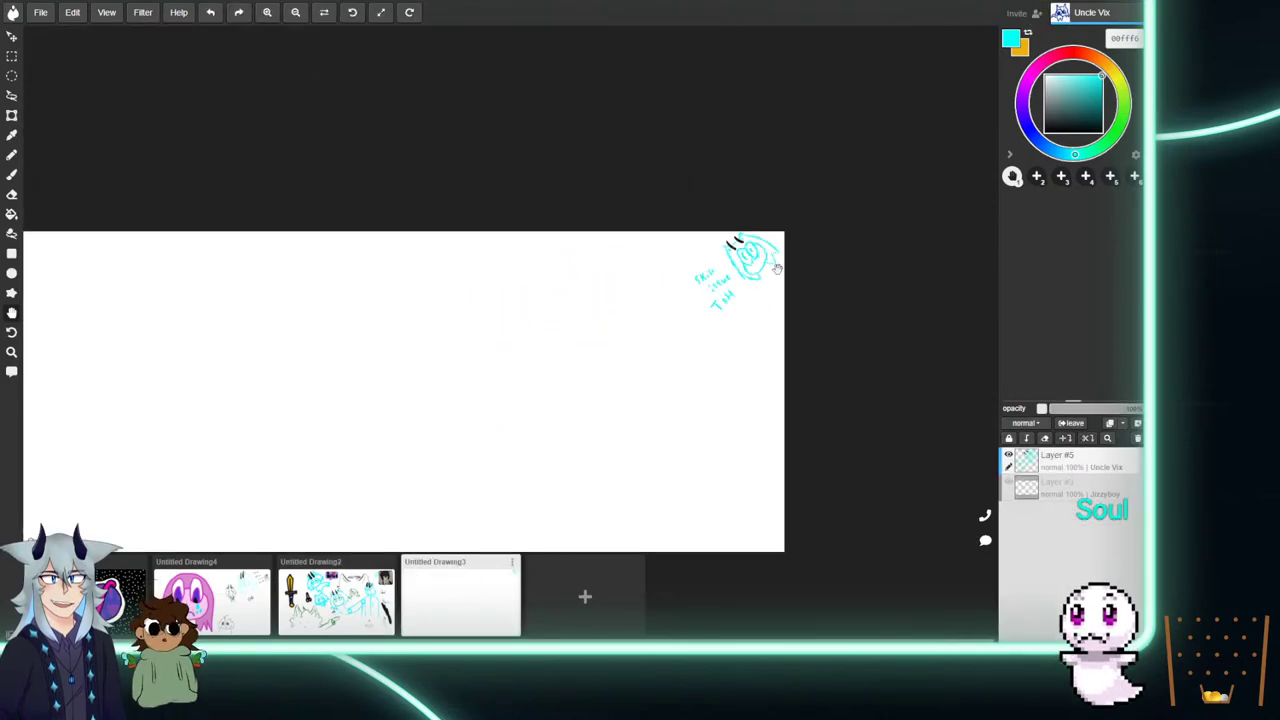
{"action": "left_click", "coordinate": [336, 595]}
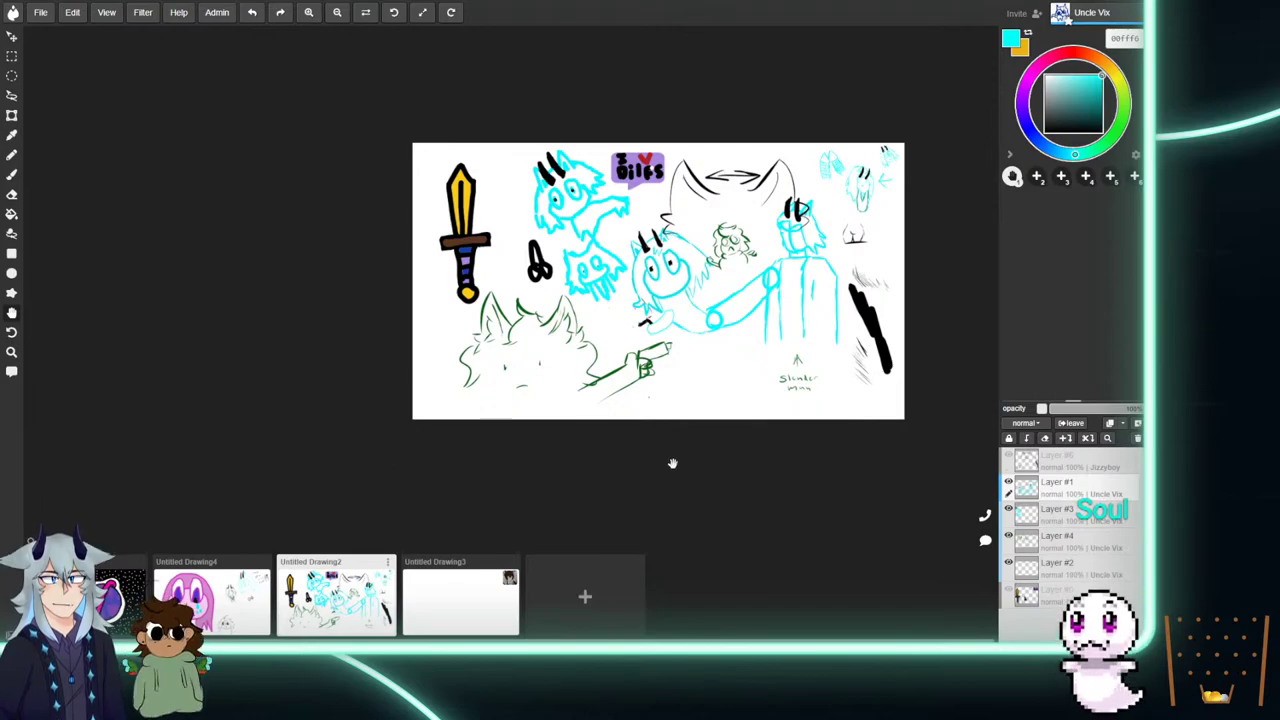
Reopen Untitled Drawing3 and rotate the canvas view clockwise until the horned head and its "skill issue TBH" caption are upright.
{"action": "left_click", "coordinate": [430, 603]}
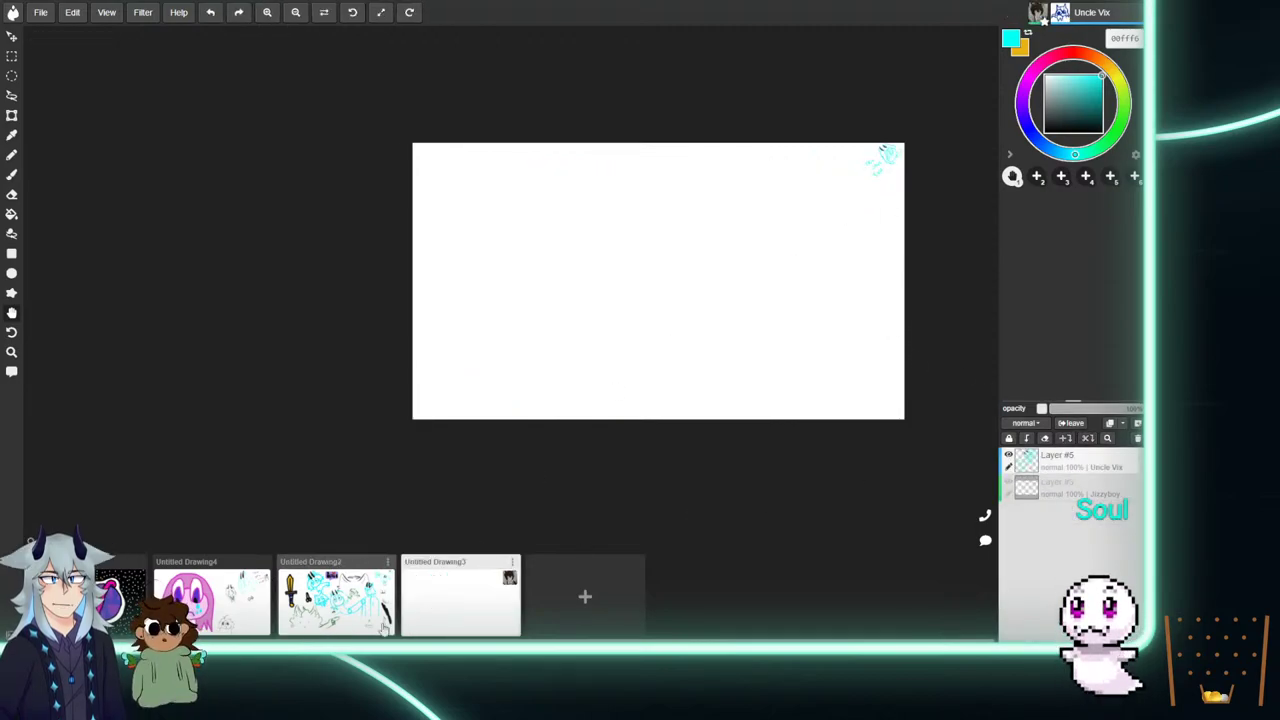
{"action": "left_click_drag", "start_coordinate": [888, 269], "coordinate": [595, 475]}
{"action": "scroll", "coordinate": [577, 357], "scroll_direction": "up", "scroll_amount": 8}
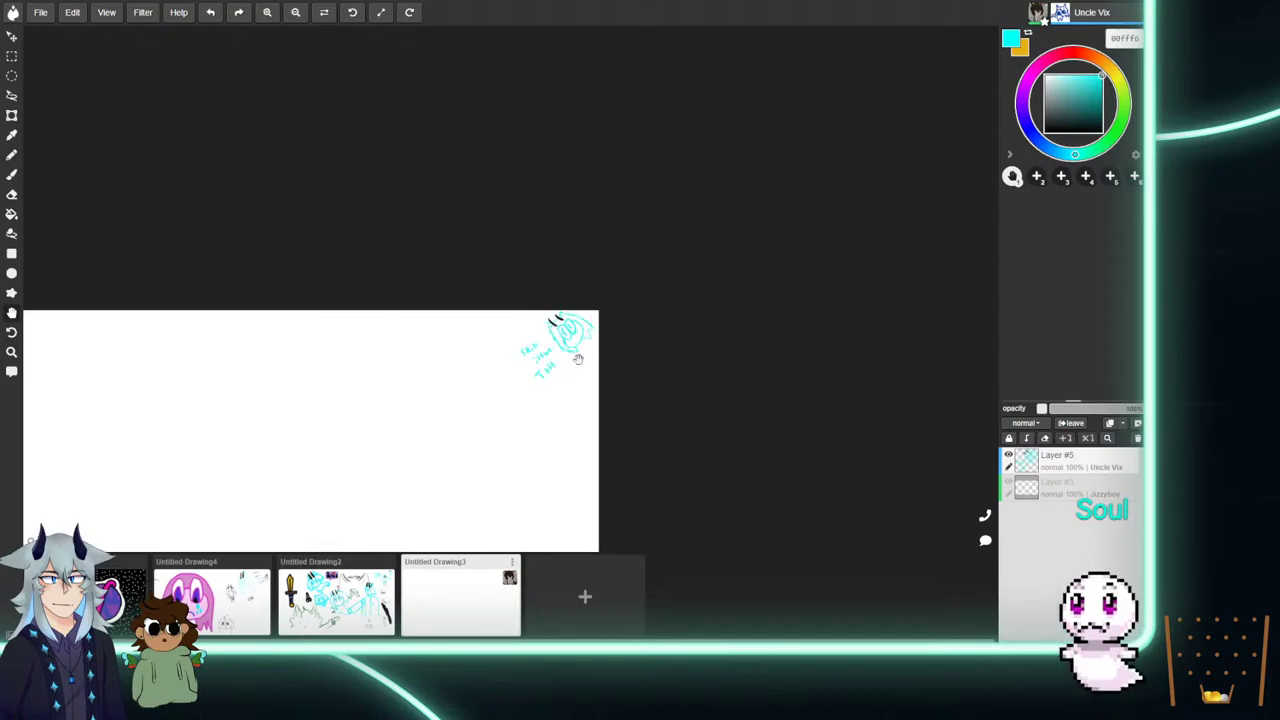
{"action": "scroll", "coordinate": [533, 329], "scroll_direction": "up", "scroll_amount": 1}
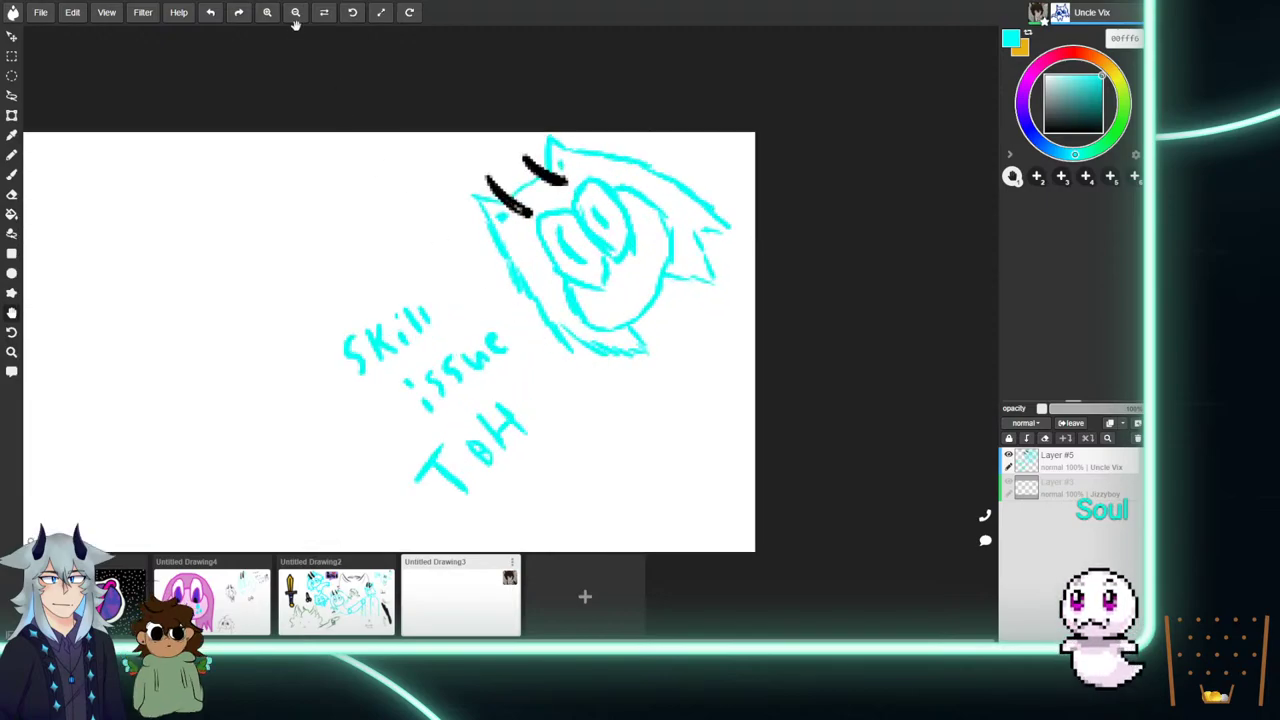
{"action": "left_click", "coordinate": [408, 14]}
{"action": "left_click", "coordinate": [408, 14]}
{"action": "left_click", "coordinate": [408, 14]}
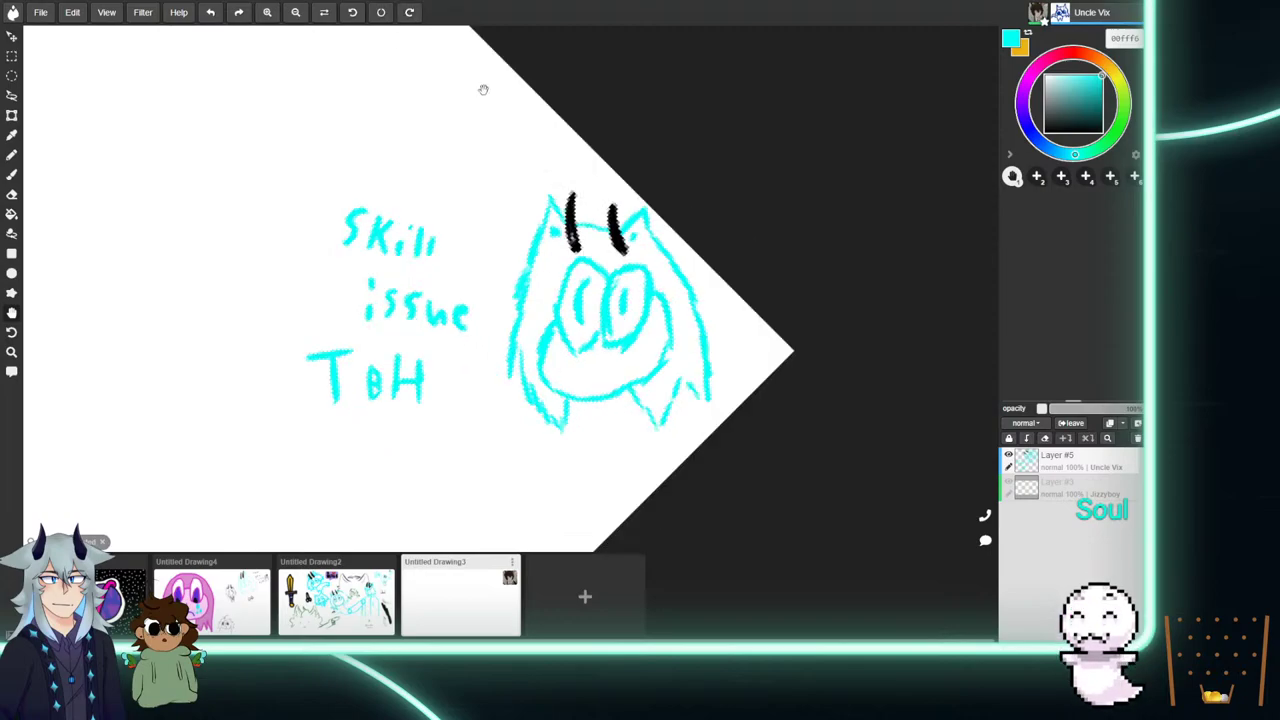